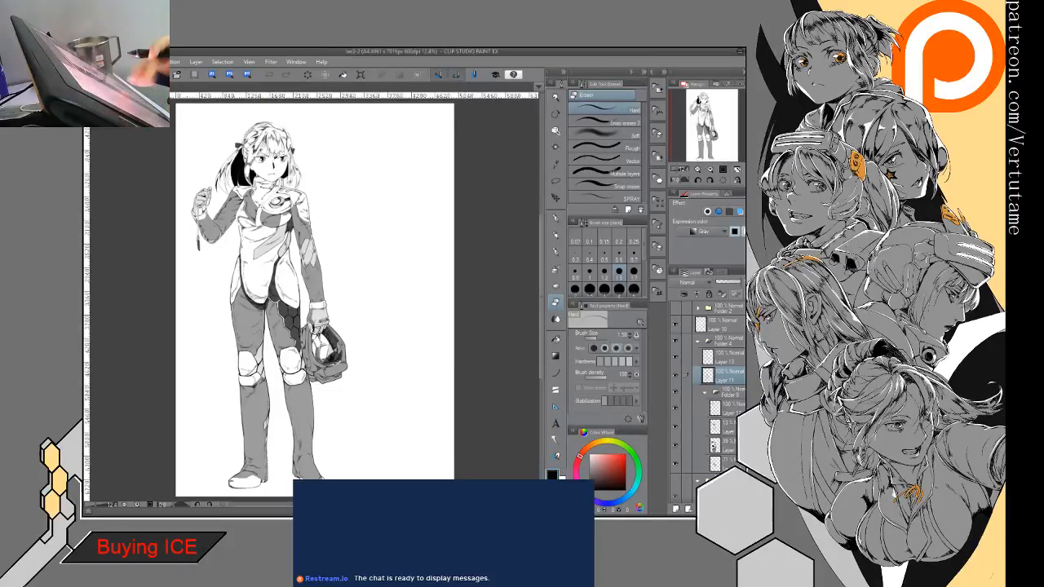
# - Toggle the visibility of Layer 13 to compare the full figure with and without its hatching
pyautogui.scroll(3, 275, 358)
pyautogui.moveTo(275, 269); pyautogui.dragTo(299, 367)
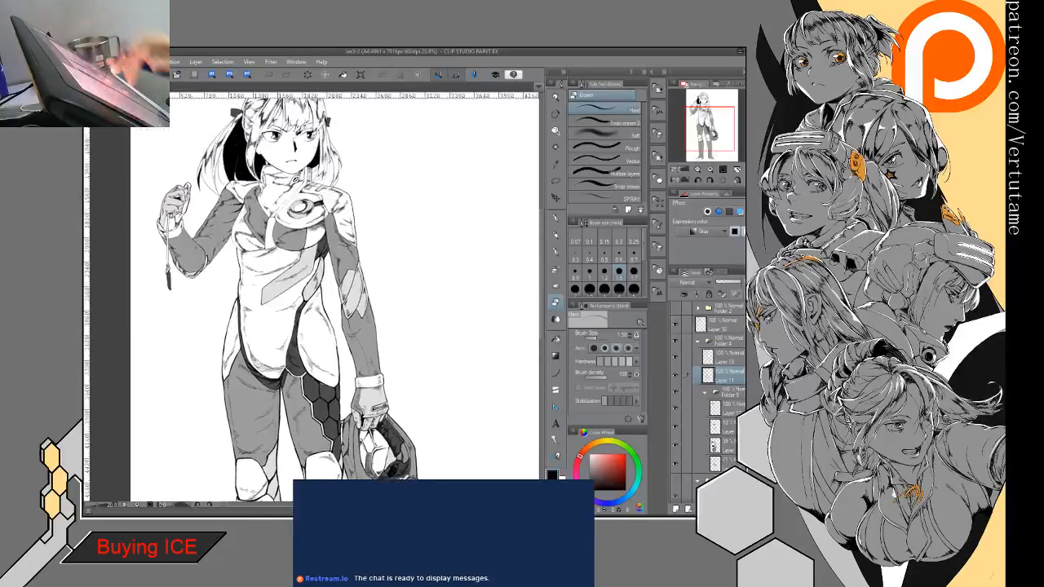
pyautogui.click(721, 365)
pyautogui.click(677, 359)
pyautogui.click(678, 358)
pyautogui.click(679, 359)
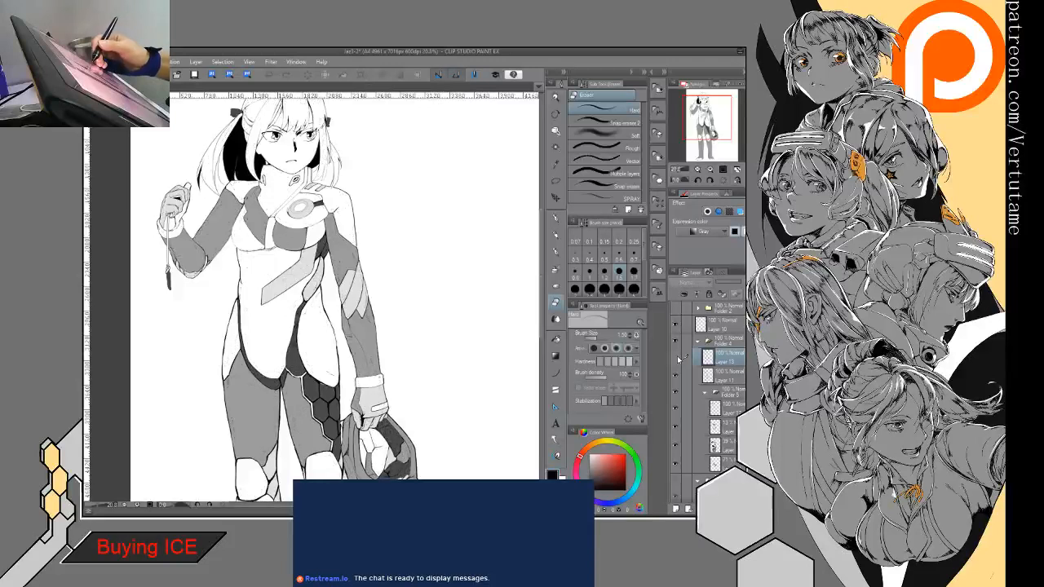
pyautogui.moveTo(293, 449); pyautogui.dragTo(300, 363)
pyautogui.scroll(-4, 298, 364)
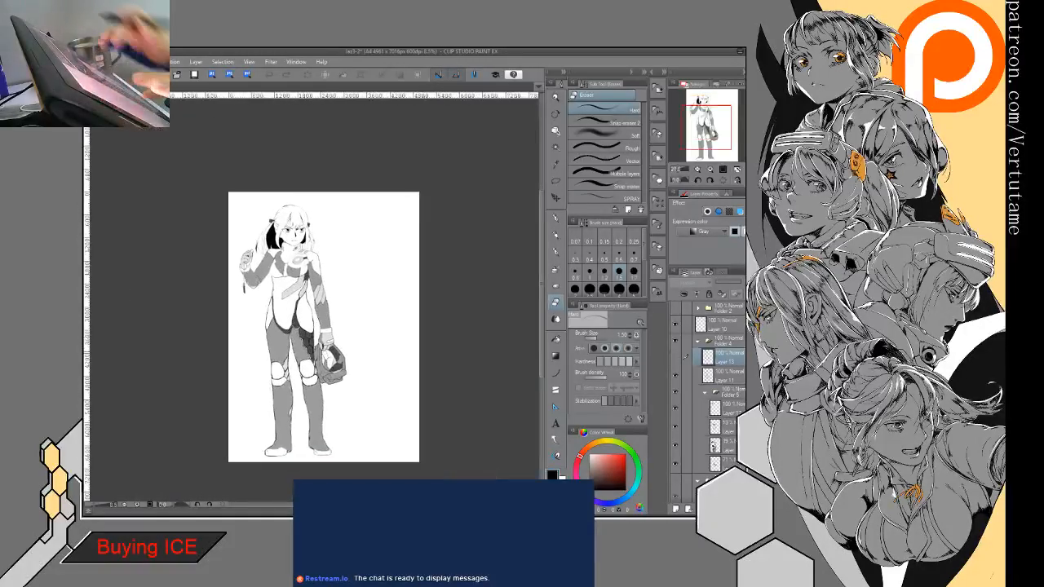
pyautogui.click(678, 358)
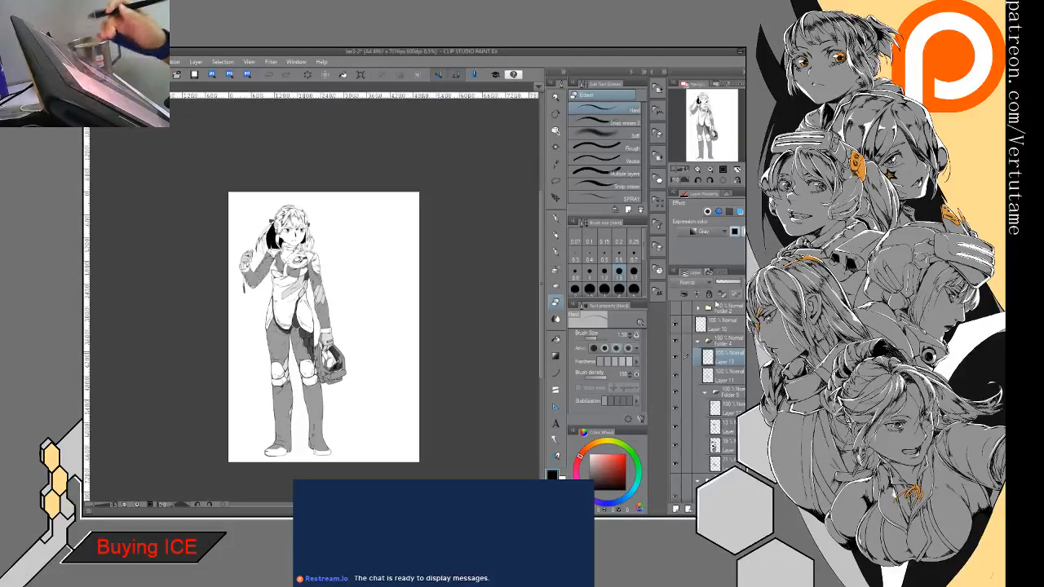
# - Rework the fold hatching under the grey chest panel on Layer 13, erasing the heavy strokes along the lower chest contour
pyautogui.scroll(4, 276, 278)
pyautogui.moveTo(342, 359); pyautogui.dragTo(375, 331)
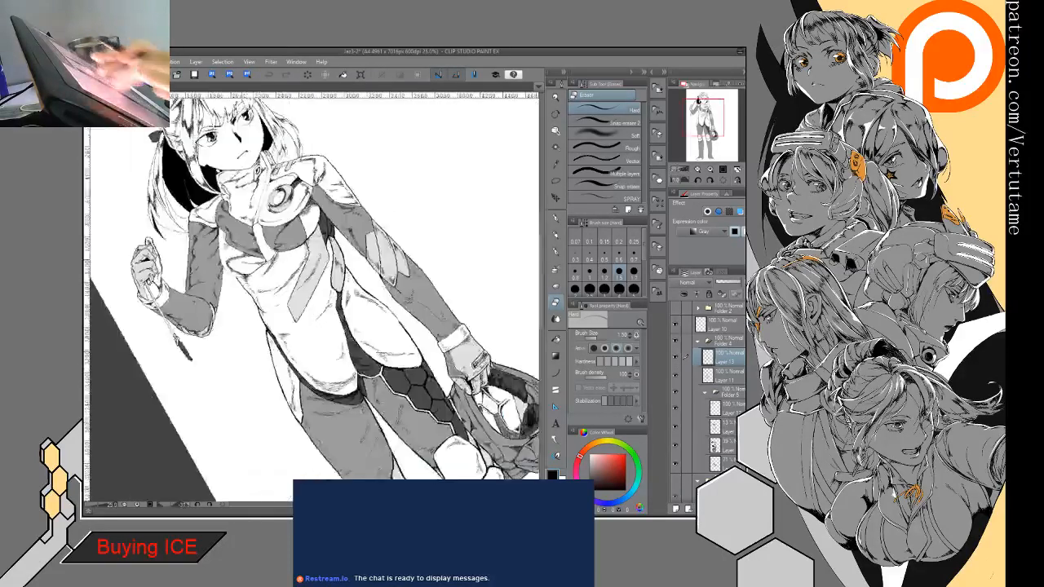
pyautogui.moveTo(281, 285)
pyautogui.mouseDown()
pyautogui.moveTo(322, 358)
pyautogui.moveTo(288, 267)
pyautogui.mouseUp()
pyautogui.scroll(4, 318, 333)
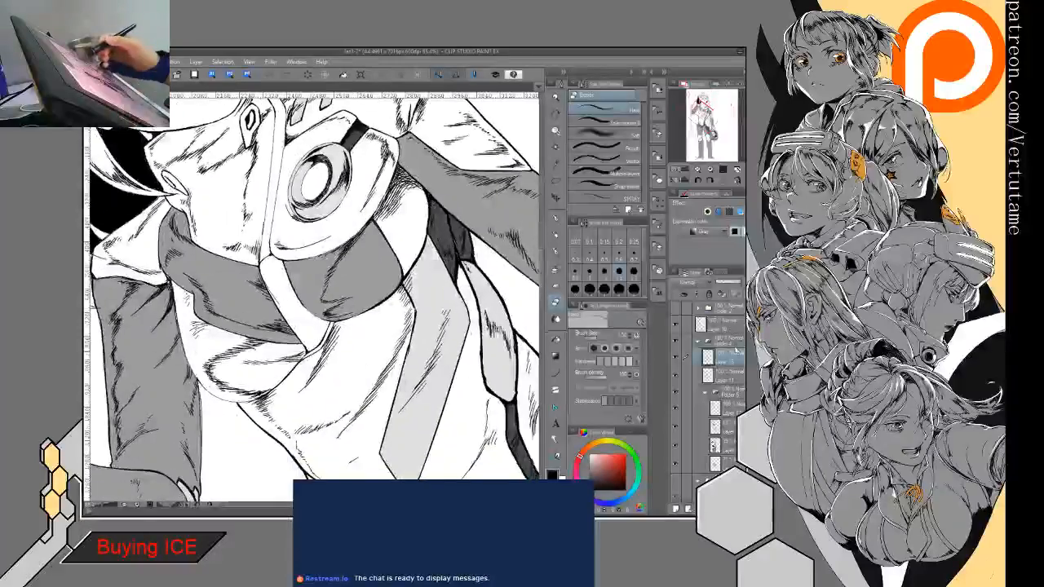
pyautogui.moveTo(251, 340)
pyautogui.mouseDown()
pyautogui.moveTo(212, 358)
pyautogui.moveTo(266, 343)
pyautogui.mouseUp()
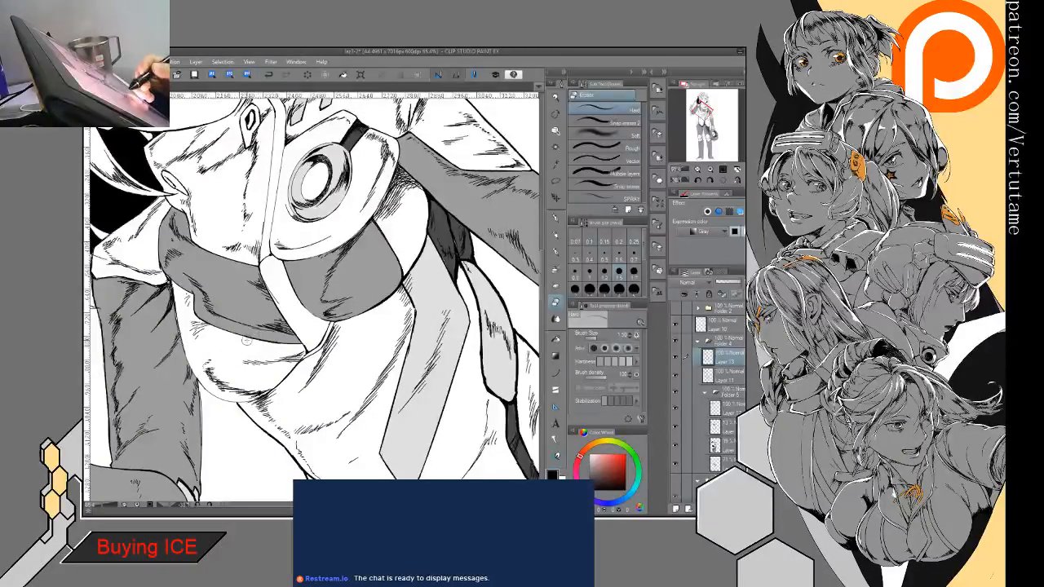
pyautogui.press('p')
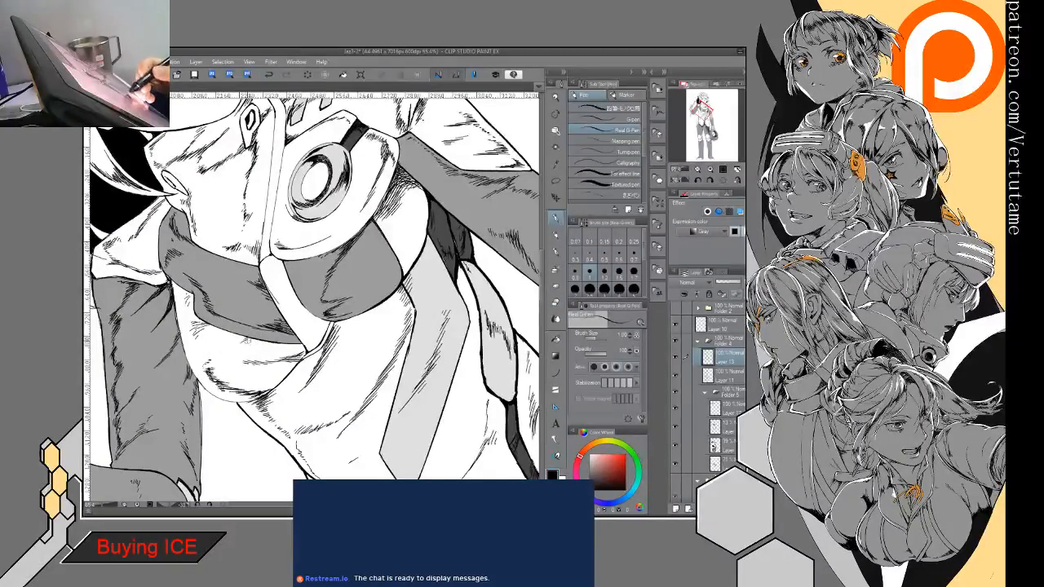
pyautogui.moveTo(244, 341)
pyautogui.mouseDown()
pyautogui.moveTo(201, 367)
pyautogui.moveTo(228, 388)
pyautogui.moveTo(269, 395)
pyautogui.moveTo(237, 398)
pyautogui.moveTo(209, 384)
pyautogui.mouseUp()
pyautogui.press('e')
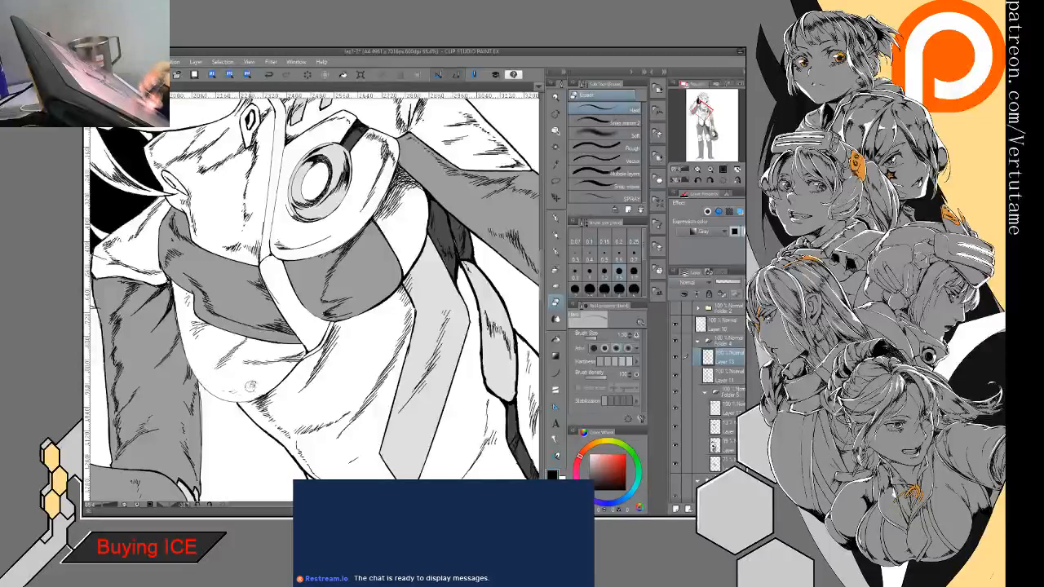
# - Refine the fold lines below the chest panel by alternating short Real G-Pen strokes with the hard eraser
pyautogui.press('p')
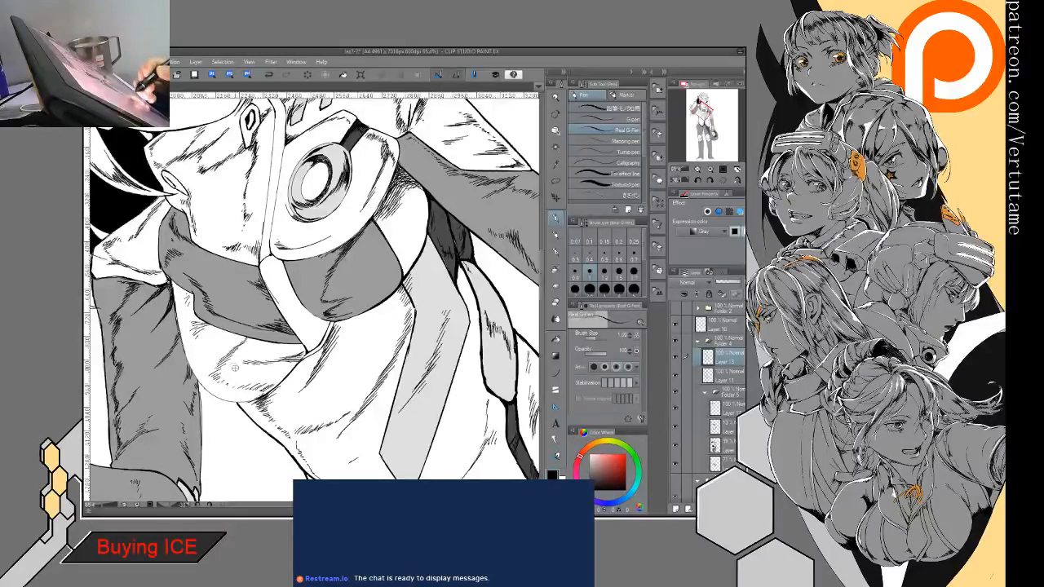
pyautogui.press('e')
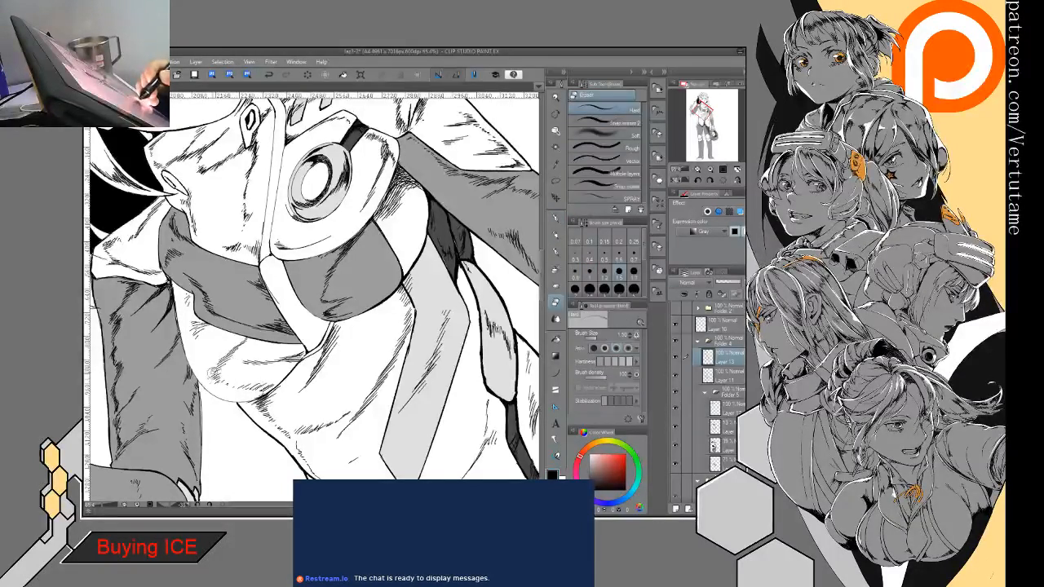
pyautogui.moveTo(255, 363); pyautogui.dragTo(242, 363)
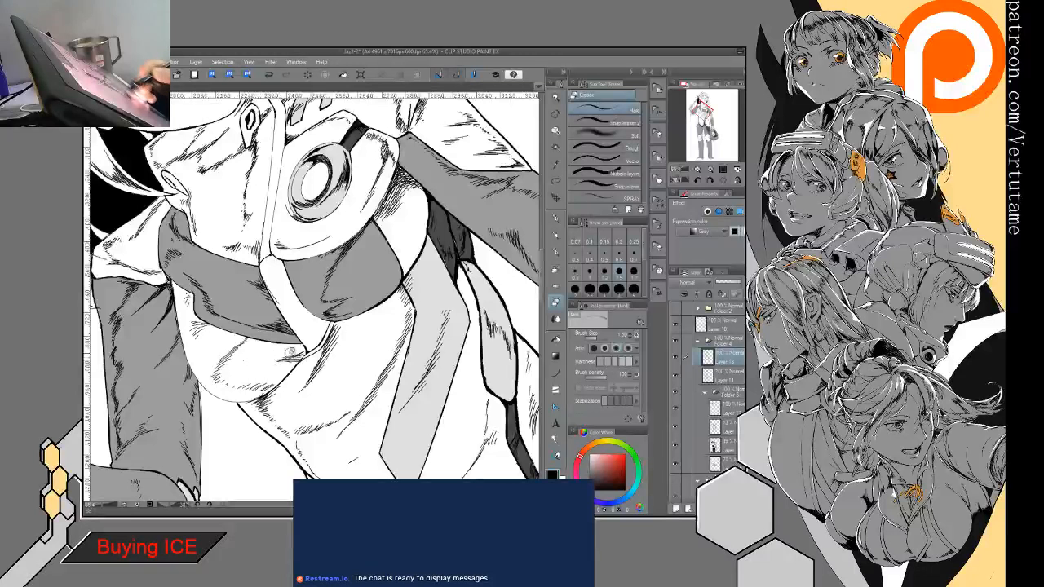
pyautogui.press('p')
pyautogui.press('e')
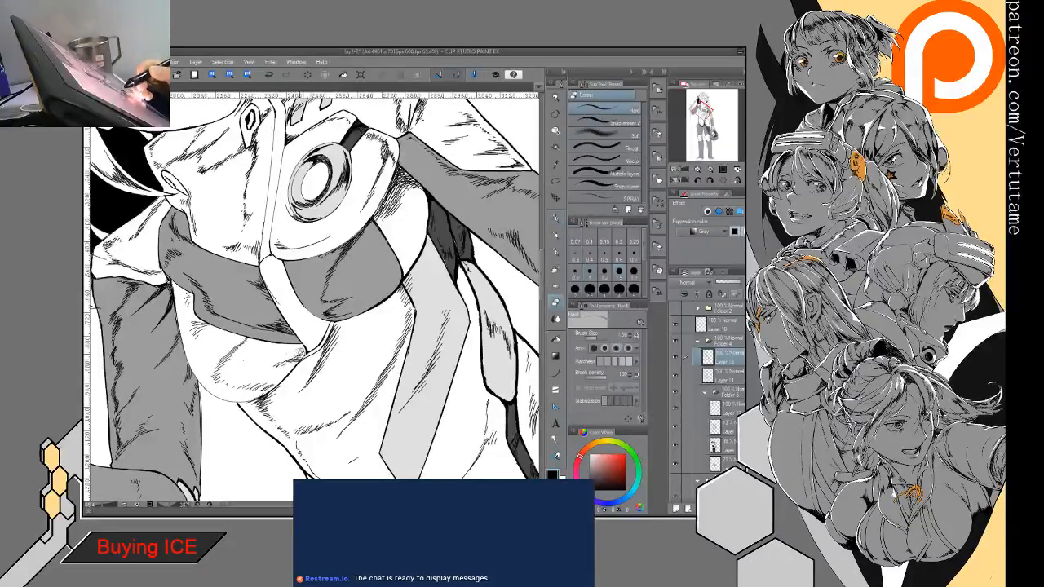
pyautogui.press('p')
pyautogui.press('e')
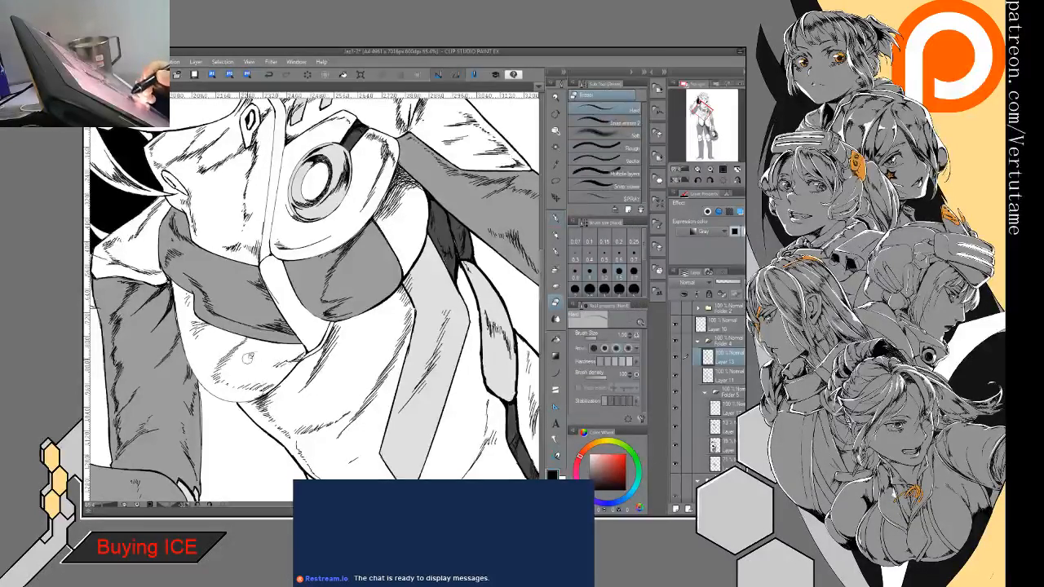
pyautogui.press('p')
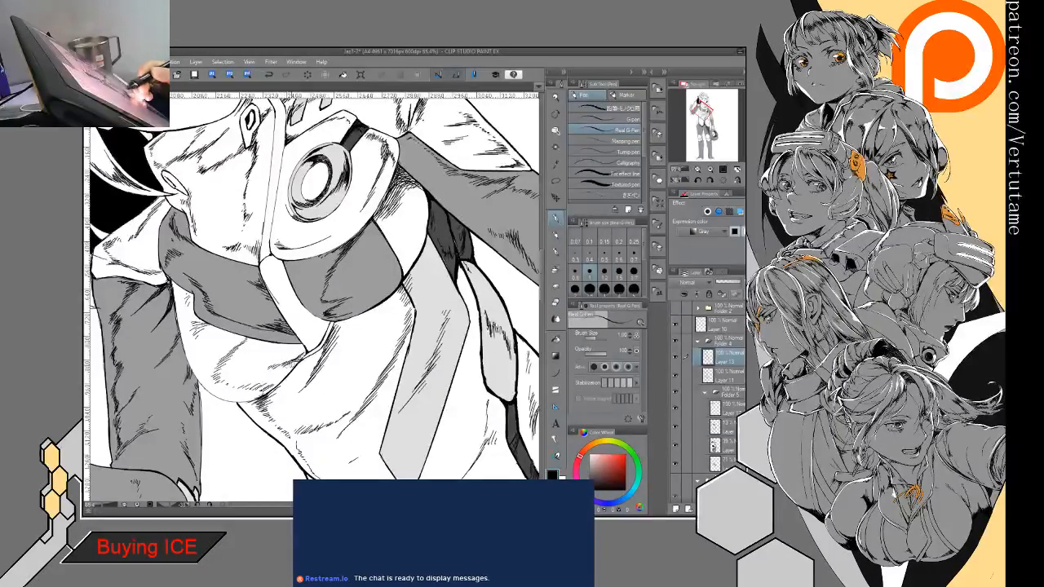
# - Fill the area beside the chest panel on the grey tone layer, temporarily hiding Layer 13 and the black hair layer
pyautogui.scroll(-2, 305, 360)
pyautogui.moveTo(391, 298); pyautogui.dragTo(316, 329)
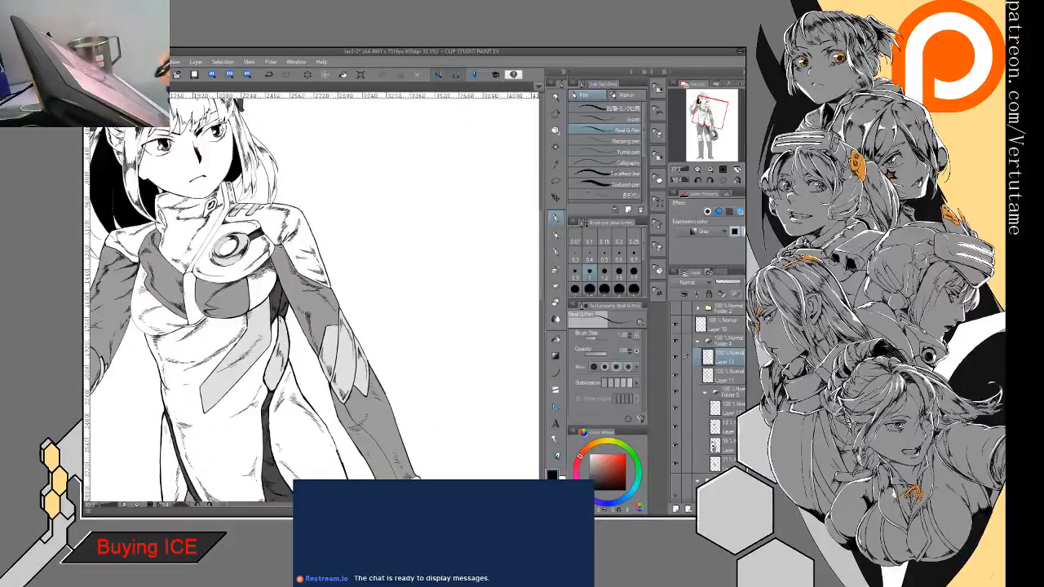
pyautogui.click(675, 357)
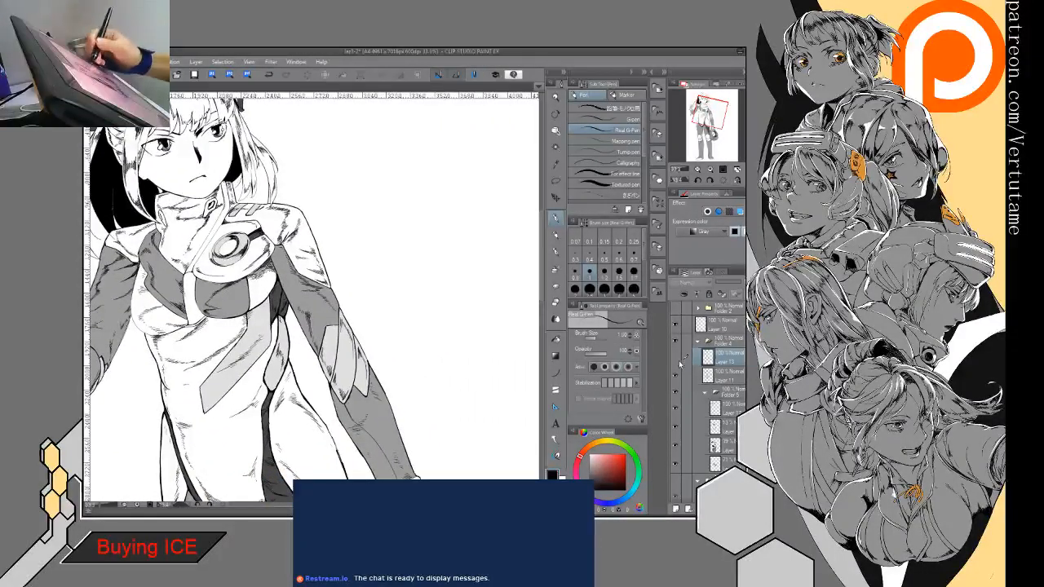
pyautogui.click(727, 432)
pyautogui.click(676, 409)
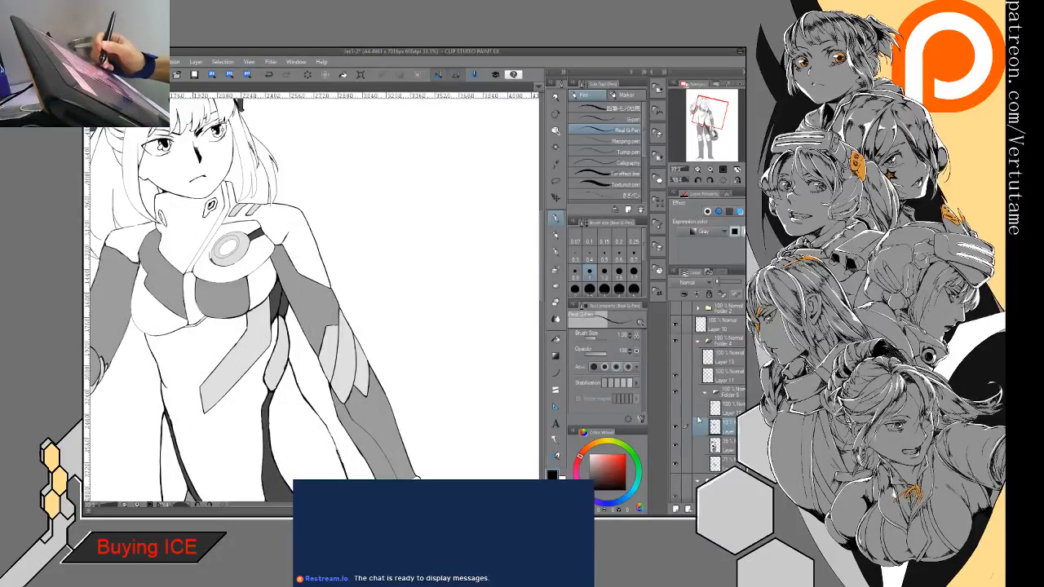
pyautogui.click(677, 428)
pyautogui.click(678, 428)
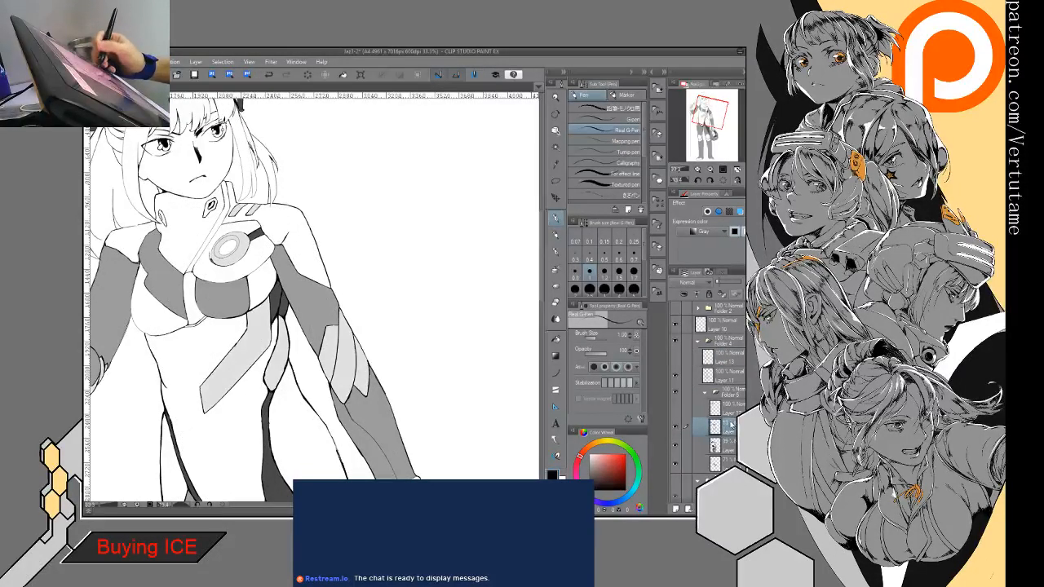
pyautogui.click(556, 338)
pyautogui.click(262, 286)
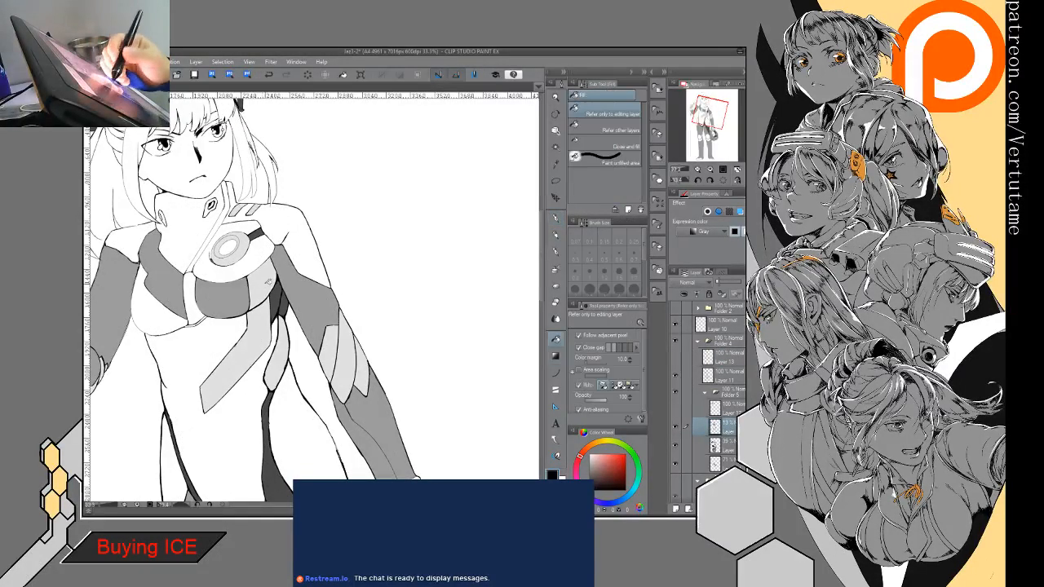
pyautogui.click(676, 356)
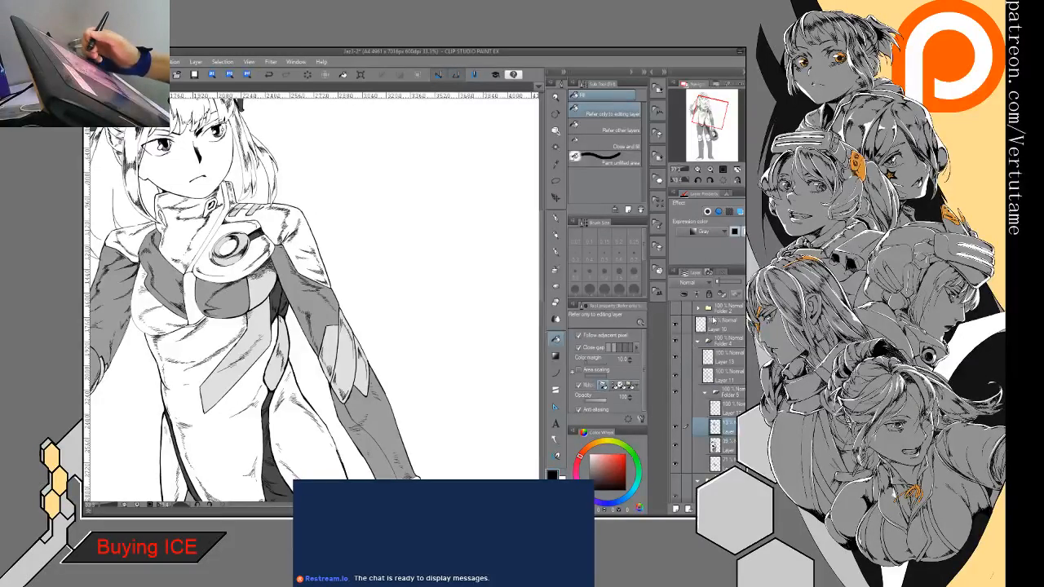
pyautogui.click(676, 407)
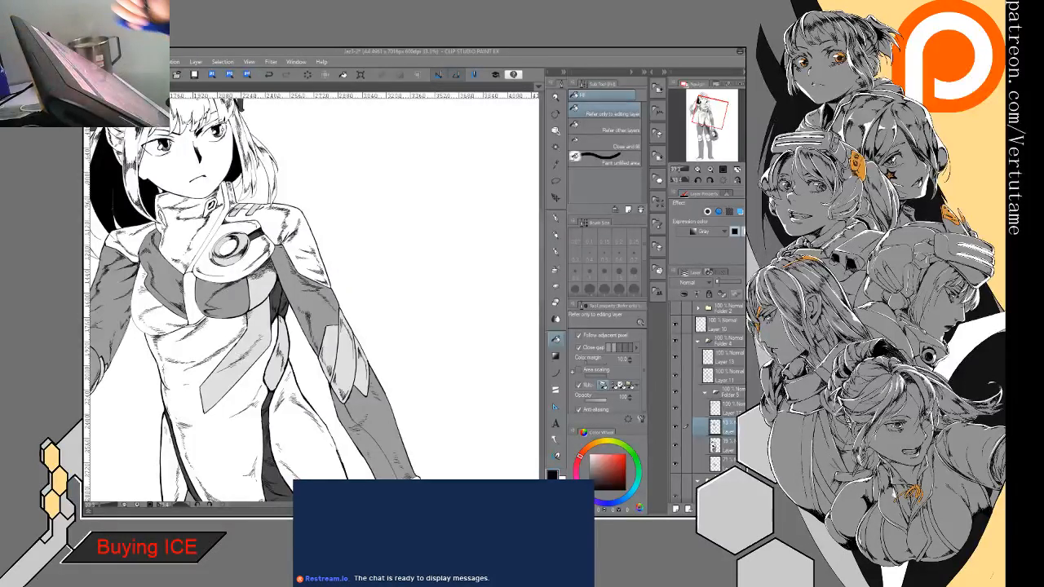
pyautogui.click(162, 512)
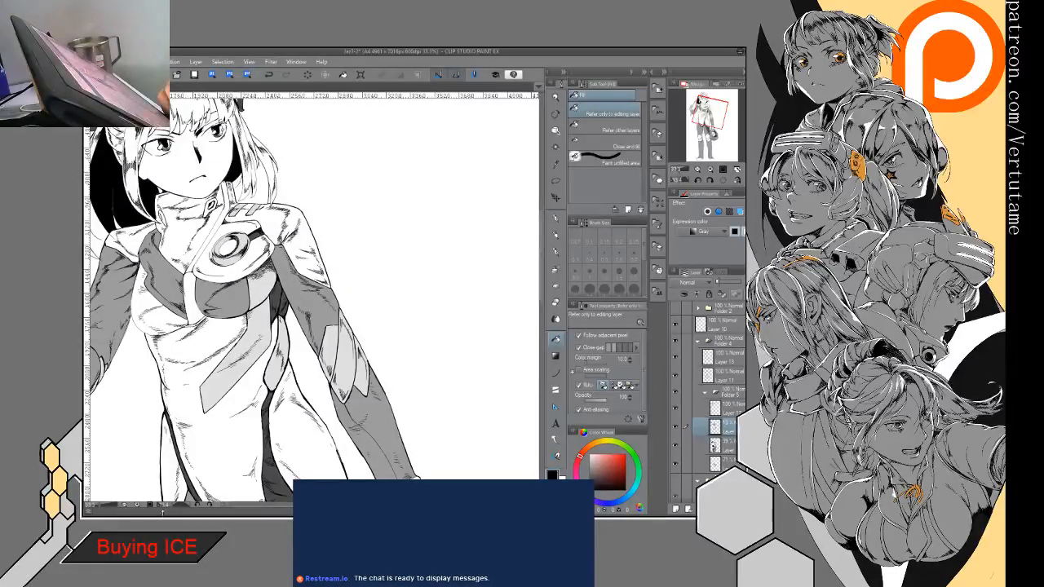
pyautogui.click(171, 513)
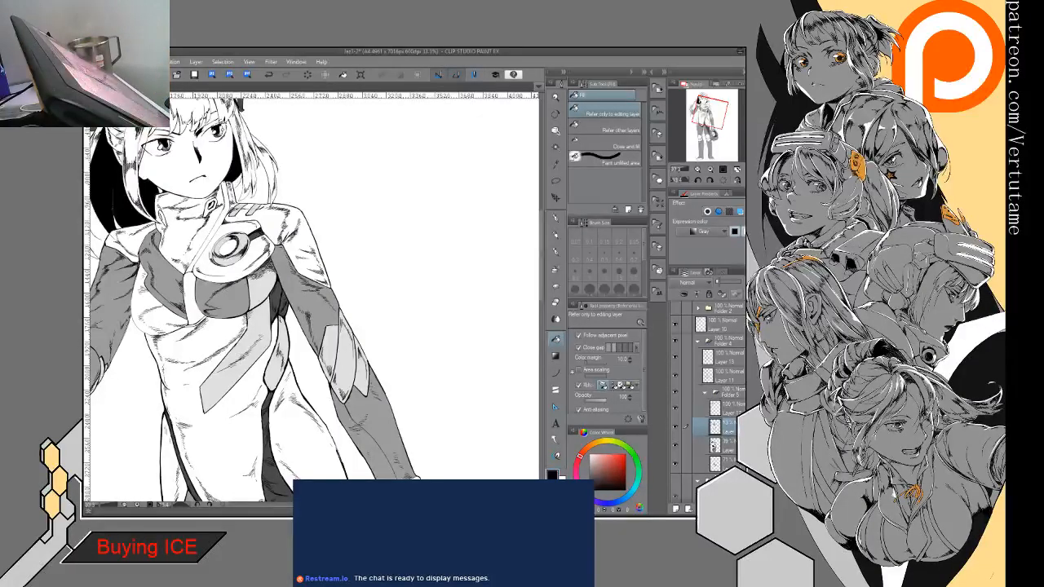
pyautogui.moveTo(310, 269); pyautogui.dragTo(302, 336)
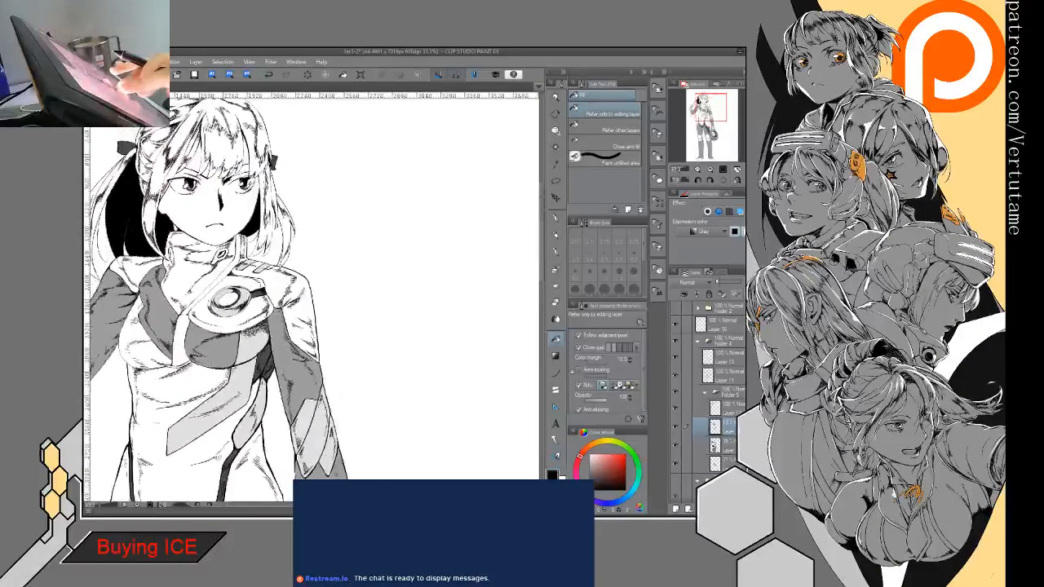
# - Collapse Folder 4 and show Folder 2 containing the helmeted head sketch
pyautogui.click(704, 340)
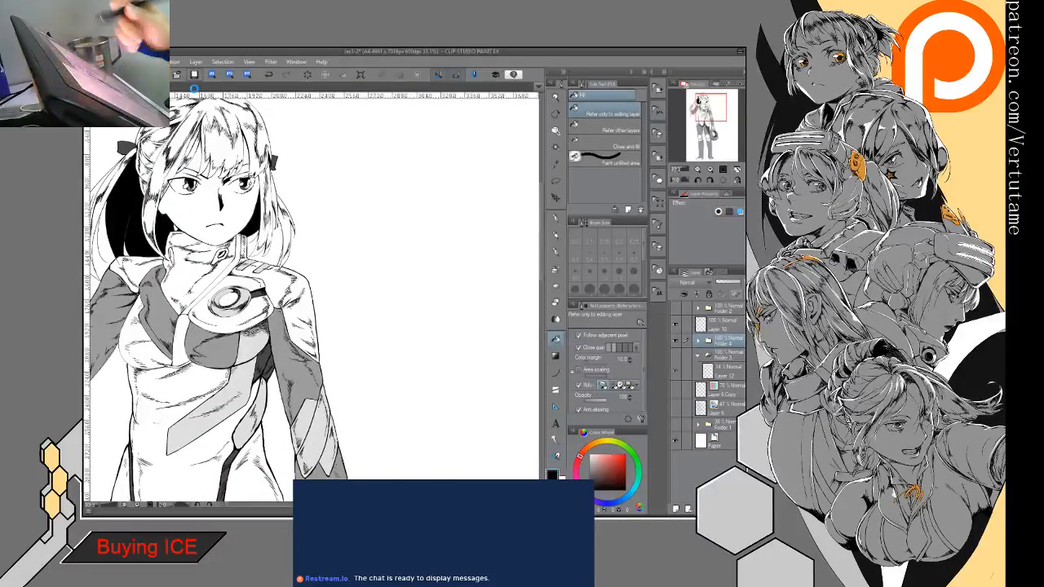
pyautogui.moveTo(231, 300); pyautogui.dragTo(272, 229)
pyautogui.scroll(-2, 414, 251)
pyautogui.moveTo(391, 326); pyautogui.dragTo(338, 212)
pyautogui.scroll(-2, 416, 279)
pyautogui.scroll(-1, 415, 245)
pyautogui.moveTo(392, 244); pyautogui.dragTo(381, 344)
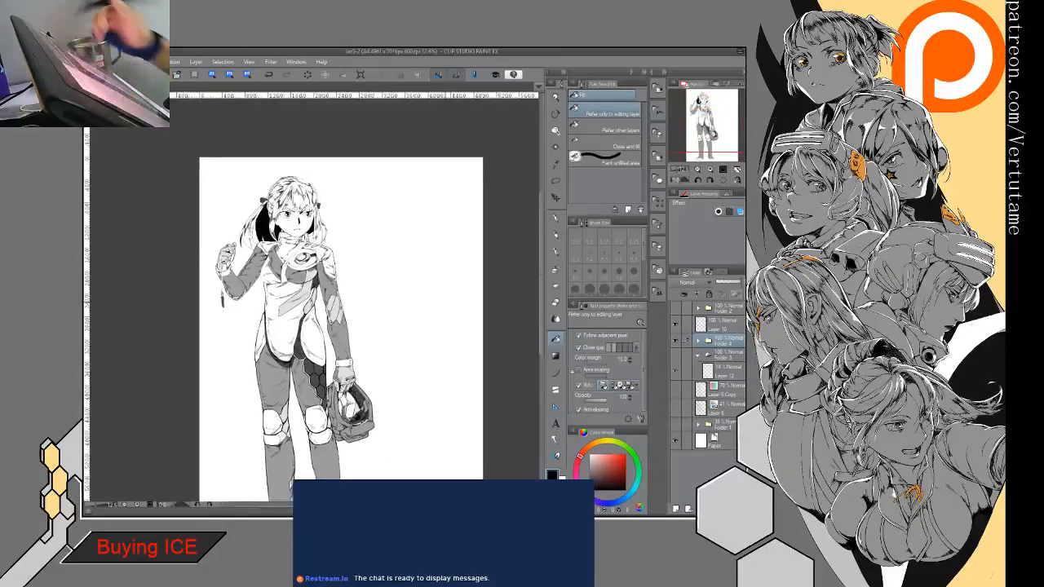
pyautogui.click(675, 309)
pyautogui.moveTo(408, 244); pyautogui.dragTo(314, 293)
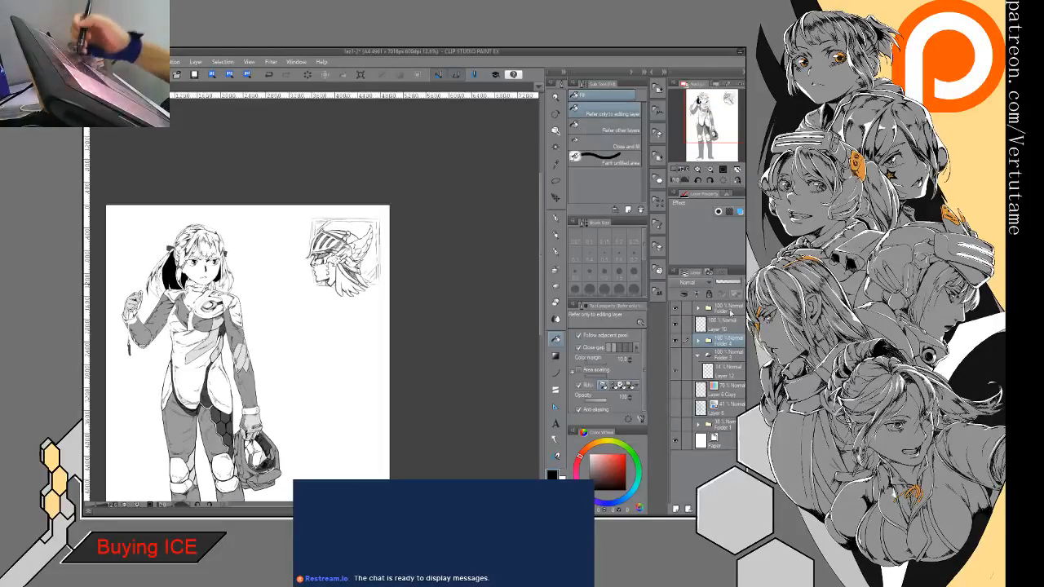
# - Lasso the helmeted head sketch in Folder 2, move it closer to the standing figure and slightly down, and deselect it
pyautogui.click(731, 314)
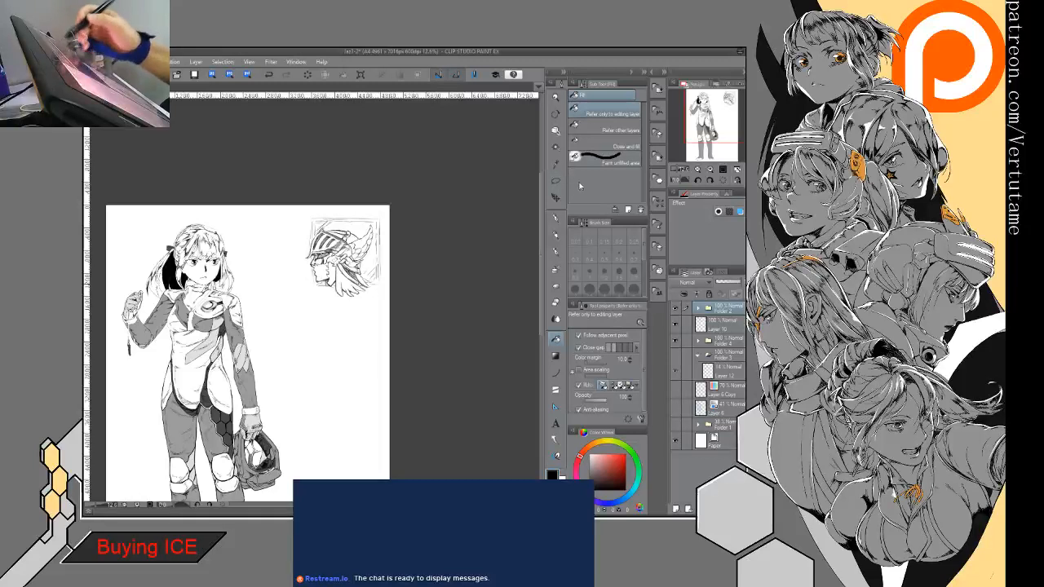
pyautogui.click(555, 180)
pyautogui.moveTo(285, 296)
pyautogui.mouseDown()
pyautogui.moveTo(401, 330)
pyautogui.moveTo(289, 307)
pyautogui.mouseUp()
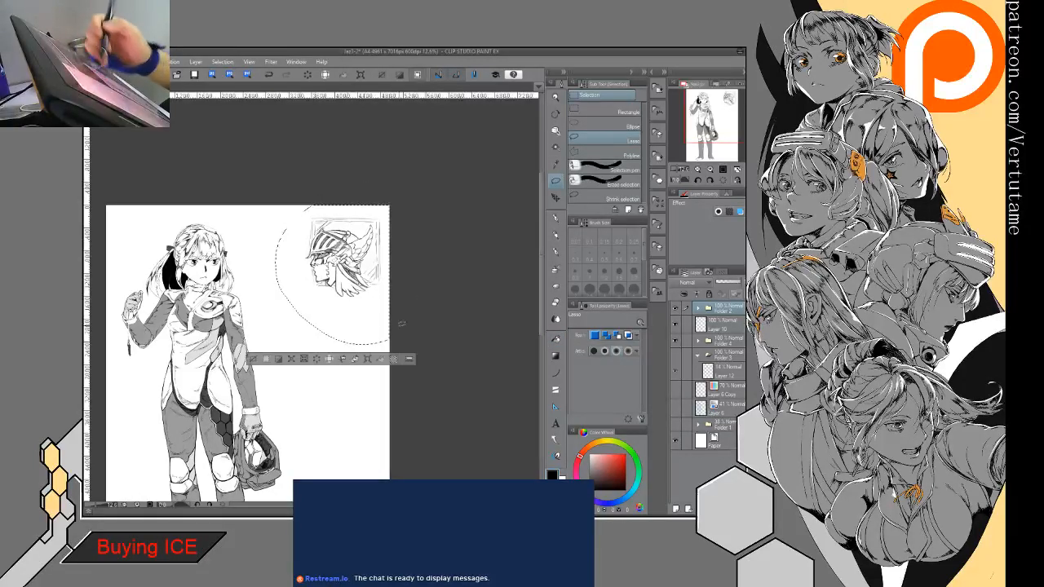
pyautogui.click(367, 359)
pyautogui.moveTo(359, 248)
pyautogui.mouseDown()
pyautogui.moveTo(316, 269)
pyautogui.moveTo(320, 290)
pyautogui.moveTo(308, 295)
pyautogui.mouseUp()
pyautogui.click(282, 382)
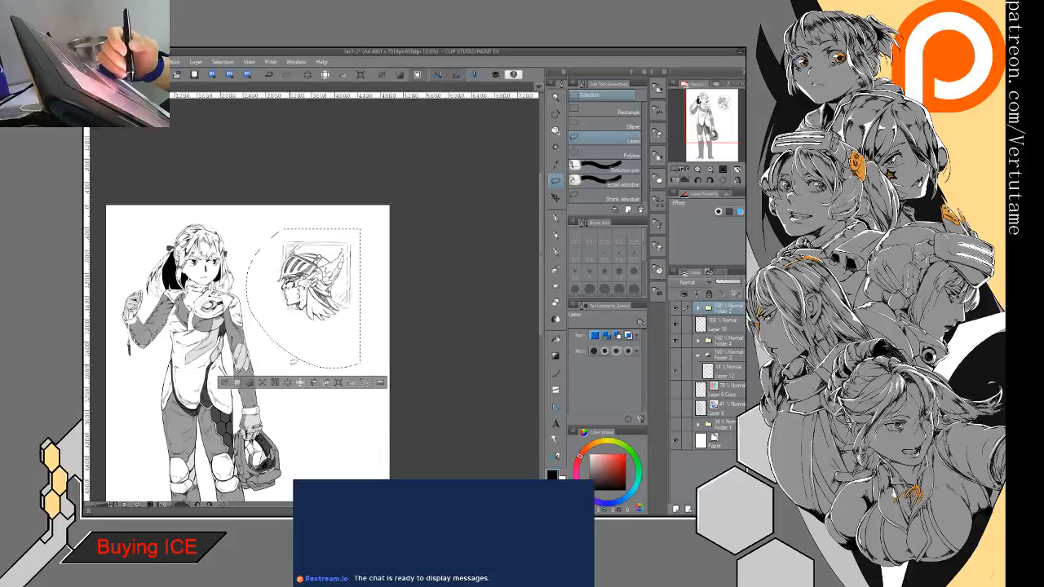
pyautogui.hotkey('ctrl', 'd')
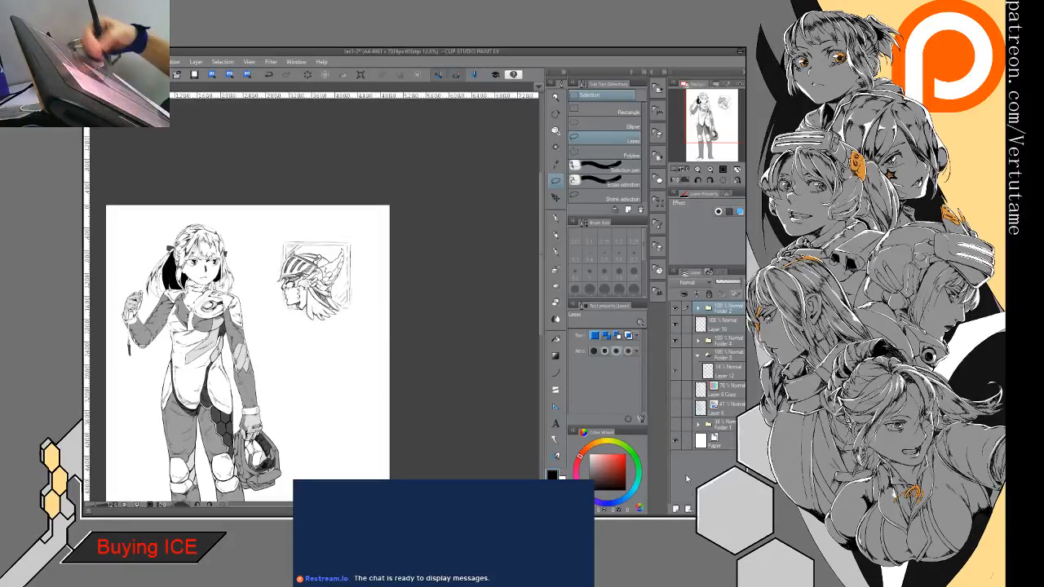
# - Create a folder above Folder 2 and add a new layer inside a nested subfolder
pyautogui.hotkey('ctrl', 'g')
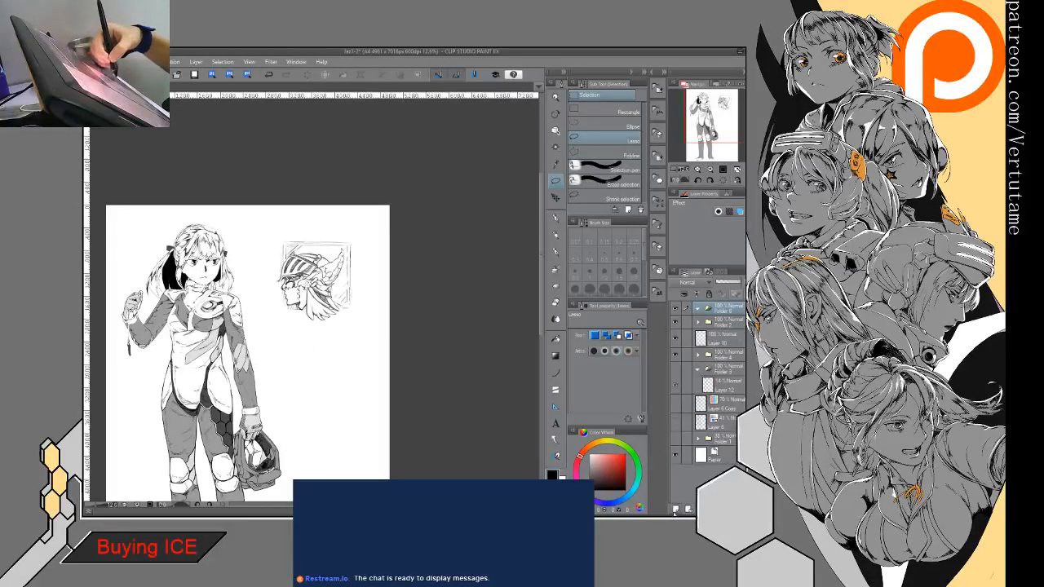
pyautogui.click(674, 508)
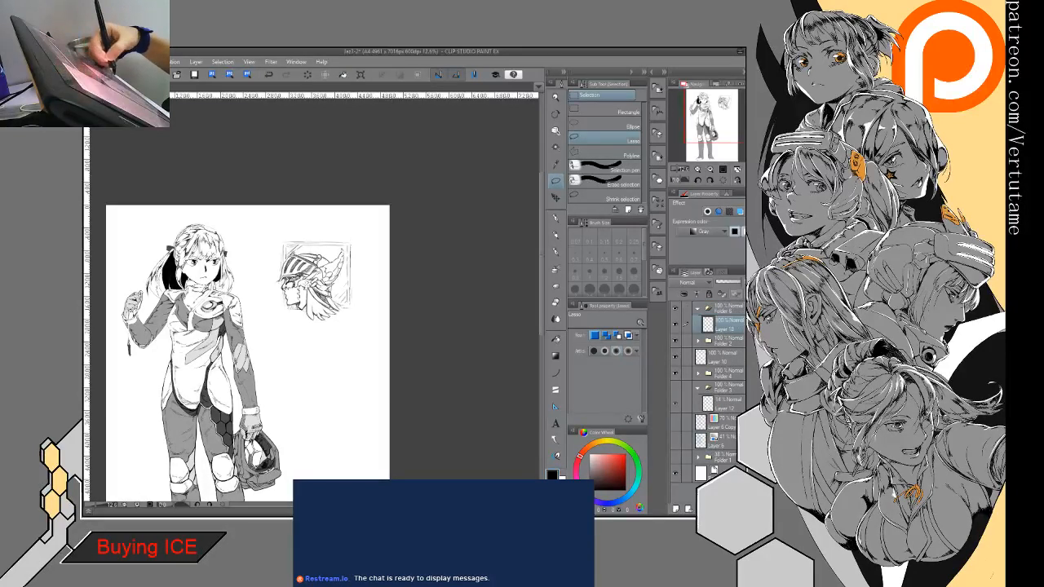
pyautogui.hotkey('ctrl', 'g')
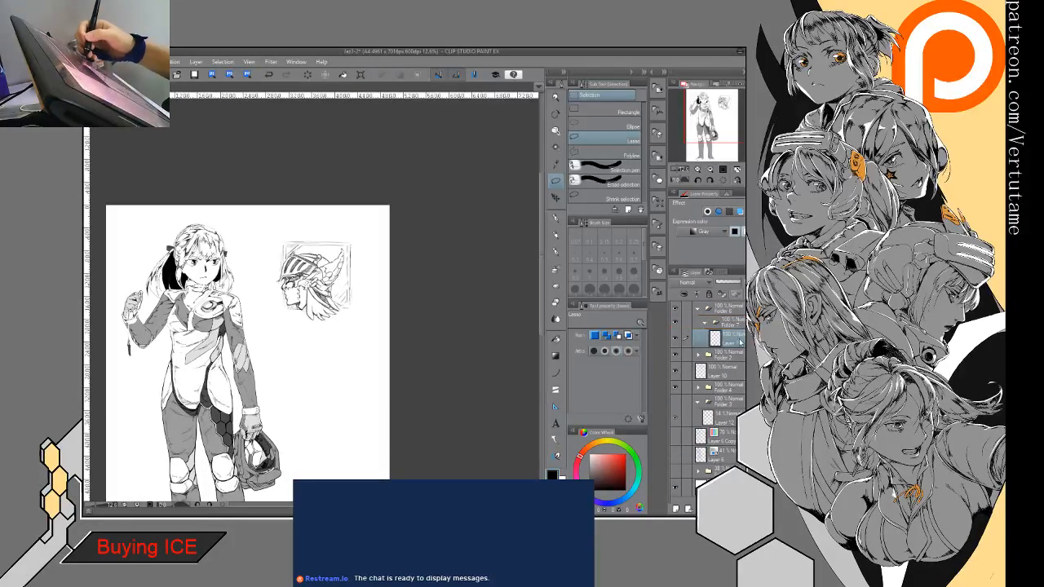
# - Move Folder 2 with the helmeted head sketch into the nested Folder 7
pyautogui.click(739, 326)
pyautogui.moveTo(734, 356); pyautogui.dragTo(733, 348)
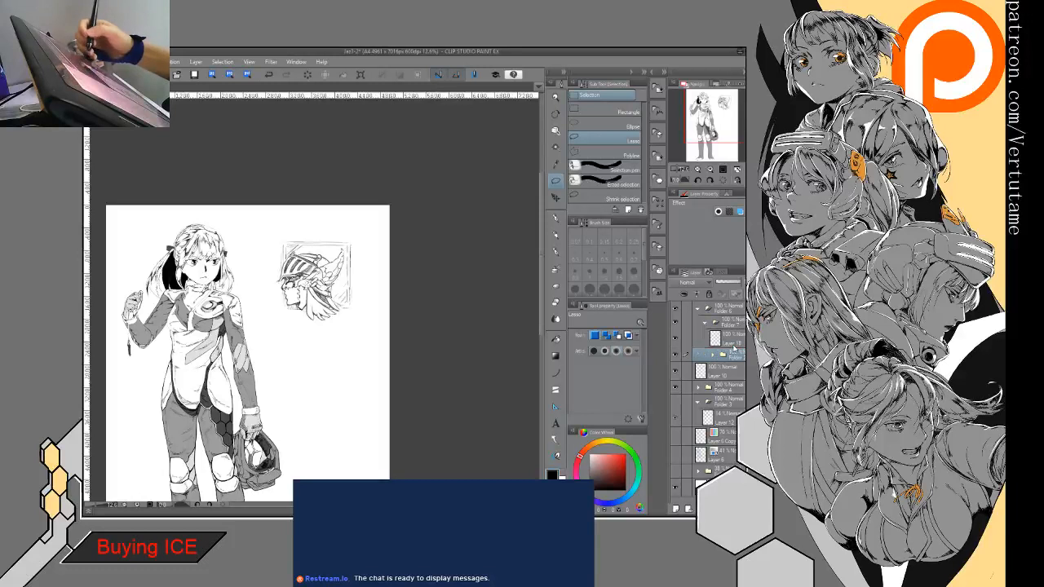
pyautogui.click(732, 312)
# - Check Layer 10 by toggling its visibility, and move it into Folder 4, leaving that folder collapsed
pyautogui.click(683, 372)
pyautogui.click(676, 373)
pyautogui.click(678, 373)
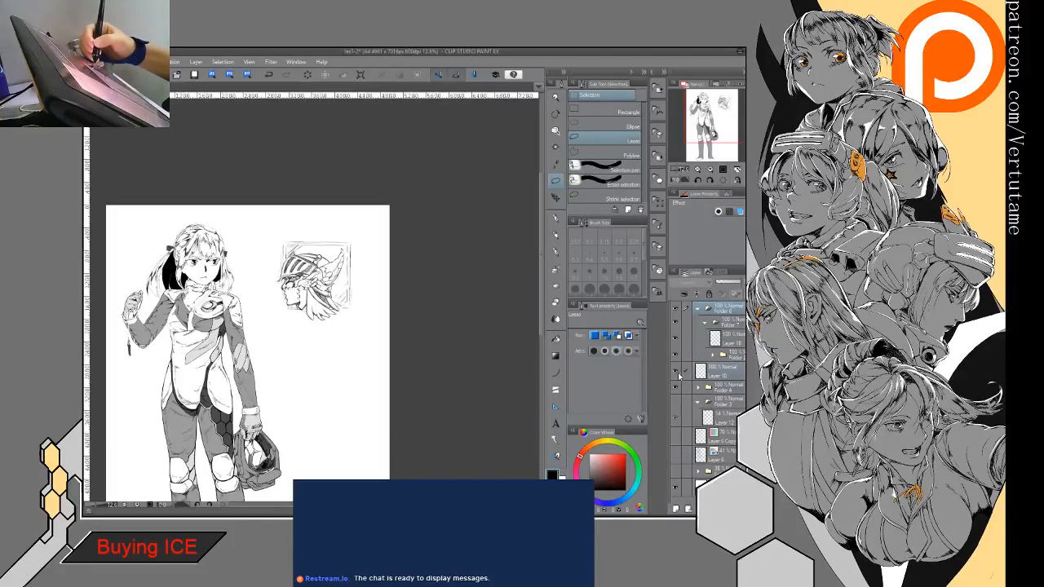
pyautogui.click(689, 373)
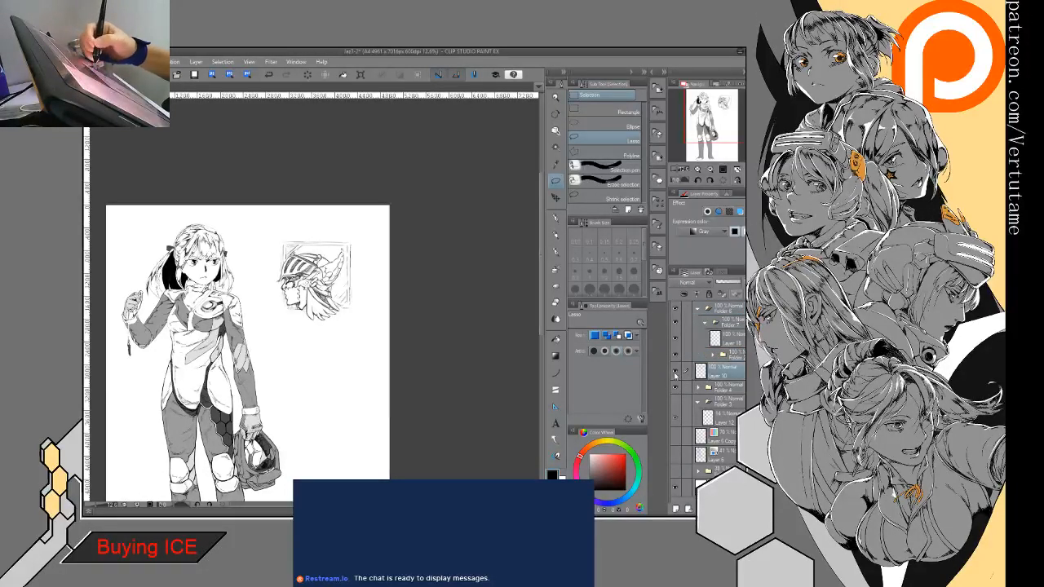
pyautogui.click(675, 374)
pyautogui.click(675, 374)
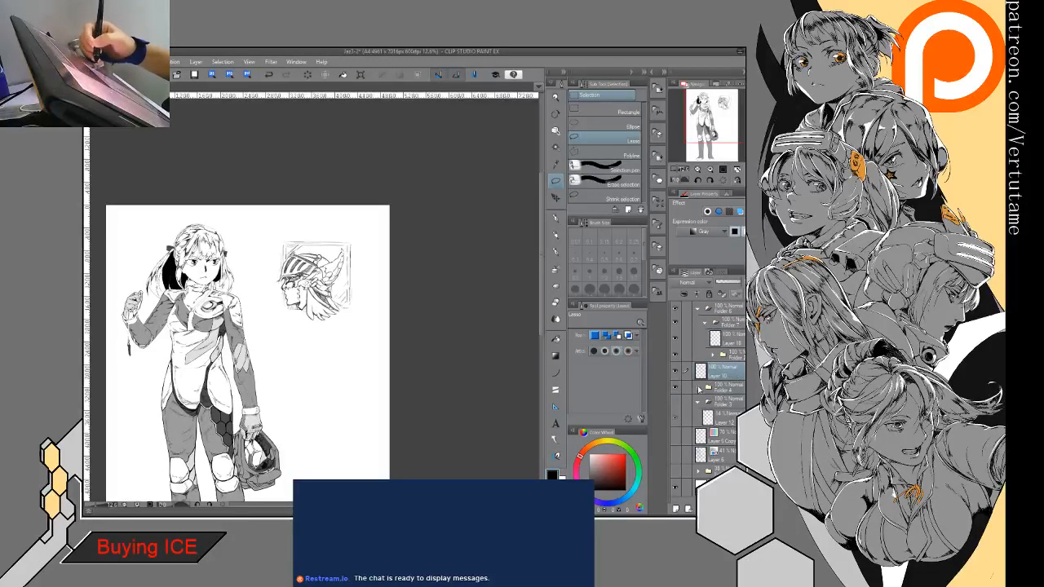
pyautogui.click(699, 389)
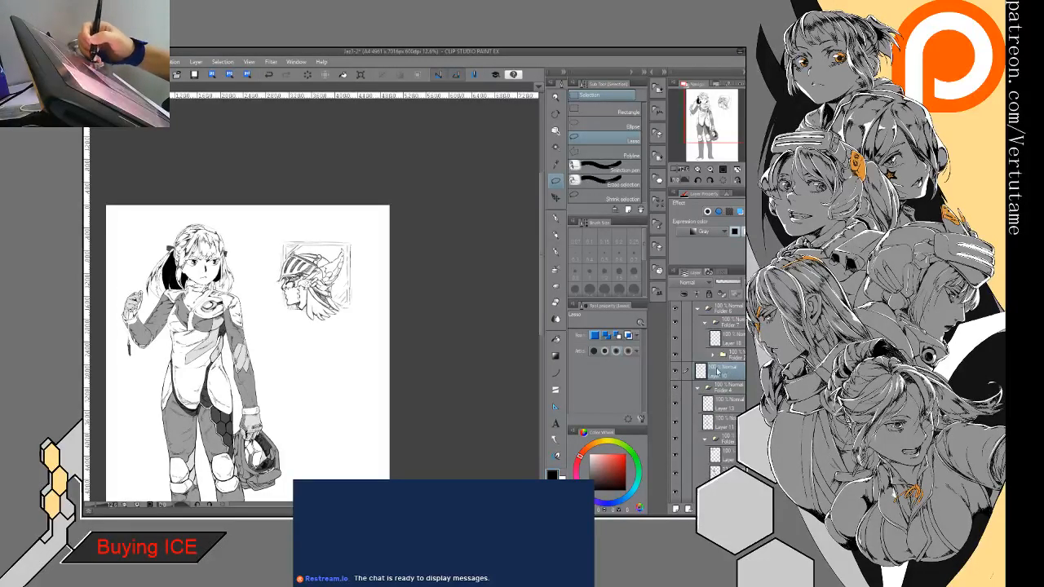
pyautogui.moveTo(717, 397); pyautogui.dragTo(716, 398)
pyautogui.click(698, 370)
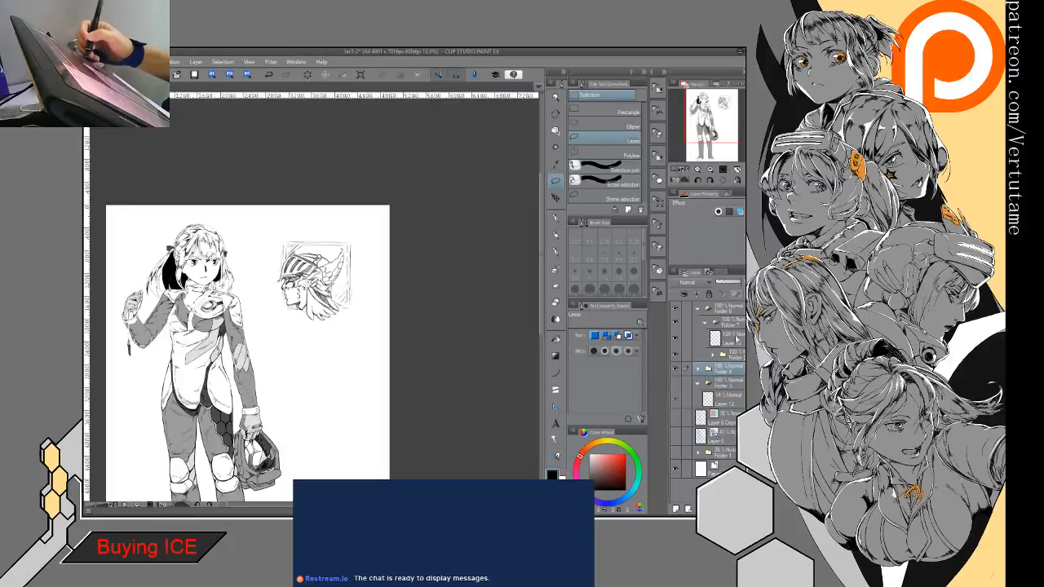
# - Move Folder 2 out of Folder 7 so that it sits directly inside Folder 6, below Folder 7
pyautogui.click(737, 327)
pyautogui.click(739, 353)
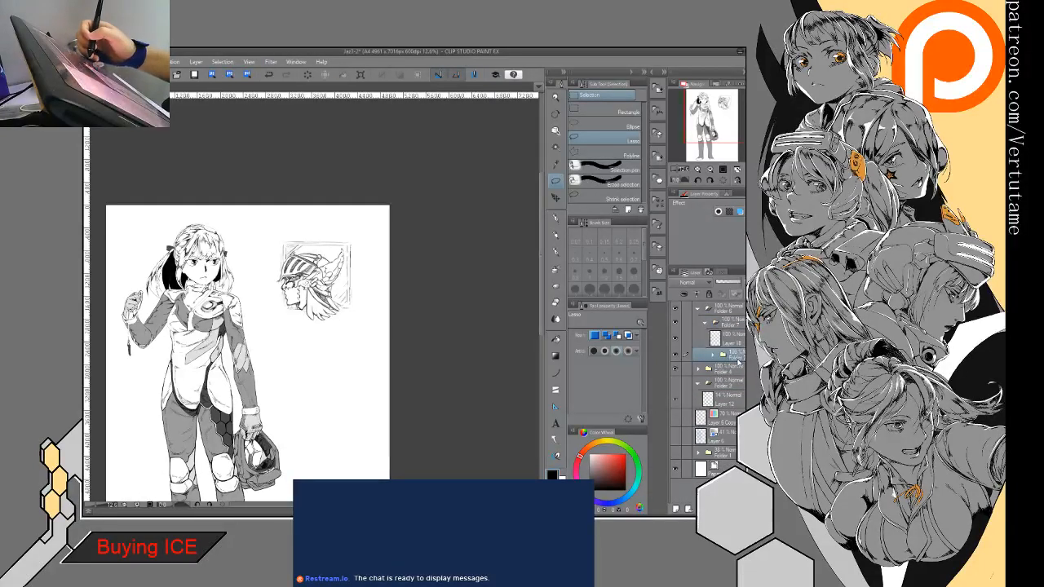
pyautogui.click(728, 335)
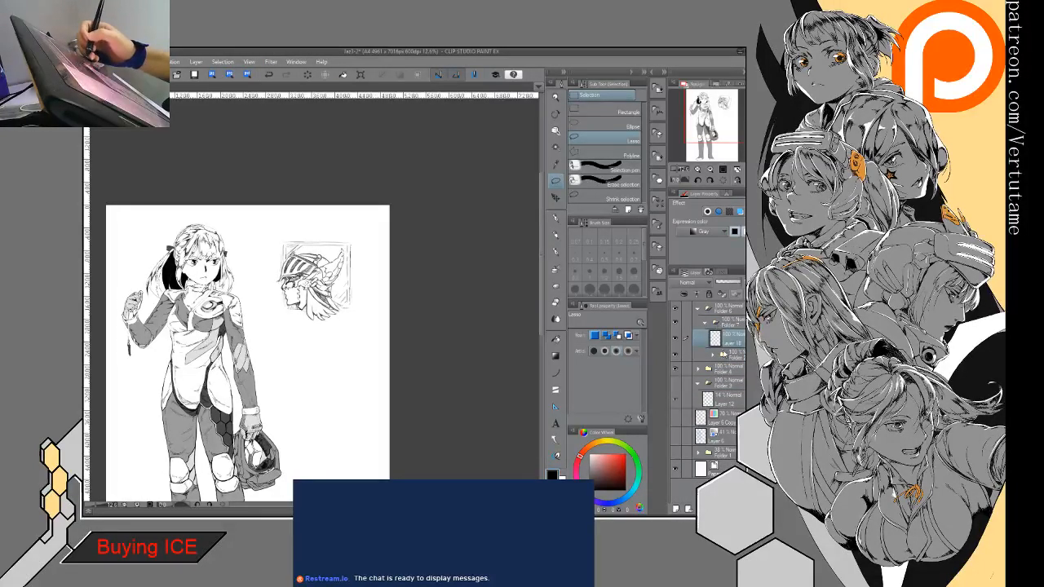
pyautogui.click(734, 355)
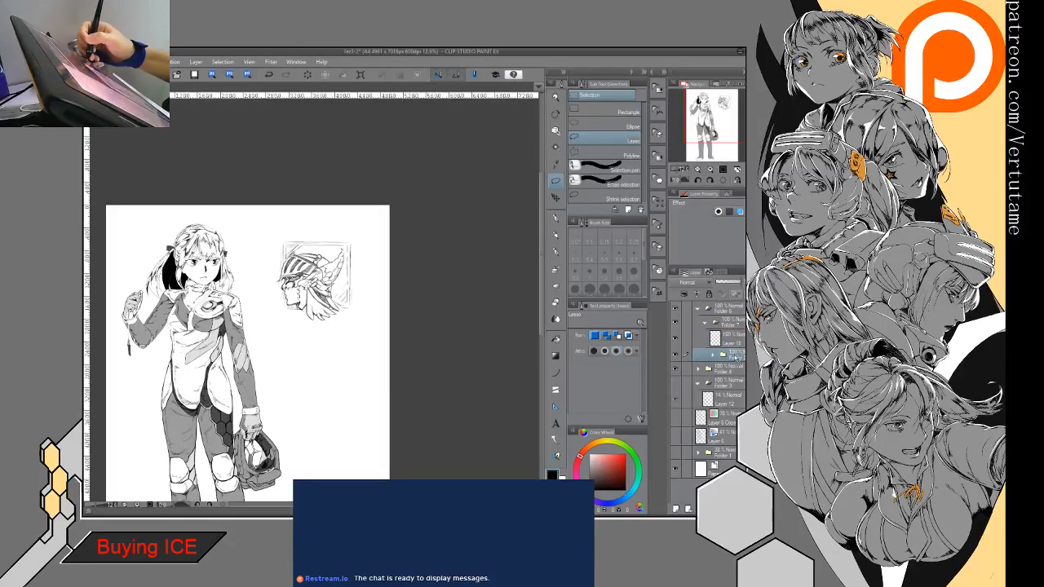
pyautogui.moveTo(733, 362); pyautogui.dragTo(733, 346)
pyautogui.click(736, 323)
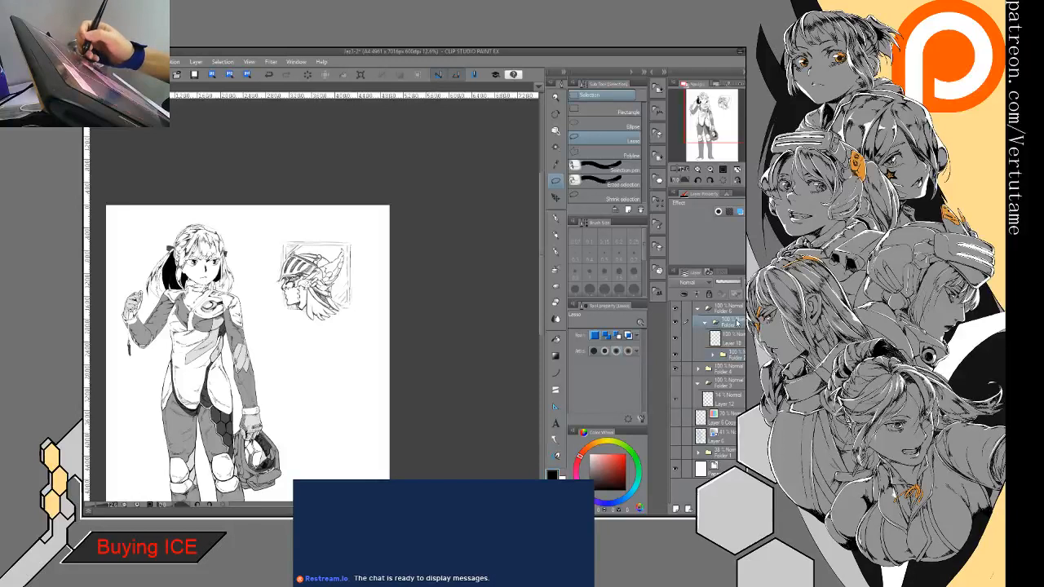
pyautogui.click(698, 309)
pyautogui.click(699, 309)
pyautogui.click(706, 323)
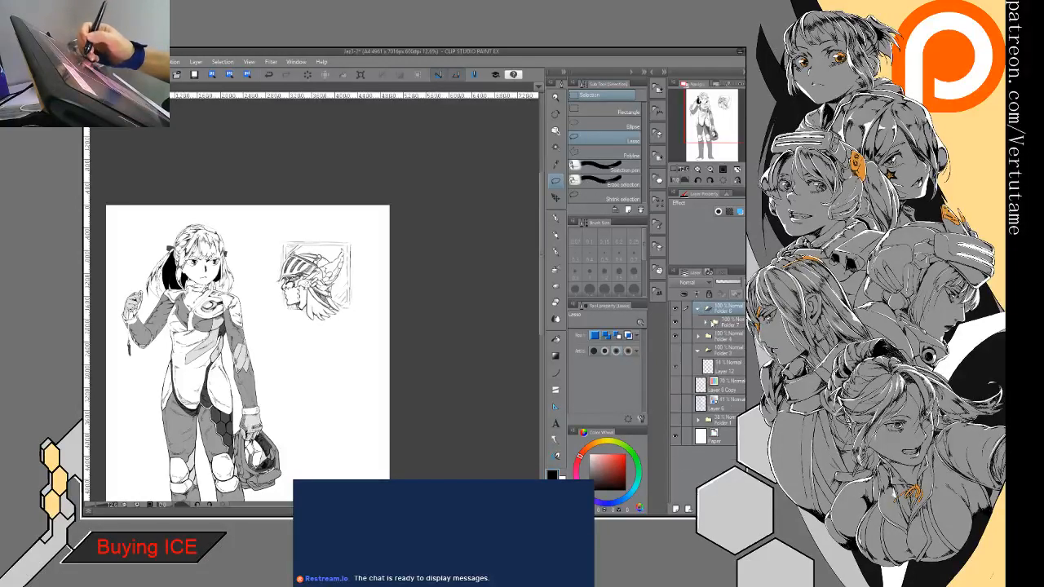
pyautogui.click(714, 322)
pyautogui.click(734, 356)
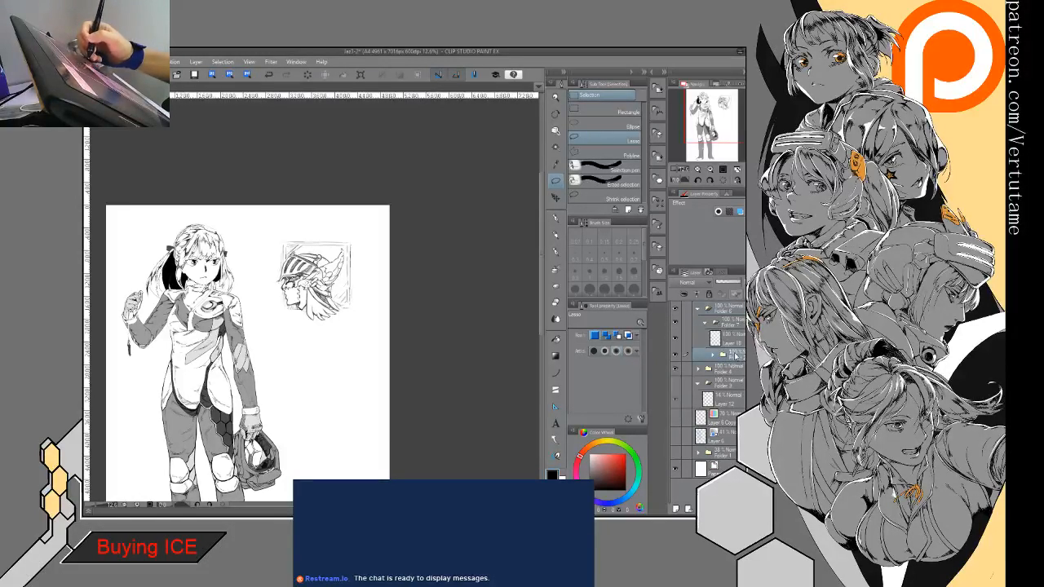
pyautogui.moveTo(739, 326)
pyautogui.mouseDown()
pyautogui.moveTo(740, 316)
pyautogui.moveTo(733, 366)
pyautogui.moveTo(730, 327)
pyautogui.mouseUp()
pyautogui.click(704, 322)
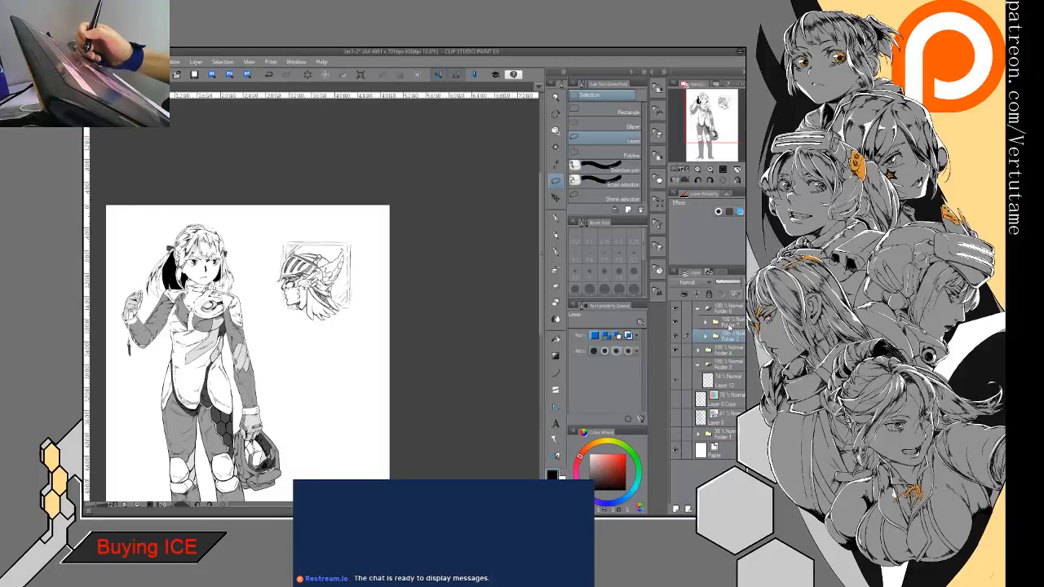
# - Expand Folder 7 and turn on the blue layer color for Folder 2 to tint the helmeted head sketch
pyautogui.click(728, 325)
pyautogui.click(705, 322)
pyautogui.click(737, 339)
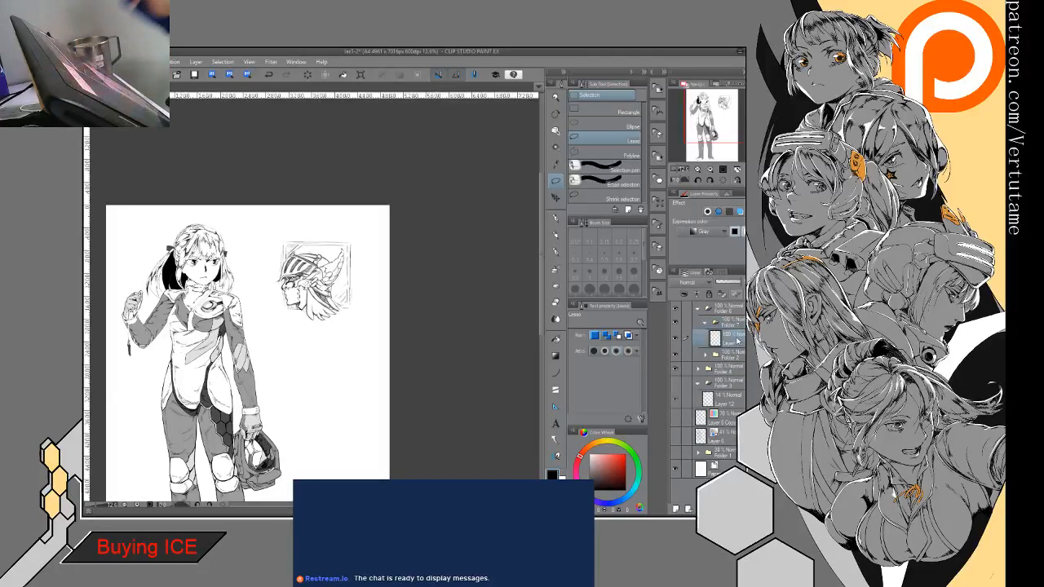
pyautogui.click(725, 355)
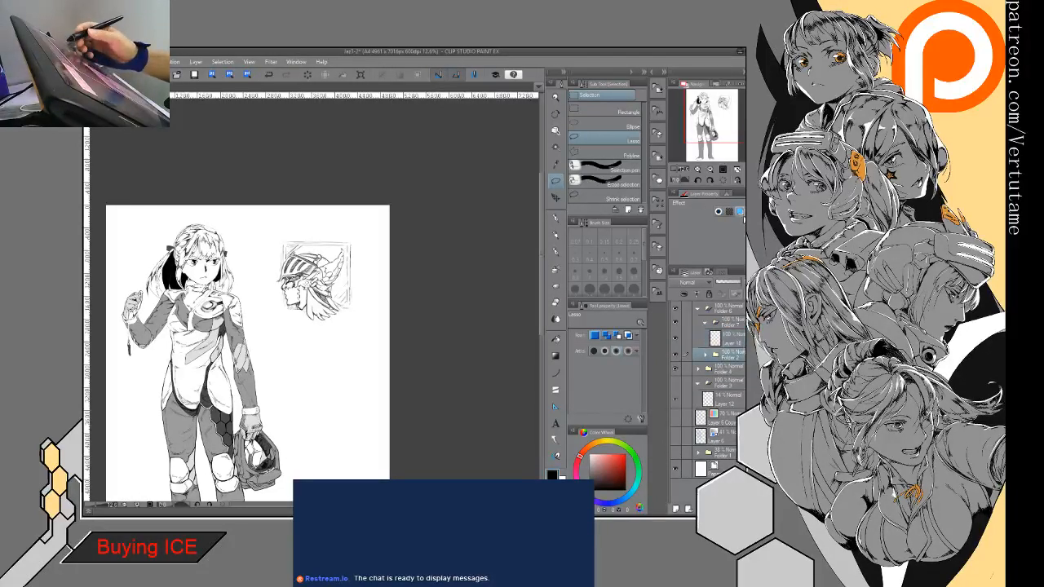
pyautogui.click(739, 211)
# - Select the empty layer in Folder 7 and the Real G-Pen for drawing over the helmeted head sketch
pyautogui.click(740, 339)
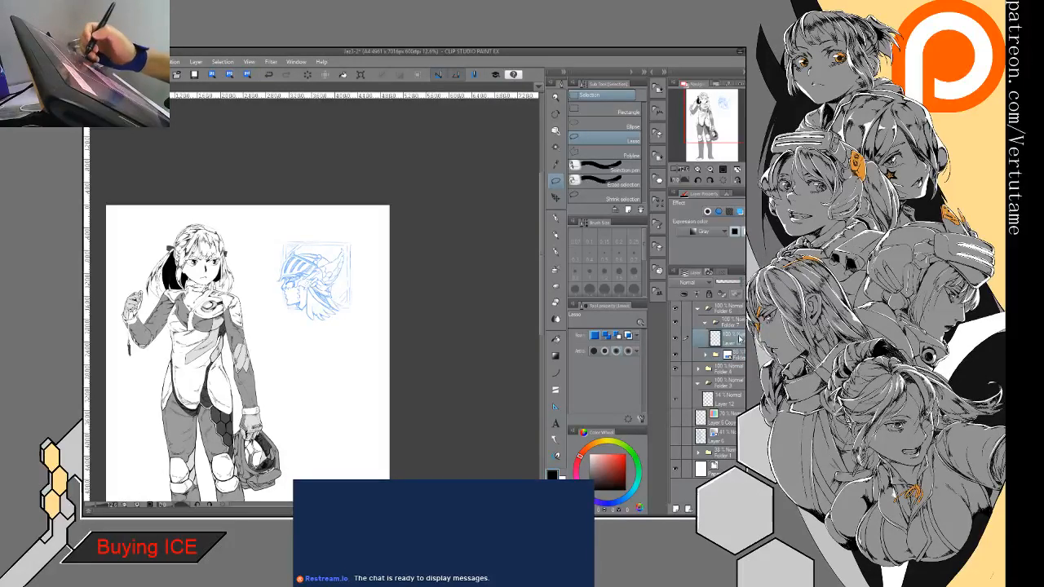
pyautogui.scroll(4, 326, 295)
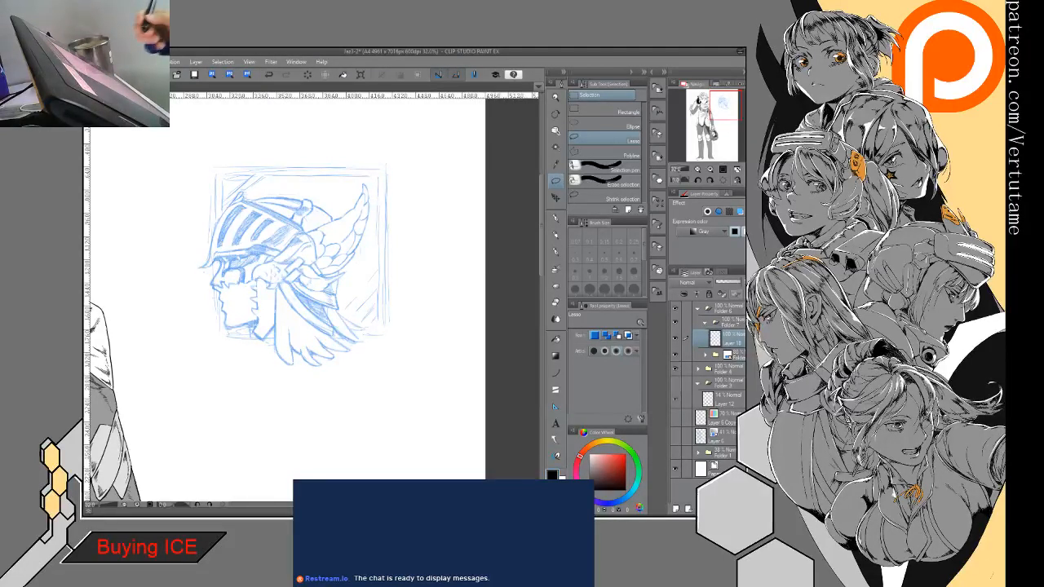
pyautogui.press('p')
pyautogui.hotkey('ctrl', '+')
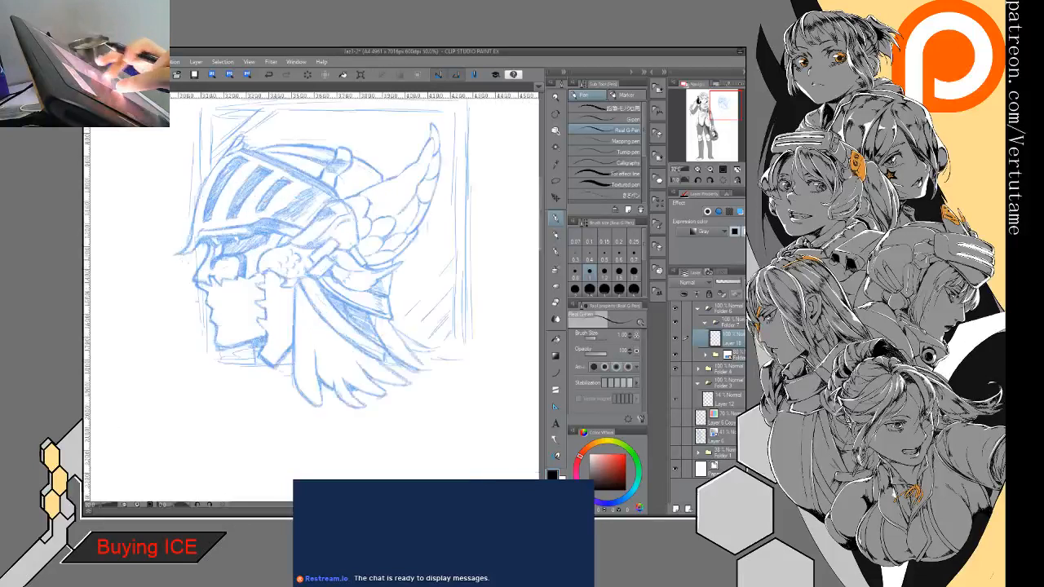
pyautogui.moveTo(315, 260); pyautogui.dragTo(322, 304)
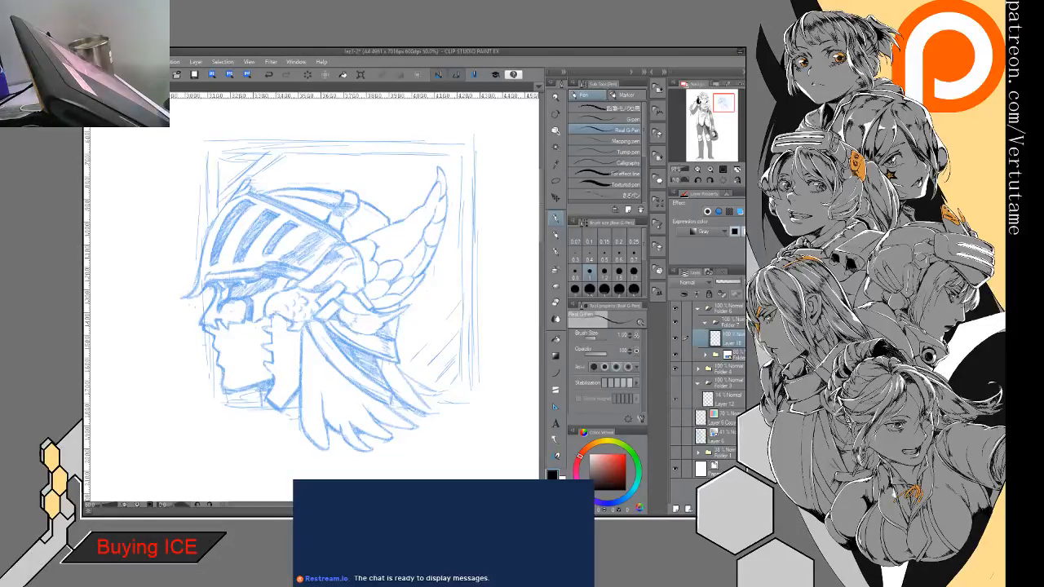
# - Sketch trial lines from the cheek down over the jaw, neck and hair of the helmeted head
pyautogui.moveTo(298, 285)
pyautogui.mouseDown()
pyautogui.moveTo(243, 314)
pyautogui.moveTo(306, 407)
pyautogui.mouseUp()
pyautogui.moveTo(275, 345)
pyautogui.mouseDown()
pyautogui.moveTo(306, 401)
pyautogui.moveTo(359, 393)
pyautogui.mouseUp()
pyautogui.moveTo(329, 375); pyautogui.dragTo(355, 381)
pyautogui.moveTo(322, 337)
pyautogui.mouseDown()
pyautogui.moveTo(394, 349)
pyautogui.moveTo(382, 343)
pyautogui.mouseUp()
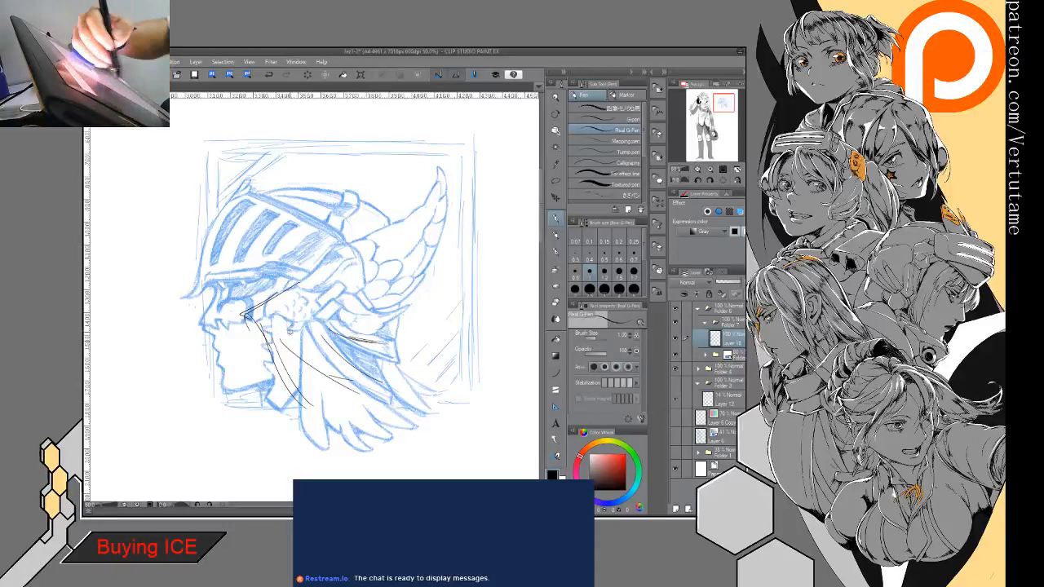
pyautogui.moveTo(262, 322); pyautogui.dragTo(334, 379)
pyautogui.moveTo(292, 349)
pyautogui.mouseDown()
pyautogui.moveTo(325, 375)
pyautogui.moveTo(334, 409)
pyautogui.moveTo(371, 394)
pyautogui.mouseUp()
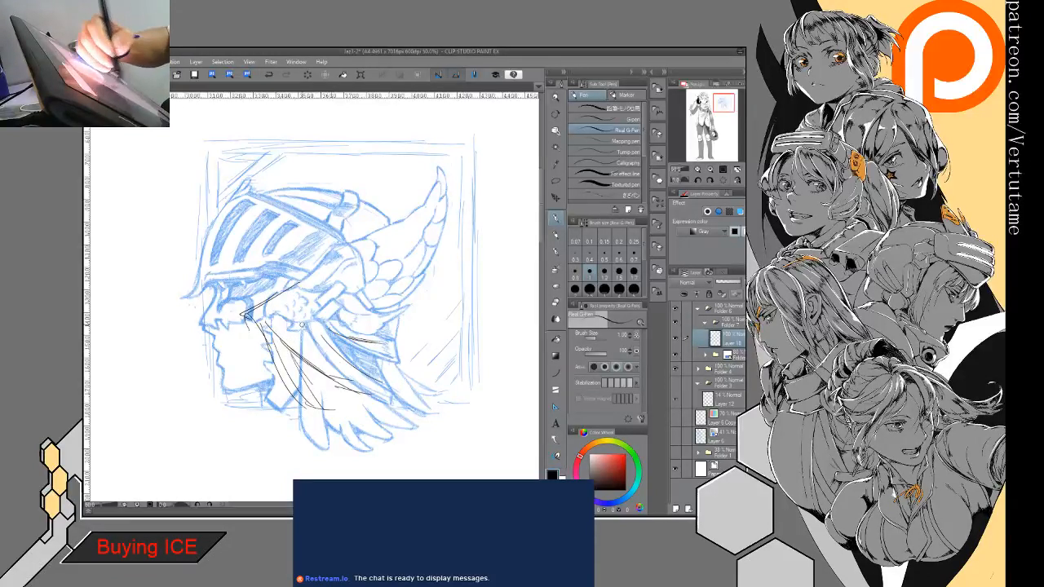
pyautogui.moveTo(307, 327); pyautogui.dragTo(387, 346)
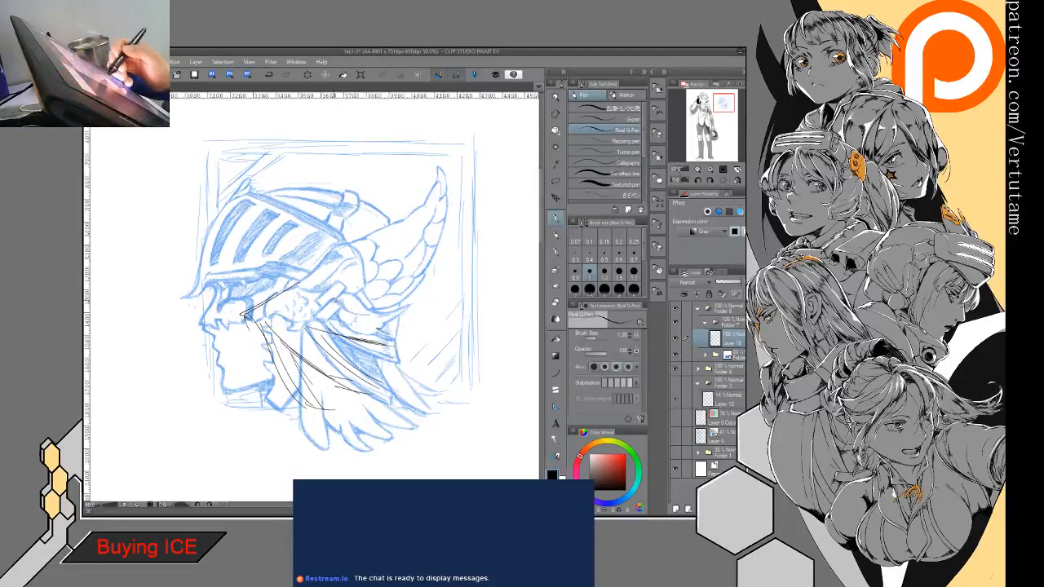
pyautogui.moveTo(333, 298); pyautogui.dragTo(396, 323)
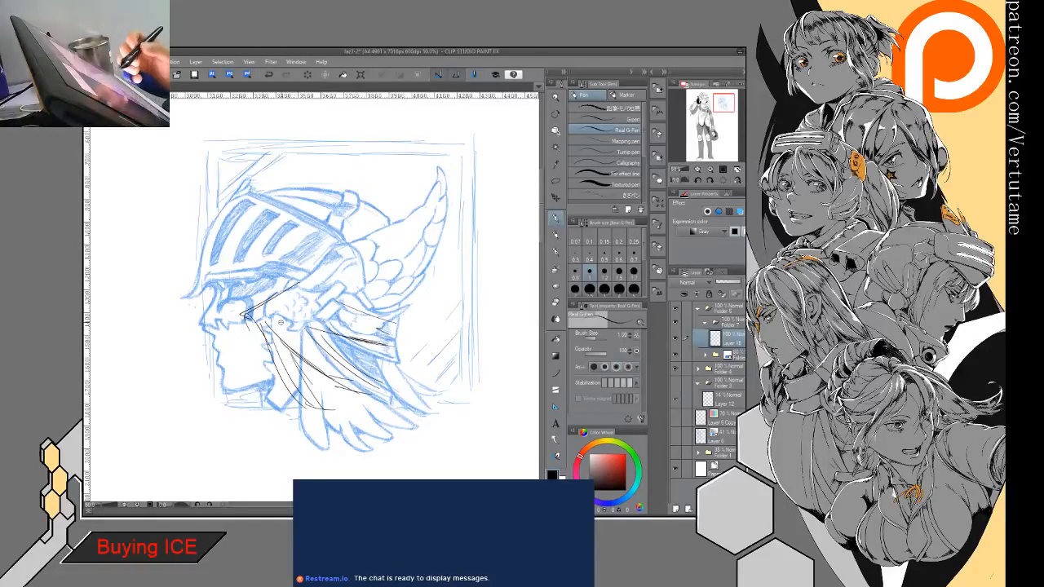
# - Sketch trial lines for a pointed wing shape sweeping back from the cheek across the helmet's wing and hair
pyautogui.moveTo(320, 252)
pyautogui.mouseDown()
pyautogui.moveTo(273, 298)
pyautogui.moveTo(406, 212)
pyautogui.mouseUp()
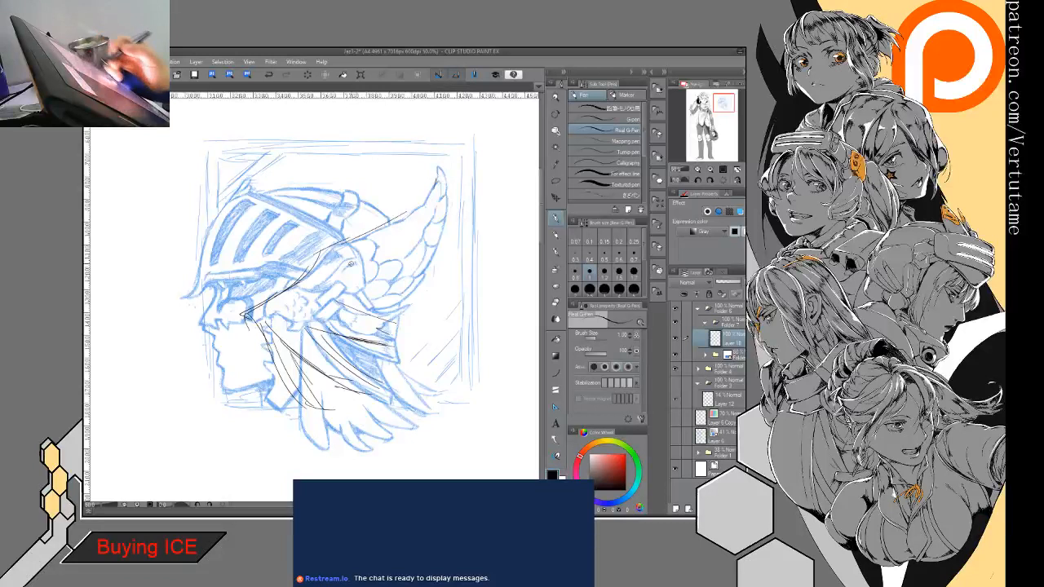
pyautogui.moveTo(286, 314); pyautogui.dragTo(340, 271)
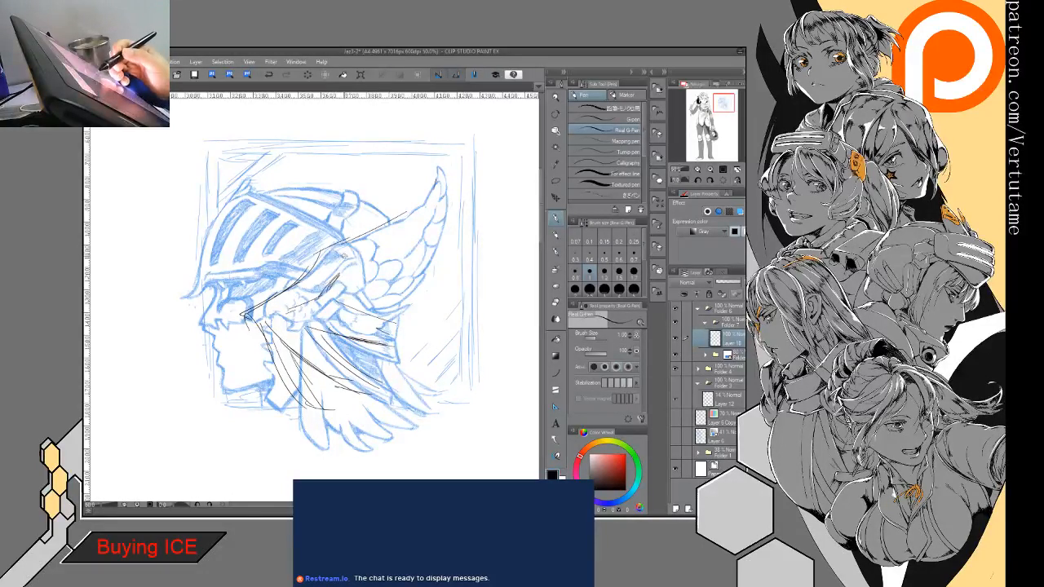
pyautogui.moveTo(337, 269); pyautogui.dragTo(447, 270)
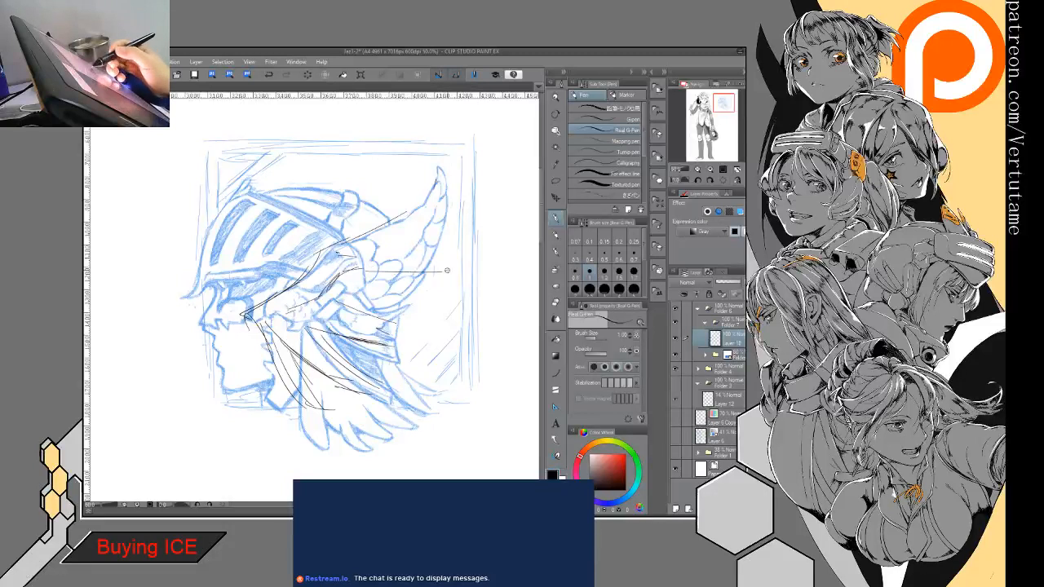
pyautogui.moveTo(380, 260)
pyautogui.mouseDown()
pyautogui.moveTo(461, 264)
pyautogui.moveTo(348, 354)
pyautogui.moveTo(300, 372)
pyautogui.moveTo(374, 334)
pyautogui.mouseUp()
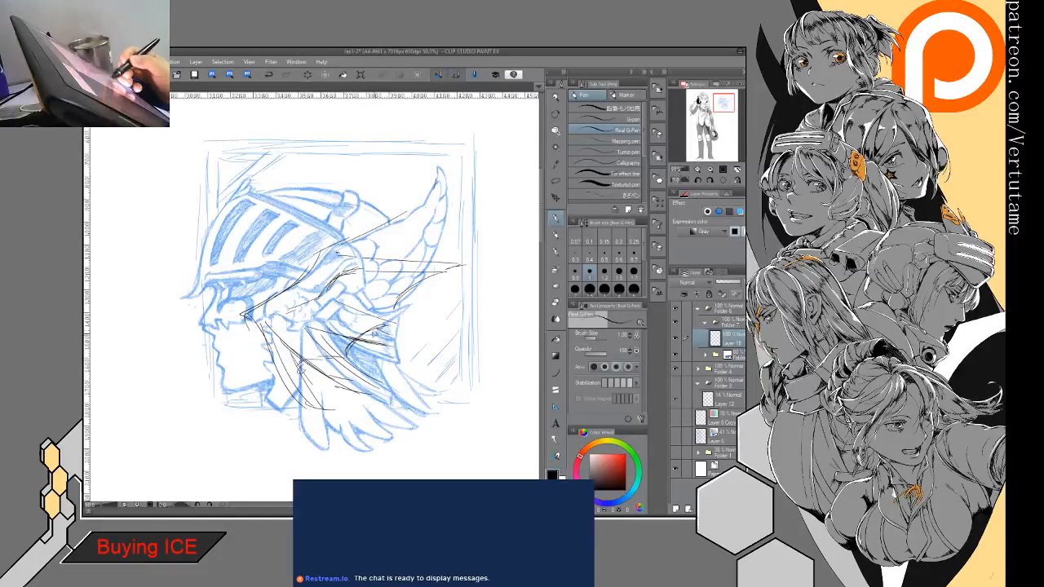
pyautogui.moveTo(444, 273); pyautogui.dragTo(397, 325)
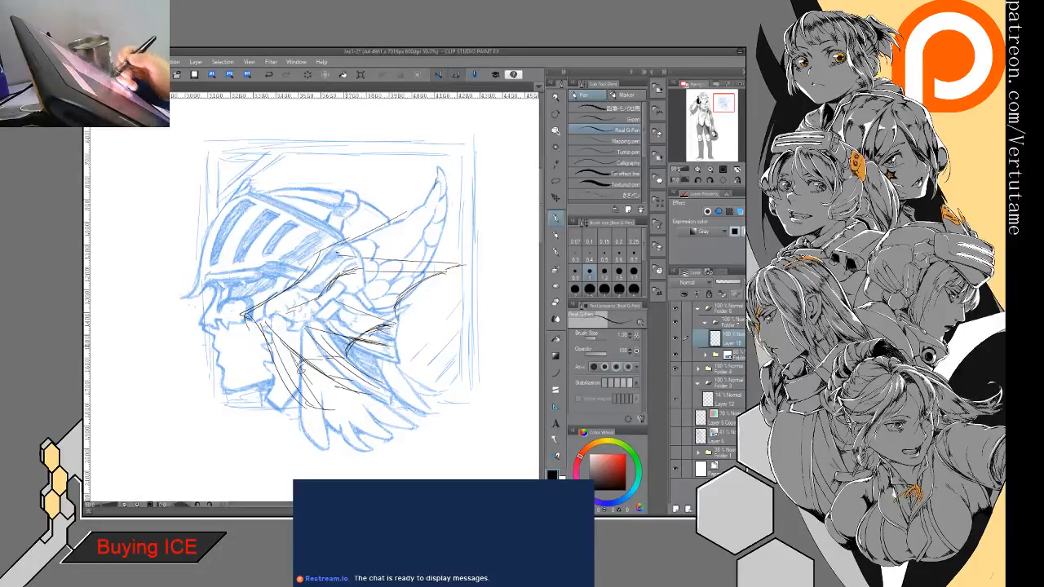
pyautogui.moveTo(351, 351); pyautogui.dragTo(301, 367)
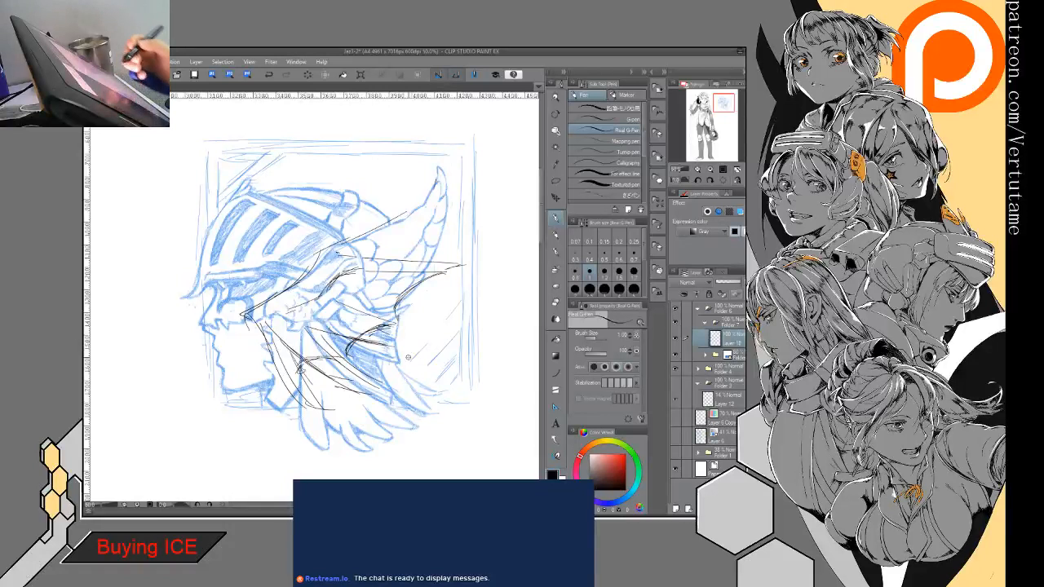
# - Lower the opacity of Folder 2 so the blue sketch is fainter, and return to the drawing layer in Folder 7
pyautogui.click(723, 353)
pyautogui.click(723, 282)
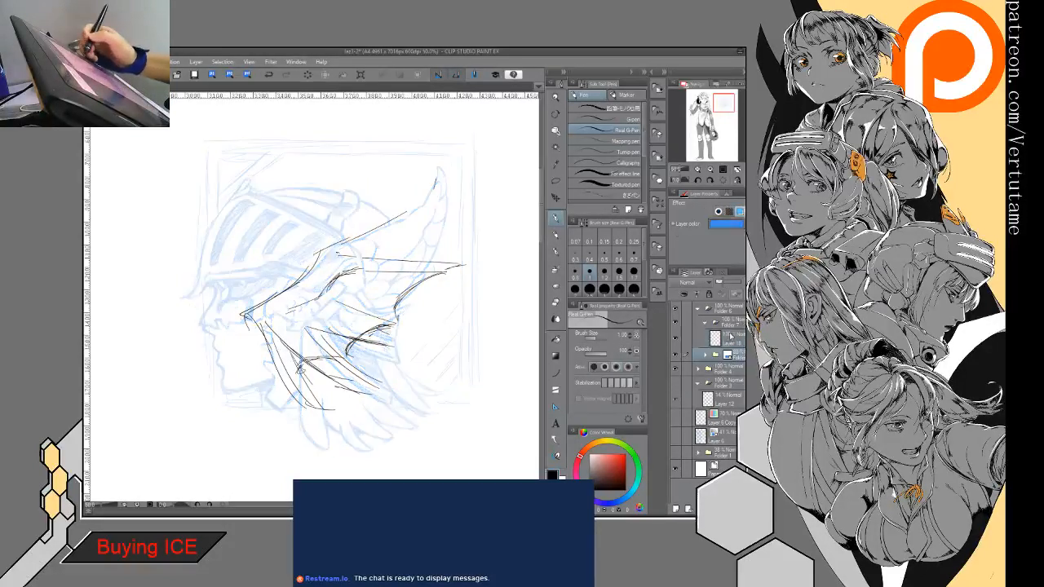
pyautogui.click(725, 336)
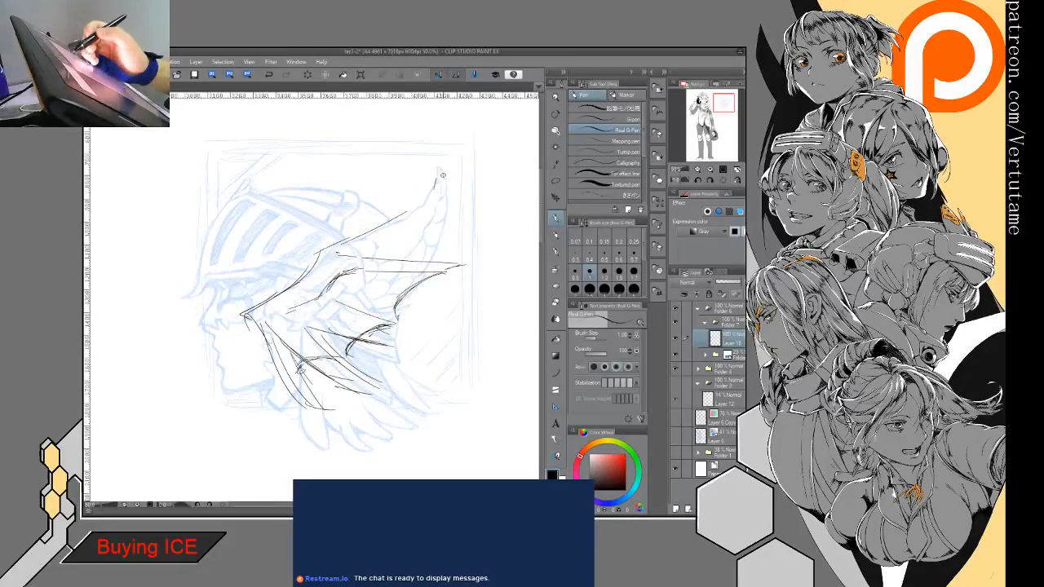
# - Extend the upper wing line to the wing tip, and clear all trial strokes from the drawing layer
pyautogui.moveTo(438, 176); pyautogui.dragTo(391, 218)
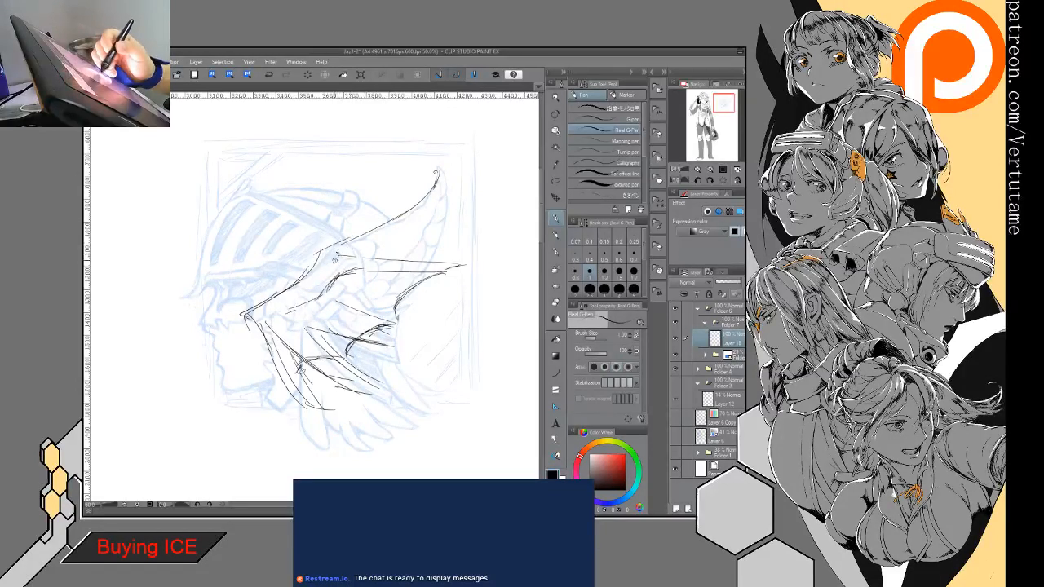
pyautogui.moveTo(324, 243)
pyautogui.mouseDown()
pyautogui.moveTo(314, 270)
pyautogui.moveTo(403, 204)
pyautogui.mouseUp()
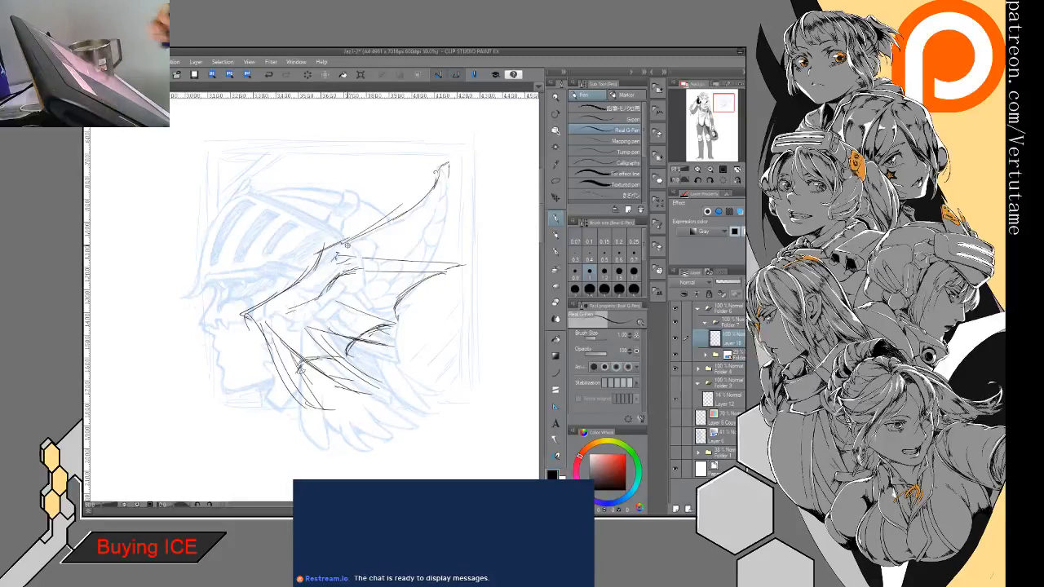
pyautogui.press('Delete')
# - Redraw the wing's upper edge from the cheek to the tip, and sketch its lower edge and the first lower feather lines
pyautogui.moveTo(336, 243)
pyautogui.mouseDown()
pyautogui.moveTo(259, 310)
pyautogui.moveTo(400, 214)
pyautogui.moveTo(441, 169)
pyautogui.mouseUp()
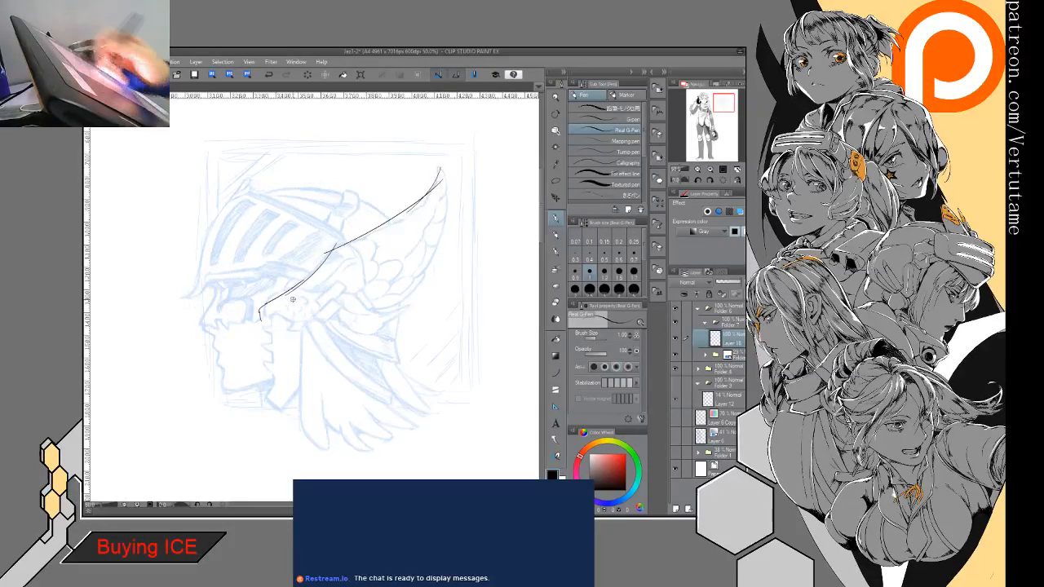
pyautogui.moveTo(325, 255); pyautogui.dragTo(277, 292)
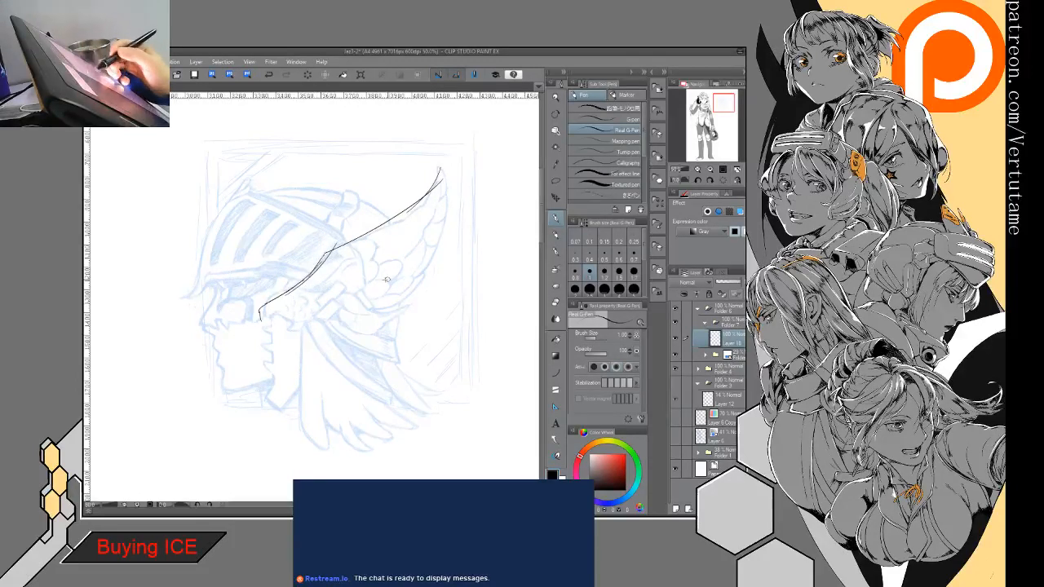
pyautogui.moveTo(380, 278); pyautogui.dragTo(450, 300)
pyautogui.moveTo(448, 300); pyautogui.dragTo(414, 299)
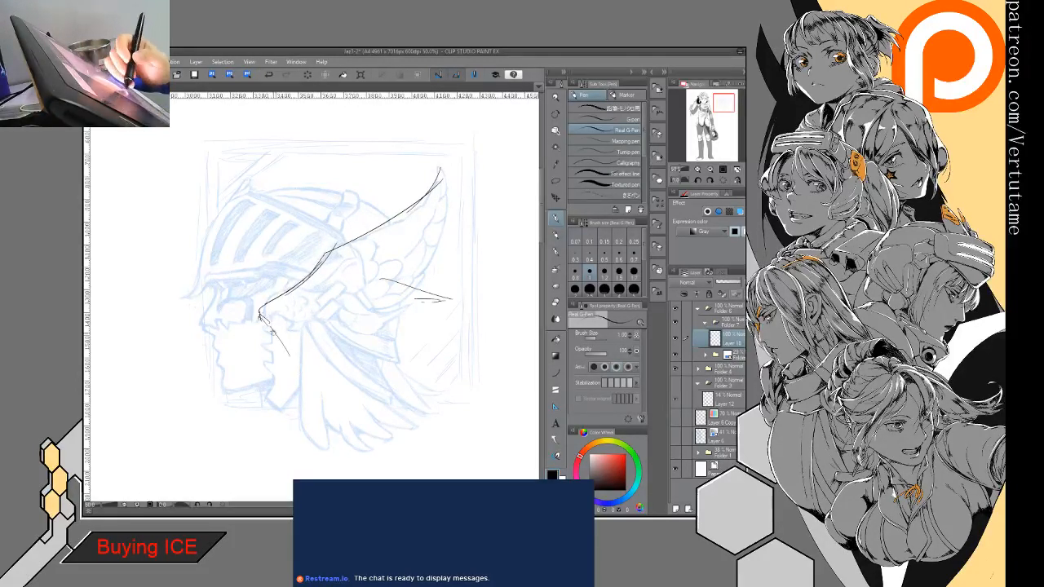
pyautogui.moveTo(261, 317)
pyautogui.mouseDown()
pyautogui.moveTo(308, 386)
pyautogui.moveTo(333, 401)
pyautogui.moveTo(302, 367)
pyautogui.moveTo(311, 383)
pyautogui.mouseUp()
pyautogui.moveTo(292, 323); pyautogui.dragTo(346, 304)
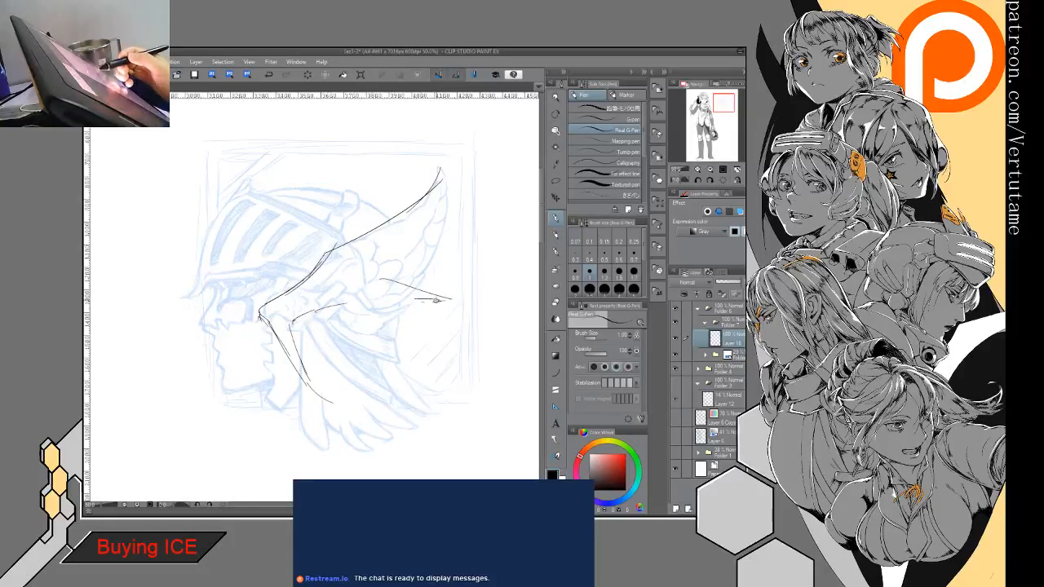
pyautogui.moveTo(436, 300)
pyautogui.mouseDown()
pyautogui.moveTo(332, 337)
pyautogui.moveTo(317, 374)
pyautogui.mouseUp()
pyautogui.moveTo(348, 331); pyautogui.dragTo(422, 305)
# - Extend the wing tip into a curl above the blue frame, and sketch feather strokes along the upper part of the wing
pyautogui.moveTo(440, 172)
pyautogui.mouseDown()
pyautogui.moveTo(428, 213)
pyautogui.moveTo(439, 258)
pyautogui.mouseUp()
pyautogui.moveTo(434, 183)
pyautogui.mouseDown()
pyautogui.moveTo(425, 189)
pyautogui.moveTo(459, 161)
pyautogui.moveTo(443, 187)
pyautogui.mouseUp()
pyautogui.moveTo(476, 148); pyautogui.dragTo(464, 168)
pyautogui.moveTo(463, 127); pyautogui.dragTo(458, 162)
pyautogui.moveTo(447, 125)
pyautogui.mouseDown()
pyautogui.moveTo(471, 131)
pyautogui.moveTo(461, 166)
pyautogui.moveTo(426, 209)
pyautogui.moveTo(341, 261)
pyautogui.moveTo(376, 249)
pyautogui.mouseUp()
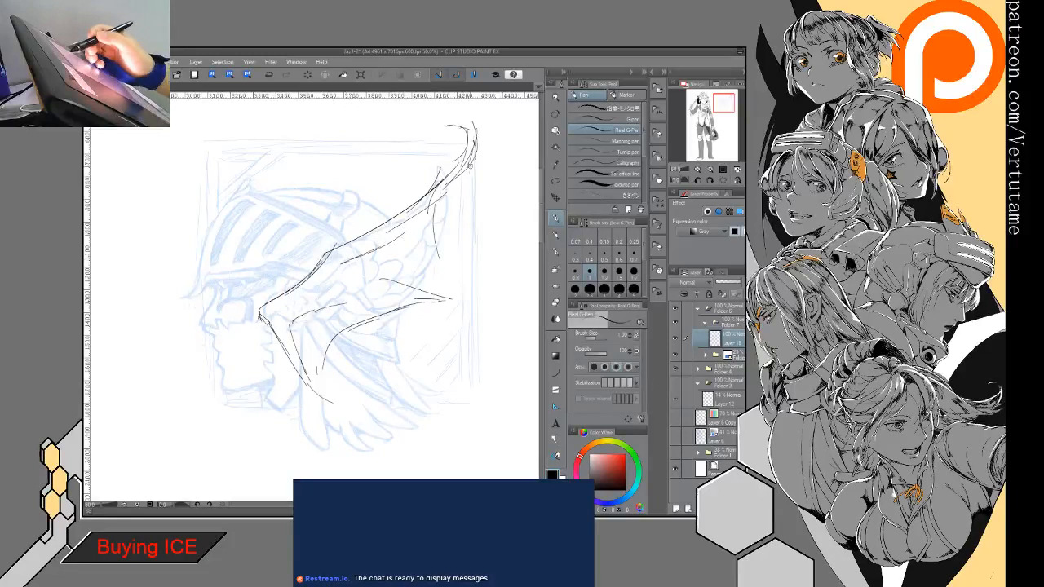
pyautogui.moveTo(428, 133)
pyautogui.mouseDown()
pyautogui.moveTo(399, 142)
pyautogui.moveTo(448, 136)
pyautogui.moveTo(477, 115)
pyautogui.moveTo(489, 129)
pyautogui.mouseUp()
pyautogui.moveTo(496, 121); pyautogui.dragTo(488, 159)
pyautogui.moveTo(504, 164)
pyautogui.mouseDown()
pyautogui.moveTo(480, 190)
pyautogui.moveTo(494, 199)
pyautogui.moveTo(466, 212)
pyautogui.mouseUp()
pyautogui.moveTo(469, 216)
pyautogui.mouseDown()
pyautogui.moveTo(415, 218)
pyautogui.moveTo(388, 236)
pyautogui.moveTo(480, 245)
pyautogui.moveTo(339, 261)
pyautogui.mouseUp()
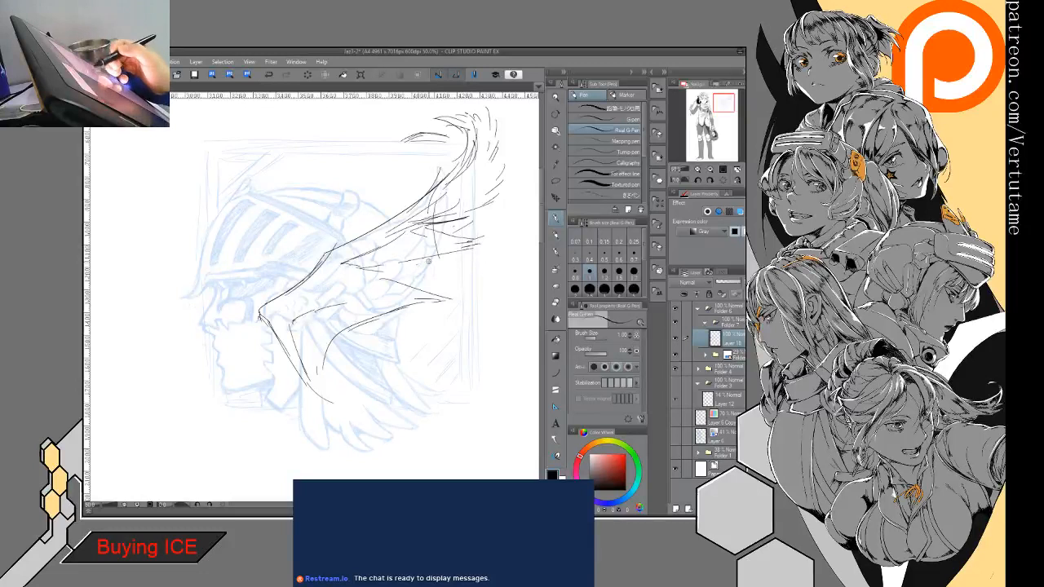
# - Sketch the second feather group below the wing tip, with strokes running from the wing's base out to its pointed end
pyautogui.moveTo(410, 270); pyautogui.dragTo(379, 274)
pyautogui.moveTo(420, 239); pyautogui.dragTo(405, 241)
pyautogui.moveTo(451, 243); pyautogui.dragTo(415, 250)
pyautogui.moveTo(496, 217)
pyautogui.mouseDown()
pyautogui.moveTo(466, 238)
pyautogui.moveTo(478, 220)
pyautogui.moveTo(473, 233)
pyautogui.moveTo(494, 246)
pyautogui.moveTo(365, 270)
pyautogui.mouseUp()
pyautogui.moveTo(434, 285)
pyautogui.mouseDown()
pyautogui.moveTo(380, 278)
pyautogui.moveTo(424, 284)
pyautogui.mouseUp()
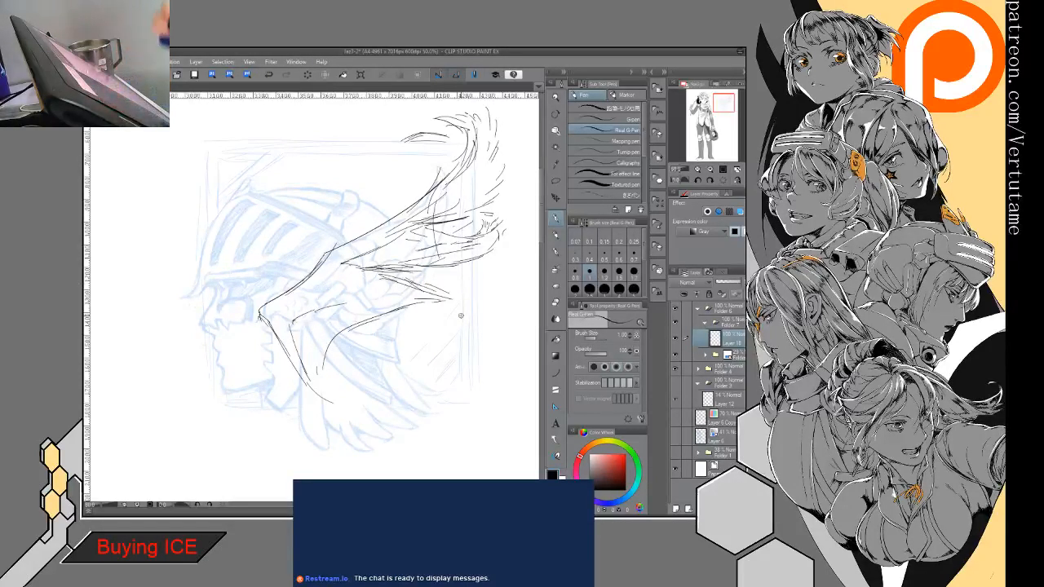
# - Sketch the third feather group below the second one, building up its outline and pointed end with repeated strokes
pyautogui.moveTo(460, 315)
pyautogui.mouseDown()
pyautogui.moveTo(393, 421)
pyautogui.moveTo(296, 444)
pyautogui.mouseUp()
pyautogui.moveTo(326, 345); pyautogui.dragTo(279, 443)
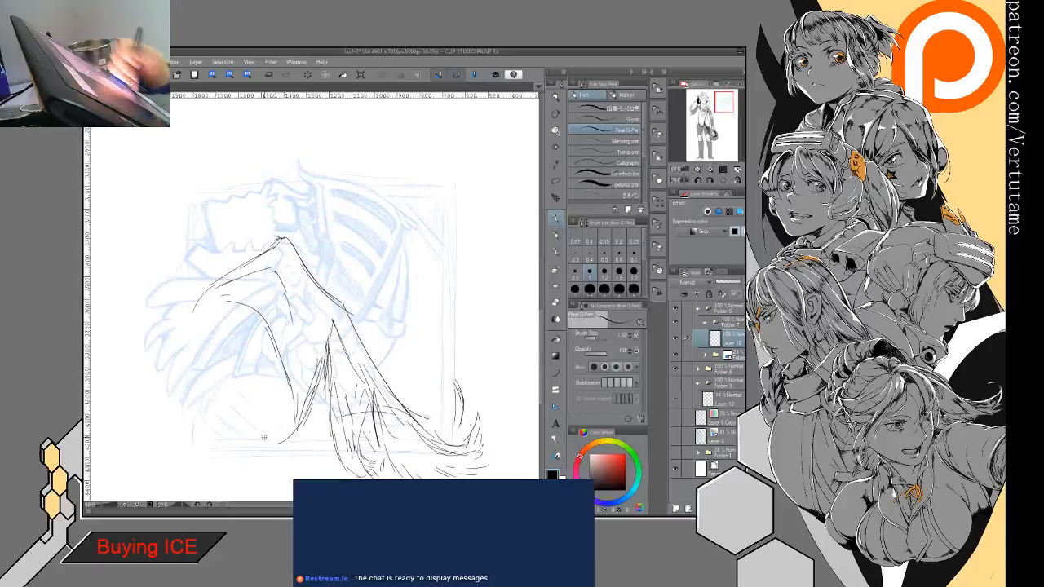
pyautogui.moveTo(297, 350)
pyautogui.mouseDown()
pyautogui.moveTo(291, 397)
pyautogui.moveTo(279, 418)
pyautogui.moveTo(288, 421)
pyautogui.moveTo(266, 450)
pyautogui.mouseUp()
pyautogui.moveTo(286, 416); pyautogui.dragTo(271, 429)
pyautogui.moveTo(295, 399); pyautogui.dragTo(267, 451)
pyautogui.moveTo(321, 342); pyautogui.dragTo(305, 405)
pyautogui.moveTo(323, 364)
pyautogui.mouseDown()
pyautogui.moveTo(297, 426)
pyautogui.moveTo(408, 411)
pyautogui.moveTo(387, 292)
pyautogui.moveTo(278, 249)
pyautogui.mouseUp()
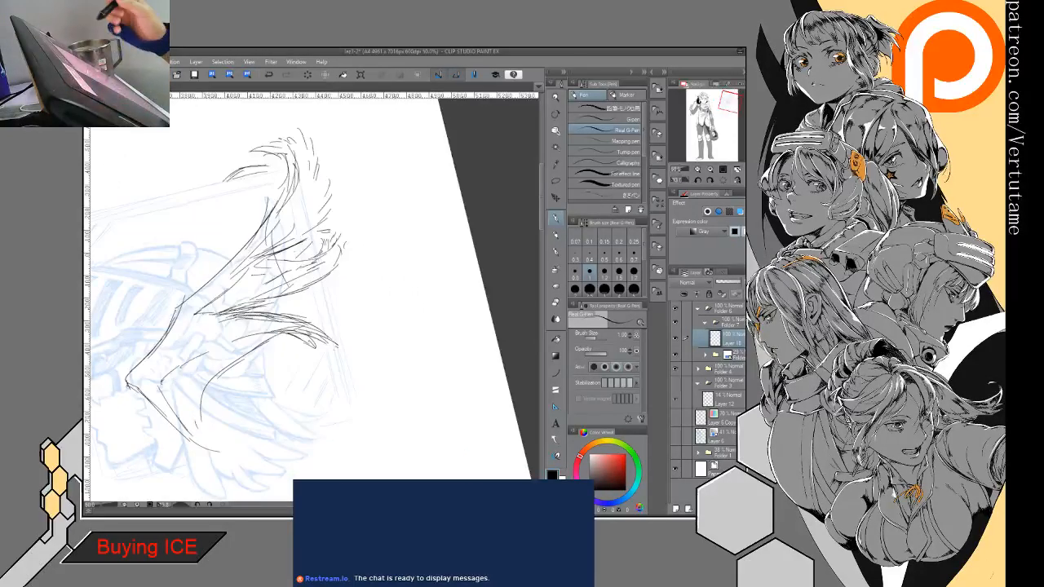
pyautogui.moveTo(244, 312); pyautogui.dragTo(278, 299)
pyautogui.moveTo(264, 307)
pyautogui.mouseDown()
pyautogui.moveTo(301, 287)
pyautogui.moveTo(302, 323)
pyautogui.moveTo(323, 324)
pyautogui.moveTo(346, 300)
pyautogui.moveTo(329, 324)
pyautogui.moveTo(310, 320)
pyautogui.moveTo(357, 320)
pyautogui.mouseUp()
pyautogui.moveTo(358, 322)
pyautogui.mouseDown()
pyautogui.moveTo(341, 330)
pyautogui.moveTo(351, 300)
pyautogui.moveTo(321, 342)
pyautogui.moveTo(300, 335)
pyautogui.moveTo(331, 342)
pyautogui.moveTo(298, 340)
pyautogui.mouseUp()
# - Clean up the third feather group and add short feather strokes along its underside toward the wing's base
pyautogui.press('e')
pyautogui.press('p')
pyautogui.moveTo(301, 343); pyautogui.dragTo(263, 341)
pyautogui.moveTo(289, 338); pyautogui.dragTo(229, 367)
pyautogui.moveTo(263, 340)
pyautogui.mouseDown()
pyautogui.moveTo(220, 355)
pyautogui.moveTo(216, 369)
pyautogui.mouseUp()
pyautogui.moveTo(196, 353)
pyautogui.mouseDown()
pyautogui.moveTo(231, 368)
pyautogui.moveTo(234, 359)
pyautogui.mouseUp()
pyautogui.moveTo(246, 353)
pyautogui.mouseDown()
pyautogui.moveTo(213, 365)
pyautogui.moveTo(225, 386)
pyautogui.moveTo(214, 388)
pyautogui.moveTo(232, 358)
pyautogui.mouseUp()
pyautogui.moveTo(264, 338)
pyautogui.mouseDown()
pyautogui.moveTo(237, 351)
pyautogui.moveTo(245, 348)
pyautogui.mouseUp()
pyautogui.moveTo(275, 337); pyautogui.dragTo(258, 343)
# - Sketch the lowest feather group hanging from the cheek over the hair, with long strokes to its tip and short ones at its base
pyautogui.moveTo(181, 342)
pyautogui.mouseDown()
pyautogui.moveTo(213, 415)
pyautogui.moveTo(198, 450)
pyautogui.mouseUp()
pyautogui.moveTo(177, 425); pyautogui.dragTo(224, 463)
pyautogui.moveTo(182, 349)
pyautogui.mouseDown()
pyautogui.moveTo(222, 442)
pyautogui.moveTo(243, 461)
pyautogui.mouseUp()
pyautogui.moveTo(196, 419); pyautogui.dragTo(244, 458)
pyautogui.moveTo(196, 392); pyautogui.dragTo(233, 453)
pyautogui.moveTo(186, 351); pyautogui.dragTo(172, 403)
pyautogui.moveTo(198, 342)
pyautogui.mouseDown()
pyautogui.moveTo(206, 402)
pyautogui.moveTo(247, 392)
pyautogui.mouseUp()
pyautogui.moveTo(242, 328); pyautogui.dragTo(222, 363)
pyautogui.moveTo(234, 337); pyautogui.dragTo(221, 368)
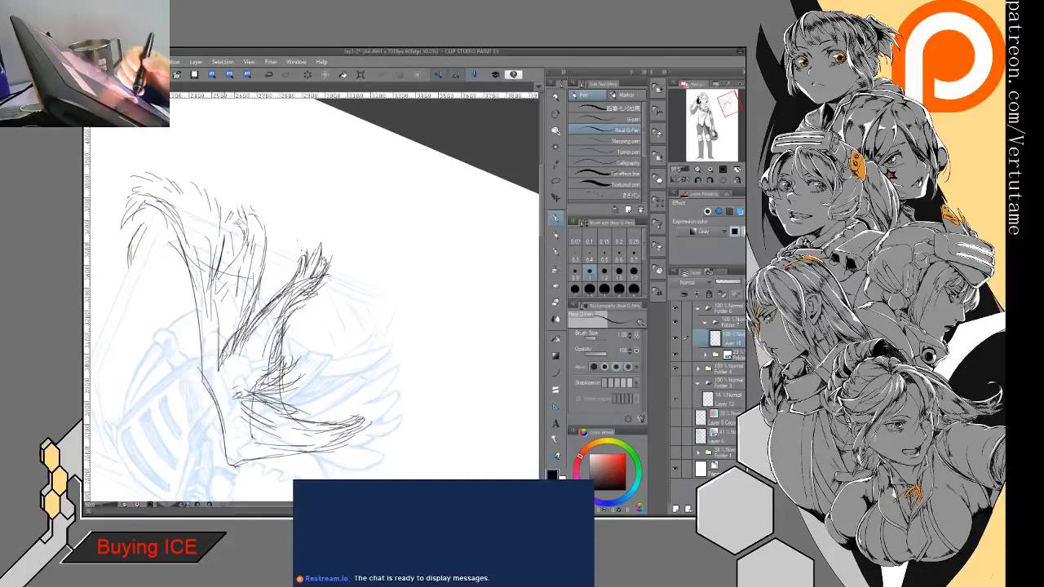
# - Darken the gap between the second and third feather groups with dense strokes running toward the wing's base
pyautogui.moveTo(252, 316); pyautogui.dragTo(242, 334)
pyautogui.moveTo(282, 290)
pyautogui.mouseDown()
pyautogui.moveTo(231, 357)
pyautogui.moveTo(229, 386)
pyautogui.mouseUp()
pyautogui.moveTo(251, 292); pyautogui.dragTo(239, 323)
pyautogui.moveTo(247, 314); pyautogui.dragTo(228, 338)
pyautogui.moveTo(215, 301); pyautogui.dragTo(210, 346)
pyautogui.moveTo(223, 359); pyautogui.dragTo(217, 368)
pyautogui.moveTo(248, 311); pyautogui.dragTo(228, 330)
pyautogui.moveTo(249, 299); pyautogui.dragTo(228, 322)
pyautogui.moveTo(259, 290); pyautogui.dragTo(252, 310)
pyautogui.moveTo(254, 306); pyautogui.dragTo(238, 331)
# - Straighten the canvas and fill the wing's base behind the cheek with rows of short feather strokes
pyautogui.scroll(-2, 313, 297)
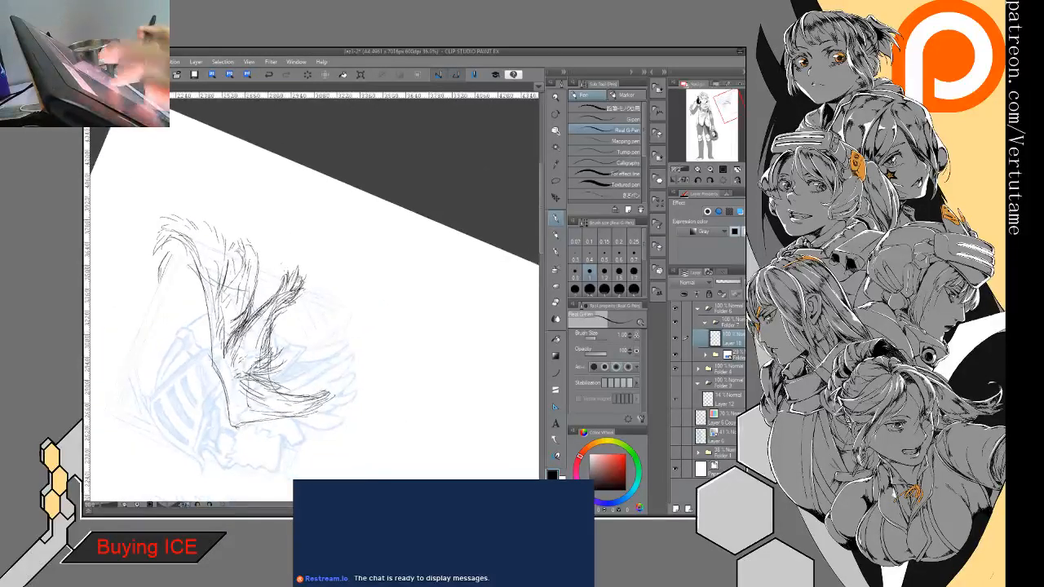
pyautogui.moveTo(212, 269); pyautogui.dragTo(343, 195)
pyautogui.moveTo(245, 343); pyautogui.dragTo(331, 295)
pyautogui.moveTo(375, 351)
pyautogui.mouseDown()
pyautogui.moveTo(359, 277)
pyautogui.moveTo(369, 269)
pyautogui.mouseUp()
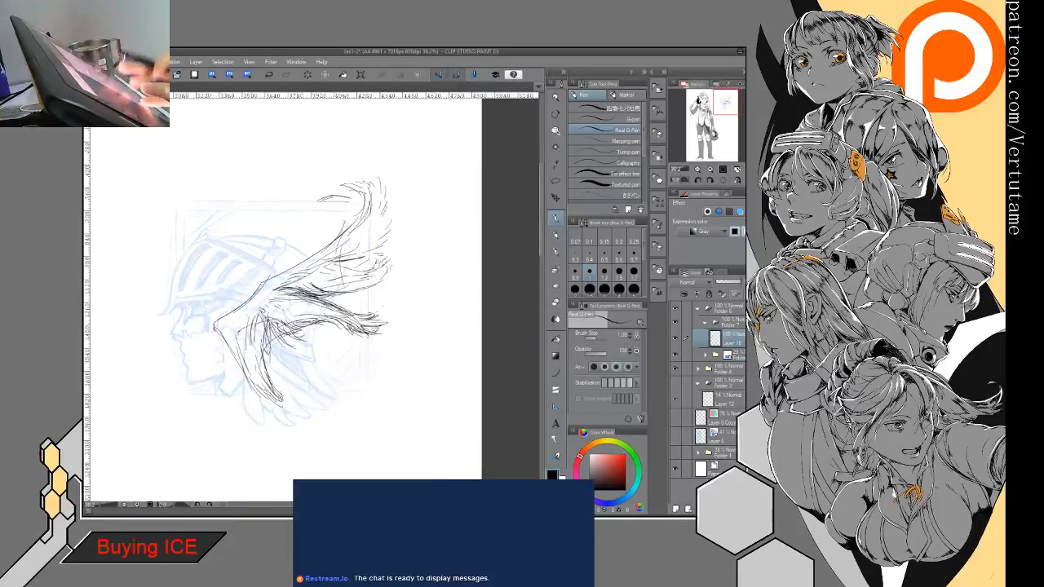
pyautogui.scroll(2, 314, 298)
pyautogui.moveTo(334, 220); pyautogui.dragTo(292, 356)
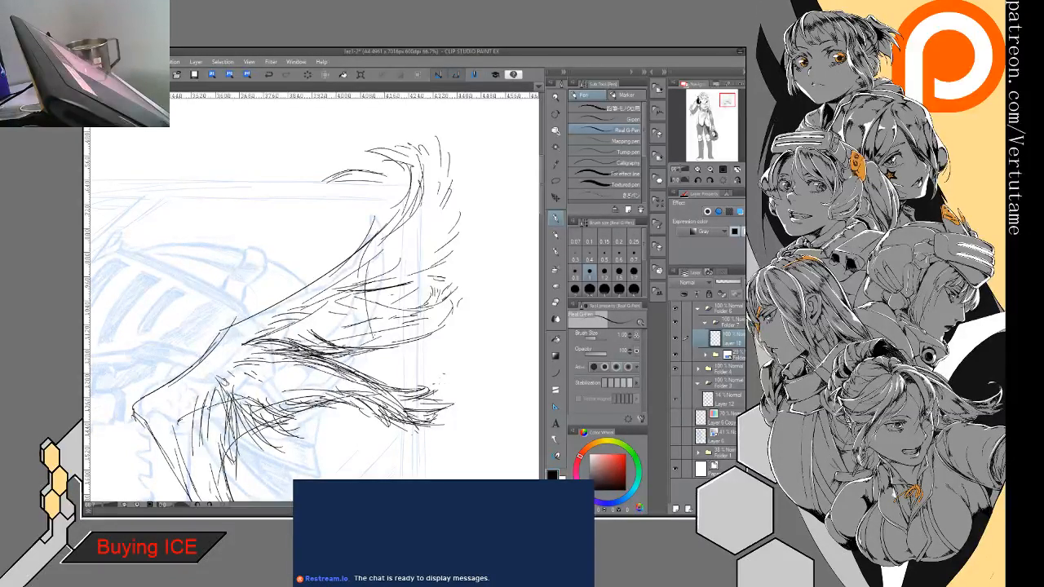
pyautogui.moveTo(313, 298); pyautogui.dragTo(350, 244)
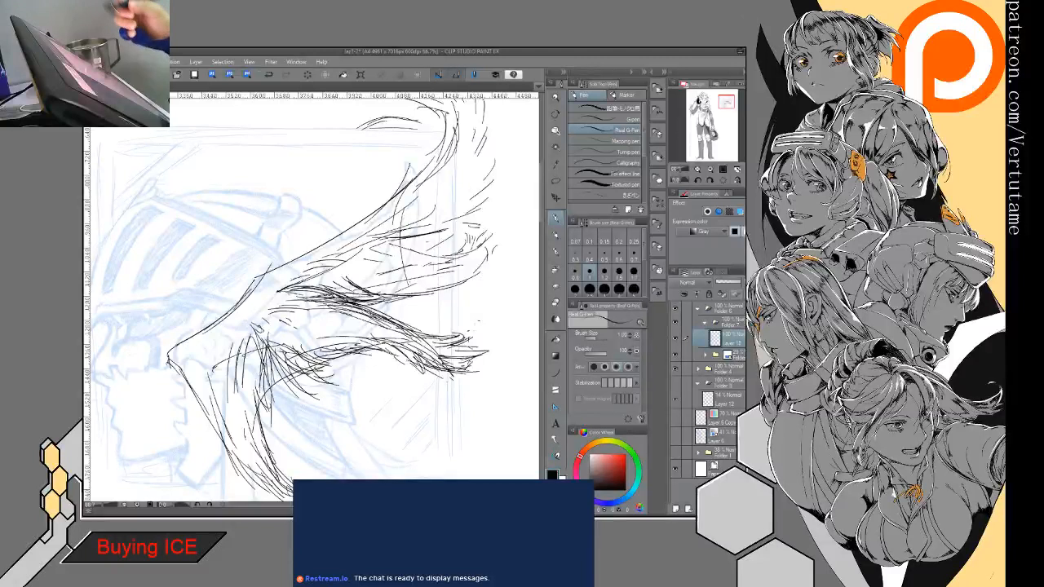
pyautogui.moveTo(201, 357)
pyautogui.mouseDown()
pyautogui.moveTo(210, 377)
pyautogui.moveTo(228, 374)
pyautogui.moveTo(234, 384)
pyautogui.mouseUp()
pyautogui.moveTo(244, 366); pyautogui.dragTo(265, 336)
pyautogui.moveTo(248, 354)
pyautogui.mouseDown()
pyautogui.moveTo(262, 327)
pyautogui.moveTo(246, 336)
pyautogui.moveTo(314, 276)
pyautogui.mouseUp()
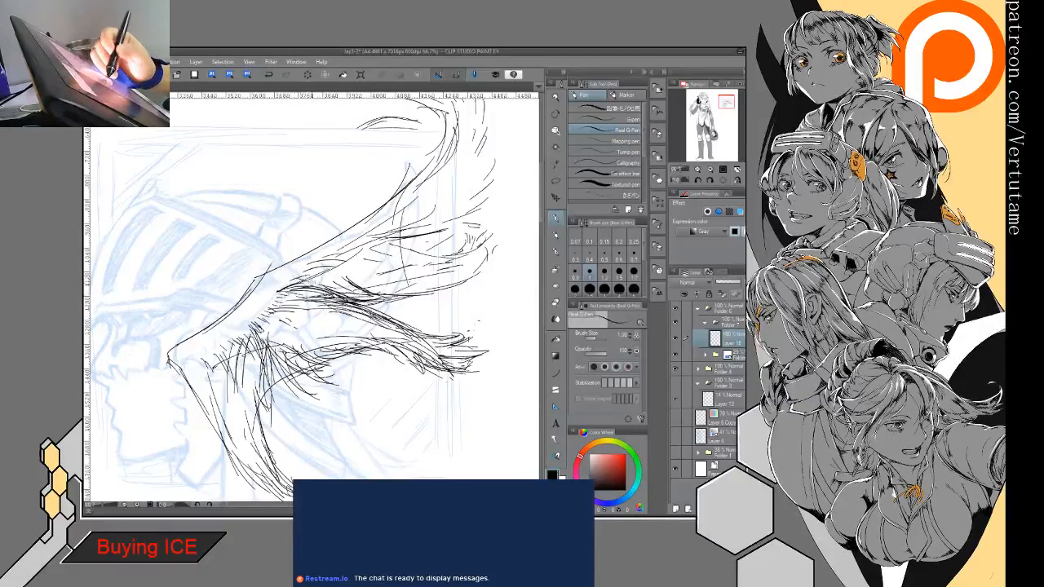
# - Refine the upper and second feather groups with touch-up erasing and added strokes along their edges and tips
pyautogui.press('e')
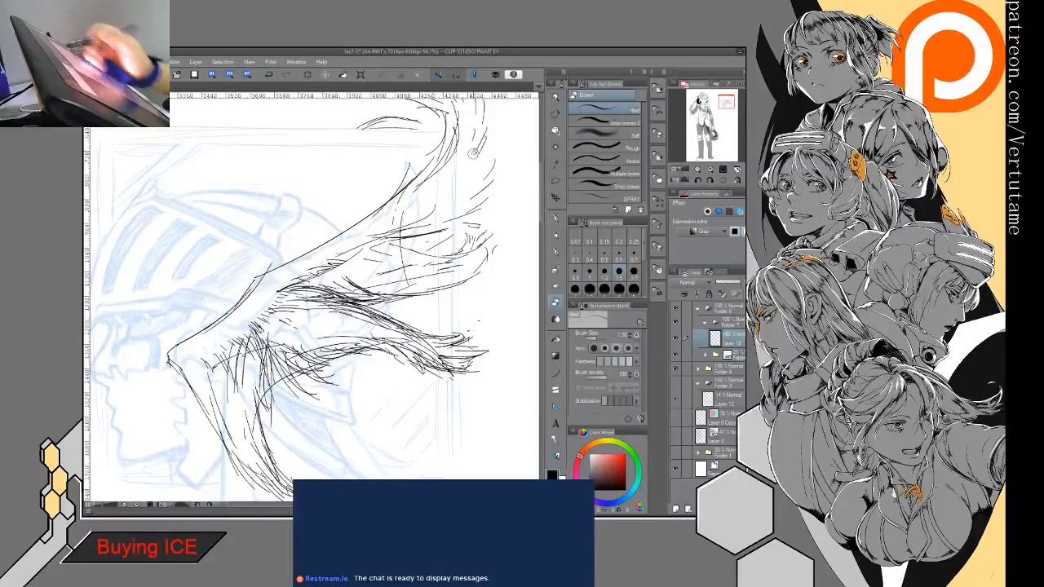
pyautogui.press('p')
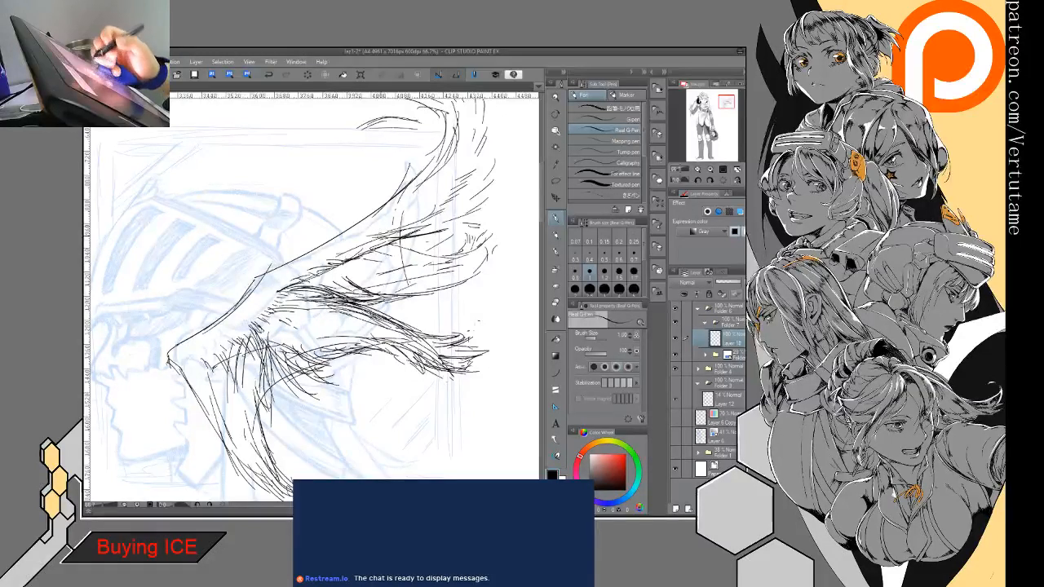
pyautogui.press('e')
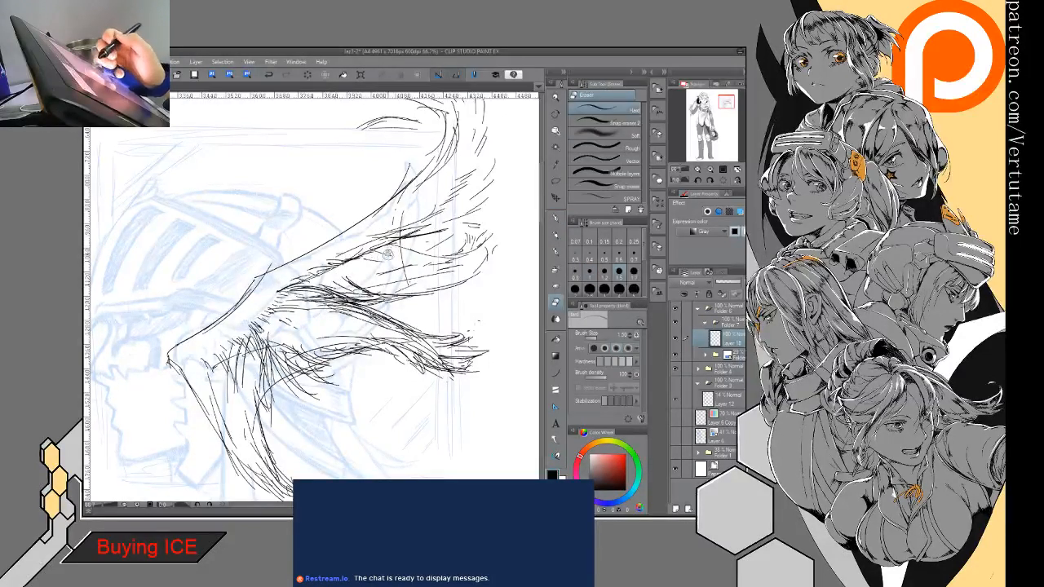
pyautogui.press('p')
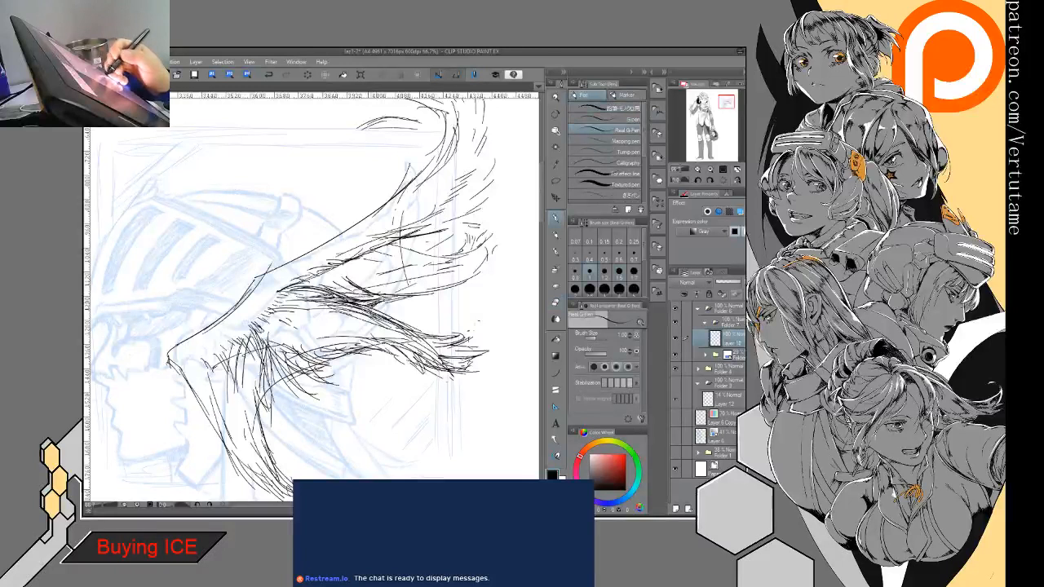
pyautogui.moveTo(406, 289); pyautogui.dragTo(442, 297)
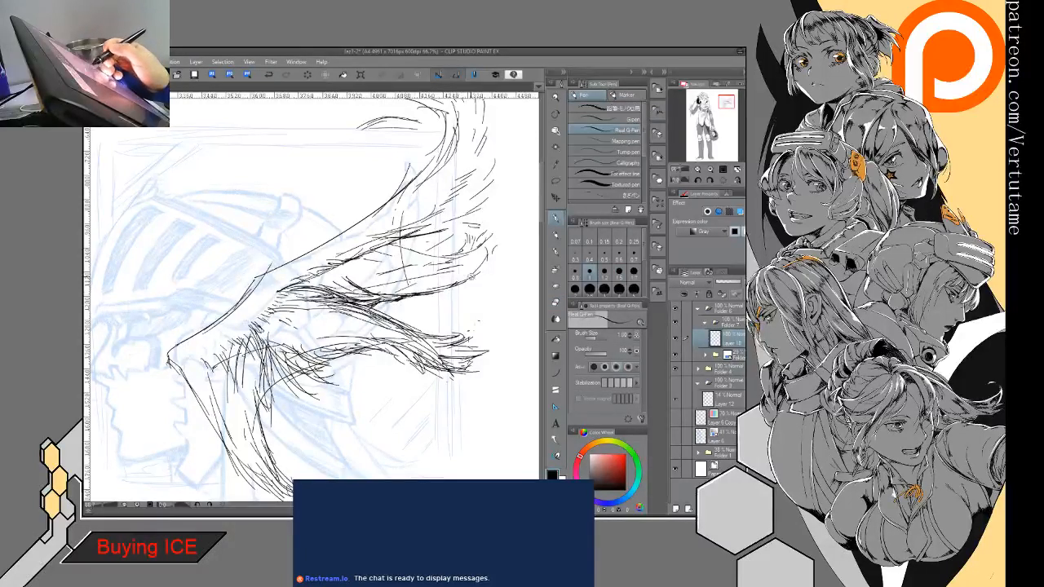
pyautogui.moveTo(479, 242); pyautogui.dragTo(481, 234)
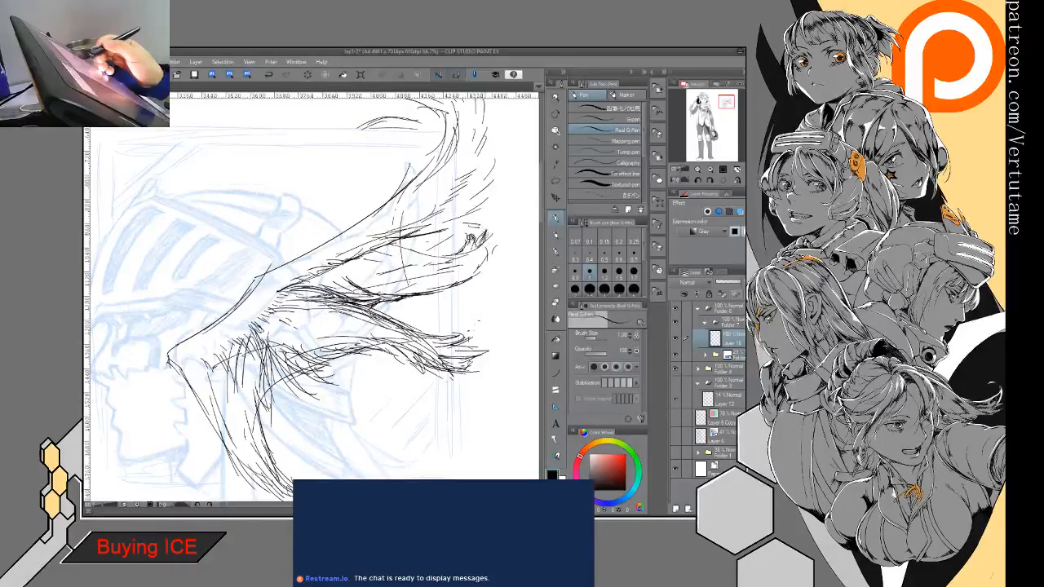
pyautogui.moveTo(378, 251)
pyautogui.mouseDown()
pyautogui.moveTo(457, 243)
pyautogui.moveTo(438, 233)
pyautogui.moveTo(474, 209)
pyautogui.mouseUp()
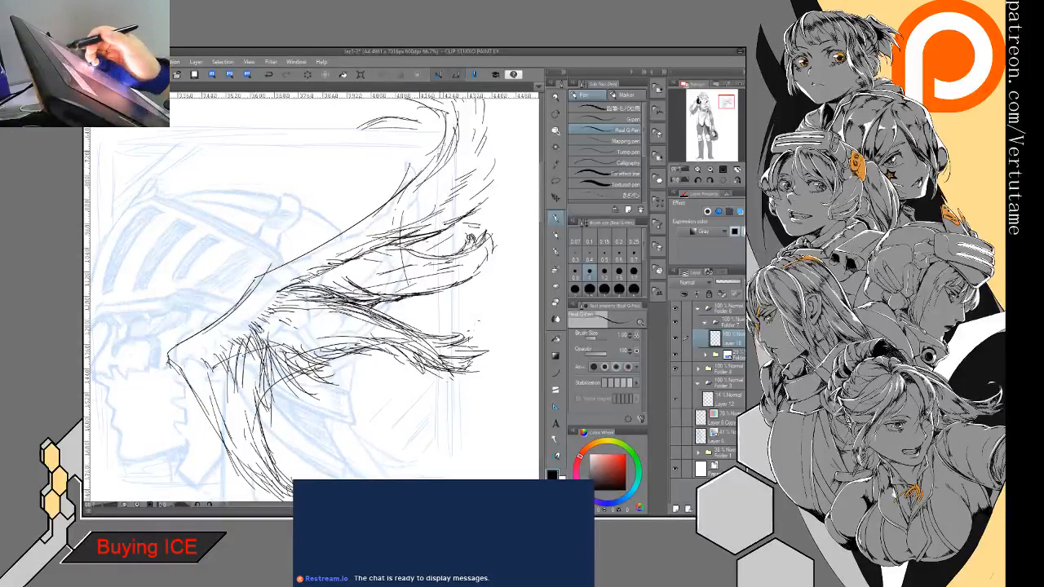
# - Reshape the wing's upper edge down to the cheek, and add a short front feather group below the wing's front corner
pyautogui.moveTo(352, 221); pyautogui.dragTo(432, 164)
pyautogui.moveTo(375, 213)
pyautogui.mouseDown()
pyautogui.moveTo(397, 203)
pyautogui.moveTo(258, 277)
pyautogui.moveTo(217, 323)
pyautogui.moveTo(171, 353)
pyautogui.moveTo(170, 365)
pyautogui.moveTo(238, 306)
pyautogui.moveTo(197, 329)
pyautogui.moveTo(187, 397)
pyautogui.mouseUp()
pyautogui.press('e')
pyautogui.press('p')
pyautogui.moveTo(197, 327)
pyautogui.mouseDown()
pyautogui.moveTo(191, 424)
pyautogui.moveTo(212, 438)
pyautogui.mouseUp()
pyautogui.moveTo(183, 364); pyautogui.dragTo(203, 451)
pyautogui.moveTo(185, 393)
pyautogui.mouseDown()
pyautogui.moveTo(201, 450)
pyautogui.moveTo(213, 432)
pyautogui.moveTo(230, 447)
pyautogui.mouseUp()
pyautogui.moveTo(195, 370)
pyautogui.mouseDown()
pyautogui.moveTo(200, 410)
pyautogui.moveTo(222, 426)
pyautogui.moveTo(213, 400)
pyautogui.mouseUp()
pyautogui.moveTo(205, 334)
pyautogui.mouseDown()
pyautogui.moveTo(240, 328)
pyautogui.moveTo(207, 338)
pyautogui.moveTo(229, 387)
pyautogui.moveTo(220, 331)
pyautogui.moveTo(244, 367)
pyautogui.moveTo(211, 336)
pyautogui.moveTo(223, 348)
pyautogui.moveTo(226, 324)
pyautogui.moveTo(193, 312)
pyautogui.moveTo(243, 301)
pyautogui.mouseUp()
# - Erase the old pointed corner lines at the front of the wing
pyautogui.press('e')
pyautogui.press('p')
pyautogui.press('e')
pyautogui.moveTo(174, 377)
pyautogui.mouseDown()
pyautogui.moveTo(176, 350)
pyautogui.moveTo(164, 356)
pyautogui.moveTo(194, 319)
pyautogui.mouseUp()
pyautogui.press('p')
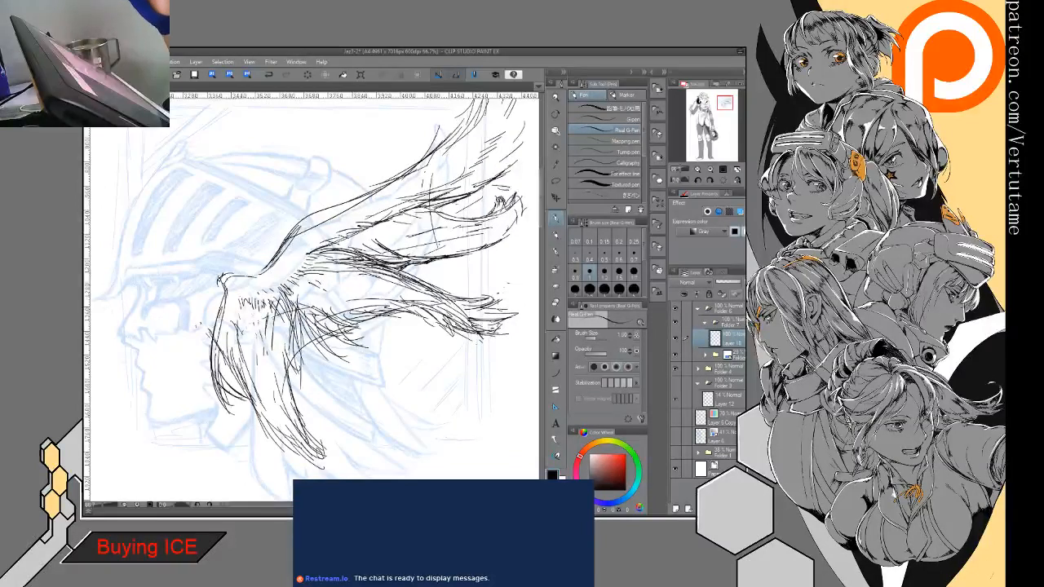
pyautogui.moveTo(216, 280); pyautogui.dragTo(163, 335)
pyautogui.moveTo(156, 282)
pyautogui.mouseDown()
pyautogui.moveTo(154, 323)
pyautogui.moveTo(168, 327)
pyautogui.moveTo(156, 329)
pyautogui.mouseUp()
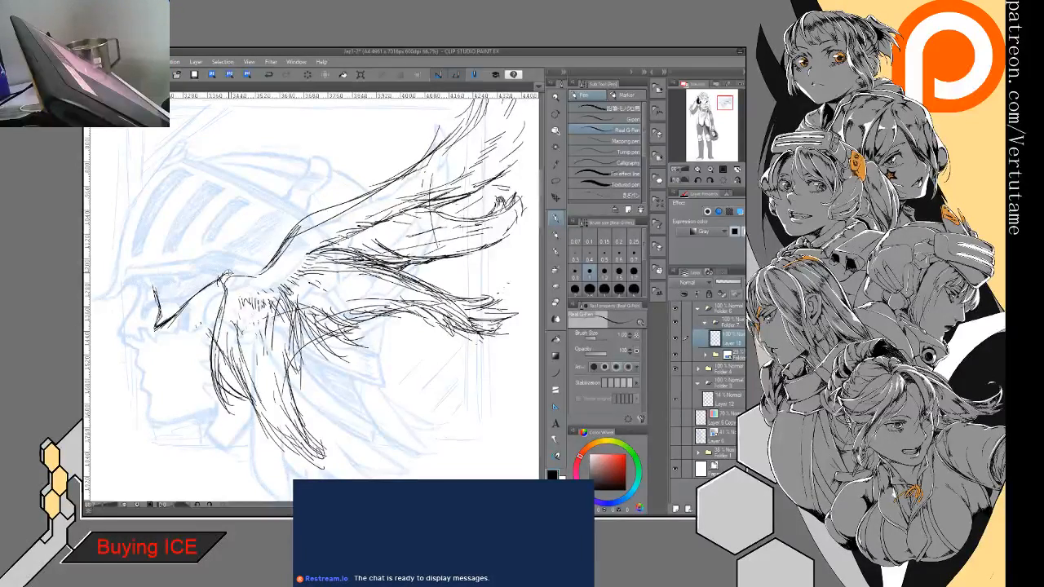
pyautogui.press('m')
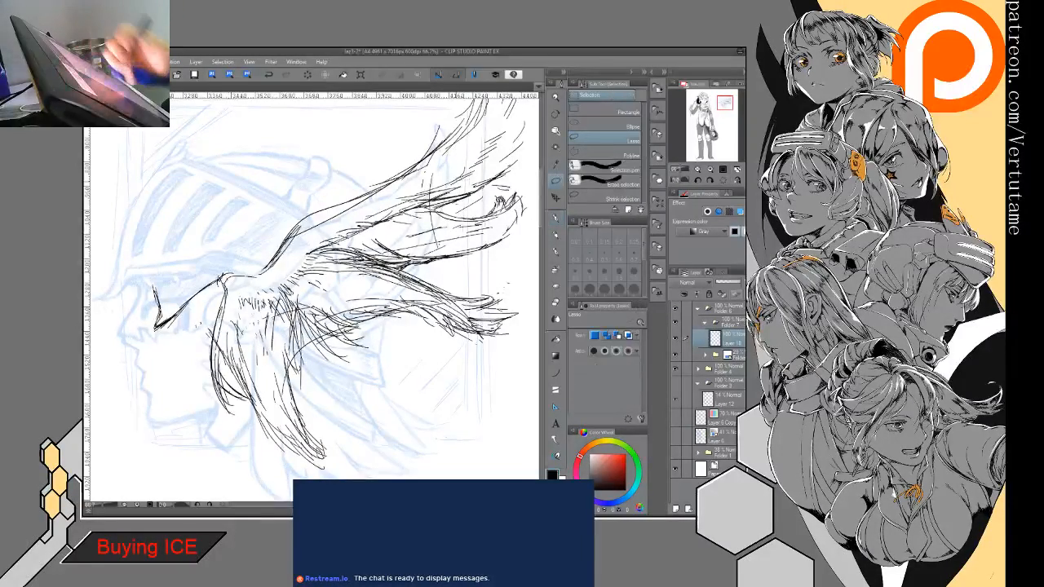
pyautogui.moveTo(140, 325)
pyautogui.mouseDown()
pyautogui.moveTo(209, 255)
pyautogui.moveTo(220, 274)
pyautogui.moveTo(179, 335)
pyautogui.moveTo(132, 293)
pyautogui.mouseUp()
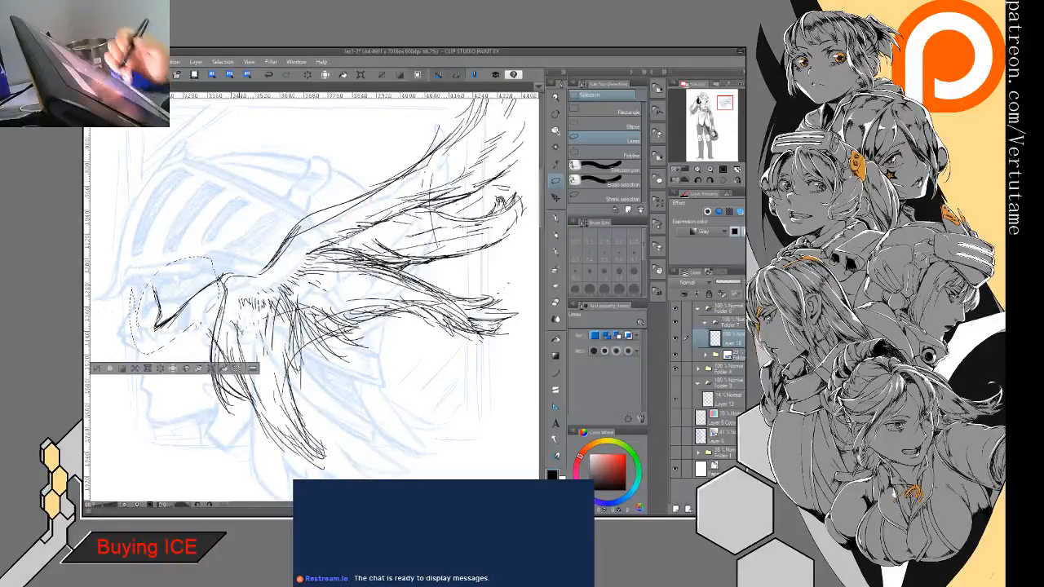
pyautogui.click(162, 371)
pyautogui.click(111, 369)
# - Draw the face profile from brow to chin over nose and lips, add the edge line across the cheek, and clean up under the nose
pyautogui.press('p')
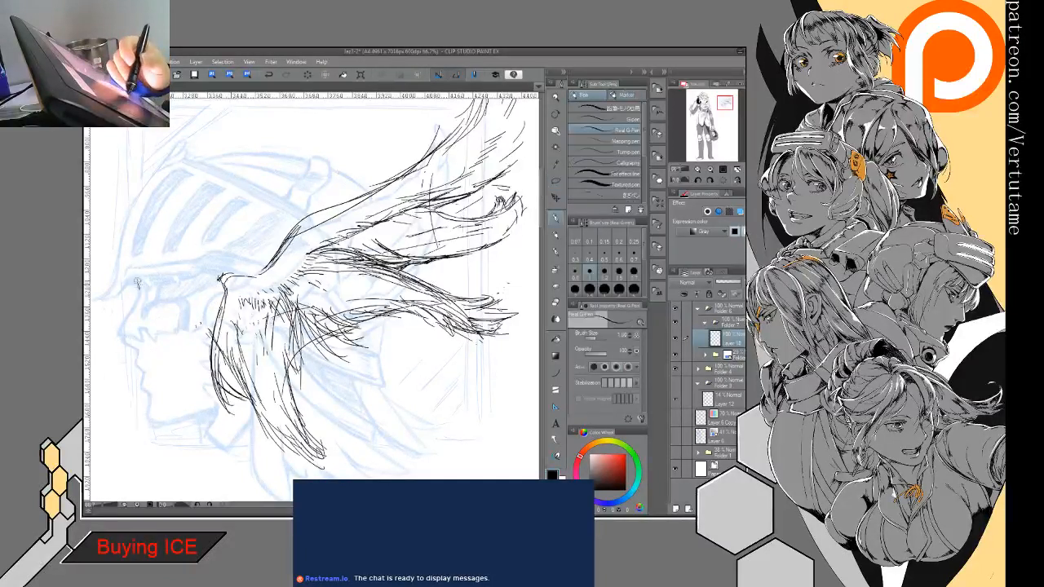
pyautogui.moveTo(137, 310)
pyautogui.mouseDown()
pyautogui.moveTo(119, 336)
pyautogui.moveTo(136, 346)
pyautogui.moveTo(143, 375)
pyautogui.mouseUp()
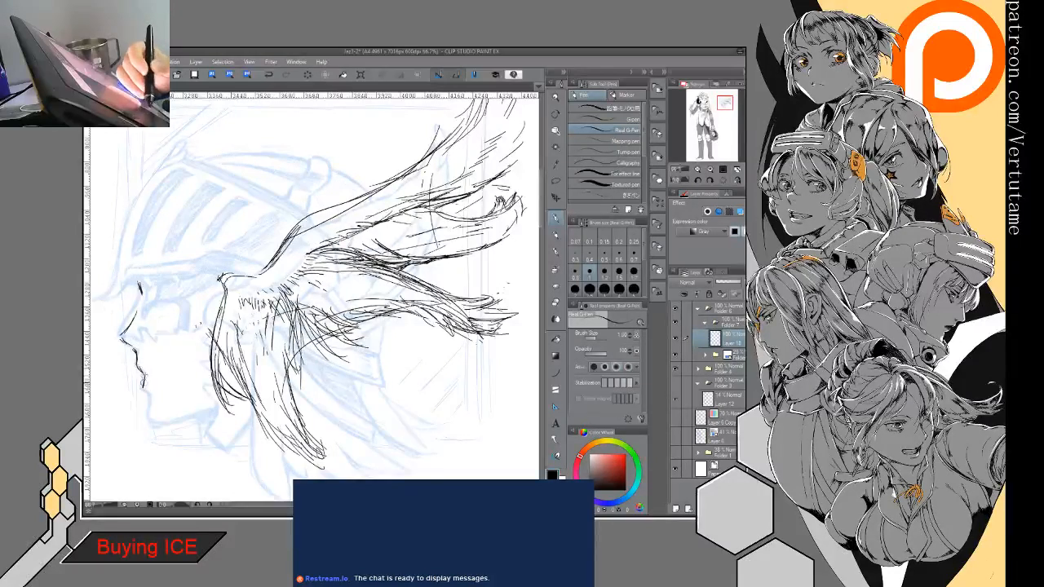
pyautogui.moveTo(145, 317)
pyautogui.mouseDown()
pyautogui.moveTo(180, 318)
pyautogui.moveTo(209, 303)
pyautogui.moveTo(140, 321)
pyautogui.mouseUp()
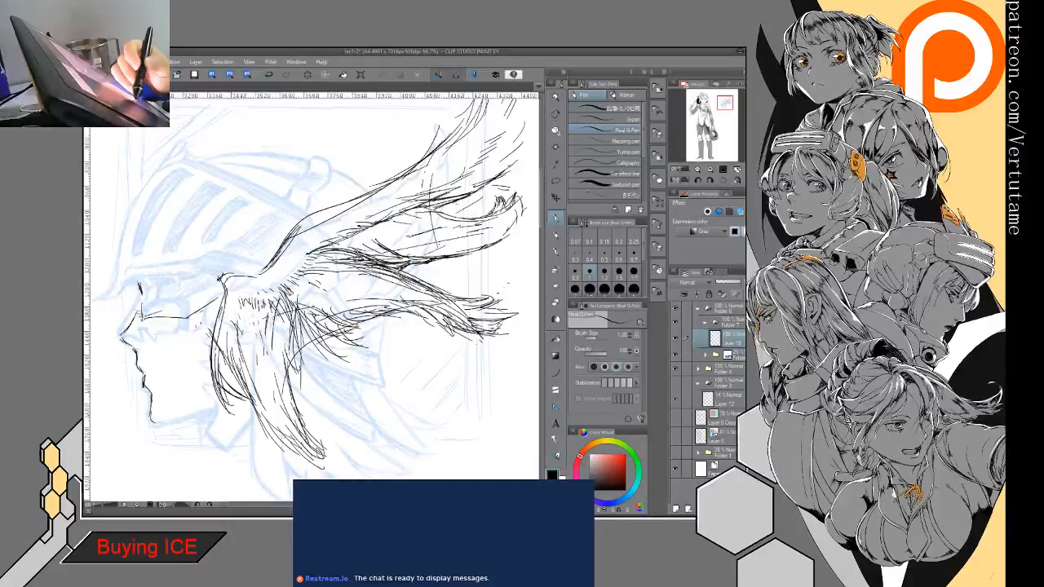
pyautogui.moveTo(135, 282); pyautogui.dragTo(119, 329)
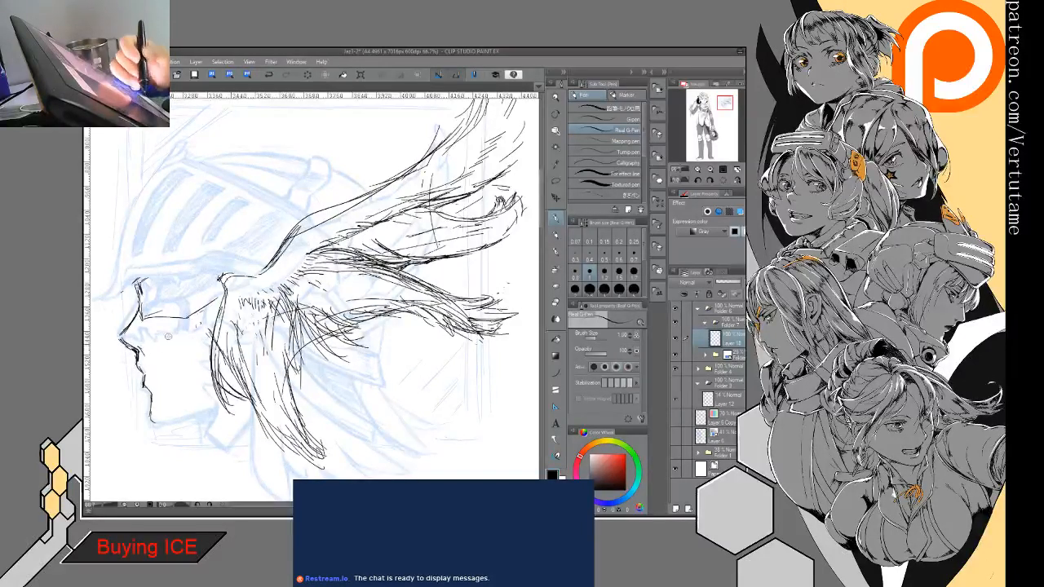
pyautogui.press('e')
pyautogui.moveTo(143, 342); pyautogui.dragTo(139, 352)
pyautogui.press('p')
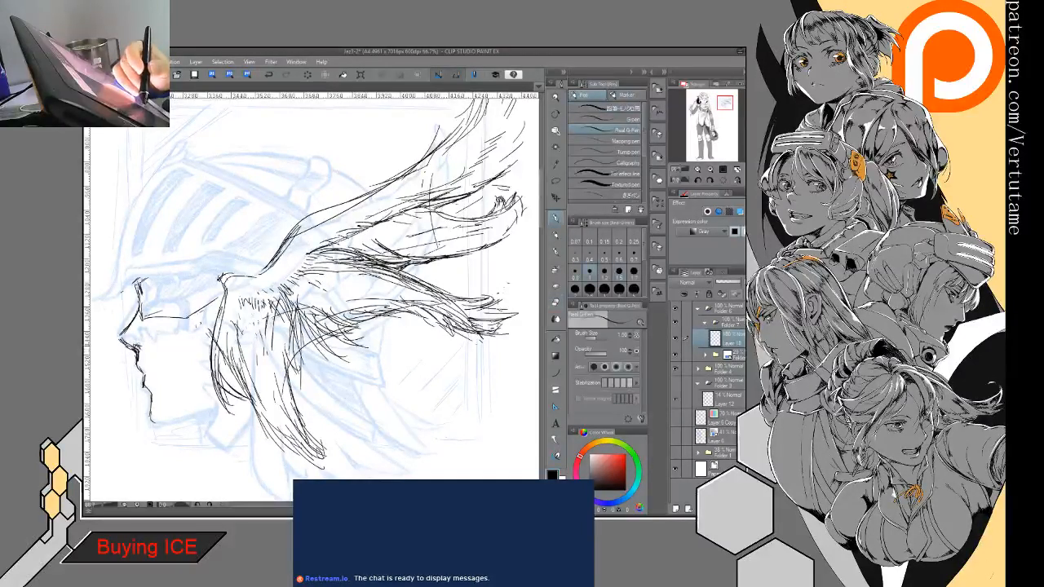
# - Draw the helmet's brim and front curve meeting at a hooked tip, plus the jawline from the chin
pyautogui.moveTo(219, 243)
pyautogui.mouseDown()
pyautogui.moveTo(289, 268)
pyautogui.moveTo(238, 307)
pyautogui.moveTo(173, 323)
pyautogui.mouseUp()
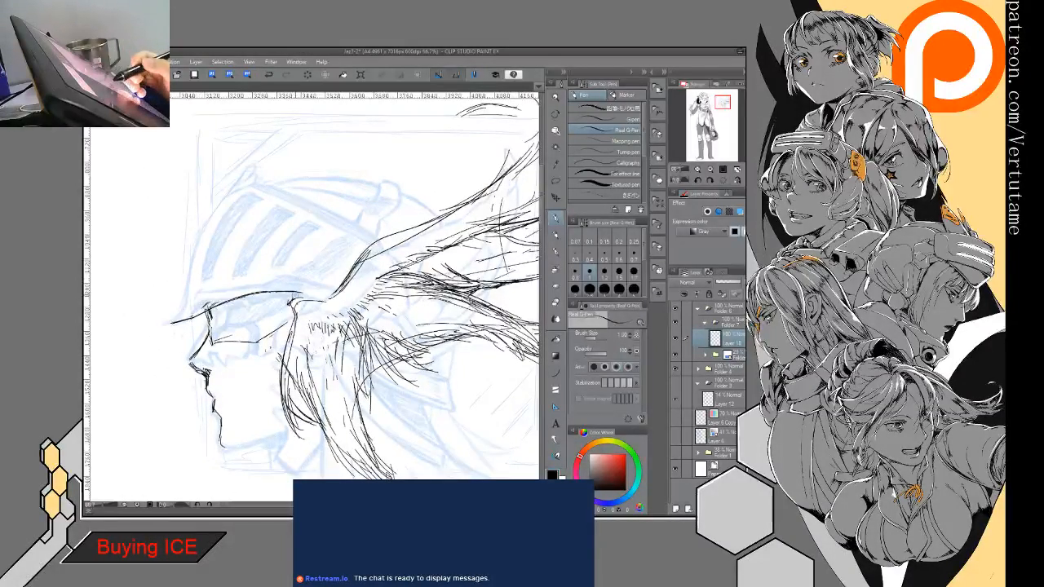
pyautogui.moveTo(260, 181)
pyautogui.mouseDown()
pyautogui.moveTo(199, 245)
pyautogui.moveTo(180, 307)
pyautogui.moveTo(163, 323)
pyautogui.moveTo(177, 317)
pyautogui.mouseUp()
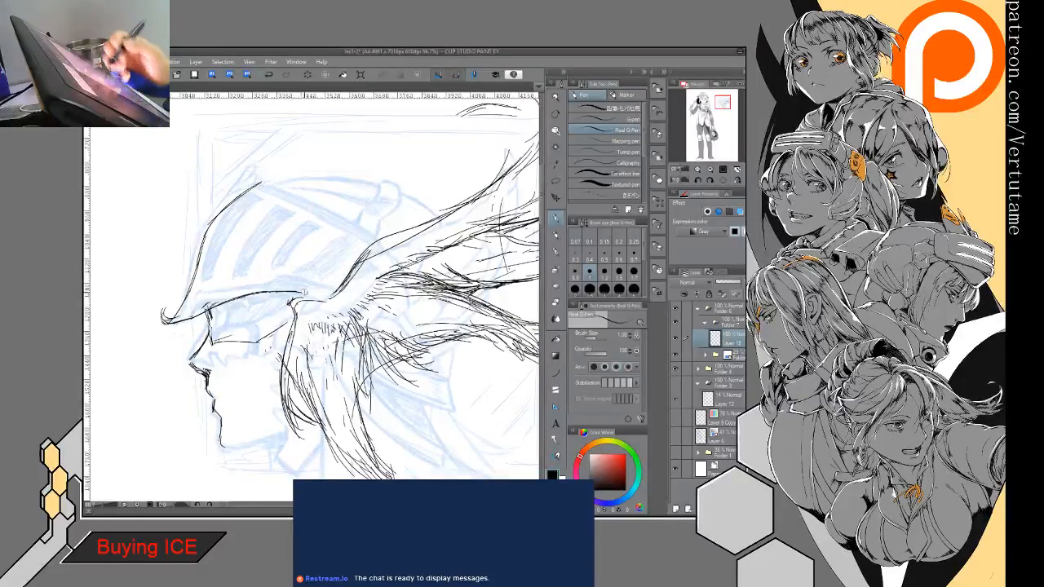
pyautogui.moveTo(236, 439); pyautogui.dragTo(290, 426)
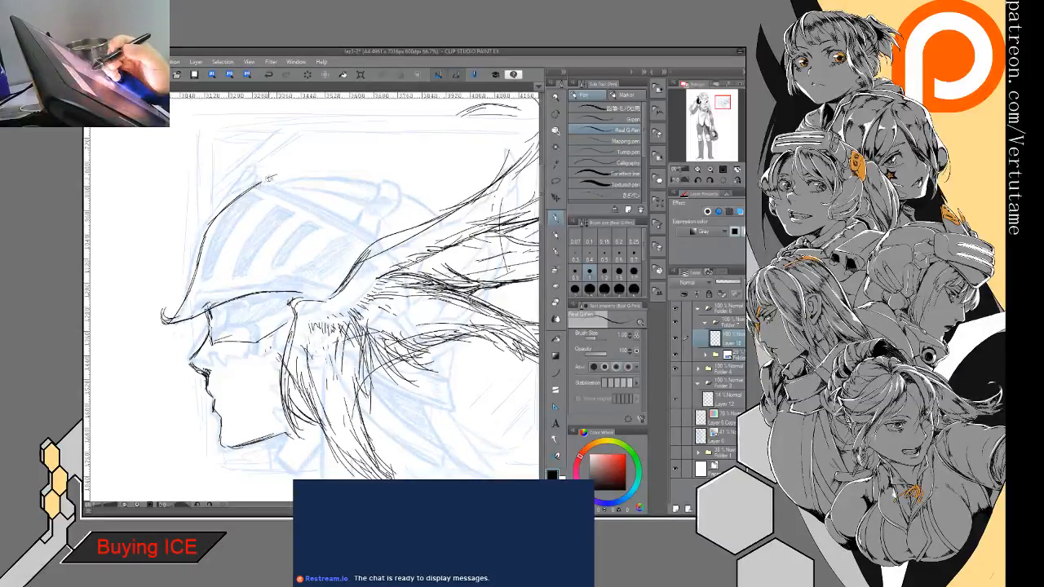
pyautogui.moveTo(267, 185); pyautogui.dragTo(284, 179)
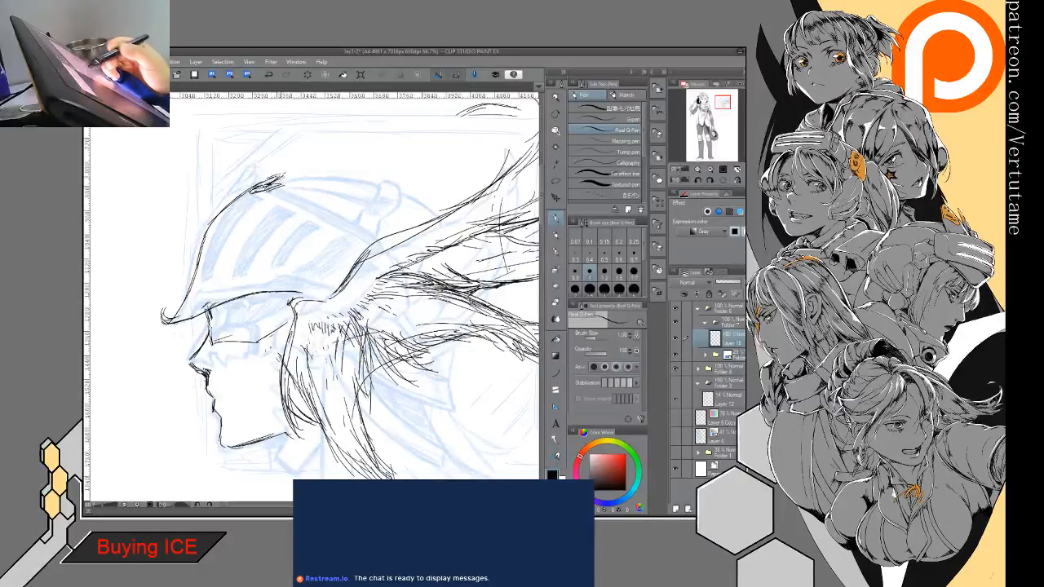
# - Flip the view, draw the visor's rear dividing line, and add a curved double band and crown outline behind it
pyautogui.press('h')
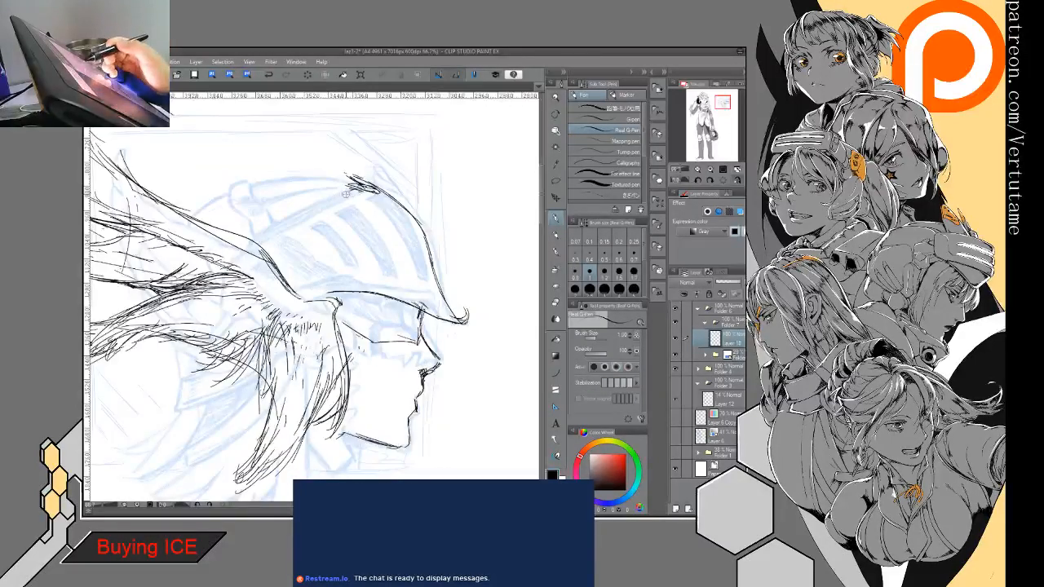
pyautogui.moveTo(364, 186)
pyautogui.mouseDown()
pyautogui.moveTo(259, 245)
pyautogui.moveTo(334, 215)
pyautogui.moveTo(326, 209)
pyautogui.moveTo(325, 220)
pyautogui.moveTo(244, 259)
pyautogui.moveTo(222, 346)
pyautogui.mouseUp()
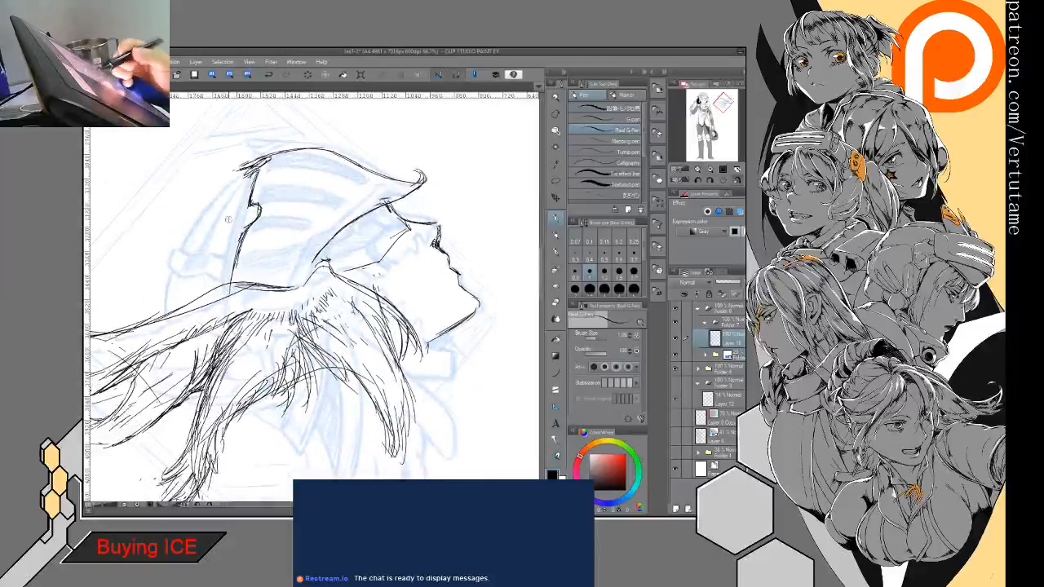
pyautogui.moveTo(241, 212)
pyautogui.mouseDown()
pyautogui.moveTo(173, 277)
pyautogui.moveTo(169, 289)
pyautogui.moveTo(249, 209)
pyautogui.moveTo(204, 238)
pyautogui.moveTo(172, 286)
pyautogui.moveTo(248, 224)
pyautogui.moveTo(181, 286)
pyautogui.moveTo(168, 315)
pyautogui.moveTo(242, 230)
pyautogui.moveTo(167, 311)
pyautogui.moveTo(224, 226)
pyautogui.mouseUp()
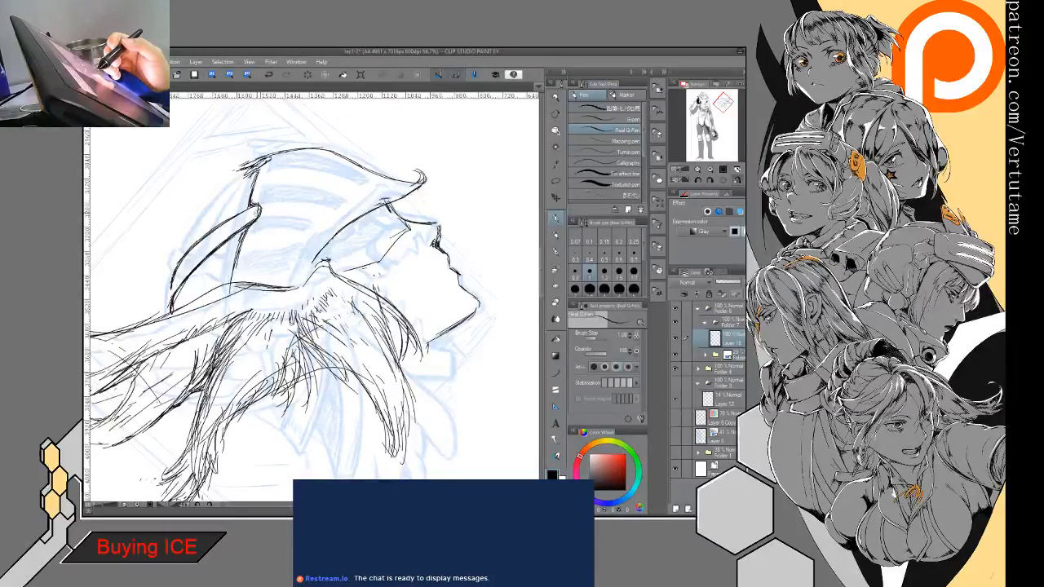
pyautogui.moveTo(186, 262)
pyautogui.mouseDown()
pyautogui.moveTo(172, 292)
pyautogui.moveTo(255, 206)
pyautogui.moveTo(185, 259)
pyautogui.moveTo(168, 304)
pyautogui.mouseUp()
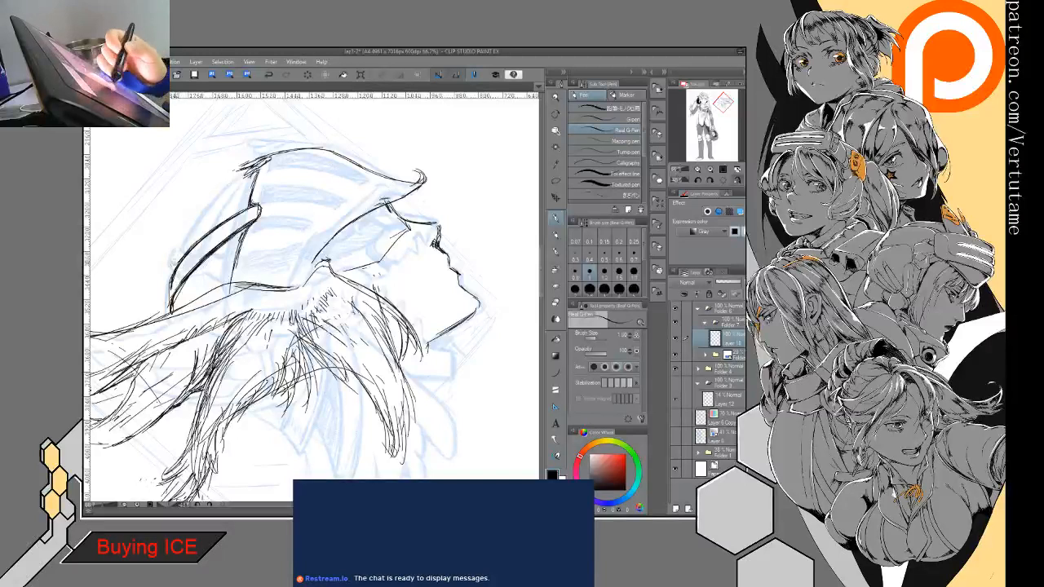
pyautogui.moveTo(174, 259); pyautogui.dragTo(168, 290)
pyautogui.moveTo(184, 233); pyautogui.dragTo(170, 269)
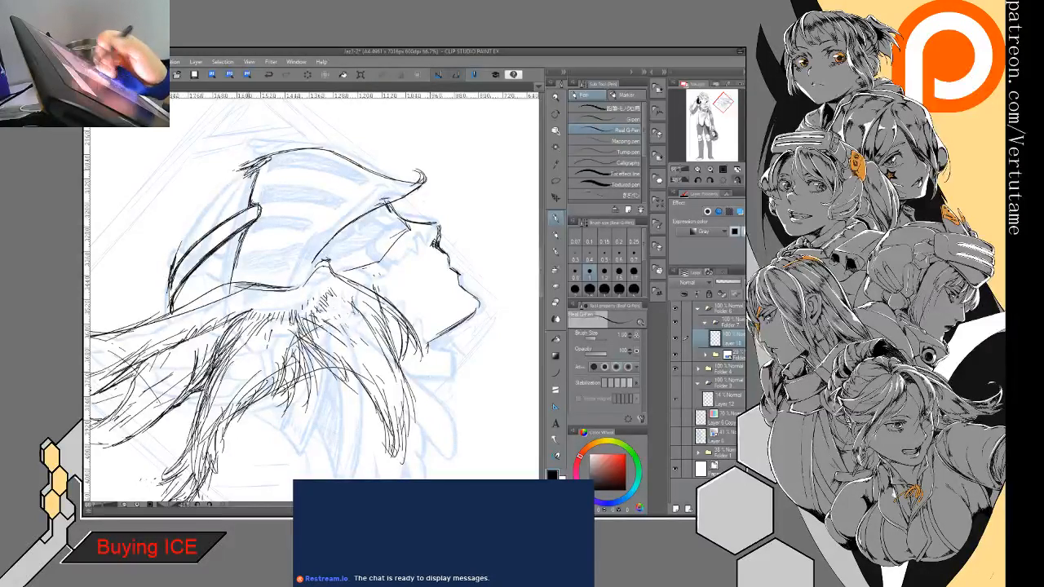
pyautogui.moveTo(232, 183)
pyautogui.mouseDown()
pyautogui.moveTo(189, 230)
pyautogui.moveTo(168, 292)
pyautogui.moveTo(186, 256)
pyautogui.mouseUp()
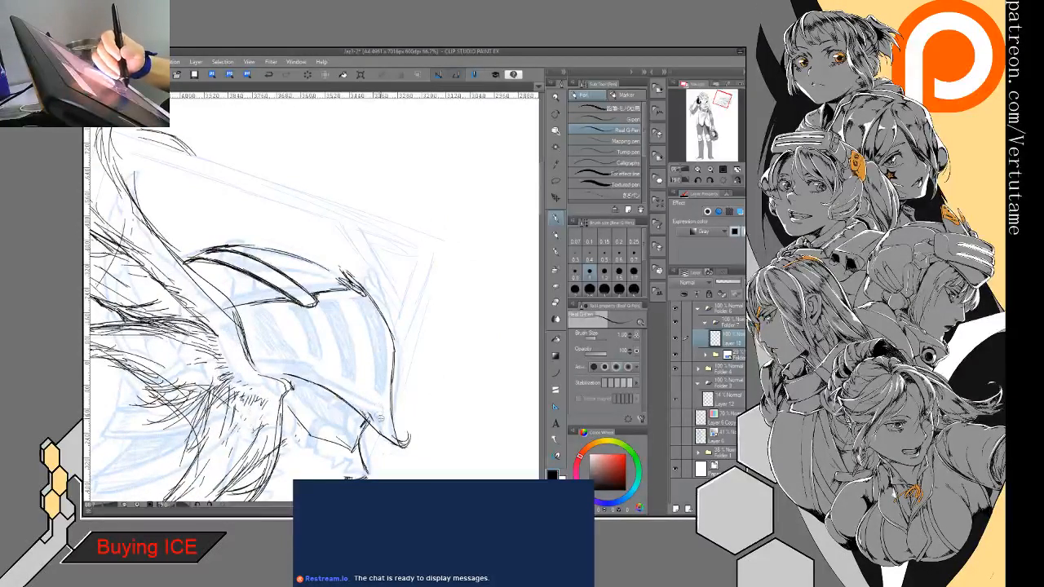
# - Draw a long narrow slit on the visor, following the curve of its front edge
pyautogui.moveTo(395, 435); pyautogui.dragTo(383, 387)
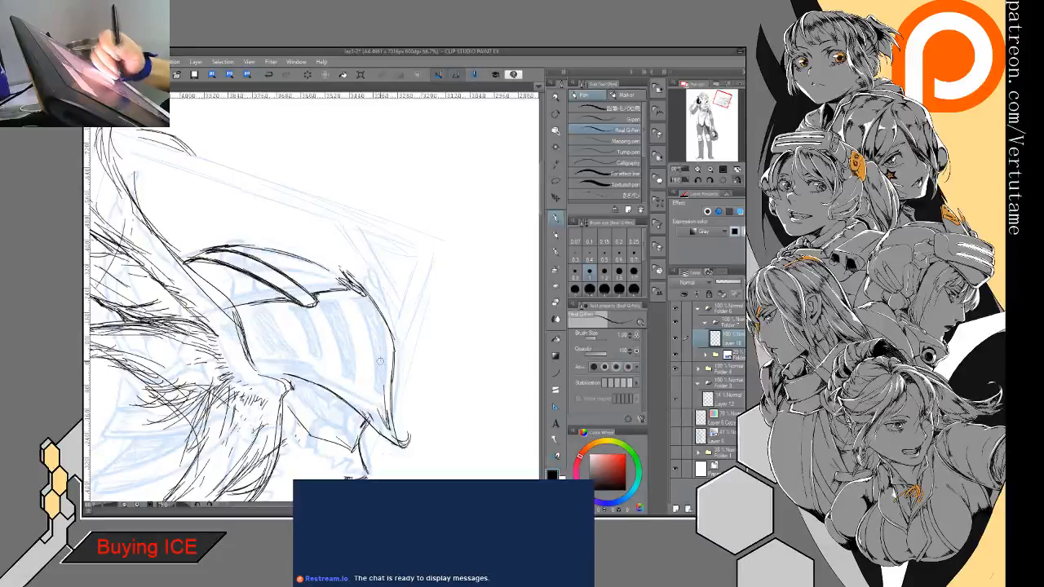
pyautogui.moveTo(365, 306); pyautogui.dragTo(384, 419)
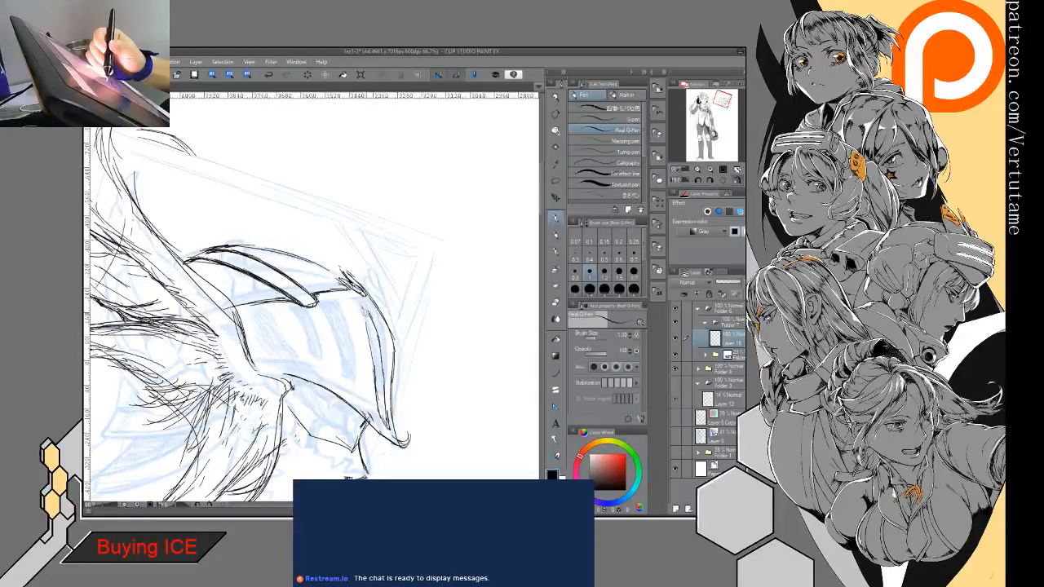
pyautogui.moveTo(358, 306); pyautogui.dragTo(393, 433)
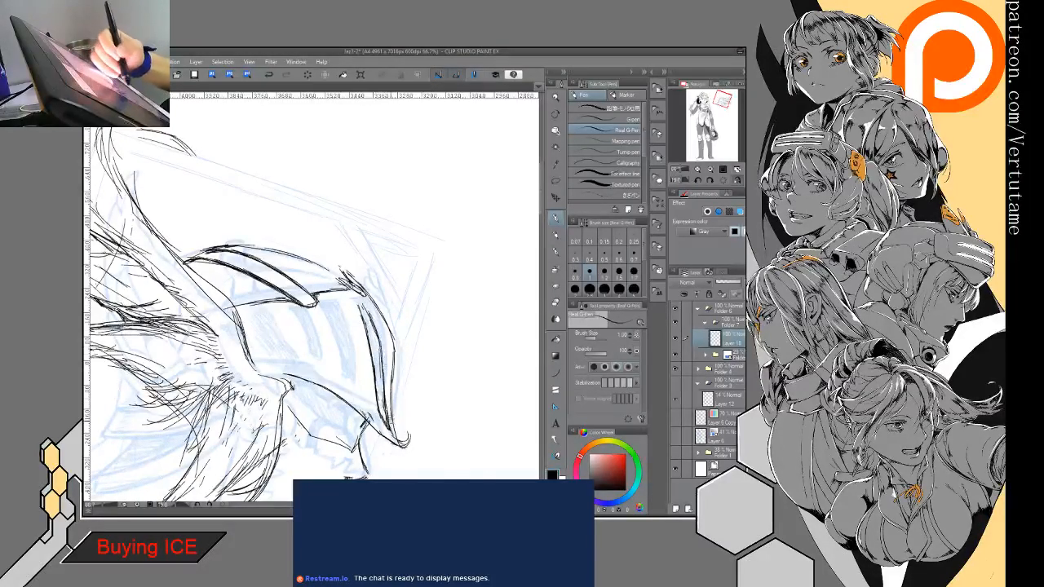
# - Flip the view back and draw a second curved slit behind the first one on the visor
pyautogui.press('h')
pyautogui.moveTo(276, 303)
pyautogui.mouseDown()
pyautogui.moveTo(261, 316)
pyautogui.moveTo(262, 403)
pyautogui.mouseUp()
pyautogui.moveTo(280, 347)
pyautogui.mouseDown()
pyautogui.moveTo(269, 392)
pyautogui.moveTo(298, 300)
pyautogui.moveTo(261, 409)
pyautogui.mouseUp()
pyautogui.moveTo(303, 296); pyautogui.dragTo(264, 403)
pyautogui.moveTo(305, 295)
pyautogui.mouseDown()
pyautogui.moveTo(279, 326)
pyautogui.moveTo(267, 385)
pyautogui.mouseUp()
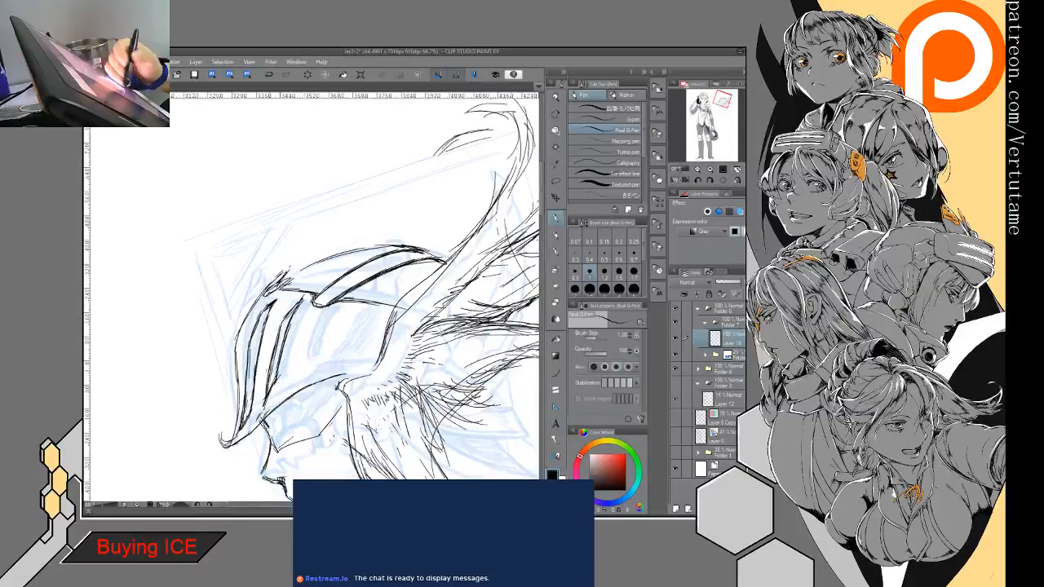
pyautogui.moveTo(285, 304); pyautogui.dragTo(266, 402)
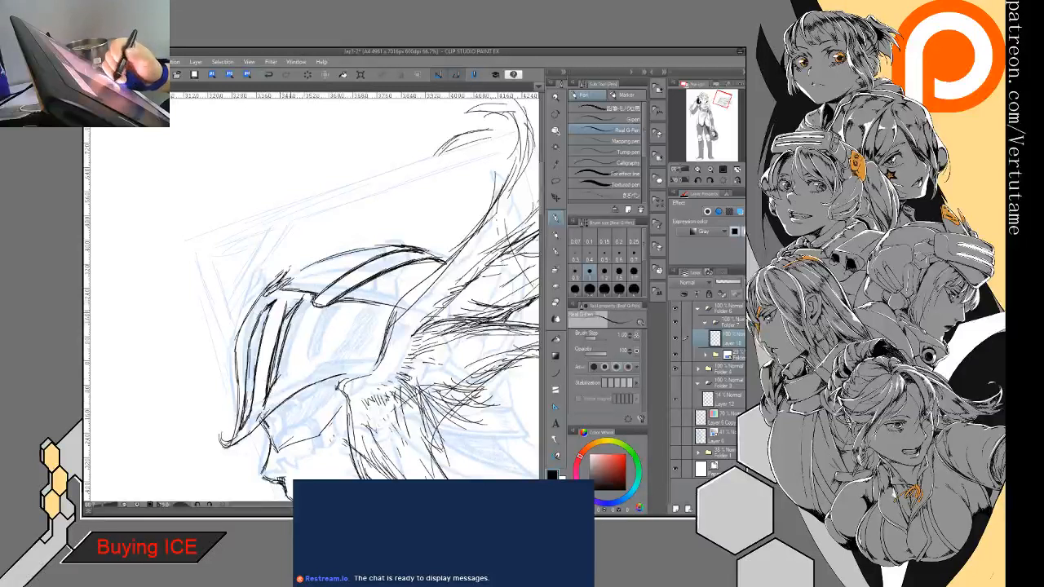
# - Erase the upper corner of the second visor slit and touch up the upper ends of both slits
pyautogui.press('e')
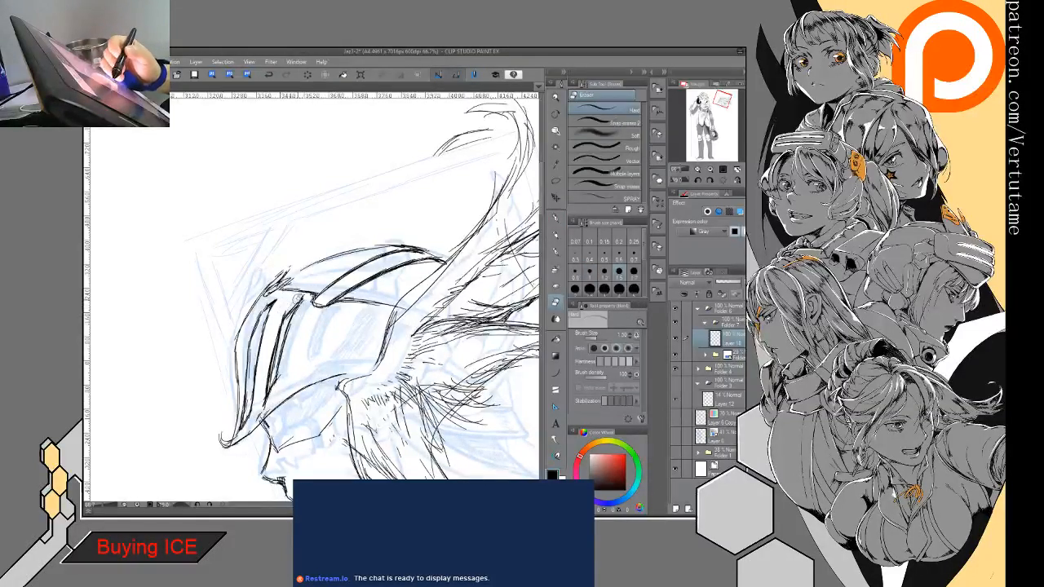
pyautogui.moveTo(287, 315); pyautogui.dragTo(303, 300)
pyautogui.press('p')
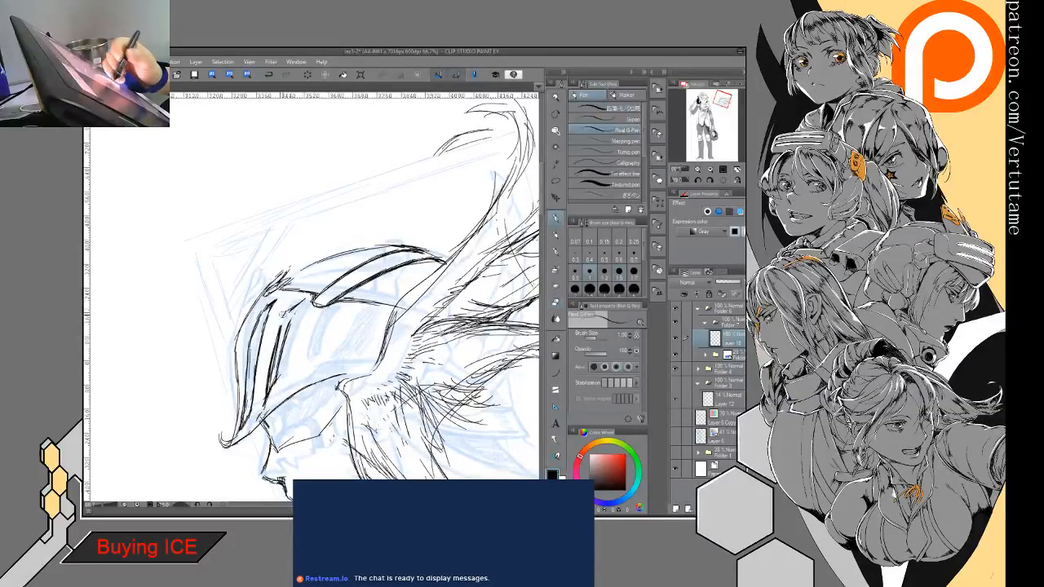
pyautogui.moveTo(281, 348); pyautogui.dragTo(275, 370)
pyautogui.press('e')
pyautogui.moveTo(279, 297)
pyautogui.mouseDown()
pyautogui.moveTo(251, 320)
pyautogui.moveTo(268, 308)
pyautogui.moveTo(245, 353)
pyautogui.mouseUp()
pyautogui.press('p')
pyautogui.press('e')
pyautogui.press('p')
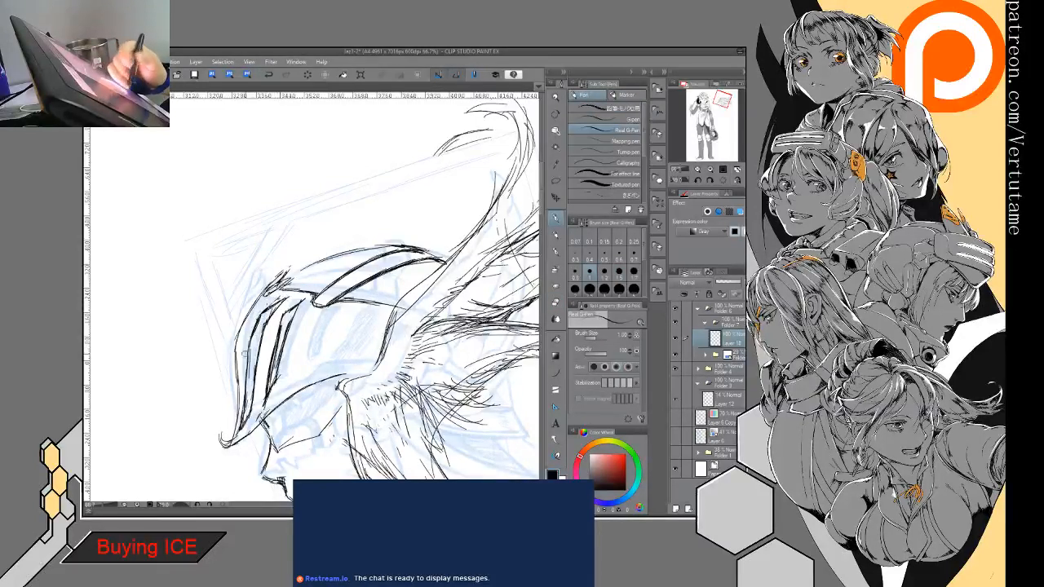
# - Thin out the strokes along both visor slits with the eraser
pyautogui.press('e')
pyautogui.moveTo(257, 311); pyautogui.dragTo(250, 360)
pyautogui.moveTo(248, 391); pyautogui.dragTo(243, 402)
pyautogui.moveTo(258, 363); pyautogui.dragTo(251, 406)
pyautogui.moveTo(289, 309); pyautogui.dragTo(265, 398)
pyautogui.press('p')
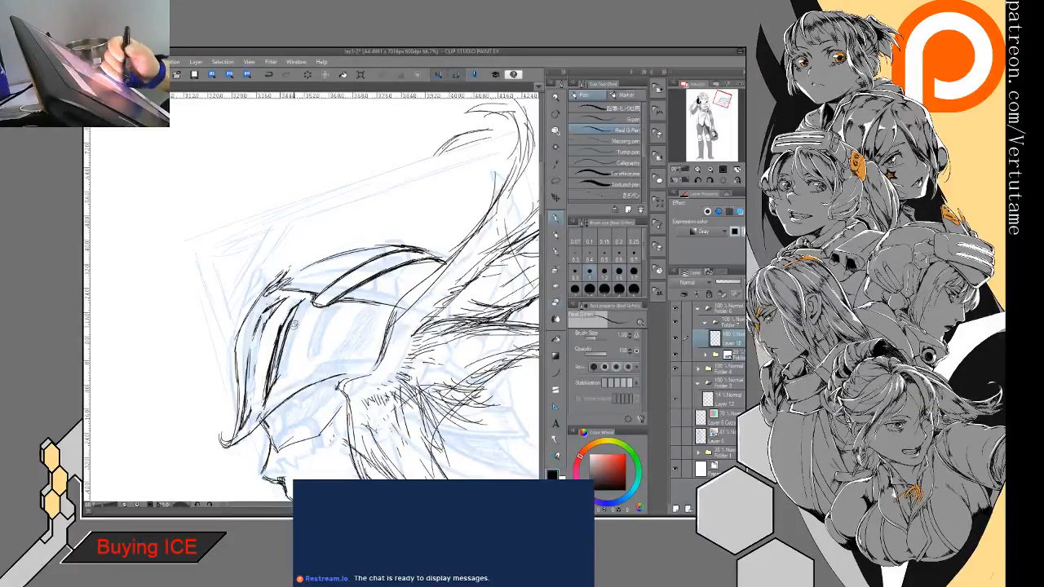
# - Clean up the slits' lower ends and draw a curved ridge line from the visor tip toward its rear edge
pyautogui.press('e')
pyautogui.moveTo(285, 353); pyautogui.dragTo(252, 417)
pyautogui.press('p')
pyautogui.press('e')
pyautogui.press('p')
pyautogui.moveTo(265, 399)
pyautogui.mouseDown()
pyautogui.moveTo(254, 415)
pyautogui.moveTo(312, 350)
pyautogui.moveTo(353, 339)
pyautogui.moveTo(384, 313)
pyautogui.moveTo(290, 360)
pyautogui.mouseUp()
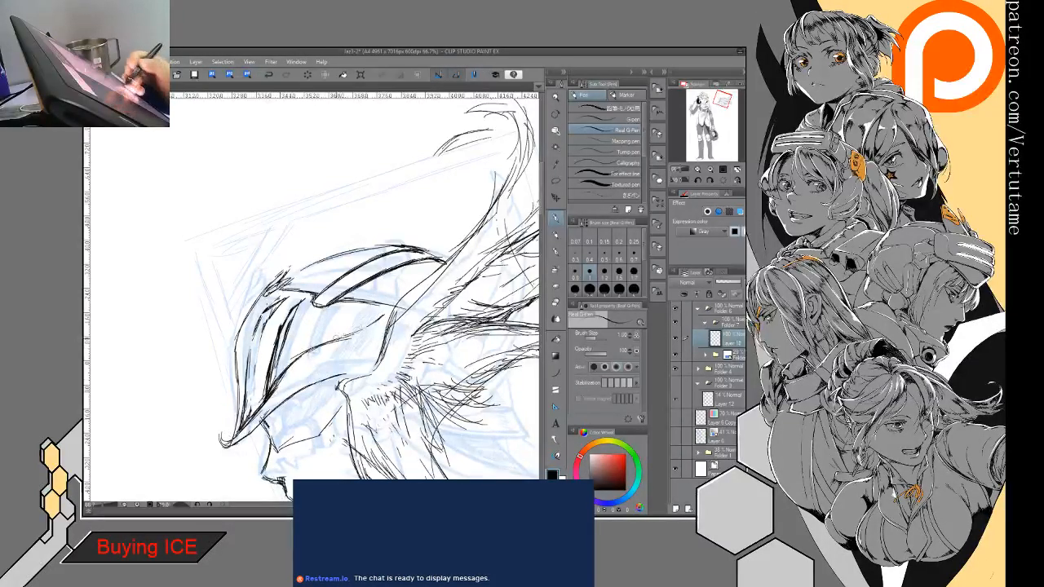
# - Erase excess strokes at the slits' lower ends and between the two slits
pyautogui.press('e')
pyautogui.moveTo(281, 371); pyautogui.dragTo(245, 420)
pyautogui.press('p')
pyautogui.moveTo(294, 309); pyautogui.dragTo(269, 371)
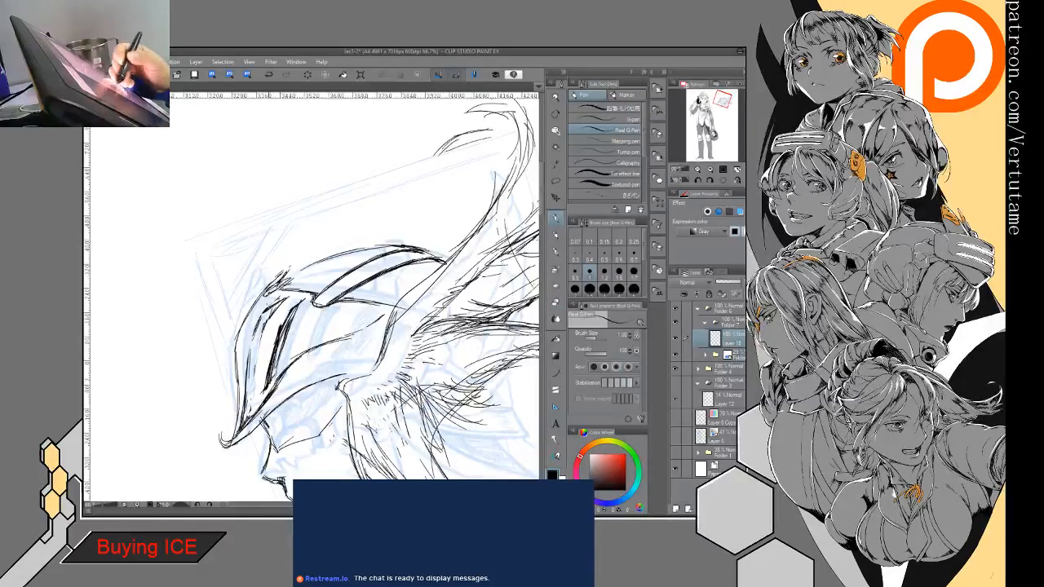
pyautogui.press('e')
pyautogui.moveTo(294, 316); pyautogui.dragTo(269, 393)
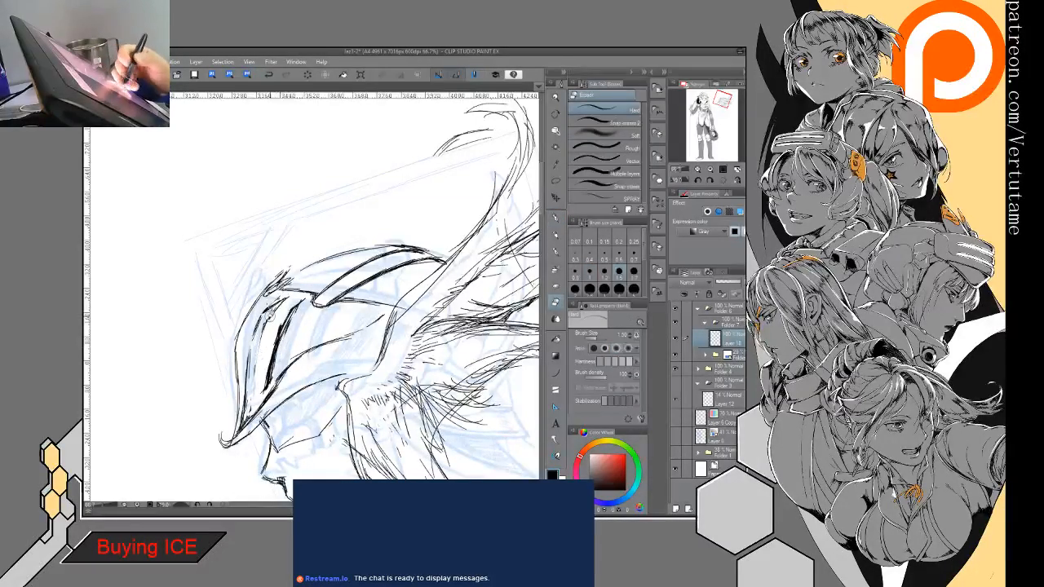
# - Redraw the front visor slit with thick dark strokes and darken the second slit's edge and upper end
pyautogui.press('p')
pyautogui.moveTo(271, 312); pyautogui.dragTo(242, 410)
pyautogui.moveTo(254, 343); pyautogui.dragTo(236, 430)
pyautogui.press('e')
pyautogui.press('p')
pyautogui.moveTo(276, 370); pyautogui.dragTo(240, 419)
pyautogui.moveTo(287, 297)
pyautogui.mouseDown()
pyautogui.moveTo(256, 337)
pyautogui.moveTo(245, 396)
pyautogui.mouseUp()
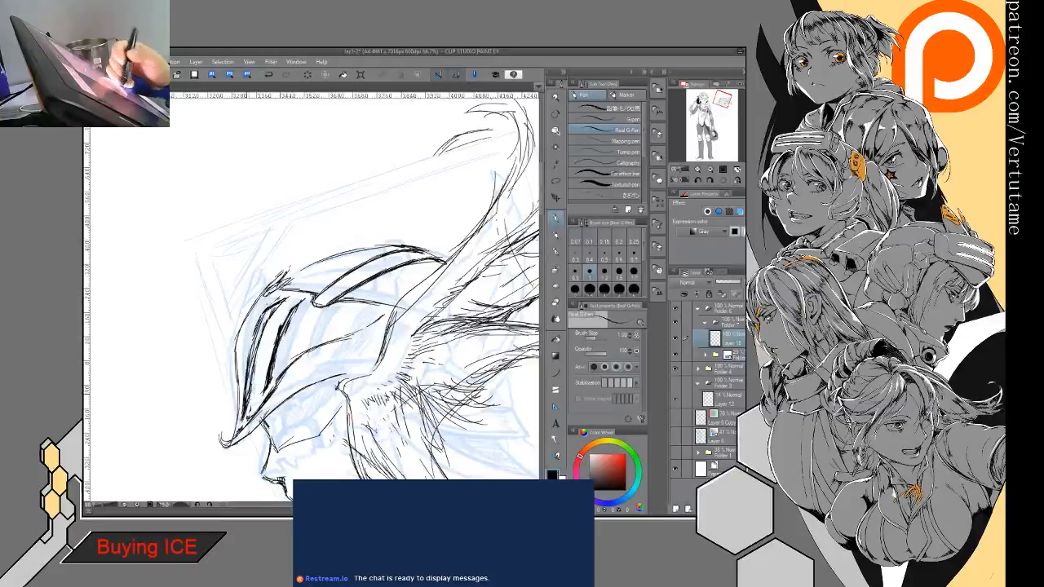
pyautogui.moveTo(264, 321)
pyautogui.mouseDown()
pyautogui.moveTo(246, 403)
pyautogui.moveTo(247, 391)
pyautogui.mouseUp()
pyautogui.moveTo(289, 297); pyautogui.dragTo(264, 331)
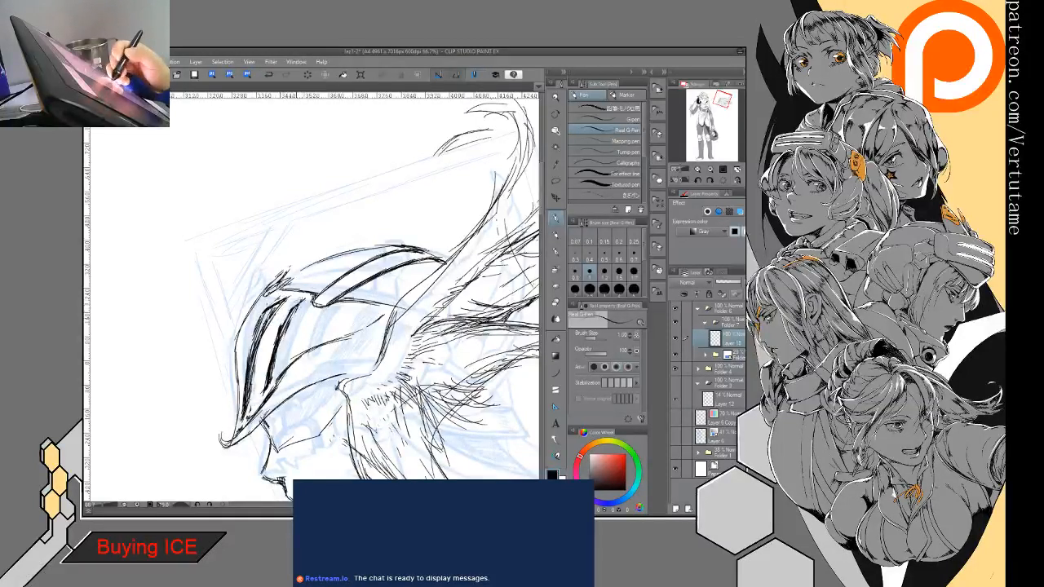
pyautogui.moveTo(312, 295); pyautogui.dragTo(290, 308)
pyautogui.moveTo(309, 297)
pyautogui.mouseDown()
pyautogui.moveTo(281, 319)
pyautogui.moveTo(276, 356)
pyautogui.mouseUp()
pyautogui.moveTo(274, 365); pyautogui.dragTo(267, 375)
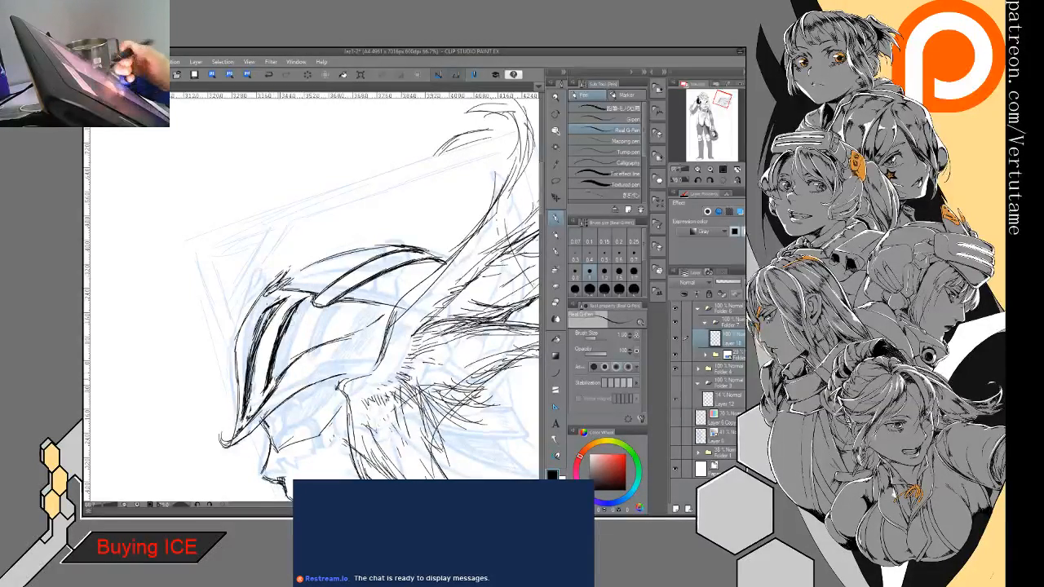
# - Erase the inner double band across the helmet's crown, keeping the outer crown outline
pyautogui.press('e')
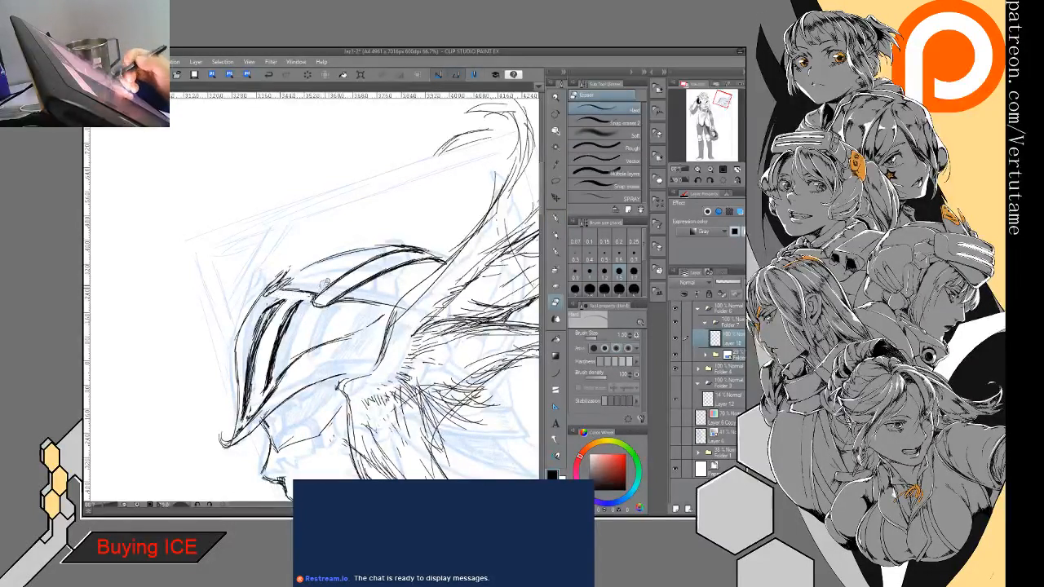
pyautogui.press('p')
pyautogui.moveTo(307, 320); pyautogui.dragTo(298, 344)
pyautogui.press('e')
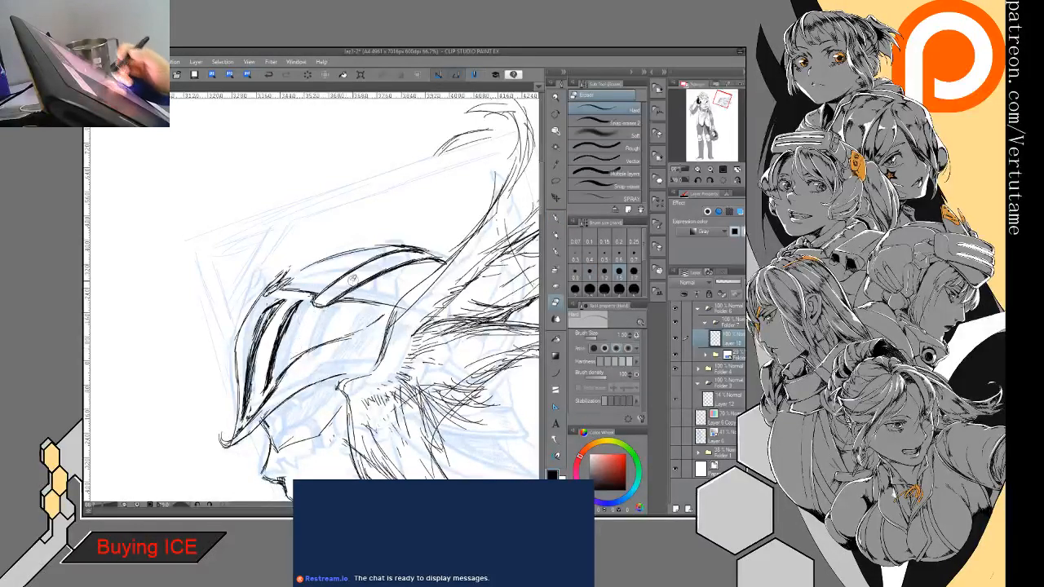
pyautogui.moveTo(310, 296)
pyautogui.mouseDown()
pyautogui.moveTo(421, 262)
pyautogui.moveTo(382, 257)
pyautogui.moveTo(326, 288)
pyautogui.moveTo(409, 252)
pyautogui.moveTo(376, 259)
pyautogui.mouseUp()
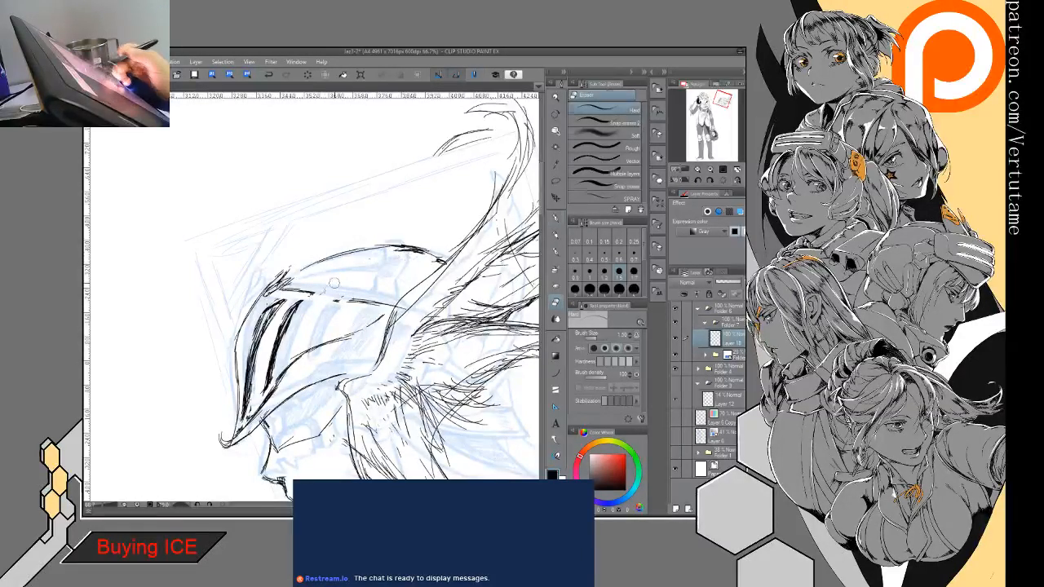
# - Ink a small dark notch on the visor's upper edge, shade the ridge's rear end, and thicken the brim line
pyautogui.press('p')
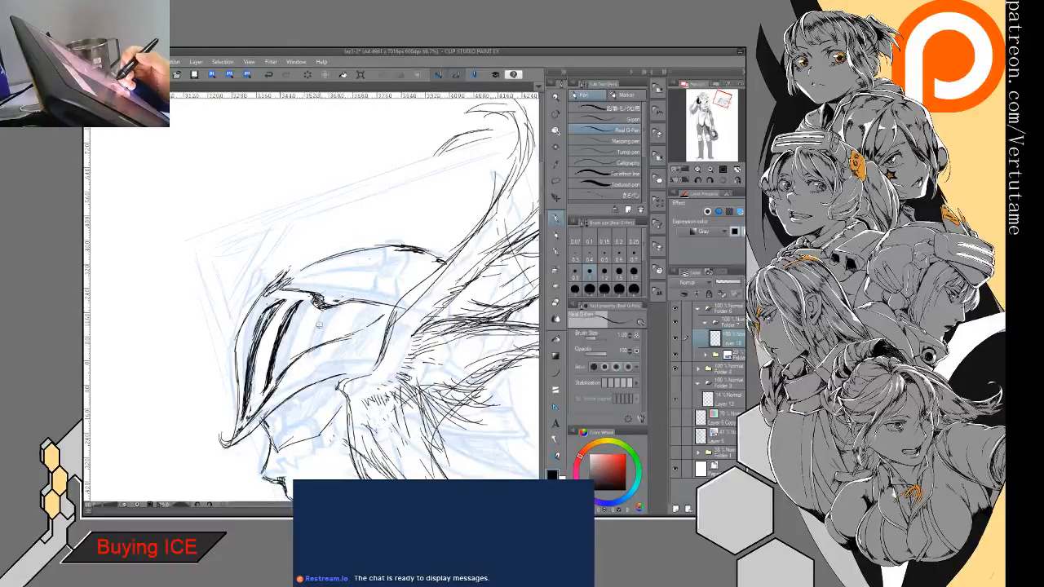
pyautogui.moveTo(294, 368)
pyautogui.mouseDown()
pyautogui.moveTo(384, 316)
pyautogui.moveTo(340, 341)
pyautogui.moveTo(374, 330)
pyautogui.moveTo(354, 352)
pyautogui.moveTo(370, 372)
pyautogui.moveTo(243, 441)
pyautogui.moveTo(278, 408)
pyautogui.mouseUp()
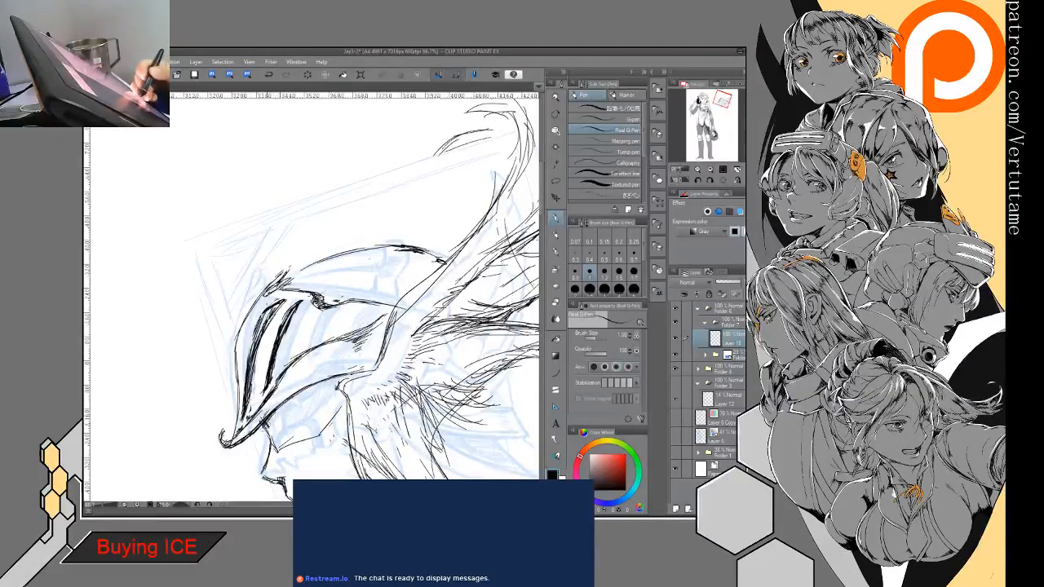
# - Draw layered rows of jagged feather tips and long edge strokes beneath the wing, behind the front feather group
pyautogui.moveTo(358, 367)
pyautogui.mouseDown()
pyautogui.moveTo(339, 273)
pyautogui.moveTo(310, 227)
pyautogui.mouseUp()
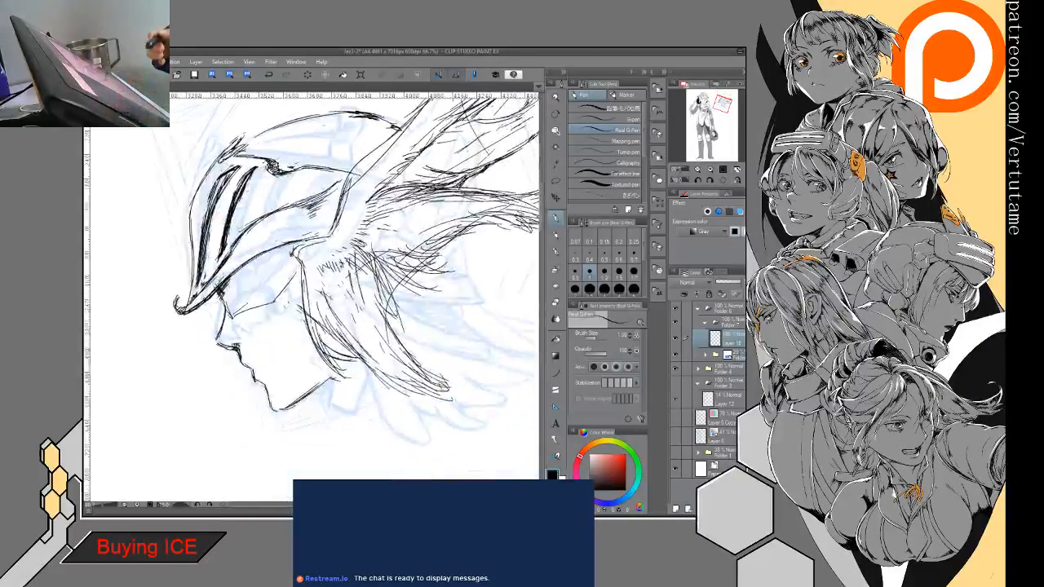
pyautogui.moveTo(424, 244); pyautogui.dragTo(424, 326)
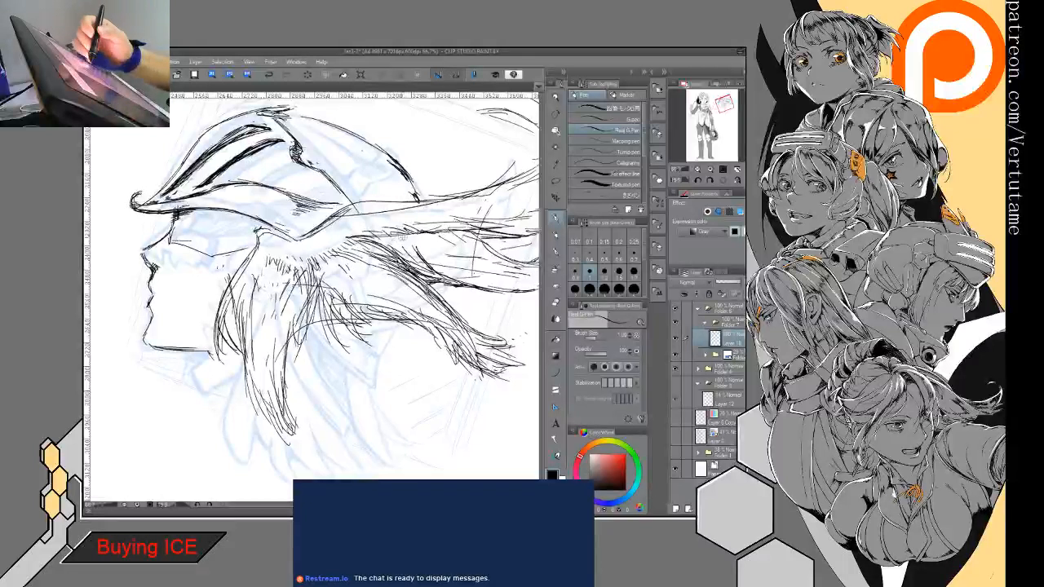
pyautogui.moveTo(418, 272); pyautogui.dragTo(410, 352)
pyautogui.moveTo(412, 313); pyautogui.dragTo(414, 366)
pyautogui.moveTo(321, 322)
pyautogui.mouseDown()
pyautogui.moveTo(334, 367)
pyautogui.moveTo(420, 403)
pyautogui.mouseUp()
pyautogui.moveTo(293, 349); pyautogui.dragTo(301, 398)
pyautogui.moveTo(309, 388)
pyautogui.mouseDown()
pyautogui.moveTo(326, 415)
pyautogui.moveTo(396, 450)
pyautogui.mouseUp()
pyautogui.moveTo(391, 400); pyautogui.dragTo(404, 454)
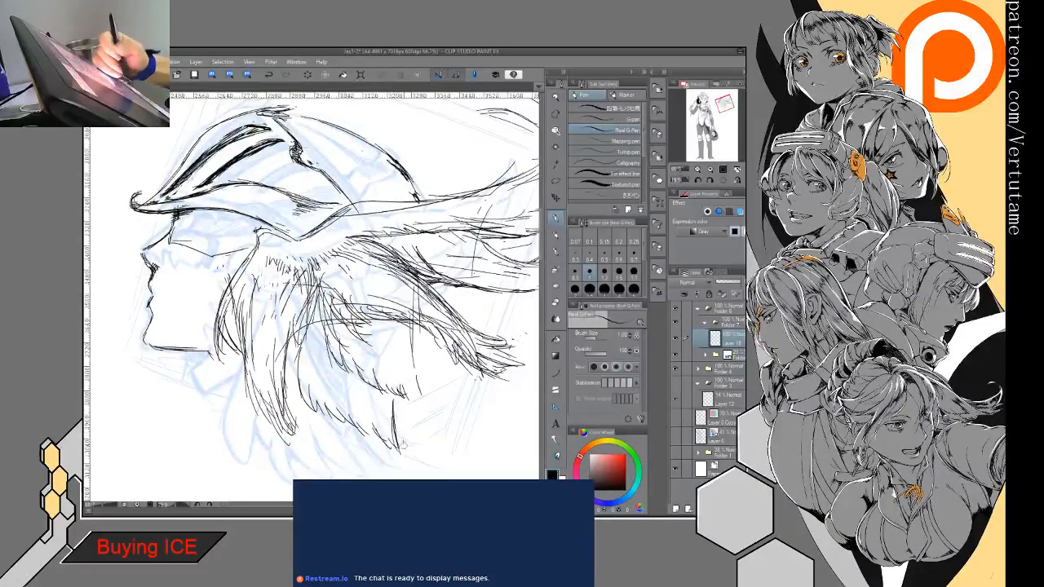
pyautogui.moveTo(409, 328); pyautogui.dragTo(424, 401)
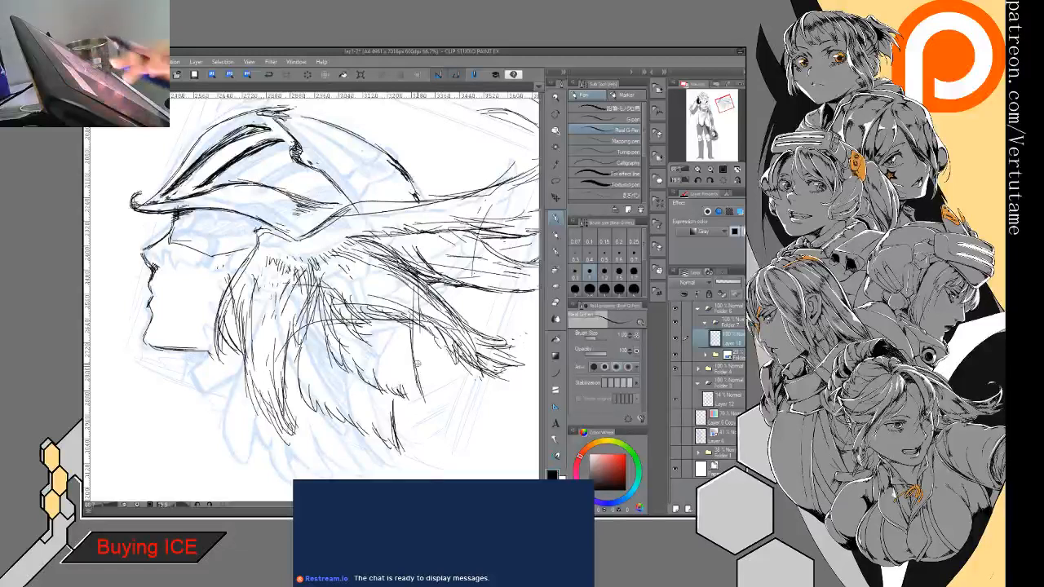
# - Erase the stray line behind the visor's notch and ink the visor's ragged upper edge back to its rear point
pyautogui.moveTo(417, 365)
pyautogui.mouseDown()
pyautogui.moveTo(409, 225)
pyautogui.moveTo(398, 218)
pyautogui.mouseUp()
pyautogui.press('e')
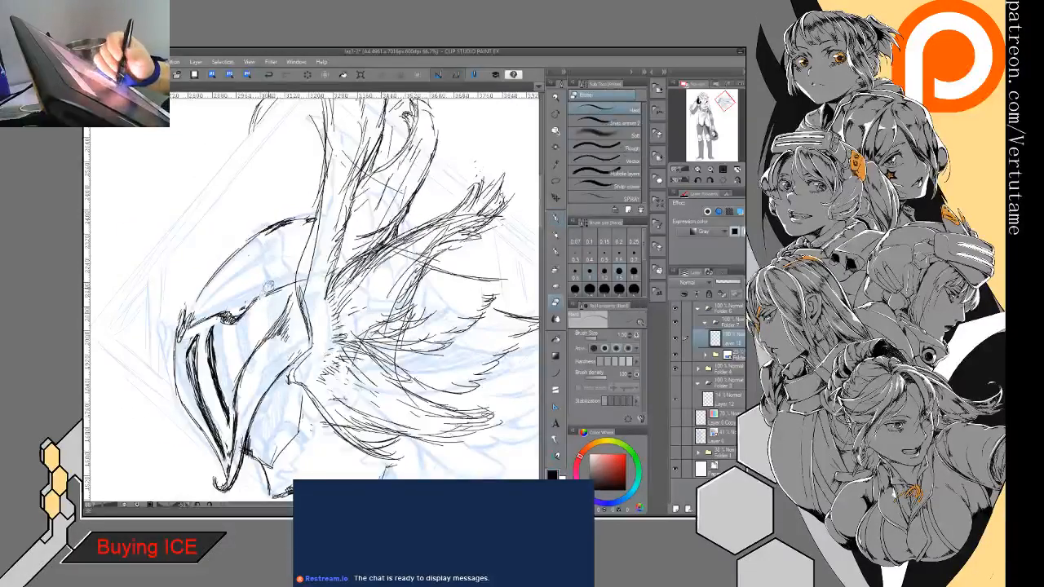
pyautogui.press('p')
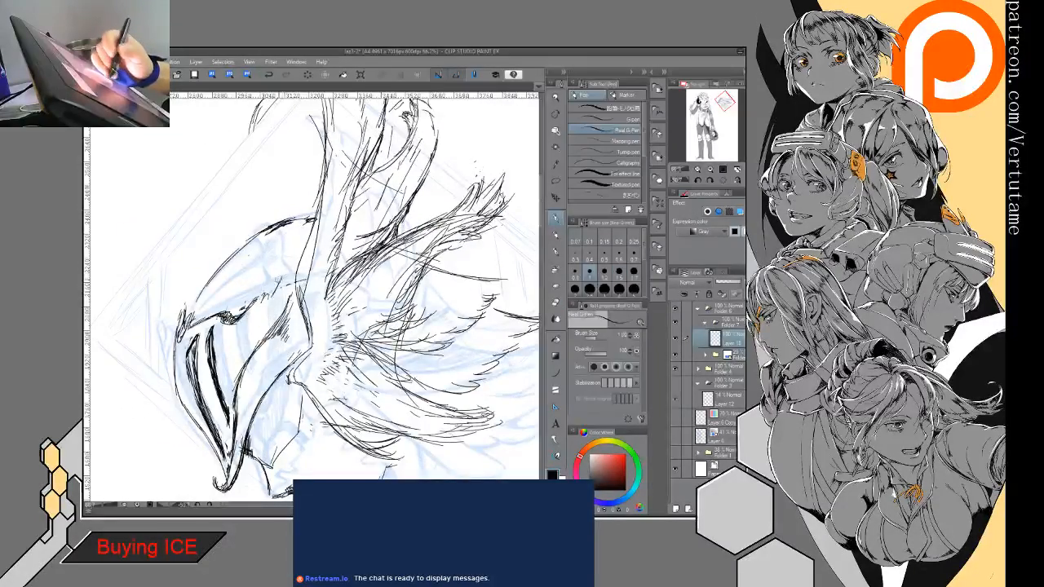
pyautogui.moveTo(286, 274)
pyautogui.mouseDown()
pyautogui.moveTo(268, 302)
pyautogui.moveTo(292, 284)
pyautogui.moveTo(298, 298)
pyautogui.moveTo(272, 297)
pyautogui.moveTo(293, 280)
pyautogui.mouseUp()
pyautogui.moveTo(295, 283)
pyautogui.mouseDown()
pyautogui.moveTo(244, 312)
pyautogui.moveTo(227, 359)
pyautogui.mouseUp()
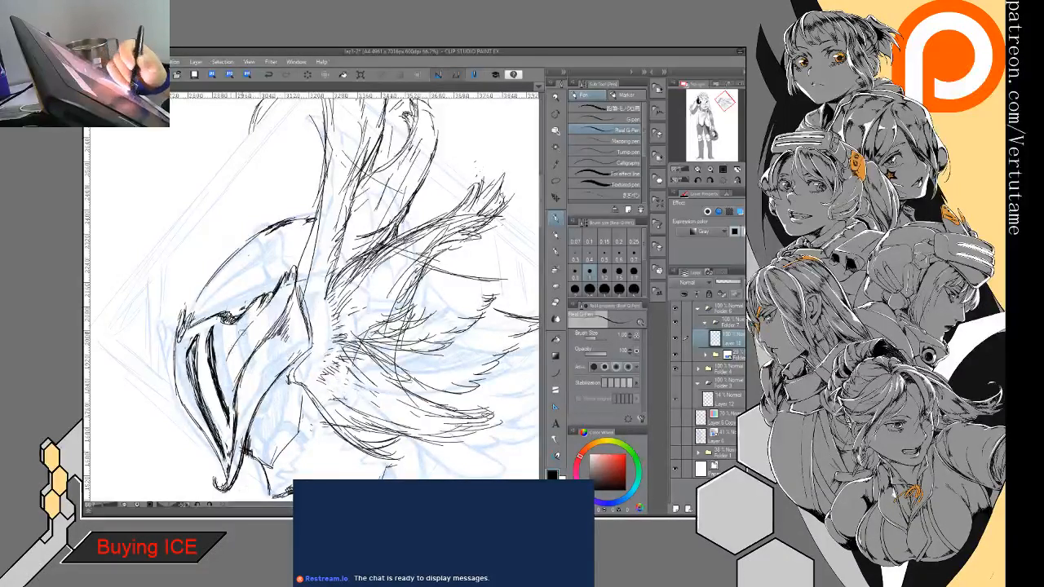
pyautogui.moveTo(265, 307)
pyautogui.mouseDown()
pyautogui.moveTo(228, 357)
pyautogui.moveTo(225, 380)
pyautogui.moveTo(246, 328)
pyautogui.mouseUp()
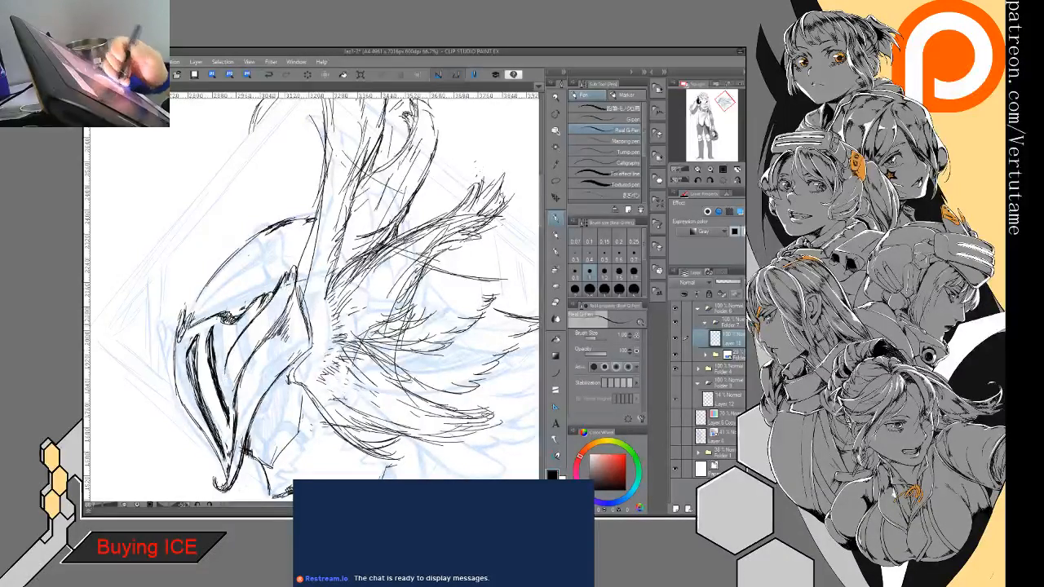
pyautogui.moveTo(310, 325)
pyautogui.mouseDown()
pyautogui.moveTo(275, 381)
pyautogui.moveTo(313, 368)
pyautogui.moveTo(289, 314)
pyautogui.mouseUp()
pyautogui.moveTo(344, 278); pyautogui.dragTo(334, 197)
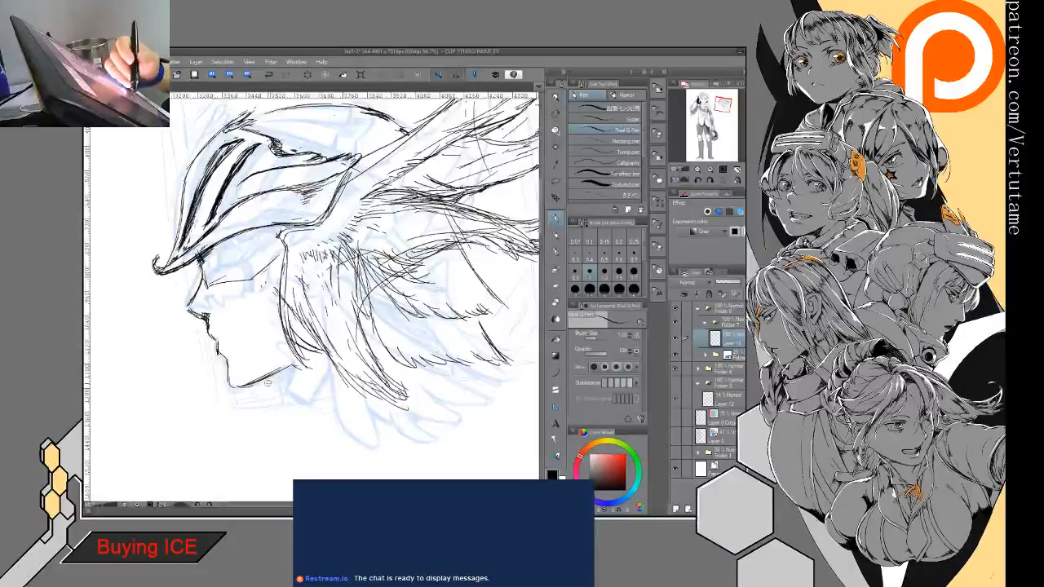
# - Draw the front neck line down from the jaw and erase the thin line across the eye area beneath the brim
pyautogui.moveTo(264, 376); pyautogui.dragTo(277, 439)
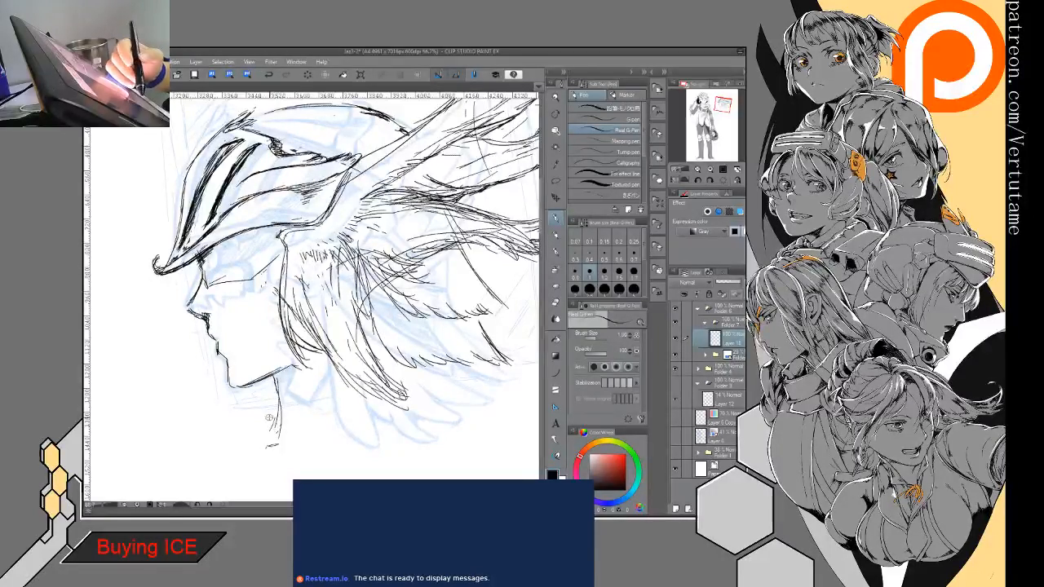
pyautogui.moveTo(259, 388); pyautogui.dragTo(351, 392)
pyautogui.moveTo(290, 262); pyautogui.dragTo(292, 273)
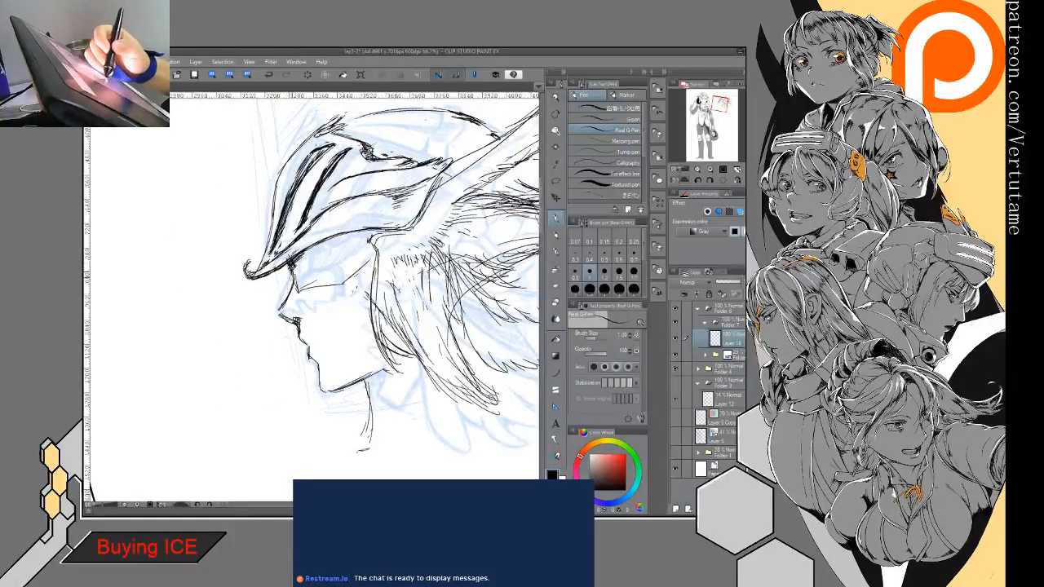
pyautogui.press('e')
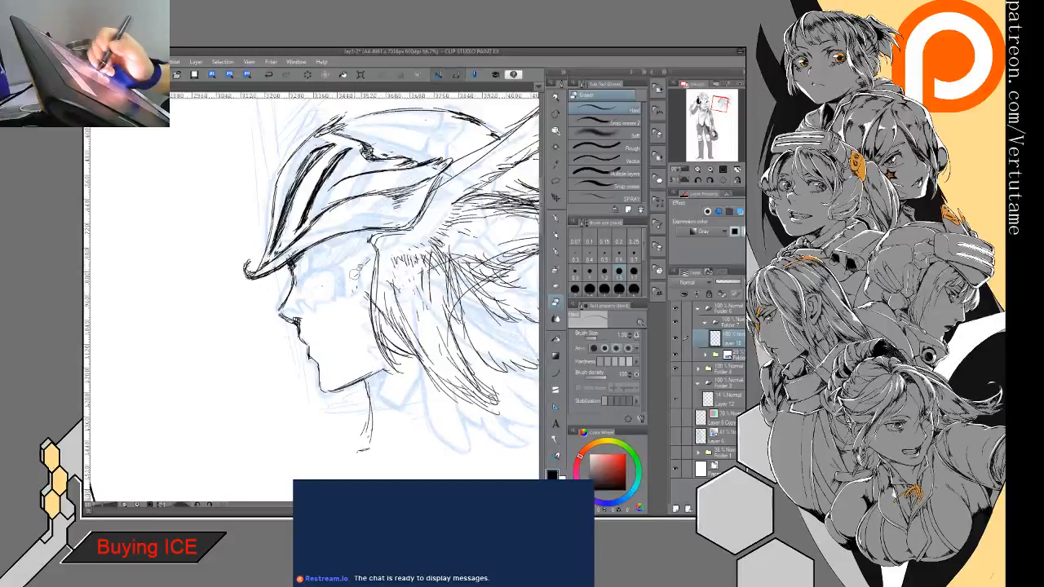
pyautogui.moveTo(290, 279); pyautogui.dragTo(295, 262)
pyautogui.moveTo(359, 253)
pyautogui.mouseDown()
pyautogui.moveTo(238, 325)
pyautogui.moveTo(255, 294)
pyautogui.moveTo(259, 235)
pyautogui.mouseUp()
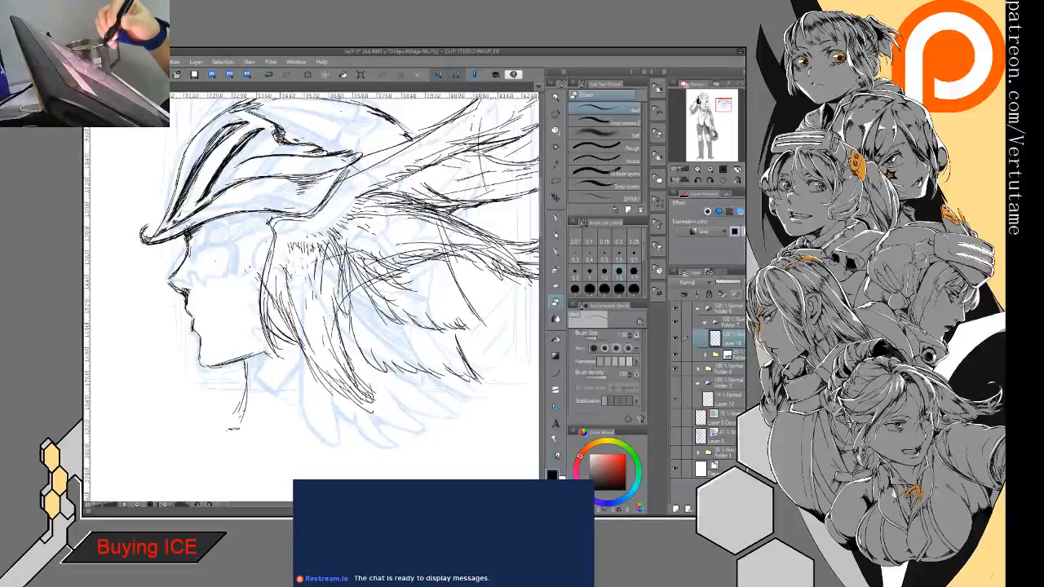
# - Draw the dark curved edges of a pointed feather in the middle of the lower wing and trim its tip
pyautogui.moveTo(326, 326)
pyautogui.mouseDown()
pyautogui.moveTo(314, 306)
pyautogui.moveTo(375, 314)
pyautogui.moveTo(285, 308)
pyautogui.mouseUp()
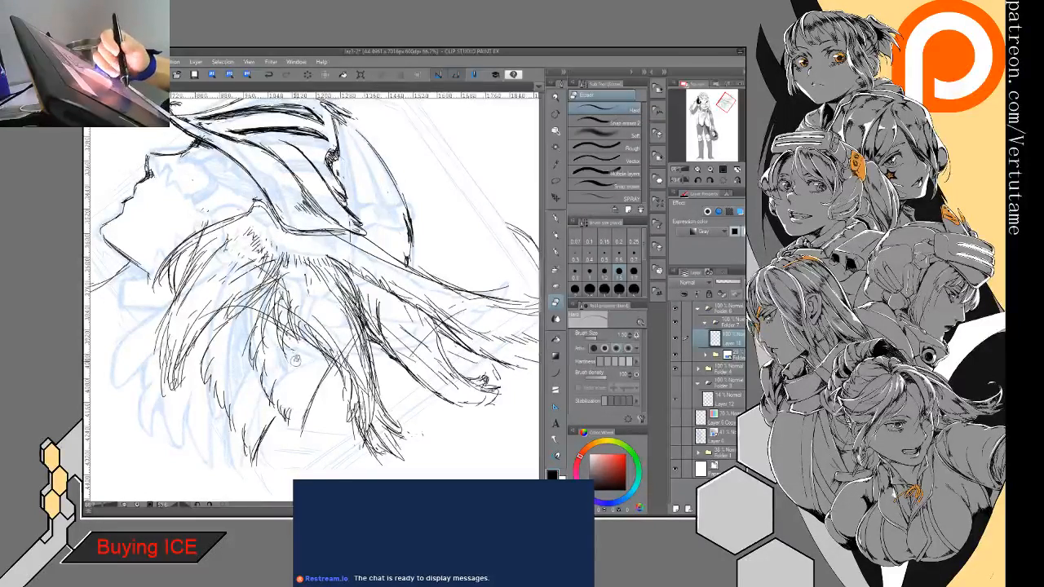
pyautogui.press('p')
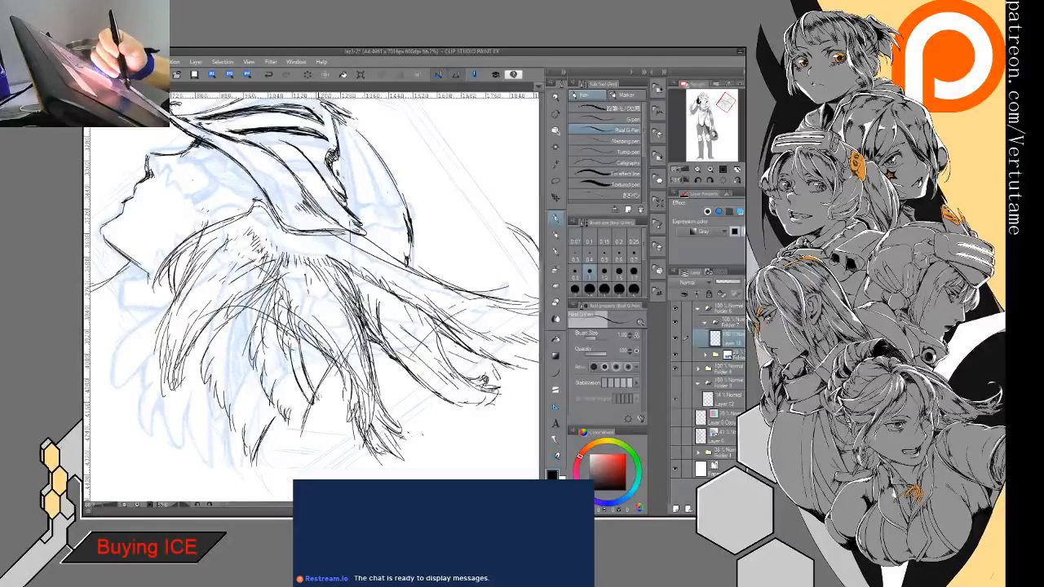
pyautogui.moveTo(316, 395); pyautogui.dragTo(340, 360)
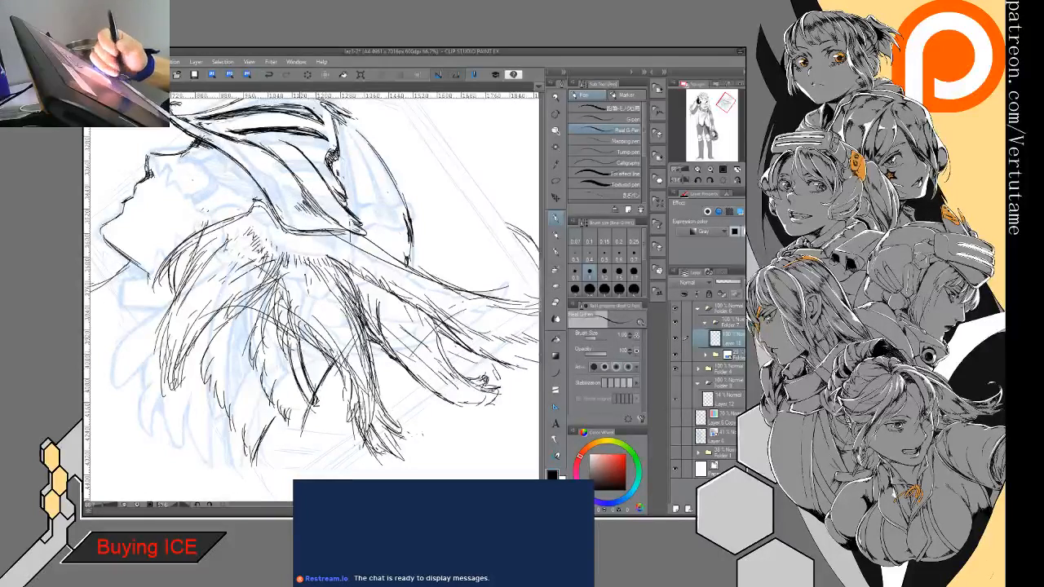
pyautogui.press('e')
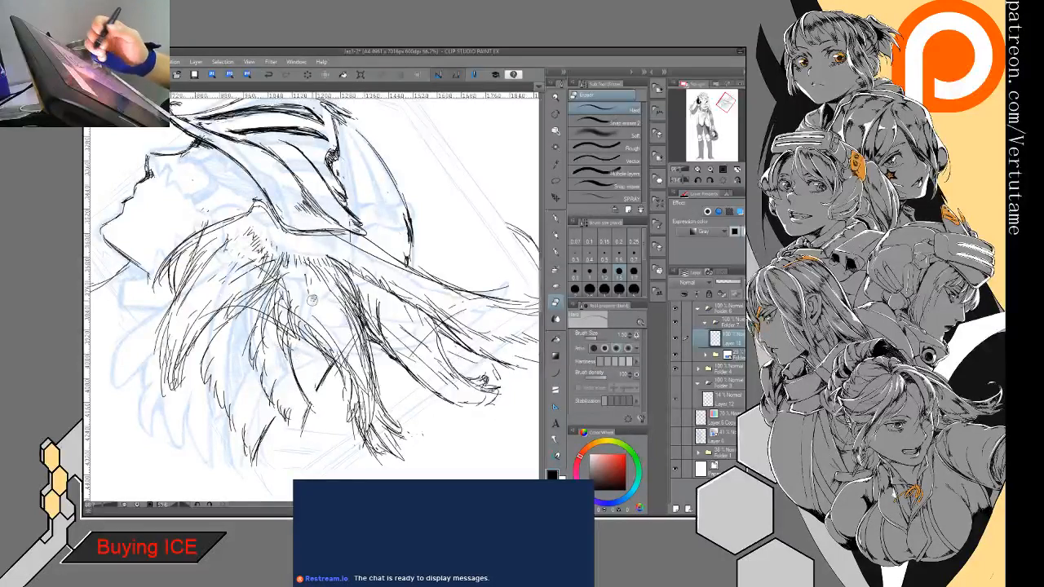
# - Redraw the converging edges of the lower wing's middle feather tip and clean up the strokes between them
pyautogui.press('p')
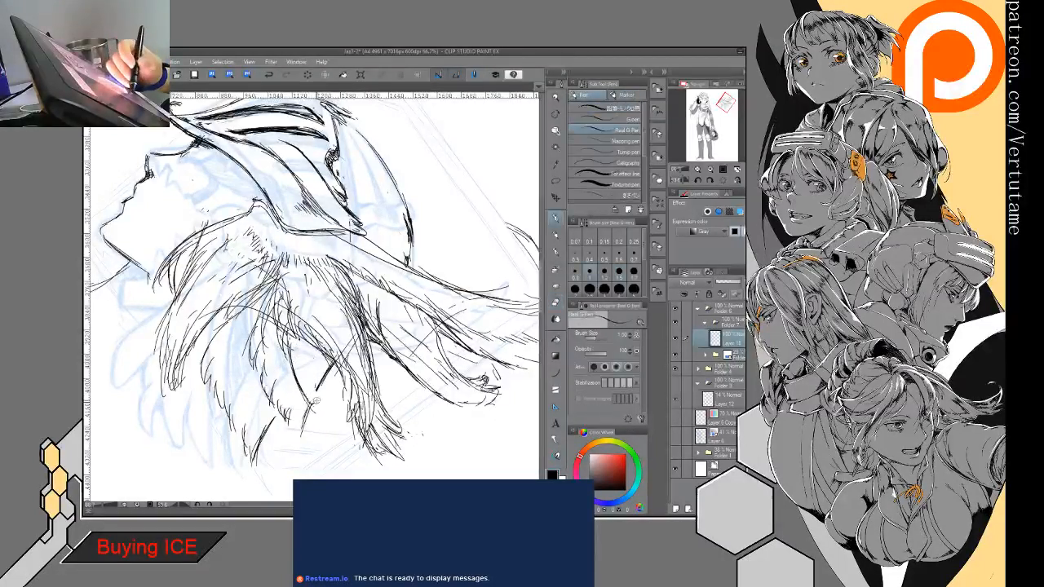
pyautogui.moveTo(312, 361); pyautogui.dragTo(318, 403)
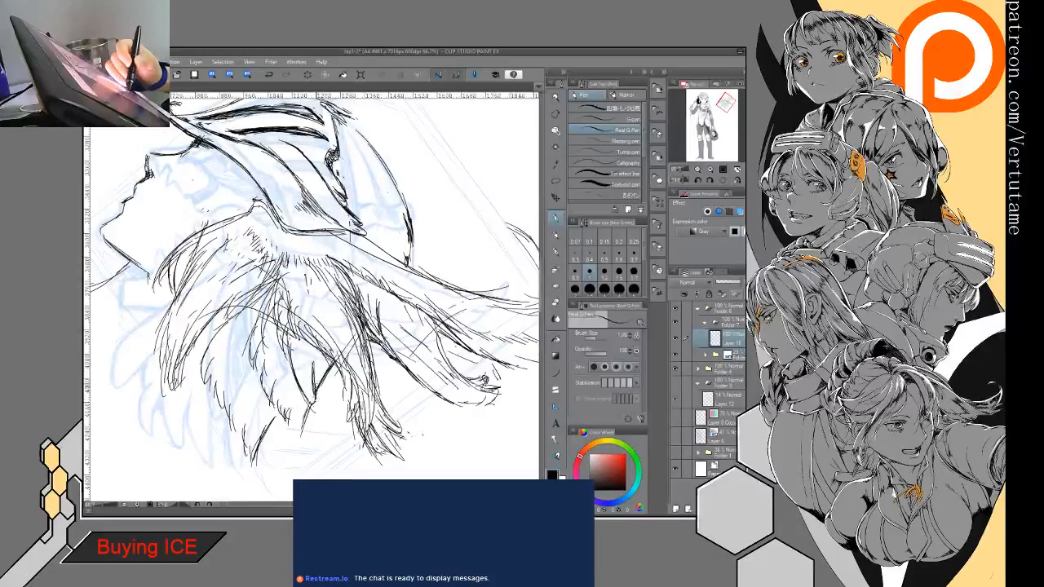
pyautogui.moveTo(312, 355); pyautogui.dragTo(316, 385)
pyautogui.press('e')
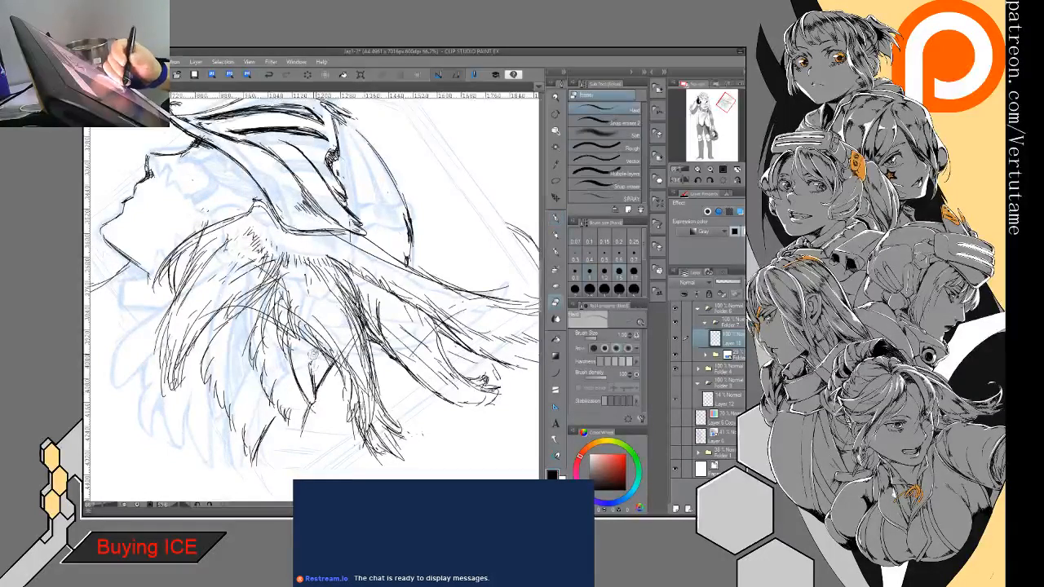
pyautogui.moveTo(308, 349)
pyautogui.mouseDown()
pyautogui.moveTo(319, 401)
pyautogui.moveTo(310, 396)
pyautogui.mouseUp()
pyautogui.press('p')
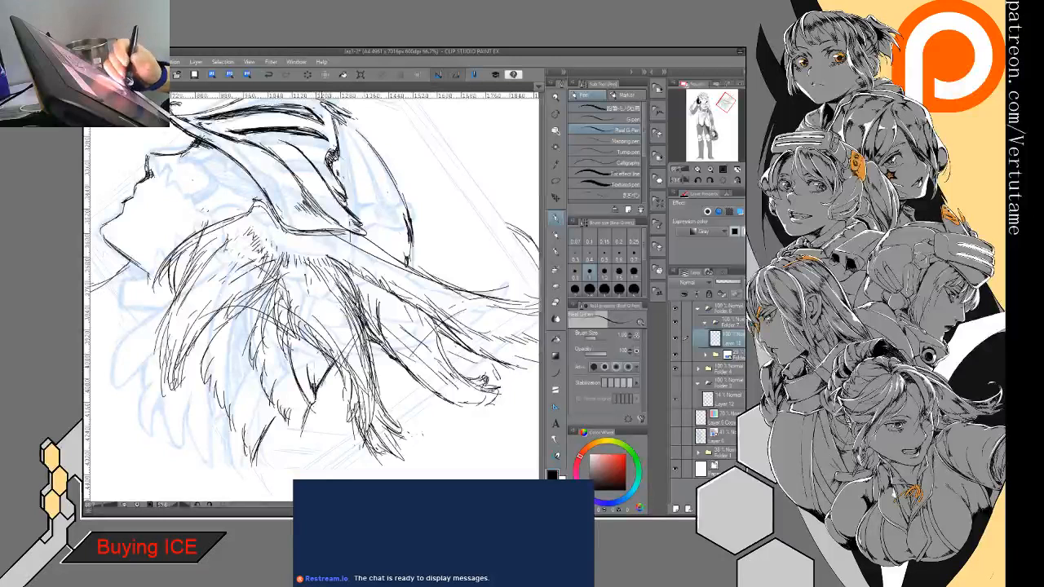
pyautogui.moveTo(340, 354)
pyautogui.mouseDown()
pyautogui.moveTo(317, 386)
pyautogui.moveTo(405, 320)
pyautogui.mouseUp()
pyautogui.moveTo(310, 350); pyautogui.dragTo(408, 219)
pyautogui.moveTo(414, 130); pyautogui.dragTo(375, 114)
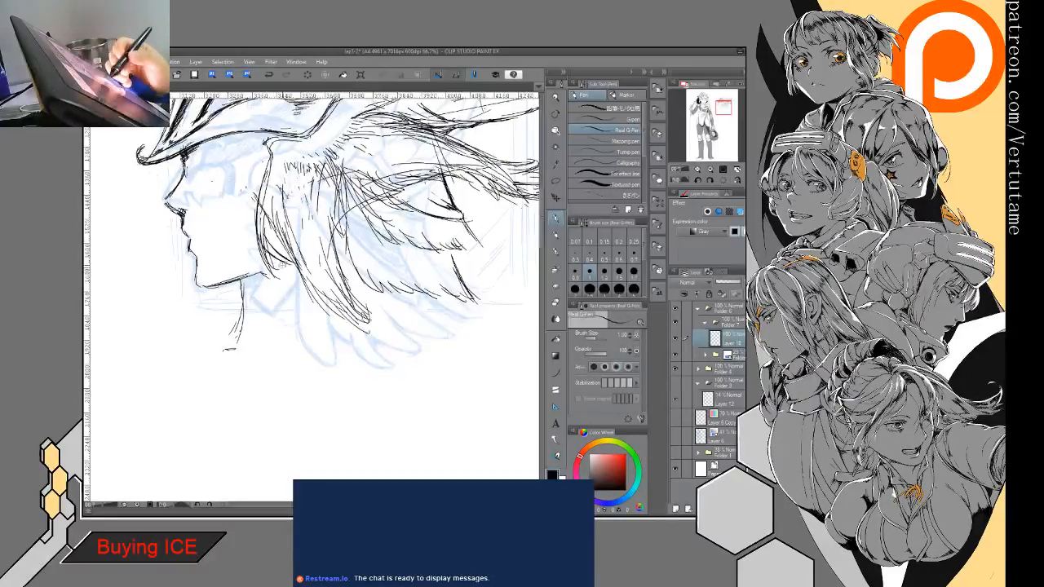
# - Try sketching curved strands from the jaw down behind the neck, with short strokes along their lower edge
pyautogui.moveTo(289, 259); pyautogui.dragTo(253, 292)
pyautogui.moveTo(268, 284); pyautogui.dragTo(233, 324)
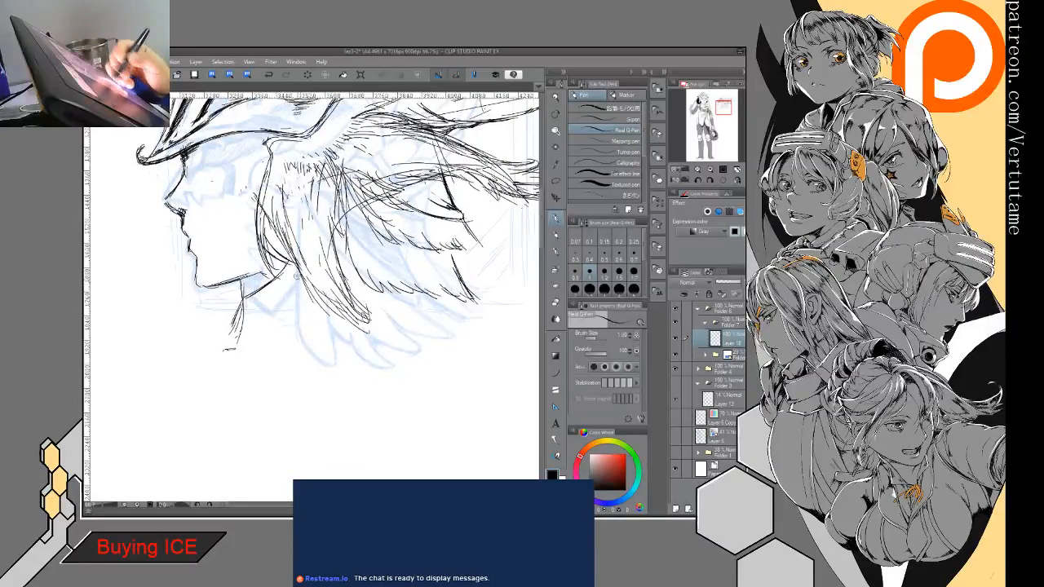
pyautogui.moveTo(297, 274)
pyautogui.mouseDown()
pyautogui.moveTo(237, 315)
pyautogui.moveTo(220, 349)
pyautogui.mouseUp()
pyautogui.moveTo(298, 295)
pyautogui.mouseDown()
pyautogui.moveTo(228, 337)
pyautogui.moveTo(262, 330)
pyautogui.mouseUp()
pyautogui.moveTo(270, 328); pyautogui.dragTo(274, 343)
pyautogui.moveTo(279, 326); pyautogui.dragTo(277, 338)
pyautogui.moveTo(391, 271); pyautogui.dragTo(346, 290)
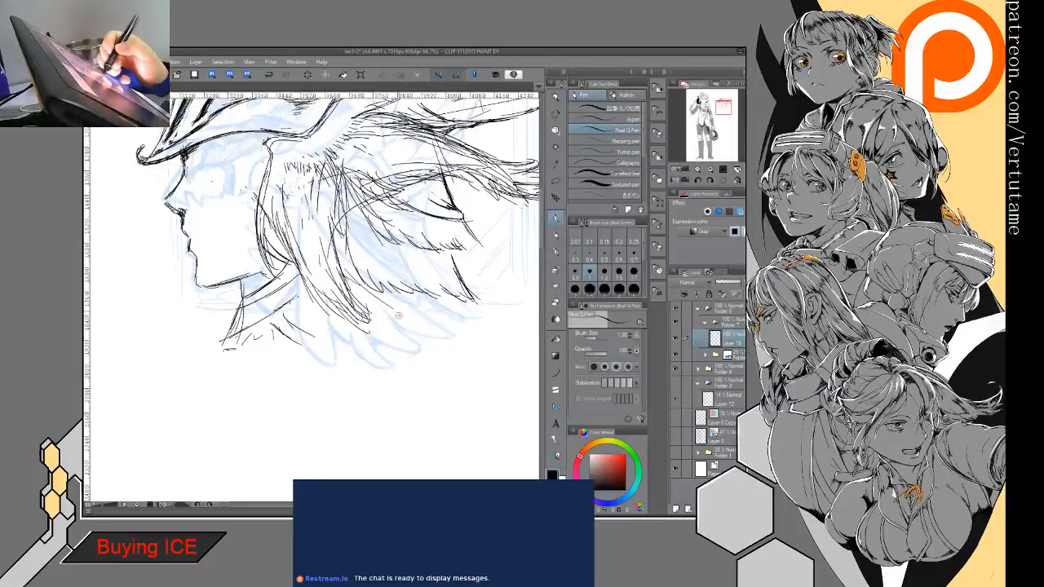
pyautogui.press('e')
pyautogui.moveTo(282, 274)
pyautogui.mouseDown()
pyautogui.moveTo(245, 314)
pyautogui.moveTo(251, 323)
pyautogui.moveTo(295, 300)
pyautogui.moveTo(261, 344)
pyautogui.mouseUp()
# - Hatch the neck, then outline the shoulder and its lower edge with long strands running down behind the neck
pyautogui.press('p')
pyautogui.moveTo(244, 298); pyautogui.dragTo(202, 319)
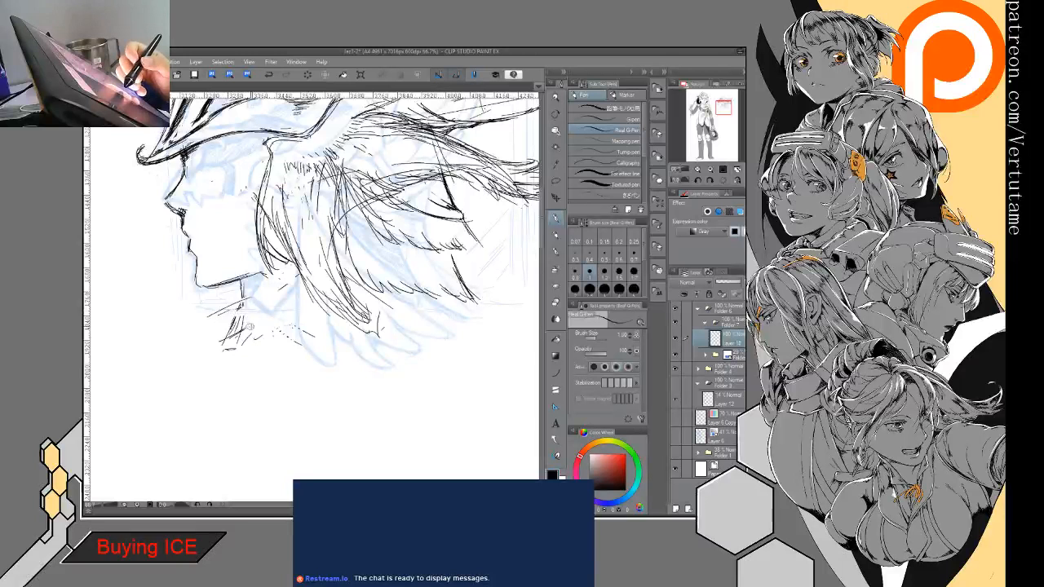
pyautogui.moveTo(305, 284)
pyautogui.mouseDown()
pyautogui.moveTo(247, 349)
pyautogui.moveTo(259, 349)
pyautogui.moveTo(220, 326)
pyautogui.mouseUp()
pyautogui.moveTo(255, 322)
pyautogui.mouseDown()
pyautogui.moveTo(199, 332)
pyautogui.moveTo(179, 384)
pyautogui.mouseUp()
pyautogui.moveTo(280, 307); pyautogui.dragTo(249, 368)
pyautogui.moveTo(309, 296); pyautogui.dragTo(269, 351)
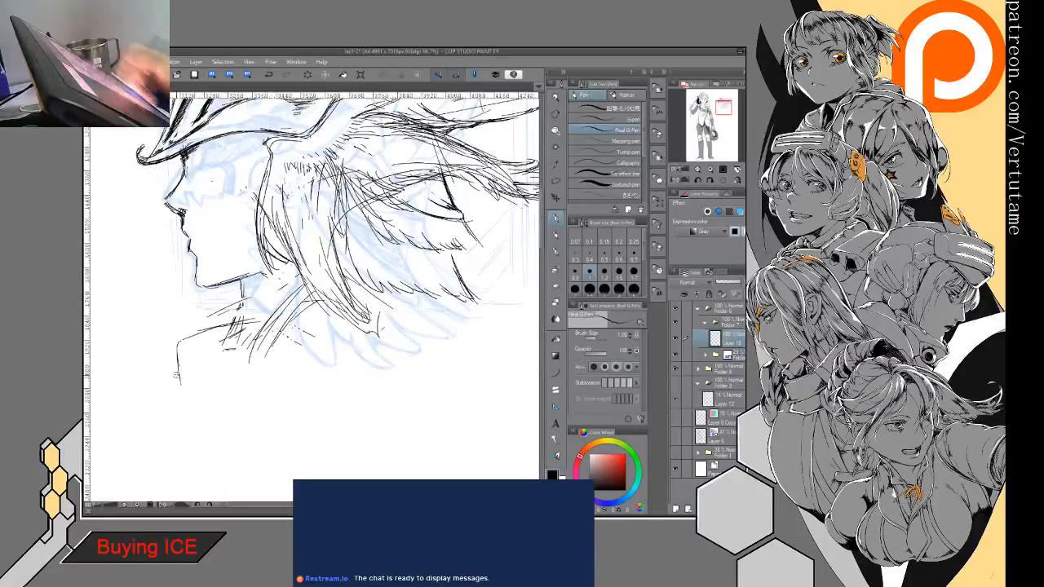
pyautogui.moveTo(177, 377); pyautogui.dragTo(295, 366)
pyautogui.scroll(3, 330, 353)
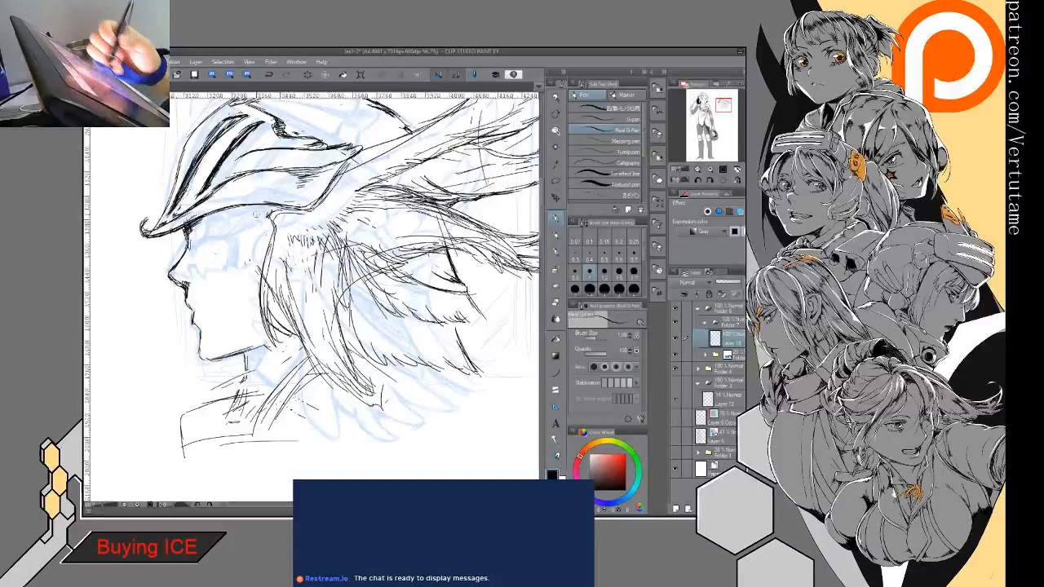
# - Draw the curved lower edge of an eye mask beneath the brim and hide the blue sketch folder
pyautogui.moveTo(203, 252); pyautogui.dragTo(275, 227)
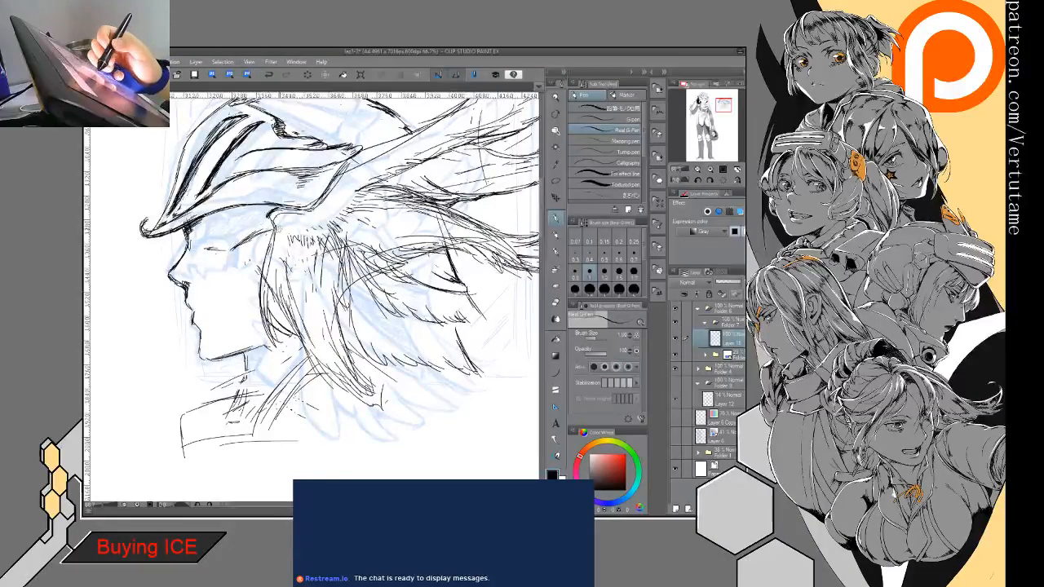
pyautogui.moveTo(188, 242); pyautogui.dragTo(229, 250)
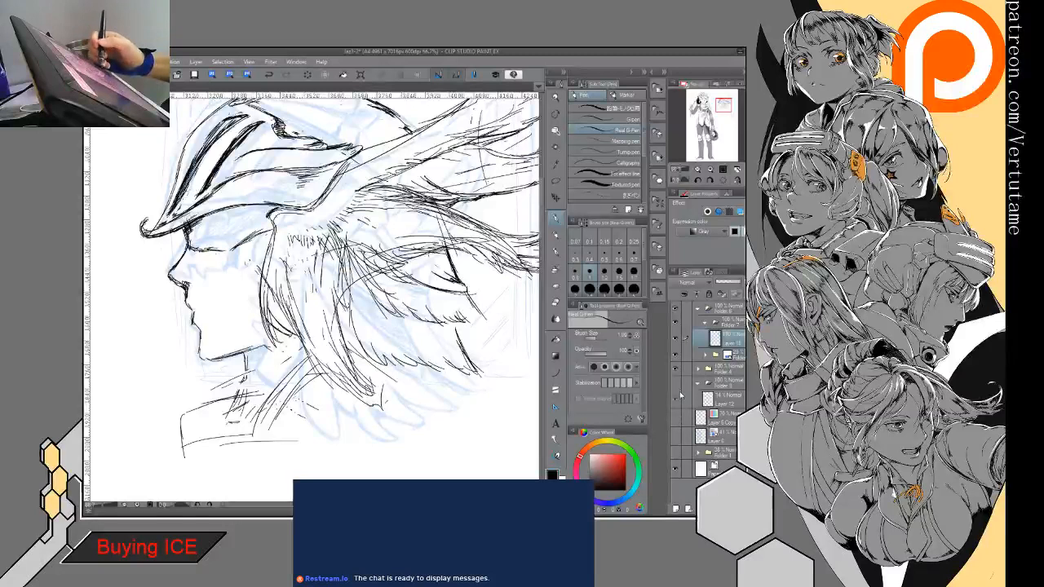
pyautogui.click(677, 353)
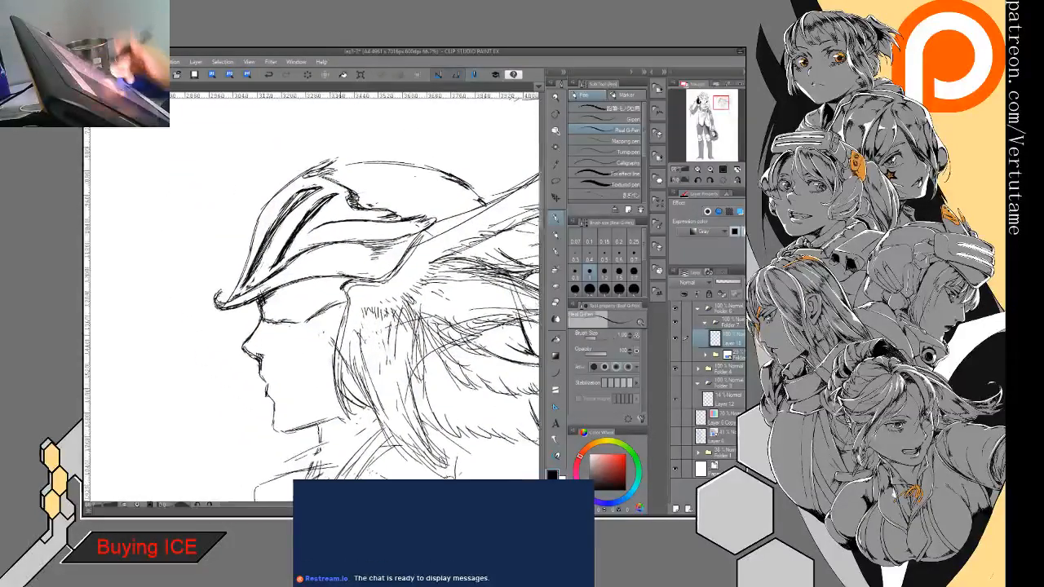
pyautogui.moveTo(300, 323); pyautogui.dragTo(346, 300)
# - Fill the eye mask area with black and thicken the profile line along the nose, lips and chin
pyautogui.press('g')
pyautogui.click(313, 299)
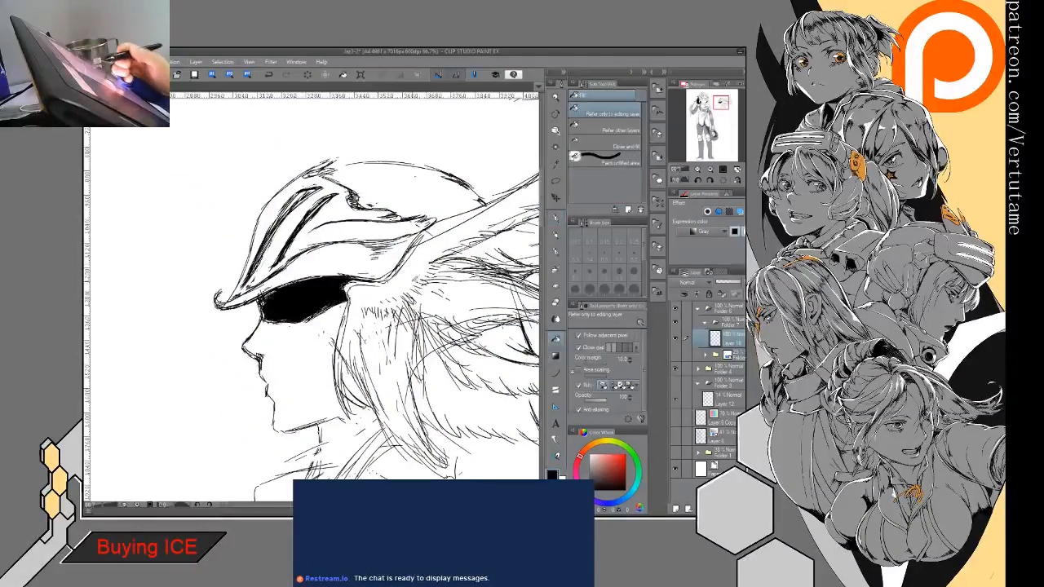
pyautogui.press('p')
pyautogui.moveTo(260, 305); pyautogui.dragTo(277, 309)
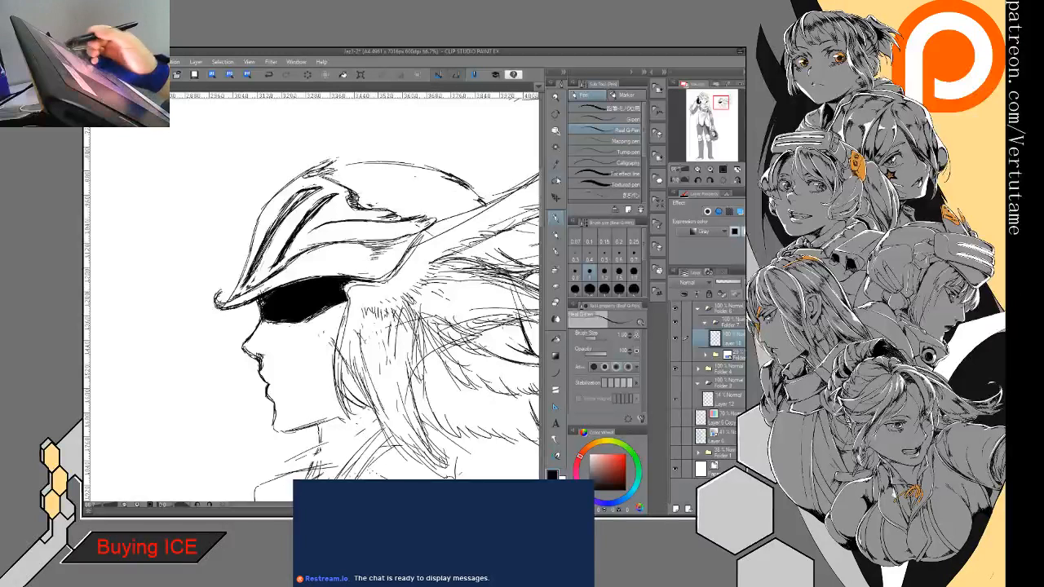
# - Delete the black eye mask with a lasso selection and erase its remnants along the underside of the brim
pyautogui.press('m')
pyautogui.moveTo(269, 326)
pyautogui.mouseDown()
pyautogui.moveTo(346, 310)
pyautogui.moveTo(306, 277)
pyautogui.moveTo(262, 295)
pyautogui.mouseUp()
pyautogui.press('Delete')
pyautogui.hotkey('ctrl', 'd')
pyautogui.press('e')
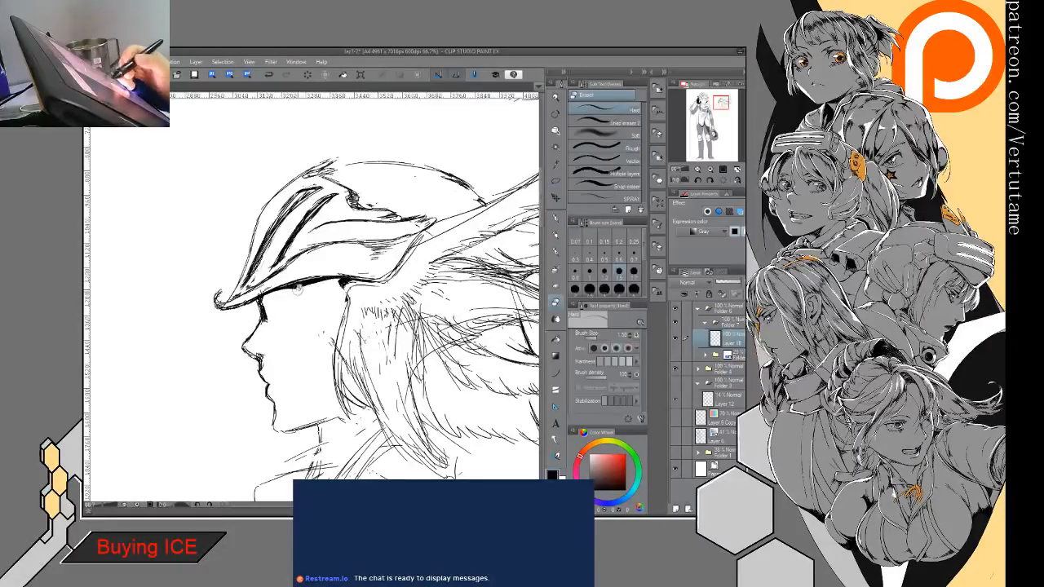
pyautogui.moveTo(266, 301); pyautogui.dragTo(264, 318)
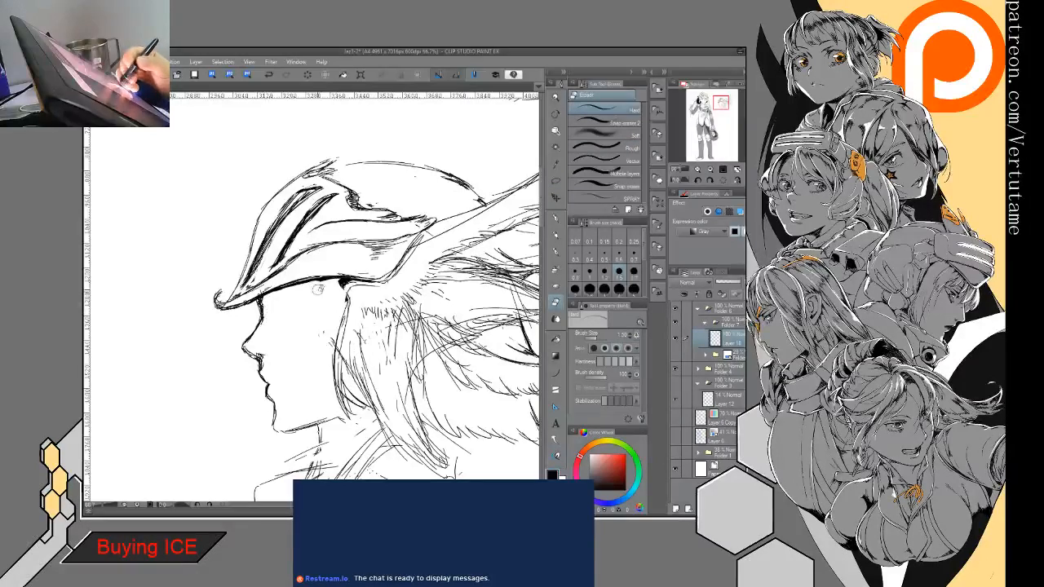
pyautogui.moveTo(343, 283); pyautogui.dragTo(348, 285)
# - Darken the jaw's underside and the front edge of the side feathers, and add dark strokes on the neck
pyautogui.moveTo(347, 286); pyautogui.dragTo(338, 347)
pyautogui.moveTo(328, 415)
pyautogui.mouseDown()
pyautogui.moveTo(314, 425)
pyautogui.moveTo(323, 465)
pyautogui.mouseUp()
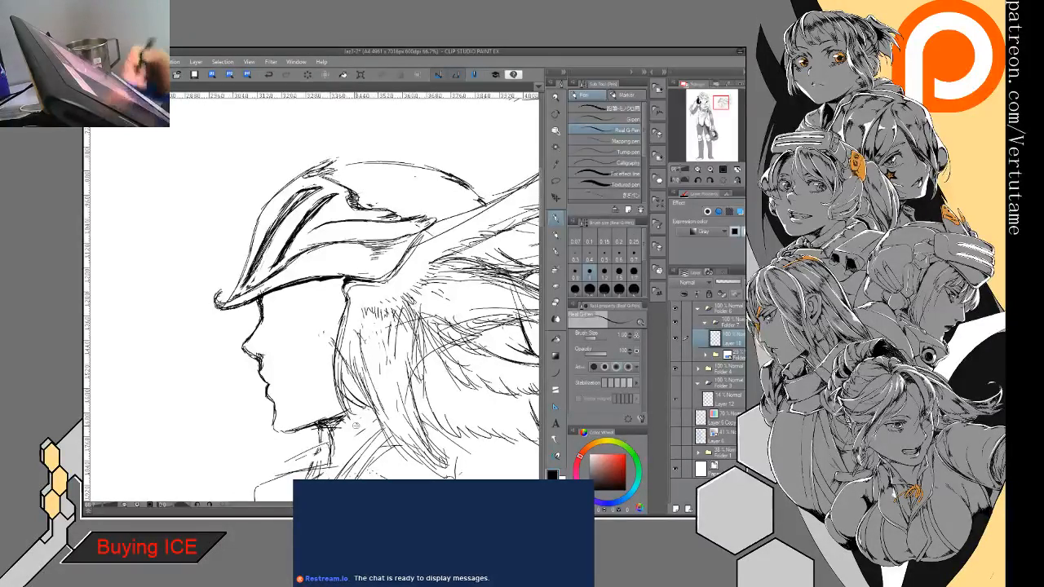
pyautogui.moveTo(356, 425); pyautogui.dragTo(346, 350)
# - Lasso the shoulder sketch below the neck, delete it, and clear the selection
pyautogui.press('m')
pyautogui.moveTo(225, 433)
pyautogui.mouseDown()
pyautogui.moveTo(272, 391)
pyautogui.moveTo(369, 352)
pyautogui.moveTo(225, 444)
pyautogui.mouseUp()
pyautogui.press('Delete')
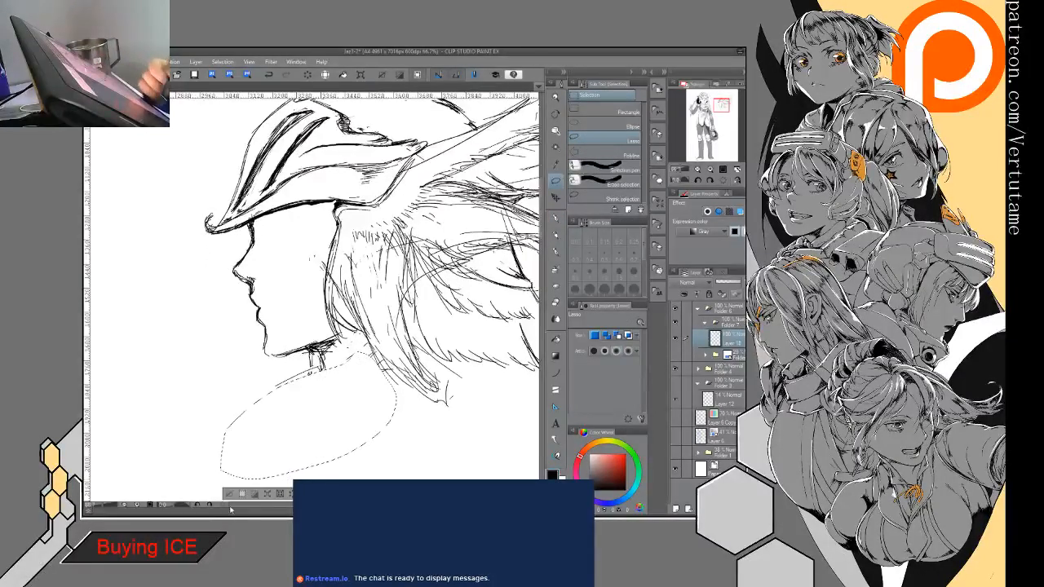
pyautogui.click(231, 496)
# - Draw small curled hair strands hanging beneath the helmet's brim, across the forehead and eye area
pyautogui.press('p')
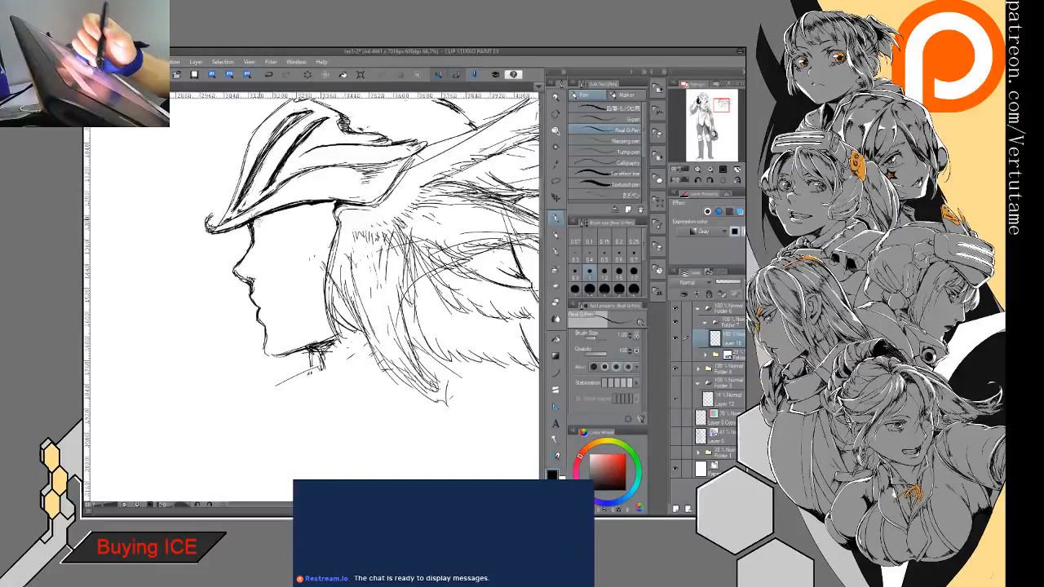
pyautogui.moveTo(259, 217)
pyautogui.mouseDown()
pyautogui.moveTo(262, 245)
pyautogui.moveTo(274, 250)
pyautogui.mouseUp()
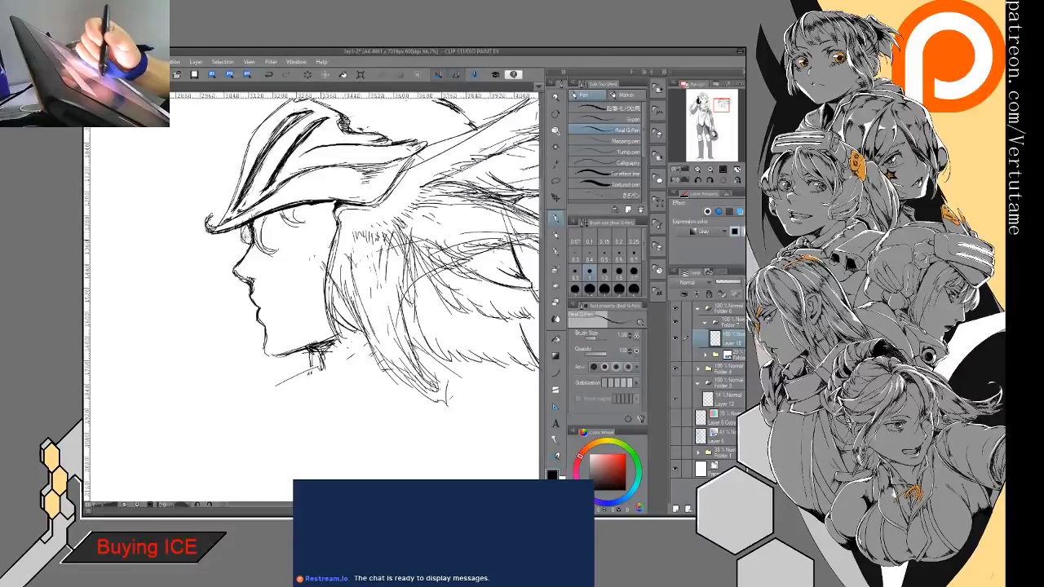
pyautogui.moveTo(287, 210); pyautogui.dragTo(333, 231)
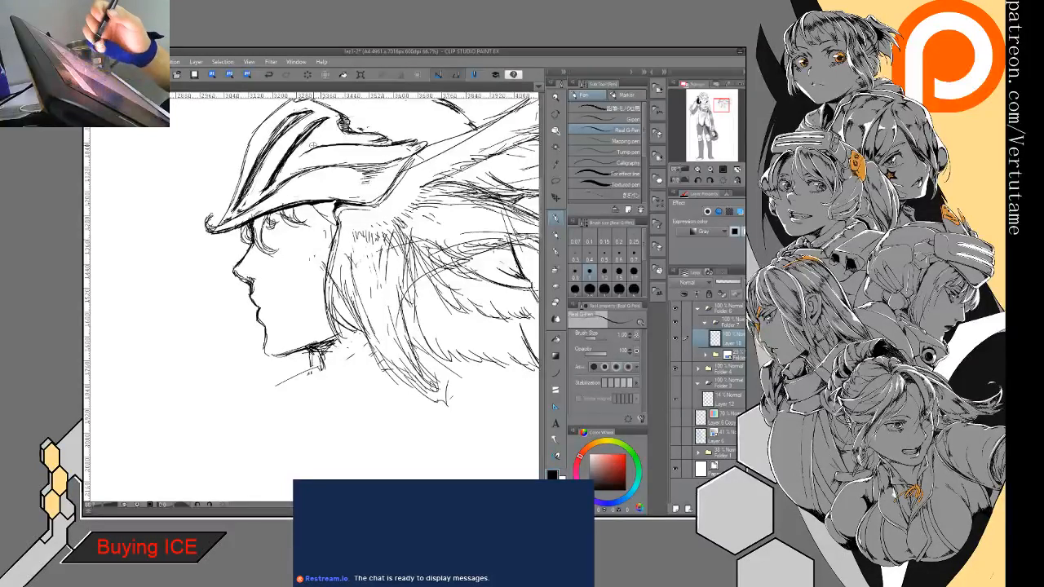
# - Extend the neck downward with a pen stroke, add a straight line below the chin, and check the head in a mirrored view
pyautogui.moveTo(315, 343); pyautogui.dragTo(324, 396)
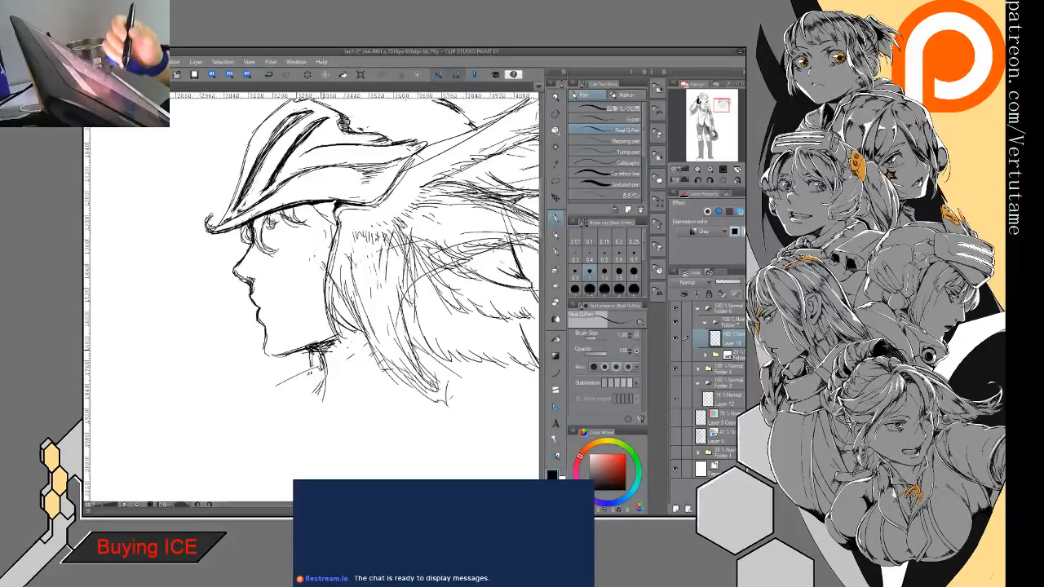
pyautogui.moveTo(226, 431)
pyautogui.mouseDown()
pyautogui.moveTo(225, 354)
pyautogui.moveTo(295, 370)
pyautogui.mouseUp()
pyautogui.hotkey('ctrl', '-')
pyautogui.hotkey('ctrl', '-')
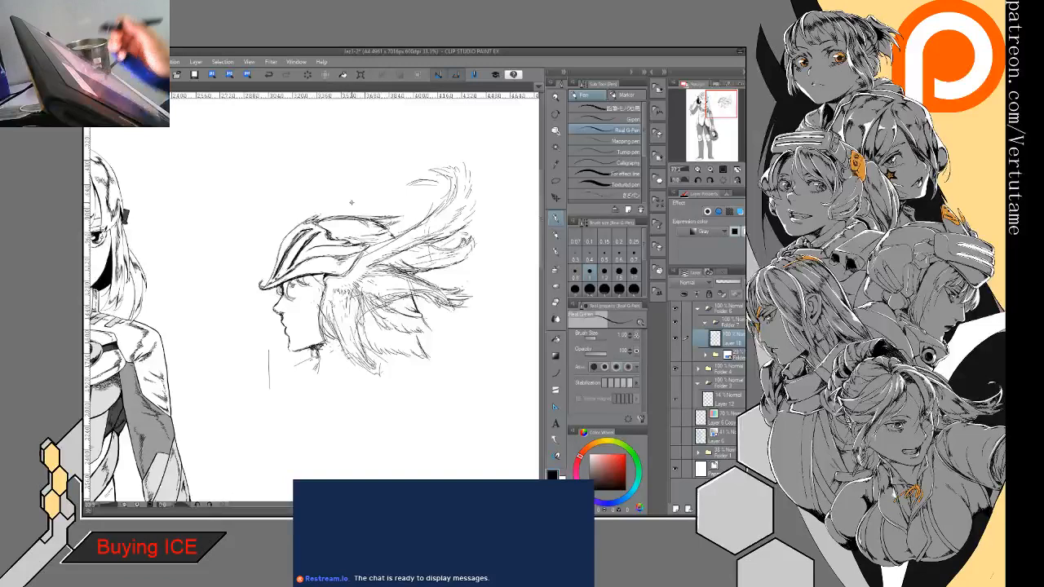
pyautogui.press('h')
pyautogui.press('e')
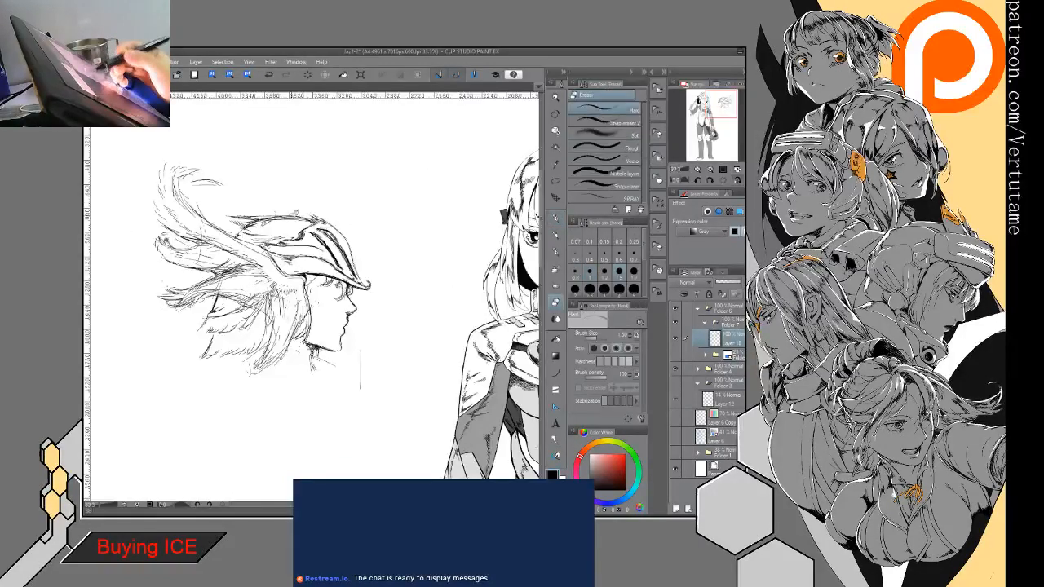
pyautogui.press('h')
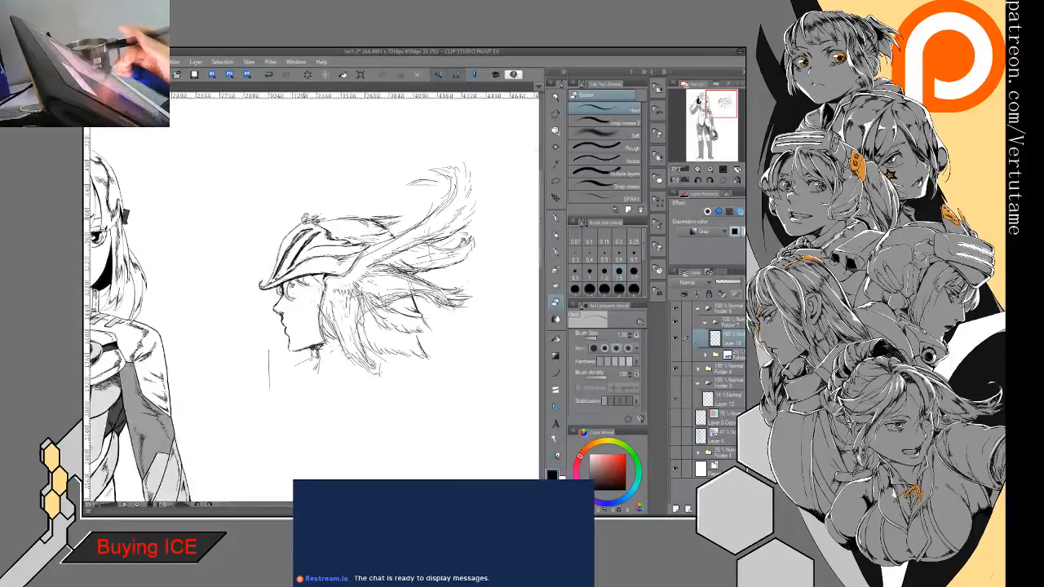
# - Redraw the small wing on top of the helmet with a darker outline and jagged feather tips at its rear end
pyautogui.moveTo(367, 244); pyautogui.dragTo(306, 195)
pyautogui.moveTo(318, 261); pyautogui.dragTo(392, 261)
pyautogui.moveTo(215, 212)
pyautogui.mouseDown()
pyautogui.moveTo(218, 223)
pyautogui.moveTo(339, 121)
pyautogui.mouseUp()
pyautogui.press('p')
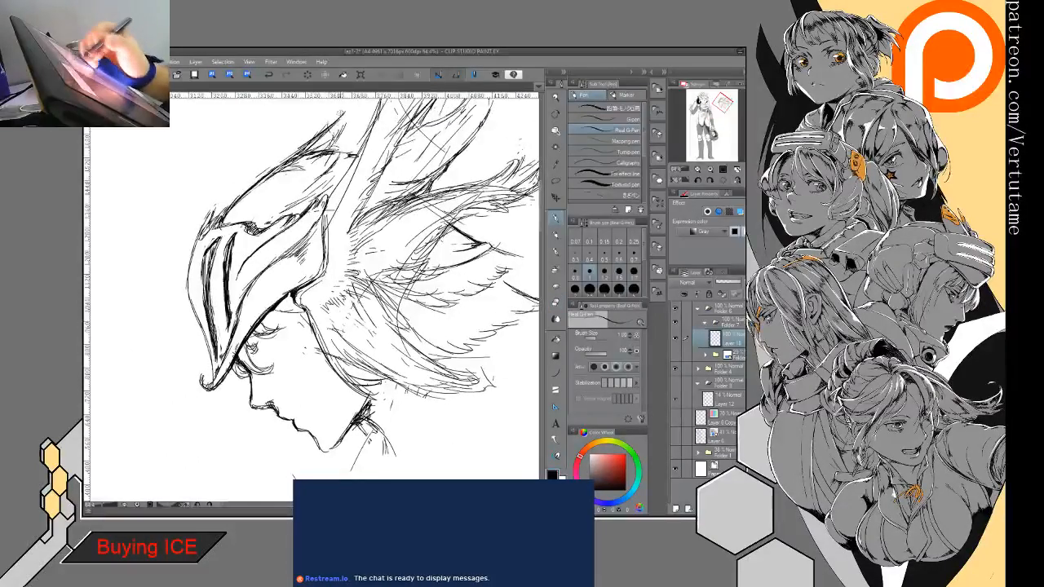
pyautogui.moveTo(269, 171)
pyautogui.mouseDown()
pyautogui.moveTo(345, 114)
pyautogui.moveTo(318, 177)
pyautogui.moveTo(279, 203)
pyautogui.mouseUp()
pyautogui.press('e')
pyautogui.moveTo(296, 162)
pyautogui.mouseDown()
pyautogui.moveTo(336, 145)
pyautogui.moveTo(299, 210)
pyautogui.moveTo(334, 163)
pyautogui.moveTo(319, 199)
pyautogui.mouseUp()
pyautogui.press('p')
pyautogui.press('e')
pyautogui.press('p')
pyautogui.moveTo(335, 184); pyautogui.dragTo(286, 217)
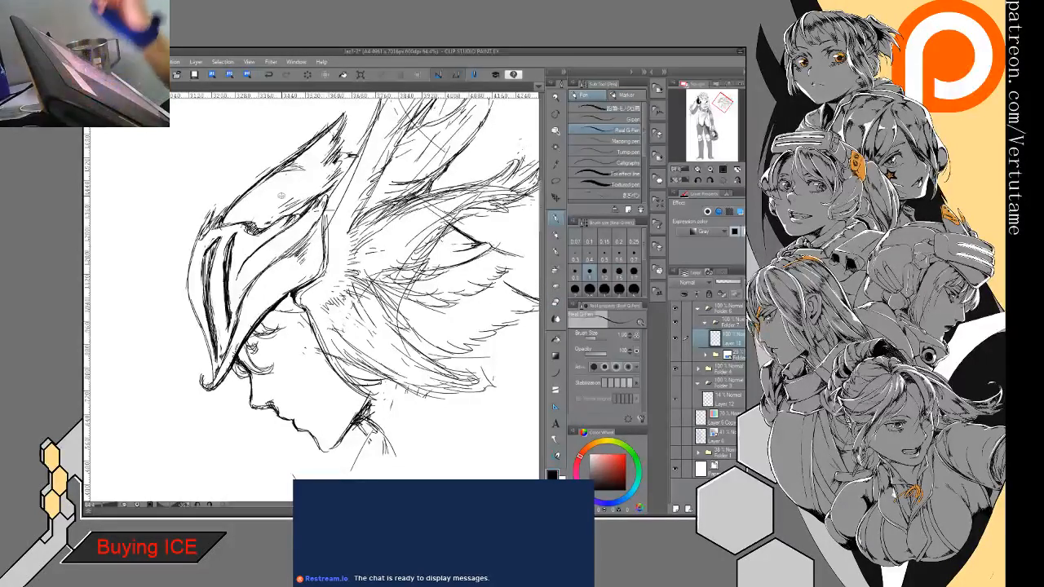
# - Carve separate feather tips into the rear end of the small top wing by alternately erasing and inking
pyautogui.moveTo(344, 122); pyautogui.dragTo(408, 288)
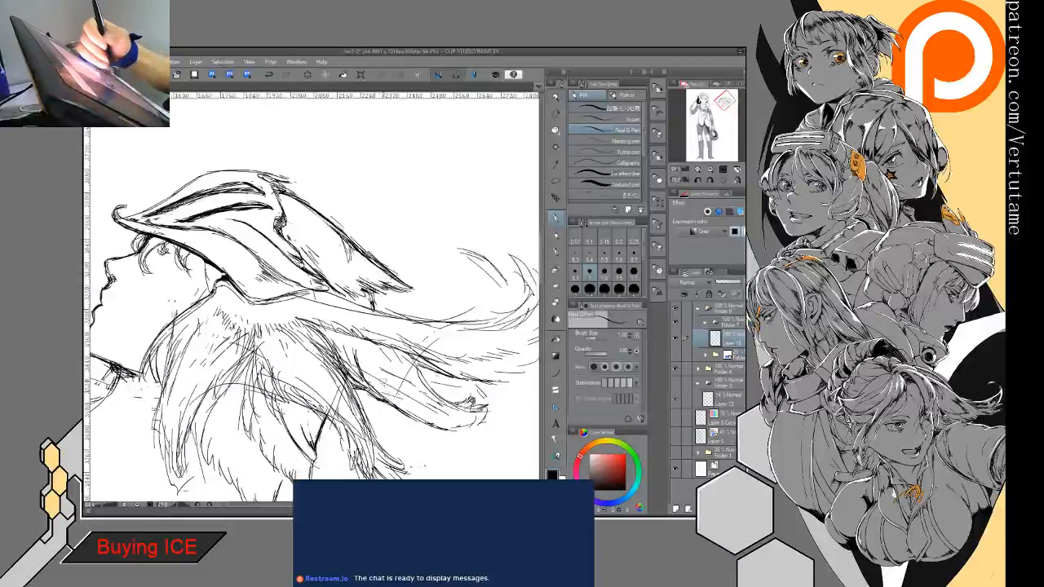
pyautogui.moveTo(380, 355)
pyautogui.mouseDown()
pyautogui.moveTo(370, 409)
pyautogui.moveTo(312, 429)
pyautogui.moveTo(444, 324)
pyautogui.mouseUp()
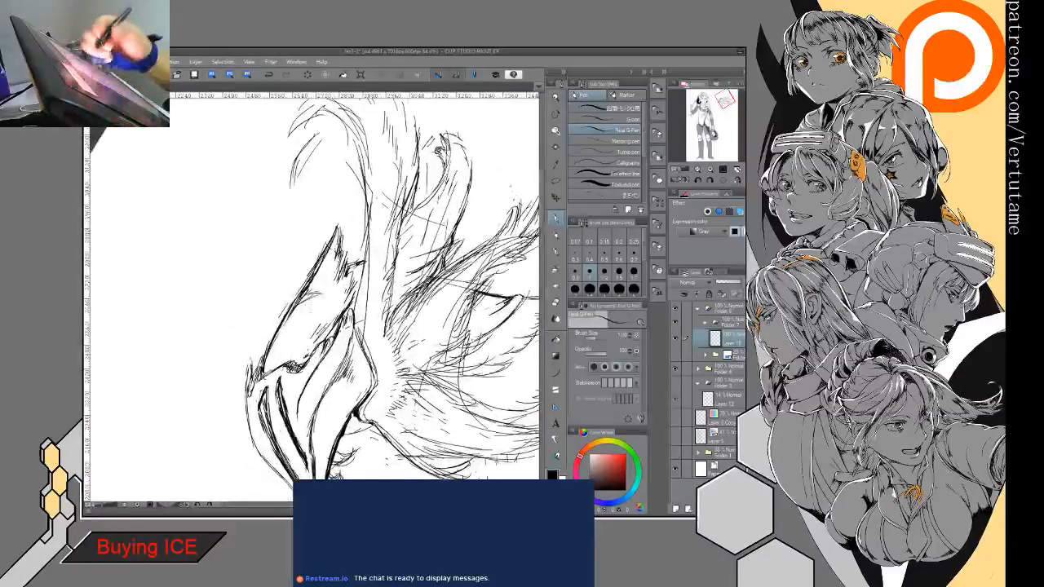
pyautogui.press('e')
pyautogui.moveTo(340, 235); pyautogui.dragTo(336, 267)
pyautogui.press('p')
pyautogui.press('e')
pyautogui.press('p')
pyautogui.press('e')
pyautogui.press('p')
pyautogui.press('e')
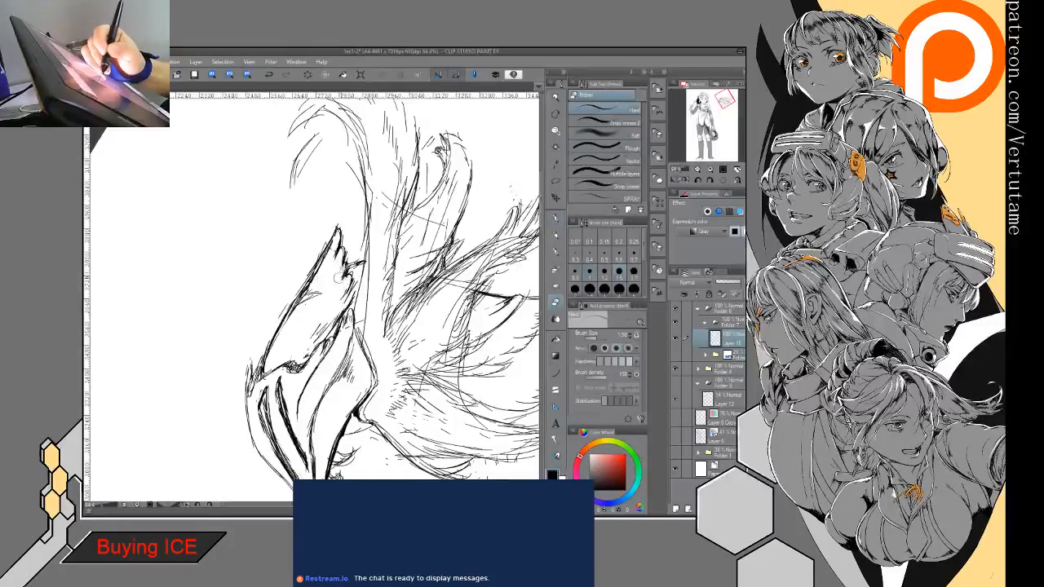
pyautogui.press('p')
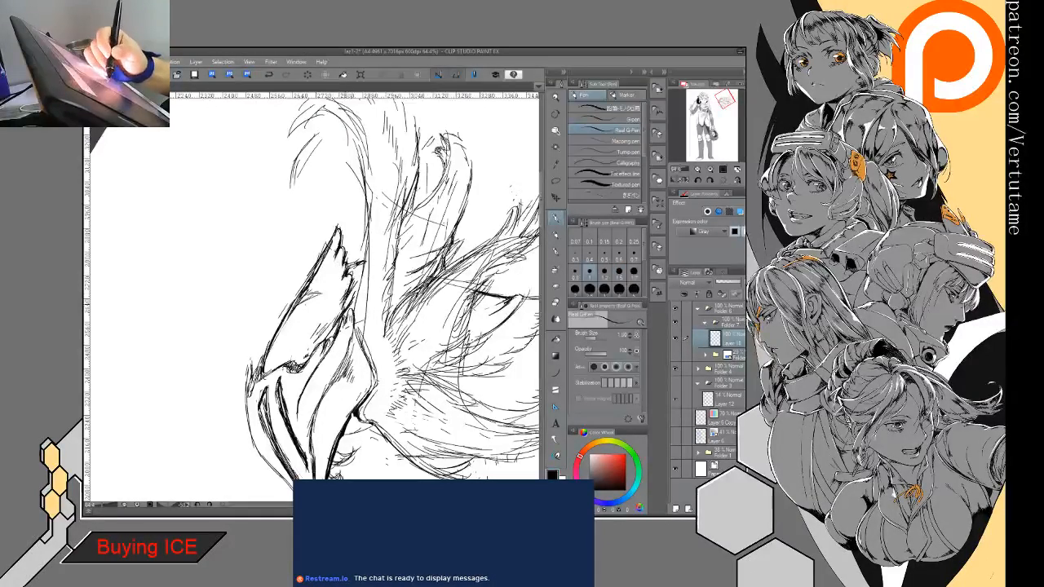
pyautogui.press('e')
pyautogui.moveTo(352, 292)
pyautogui.mouseDown()
pyautogui.moveTo(336, 307)
pyautogui.moveTo(344, 312)
pyautogui.mouseUp()
pyautogui.press('p')
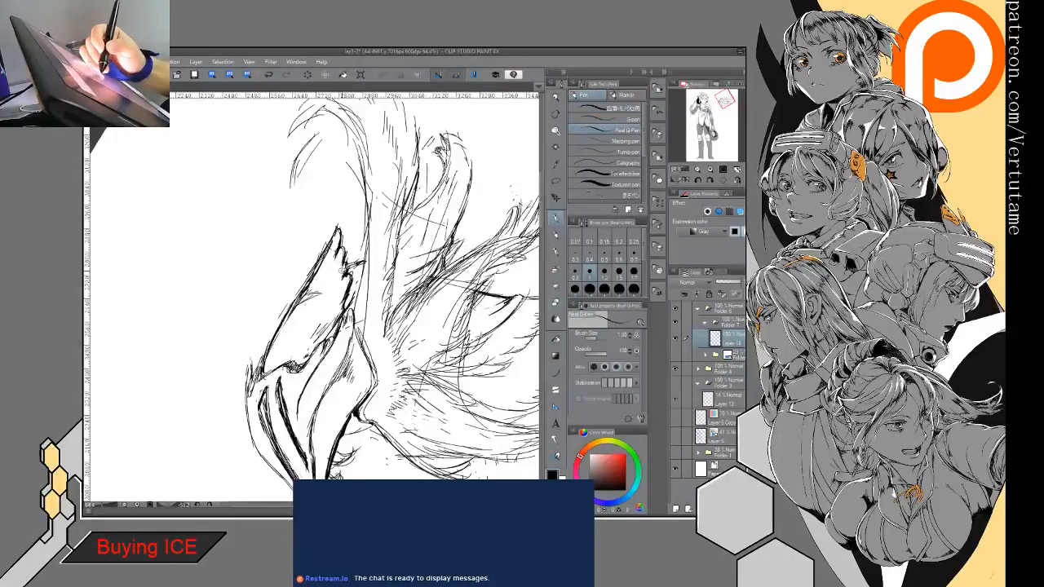
# - Trim the pointed tip of the small top wing and thin its outer edge with the eraser
pyautogui.press('e')
pyautogui.press('p')
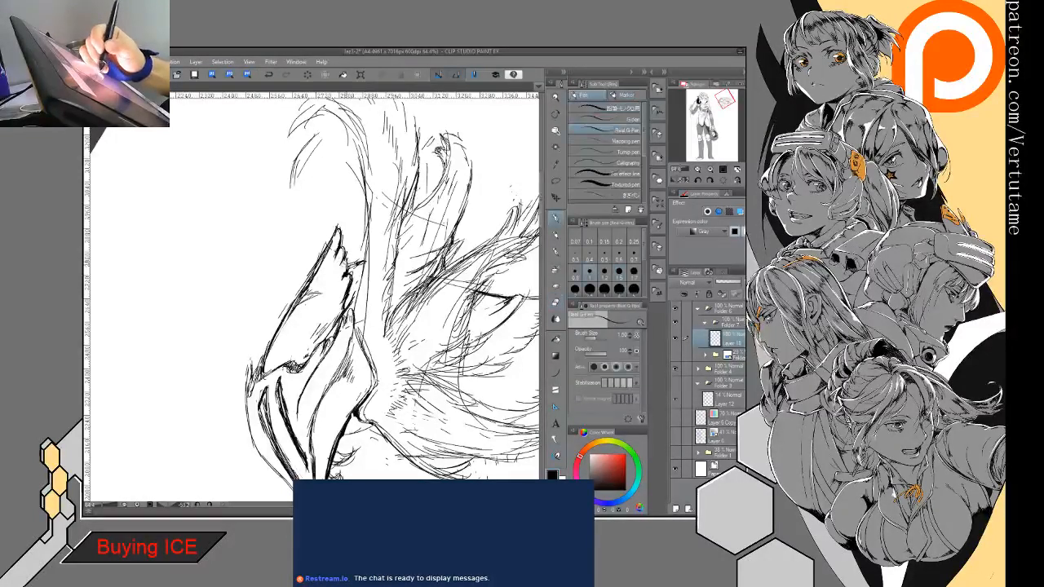
pyautogui.press('e')
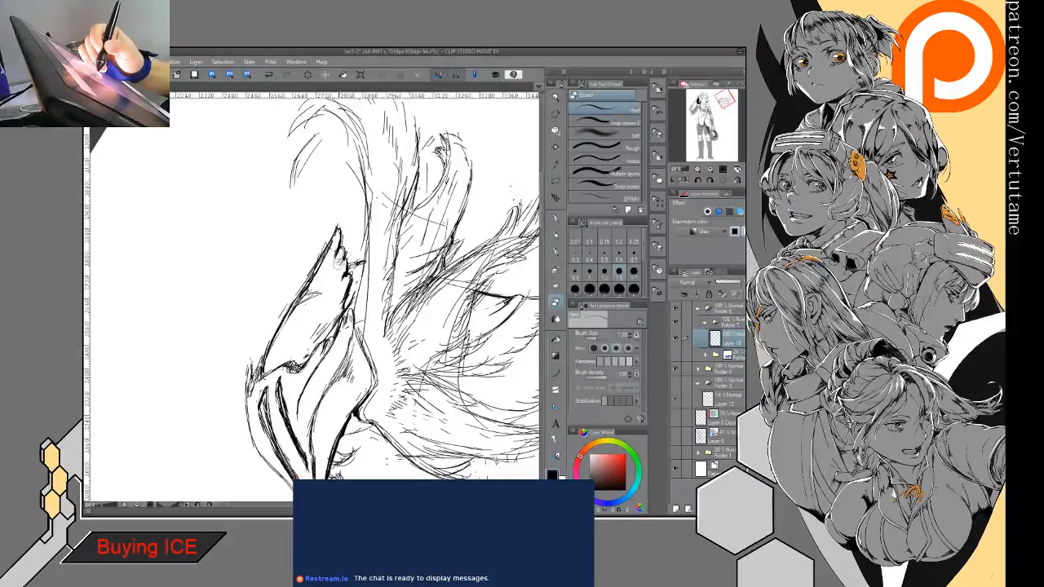
pyautogui.press('p')
pyautogui.press('e')
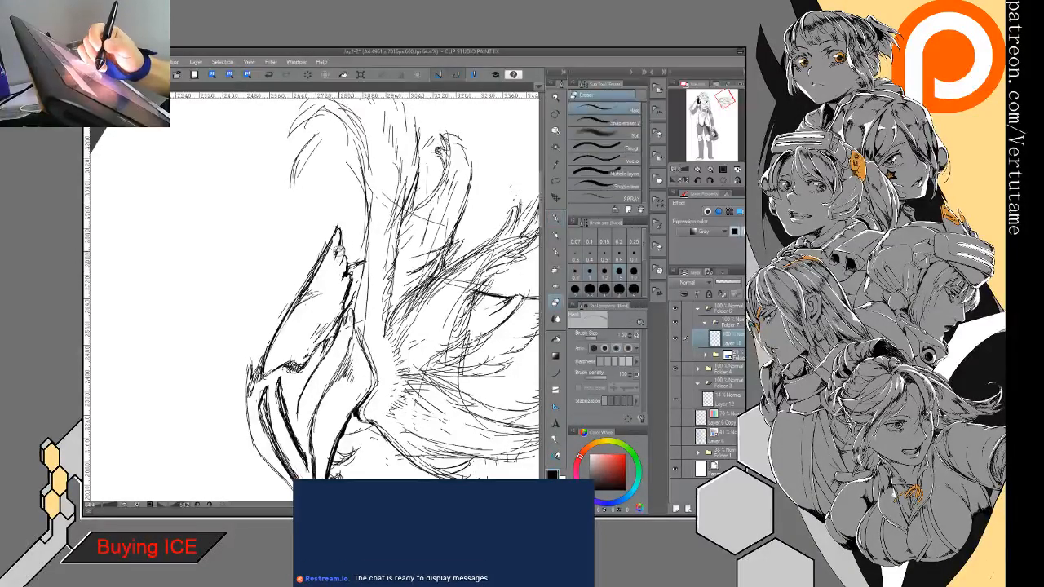
pyautogui.press('p')
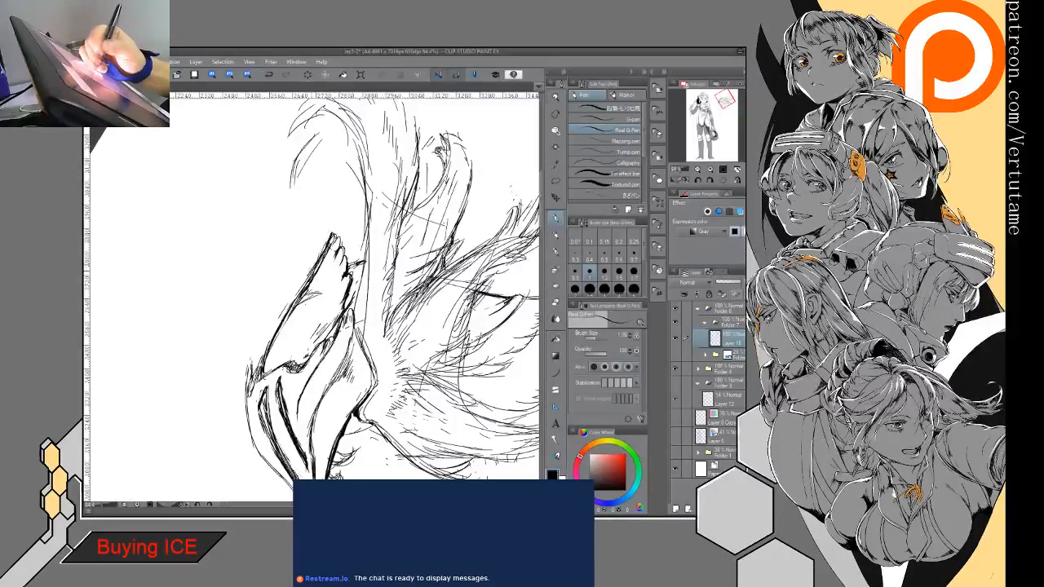
pyautogui.press('e')
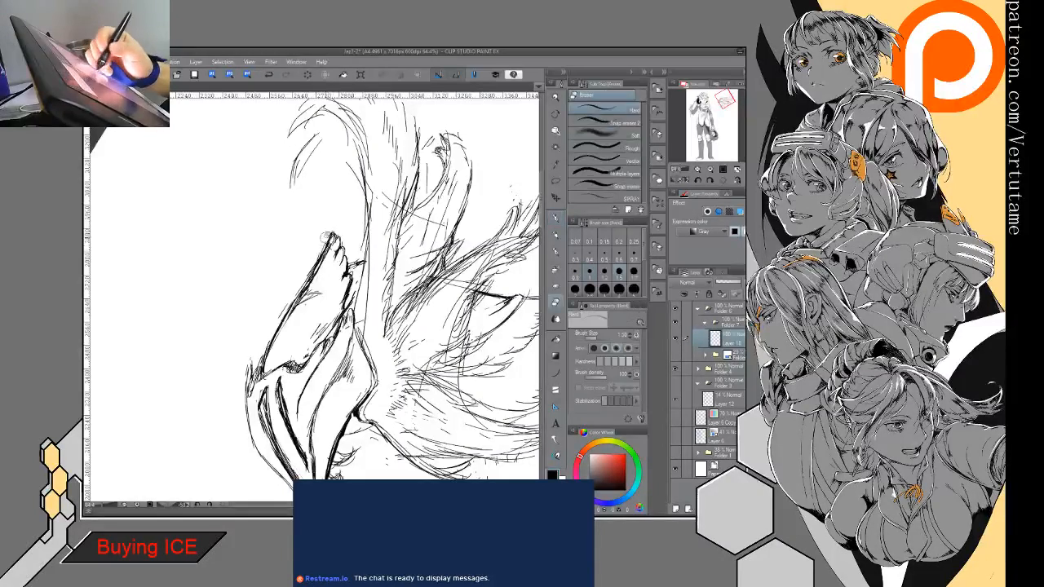
pyautogui.moveTo(308, 267)
pyautogui.mouseDown()
pyautogui.moveTo(293, 290)
pyautogui.moveTo(314, 271)
pyautogui.moveTo(301, 297)
pyautogui.moveTo(318, 285)
pyautogui.moveTo(293, 302)
pyautogui.moveTo(300, 296)
pyautogui.moveTo(269, 350)
pyautogui.mouseUp()
pyautogui.press('p')
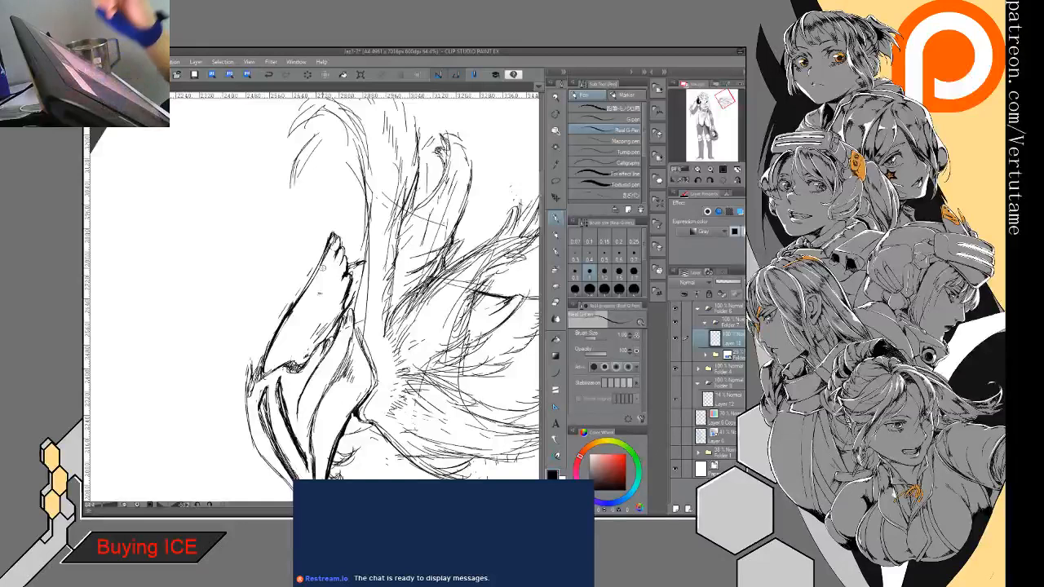
# - Draw curved inner feather lines inside the small top wing of the helmet
pyautogui.moveTo(358, 417); pyautogui.dragTo(173, 351)
pyautogui.moveTo(330, 259)
pyautogui.mouseDown()
pyautogui.moveTo(314, 300)
pyautogui.moveTo(358, 190)
pyautogui.moveTo(296, 219)
pyautogui.moveTo(317, 210)
pyautogui.moveTo(292, 238)
pyautogui.mouseUp()
pyautogui.moveTo(305, 223); pyautogui.dragTo(272, 246)
pyautogui.moveTo(285, 235); pyautogui.dragTo(271, 251)
pyautogui.moveTo(280, 235); pyautogui.dragTo(276, 249)
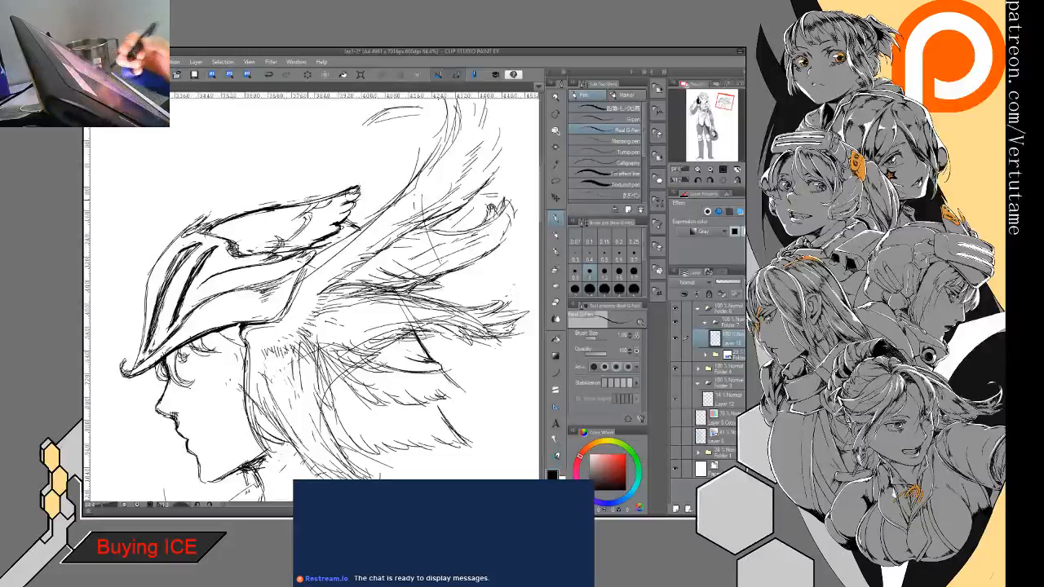
# - Darken the gap between the middle feathers and add overlapping feather strokes along the lower rear of the large wing
pyautogui.moveTo(367, 326)
pyautogui.mouseDown()
pyautogui.moveTo(322, 262)
pyautogui.moveTo(329, 288)
pyautogui.moveTo(352, 277)
pyautogui.moveTo(350, 287)
pyautogui.mouseUp()
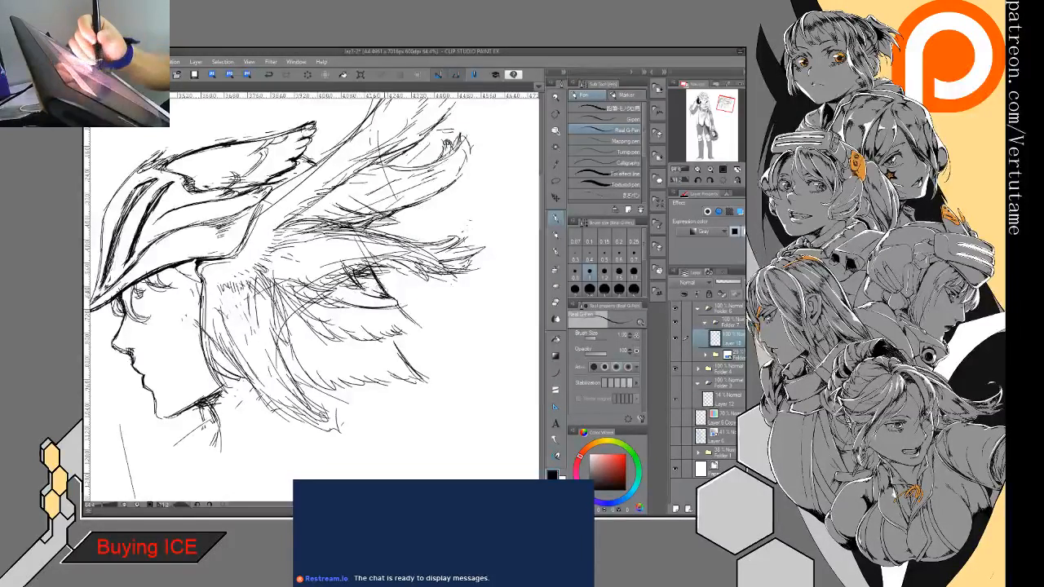
pyautogui.moveTo(369, 273); pyautogui.dragTo(313, 334)
pyautogui.moveTo(374, 308)
pyautogui.mouseDown()
pyautogui.moveTo(334, 338)
pyautogui.moveTo(348, 319)
pyautogui.mouseUp()
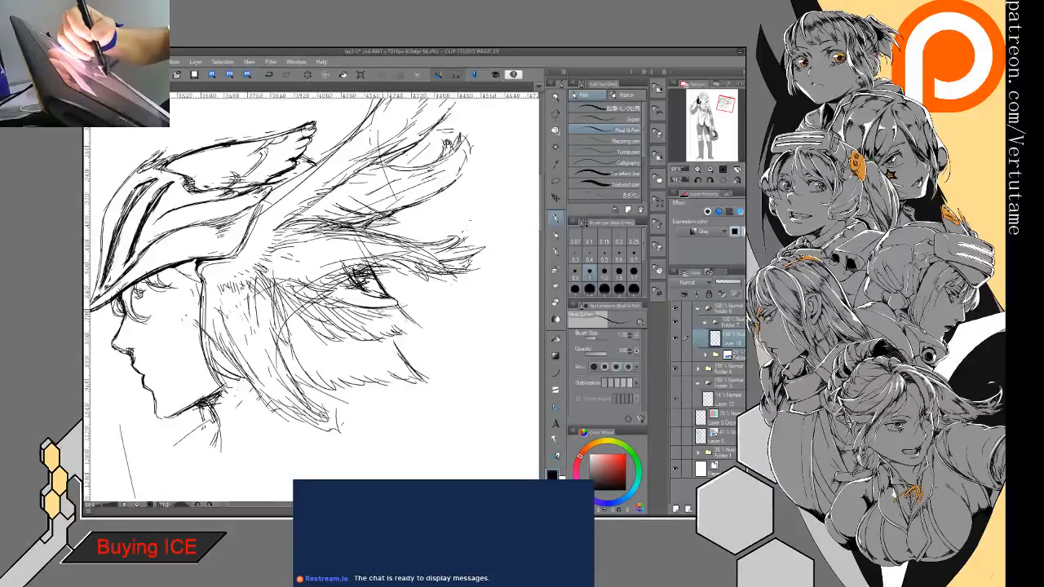
pyautogui.moveTo(418, 311); pyautogui.dragTo(380, 325)
pyautogui.moveTo(408, 314)
pyautogui.mouseDown()
pyautogui.moveTo(351, 327)
pyautogui.moveTo(301, 370)
pyautogui.moveTo(297, 391)
pyautogui.mouseUp()
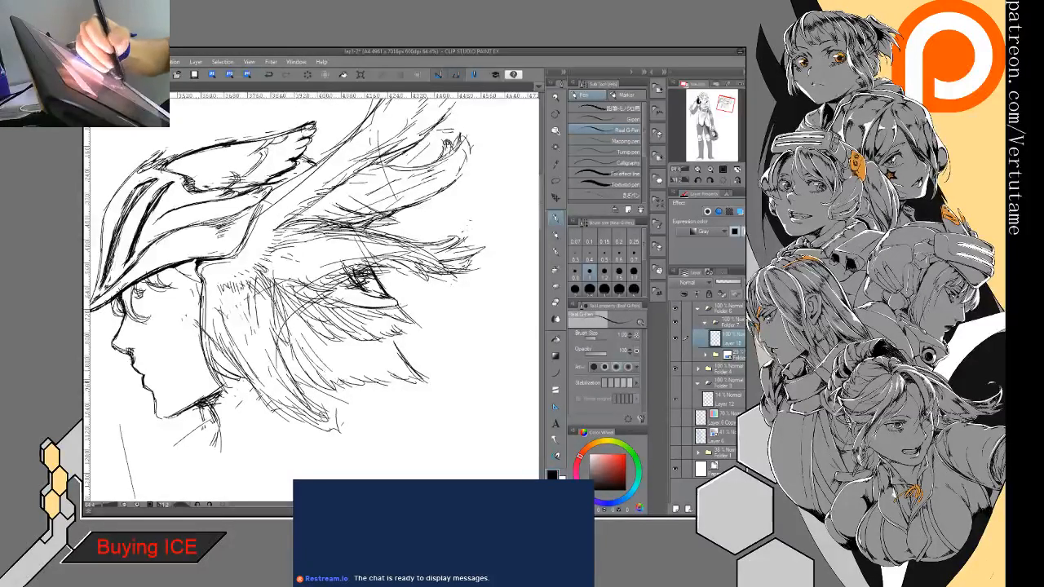
pyautogui.moveTo(364, 359); pyautogui.dragTo(321, 383)
pyautogui.moveTo(399, 352)
pyautogui.mouseDown()
pyautogui.moveTo(362, 373)
pyautogui.moveTo(377, 375)
pyautogui.mouseUp()
pyautogui.moveTo(394, 341); pyautogui.dragTo(422, 370)
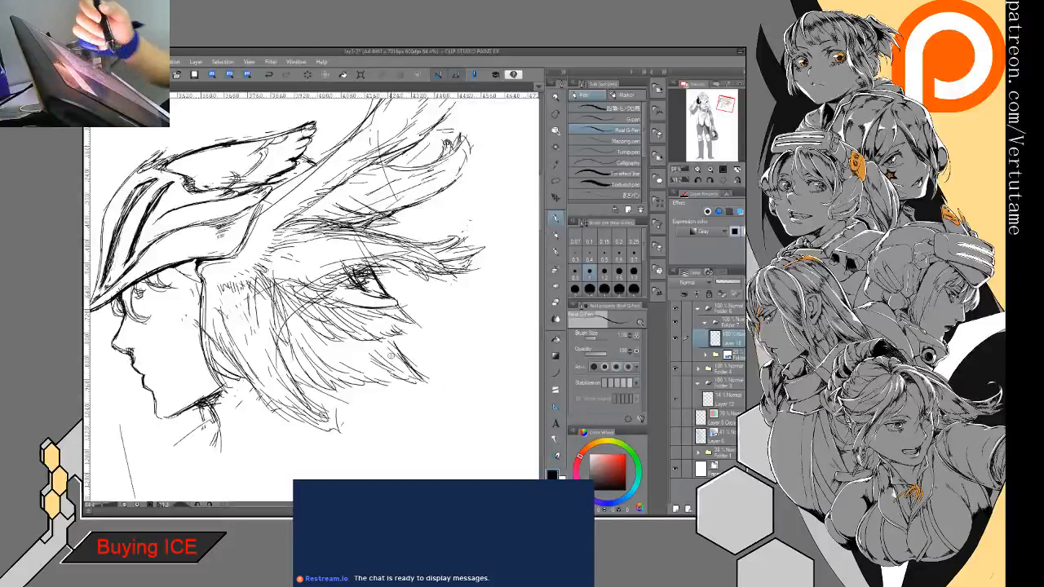
# - Ink long strokes down the front feathers beside the face to separate and darken the hanging plumes
pyautogui.moveTo(273, 280); pyautogui.dragTo(289, 344)
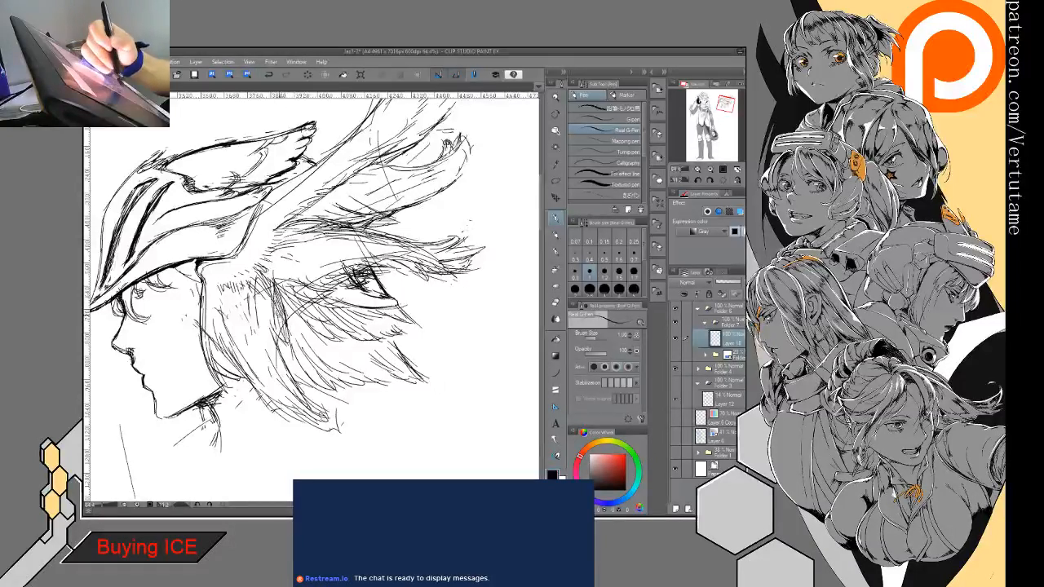
pyautogui.moveTo(276, 309); pyautogui.dragTo(295, 377)
pyautogui.moveTo(280, 336); pyautogui.dragTo(309, 394)
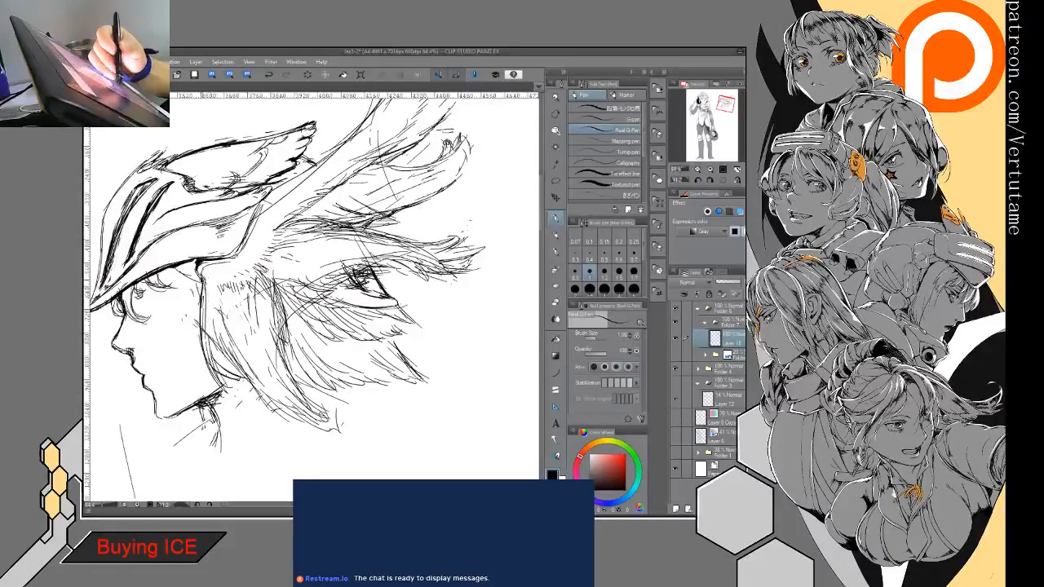
pyautogui.moveTo(202, 286)
pyautogui.mouseDown()
pyautogui.moveTo(206, 356)
pyautogui.moveTo(248, 390)
pyautogui.moveTo(318, 415)
pyautogui.mouseUp()
pyautogui.moveTo(236, 314); pyautogui.dragTo(310, 400)
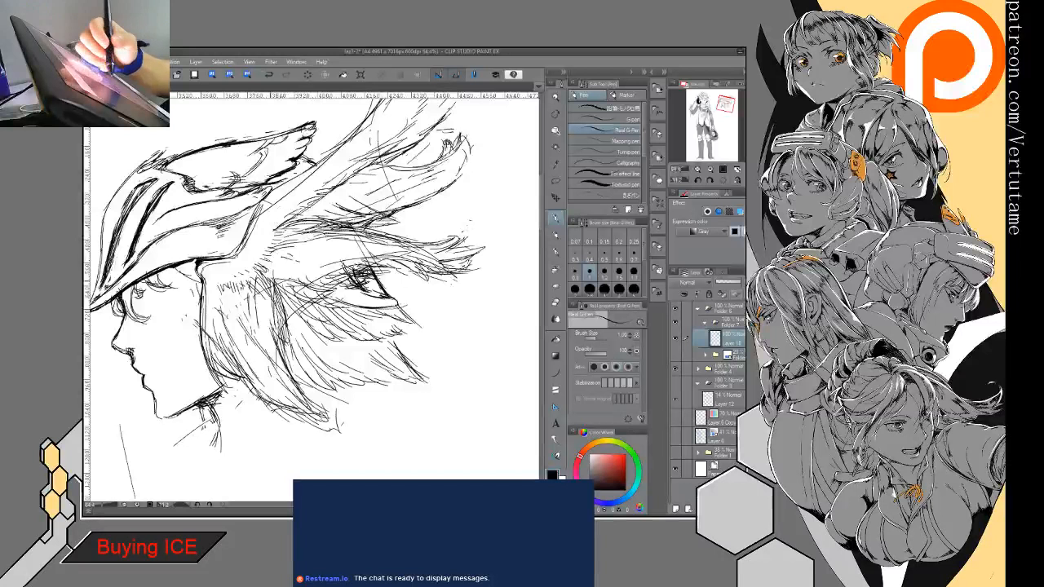
# - Erase excess lines within the front feathers and behind the jaw, and re-ink the plume's front edge in a bolder line
pyautogui.press('e')
pyautogui.moveTo(282, 349)
pyautogui.mouseDown()
pyautogui.moveTo(275, 290)
pyautogui.moveTo(287, 320)
pyautogui.moveTo(248, 270)
pyautogui.mouseUp()
pyautogui.press('p')
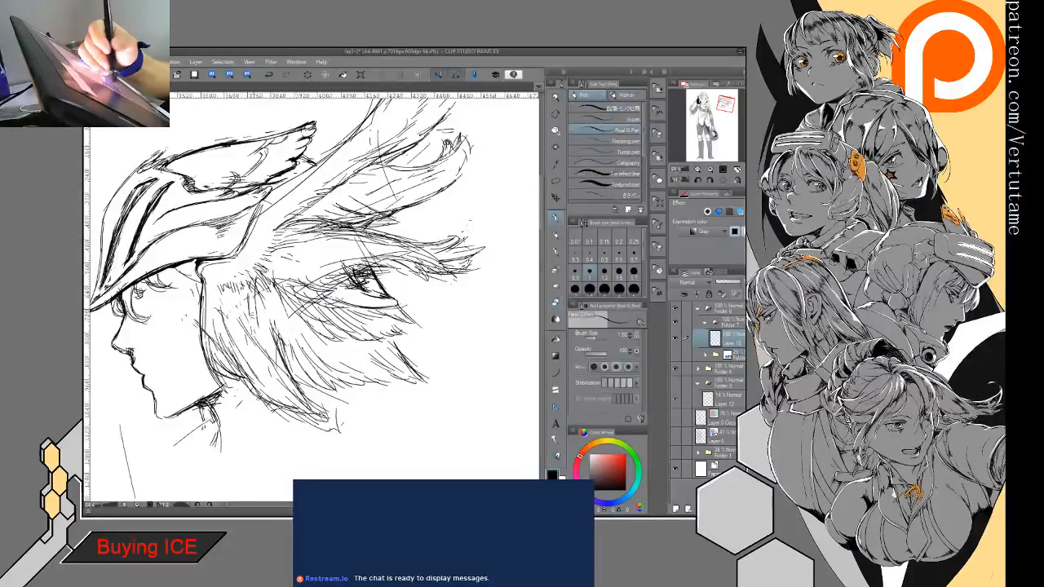
pyautogui.press('e')
pyautogui.moveTo(199, 308)
pyautogui.mouseDown()
pyautogui.moveTo(210, 367)
pyautogui.moveTo(199, 322)
pyautogui.moveTo(221, 375)
pyautogui.moveTo(244, 384)
pyautogui.mouseUp()
pyautogui.press('p')
pyautogui.moveTo(204, 277)
pyautogui.mouseDown()
pyautogui.moveTo(205, 348)
pyautogui.moveTo(256, 394)
pyautogui.mouseUp()
pyautogui.press('e')
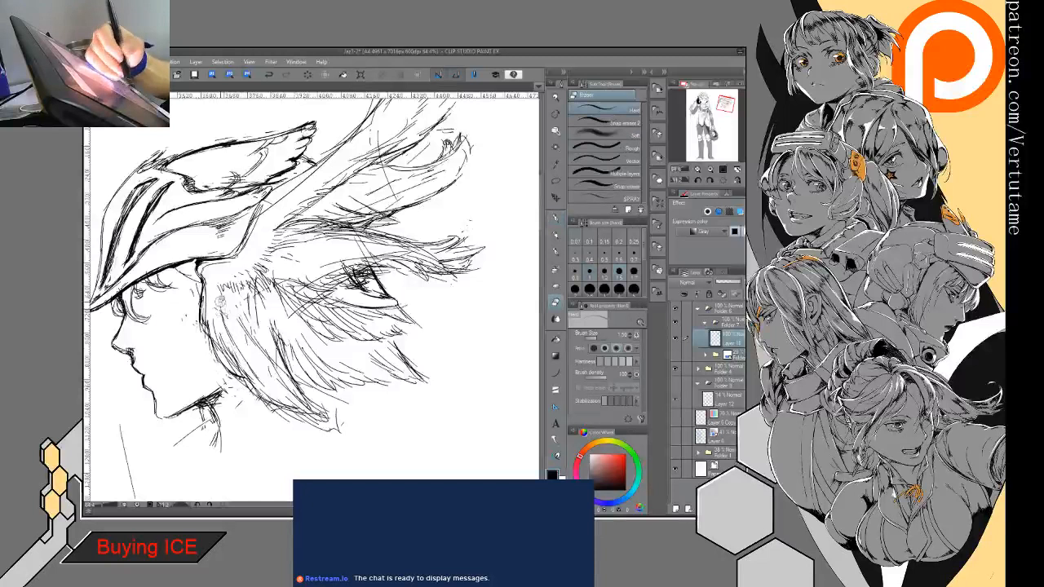
pyautogui.moveTo(217, 296)
pyautogui.mouseDown()
pyautogui.moveTo(234, 342)
pyautogui.moveTo(267, 367)
pyautogui.mouseUp()
pyautogui.moveTo(241, 316); pyautogui.dragTo(263, 354)
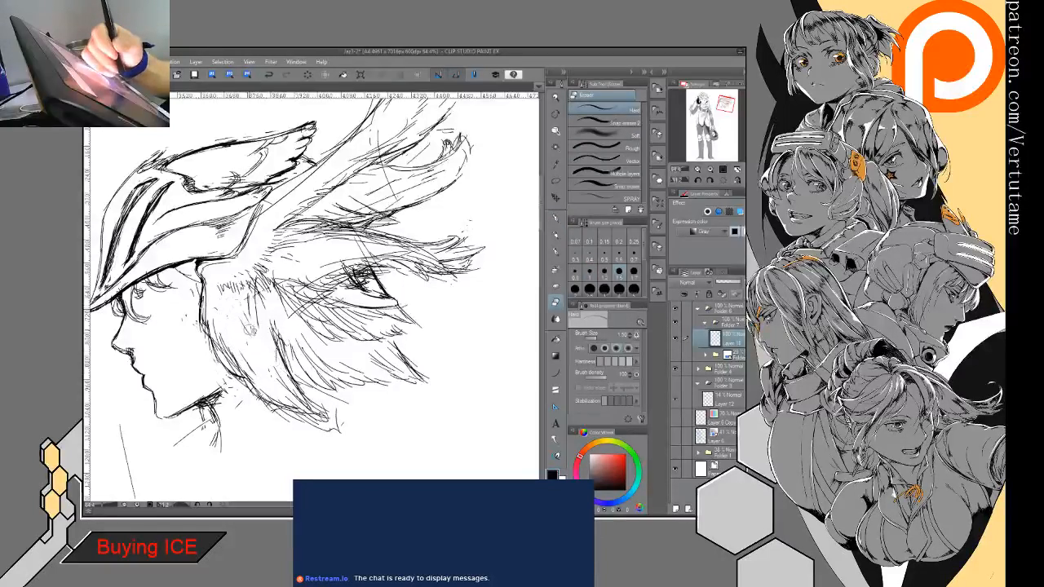
# - Ink a bold curved rear edge for the front plume and erase the stray lines behind it
pyautogui.press('p')
pyautogui.moveTo(255, 287); pyautogui.dragTo(245, 344)
pyautogui.moveTo(249, 308)
pyautogui.mouseDown()
pyautogui.moveTo(269, 365)
pyautogui.moveTo(306, 401)
pyautogui.mouseUp()
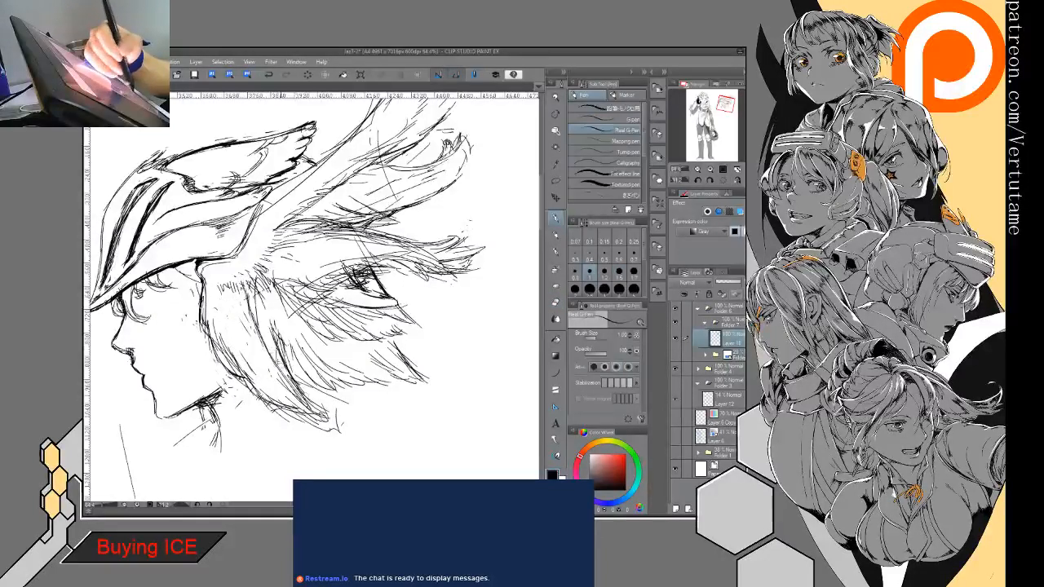
pyautogui.moveTo(274, 354); pyautogui.dragTo(310, 400)
pyautogui.moveTo(252, 285)
pyautogui.mouseDown()
pyautogui.moveTo(243, 328)
pyautogui.moveTo(280, 371)
pyautogui.mouseUp()
pyautogui.moveTo(250, 285)
pyautogui.mouseDown()
pyautogui.moveTo(243, 308)
pyautogui.moveTo(288, 366)
pyautogui.mouseUp()
pyautogui.press('e')
pyautogui.moveTo(279, 328)
pyautogui.mouseDown()
pyautogui.moveTo(301, 376)
pyautogui.moveTo(326, 390)
pyautogui.moveTo(302, 347)
pyautogui.moveTo(327, 348)
pyautogui.mouseUp()
pyautogui.press('p')
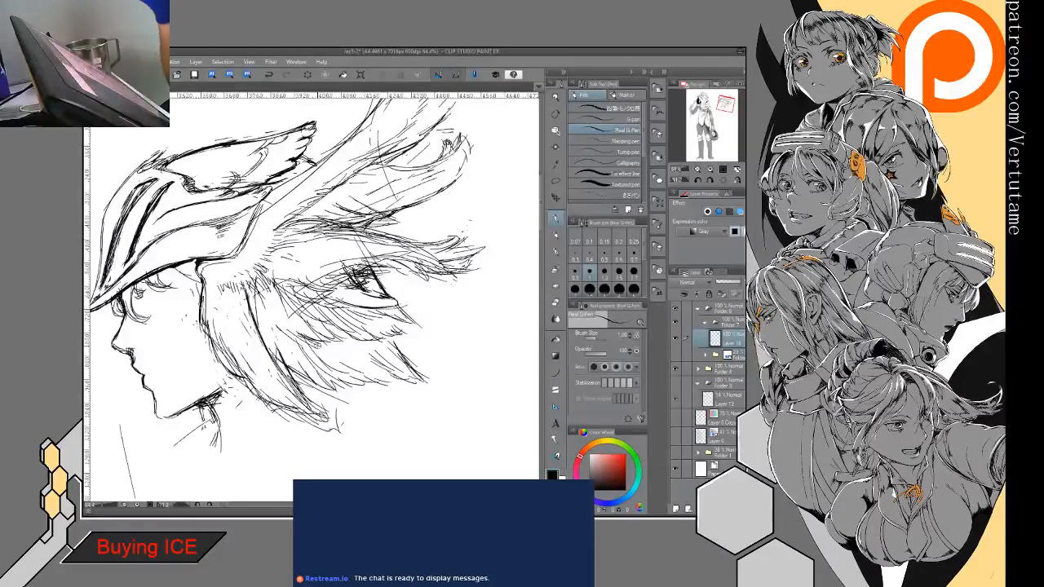
# - Sketch a strap-shaped cheek piece in front of the feathers, hatch the rear of the jaw, and add a hair curl below the brim
pyautogui.moveTo(198, 273)
pyautogui.mouseDown()
pyautogui.moveTo(163, 332)
pyautogui.moveTo(171, 348)
pyautogui.moveTo(206, 327)
pyautogui.moveTo(170, 348)
pyautogui.moveTo(204, 330)
pyautogui.moveTo(181, 343)
pyautogui.moveTo(186, 329)
pyautogui.mouseUp()
pyautogui.moveTo(197, 333); pyautogui.dragTo(192, 341)
pyautogui.moveTo(195, 393); pyautogui.dragTo(221, 364)
pyautogui.moveTo(101, 310); pyautogui.dragTo(114, 323)
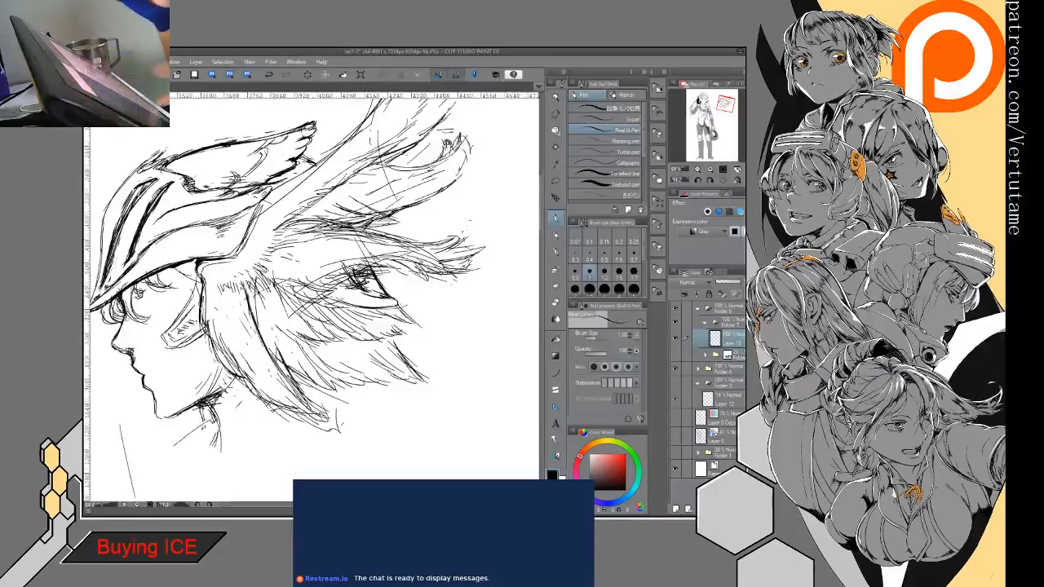
# - Reinforce the upper feathers of the large side wing with long dark pen strokes
pyautogui.moveTo(286, 309); pyautogui.dragTo(314, 264)
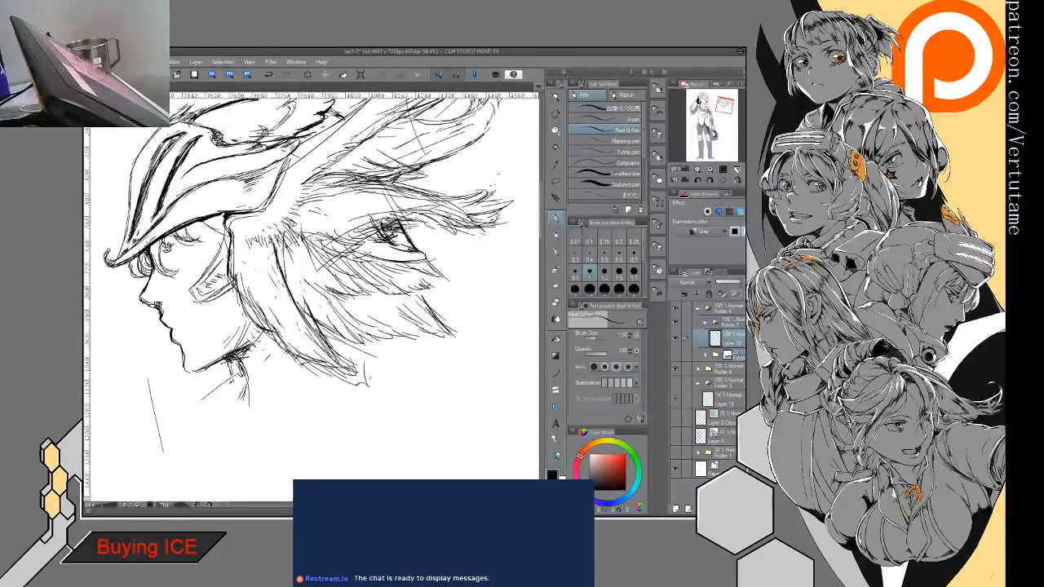
pyautogui.hotkey('ctrl', '-')
pyautogui.moveTo(326, 326); pyautogui.dragTo(310, 299)
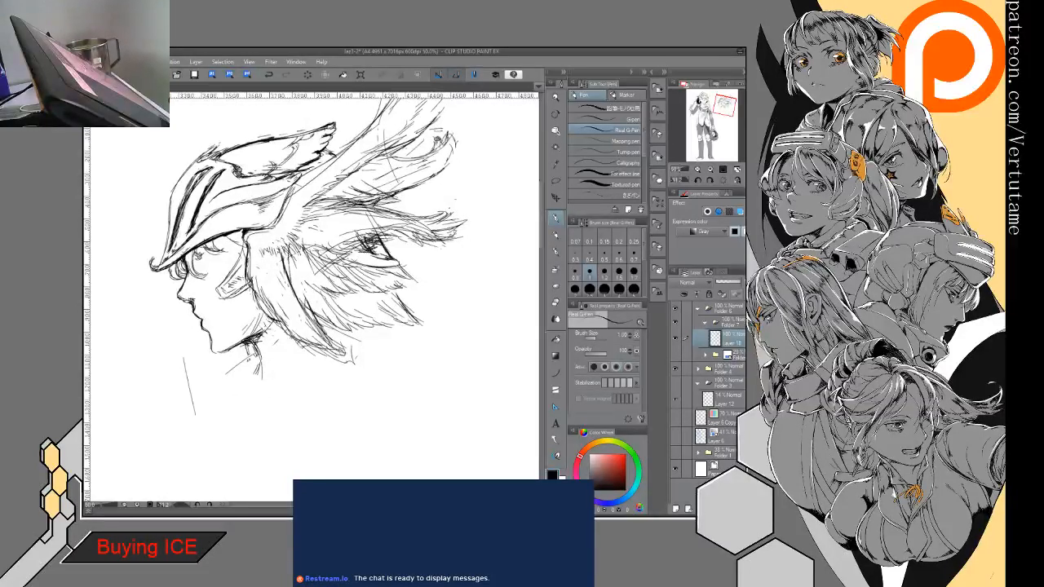
pyautogui.moveTo(326, 244); pyautogui.dragTo(313, 321)
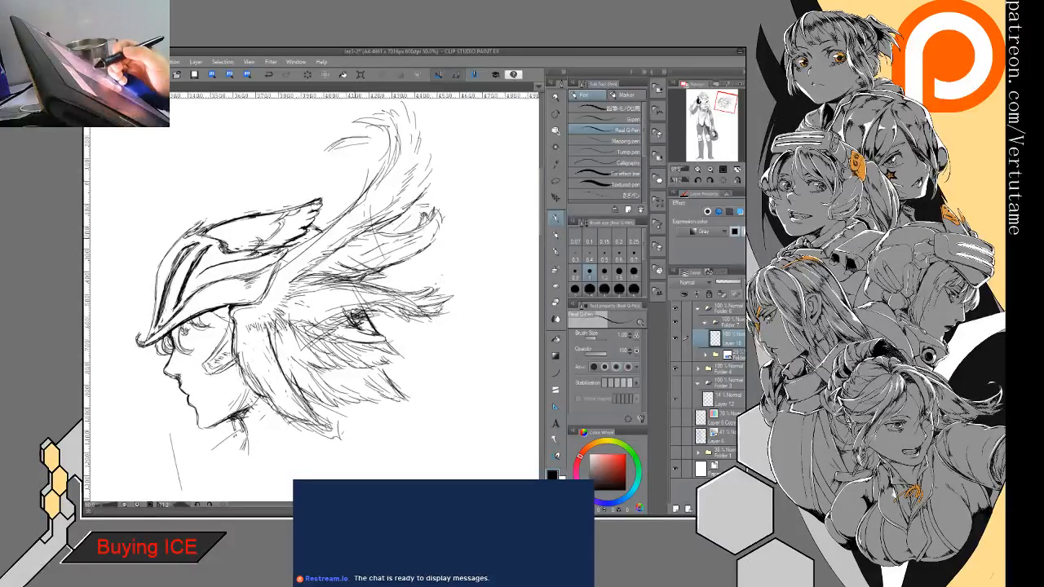
pyautogui.moveTo(287, 282)
pyautogui.mouseDown()
pyautogui.moveTo(320, 263)
pyautogui.moveTo(386, 268)
pyautogui.moveTo(416, 238)
pyautogui.mouseUp()
pyautogui.moveTo(345, 266); pyautogui.dragTo(408, 246)
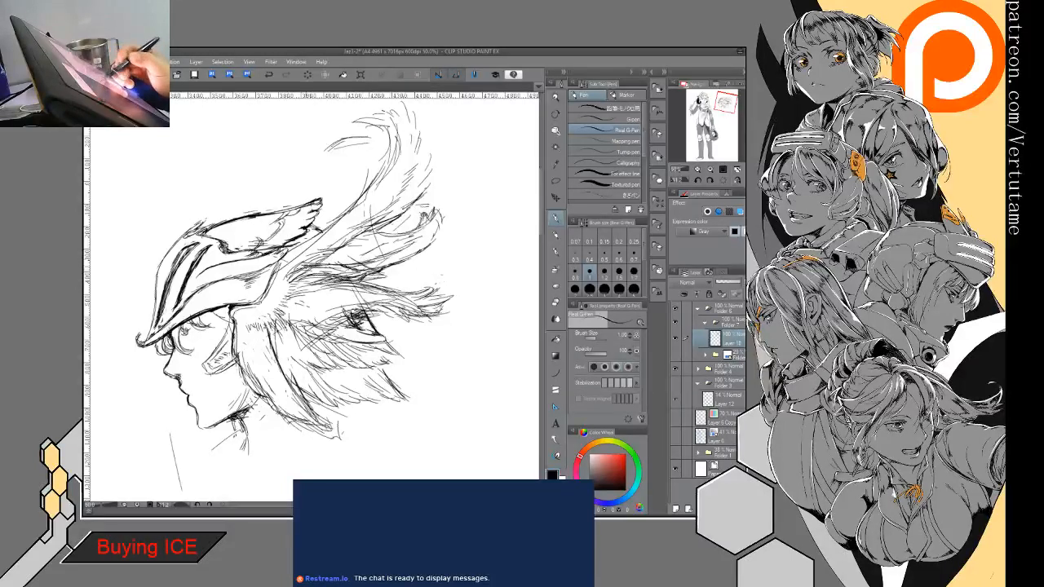
# - Darken the side wing's upper feathers and hatch the feathers around the wing's root with short pen strokes
pyautogui.moveTo(339, 240); pyautogui.dragTo(365, 230)
pyautogui.moveTo(352, 237)
pyautogui.mouseDown()
pyautogui.moveTo(386, 233)
pyautogui.moveTo(388, 219)
pyautogui.mouseUp()
pyautogui.moveTo(351, 239); pyautogui.dragTo(387, 224)
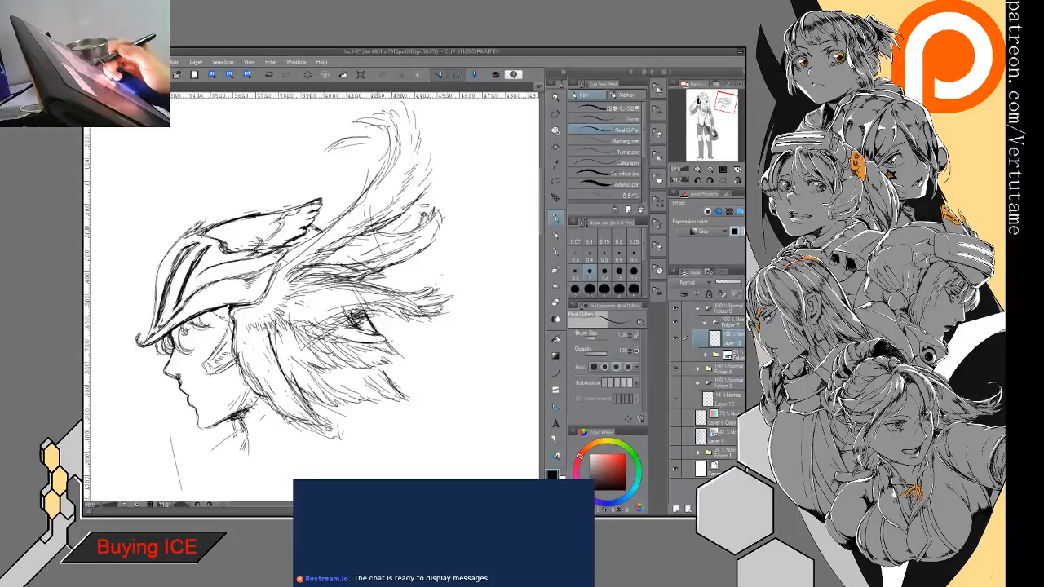
pyautogui.moveTo(275, 303); pyautogui.dragTo(339, 290)
pyautogui.moveTo(280, 298); pyautogui.dragTo(305, 313)
pyautogui.moveTo(290, 305); pyautogui.dragTo(315, 318)
pyautogui.moveTo(303, 311); pyautogui.dragTo(352, 325)
pyautogui.moveTo(304, 314); pyautogui.dragTo(339, 319)
pyautogui.moveTo(297, 315)
pyautogui.mouseDown()
pyautogui.moveTo(351, 321)
pyautogui.moveTo(347, 351)
pyautogui.moveTo(332, 313)
pyautogui.mouseUp()
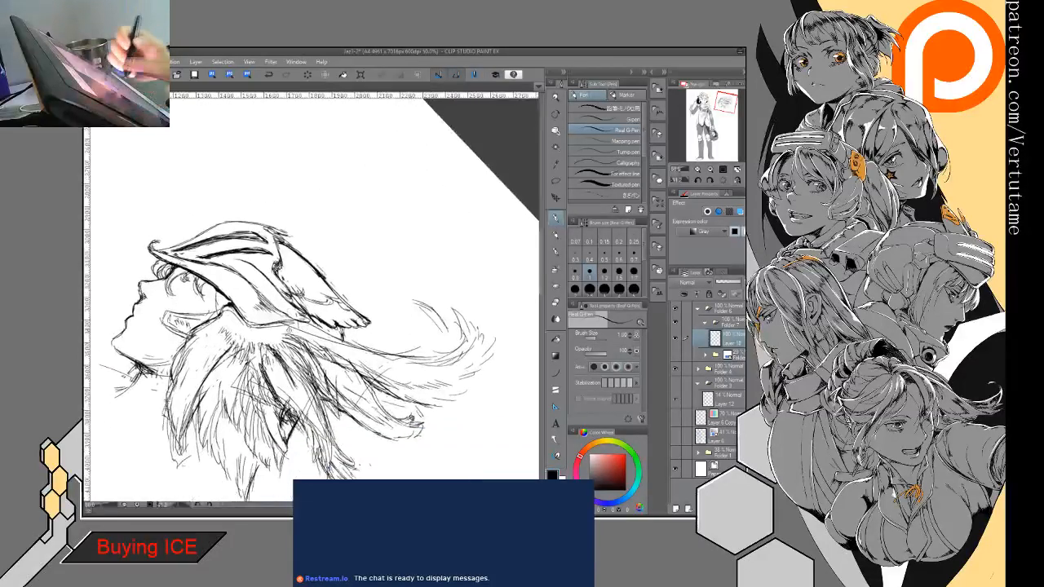
# - Shade the inner feathers of the side wing with dense strokes fanning out from the wing's root
pyautogui.moveTo(222, 326)
pyautogui.mouseDown()
pyautogui.moveTo(189, 370)
pyautogui.moveTo(225, 402)
pyautogui.mouseUp()
pyautogui.moveTo(218, 362)
pyautogui.mouseDown()
pyautogui.moveTo(223, 411)
pyautogui.moveTo(249, 416)
pyautogui.moveTo(248, 395)
pyautogui.mouseUp()
pyautogui.moveTo(254, 357); pyautogui.dragTo(269, 399)
pyautogui.moveTo(261, 351)
pyautogui.mouseDown()
pyautogui.moveTo(277, 400)
pyautogui.moveTo(255, 403)
pyautogui.mouseUp()
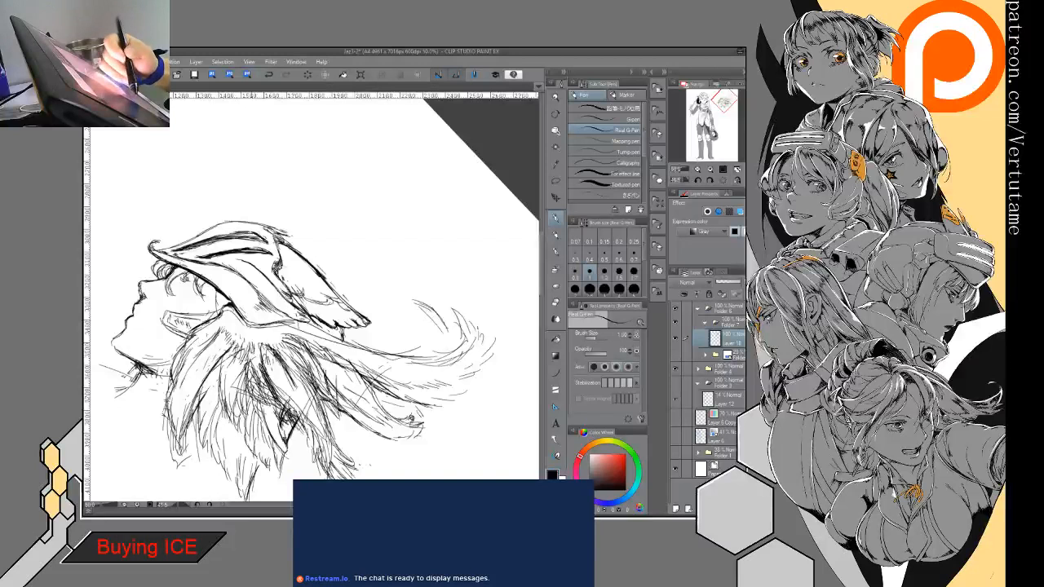
pyautogui.moveTo(255, 351)
pyautogui.mouseDown()
pyautogui.moveTo(252, 380)
pyautogui.moveTo(288, 406)
pyautogui.mouseUp()
pyautogui.moveTo(277, 403)
pyautogui.mouseDown()
pyautogui.moveTo(302, 425)
pyautogui.moveTo(294, 442)
pyautogui.mouseUp()
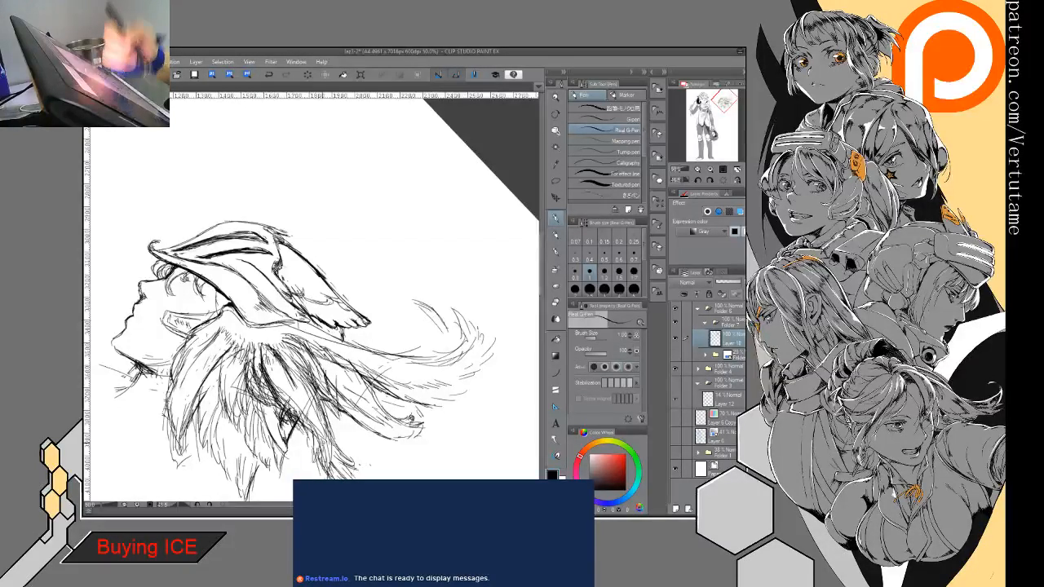
# - Hatch the gaps between the side wing's lower middle feathers to separate their layers
pyautogui.moveTo(423, 424); pyautogui.dragTo(478, 298)
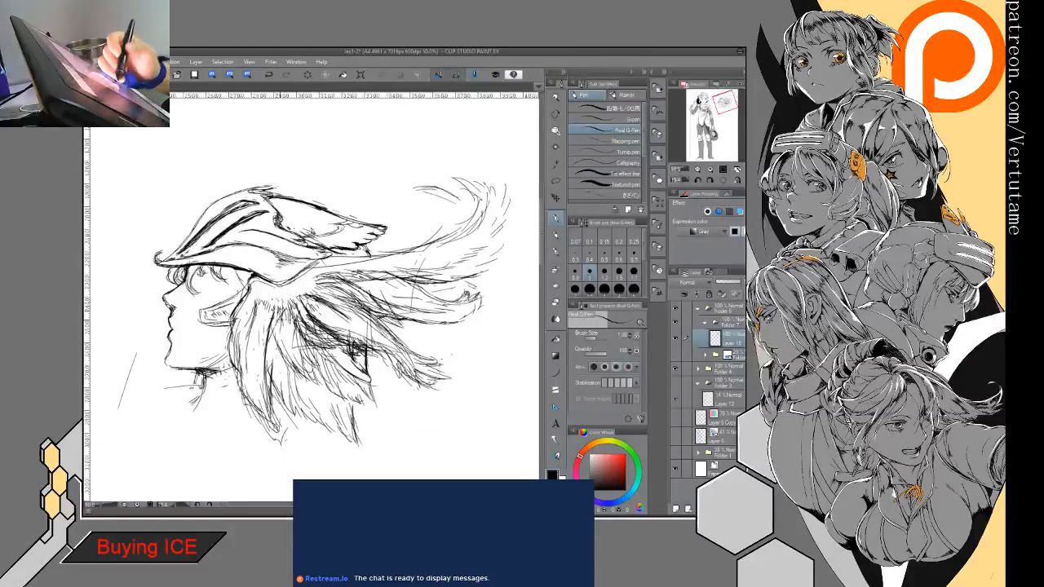
pyautogui.moveTo(290, 312)
pyautogui.mouseDown()
pyautogui.moveTo(287, 337)
pyautogui.moveTo(266, 362)
pyautogui.moveTo(277, 377)
pyautogui.moveTo(268, 386)
pyautogui.moveTo(270, 364)
pyautogui.mouseUp()
pyautogui.moveTo(292, 325); pyautogui.dragTo(277, 349)
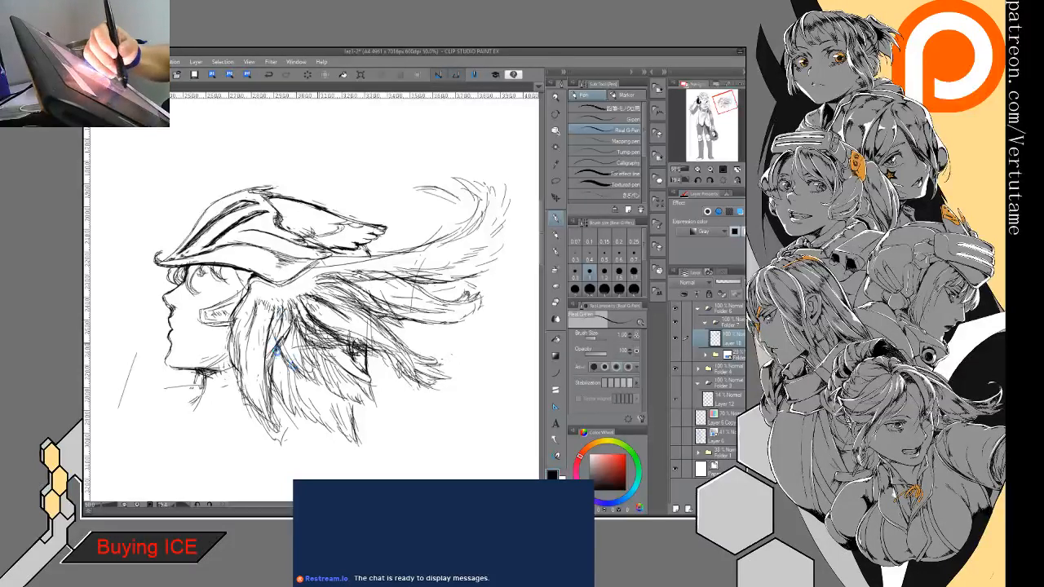
pyautogui.moveTo(286, 334); pyautogui.dragTo(277, 358)
pyautogui.moveTo(313, 348)
pyautogui.mouseDown()
pyautogui.moveTo(295, 375)
pyautogui.moveTo(309, 375)
pyautogui.mouseUp()
pyautogui.moveTo(334, 355); pyautogui.dragTo(312, 363)
pyautogui.moveTo(343, 350); pyautogui.dragTo(315, 361)
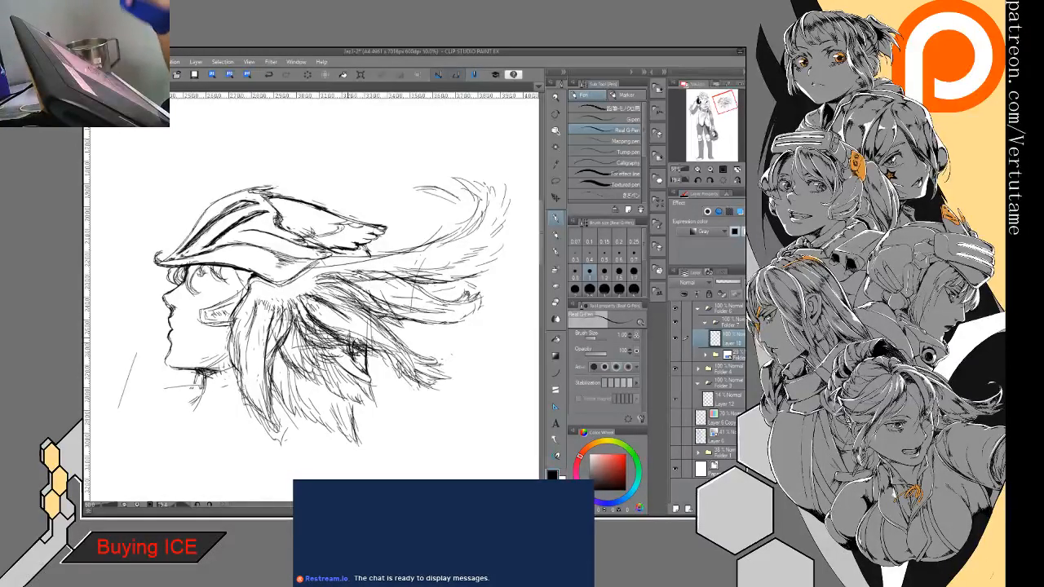
# - Add long hatching strokes along the front feathers that hang behind the cheek piece
pyautogui.moveTo(253, 306); pyautogui.dragTo(240, 364)
pyautogui.moveTo(245, 334); pyautogui.dragTo(241, 377)
pyautogui.moveTo(264, 308)
pyautogui.mouseDown()
pyautogui.moveTo(259, 339)
pyautogui.moveTo(266, 331)
pyautogui.mouseUp()
pyautogui.moveTo(261, 367)
pyautogui.mouseDown()
pyautogui.moveTo(265, 312)
pyautogui.moveTo(250, 405)
pyautogui.moveTo(259, 318)
pyautogui.moveTo(250, 372)
pyautogui.mouseUp()
pyautogui.moveTo(256, 332); pyautogui.dragTo(252, 386)
pyautogui.moveTo(263, 303); pyautogui.dragTo(251, 367)
pyautogui.moveTo(263, 304)
pyautogui.mouseDown()
pyautogui.moveTo(252, 351)
pyautogui.moveTo(259, 250)
pyautogui.mouseUp()
pyautogui.moveTo(407, 326); pyautogui.dragTo(408, 270)
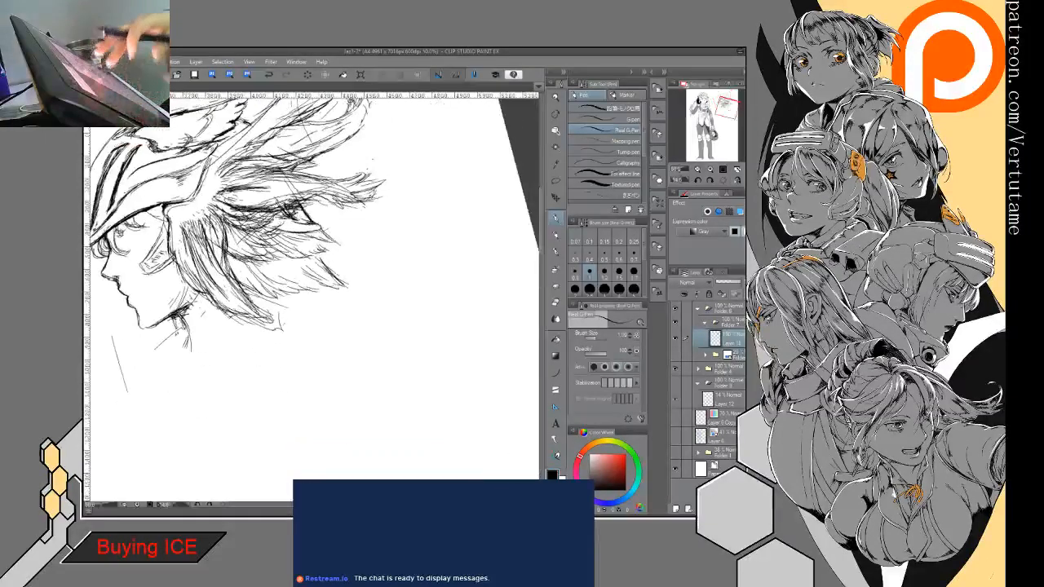
# - Hatch the shadow under the helmet brim and darken the hair at the temple and above the cheek piece
pyautogui.moveTo(294, 189); pyautogui.dragTo(340, 241)
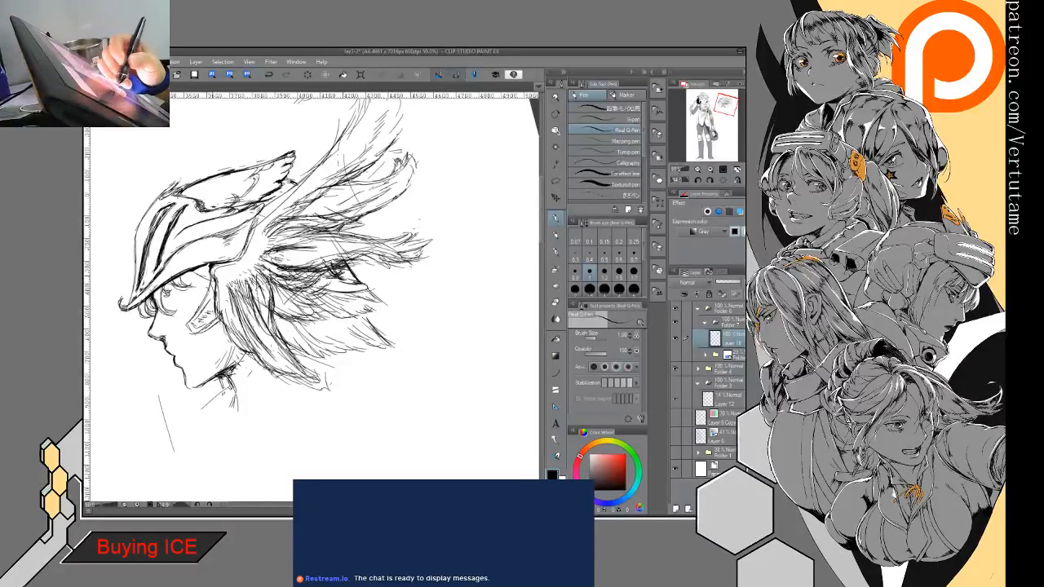
pyautogui.moveTo(213, 282)
pyautogui.mouseDown()
pyautogui.moveTo(188, 327)
pyautogui.moveTo(208, 331)
pyautogui.moveTo(221, 316)
pyautogui.mouseUp()
pyautogui.moveTo(194, 270)
pyautogui.mouseDown()
pyautogui.moveTo(209, 283)
pyautogui.moveTo(189, 283)
pyautogui.moveTo(207, 295)
pyautogui.moveTo(232, 270)
pyautogui.moveTo(215, 287)
pyautogui.moveTo(217, 273)
pyautogui.moveTo(168, 290)
pyautogui.moveTo(171, 316)
pyautogui.mouseUp()
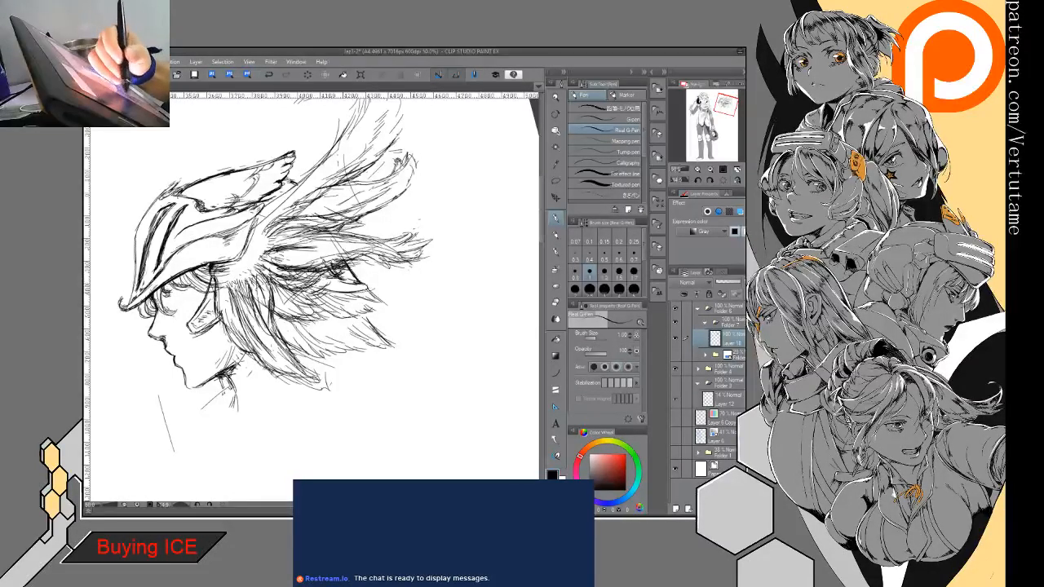
pyautogui.moveTo(172, 275); pyautogui.dragTo(200, 289)
pyautogui.moveTo(188, 276); pyautogui.dragTo(216, 287)
pyautogui.moveTo(191, 279); pyautogui.dragTo(216, 286)
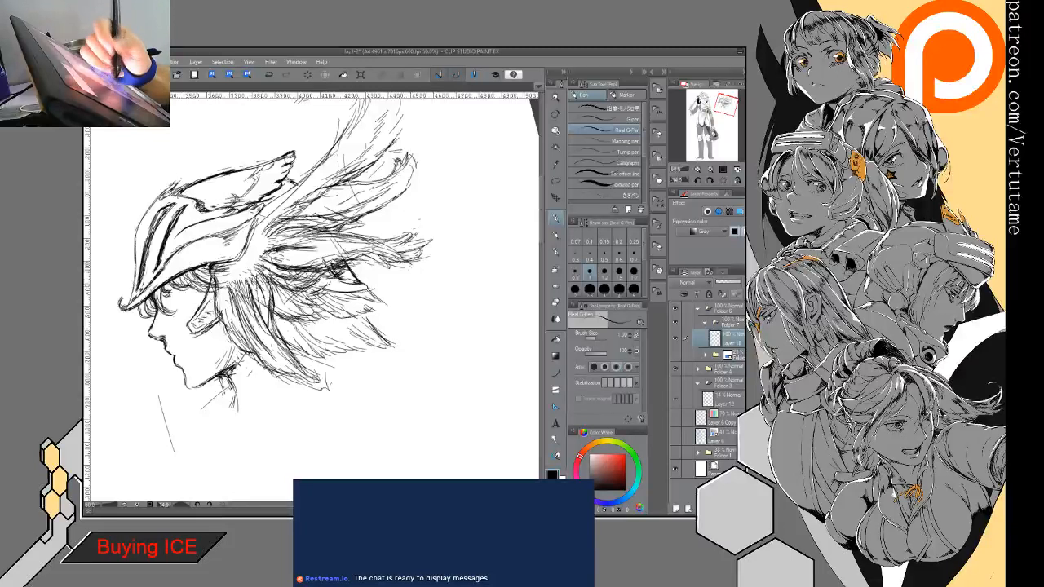
pyautogui.moveTo(154, 305); pyautogui.dragTo(139, 320)
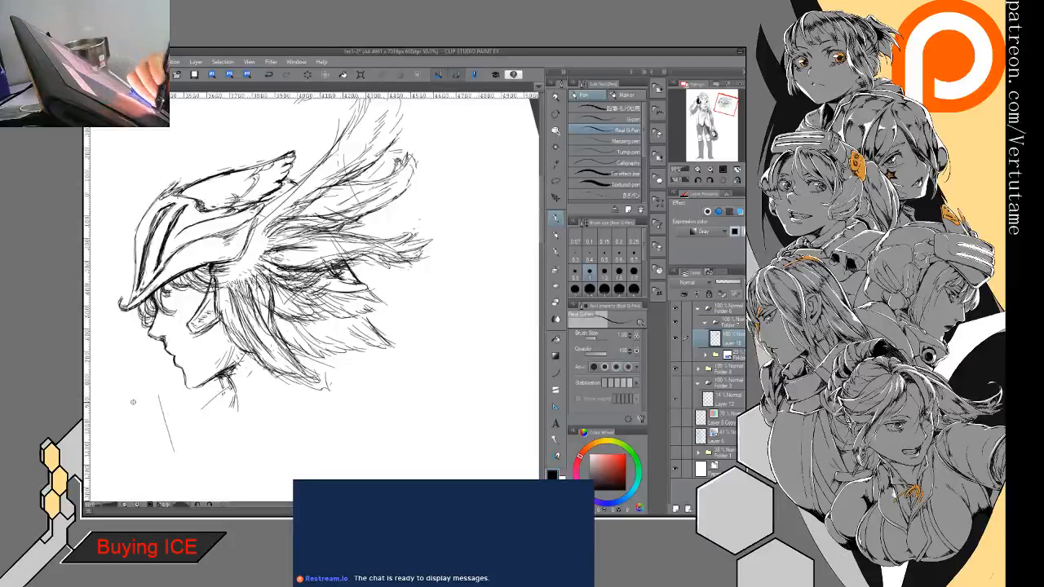
# - Rough in a raised hand with wrist lines just below the chin using loose pen strokes
pyautogui.moveTo(154, 397); pyautogui.dragTo(146, 419)
pyautogui.moveTo(165, 391)
pyautogui.mouseDown()
pyautogui.moveTo(156, 414)
pyautogui.moveTo(195, 396)
pyautogui.moveTo(162, 394)
pyautogui.moveTo(154, 407)
pyautogui.mouseUp()
pyautogui.moveTo(146, 418); pyautogui.dragTo(154, 465)
pyautogui.moveTo(185, 388)
pyautogui.mouseDown()
pyautogui.moveTo(178, 401)
pyautogui.moveTo(161, 394)
pyautogui.moveTo(199, 408)
pyautogui.moveTo(207, 430)
pyautogui.moveTo(177, 455)
pyautogui.mouseUp()
pyautogui.moveTo(199, 432)
pyautogui.mouseDown()
pyautogui.moveTo(187, 463)
pyautogui.moveTo(216, 430)
pyautogui.mouseUp()
pyautogui.moveTo(202, 427); pyautogui.dragTo(242, 470)
pyautogui.moveTo(184, 445); pyautogui.dragTo(203, 472)
pyautogui.moveTo(180, 441); pyautogui.dragTo(198, 470)
pyautogui.moveTo(181, 442)
pyautogui.mouseDown()
pyautogui.moveTo(204, 494)
pyautogui.moveTo(236, 467)
pyautogui.mouseUp()
pyautogui.moveTo(178, 391); pyautogui.dragTo(206, 417)
pyautogui.moveTo(211, 419)
pyautogui.mouseDown()
pyautogui.moveTo(200, 449)
pyautogui.moveTo(171, 469)
pyautogui.mouseUp()
pyautogui.moveTo(168, 452); pyautogui.dragTo(186, 474)
pyautogui.moveTo(196, 441); pyautogui.dragTo(189, 477)
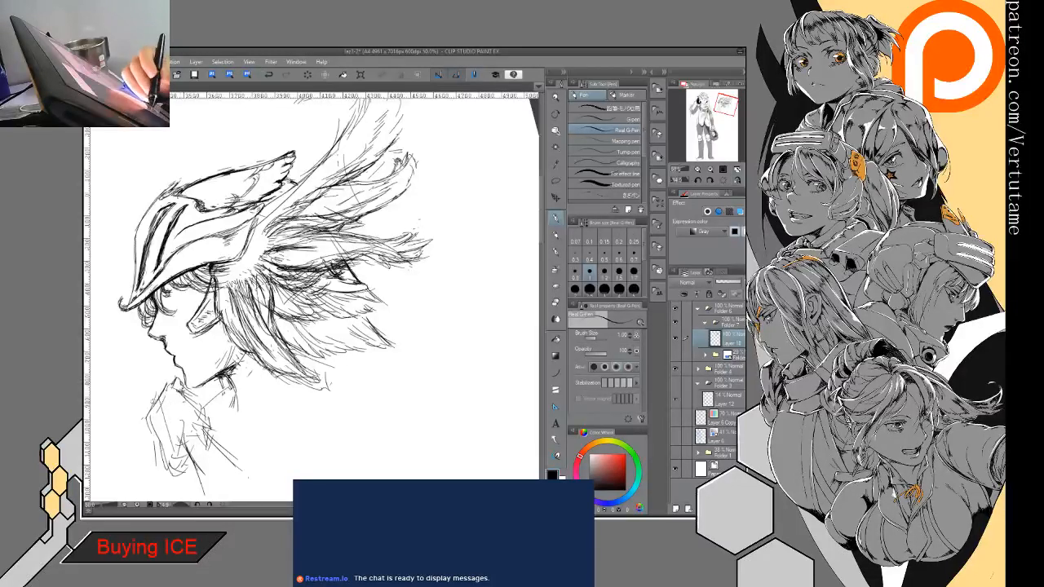
# - Extend a pointed finger from the hand up toward the mouth and reinforce the hand's inner edge
pyautogui.moveTo(158, 376); pyautogui.dragTo(152, 403)
pyautogui.moveTo(167, 363)
pyautogui.mouseDown()
pyautogui.moveTo(157, 396)
pyautogui.moveTo(191, 419)
pyautogui.moveTo(198, 466)
pyautogui.mouseUp()
pyautogui.moveTo(180, 390); pyautogui.dragTo(190, 404)
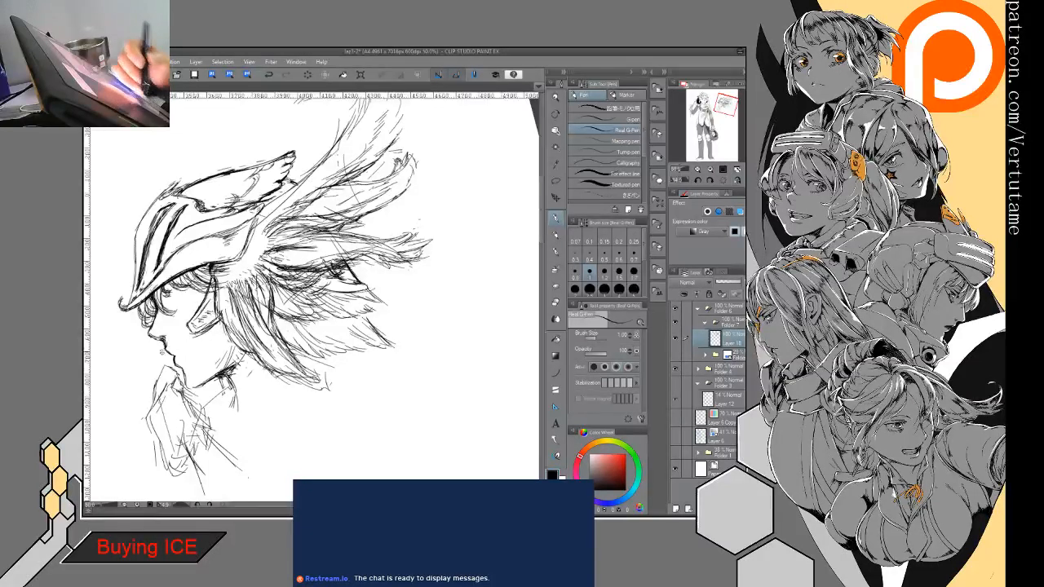
# - Try sketching loose strokes beside the hand and long converging lines rising in front of the face and helmet
pyautogui.moveTo(155, 348)
pyautogui.mouseDown()
pyautogui.moveTo(152, 385)
pyautogui.moveTo(139, 378)
pyautogui.moveTo(107, 414)
pyautogui.mouseUp()
pyautogui.moveTo(144, 359)
pyautogui.mouseDown()
pyautogui.moveTo(137, 383)
pyautogui.moveTo(140, 369)
pyautogui.mouseUp()
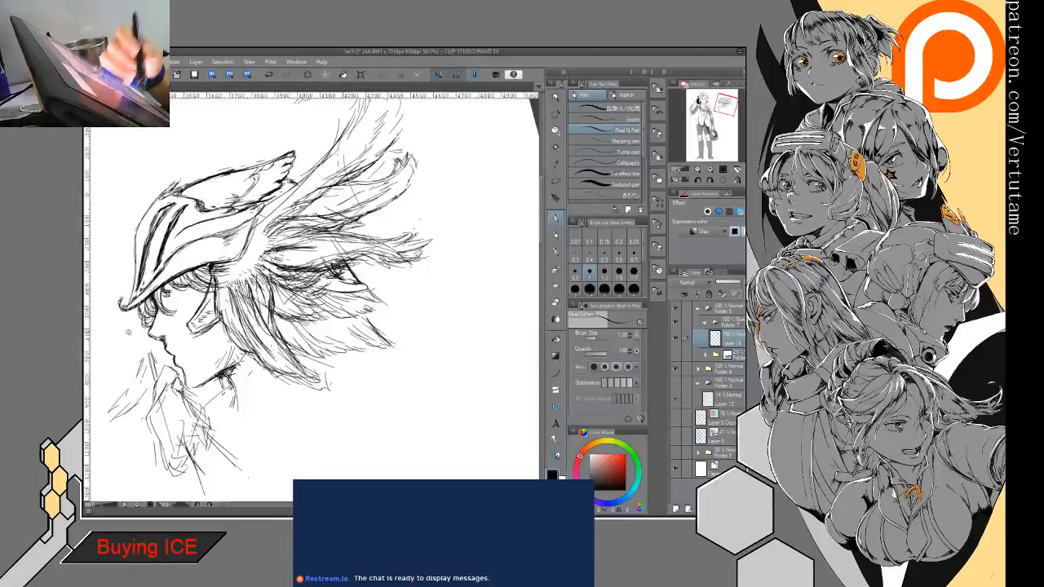
pyautogui.moveTo(136, 304); pyautogui.dragTo(122, 355)
pyautogui.moveTo(139, 323)
pyautogui.mouseDown()
pyautogui.moveTo(124, 363)
pyautogui.moveTo(132, 369)
pyautogui.mouseUp()
pyautogui.moveTo(97, 235)
pyautogui.mouseDown()
pyautogui.moveTo(131, 339)
pyautogui.moveTo(186, 396)
pyautogui.mouseUp()
pyautogui.moveTo(159, 300); pyautogui.dragTo(198, 398)
pyautogui.moveTo(135, 238); pyautogui.dragTo(146, 277)
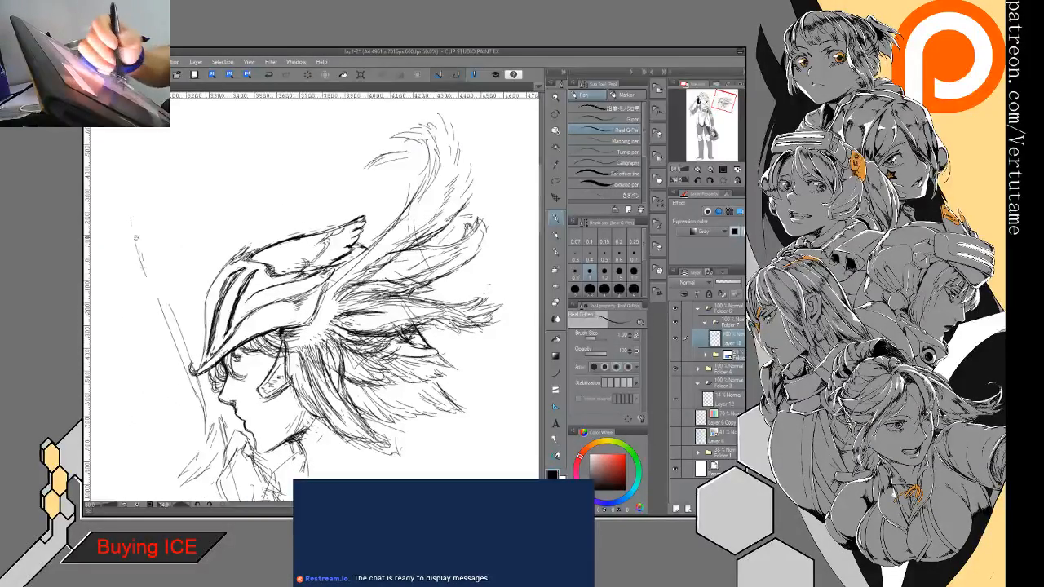
pyautogui.moveTo(129, 184); pyautogui.dragTo(148, 287)
pyautogui.moveTo(137, 245); pyautogui.dragTo(206, 419)
pyautogui.moveTo(168, 272); pyautogui.dragTo(204, 341)
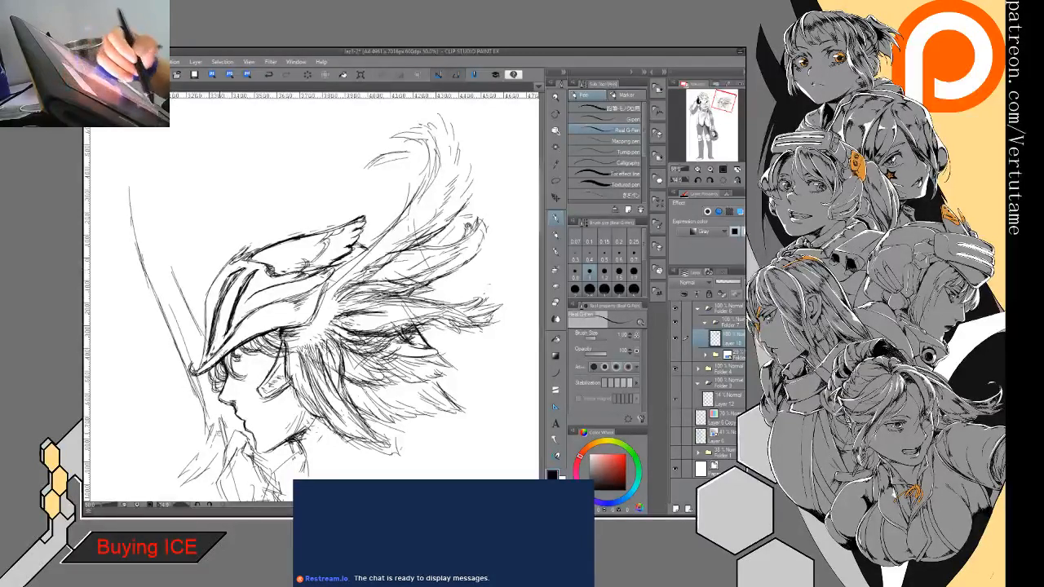
pyautogui.moveTo(145, 258); pyautogui.dragTo(184, 377)
pyautogui.moveTo(155, 299); pyautogui.dragTo(154, 347)
pyautogui.moveTo(166, 249); pyautogui.dragTo(159, 379)
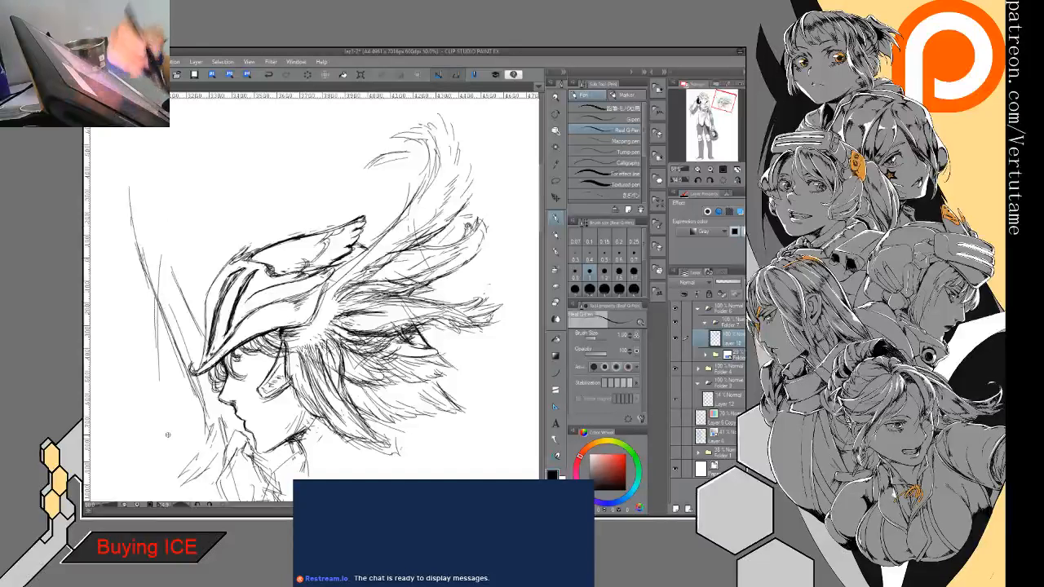
# - Undo the long lines in front of the face and the loose strokes beside the hand
pyautogui.hotkey('ctrl', '-')
pyautogui.hotkey('ctrl', '-')
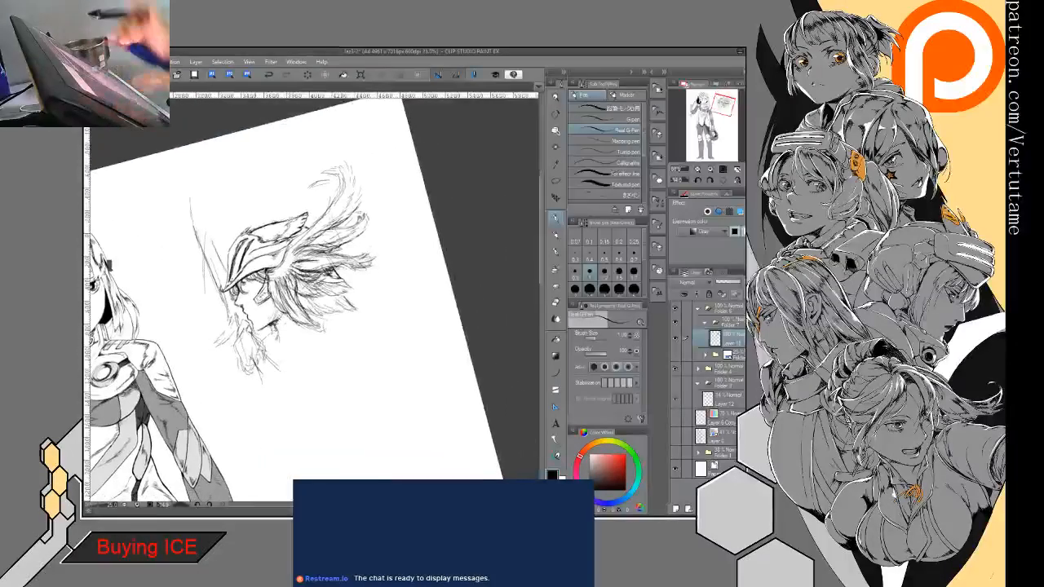
pyautogui.hotkey('ctrl', '@')
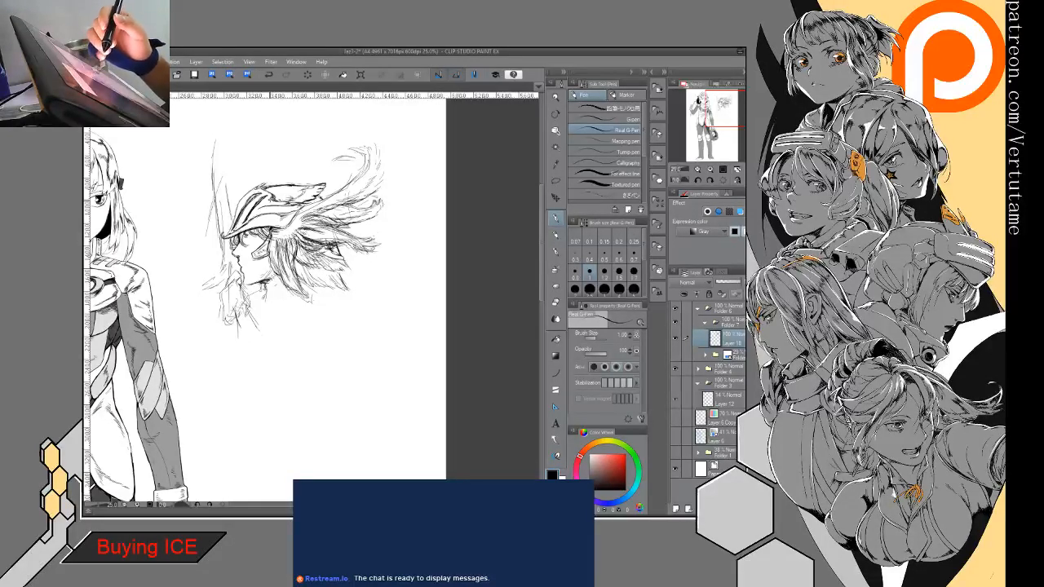
pyautogui.click(268, 75)
pyautogui.click(268, 75)
pyautogui.click(268, 75)
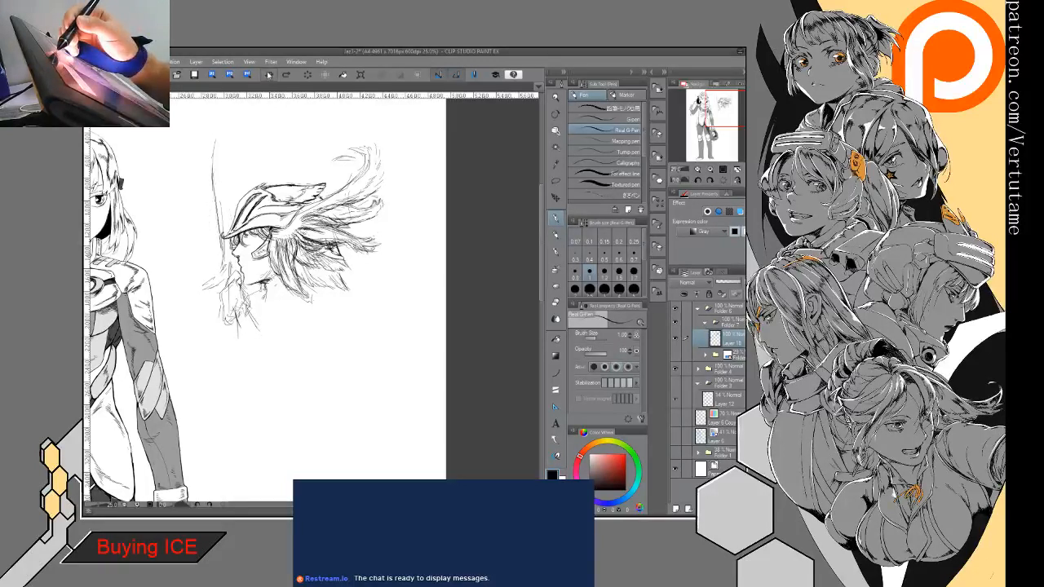
pyautogui.click(268, 75)
pyautogui.click(268, 75)
pyautogui.click(268, 75)
pyautogui.click(268, 75)
pyautogui.click(268, 75)
pyautogui.click(268, 75)
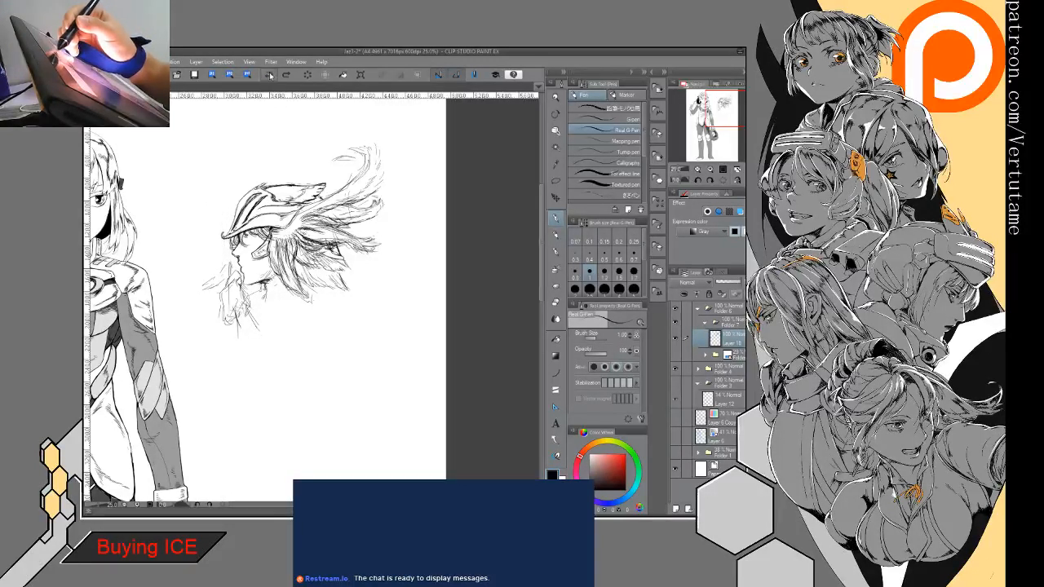
# - Lasso the hand sketch and transform it, moving it away from the face to the empty area in front
pyautogui.click(556, 180)
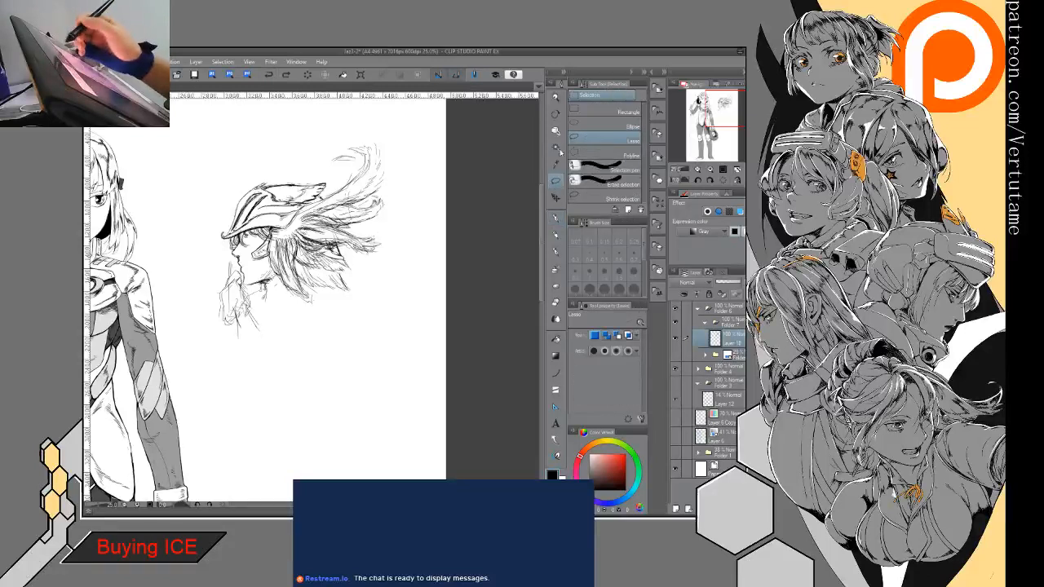
pyautogui.moveTo(211, 285)
pyautogui.mouseDown()
pyautogui.moveTo(228, 259)
pyautogui.moveTo(243, 267)
pyautogui.moveTo(238, 339)
pyautogui.moveTo(206, 287)
pyautogui.moveTo(225, 307)
pyautogui.mouseUp()
pyautogui.hotkey('ctrl', 't')
pyautogui.moveTo(262, 256); pyautogui.dragTo(267, 261)
pyautogui.moveTo(217, 303); pyautogui.dragTo(208, 308)
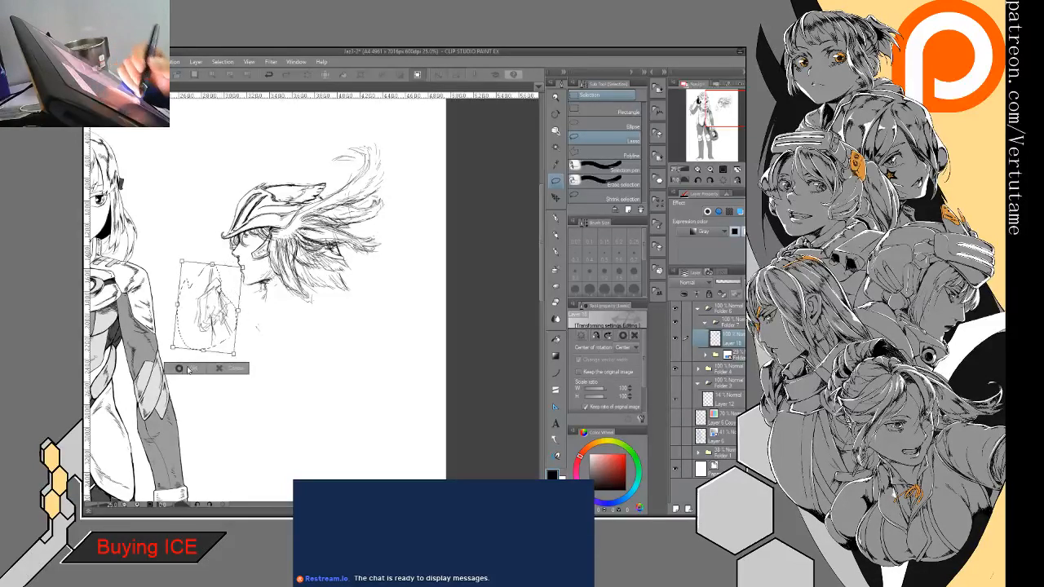
pyautogui.click(209, 369)
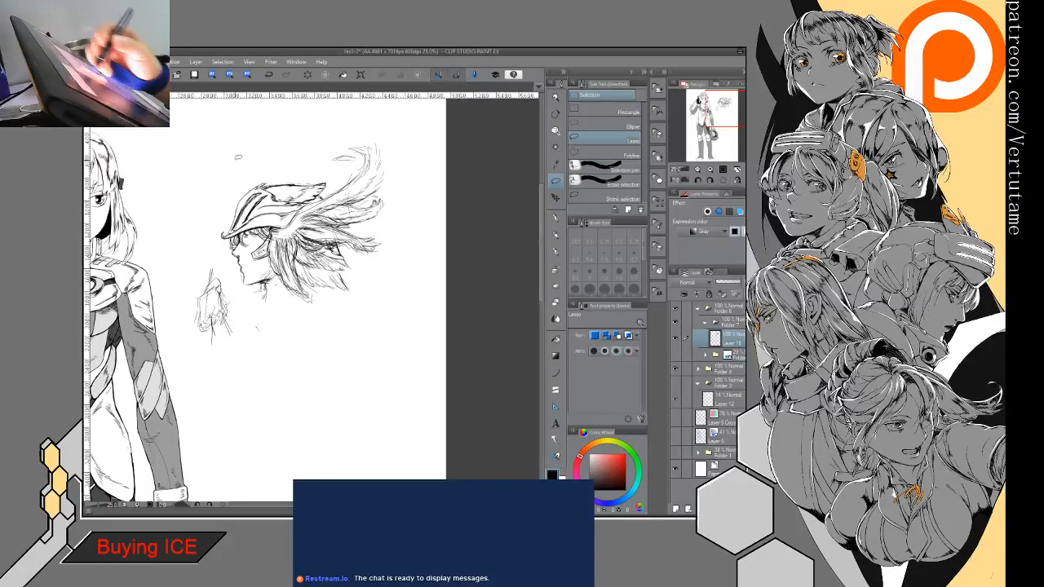
# - Lasso the whole helmeted head, tilt it slightly counter-clockwise, shift it away from the hand, and deselect
pyautogui.moveTo(238, 156)
pyautogui.mouseDown()
pyautogui.moveTo(220, 236)
pyautogui.moveTo(351, 120)
pyautogui.moveTo(238, 158)
pyautogui.mouseUp()
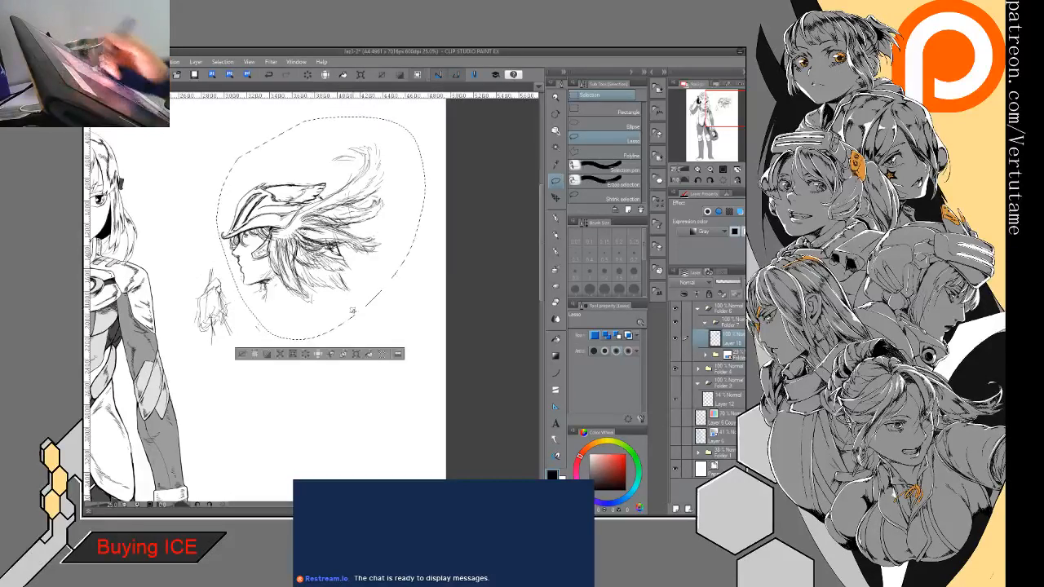
pyautogui.click(355, 353)
pyautogui.moveTo(426, 175); pyautogui.dragTo(486, 252)
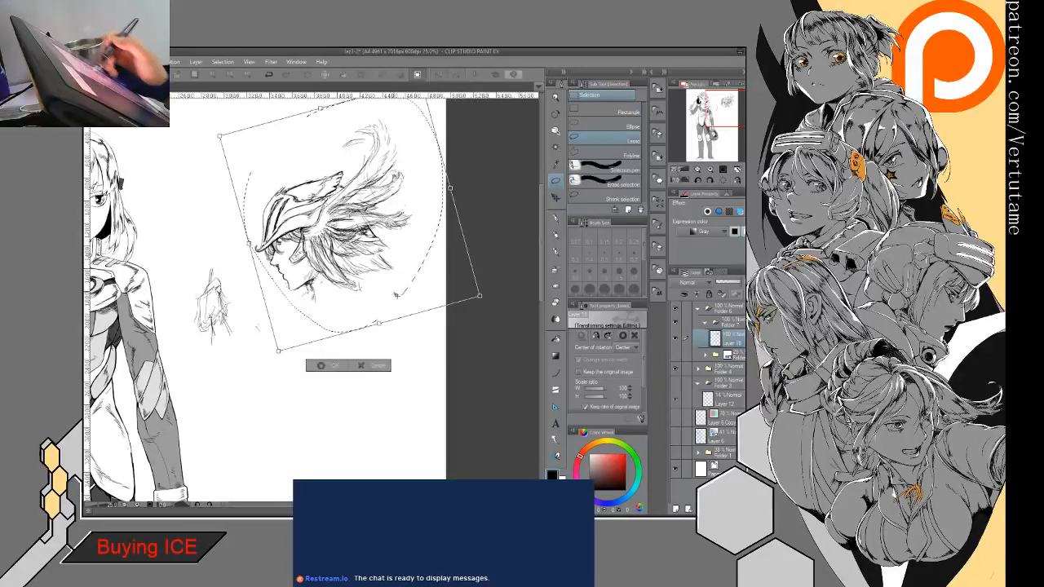
pyautogui.click(320, 365)
pyautogui.hotkey('ctrl', 'd')
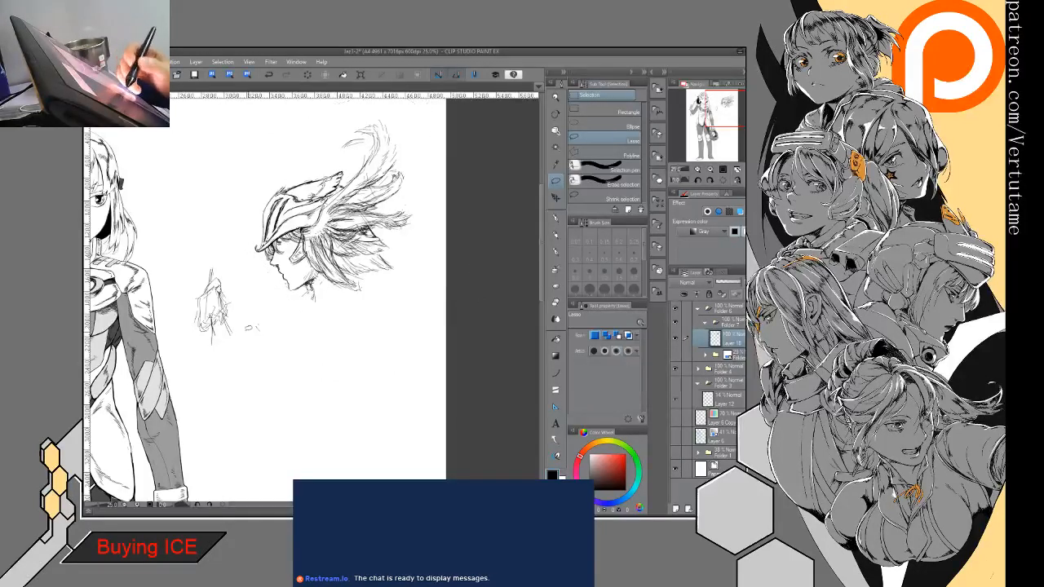
# - Lasso the hand sketch, move it back toward the head below the face, and deselect
pyautogui.moveTo(183, 289)
pyautogui.mouseDown()
pyautogui.moveTo(274, 319)
pyautogui.moveTo(181, 308)
pyautogui.moveTo(255, 301)
pyautogui.moveTo(261, 347)
pyautogui.moveTo(265, 338)
pyautogui.mouseUp()
pyautogui.click(262, 382)
pyautogui.click(241, 410)
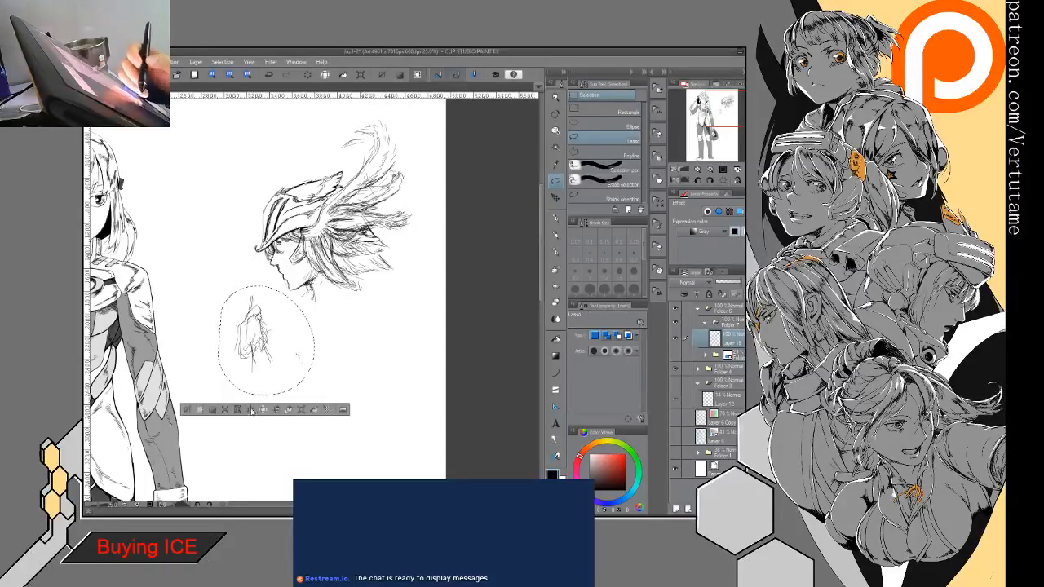
pyautogui.hotkey('ctrl', 'd')
# - Sketch the neck, shoulder and upper chest below the head with loose pen lines
pyautogui.press('p')
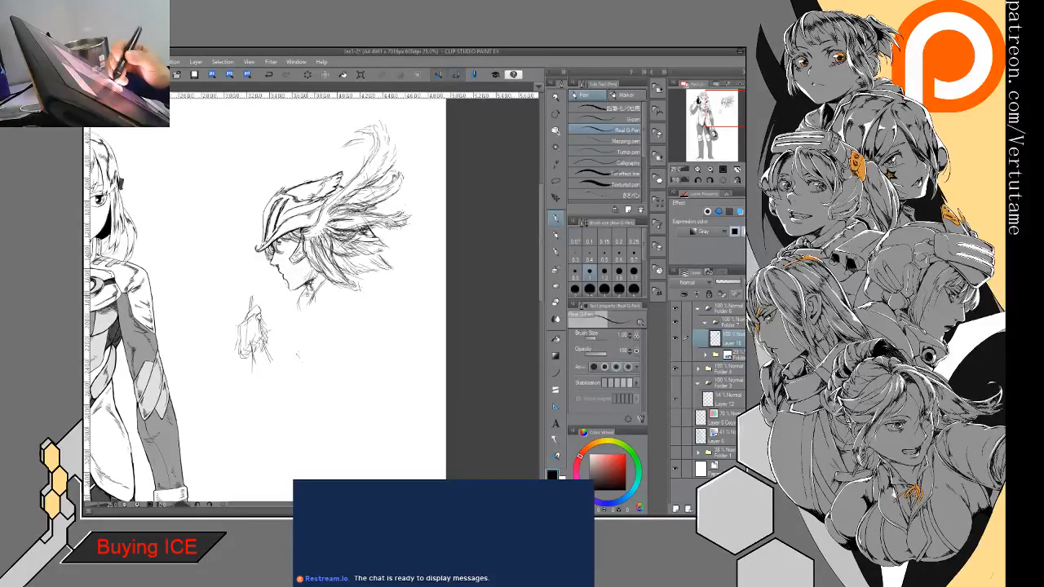
pyautogui.moveTo(349, 287); pyautogui.dragTo(315, 324)
pyautogui.moveTo(371, 284); pyautogui.dragTo(324, 314)
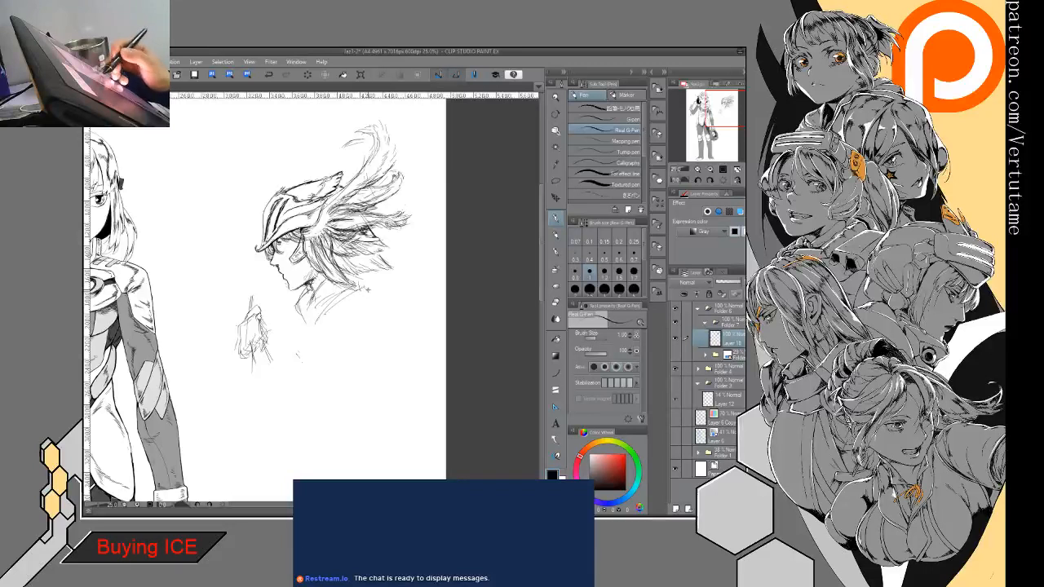
pyautogui.moveTo(310, 343)
pyautogui.mouseDown()
pyautogui.moveTo(354, 342)
pyautogui.moveTo(398, 358)
pyautogui.mouseUp()
pyautogui.moveTo(317, 316); pyautogui.dragTo(396, 333)
pyautogui.moveTo(294, 331)
pyautogui.mouseDown()
pyautogui.moveTo(347, 342)
pyautogui.moveTo(293, 335)
pyautogui.mouseUp()
pyautogui.moveTo(301, 320)
pyautogui.mouseDown()
pyautogui.moveTo(301, 351)
pyautogui.moveTo(285, 346)
pyautogui.moveTo(281, 368)
pyautogui.mouseUp()
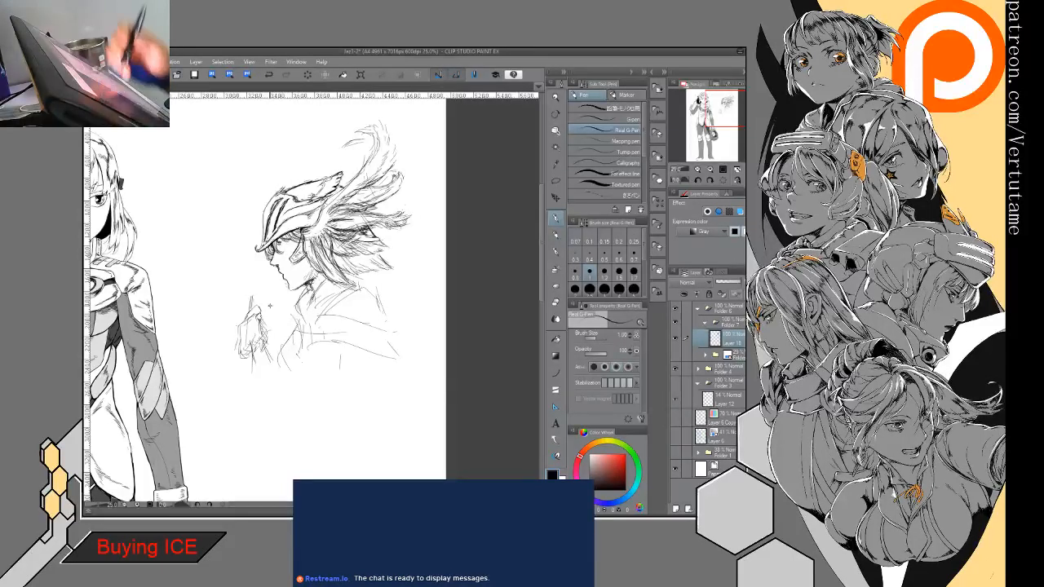
pyautogui.moveTo(300, 313); pyautogui.dragTo(280, 349)
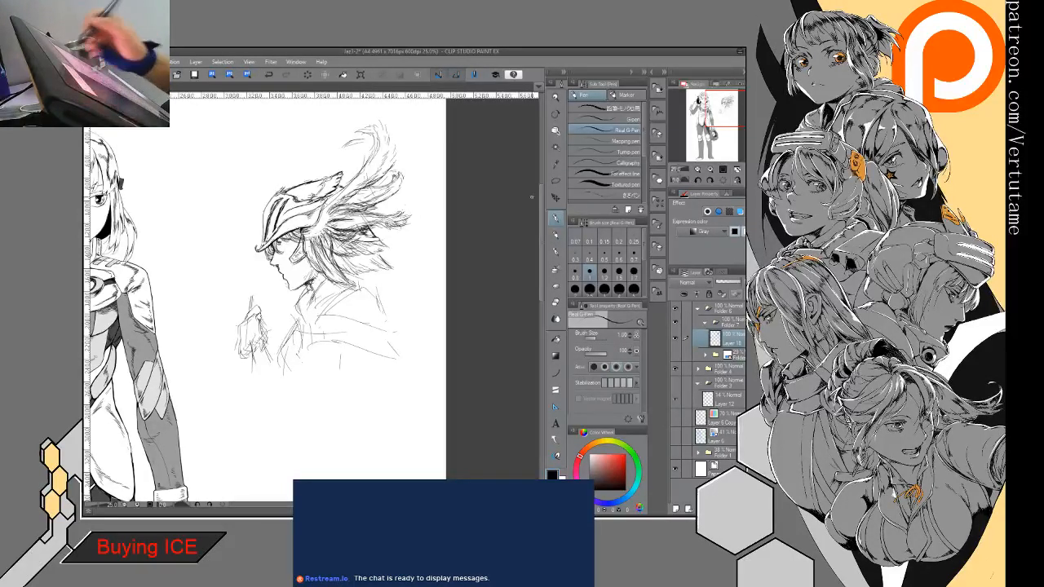
# - Lasso the hand sketch, move it slightly closer to the chest, apply the transform, and deselect
pyautogui.press('m')
pyautogui.moveTo(225, 308); pyautogui.dragTo(217, 377)
pyautogui.hotkey('ctrl', 't')
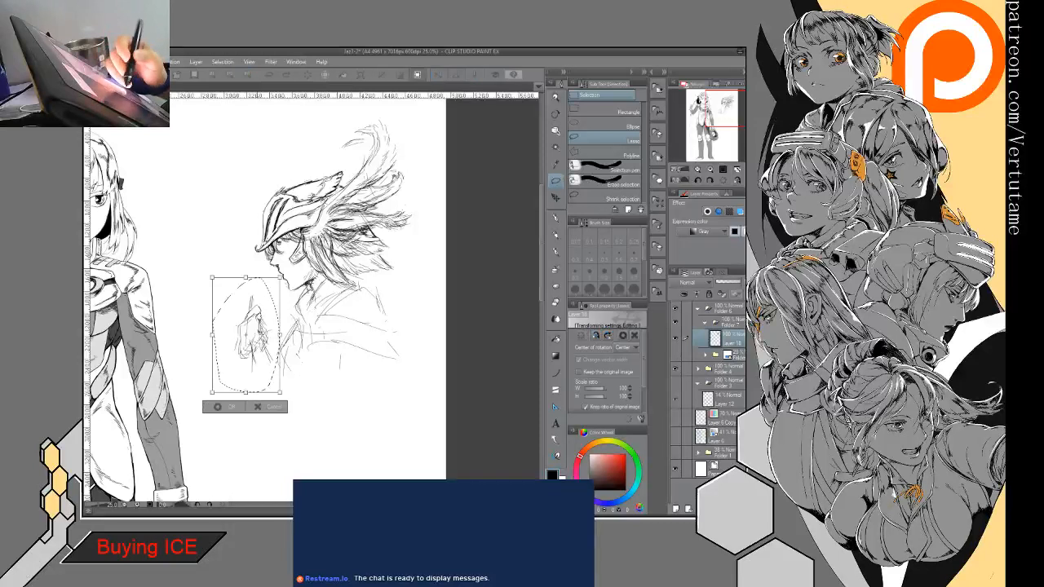
pyautogui.moveTo(247, 335); pyautogui.dragTo(259, 342)
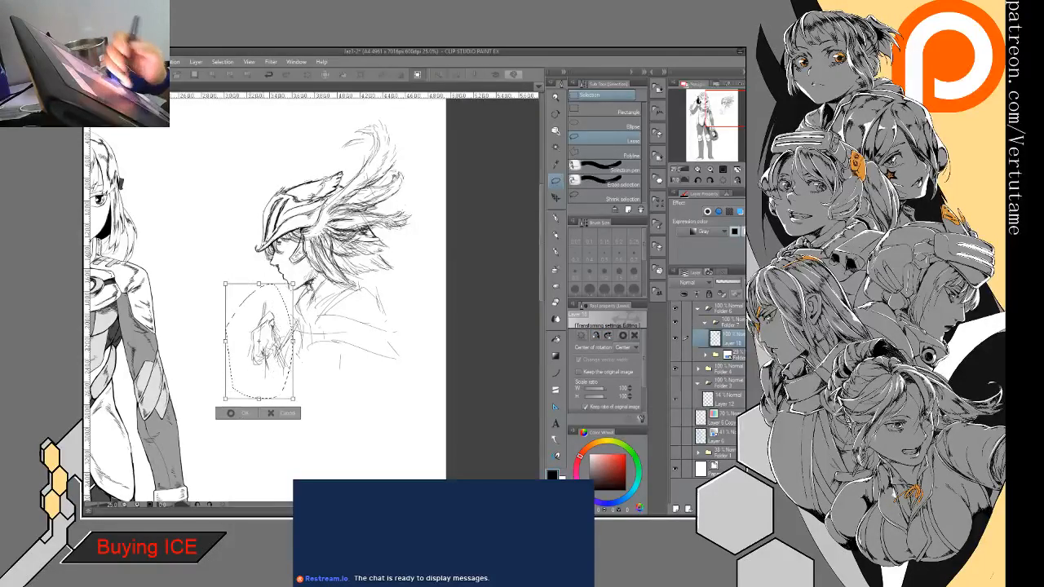
pyautogui.click(234, 415)
pyautogui.click(195, 393)
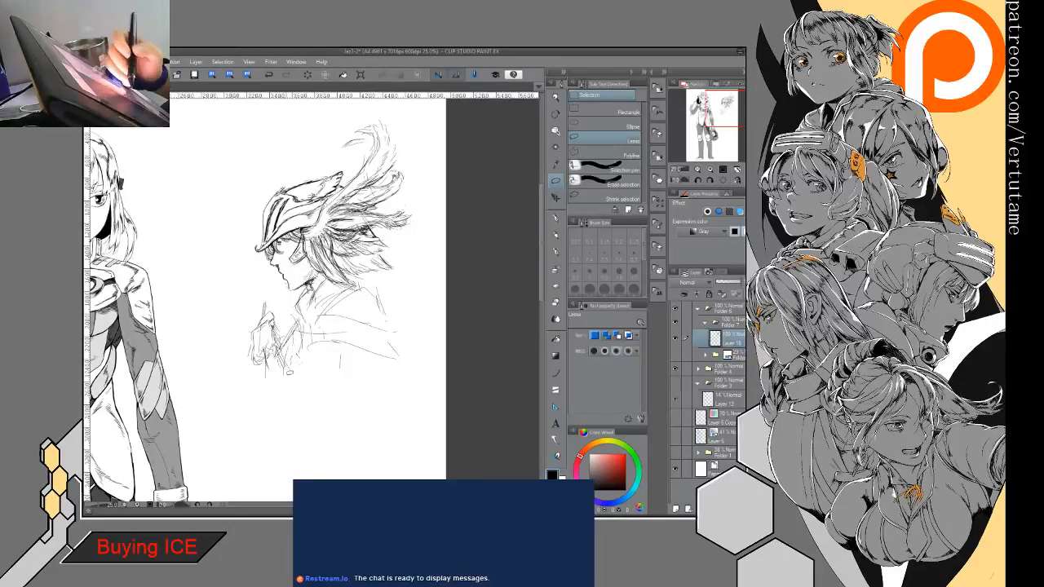
# - Sketch the sword's lower blade as near-vertical pen lines rising from the hand to the helmet brim
pyautogui.click(555, 218)
pyautogui.moveTo(259, 290); pyautogui.dragTo(259, 334)
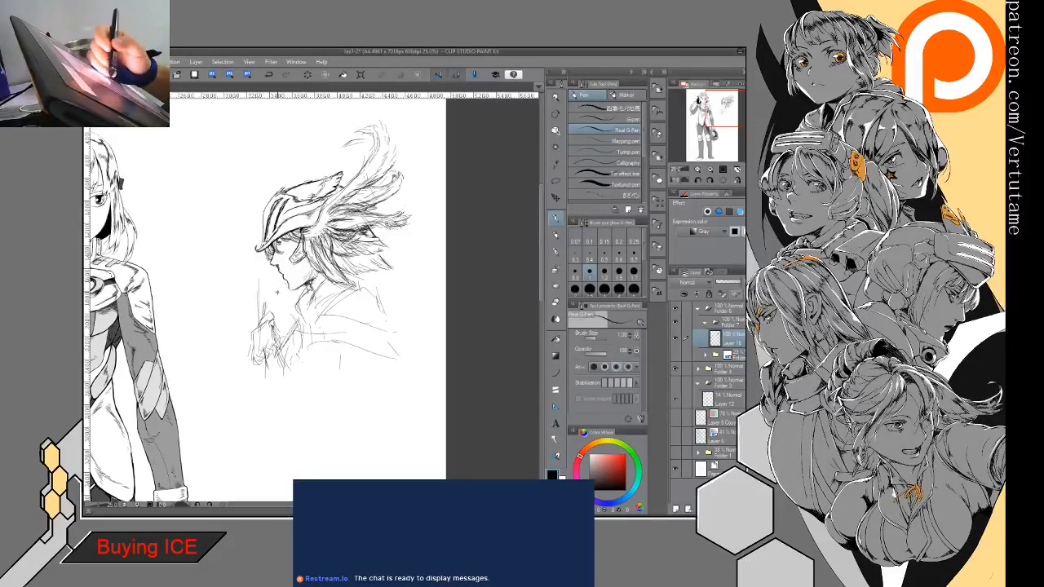
pyautogui.moveTo(277, 271); pyautogui.dragTo(277, 343)
pyautogui.moveTo(262, 303); pyautogui.dragTo(251, 323)
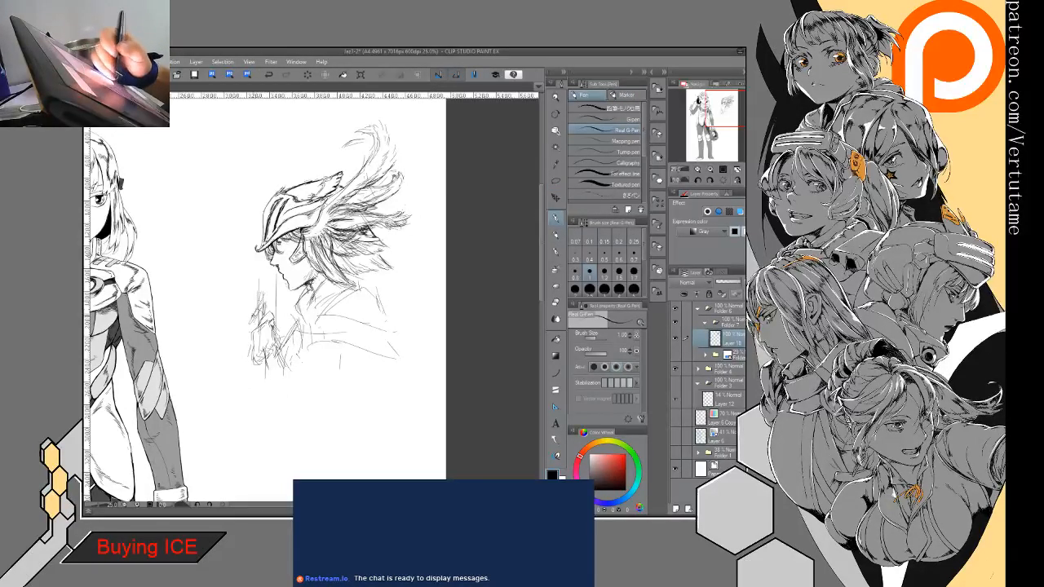
pyautogui.moveTo(260, 254); pyautogui.dragTo(260, 299)
pyautogui.moveTo(274, 268); pyautogui.dragTo(272, 276)
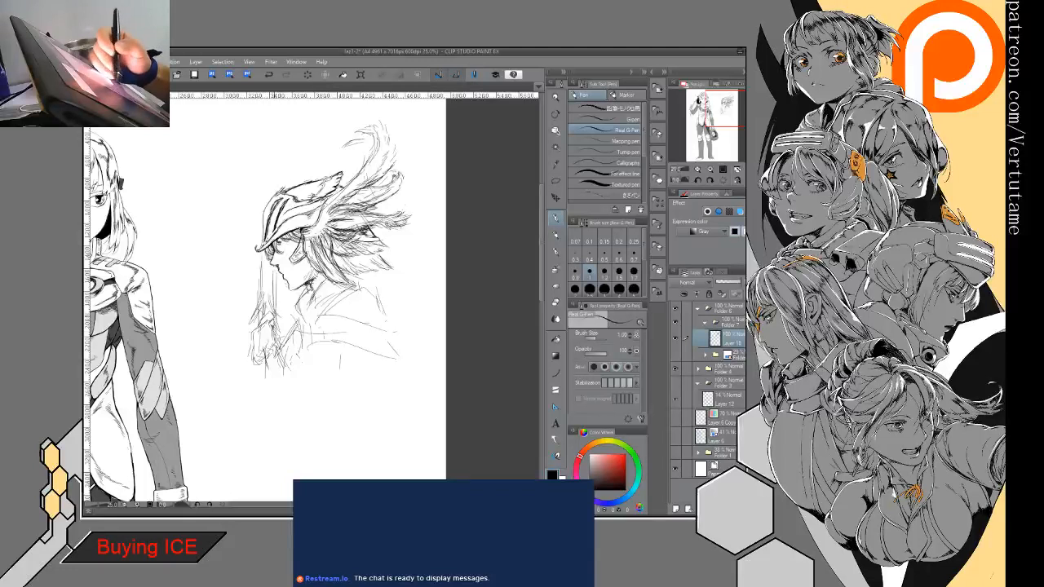
# - Extend the long blade lines upward in front of the helmet, tapering to a tip above the head
pyautogui.moveTo(260, 169); pyautogui.dragTo(258, 300)
pyautogui.moveTo(260, 225); pyautogui.dragTo(260, 317)
pyautogui.moveTo(260, 152); pyautogui.dragTo(260, 164)
pyautogui.moveTo(259, 163)
pyautogui.mouseDown()
pyautogui.moveTo(274, 121)
pyautogui.moveTo(272, 189)
pyautogui.mouseUp()
pyautogui.moveTo(263, 122); pyautogui.dragTo(264, 209)
pyautogui.moveTo(274, 122)
pyautogui.mouseDown()
pyautogui.moveTo(274, 208)
pyautogui.moveTo(274, 193)
pyautogui.mouseUp()
pyautogui.moveTo(275, 258); pyautogui.dragTo(276, 318)
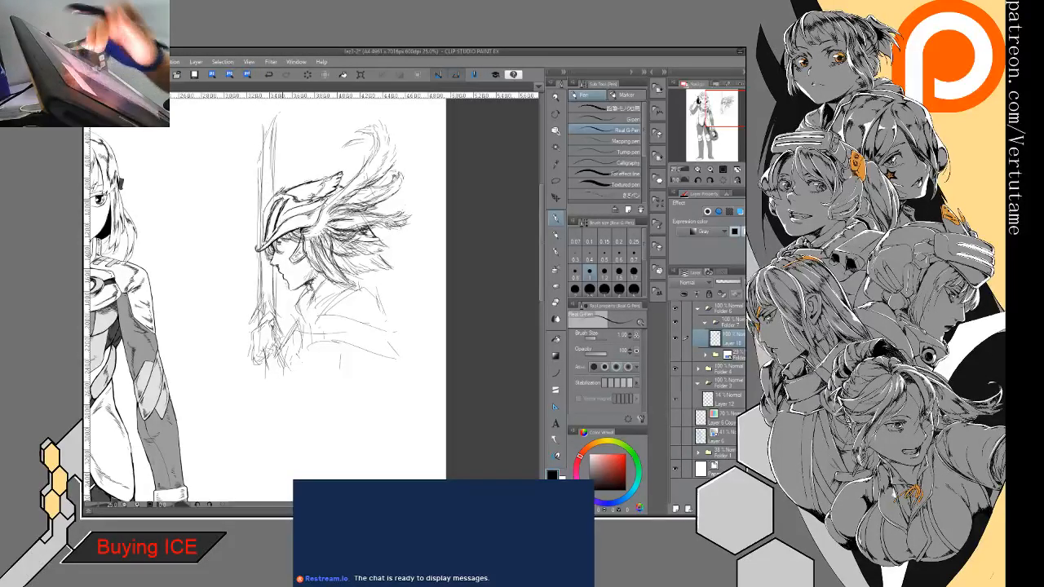
pyautogui.keyDown('space'); pyautogui.moveTo(269, 204); pyautogui.dragTo(268, 278); pyautogui.keyUp('space')
pyautogui.moveTo(262, 204); pyautogui.dragTo(256, 287)
# - Sketch a loose rectangular frame around the figure, with straight sides and curved accents in the corners
pyautogui.moveTo(258, 213)
pyautogui.mouseDown()
pyautogui.moveTo(267, 192)
pyautogui.moveTo(237, 379)
pyautogui.mouseUp()
pyautogui.moveTo(238, 316)
pyautogui.mouseDown()
pyautogui.moveTo(248, 455)
pyautogui.moveTo(352, 452)
pyautogui.mouseUp()
pyautogui.moveTo(230, 206)
pyautogui.mouseDown()
pyautogui.moveTo(240, 177)
pyautogui.moveTo(231, 202)
pyautogui.mouseUp()
pyautogui.moveTo(218, 408); pyautogui.dragTo(248, 449)
pyautogui.moveTo(389, 449); pyautogui.dragTo(383, 473)
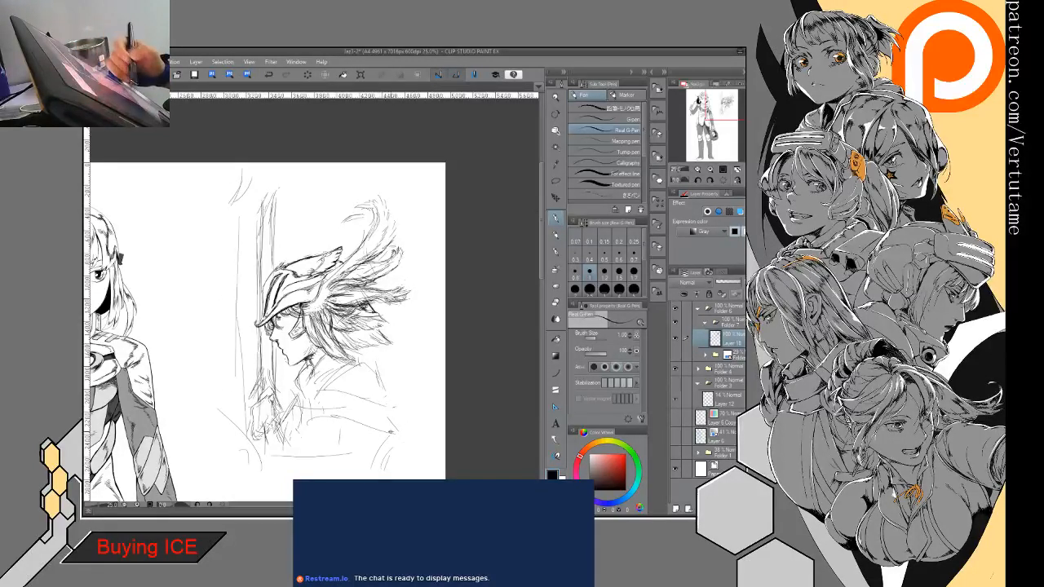
pyautogui.moveTo(271, 181); pyautogui.dragTo(371, 177)
pyautogui.moveTo(396, 255); pyautogui.dragTo(395, 376)
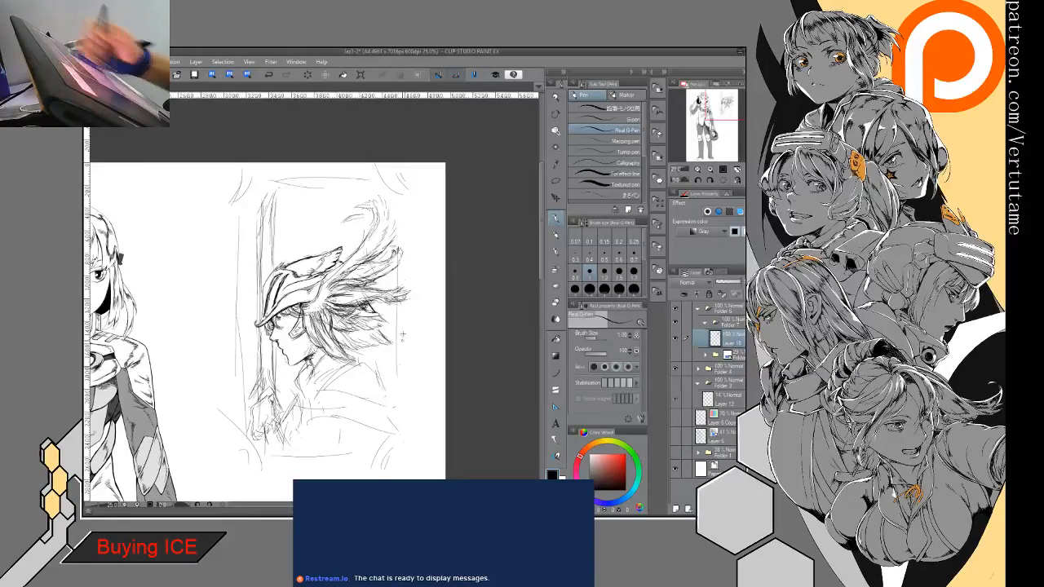
pyautogui.moveTo(406, 299)
pyautogui.mouseDown()
pyautogui.moveTo(401, 357)
pyautogui.moveTo(341, 403)
pyautogui.moveTo(408, 352)
pyautogui.mouseUp()
# - Draw the eye beneath the helmet brim, with its eyelids, iris and a light line below it
pyautogui.scroll(3, 249, 325)
pyautogui.moveTo(343, 391); pyautogui.dragTo(256, 375)
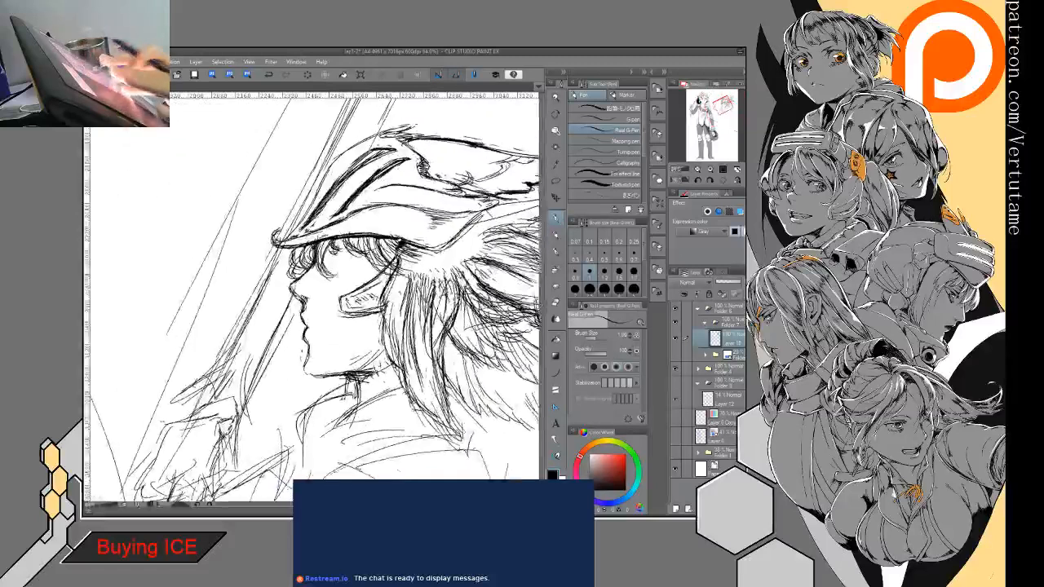
pyautogui.moveTo(326, 327); pyautogui.dragTo(297, 333)
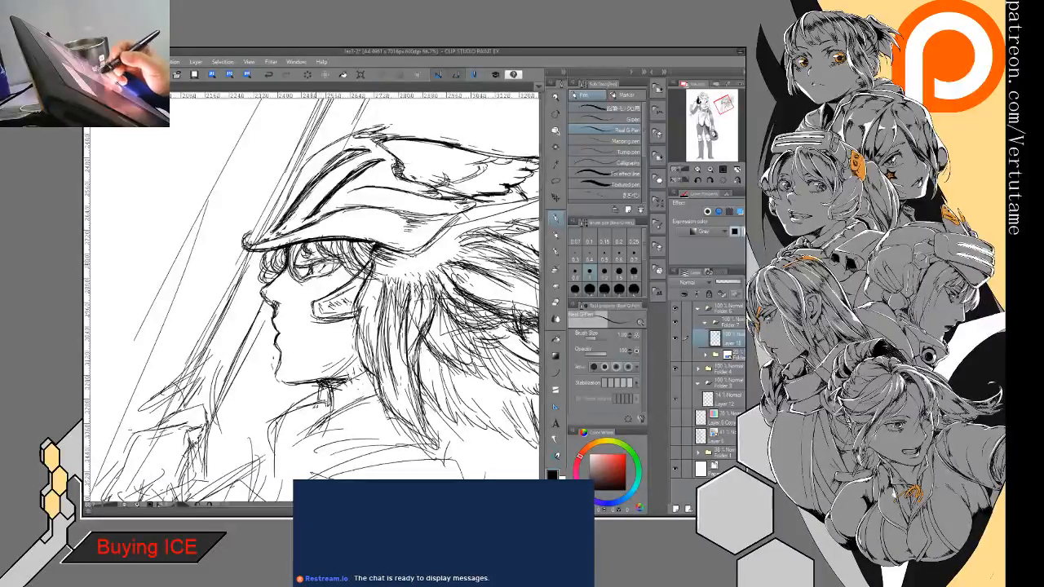
pyautogui.moveTo(355, 253)
pyautogui.mouseDown()
pyautogui.moveTo(333, 263)
pyautogui.moveTo(342, 265)
pyautogui.mouseUp()
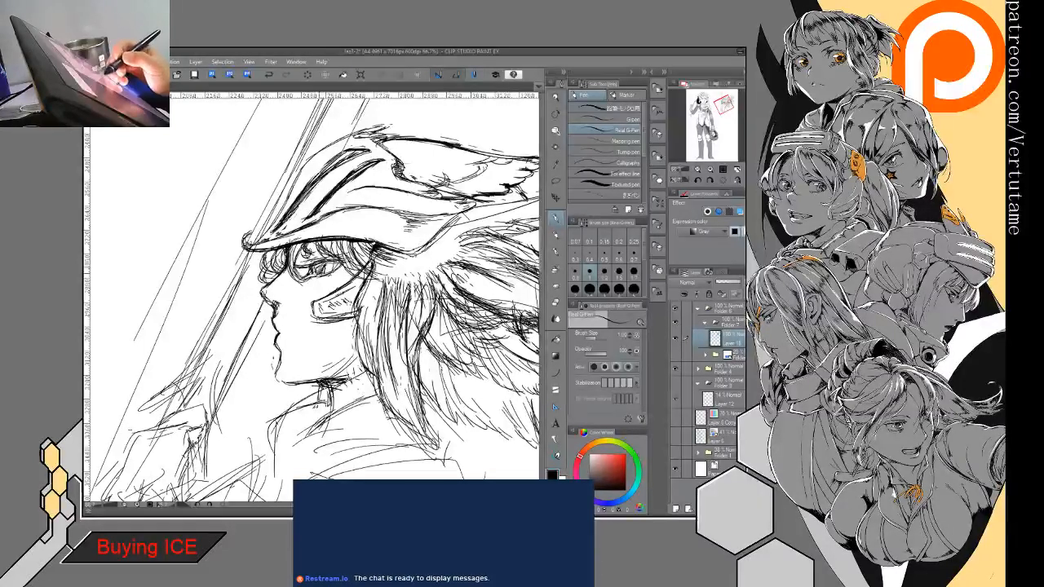
pyautogui.press('e')
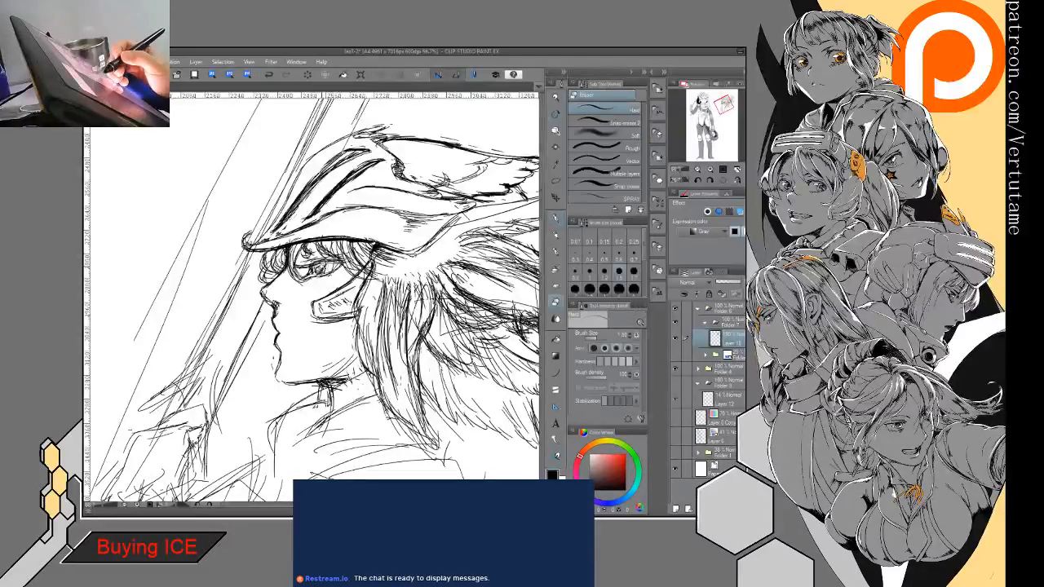
pyautogui.press('p')
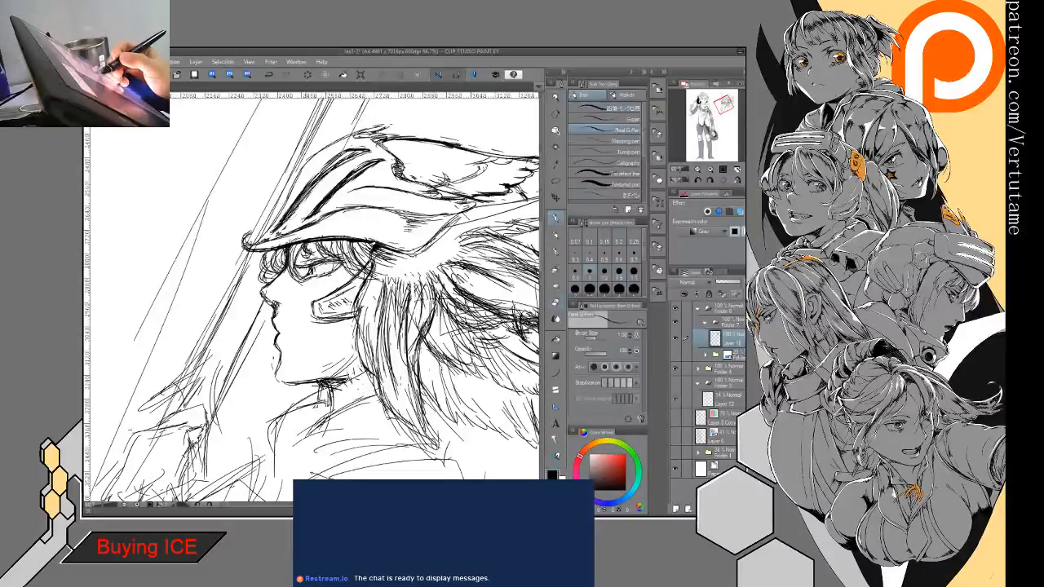
pyautogui.moveTo(321, 252)
pyautogui.mouseDown()
pyautogui.moveTo(306, 259)
pyautogui.moveTo(315, 257)
pyautogui.mouseUp()
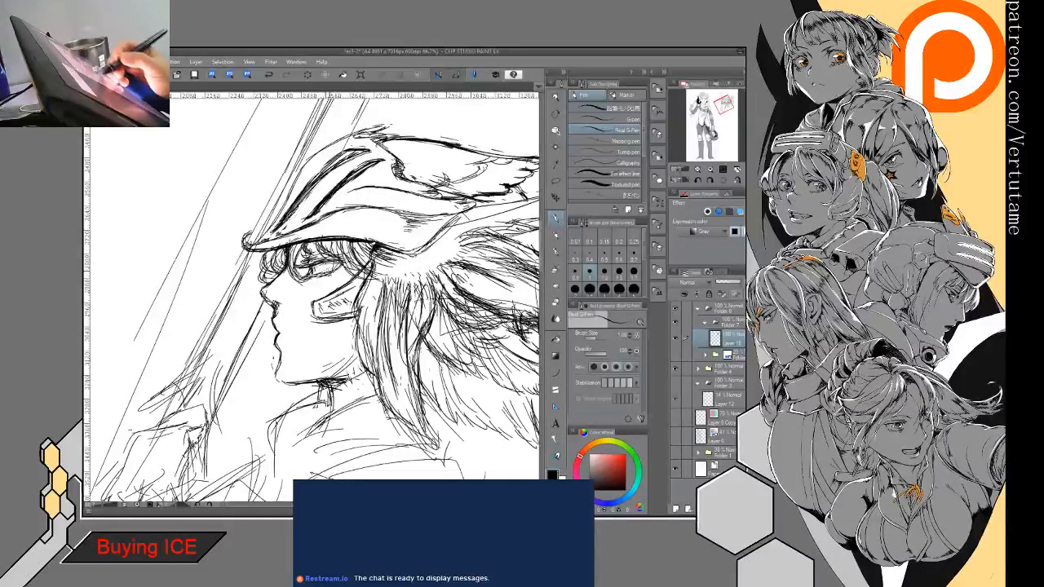
pyautogui.press('e')
pyautogui.press('p')
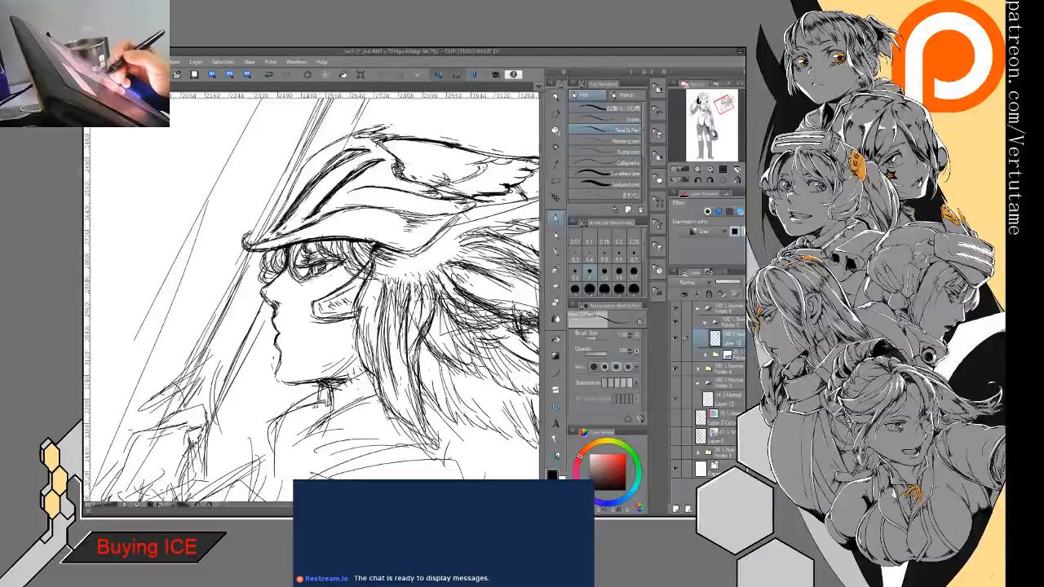
pyautogui.moveTo(310, 278); pyautogui.dragTo(306, 291)
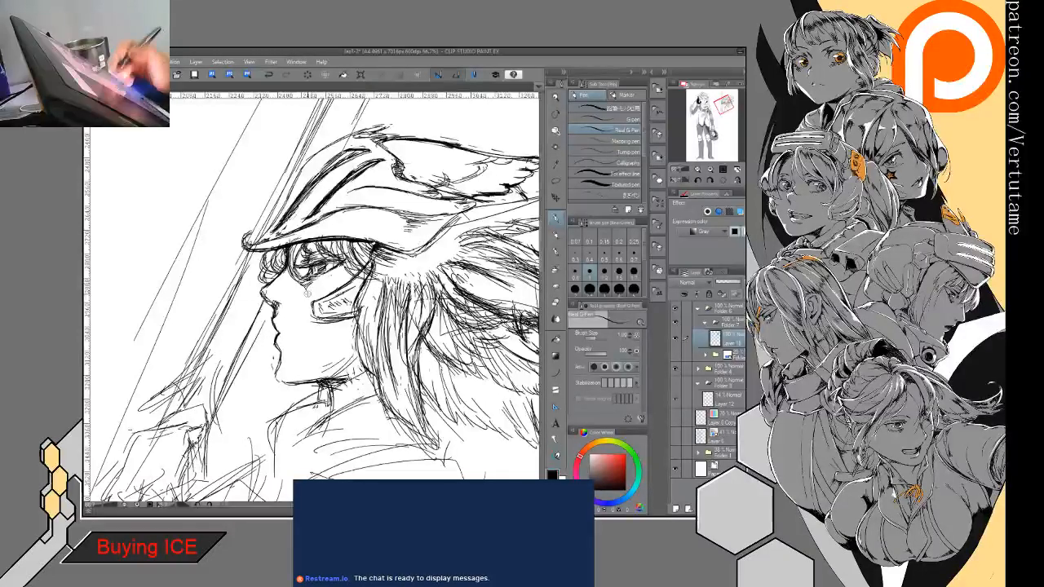
# - Strengthen the neck, collar and shoulder contours with loose strokes and rough in the chest below
pyautogui.hotkey('ctrl', '-')
pyautogui.hotkey('ctrl', '-')
pyautogui.press('-')
pyautogui.press('-')
pyautogui.press('-')
pyautogui.press('-')
pyautogui.press('-')
pyautogui.press('-')
pyautogui.press('-')
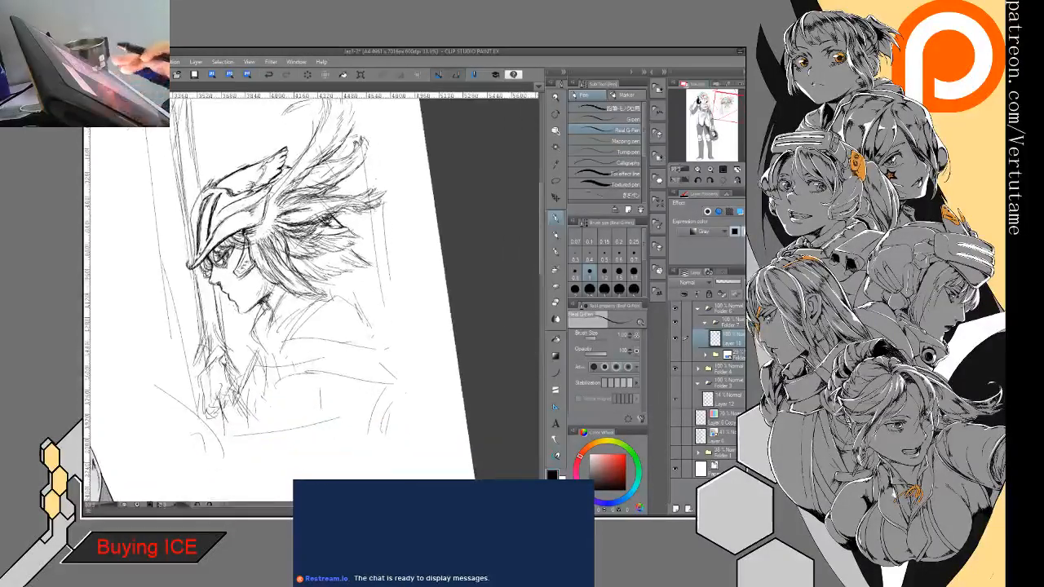
pyautogui.moveTo(270, 285); pyautogui.dragTo(242, 410)
pyautogui.moveTo(269, 347)
pyautogui.mouseDown()
pyautogui.moveTo(262, 371)
pyautogui.moveTo(318, 406)
pyautogui.mouseUp()
pyautogui.moveTo(300, 393); pyautogui.dragTo(356, 408)
pyautogui.moveTo(305, 348); pyautogui.dragTo(364, 341)
pyautogui.moveTo(337, 294)
pyautogui.mouseDown()
pyautogui.moveTo(305, 325)
pyautogui.moveTo(386, 334)
pyautogui.moveTo(288, 332)
pyautogui.mouseUp()
pyautogui.moveTo(329, 298); pyautogui.dragTo(301, 326)
pyautogui.moveTo(310, 274); pyautogui.dragTo(320, 296)
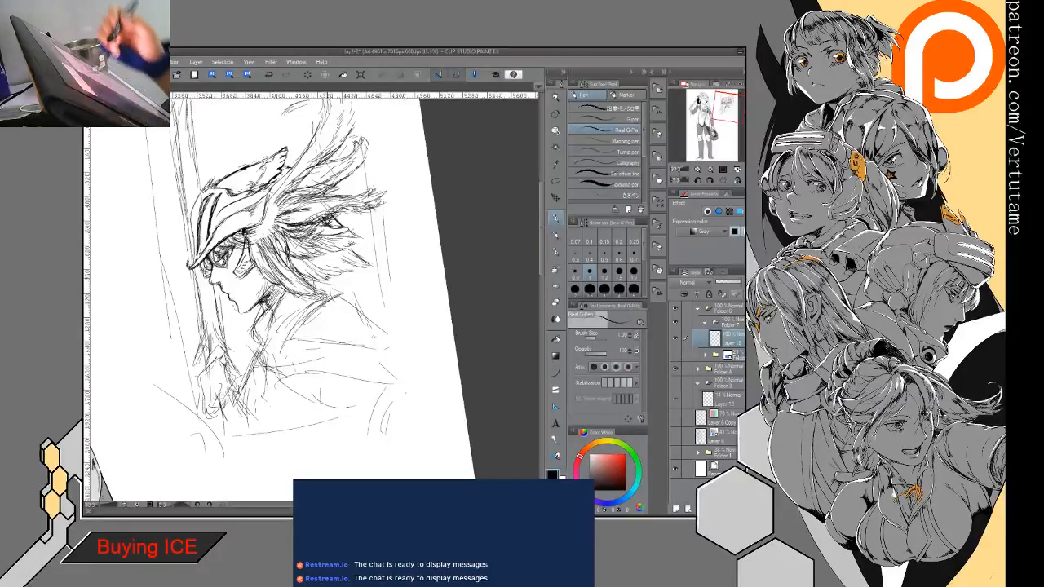
# - Sketch hair strands and contour lines falling behind the neck onto the upper back, undoing and redrawing the first strokes
pyautogui.moveTo(287, 150)
pyautogui.mouseDown()
pyautogui.moveTo(343, 173)
pyautogui.moveTo(333, 181)
pyautogui.mouseUp()
pyautogui.moveTo(328, 278); pyautogui.dragTo(343, 349)
pyautogui.moveTo(337, 282); pyautogui.dragTo(342, 342)
pyautogui.hotkey('ctrl', 'z')
pyautogui.hotkey('ctrl', 'z')
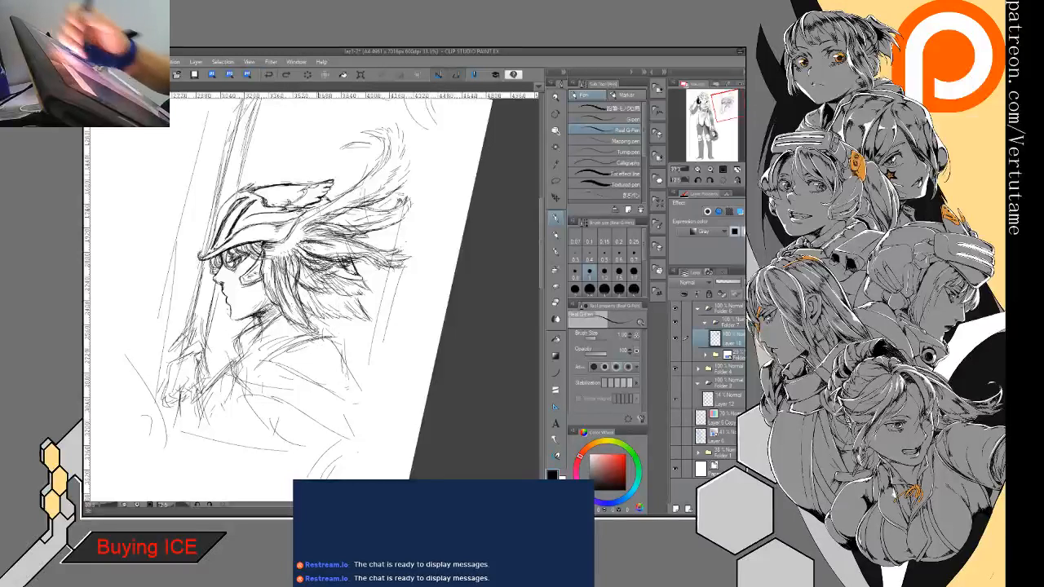
pyautogui.moveTo(342, 273); pyautogui.dragTo(348, 357)
pyautogui.moveTo(335, 293); pyautogui.dragTo(346, 347)
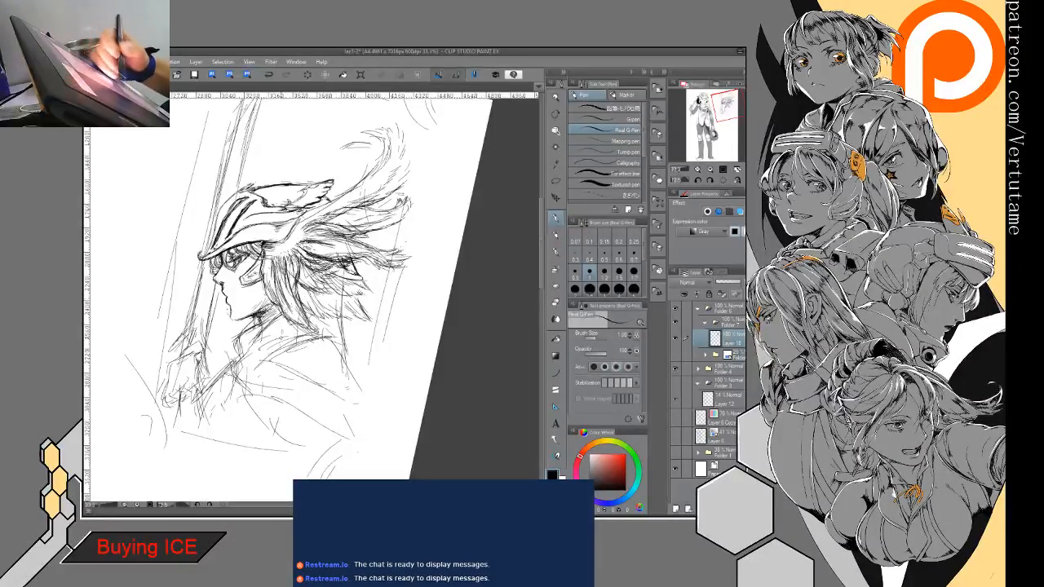
pyautogui.moveTo(299, 319); pyautogui.dragTo(285, 354)
pyautogui.moveTo(312, 328)
pyautogui.mouseDown()
pyautogui.moveTo(287, 348)
pyautogui.moveTo(334, 351)
pyautogui.mouseUp()
pyautogui.moveTo(326, 308); pyautogui.dragTo(340, 345)
# - Draw a large sweeping curve from the back around below the shoulder, curling inward into a spiral
pyautogui.moveTo(335, 310); pyautogui.dragTo(373, 444)
pyautogui.moveTo(343, 355)
pyautogui.mouseDown()
pyautogui.moveTo(330, 482)
pyautogui.moveTo(294, 446)
pyautogui.moveTo(294, 424)
pyautogui.mouseUp()
pyautogui.moveTo(294, 425)
pyautogui.mouseDown()
pyautogui.moveTo(339, 267)
pyautogui.moveTo(289, 410)
pyautogui.mouseUp()
pyautogui.hotkey('ctrl', 'z')
pyautogui.moveTo(260, 376)
pyautogui.mouseDown()
pyautogui.moveTo(260, 346)
pyautogui.moveTo(302, 397)
pyautogui.mouseUp()
pyautogui.moveTo(280, 341); pyautogui.dragTo(294, 373)
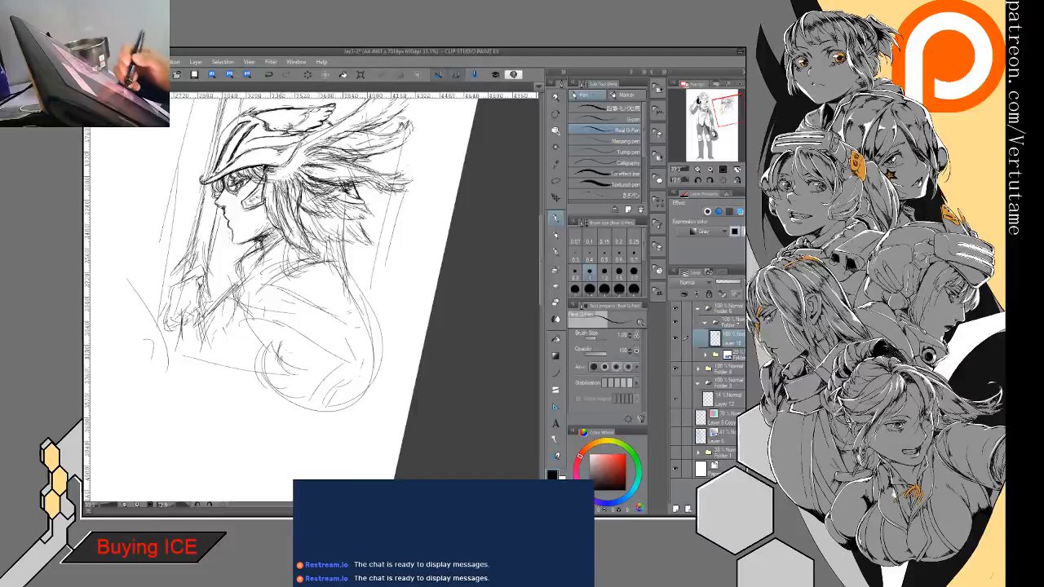
pyautogui.moveTo(296, 326); pyautogui.dragTo(256, 369)
pyautogui.moveTo(289, 331)
pyautogui.mouseDown()
pyautogui.moveTo(262, 359)
pyautogui.moveTo(323, 411)
pyautogui.moveTo(299, 374)
pyautogui.moveTo(306, 384)
pyautogui.moveTo(361, 351)
pyautogui.moveTo(353, 293)
pyautogui.mouseUp()
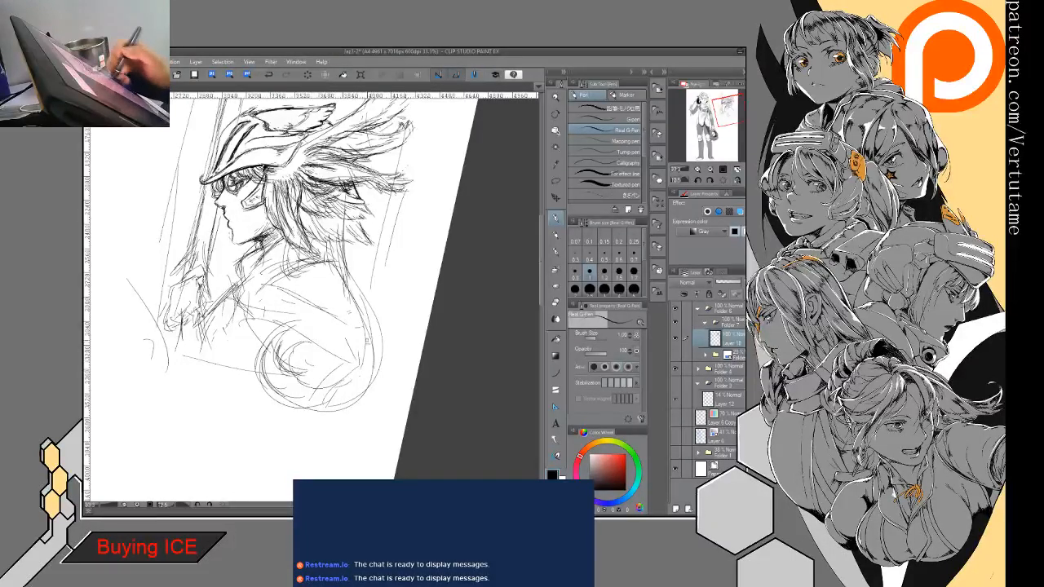
pyautogui.moveTo(370, 374)
pyautogui.mouseDown()
pyautogui.moveTo(268, 375)
pyautogui.moveTo(267, 387)
pyautogui.mouseUp()
pyautogui.moveTo(290, 322)
pyautogui.mouseDown()
pyautogui.moveTo(316, 337)
pyautogui.moveTo(268, 338)
pyautogui.moveTo(258, 351)
pyautogui.mouseUp()
# - Add strokes to the frame's bottom edge and lower right side, and sketch its lower-left corner
pyautogui.moveTo(190, 356); pyautogui.dragTo(340, 382)
pyautogui.moveTo(383, 248)
pyautogui.mouseDown()
pyautogui.moveTo(372, 314)
pyautogui.moveTo(370, 301)
pyautogui.mouseUp()
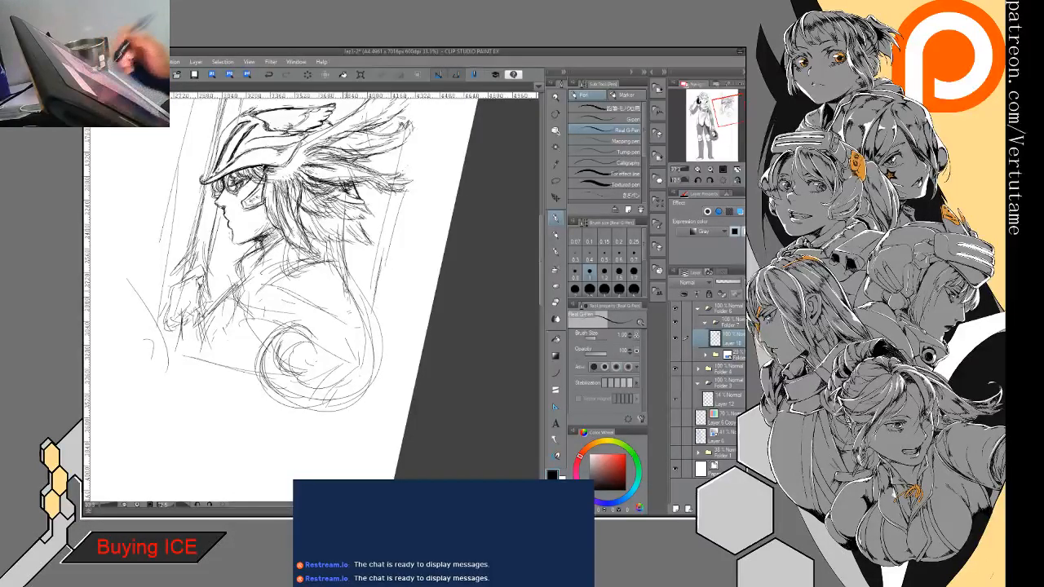
pyautogui.moveTo(171, 285)
pyautogui.mouseDown()
pyautogui.moveTo(145, 365)
pyautogui.moveTo(147, 324)
pyautogui.mouseUp()
pyautogui.moveTo(170, 318)
pyautogui.mouseDown()
pyautogui.moveTo(158, 353)
pyautogui.moveTo(178, 323)
pyautogui.moveTo(168, 359)
pyautogui.mouseUp()
pyautogui.moveTo(166, 316)
pyautogui.mouseDown()
pyautogui.moveTo(157, 326)
pyautogui.moveTo(169, 368)
pyautogui.moveTo(214, 359)
pyautogui.mouseUp()
# - Double the frame's top, right and left edges with long parallel inner lines
pyautogui.moveTo(236, 187); pyautogui.dragTo(263, 357)
pyautogui.moveTo(282, 152)
pyautogui.mouseDown()
pyautogui.moveTo(275, 175)
pyautogui.moveTo(237, 204)
pyautogui.mouseUp()
pyautogui.moveTo(279, 172)
pyautogui.mouseDown()
pyautogui.moveTo(234, 204)
pyautogui.moveTo(351, 187)
pyautogui.moveTo(410, 200)
pyautogui.mouseUp()
pyautogui.moveTo(464, 219); pyautogui.dragTo(410, 410)
pyautogui.moveTo(268, 213)
pyautogui.mouseDown()
pyautogui.moveTo(229, 395)
pyautogui.moveTo(206, 430)
pyautogui.mouseUp()
pyautogui.moveTo(227, 268); pyautogui.dragTo(179, 465)
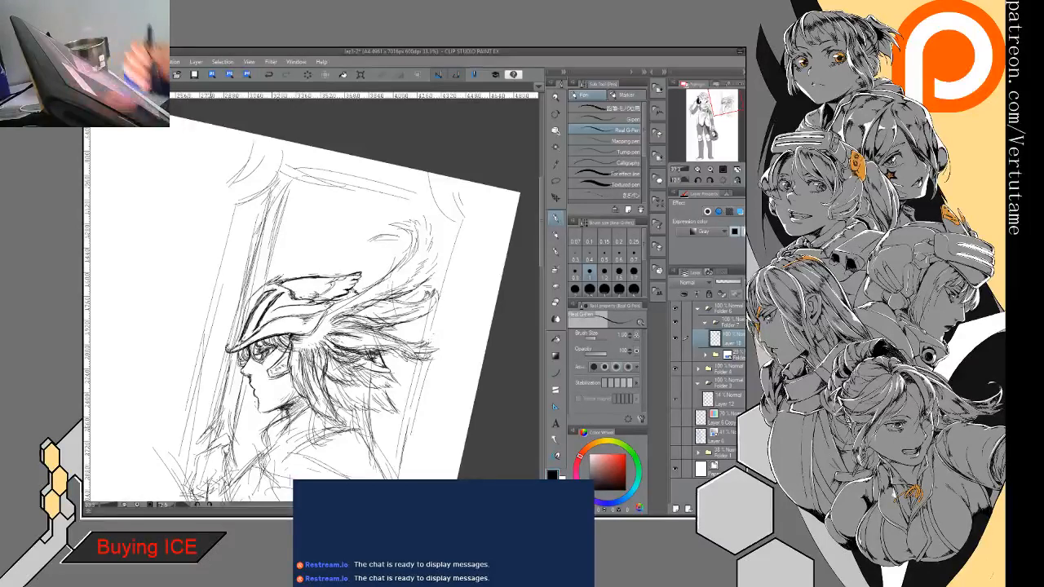
pyautogui.moveTo(456, 246); pyautogui.dragTo(397, 469)
# - Redraw the raised hand as a closed fist with fingers wrapped around the sword handle
pyautogui.moveTo(310, 359); pyautogui.dragTo(326, 253)
pyautogui.hotkey('ctrl', '@')
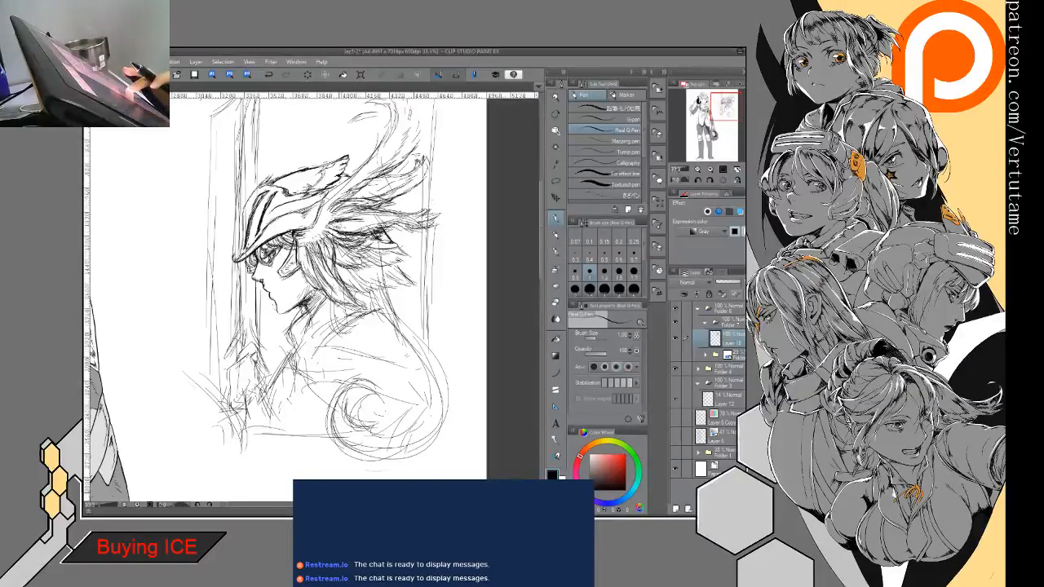
pyautogui.moveTo(450, 419)
pyautogui.mouseDown()
pyautogui.moveTo(440, 454)
pyautogui.moveTo(383, 412)
pyautogui.mouseUp()
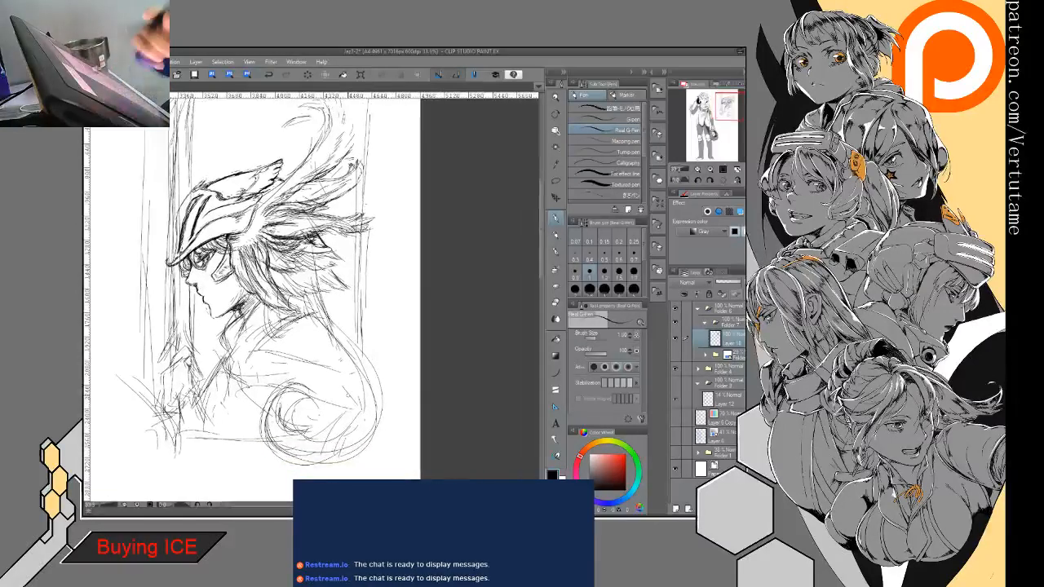
pyautogui.moveTo(179, 352)
pyautogui.mouseDown()
pyautogui.moveTo(165, 367)
pyautogui.moveTo(194, 375)
pyautogui.moveTo(198, 359)
pyautogui.moveTo(169, 368)
pyautogui.moveTo(185, 375)
pyautogui.moveTo(163, 394)
pyautogui.moveTo(173, 370)
pyautogui.mouseUp()
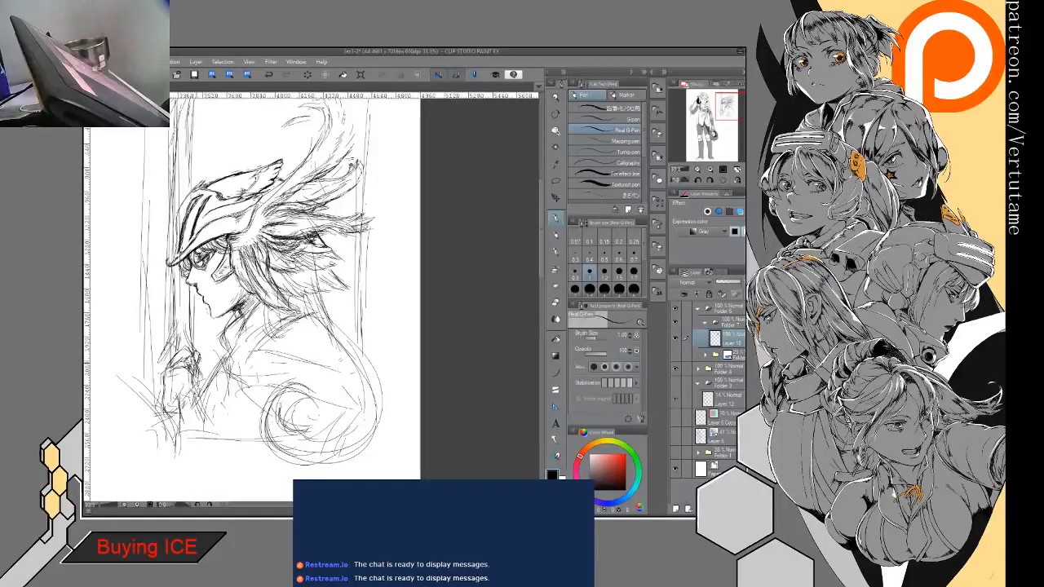
pyautogui.press('e')
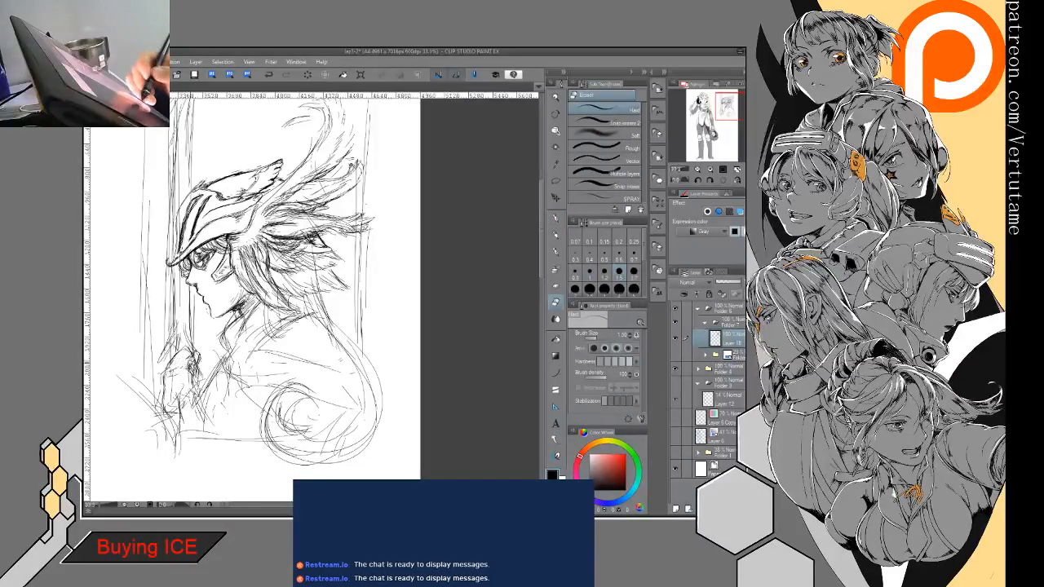
pyautogui.press('p')
pyautogui.moveTo(182, 351)
pyautogui.mouseDown()
pyautogui.moveTo(198, 371)
pyautogui.moveTo(188, 363)
pyautogui.moveTo(163, 395)
pyautogui.moveTo(168, 405)
pyautogui.moveTo(190, 392)
pyautogui.mouseUp()
pyautogui.moveTo(172, 377); pyautogui.dragTo(193, 384)
pyautogui.moveTo(176, 373)
pyautogui.mouseDown()
pyautogui.moveTo(195, 385)
pyautogui.moveTo(169, 401)
pyautogui.moveTo(185, 403)
pyautogui.mouseUp()
pyautogui.moveTo(187, 391)
pyautogui.mouseDown()
pyautogui.moveTo(178, 410)
pyautogui.moveTo(160, 398)
pyautogui.mouseUp()
# - Sketch the wrist side of the fist and darken the sword handle extending below it
pyautogui.moveTo(162, 388)
pyautogui.mouseDown()
pyautogui.moveTo(167, 411)
pyautogui.moveTo(186, 411)
pyautogui.moveTo(172, 423)
pyautogui.mouseUp()
pyautogui.moveTo(159, 403); pyautogui.dragTo(174, 444)
pyautogui.moveTo(164, 413); pyautogui.dragTo(179, 437)
pyautogui.moveTo(184, 401); pyautogui.dragTo(184, 455)
pyautogui.moveTo(177, 403); pyautogui.dragTo(179, 462)
pyautogui.moveTo(182, 419)
pyautogui.mouseDown()
pyautogui.moveTo(173, 452)
pyautogui.moveTo(184, 443)
pyautogui.mouseUp()
pyautogui.moveTo(187, 437); pyautogui.dragTo(178, 448)
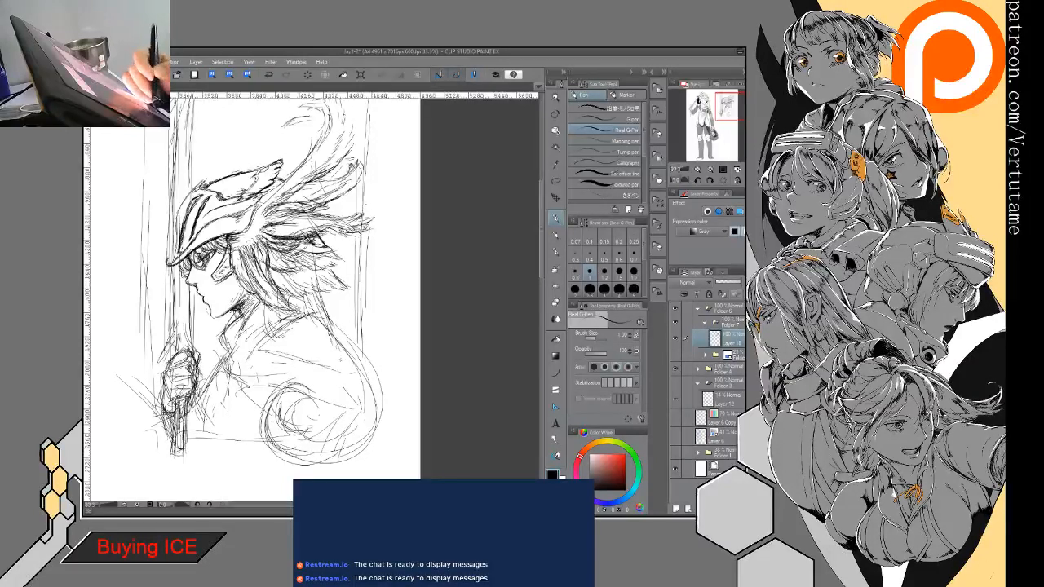
# - Sketch flared strokes at the base of the blade just above the fist
pyautogui.moveTo(183, 335)
pyautogui.mouseDown()
pyautogui.moveTo(157, 359)
pyautogui.moveTo(188, 351)
pyautogui.mouseUp()
pyautogui.moveTo(176, 304); pyautogui.dragTo(169, 337)
pyautogui.moveTo(190, 278); pyautogui.dragTo(179, 341)
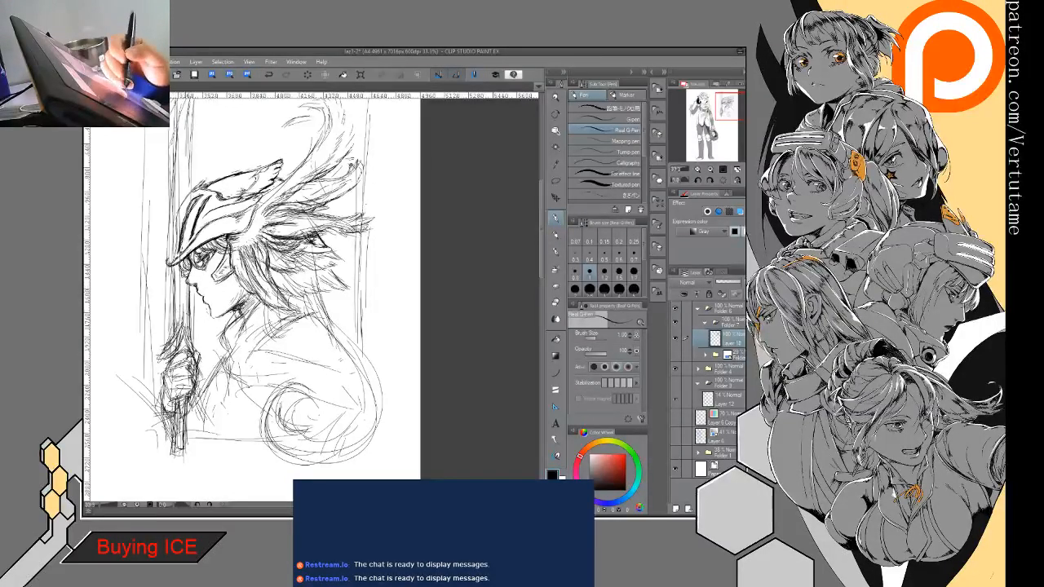
# - Darken the blade's edges and center with repeated long strokes from near its tip down to the helmet brim
pyautogui.moveTo(177, 192); pyautogui.dragTo(172, 248)
pyautogui.moveTo(176, 199)
pyautogui.mouseDown()
pyautogui.moveTo(173, 277)
pyautogui.moveTo(173, 263)
pyautogui.moveTo(203, 295)
pyautogui.mouseUp()
pyautogui.moveTo(183, 163); pyautogui.dragTo(179, 215)
pyautogui.moveTo(182, 179)
pyautogui.mouseDown()
pyautogui.moveTo(177, 263)
pyautogui.moveTo(177, 240)
pyautogui.mouseUp()
pyautogui.moveTo(183, 180); pyautogui.dragTo(177, 254)
pyautogui.moveTo(182, 157)
pyautogui.mouseDown()
pyautogui.moveTo(180, 209)
pyautogui.moveTo(178, 184)
pyautogui.mouseUp()
pyautogui.moveTo(181, 196); pyautogui.dragTo(177, 234)
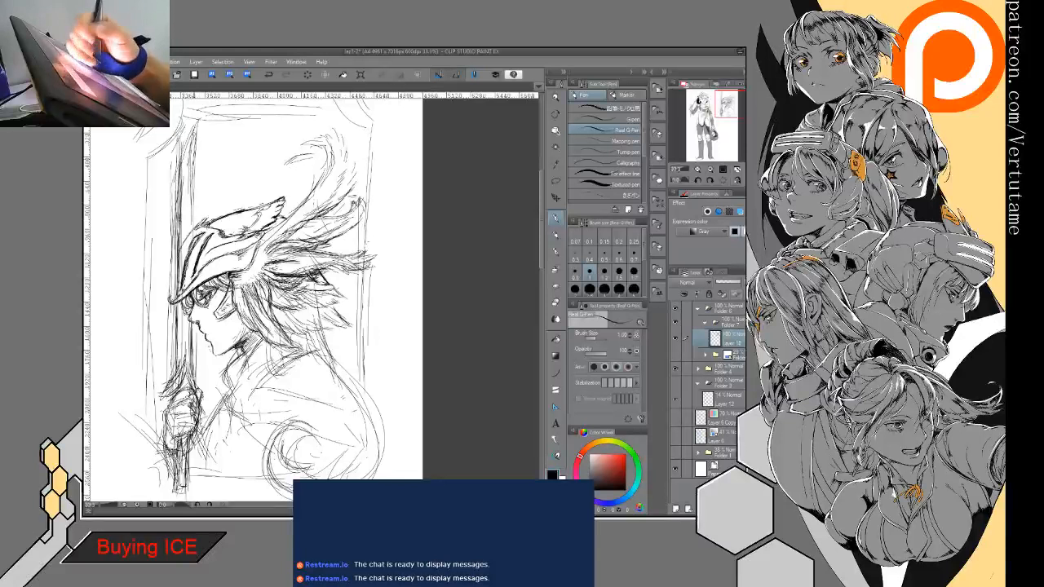
pyautogui.moveTo(192, 156); pyautogui.dragTo(190, 231)
pyautogui.moveTo(193, 183); pyautogui.dragTo(178, 259)
pyautogui.moveTo(184, 255); pyautogui.dragTo(177, 289)
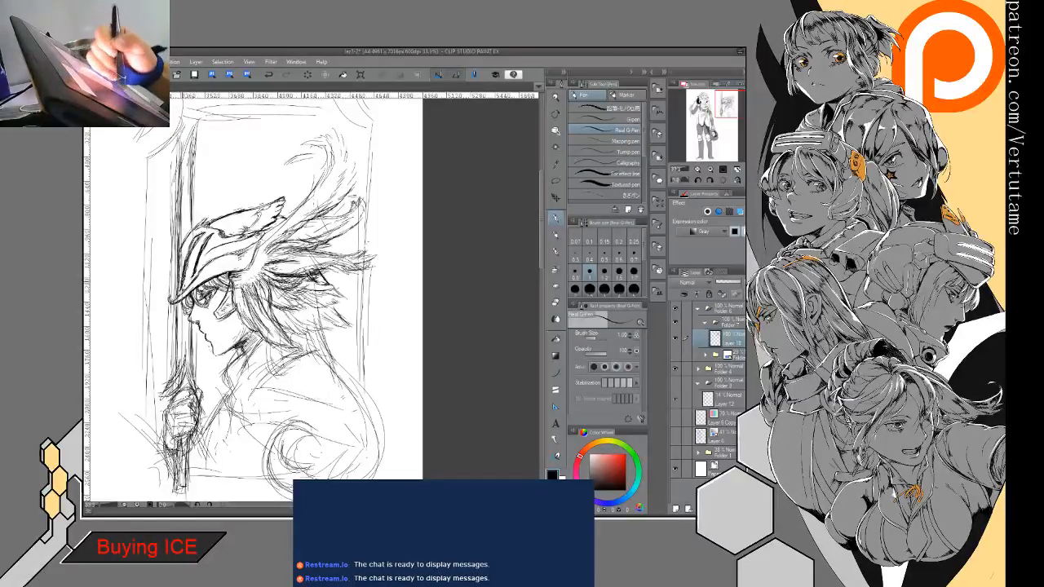
# - Reinforce the frame's left side with additional long vertical lines
pyautogui.moveTo(152, 210)
pyautogui.mouseDown()
pyautogui.moveTo(152, 362)
pyautogui.moveTo(148, 287)
pyautogui.mouseUp()
pyautogui.moveTo(151, 323); pyautogui.dragTo(151, 411)
pyautogui.moveTo(151, 188); pyautogui.dragTo(153, 424)
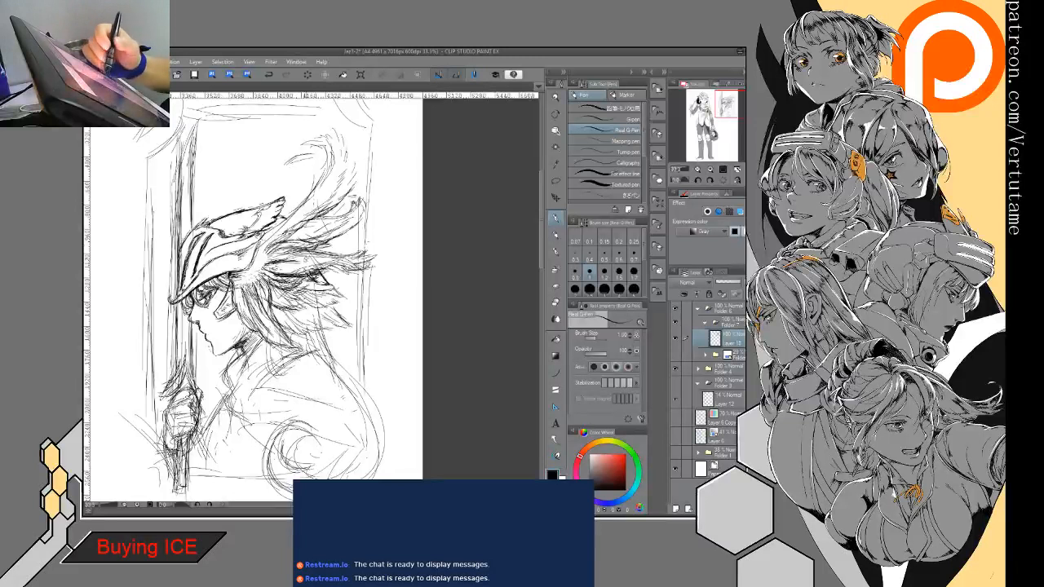
# - Add hair strands below the wing feathers, flowing down behind the neck toward the back
pyautogui.moveTo(308, 282); pyautogui.dragTo(310, 351)
pyautogui.moveTo(308, 305)
pyautogui.mouseDown()
pyautogui.moveTo(313, 354)
pyautogui.moveTo(327, 355)
pyautogui.mouseUp()
pyautogui.moveTo(309, 281)
pyautogui.mouseDown()
pyautogui.moveTo(324, 370)
pyautogui.moveTo(270, 378)
pyautogui.moveTo(280, 361)
pyautogui.mouseUp()
pyautogui.moveTo(309, 354)
pyautogui.mouseDown()
pyautogui.moveTo(281, 360)
pyautogui.moveTo(328, 362)
pyautogui.moveTo(342, 378)
pyautogui.mouseUp()
pyautogui.moveTo(304, 317); pyautogui.dragTo(324, 368)
pyautogui.moveTo(300, 288); pyautogui.dragTo(339, 374)
# - Clean up the lines along the back with the eraser and redraw the outer curve sweeping toward the spiral
pyautogui.press('e')
pyautogui.moveTo(320, 310)
pyautogui.mouseDown()
pyautogui.moveTo(330, 342)
pyautogui.moveTo(321, 340)
pyautogui.moveTo(372, 414)
pyautogui.moveTo(369, 478)
pyautogui.mouseUp()
pyautogui.press('p')
pyautogui.moveTo(335, 379); pyautogui.dragTo(365, 435)
pyautogui.moveTo(356, 399); pyautogui.dragTo(349, 472)
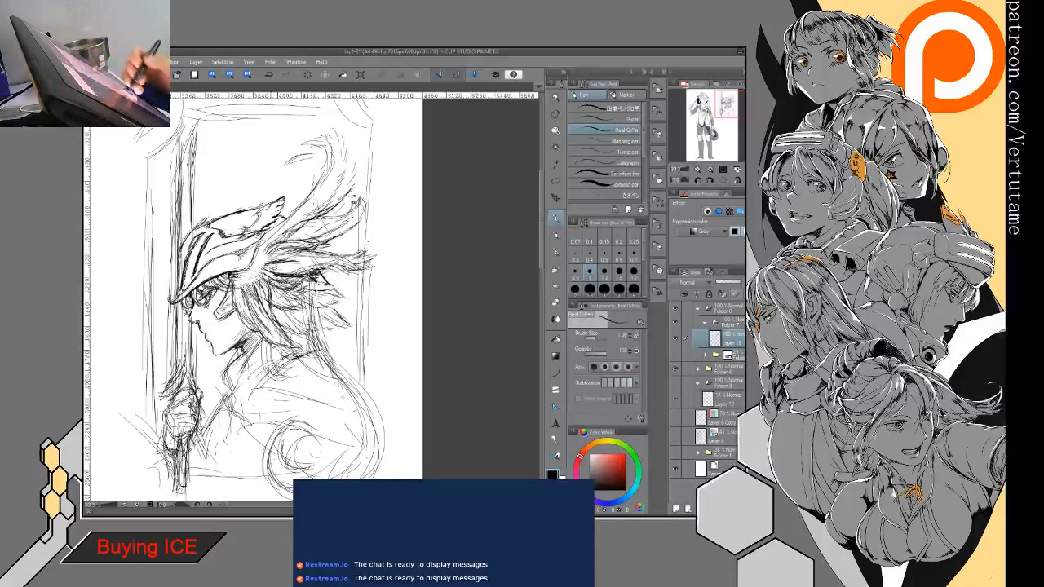
# - Strengthen the neck and collar lines below the jaw and the shoulder contour running over to the upper back
pyautogui.moveTo(254, 373); pyautogui.dragTo(223, 412)
pyautogui.moveTo(237, 391); pyautogui.dragTo(225, 417)
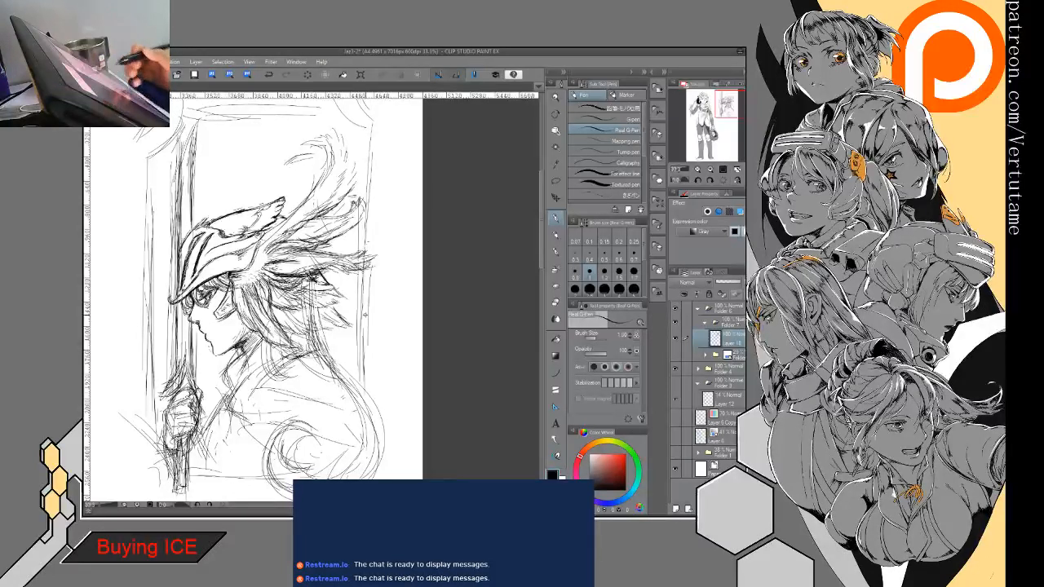
pyautogui.moveTo(266, 382); pyautogui.dragTo(269, 390)
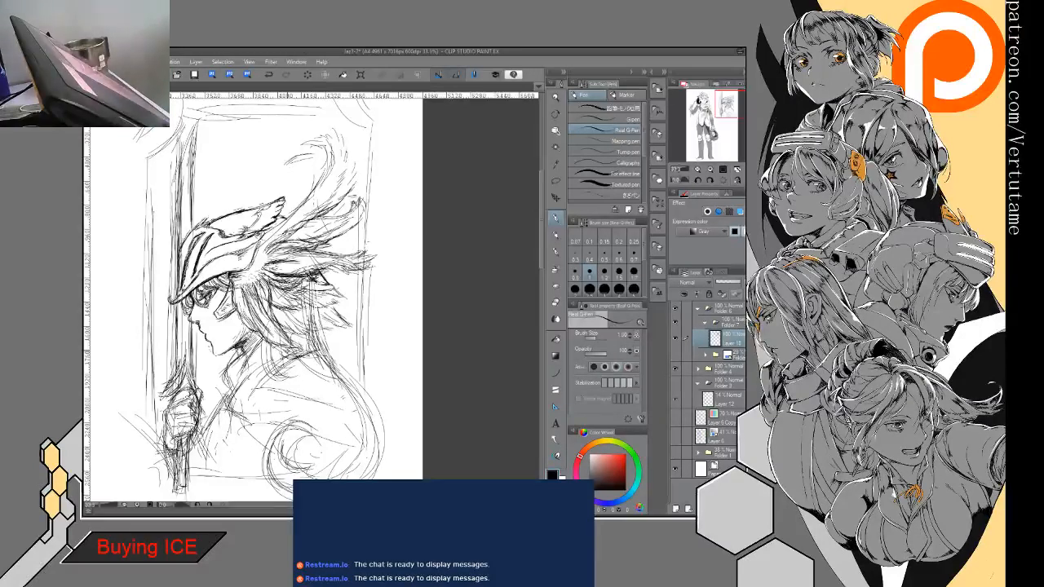
pyautogui.moveTo(253, 336)
pyautogui.mouseDown()
pyautogui.moveTo(265, 345)
pyautogui.moveTo(247, 371)
pyautogui.mouseUp()
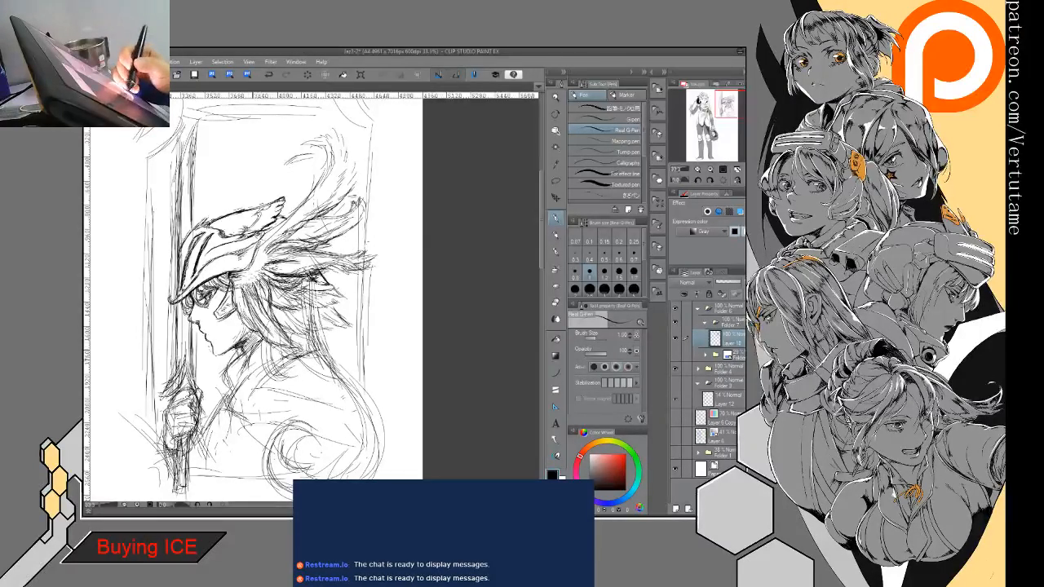
pyautogui.moveTo(262, 337); pyautogui.dragTo(223, 380)
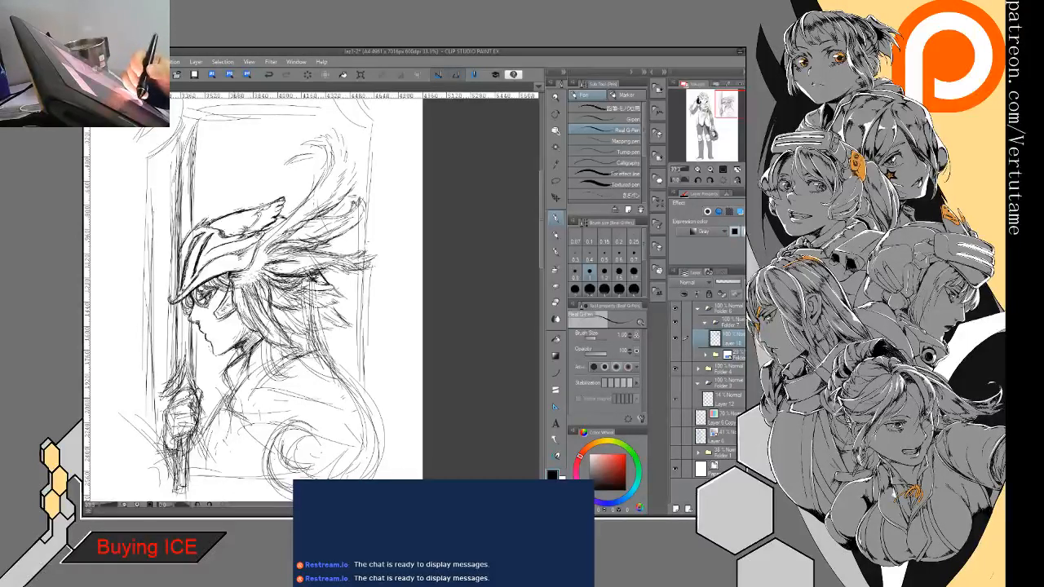
pyautogui.moveTo(238, 389)
pyautogui.mouseDown()
pyautogui.moveTo(304, 383)
pyautogui.moveTo(275, 373)
pyautogui.moveTo(313, 351)
pyautogui.mouseUp()
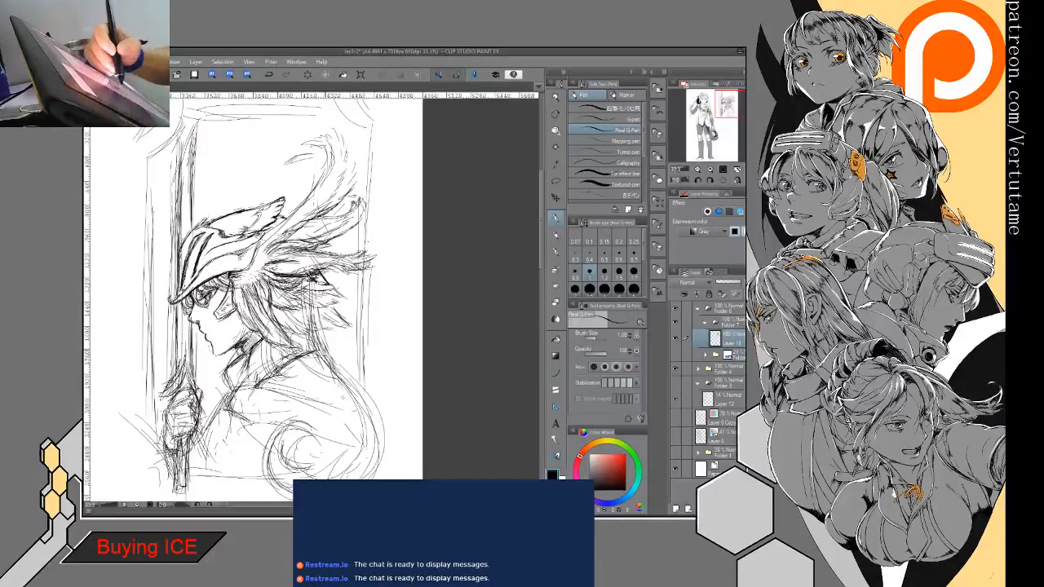
pyautogui.moveTo(333, 365); pyautogui.dragTo(367, 429)
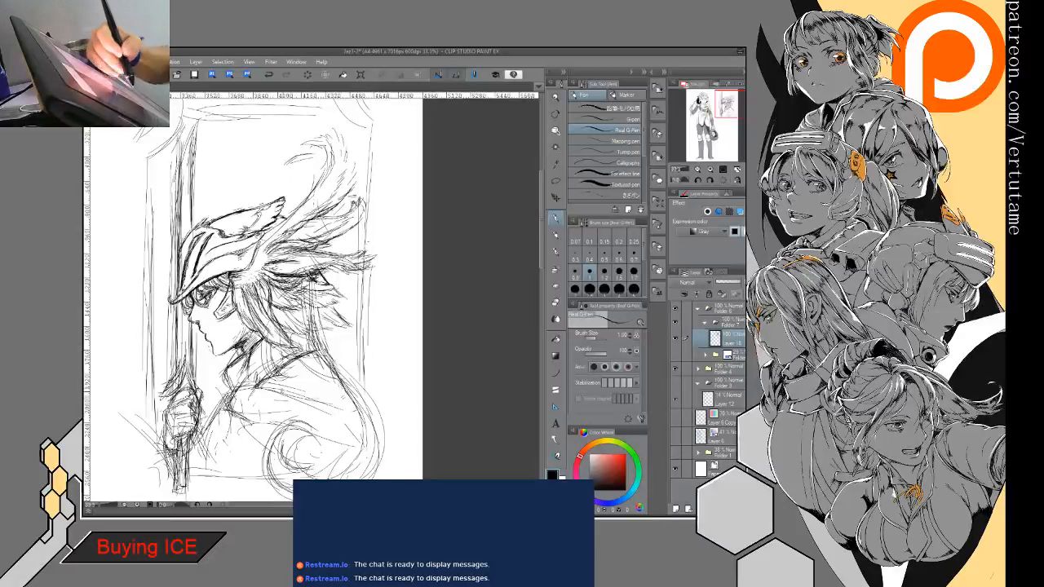
# - Sketch a curling scroll ornament on the upper shoulder, with its tail sweeping toward the back
pyautogui.moveTo(296, 376); pyautogui.dragTo(350, 401)
pyautogui.moveTo(295, 388)
pyautogui.mouseDown()
pyautogui.moveTo(307, 394)
pyautogui.moveTo(292, 399)
pyautogui.moveTo(305, 397)
pyautogui.mouseUp()
pyautogui.moveTo(291, 382)
pyautogui.mouseDown()
pyautogui.moveTo(302, 382)
pyautogui.moveTo(343, 416)
pyautogui.mouseUp()
pyautogui.moveTo(314, 405)
pyautogui.mouseDown()
pyautogui.moveTo(360, 419)
pyautogui.moveTo(359, 406)
pyautogui.mouseUp()
pyautogui.moveTo(328, 391); pyautogui.dragTo(345, 403)
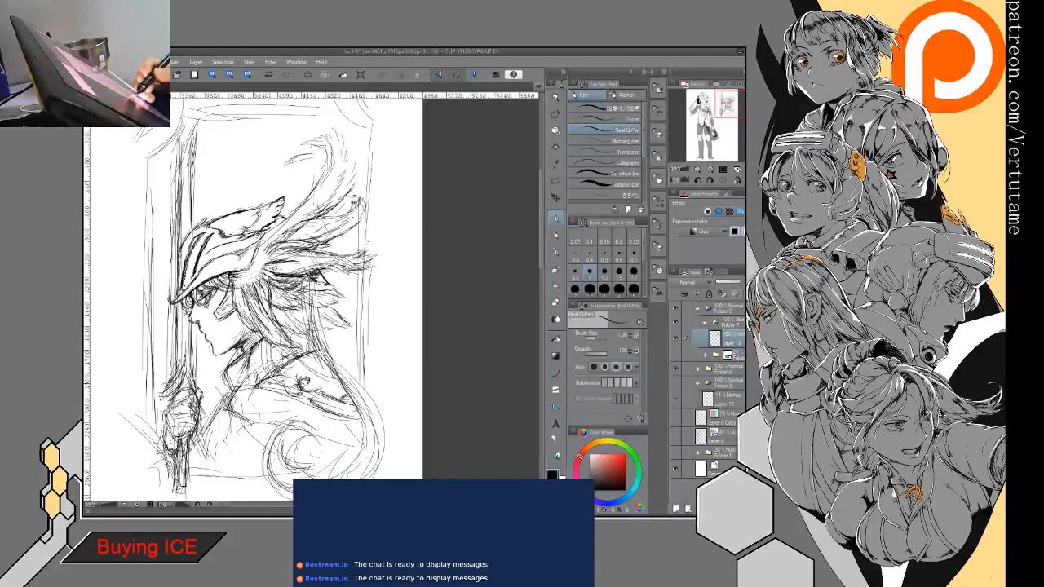
# - Draw the curved edges of the shoulder plate around the scroll ornament, from the collar across to the back
pyautogui.moveTo(277, 374)
pyautogui.mouseDown()
pyautogui.moveTo(251, 384)
pyautogui.moveTo(252, 398)
pyautogui.moveTo(225, 399)
pyautogui.moveTo(351, 421)
pyautogui.mouseUp()
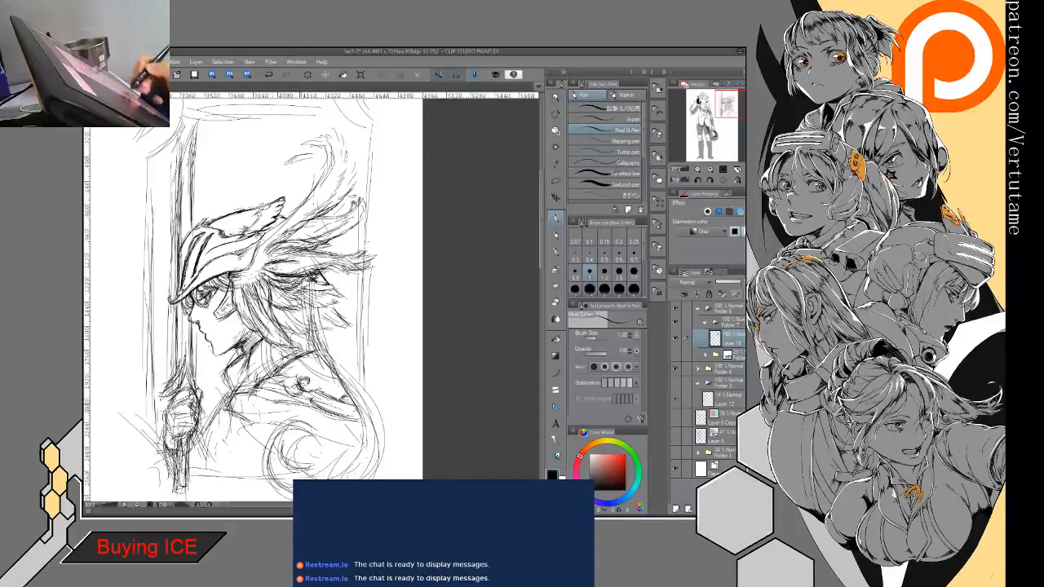
pyautogui.moveTo(256, 409)
pyautogui.mouseDown()
pyautogui.moveTo(217, 411)
pyautogui.moveTo(249, 424)
pyautogui.moveTo(306, 411)
pyautogui.mouseUp()
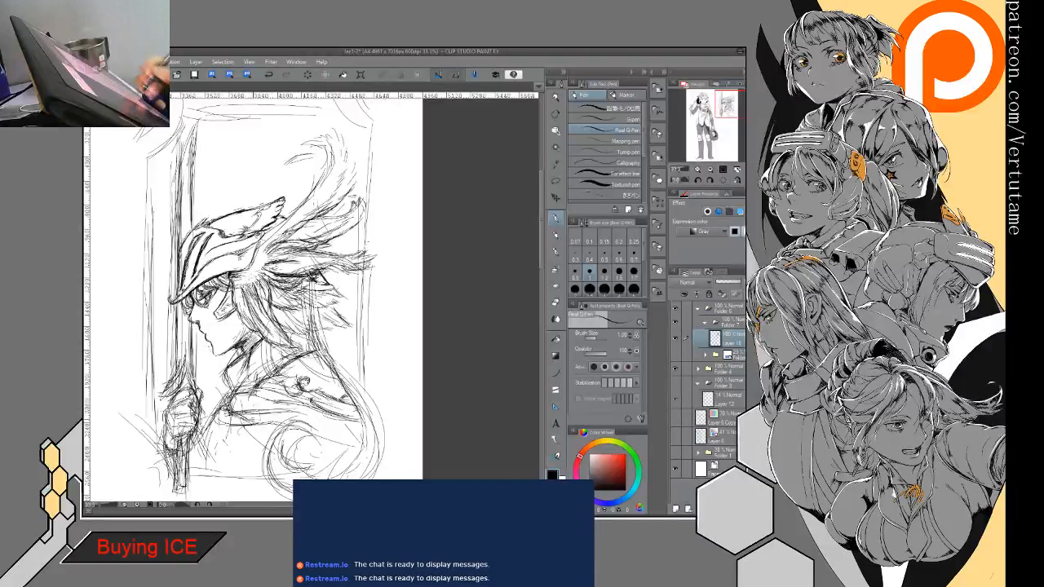
pyautogui.moveTo(252, 432)
pyautogui.mouseDown()
pyautogui.moveTo(282, 421)
pyautogui.moveTo(269, 422)
pyautogui.mouseUp()
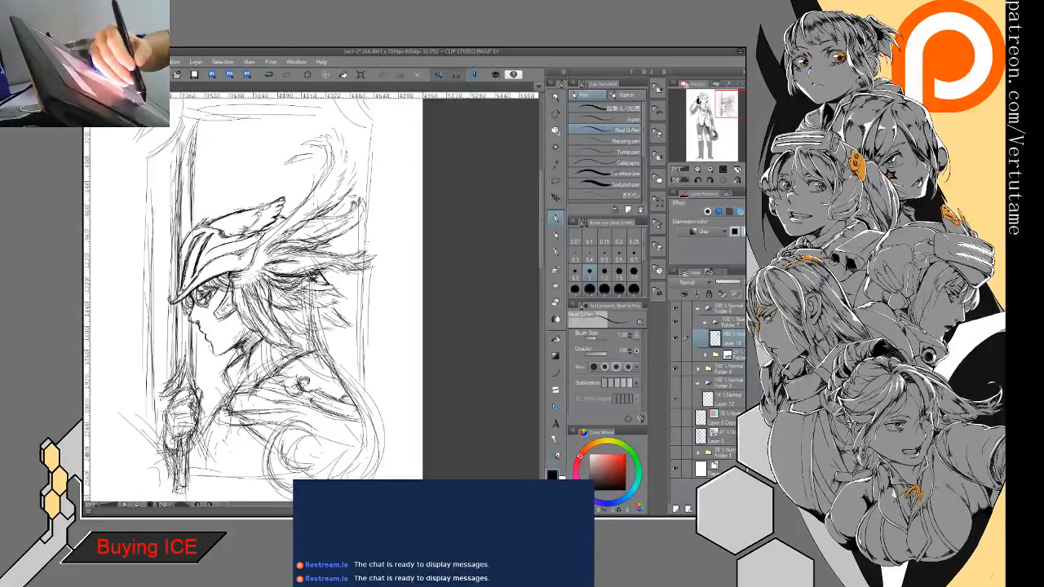
pyautogui.moveTo(363, 439)
pyautogui.mouseDown()
pyautogui.moveTo(359, 417)
pyautogui.moveTo(370, 427)
pyautogui.mouseUp()
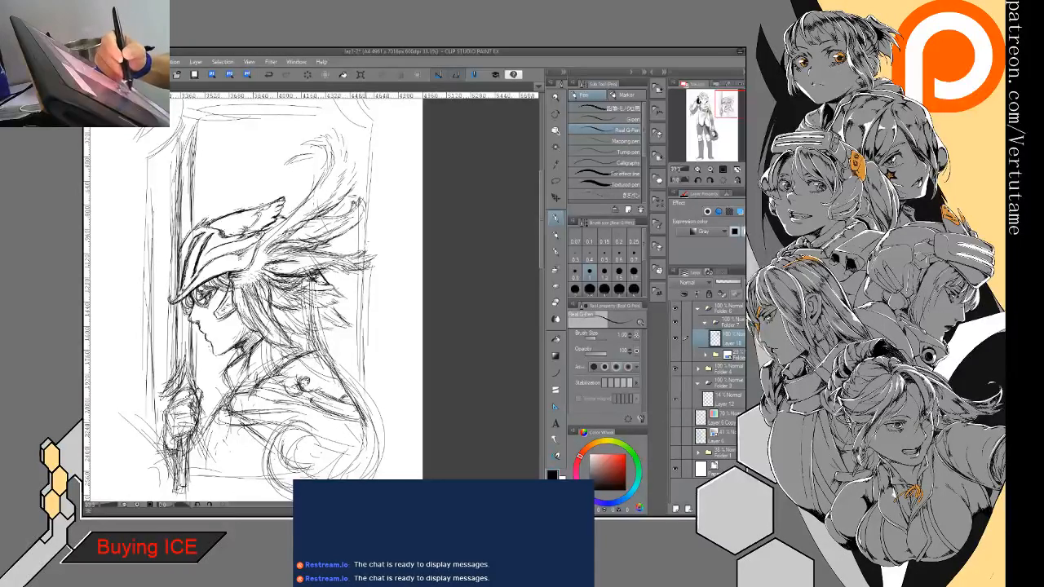
# - Darken the chest contour beside the gripping hand and sketch a curled ornament on the chest
pyautogui.moveTo(218, 419); pyautogui.dragTo(202, 460)
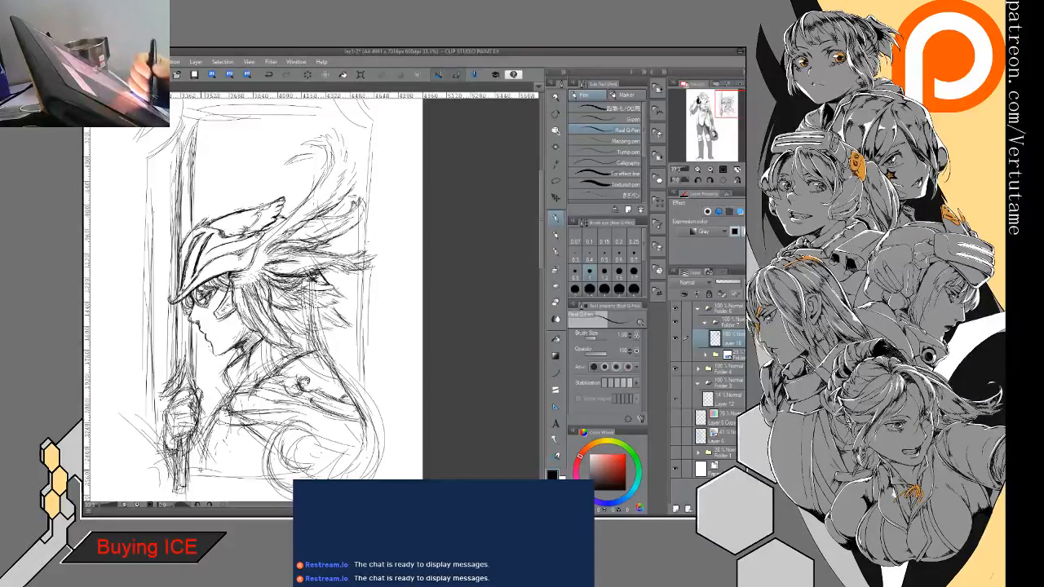
pyautogui.moveTo(217, 421); pyautogui.dragTo(197, 473)
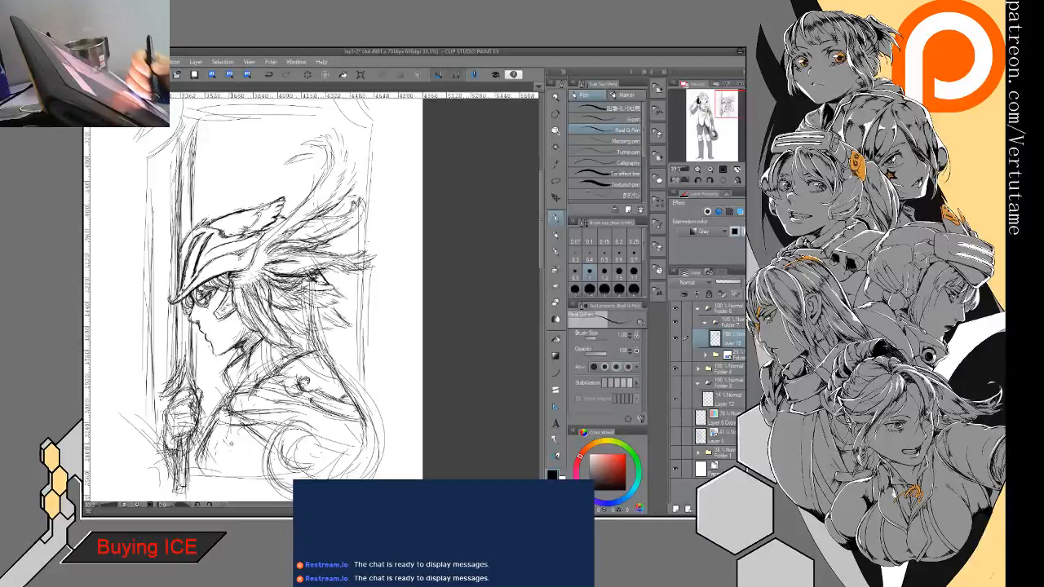
pyautogui.moveTo(241, 435)
pyautogui.mouseDown()
pyautogui.moveTo(227, 454)
pyautogui.moveTo(210, 455)
pyautogui.moveTo(237, 441)
pyautogui.moveTo(238, 455)
pyautogui.moveTo(214, 475)
pyautogui.moveTo(249, 475)
pyautogui.mouseUp()
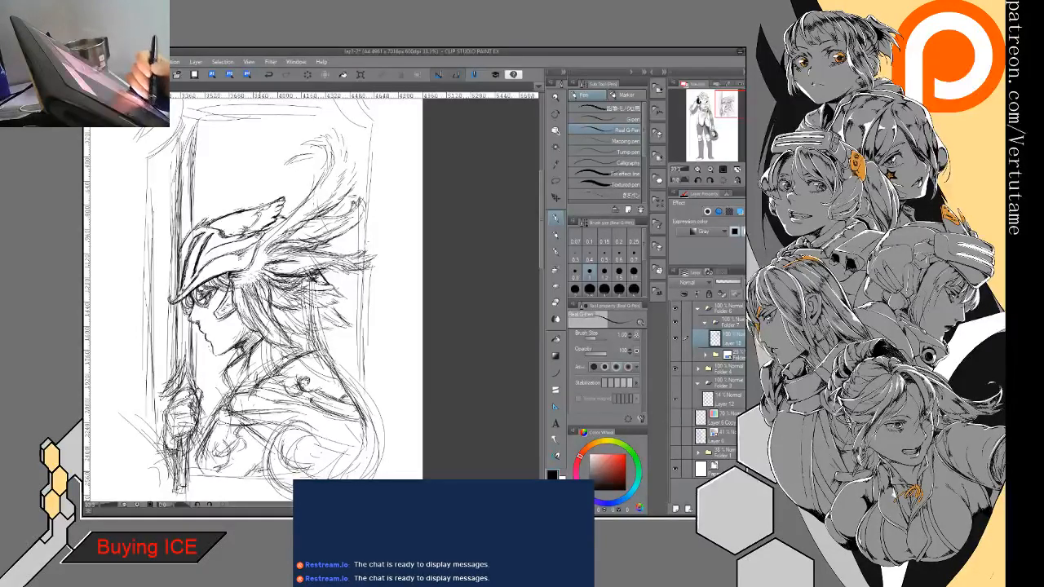
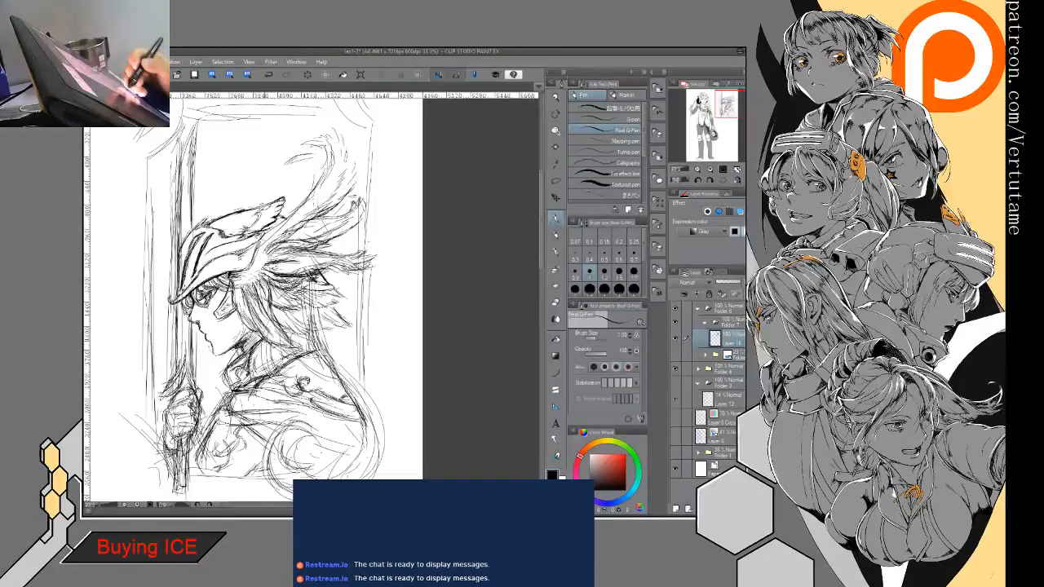
# - Reinforce the chest contour and the hair strands sweeping up behind the helmet with light sketch strokes
pyautogui.moveTo(226, 370)
pyautogui.mouseDown()
pyautogui.moveTo(233, 393)
pyautogui.moveTo(205, 438)
pyautogui.mouseUp()
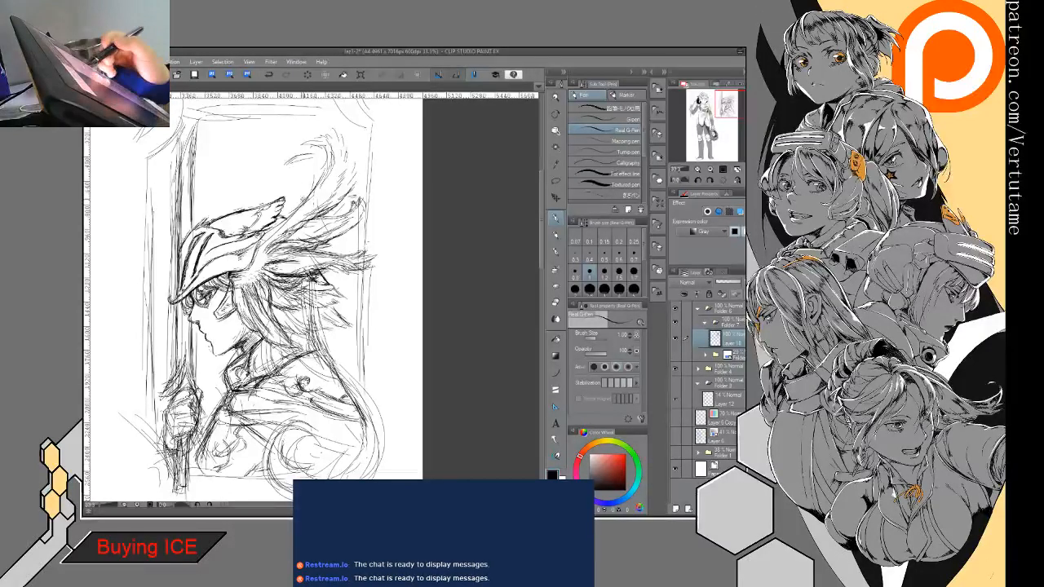
pyautogui.moveTo(304, 198); pyautogui.dragTo(260, 251)
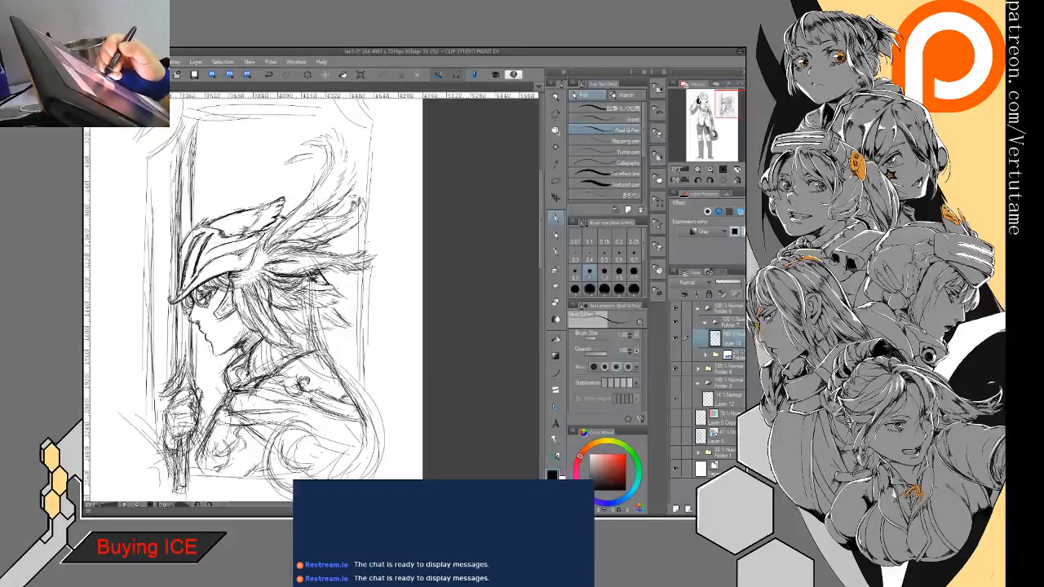
pyautogui.moveTo(328, 150)
pyautogui.mouseDown()
pyautogui.moveTo(312, 158)
pyautogui.moveTo(341, 198)
pyautogui.mouseUp()
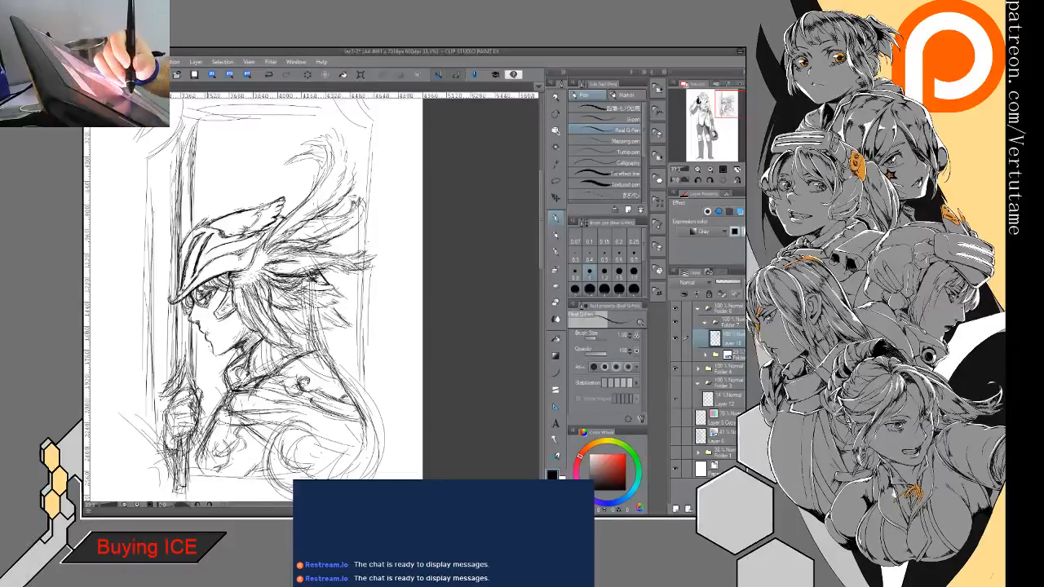
# - Refine the lower face profile and jawline by alternately erasing stray lines and redrawing them
pyautogui.press('e')
pyautogui.scroll(4, 313, 297)
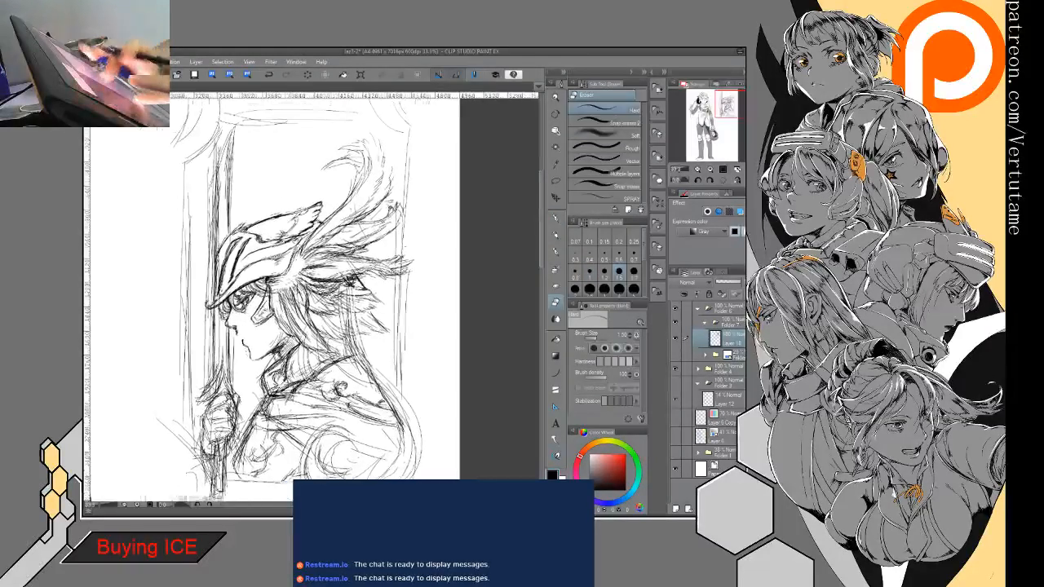
pyautogui.press('p')
pyautogui.moveTo(234, 349)
pyautogui.mouseDown()
pyautogui.moveTo(269, 406)
pyautogui.moveTo(338, 369)
pyautogui.mouseUp()
pyautogui.press('e')
pyautogui.press('p')
pyautogui.press('e')
pyautogui.press('p')
pyautogui.press('e')
pyautogui.press('p')
pyautogui.press('e')
pyautogui.press('p')
pyautogui.press('e')
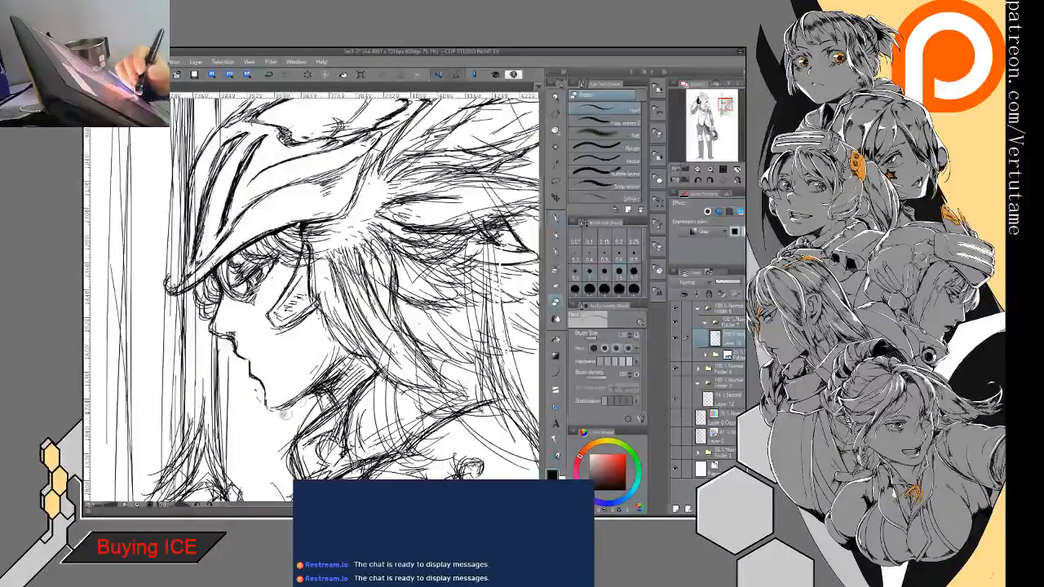
# - Clean up the jaw edge near the chin and shade the neck beneath it with dense hatching
pyautogui.moveTo(295, 404)
pyautogui.mouseDown()
pyautogui.moveTo(282, 412)
pyautogui.moveTo(349, 351)
pyautogui.moveTo(314, 388)
pyautogui.mouseUp()
pyautogui.press('p')
pyautogui.moveTo(345, 354); pyautogui.dragTo(313, 398)
pyautogui.moveTo(355, 354)
pyautogui.mouseDown()
pyautogui.moveTo(328, 391)
pyautogui.moveTo(334, 403)
pyautogui.mouseUp()
pyautogui.moveTo(375, 369)
pyautogui.mouseDown()
pyautogui.moveTo(334, 414)
pyautogui.moveTo(338, 396)
pyautogui.moveTo(295, 407)
pyautogui.moveTo(323, 403)
pyautogui.moveTo(336, 385)
pyautogui.mouseUp()
pyautogui.press('e')
pyautogui.press('p')
pyautogui.scroll(-5, 316, 266)
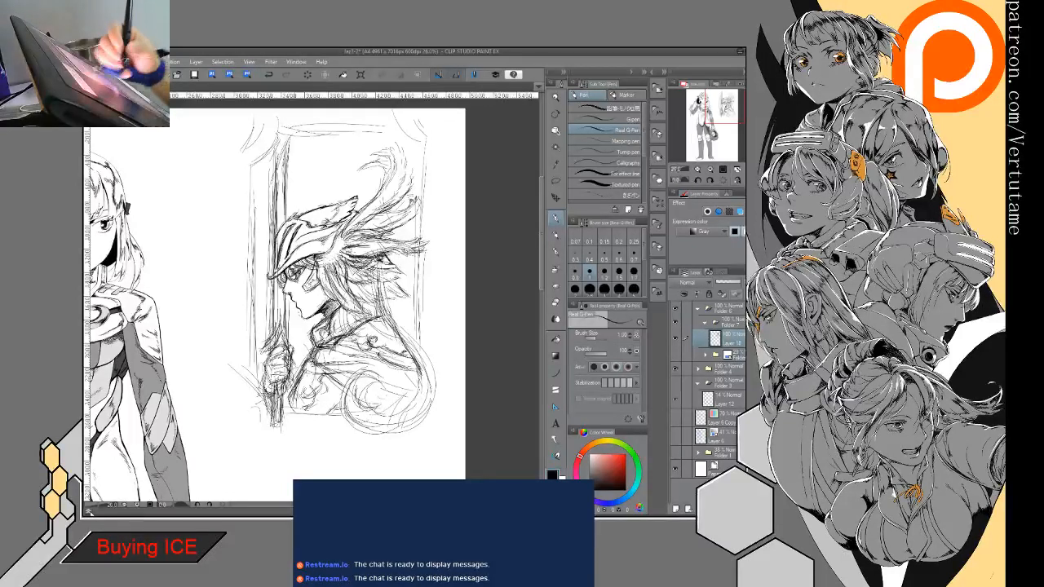
# - Sketch loose lines between the chin and the gripping hand, plus arcs and crossing strokes in the background above the helmet
pyautogui.moveTo(292, 305)
pyautogui.mouseDown()
pyautogui.moveTo(302, 354)
pyautogui.moveTo(295, 332)
pyautogui.mouseUp()
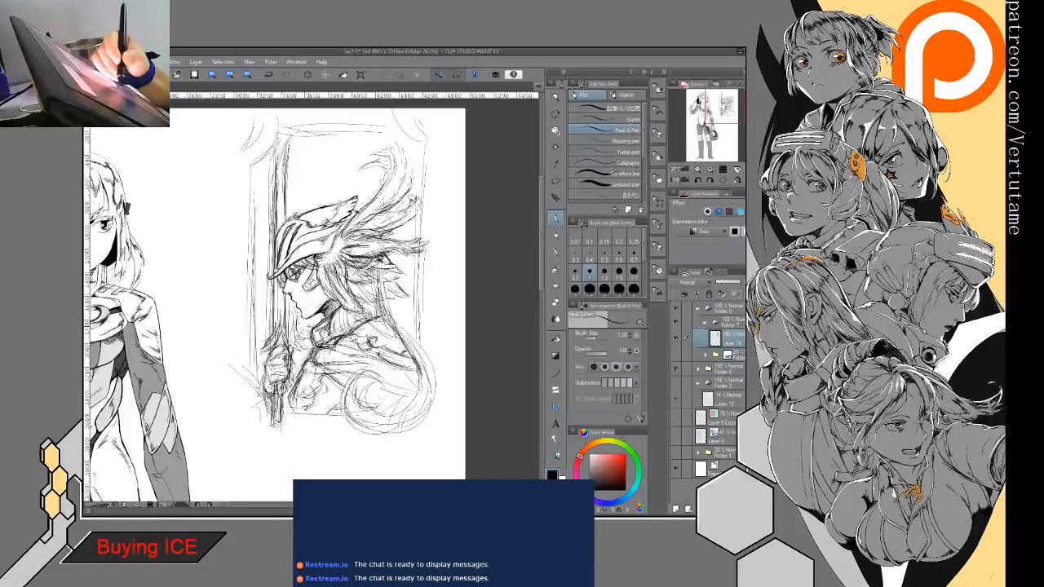
pyautogui.moveTo(301, 191)
pyautogui.mouseDown()
pyautogui.moveTo(334, 182)
pyautogui.moveTo(293, 200)
pyautogui.moveTo(351, 148)
pyautogui.mouseUp()
pyautogui.moveTo(306, 171)
pyautogui.mouseDown()
pyautogui.moveTo(342, 158)
pyautogui.moveTo(325, 139)
pyautogui.moveTo(335, 175)
pyautogui.moveTo(376, 141)
pyautogui.mouseUp()
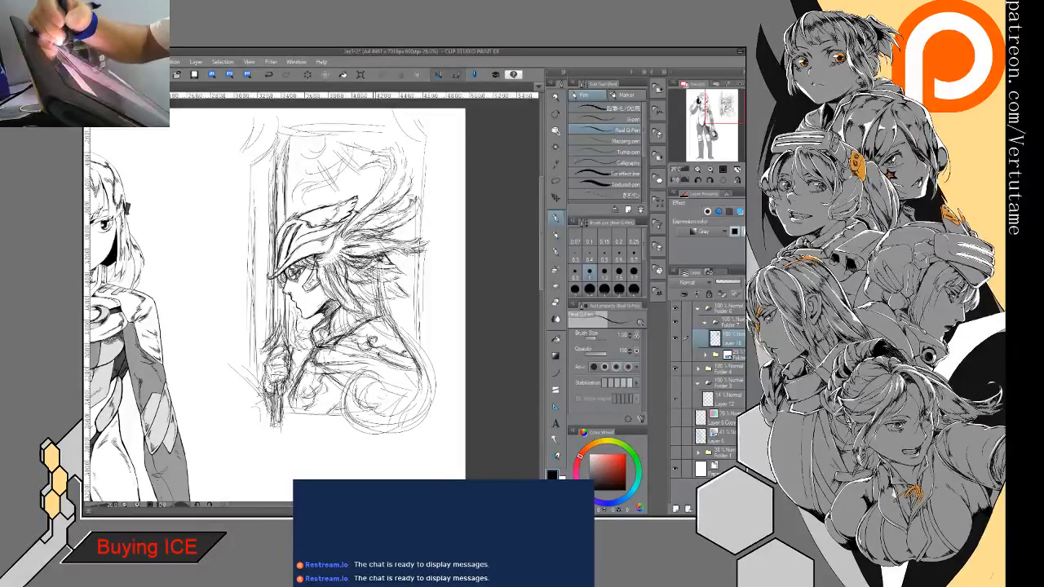
# - Strengthen both vertical sides of the rectangular frame and sketch its curved upper corners
pyautogui.moveTo(414, 275); pyautogui.dragTo(419, 339)
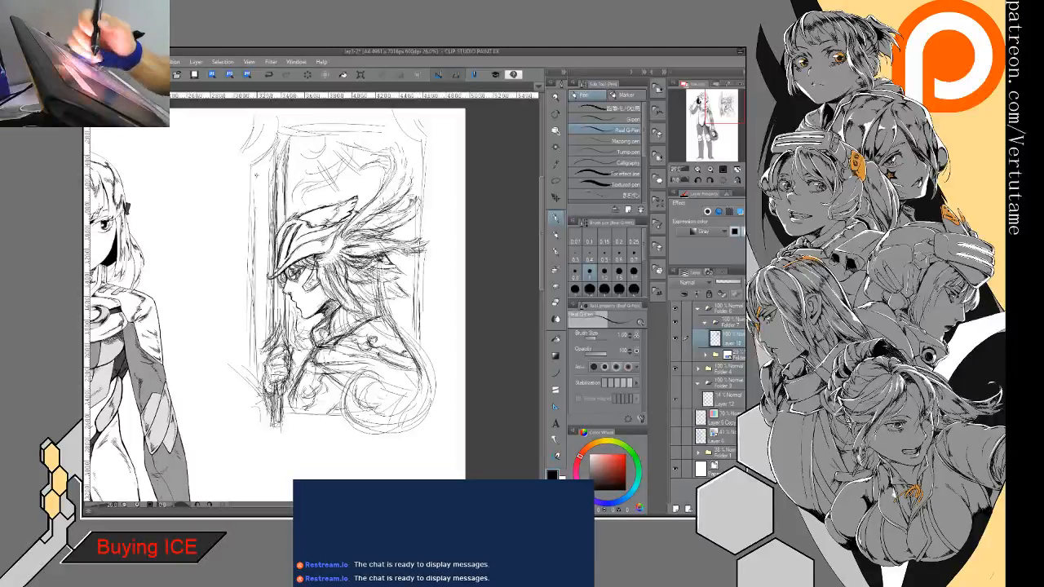
pyautogui.moveTo(257, 170)
pyautogui.mouseDown()
pyautogui.moveTo(254, 271)
pyautogui.moveTo(269, 152)
pyautogui.moveTo(303, 119)
pyautogui.moveTo(255, 146)
pyautogui.moveTo(249, 183)
pyautogui.mouseUp()
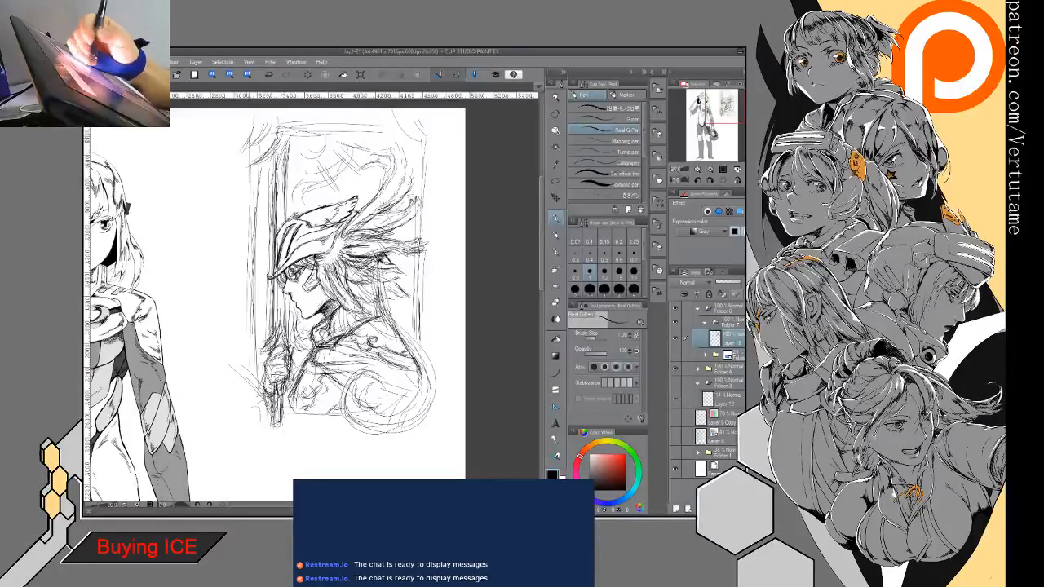
pyautogui.moveTo(248, 139); pyautogui.dragTo(246, 204)
pyautogui.moveTo(406, 121); pyautogui.dragTo(427, 122)
pyautogui.moveTo(420, 142); pyautogui.dragTo(429, 367)
pyautogui.moveTo(369, 122)
pyautogui.mouseDown()
pyautogui.moveTo(423, 126)
pyautogui.moveTo(427, 148)
pyautogui.moveTo(434, 119)
pyautogui.moveTo(426, 215)
pyautogui.mouseUp()
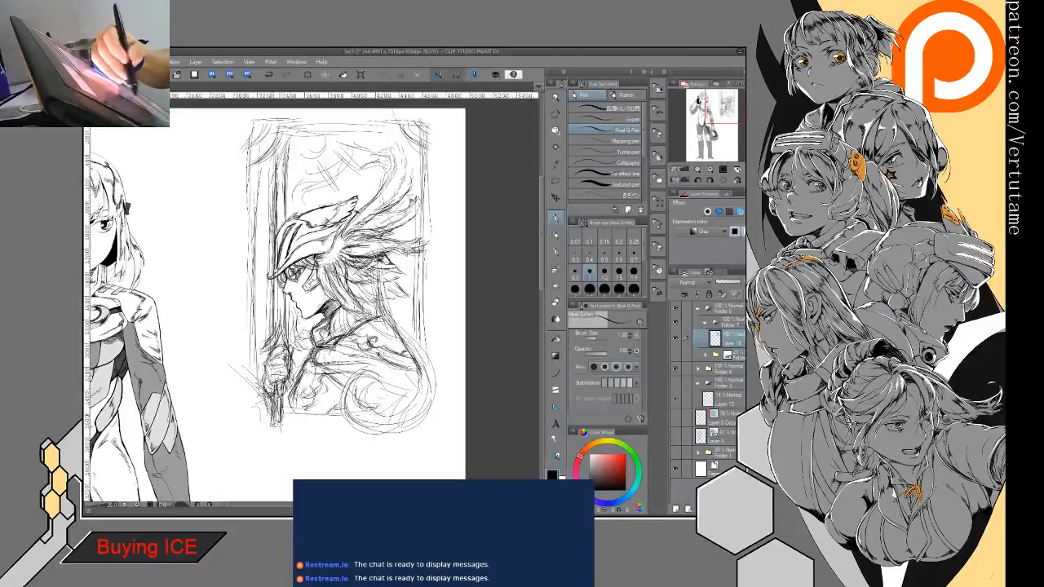
# - Sketch the frame's lower-left corner with hatching around the sword below the hand, and darken the chest contour
pyautogui.moveTo(254, 397); pyautogui.dragTo(265, 413)
pyautogui.moveTo(253, 347)
pyautogui.mouseDown()
pyautogui.moveTo(254, 404)
pyautogui.moveTo(321, 421)
pyautogui.mouseUp()
pyautogui.moveTo(240, 412); pyautogui.dragTo(297, 415)
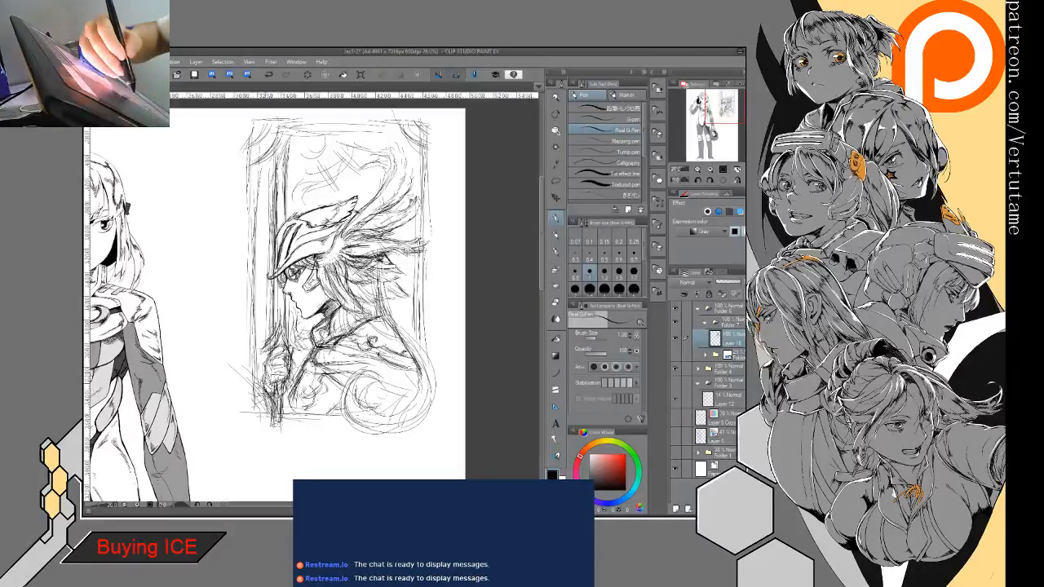
pyautogui.moveTo(250, 366); pyautogui.dragTo(273, 389)
pyautogui.moveTo(253, 379); pyautogui.dragTo(286, 414)
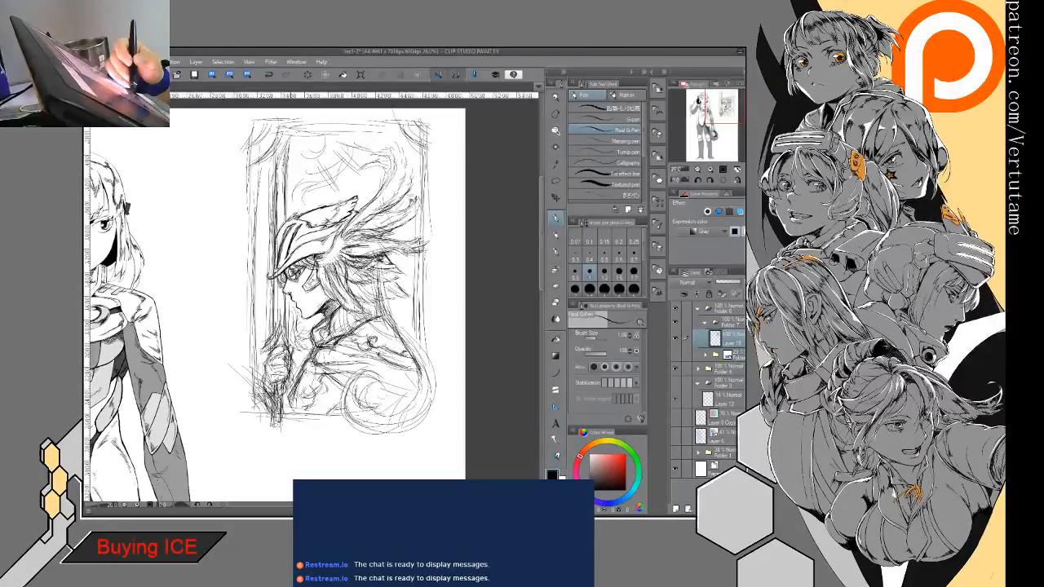
pyautogui.moveTo(319, 333); pyautogui.dragTo(297, 375)
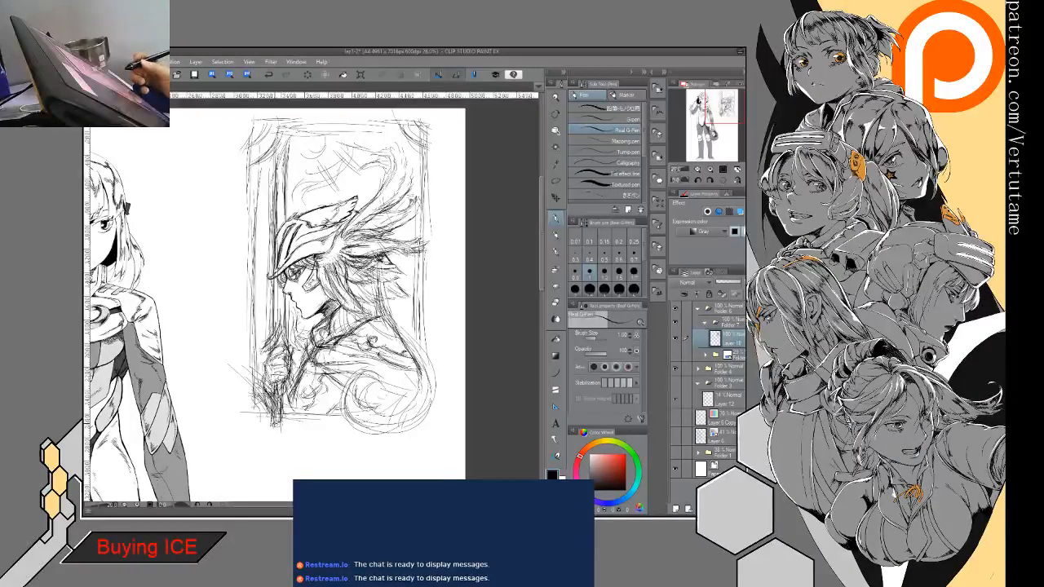
# - Refine the eye under the helmet brim and the small facial details, alternately erasing and redrawing fine lines
pyautogui.moveTo(295, 278); pyautogui.dragTo(288, 339)
pyautogui.scroll(6, 289, 340)
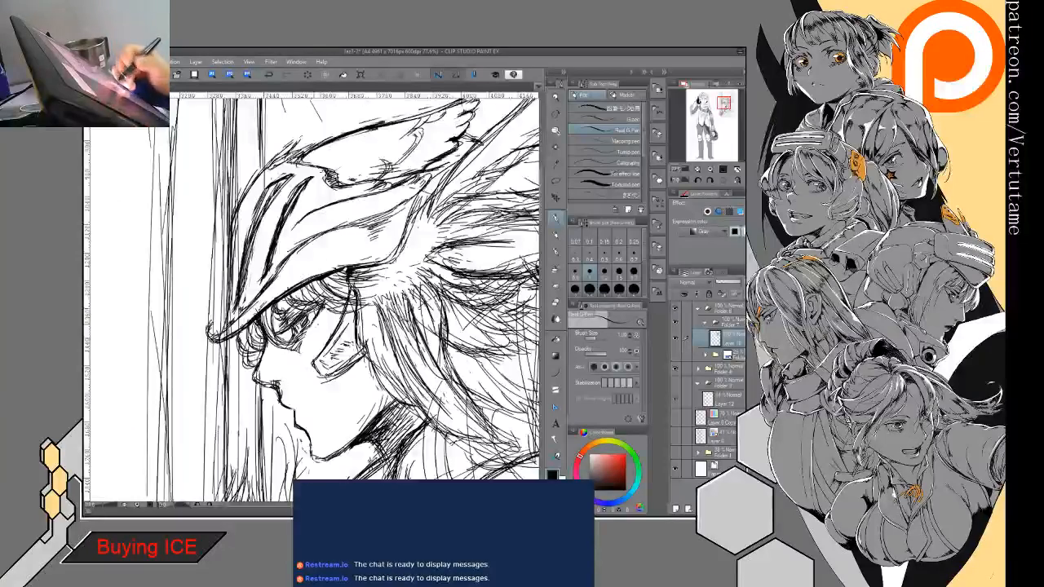
pyautogui.press('e')
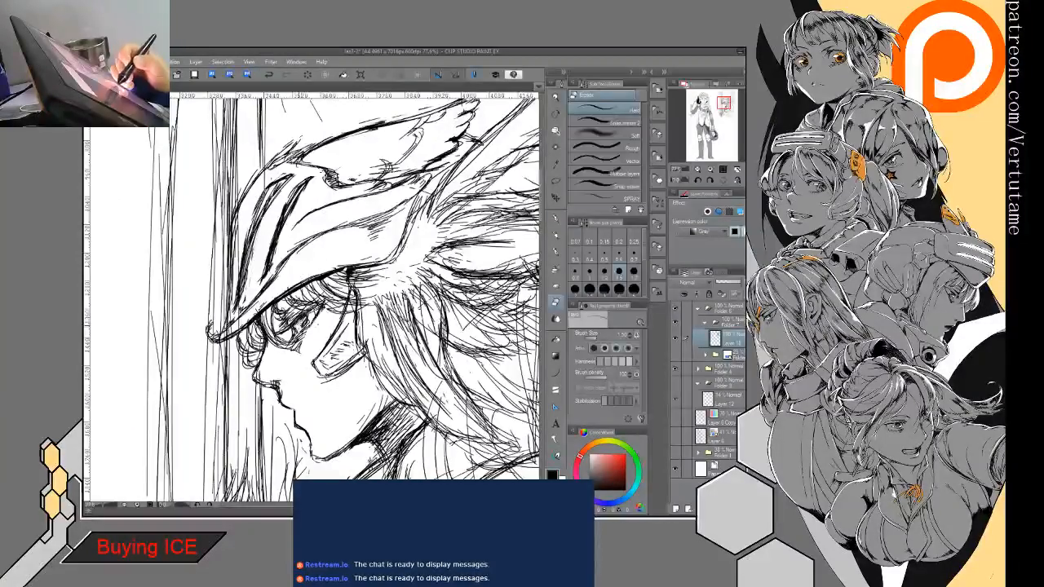
pyautogui.press('p')
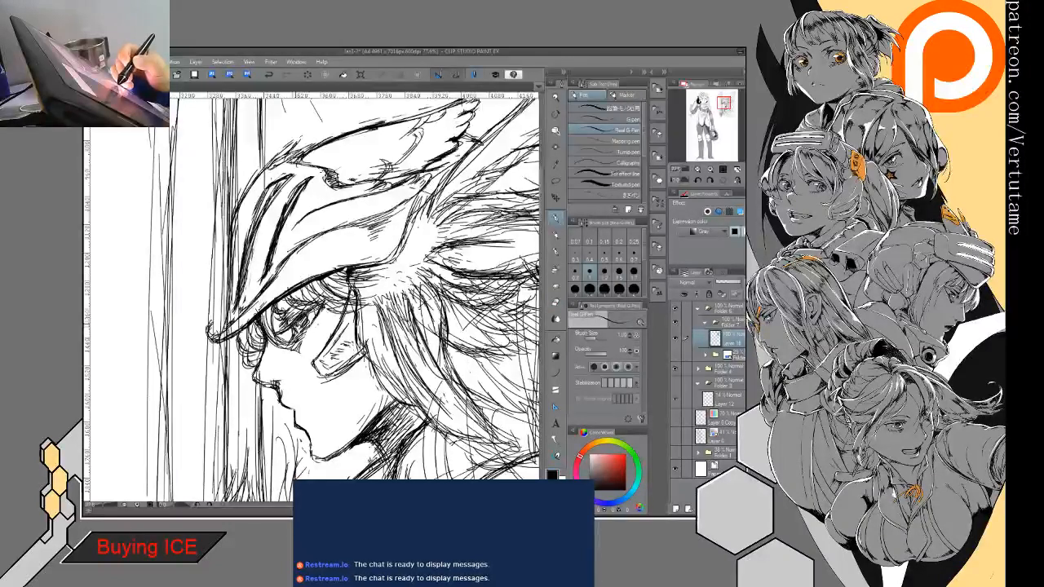
pyautogui.press('e')
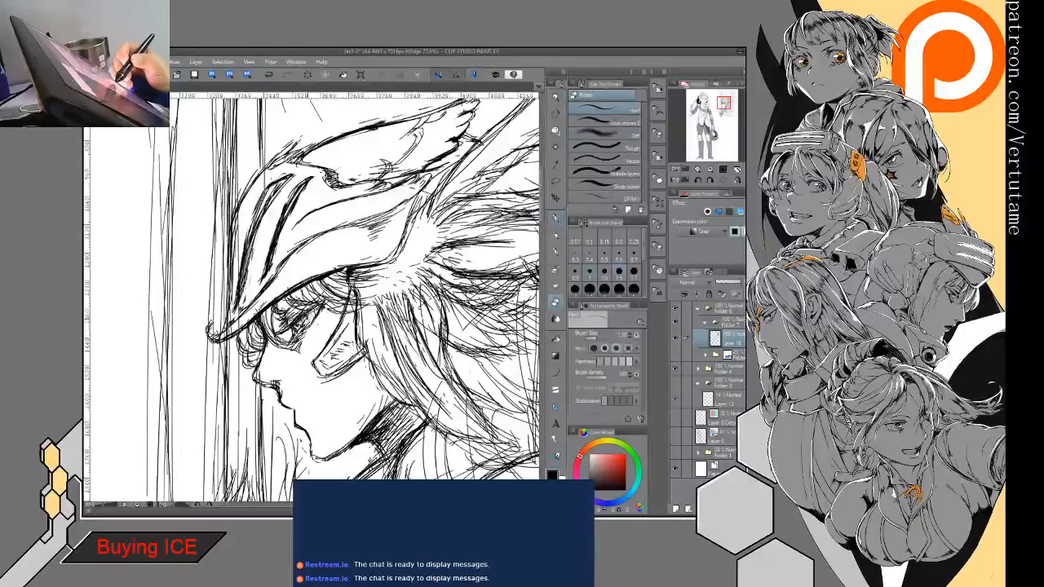
pyautogui.press('p')
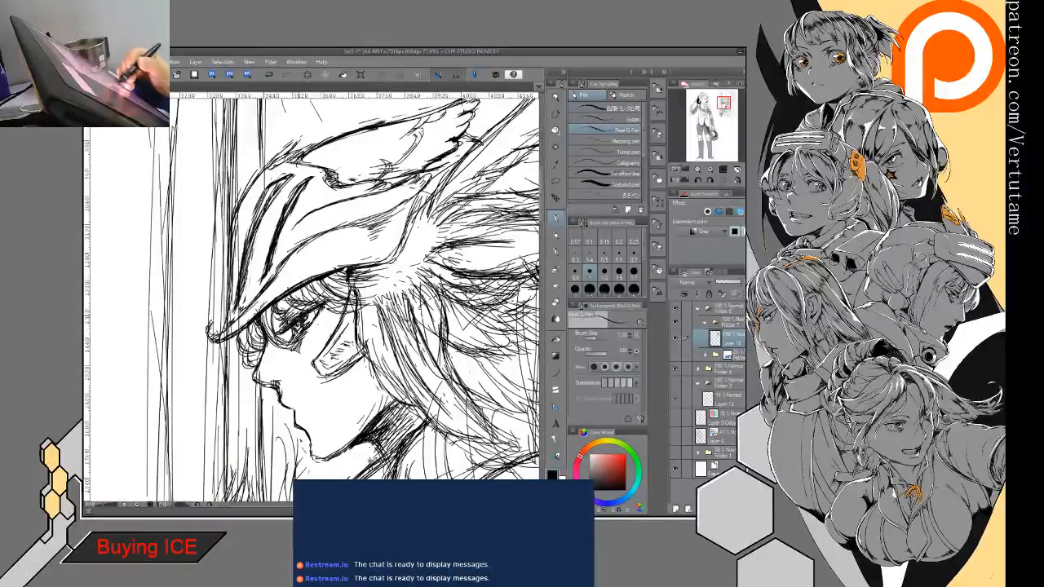
pyautogui.moveTo(384, 326); pyautogui.dragTo(347, 289)
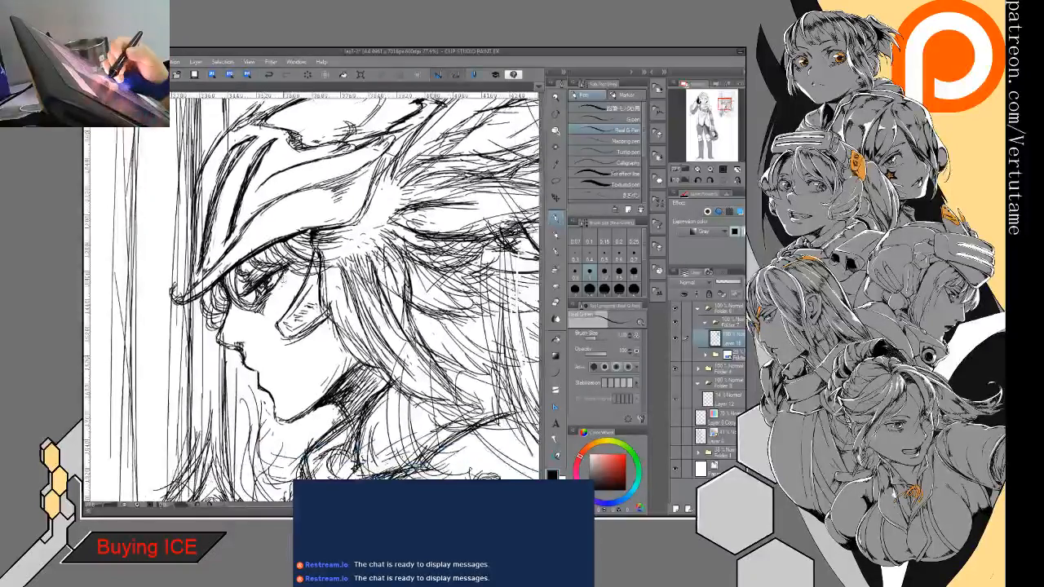
pyautogui.press('e')
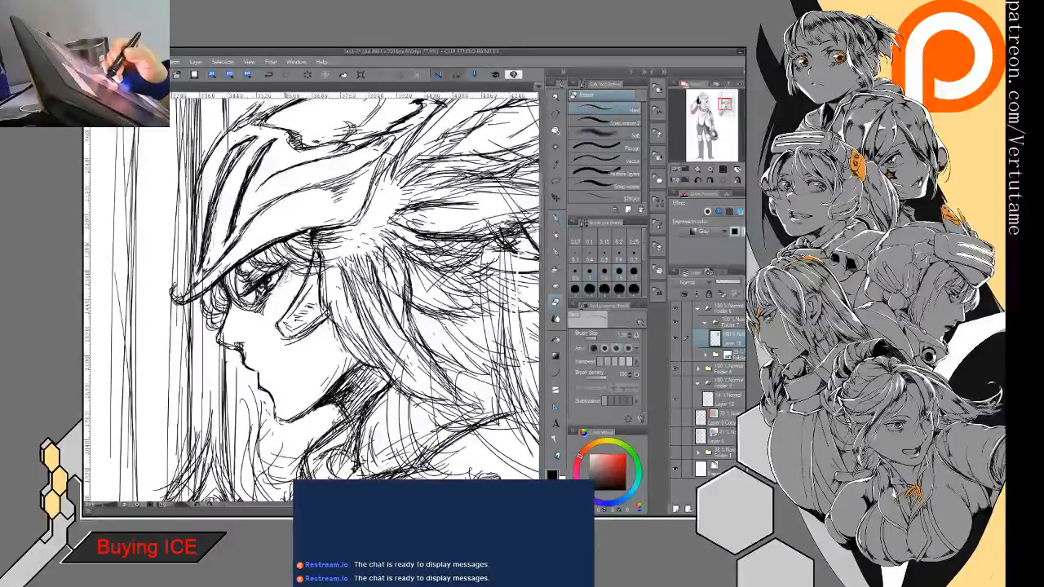
pyautogui.press('p')
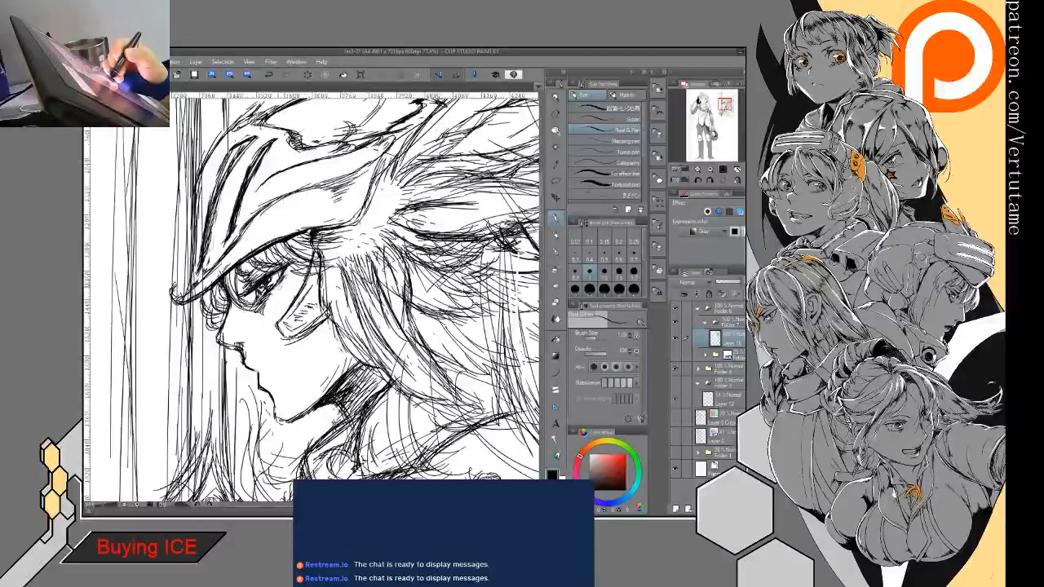
pyautogui.press('e')
pyautogui.press('p')
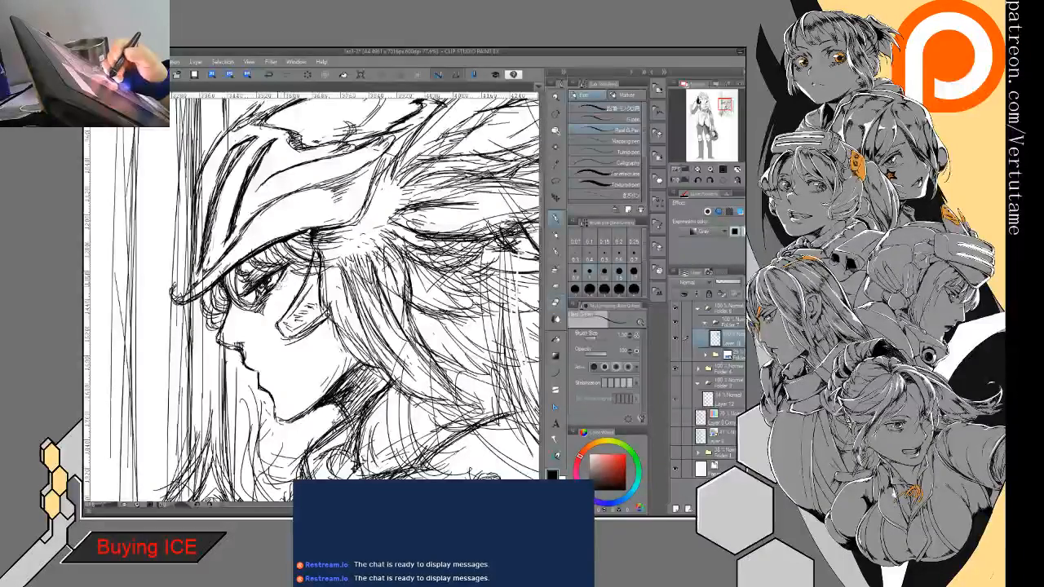
pyautogui.press('e')
pyautogui.press('p')
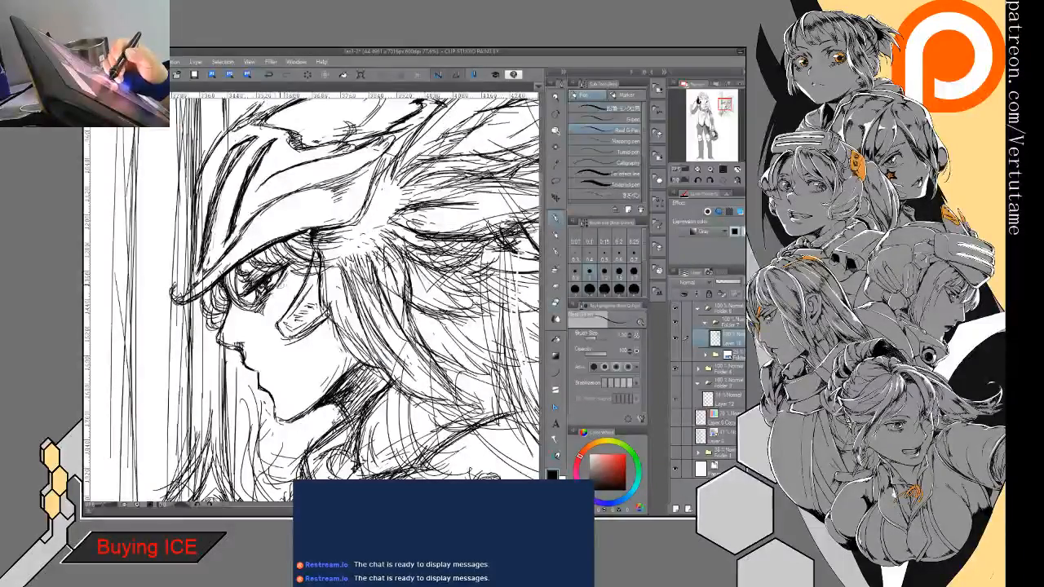
pyautogui.press('e')
pyautogui.press('p')
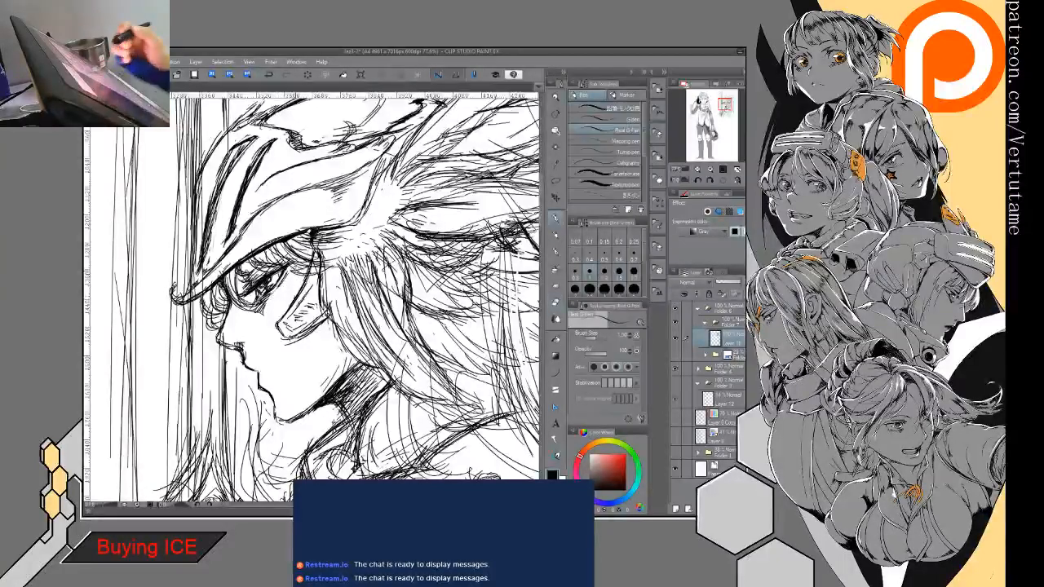
pyautogui.hotkey('ctrl', '-')
pyautogui.hotkey('ctrl', '-')
pyautogui.hotkey('ctrl', '-')
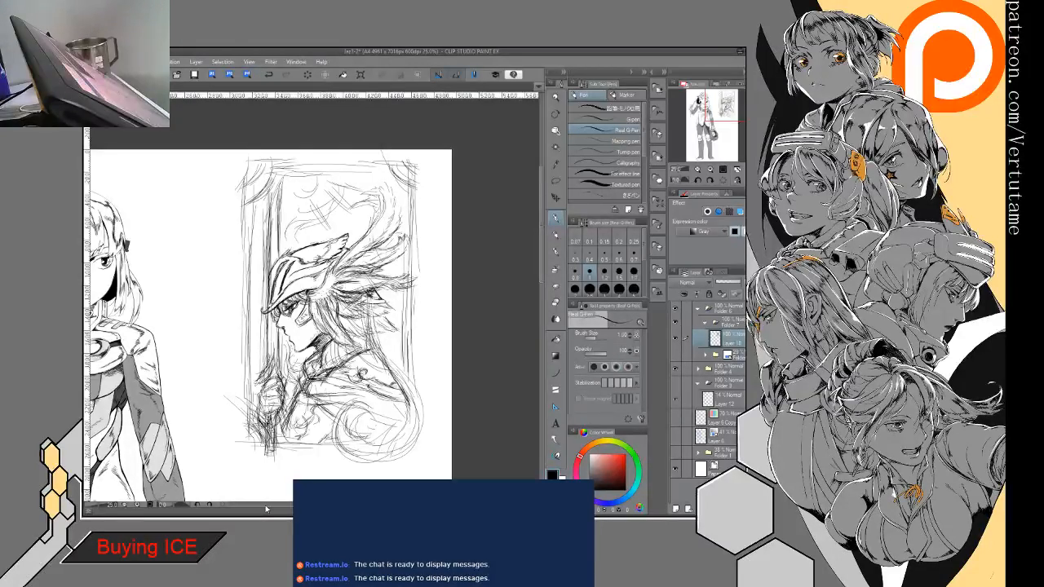
# - Give the character sketch layer a blue layer color and add a new layer above it for inking
pyautogui.scroll(3, 314, 299)
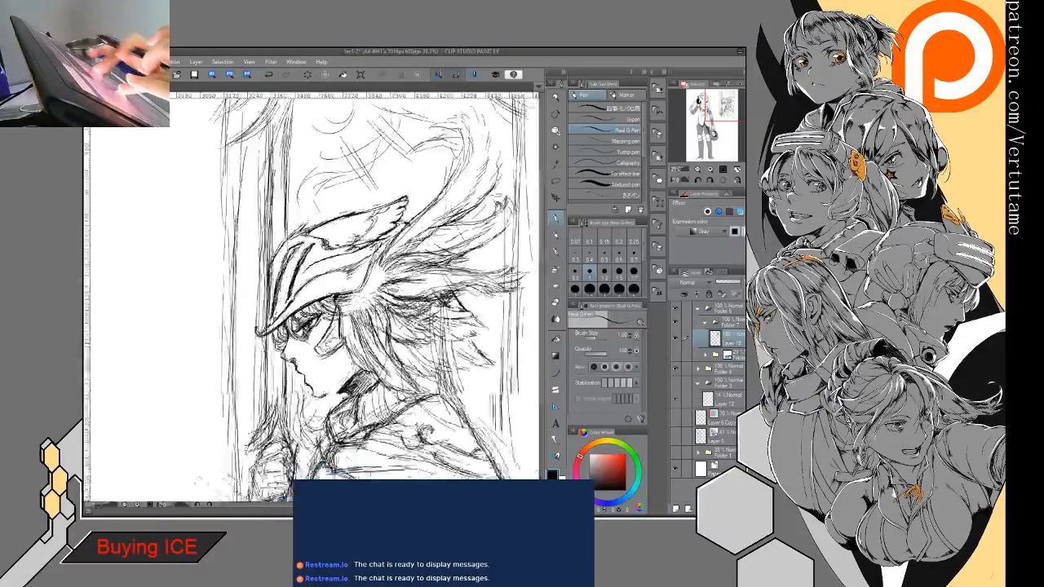
pyautogui.moveTo(326, 310)
pyautogui.mouseDown()
pyautogui.moveTo(291, 279)
pyautogui.moveTo(347, 253)
pyautogui.mouseUp()
pyautogui.scroll(-1, 313, 299)
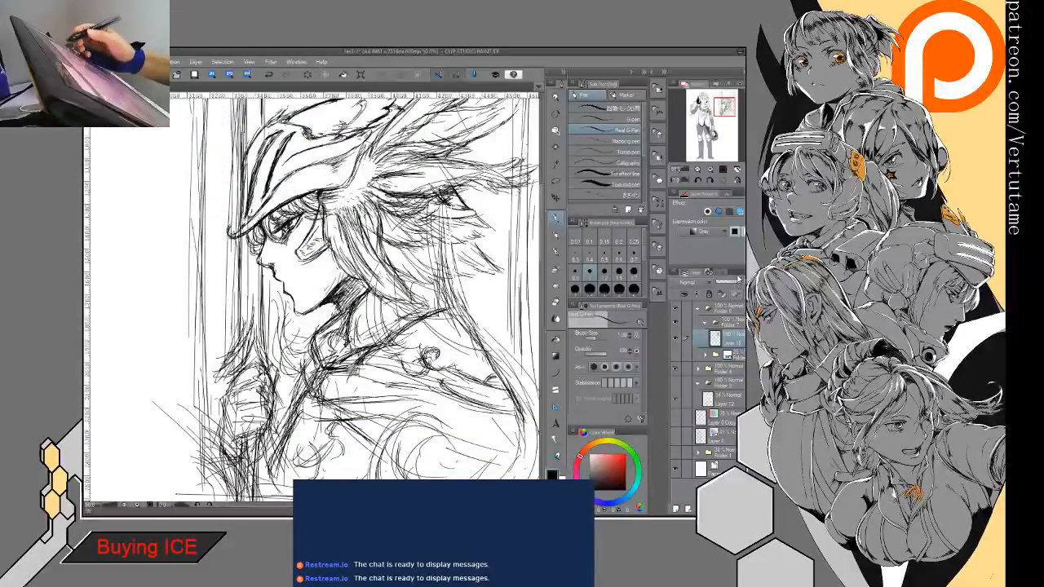
pyautogui.click(738, 211)
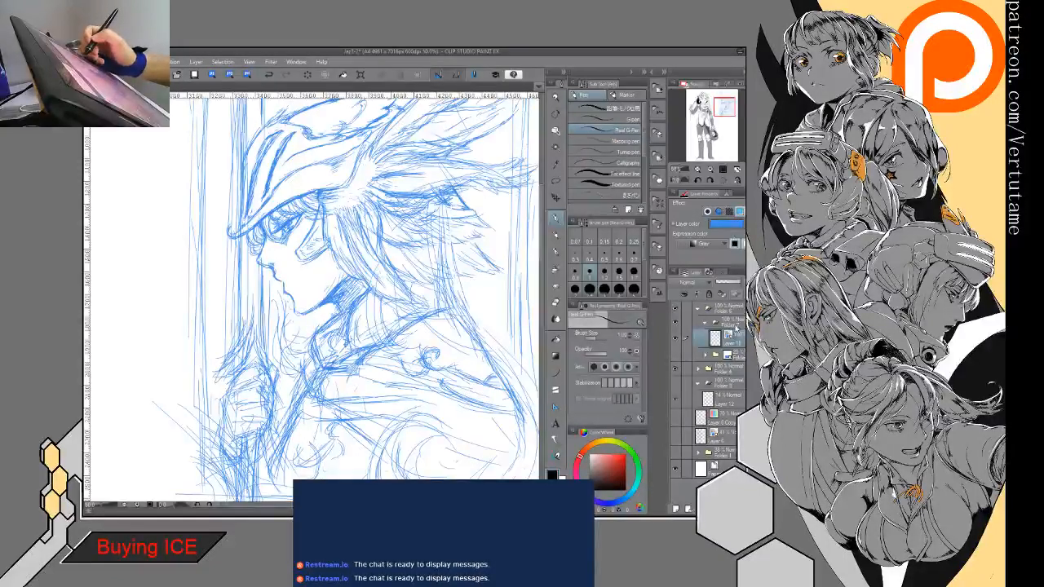
pyautogui.click(734, 323)
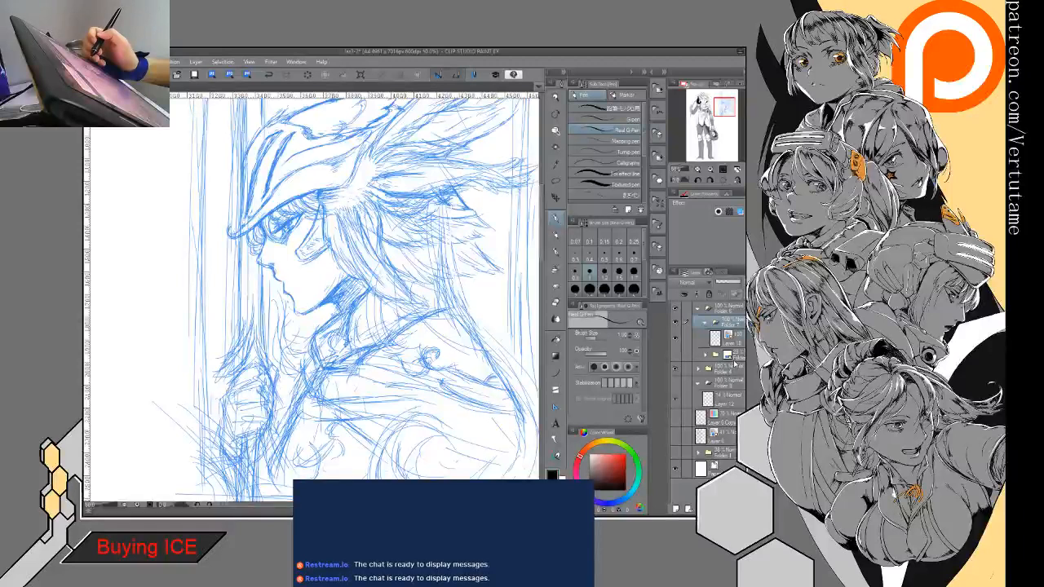
pyautogui.click(733, 339)
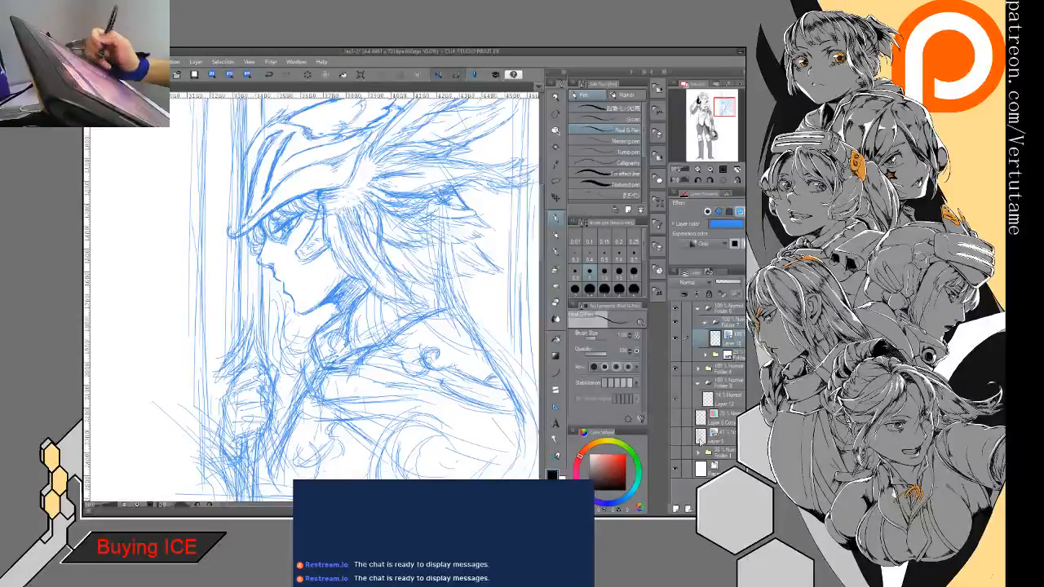
pyautogui.click(675, 510)
# - Enlarge the pen's brush size to 2.00 and ink the helmet's front outline down around the curled tip of the brim
pyautogui.moveTo(358, 245); pyautogui.dragTo(329, 345)
pyautogui.click(575, 289)
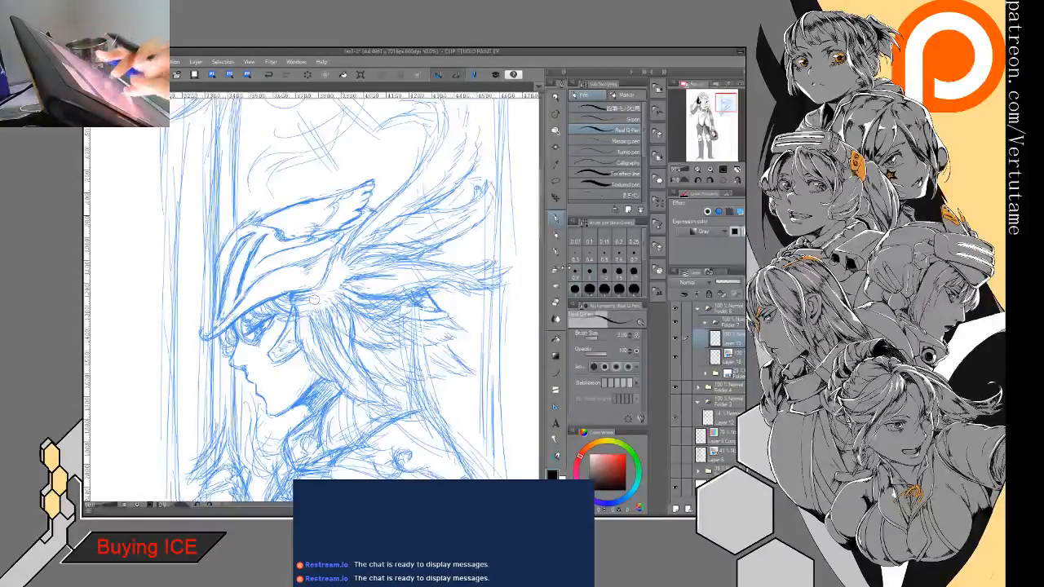
pyautogui.scroll(3, 314, 300)
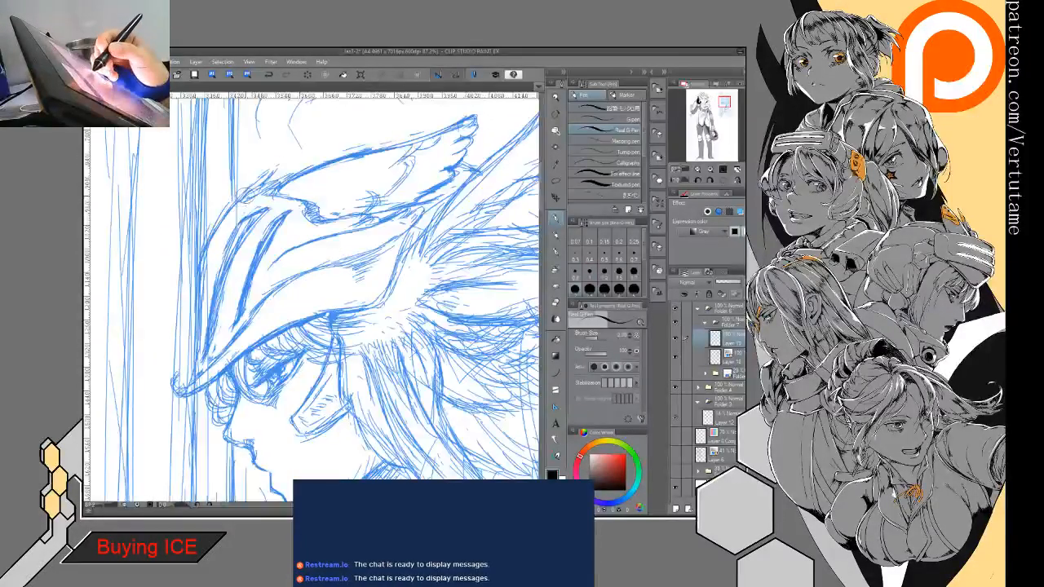
pyautogui.moveTo(244, 196)
pyautogui.mouseDown()
pyautogui.moveTo(213, 230)
pyautogui.moveTo(196, 274)
pyautogui.moveTo(197, 359)
pyautogui.moveTo(186, 381)
pyautogui.moveTo(175, 380)
pyautogui.moveTo(181, 397)
pyautogui.moveTo(238, 359)
pyautogui.mouseUp()
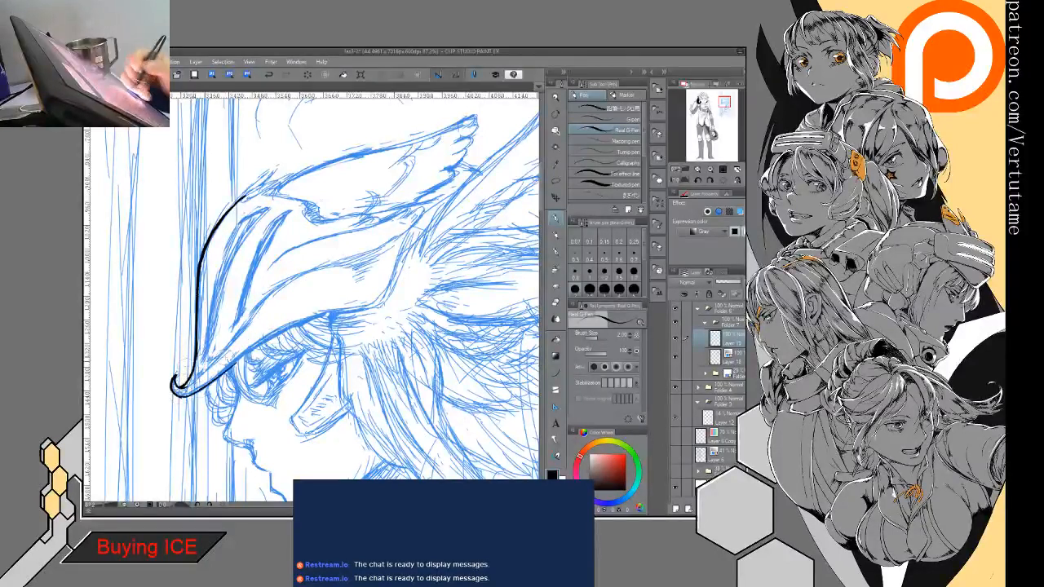
pyautogui.moveTo(176, 375); pyautogui.dragTo(180, 396)
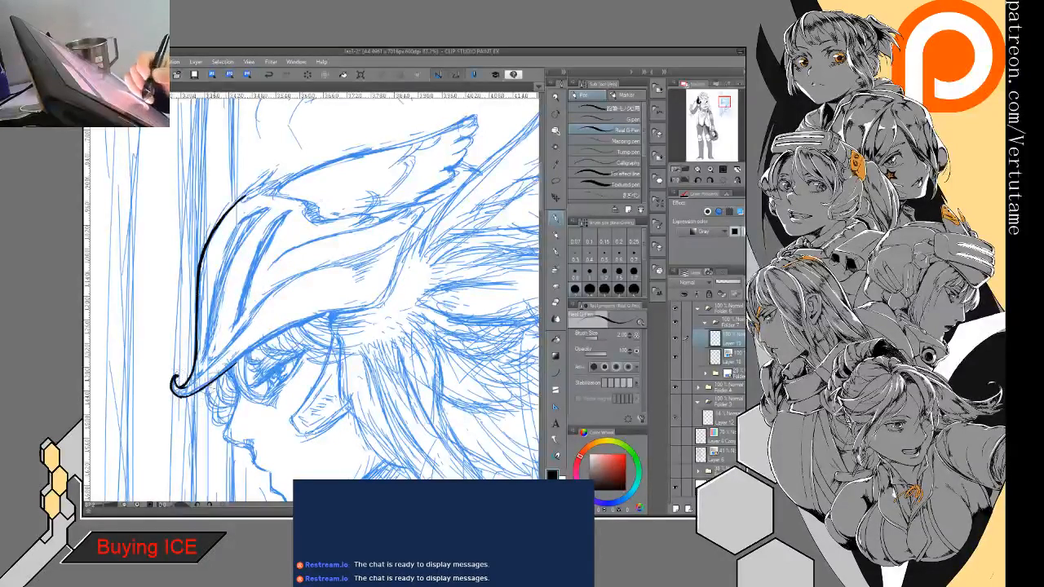
# - Ink the brim's lower edge, the pointed rear corner and the upper edge of the helmet's side plate up to the wing base
pyautogui.moveTo(221, 368)
pyautogui.mouseDown()
pyautogui.moveTo(339, 309)
pyautogui.moveTo(379, 304)
pyautogui.mouseUp()
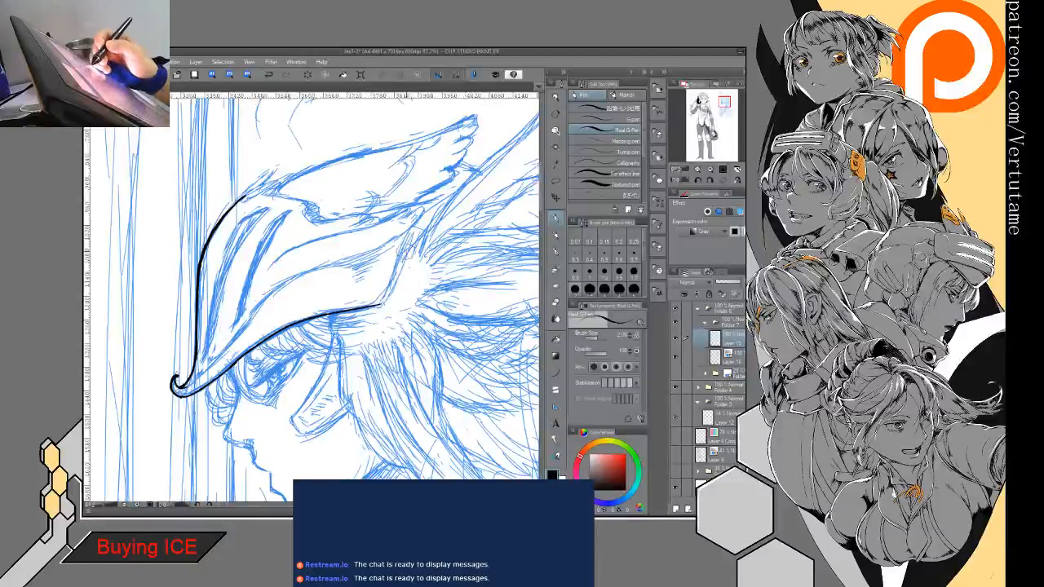
pyautogui.moveTo(420, 218); pyautogui.dragTo(363, 312)
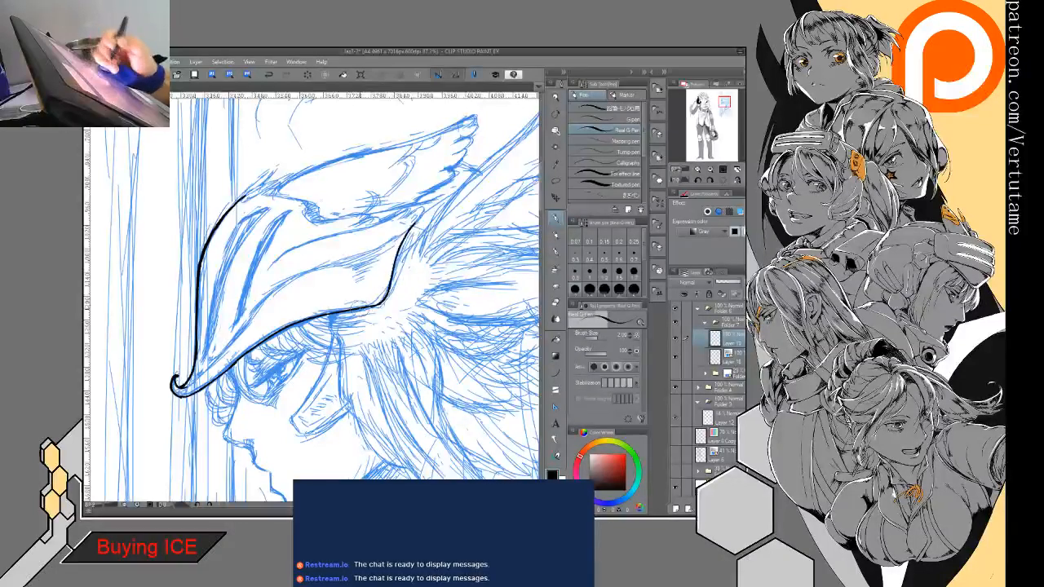
pyautogui.moveTo(410, 216)
pyautogui.mouseDown()
pyautogui.moveTo(414, 226)
pyautogui.moveTo(417, 209)
pyautogui.moveTo(259, 279)
pyautogui.mouseUp()
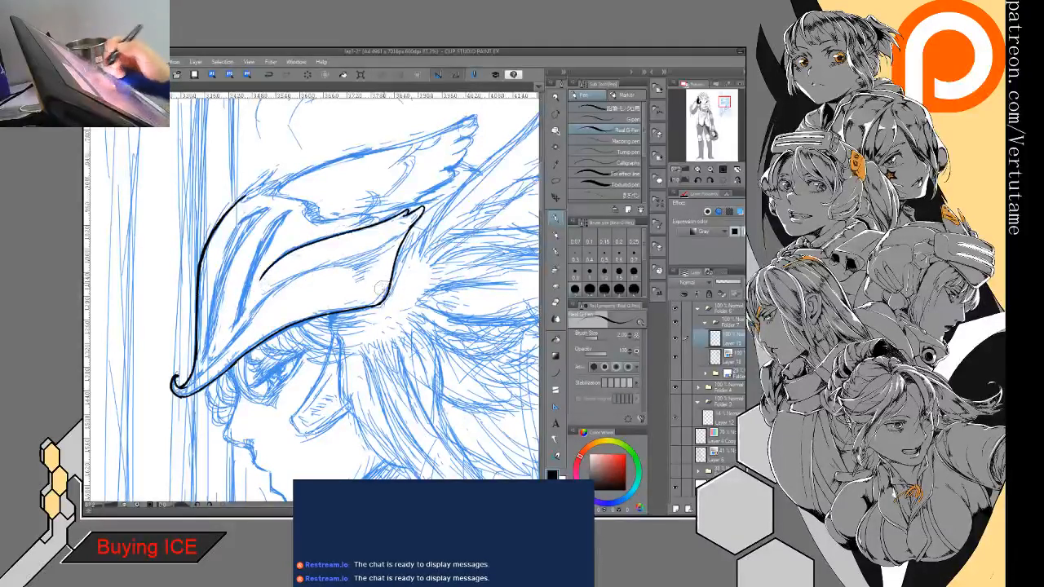
pyautogui.moveTo(391, 213)
pyautogui.mouseDown()
pyautogui.moveTo(304, 217)
pyautogui.moveTo(333, 222)
pyautogui.moveTo(316, 207)
pyautogui.mouseUp()
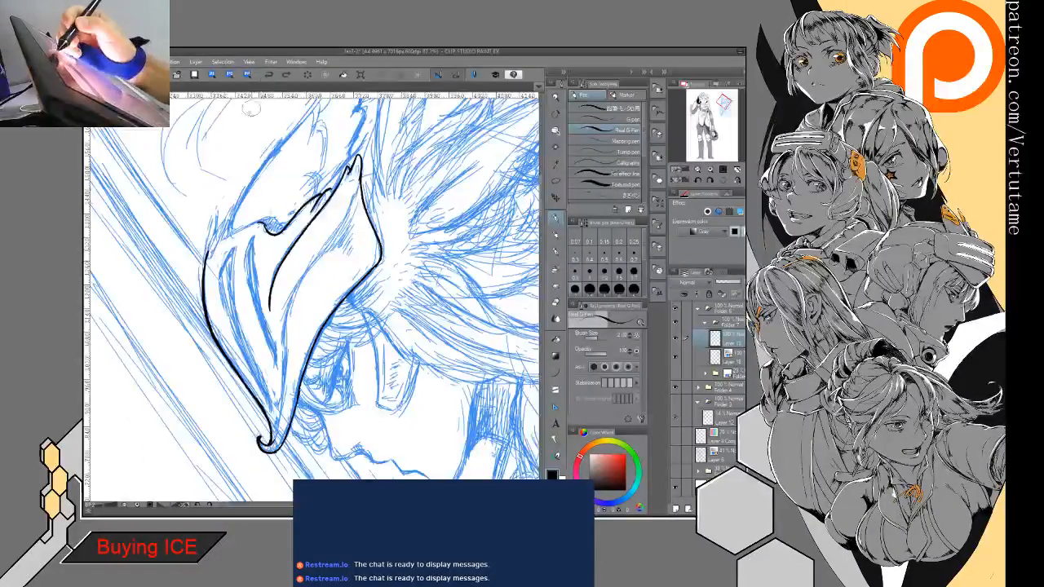
# - Ink the small feather tuft at the helmet's crown and connect it to the edge at the wing base
pyautogui.press('b')
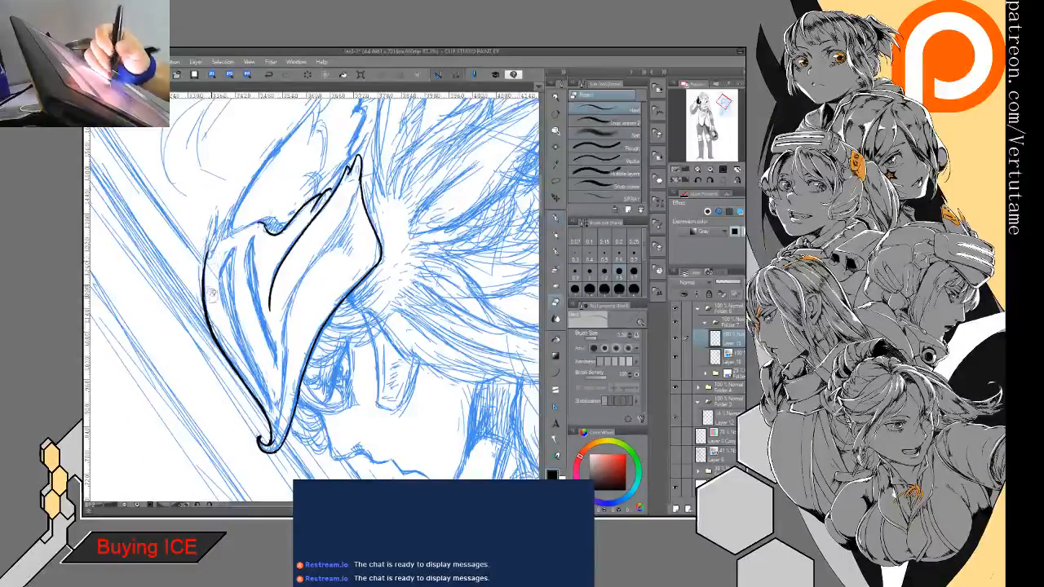
pyautogui.press('p')
pyautogui.moveTo(216, 211); pyautogui.dragTo(205, 245)
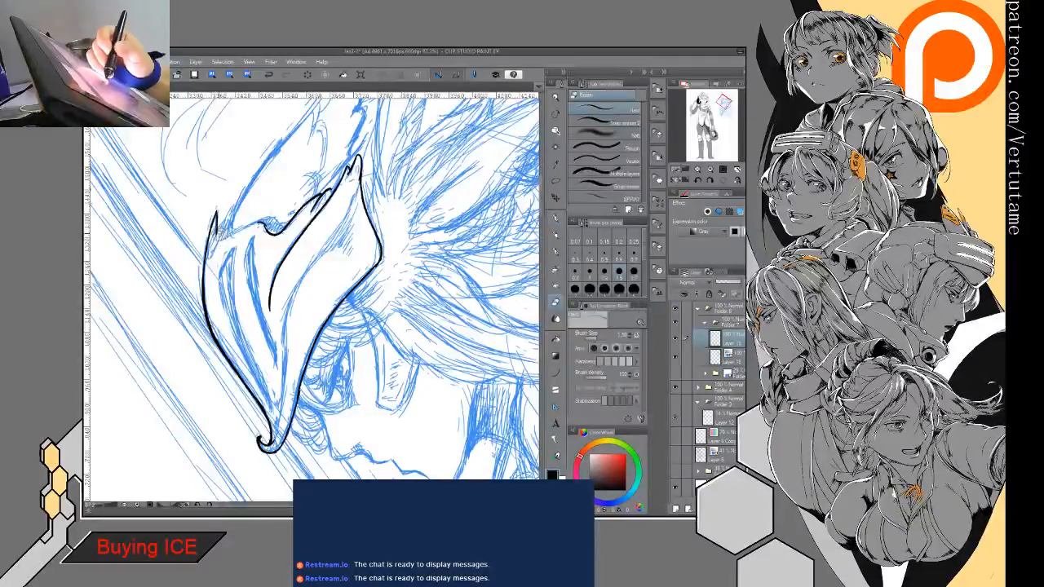
pyautogui.moveTo(215, 240)
pyautogui.mouseDown()
pyautogui.moveTo(222, 216)
pyautogui.moveTo(219, 238)
pyautogui.moveTo(228, 220)
pyautogui.moveTo(266, 223)
pyautogui.mouseUp()
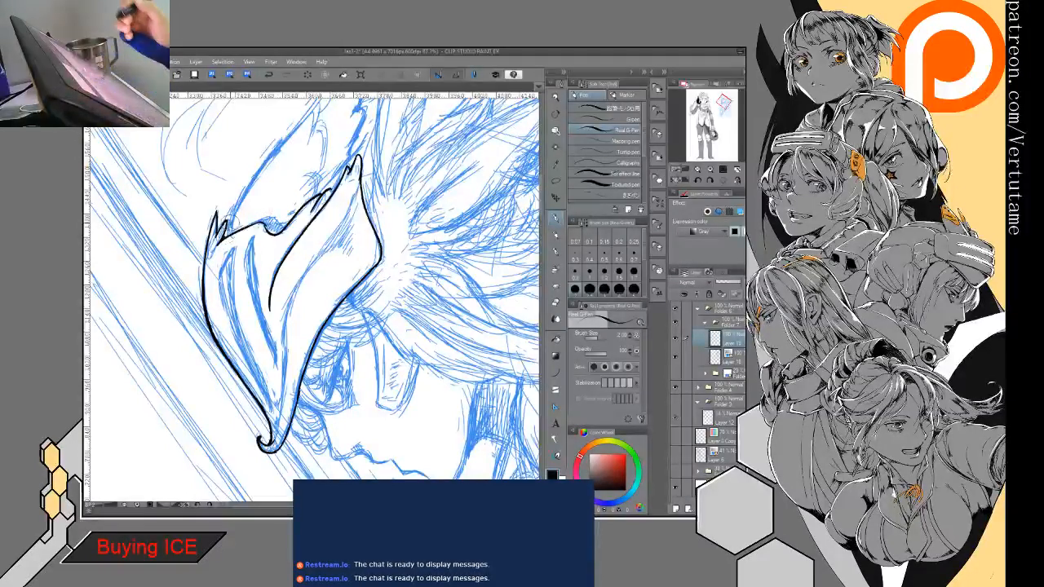
# - Ink the long inner contour that follows the helmet's side plate from the rear point toward the curled brim tip
pyautogui.moveTo(314, 318); pyautogui.dragTo(307, 288)
pyautogui.hotkey('ctrl', '@')
pyautogui.moveTo(326, 326); pyautogui.dragTo(345, 279)
pyautogui.moveTo(476, 197)
pyautogui.mouseDown()
pyautogui.moveTo(316, 274)
pyautogui.moveTo(253, 349)
pyautogui.mouseUp()
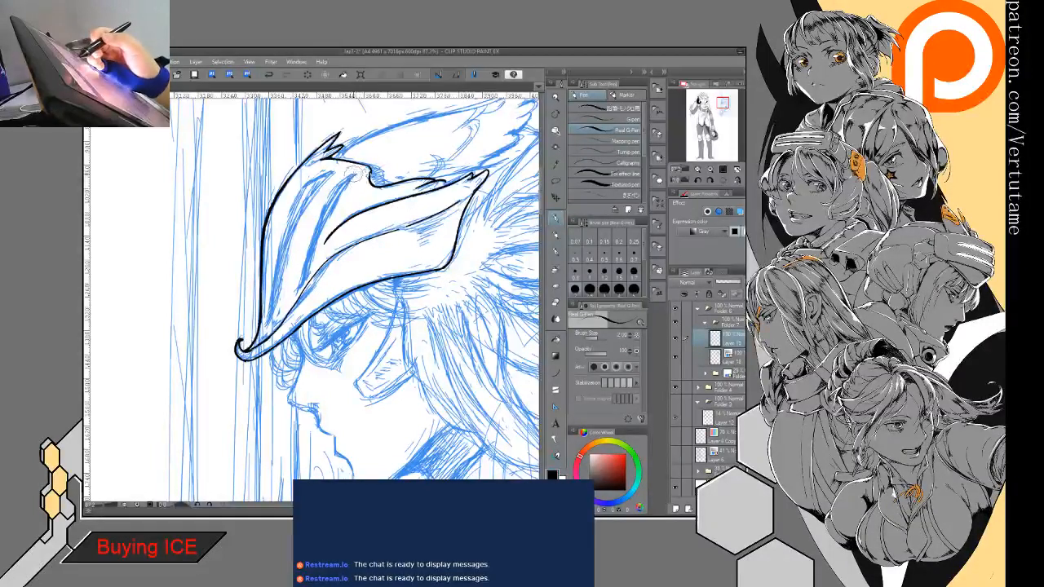
# - Ink the two narrow curved grooves on the helmet's front, redrawing the first line and cleaning up its ends
pyautogui.moveTo(357, 174)
pyautogui.mouseDown()
pyautogui.moveTo(310, 228)
pyautogui.moveTo(290, 295)
pyautogui.mouseUp()
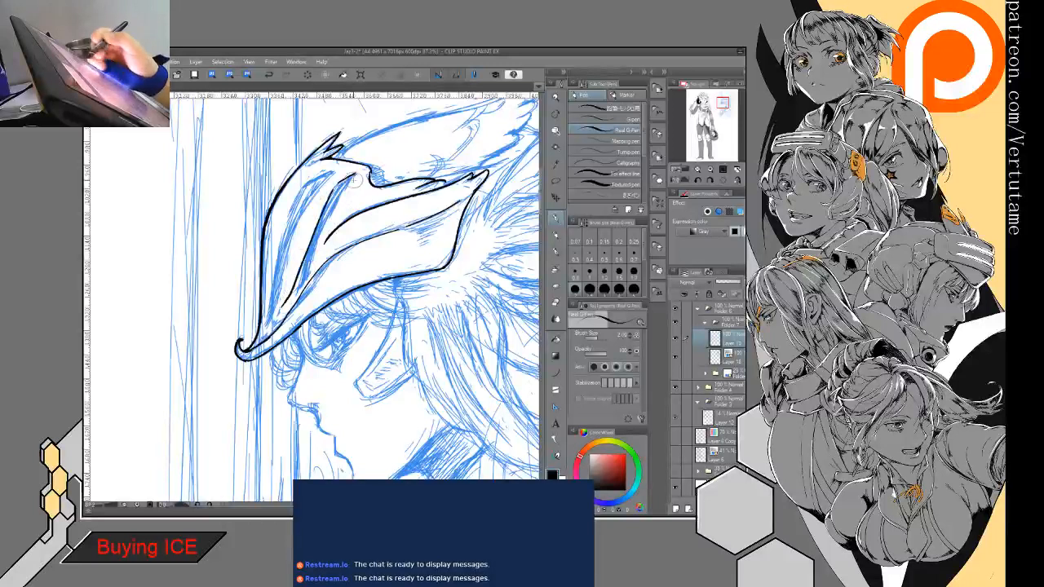
pyautogui.click(269, 75)
pyautogui.moveTo(335, 186)
pyautogui.mouseDown()
pyautogui.moveTo(302, 241)
pyautogui.moveTo(283, 317)
pyautogui.mouseUp()
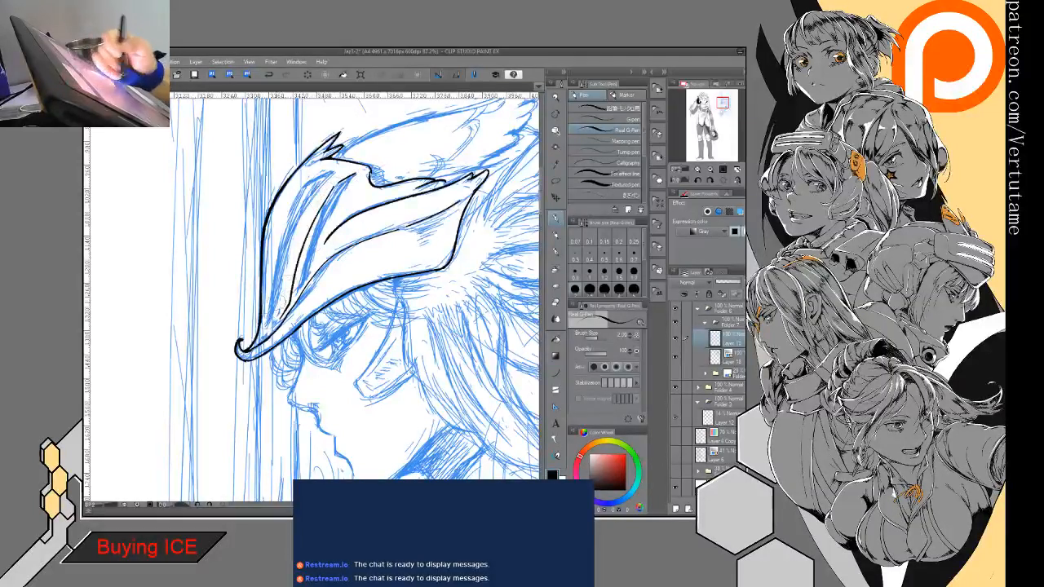
pyautogui.moveTo(354, 175)
pyautogui.mouseDown()
pyautogui.moveTo(313, 226)
pyautogui.moveTo(282, 313)
pyautogui.moveTo(285, 305)
pyautogui.mouseUp()
pyautogui.press('e')
pyautogui.press('p')
pyautogui.press('e')
pyautogui.press('p')
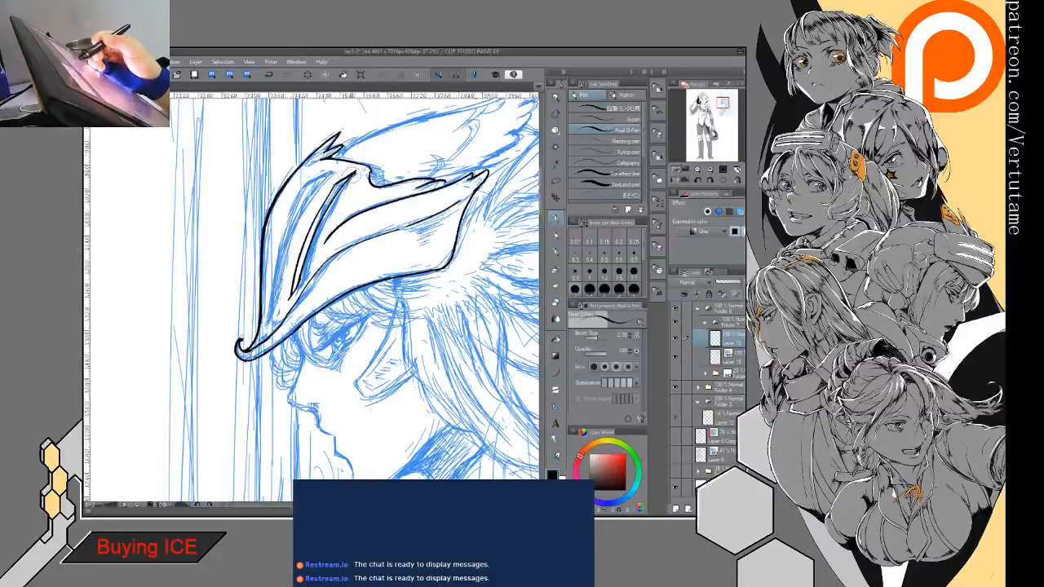
pyautogui.moveTo(330, 178); pyautogui.dragTo(248, 332)
pyautogui.moveTo(340, 168)
pyautogui.mouseDown()
pyautogui.moveTo(296, 202)
pyautogui.moveTo(265, 328)
pyautogui.mouseUp()
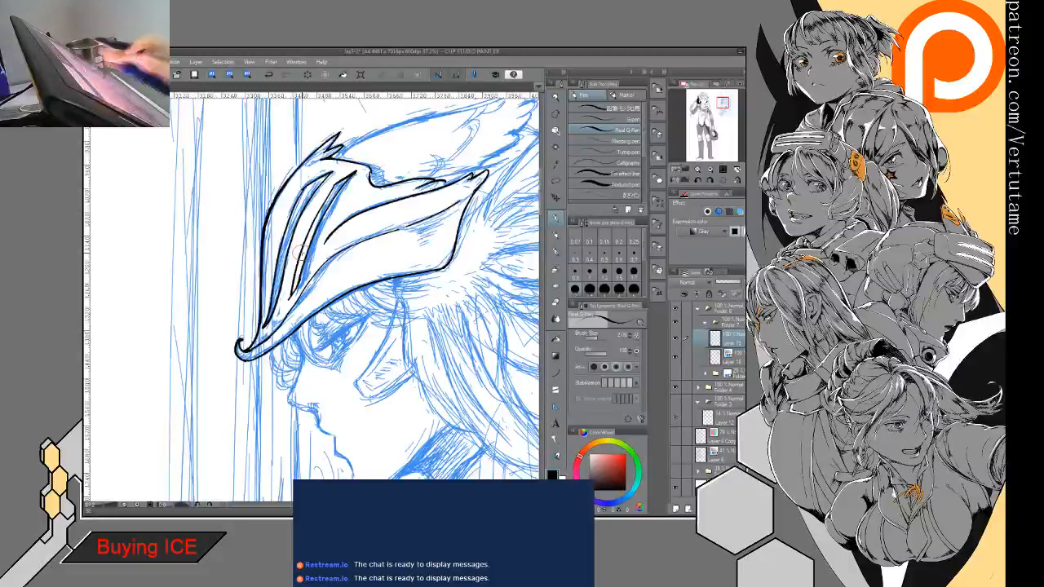
pyautogui.moveTo(300, 254); pyautogui.dragTo(194, 315)
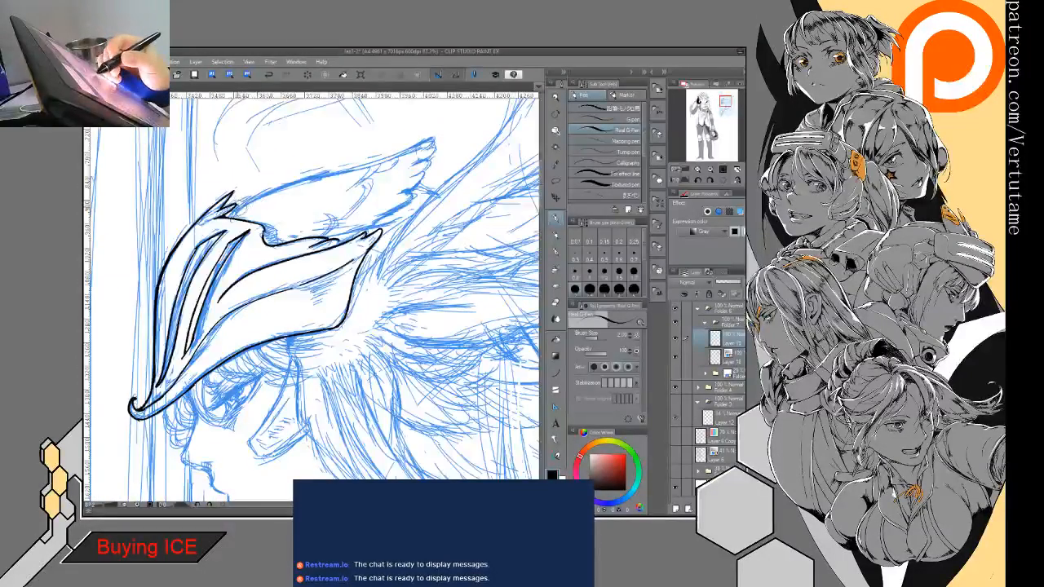
pyautogui.moveTo(232, 200); pyautogui.dragTo(373, 166)
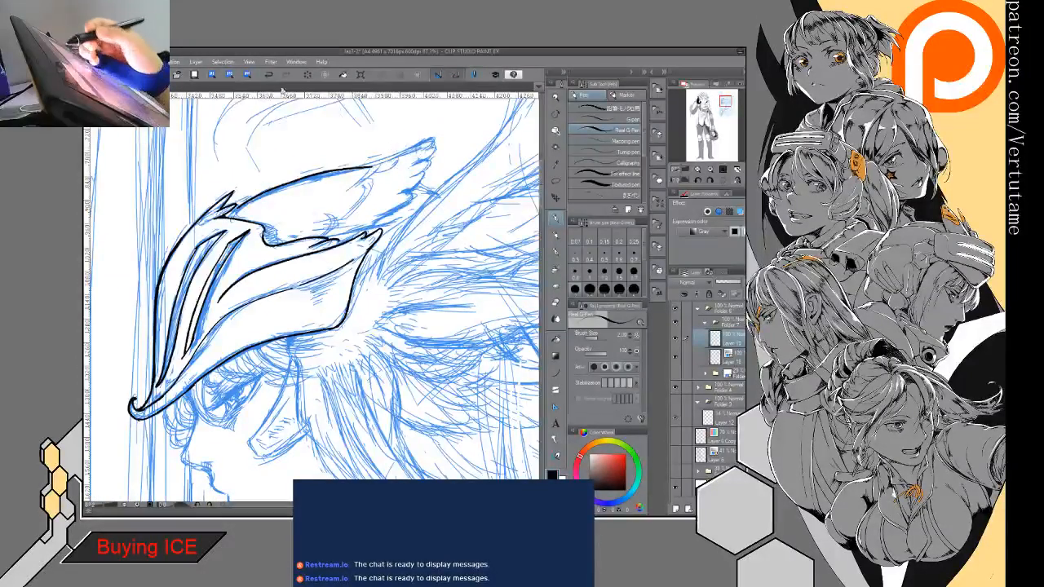
pyautogui.hotkey('ctrl', 'z')
pyautogui.moveTo(232, 204)
pyautogui.mouseDown()
pyautogui.moveTo(430, 137)
pyautogui.moveTo(229, 216)
pyautogui.mouseUp()
pyautogui.hotkey('ctrl', 'z')
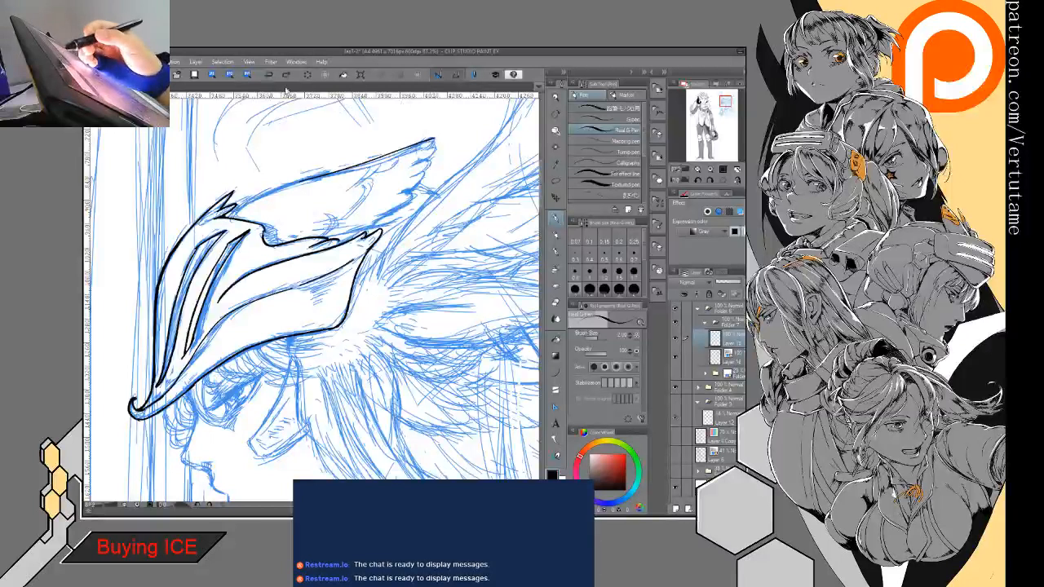
pyautogui.hotkey('ctrl', 'z')
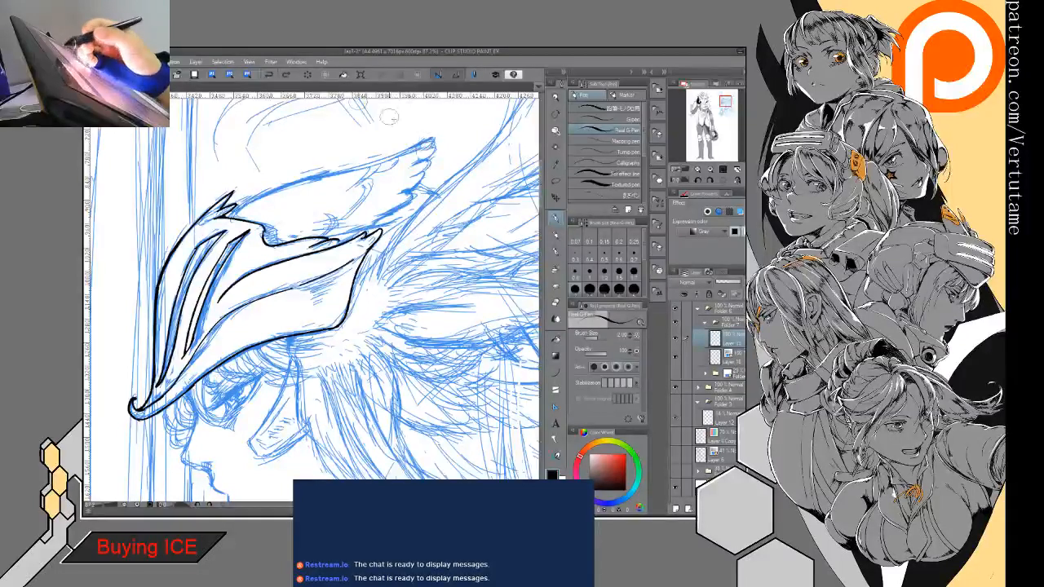
# - Ink the helmet wing's upper edge and its scalloped feather tips down to the rear point of the side plate
pyautogui.moveTo(435, 140); pyautogui.dragTo(279, 186)
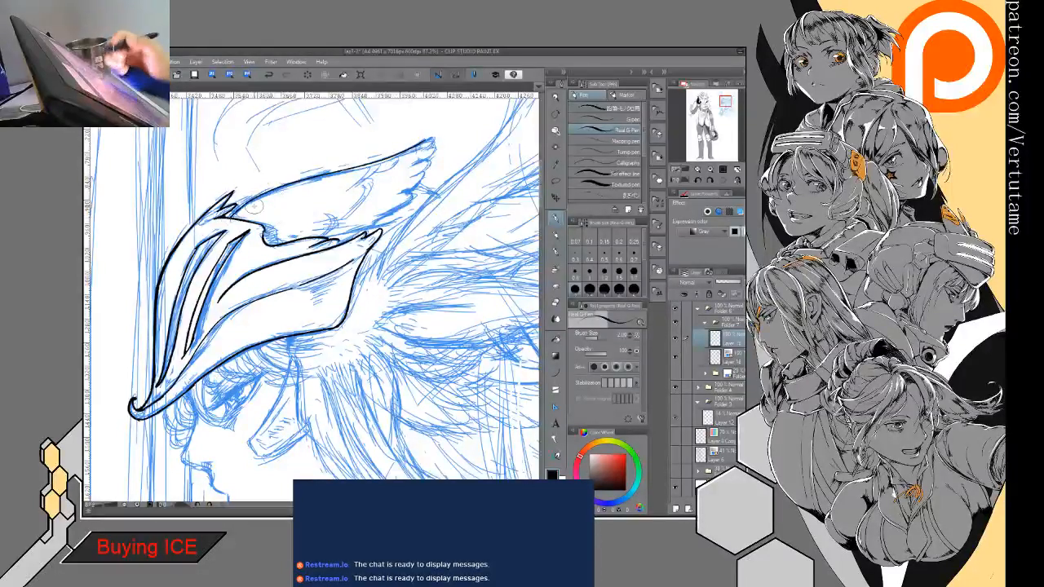
pyautogui.press('h')
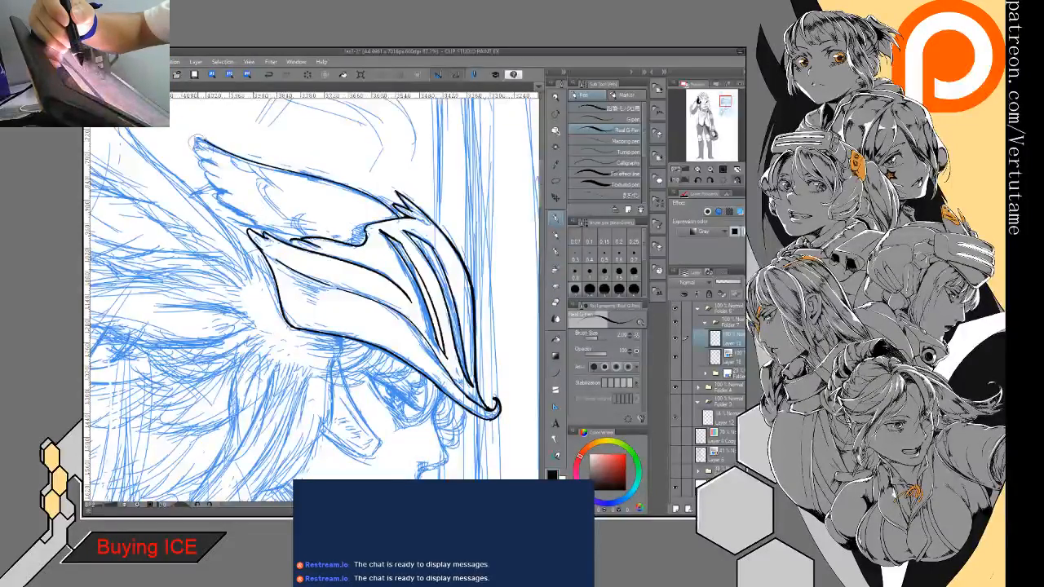
pyautogui.moveTo(198, 146); pyautogui.dragTo(239, 217)
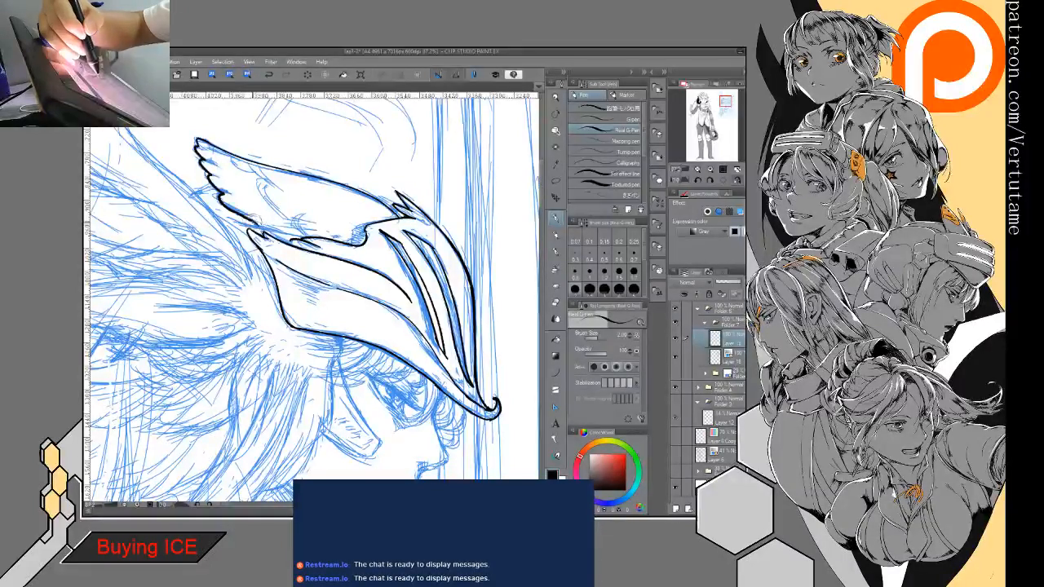
pyautogui.press('e')
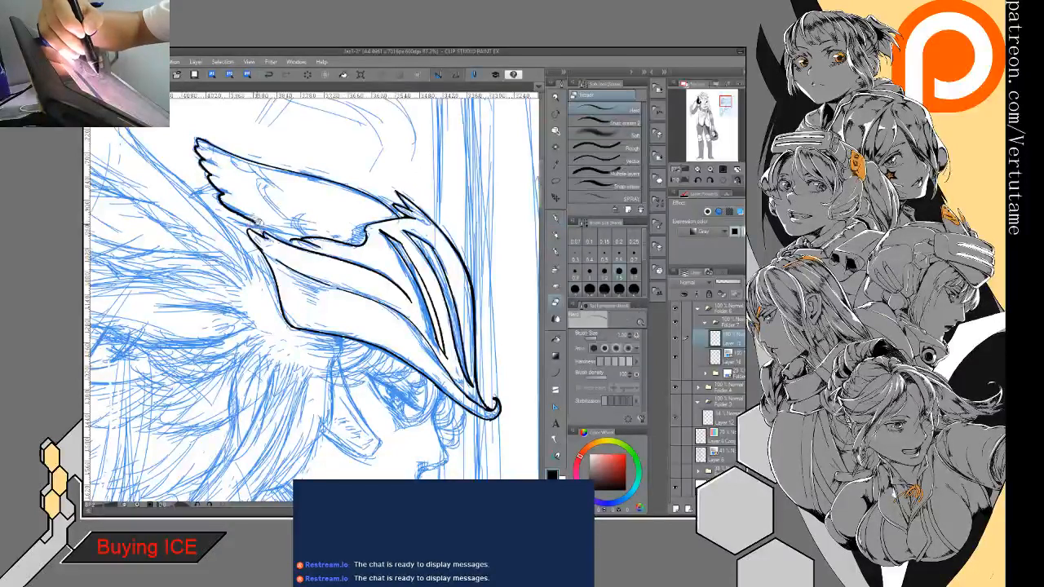
pyautogui.press('p')
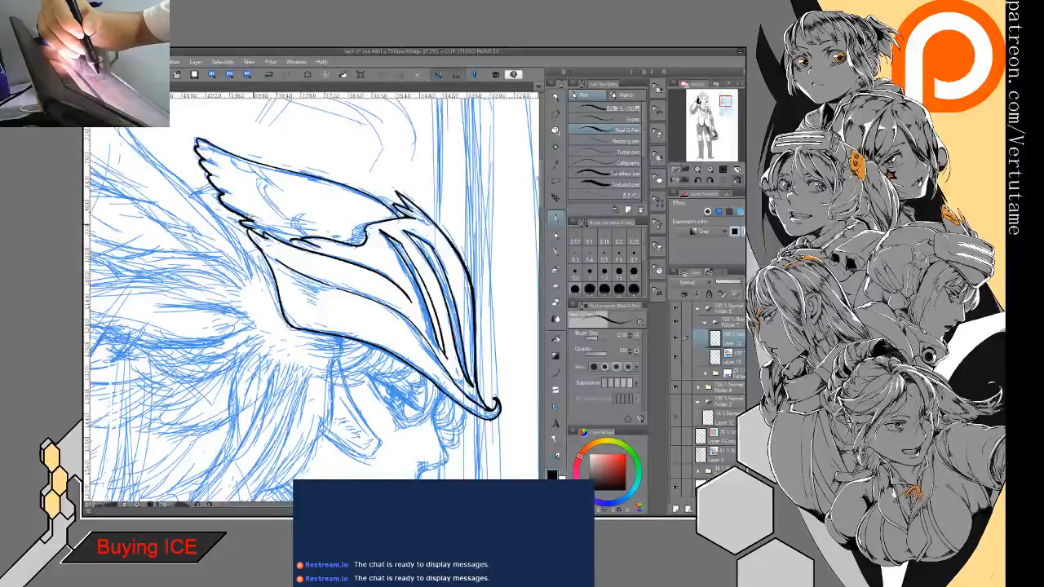
pyautogui.moveTo(249, 225); pyautogui.dragTo(270, 238)
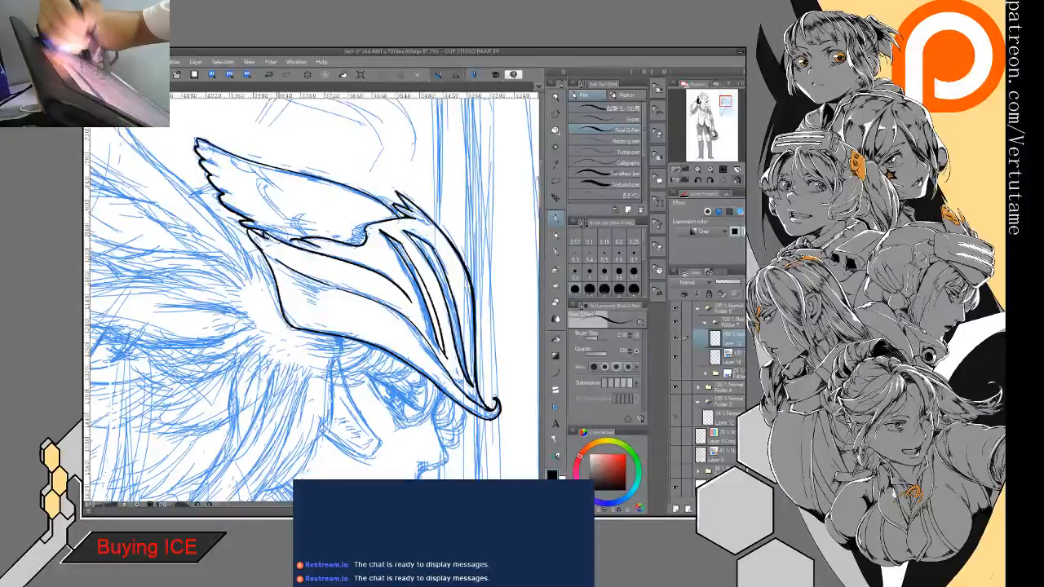
# - Thicken the lines where the wing meets the side plate and fill the notch at the wing's root with black
pyautogui.press('-')
pyautogui.moveTo(235, 291)
pyautogui.mouseDown()
pyautogui.moveTo(285, 319)
pyautogui.moveTo(252, 353)
pyautogui.mouseUp()
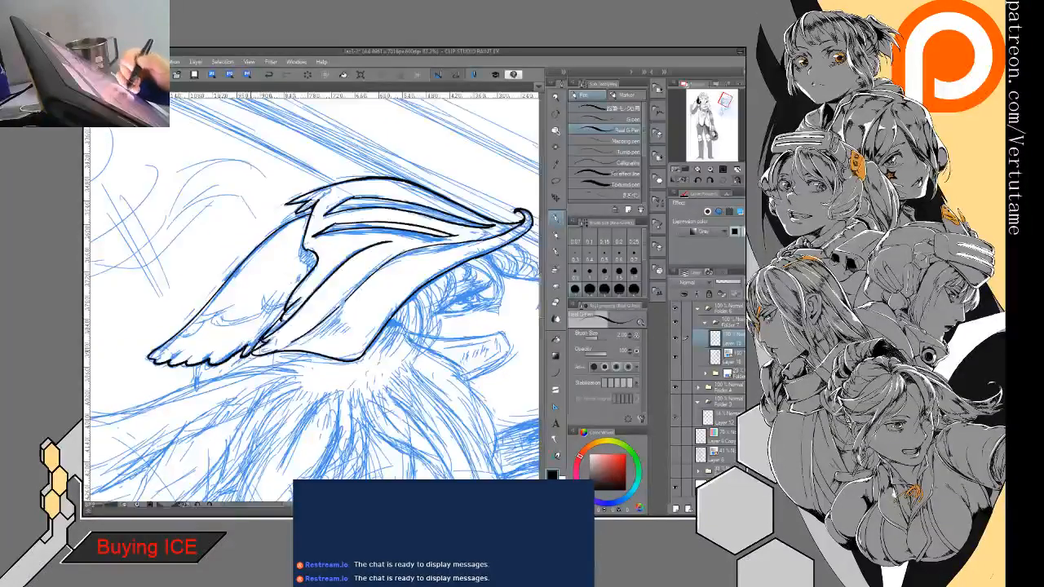
pyautogui.moveTo(282, 318)
pyautogui.mouseDown()
pyautogui.moveTo(253, 352)
pyautogui.moveTo(278, 326)
pyautogui.mouseUp()
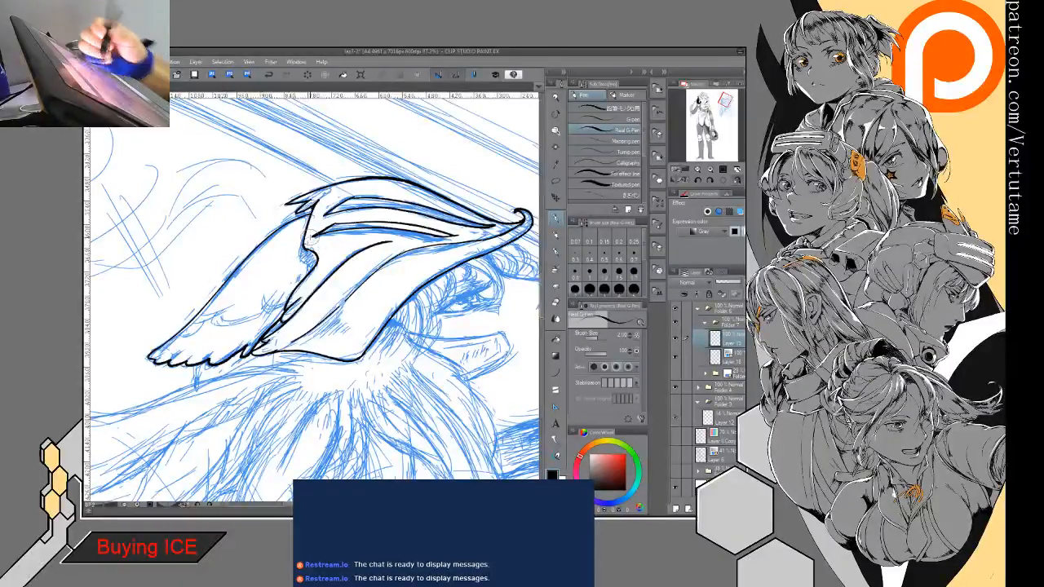
pyautogui.moveTo(314, 260); pyautogui.dragTo(302, 270)
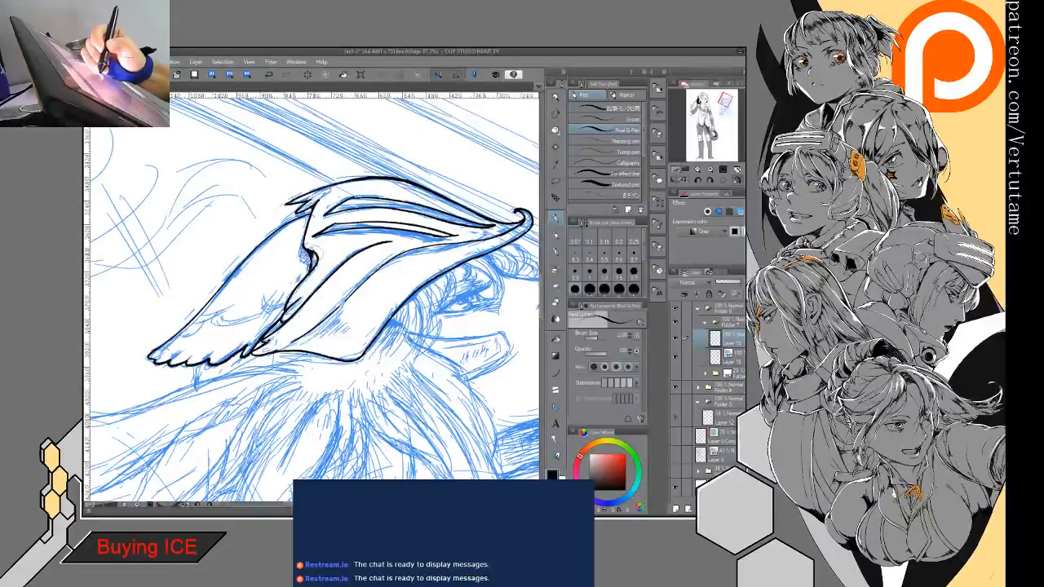
pyautogui.moveTo(315, 261); pyautogui.dragTo(310, 271)
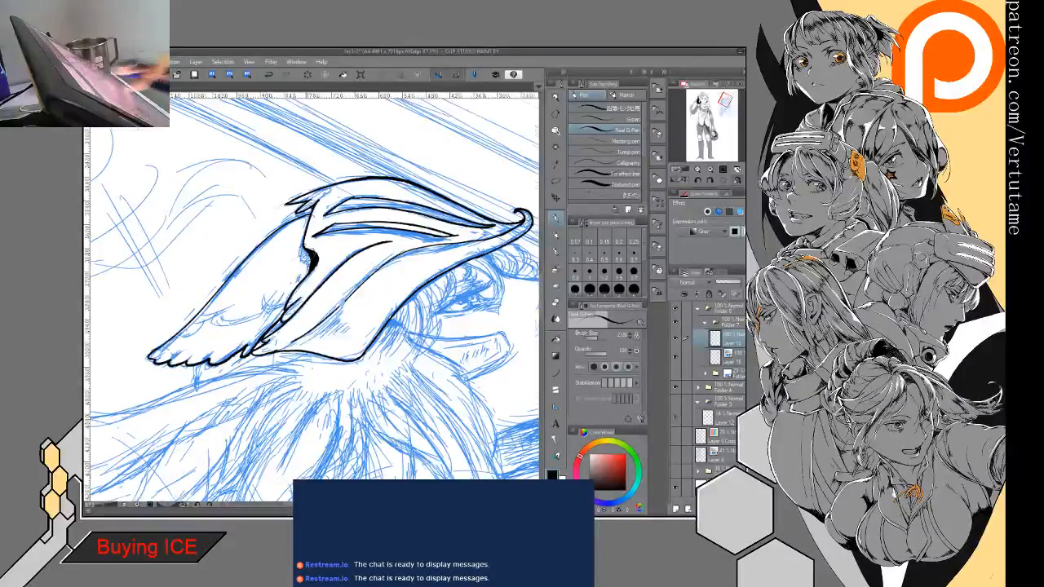
pyautogui.moveTo(315, 342)
pyautogui.mouseDown()
pyautogui.moveTo(359, 305)
pyautogui.moveTo(419, 354)
pyautogui.moveTo(400, 296)
pyautogui.moveTo(428, 341)
pyautogui.mouseUp()
pyautogui.scroll(-5, 313, 399)
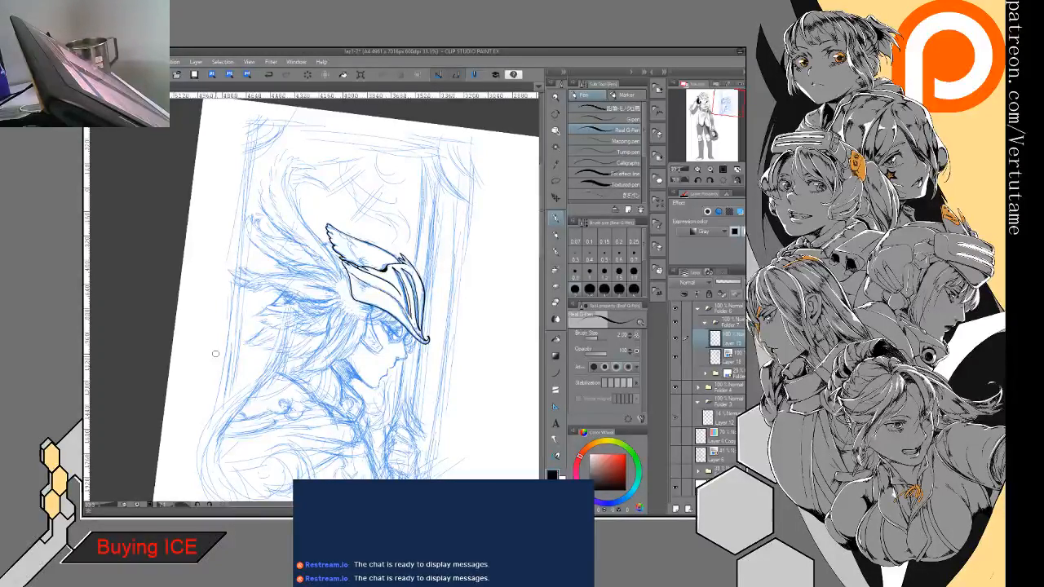
pyautogui.moveTo(375, 282); pyautogui.dragTo(210, 419)
pyautogui.scroll(7, 245, 318)
pyautogui.moveTo(314, 298)
pyautogui.mouseDown()
pyautogui.moveTo(461, 176)
pyautogui.moveTo(503, 203)
pyautogui.mouseUp()
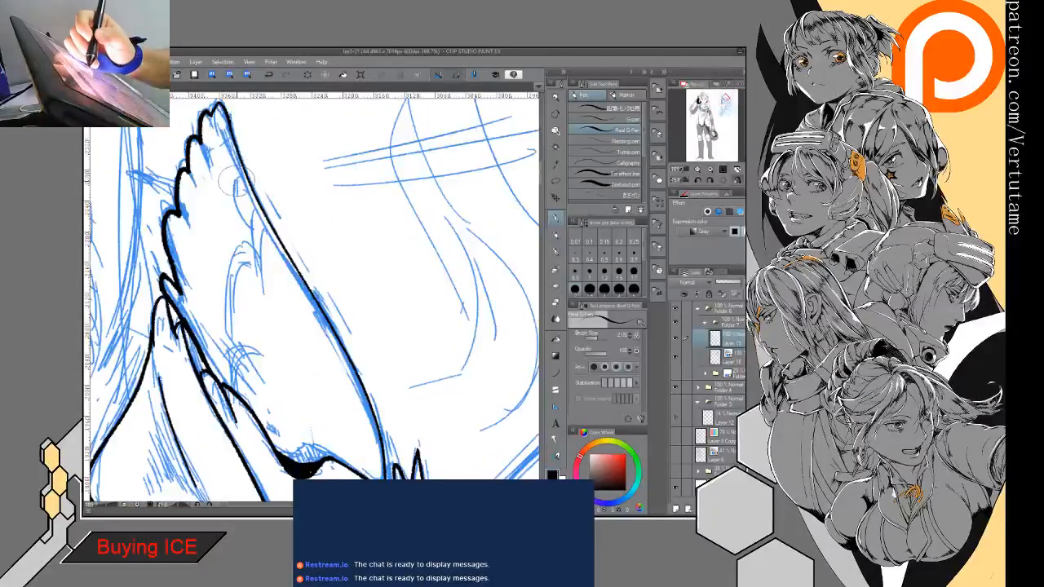
pyautogui.moveTo(239, 183); pyautogui.dragTo(244, 221)
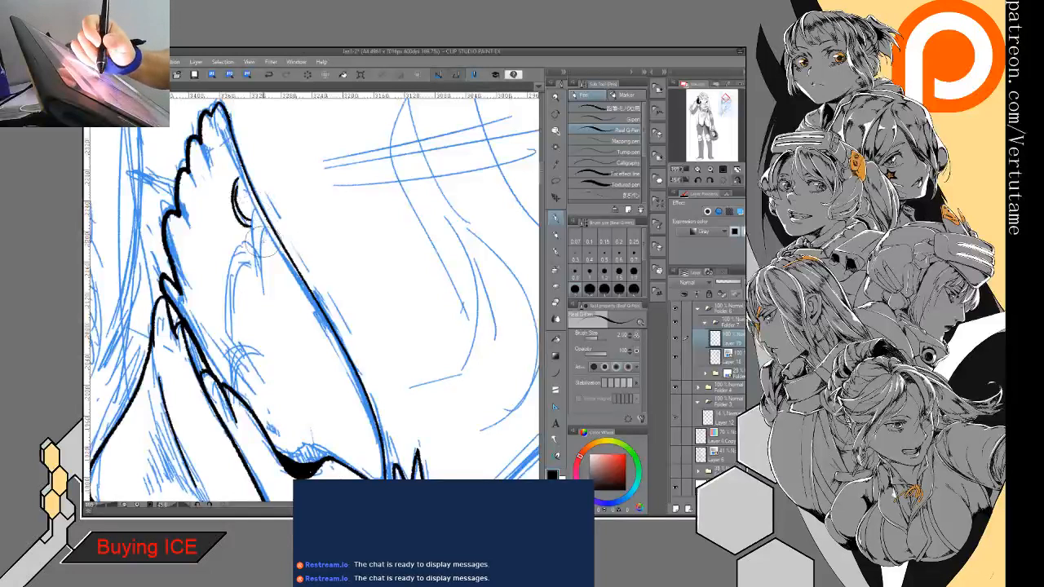
pyautogui.moveTo(263, 235); pyautogui.dragTo(273, 261)
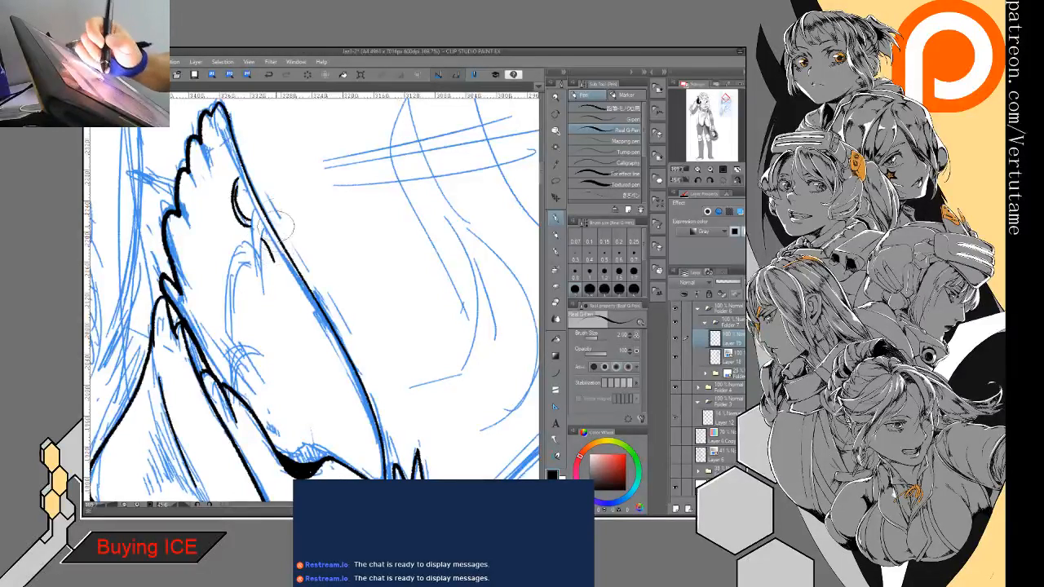
pyautogui.click(269, 78)
pyautogui.click(269, 79)
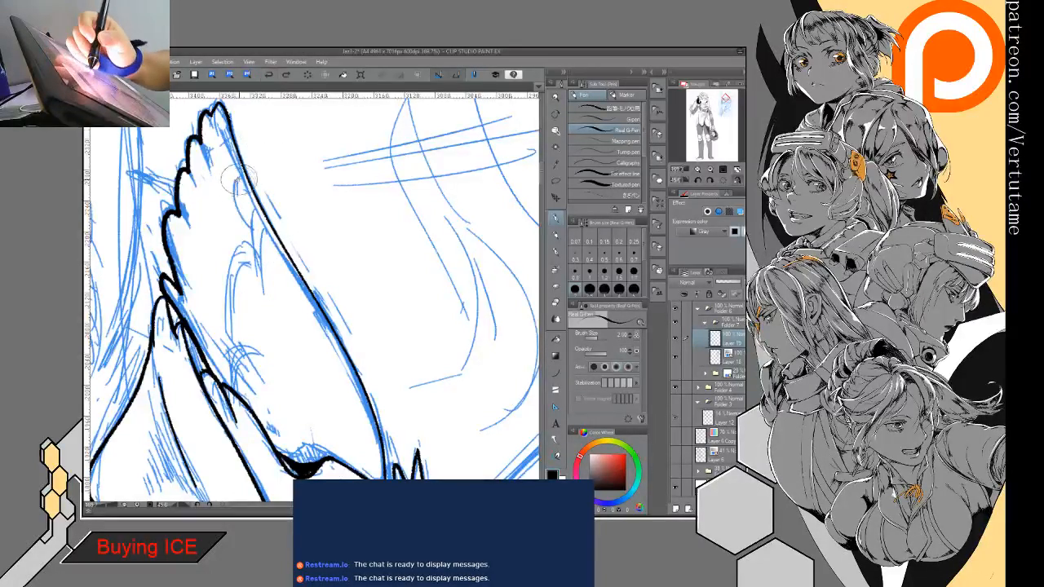
# - Try inking a short curved feather near the wing's tip and two longer double-lined feathers beside it, inside the wing
pyautogui.moveTo(238, 179); pyautogui.dragTo(248, 231)
pyautogui.moveTo(238, 179); pyautogui.dragTo(247, 231)
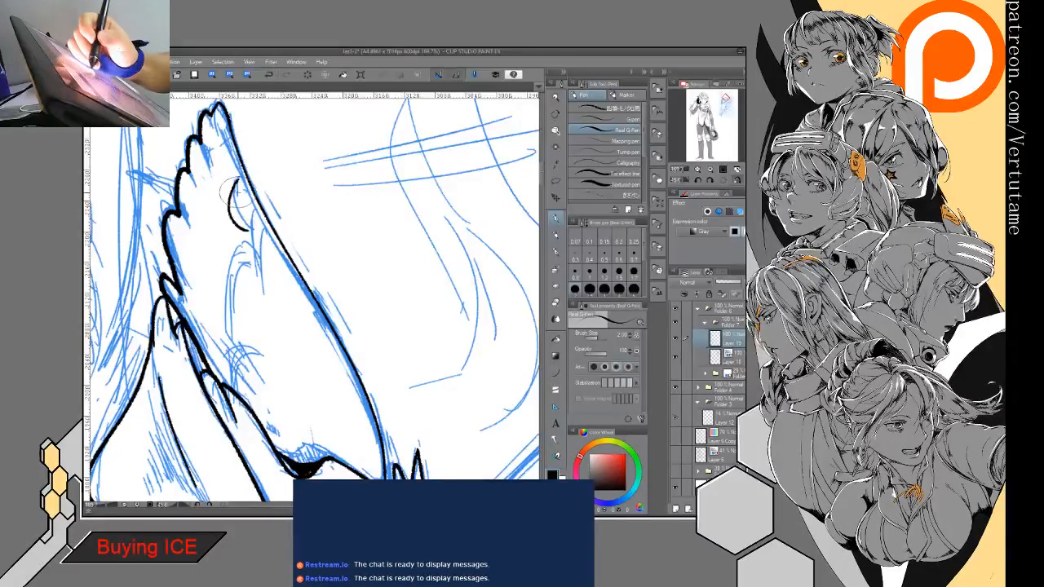
pyautogui.moveTo(230, 181)
pyautogui.mouseDown()
pyautogui.moveTo(228, 208)
pyautogui.moveTo(263, 287)
pyautogui.mouseUp()
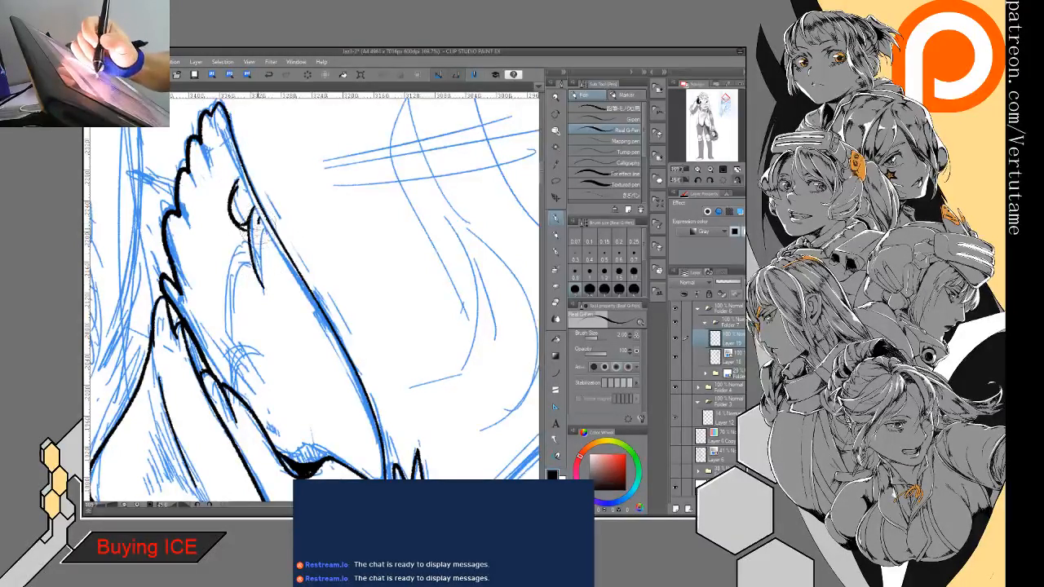
pyautogui.moveTo(258, 230); pyautogui.dragTo(272, 291)
pyautogui.moveTo(259, 250)
pyautogui.mouseDown()
pyautogui.moveTo(269, 268)
pyautogui.moveTo(232, 299)
pyautogui.moveTo(249, 332)
pyautogui.moveTo(240, 269)
pyautogui.moveTo(257, 338)
pyautogui.mouseUp()
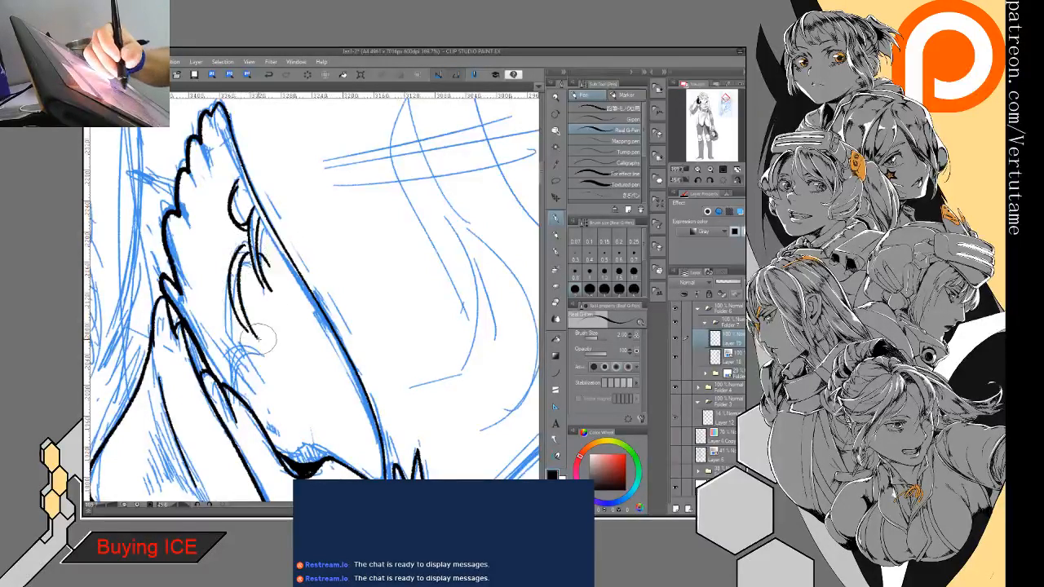
pyautogui.moveTo(251, 244); pyautogui.dragTo(269, 264)
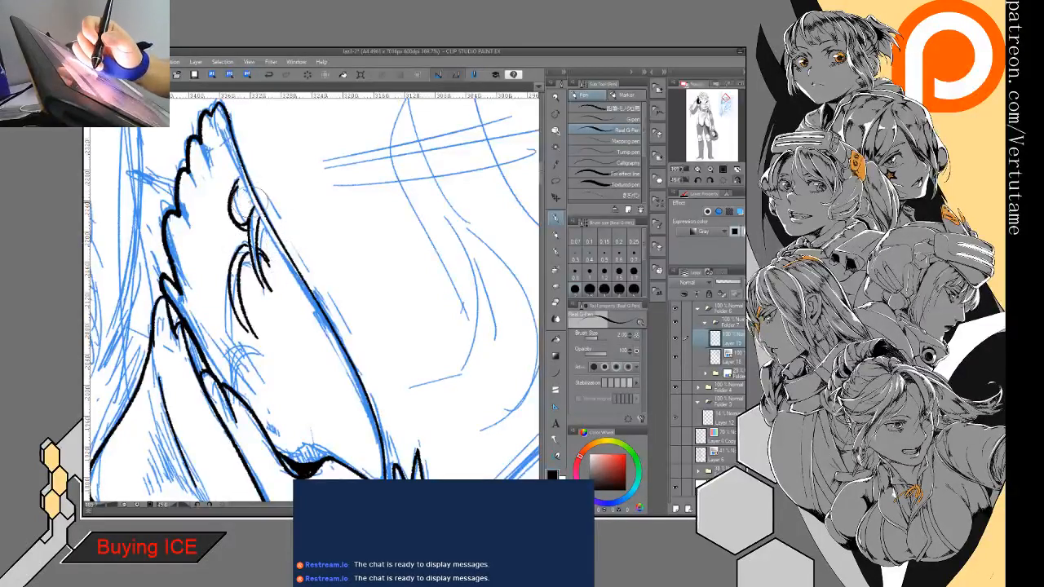
pyautogui.moveTo(234, 165); pyautogui.dragTo(237, 183)
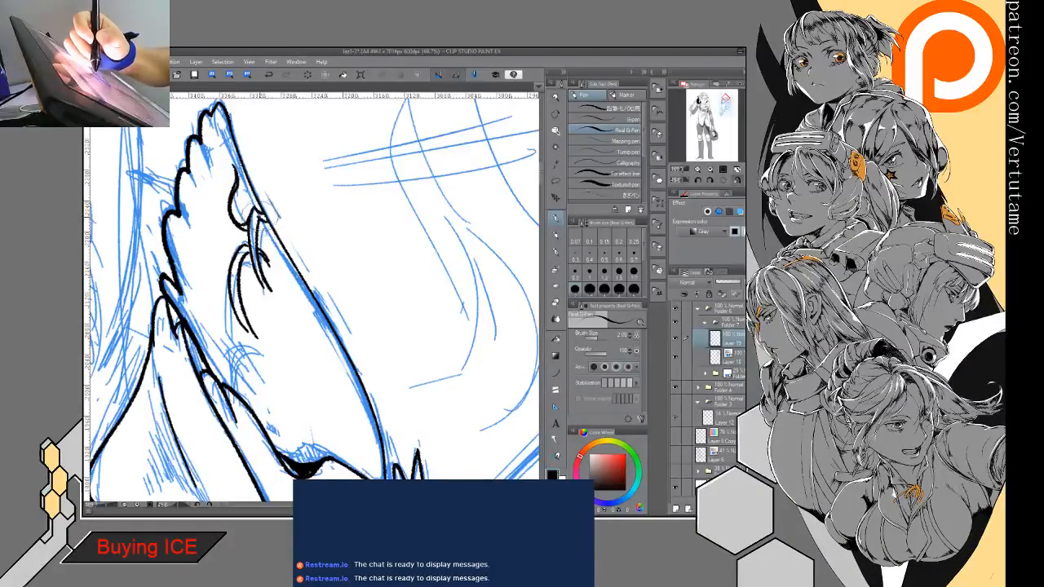
# - Clean up the inner feathers' ends near the wing's upper edge and redraw the longest feather's lower curve
pyautogui.press('e')
pyautogui.press('p')
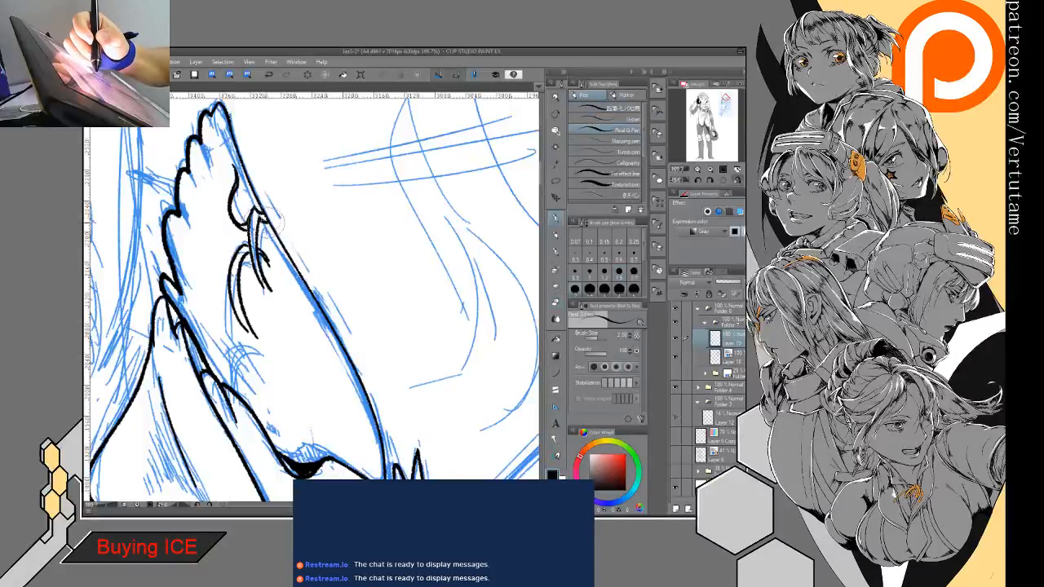
pyautogui.press('e')
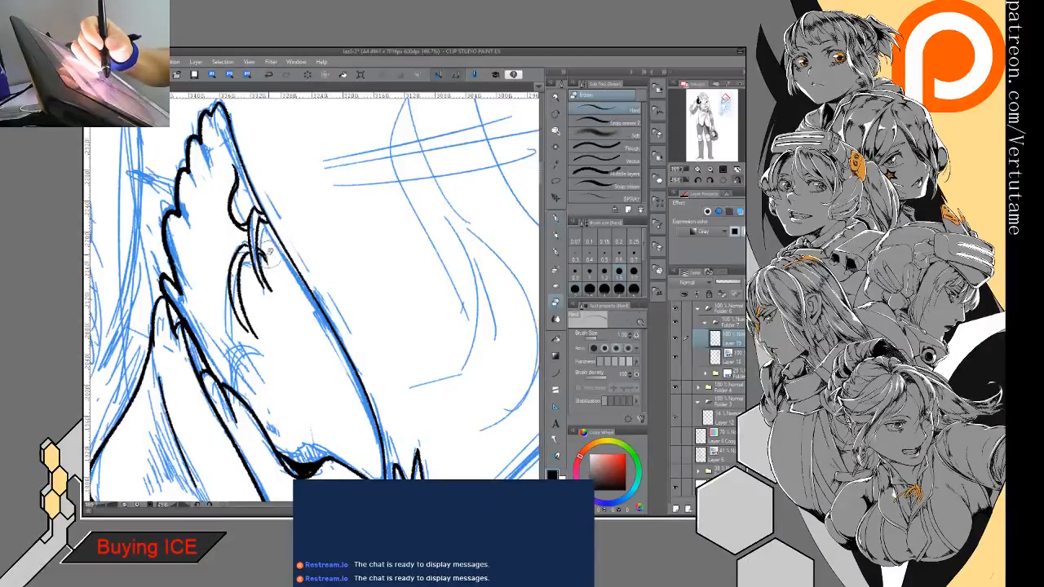
pyautogui.press('p')
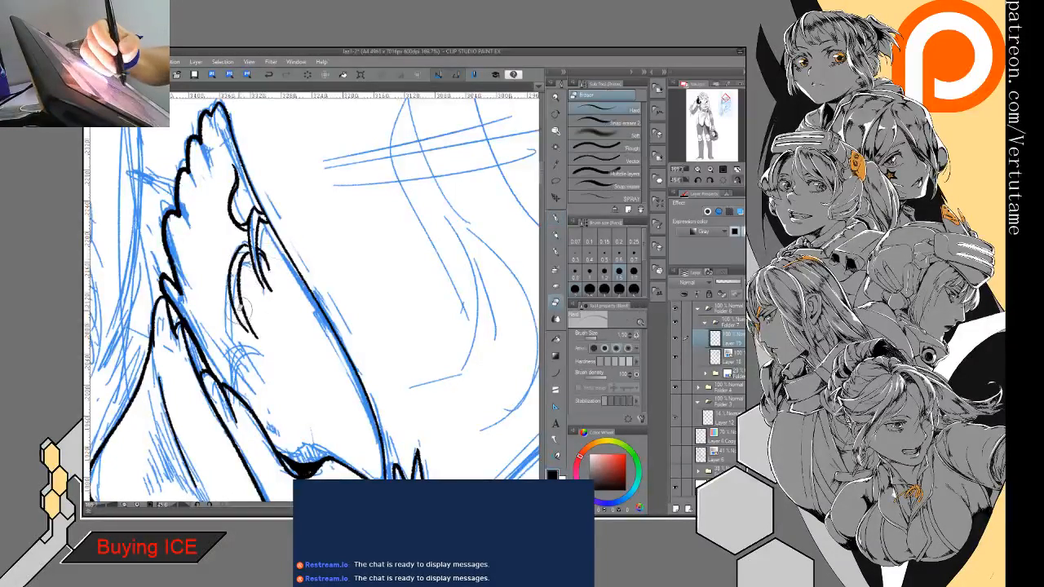
pyautogui.press('e')
pyautogui.press('p')
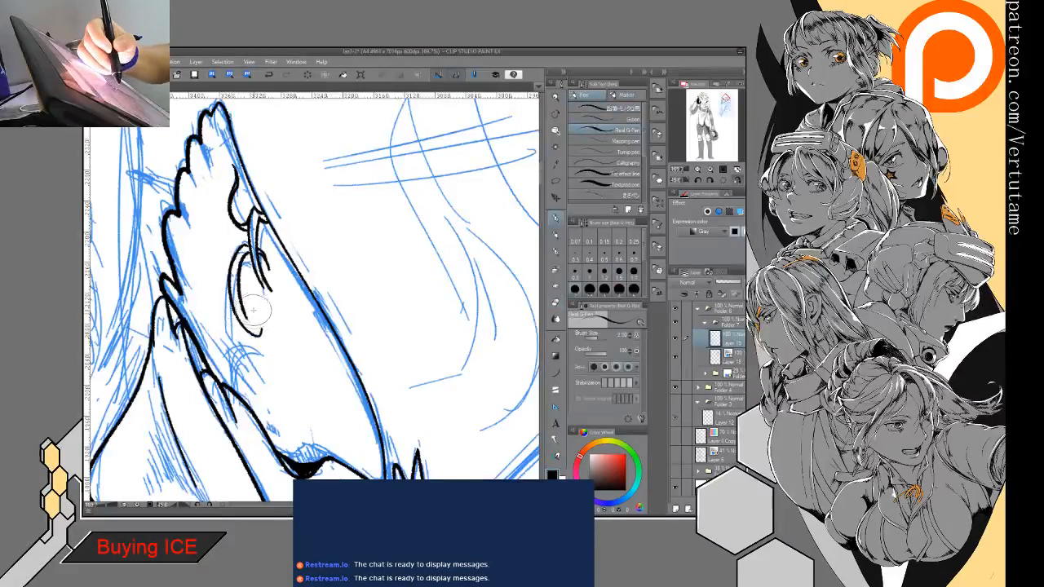
pyautogui.press('e')
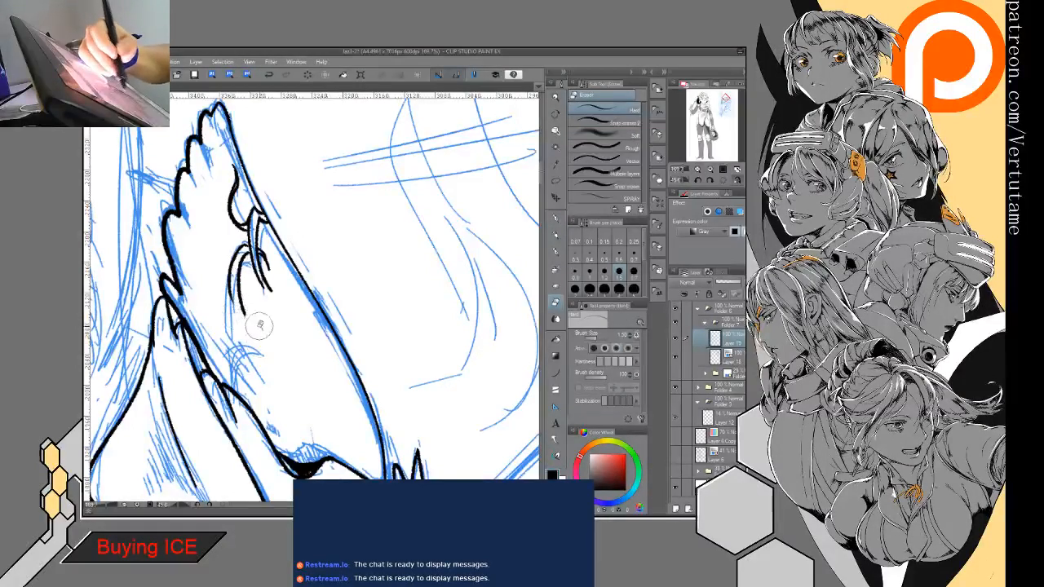
pyautogui.press('p')
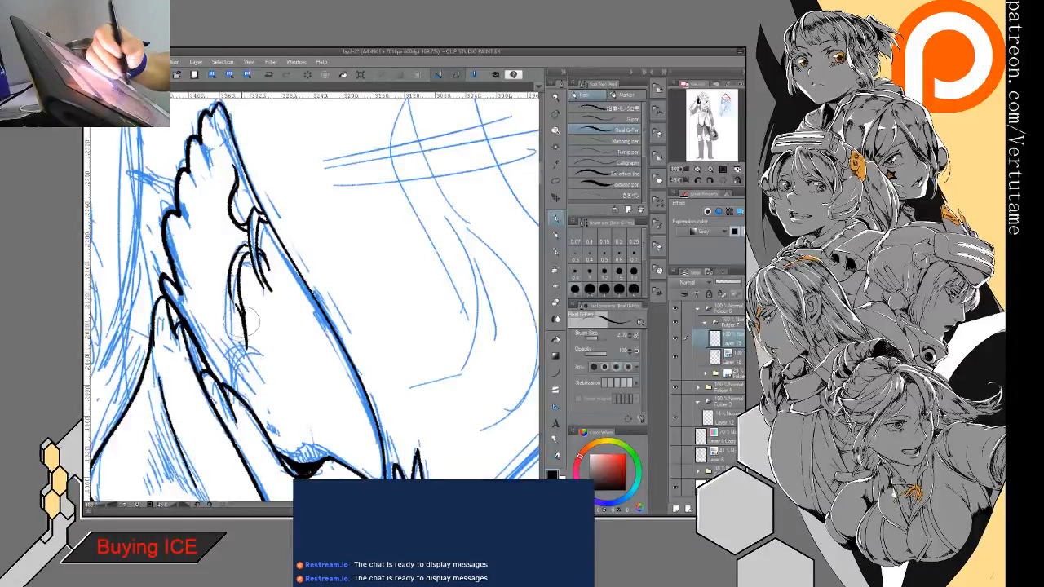
pyautogui.press('e')
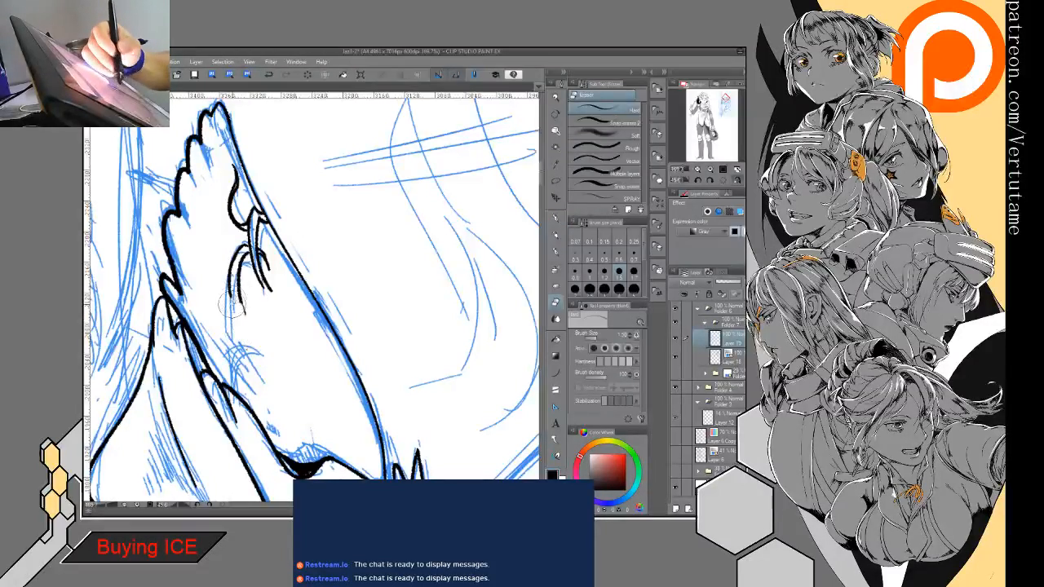
pyautogui.press('p')
pyautogui.press('e')
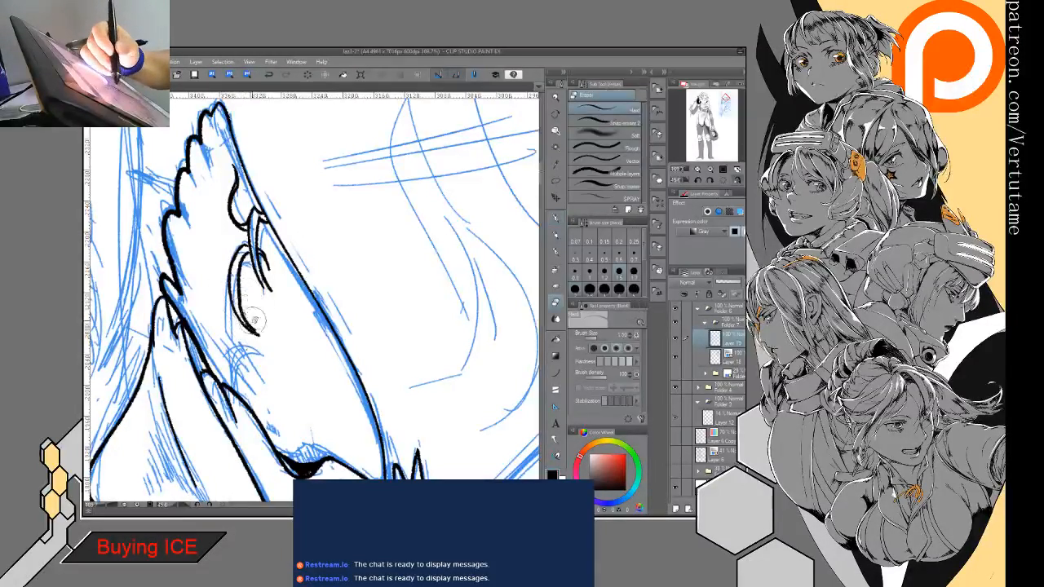
pyautogui.moveTo(259, 325); pyautogui.dragTo(245, 284)
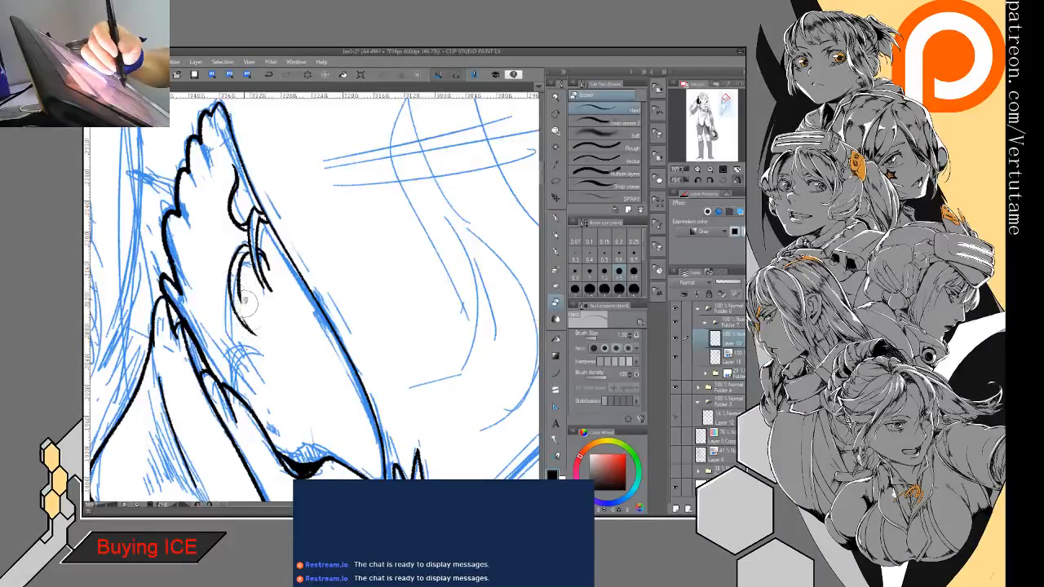
pyautogui.press('p')
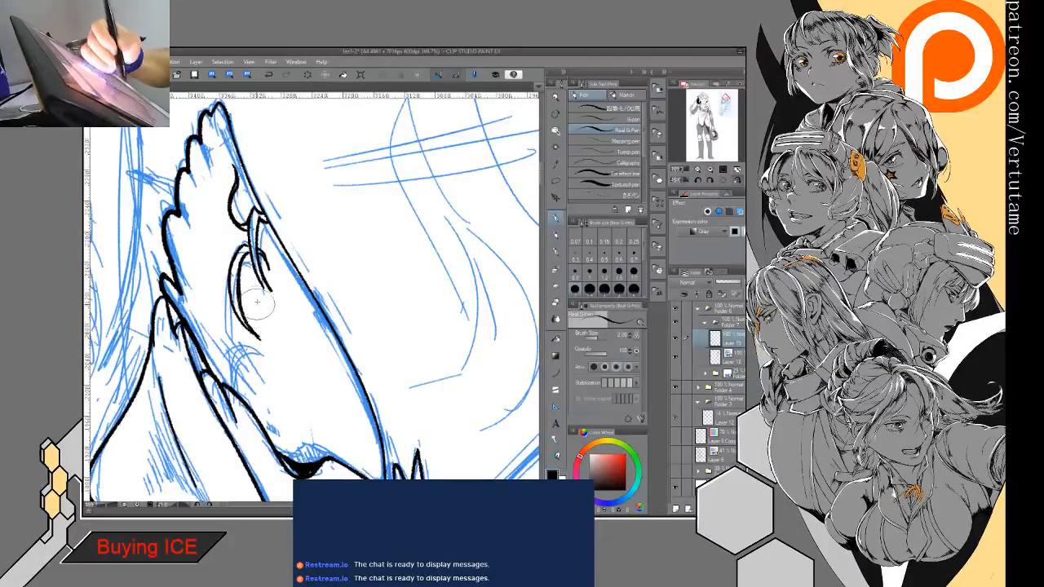
# - Touch up the feather joint at the wing's upper edge, and clear all the inner feather lines from the wing
pyautogui.moveTo(257, 302)
pyautogui.mouseDown()
pyautogui.moveTo(210, 333)
pyautogui.moveTo(292, 342)
pyautogui.moveTo(346, 319)
pyautogui.mouseUp()
pyautogui.press('e')
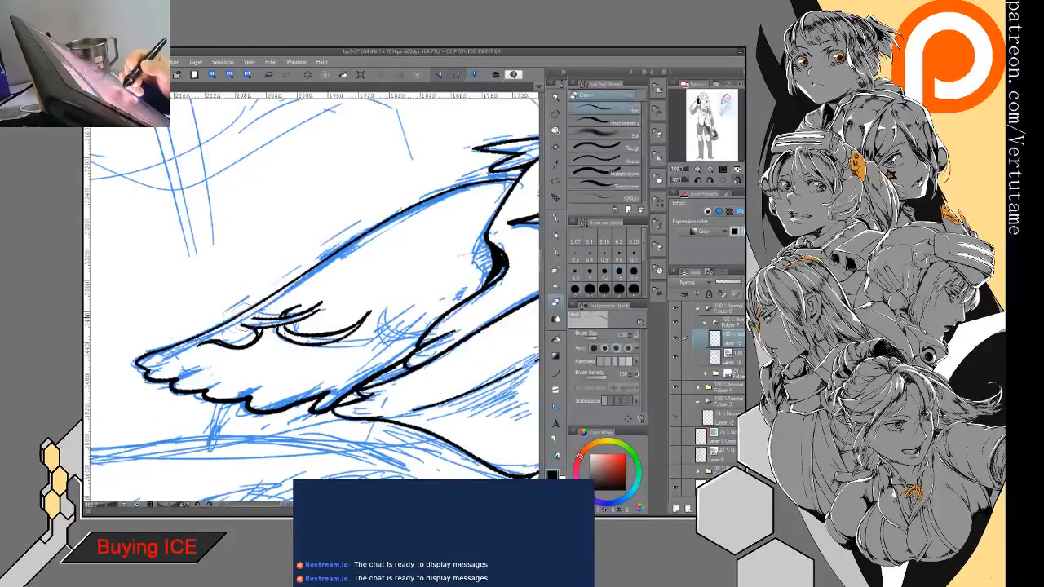
pyautogui.press('p')
pyautogui.moveTo(249, 310); pyautogui.dragTo(247, 327)
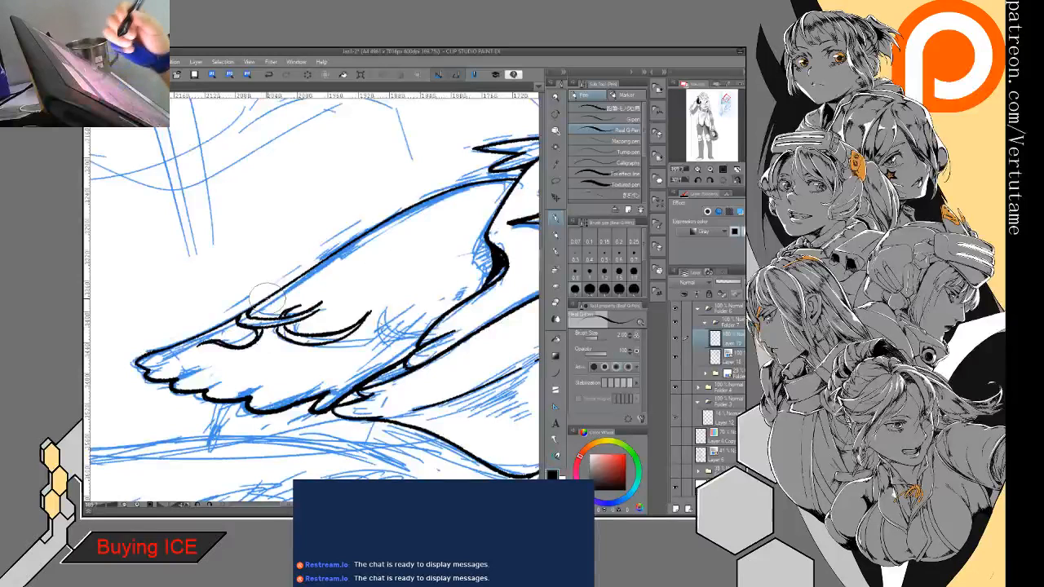
pyautogui.moveTo(268, 299)
pyautogui.mouseDown()
pyautogui.moveTo(221, 383)
pyautogui.moveTo(221, 373)
pyautogui.moveTo(204, 373)
pyautogui.moveTo(206, 359)
pyautogui.moveTo(221, 388)
pyautogui.moveTo(209, 373)
pyautogui.moveTo(214, 353)
pyautogui.moveTo(202, 351)
pyautogui.moveTo(202, 372)
pyautogui.moveTo(219, 383)
pyautogui.moveTo(229, 359)
pyautogui.moveTo(192, 341)
pyautogui.moveTo(205, 380)
pyautogui.moveTo(222, 383)
pyautogui.moveTo(217, 357)
pyautogui.moveTo(229, 365)
pyautogui.moveTo(266, 318)
pyautogui.moveTo(277, 356)
pyautogui.moveTo(278, 310)
pyautogui.moveTo(257, 356)
pyautogui.moveTo(263, 412)
pyautogui.moveTo(269, 365)
pyautogui.moveTo(235, 420)
pyautogui.moveTo(223, 397)
pyautogui.moveTo(243, 375)
pyautogui.mouseUp()
pyautogui.press('e')
pyautogui.press('p')
pyautogui.press('e')
pyautogui.press('p')
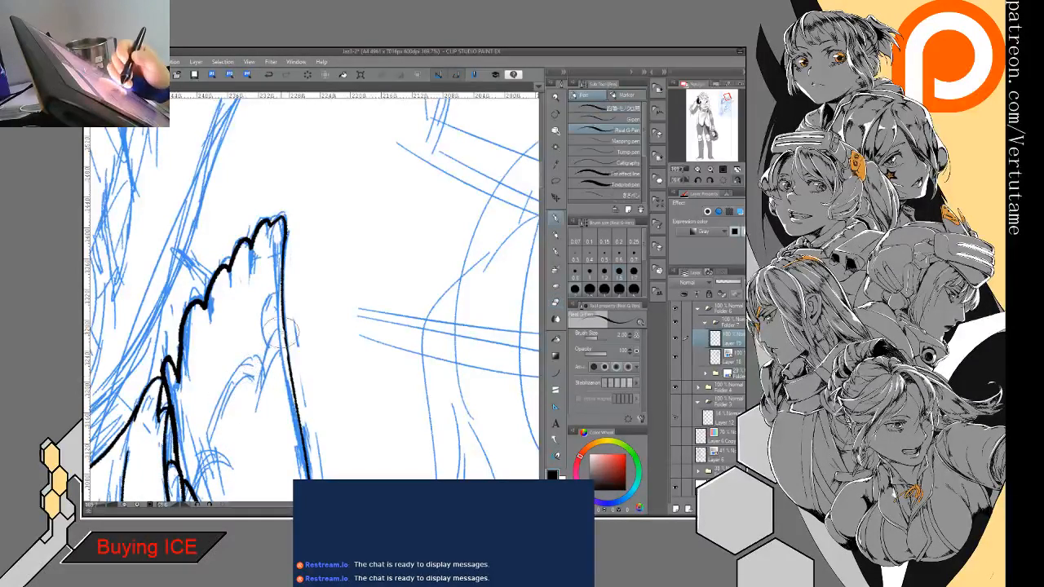
# - Ink the inner feathers afresh as narrow double-lined shapes: a short one near the tip, a middle one, and a long one below
pyautogui.moveTo(278, 328); pyautogui.dragTo(257, 419)
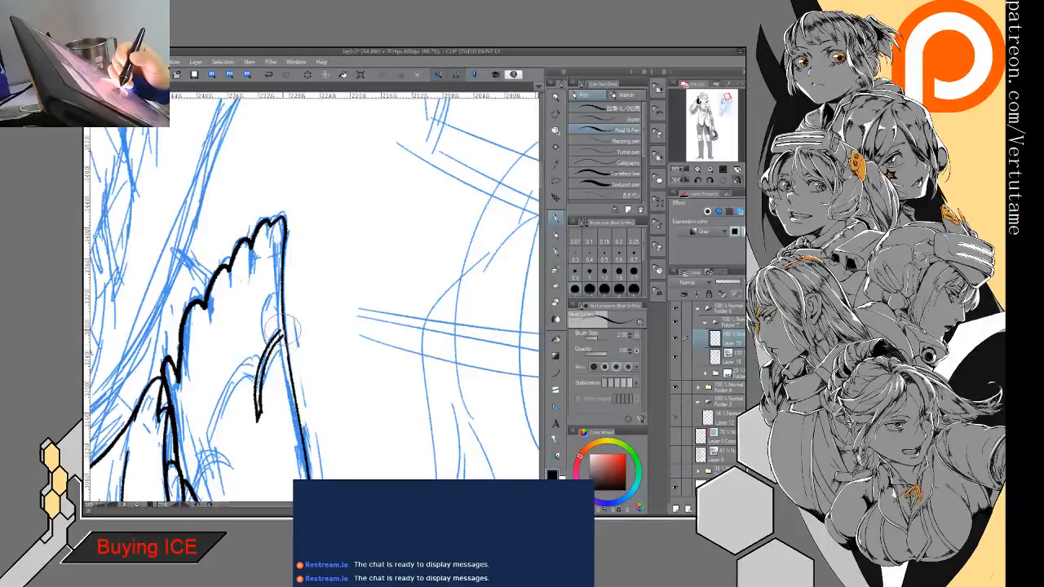
pyautogui.moveTo(251, 364); pyautogui.dragTo(230, 470)
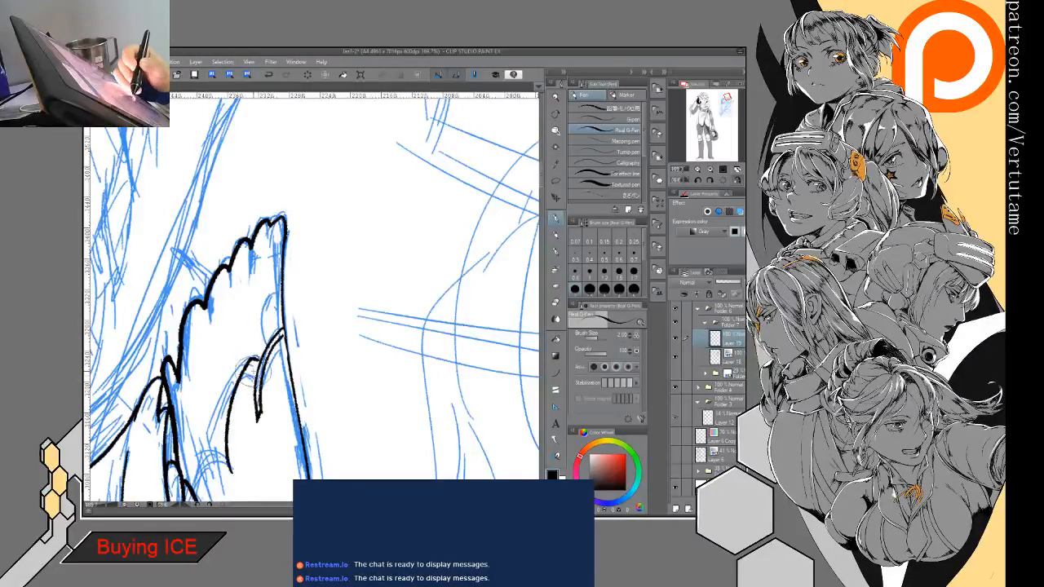
pyautogui.moveTo(252, 372); pyautogui.dragTo(234, 479)
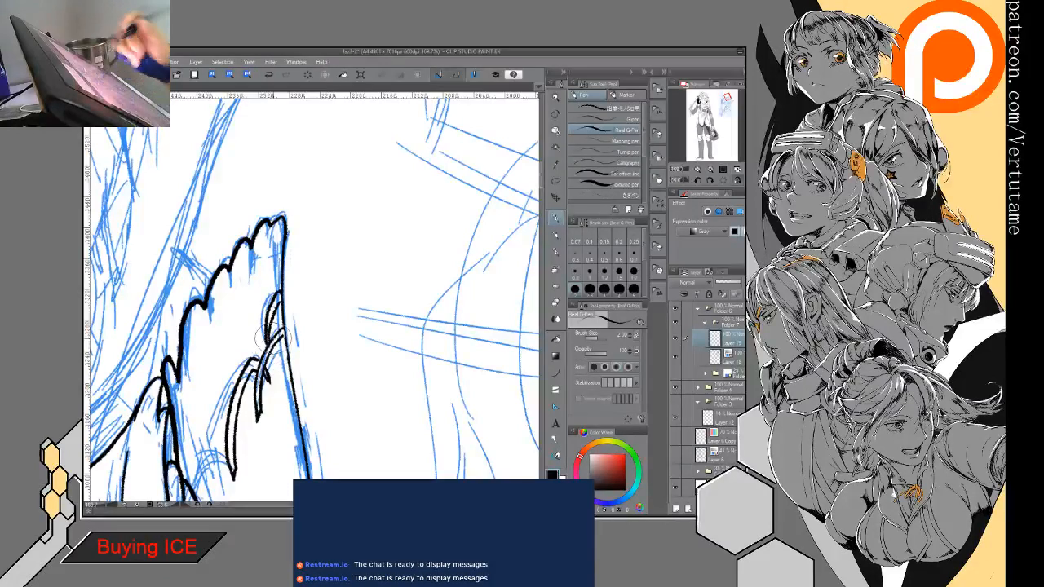
pyautogui.scroll(-3, 273, 338)
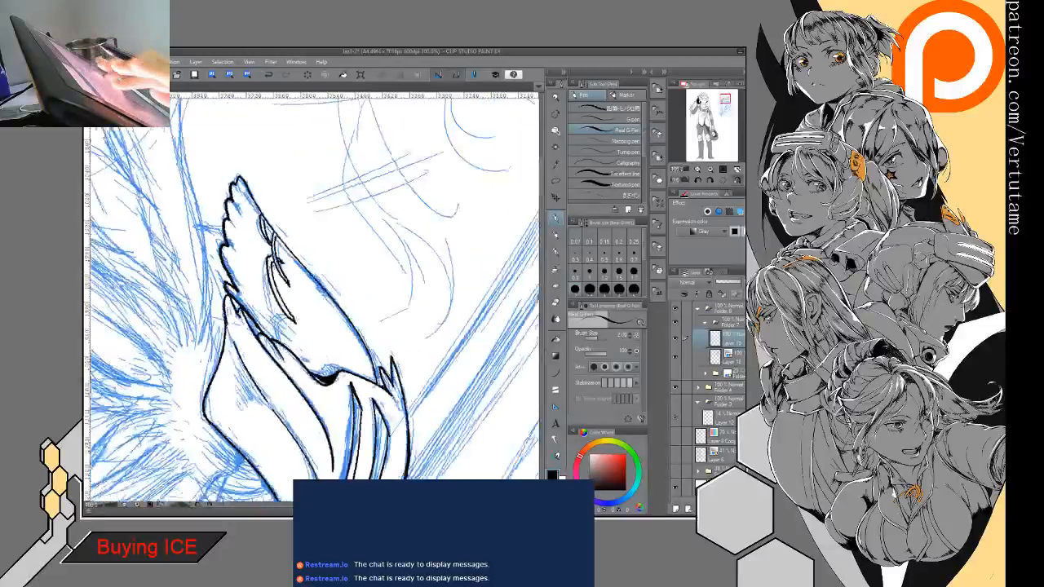
# - Try adding another pointed feather hanging from the wing's upper edge beside the middle one, refining its outline and the neighbouring feather tips
pyautogui.scroll(3, 314, 293)
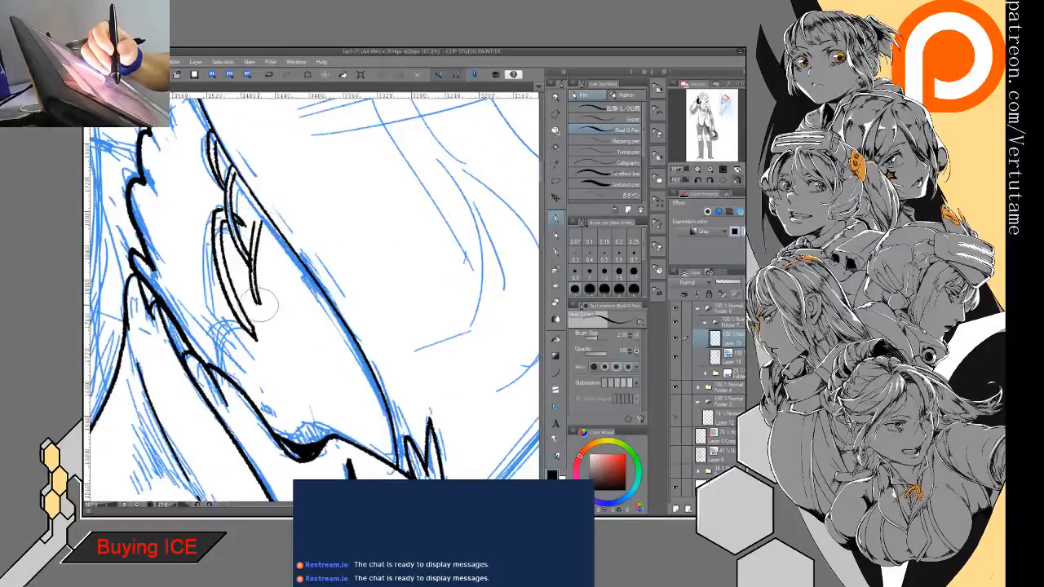
pyautogui.press('e')
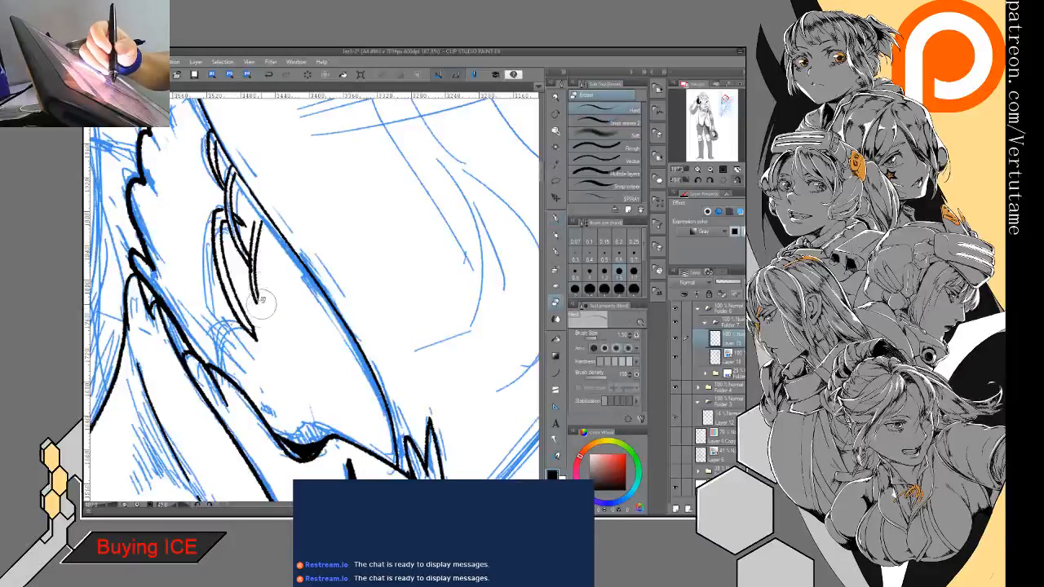
pyautogui.press('p')
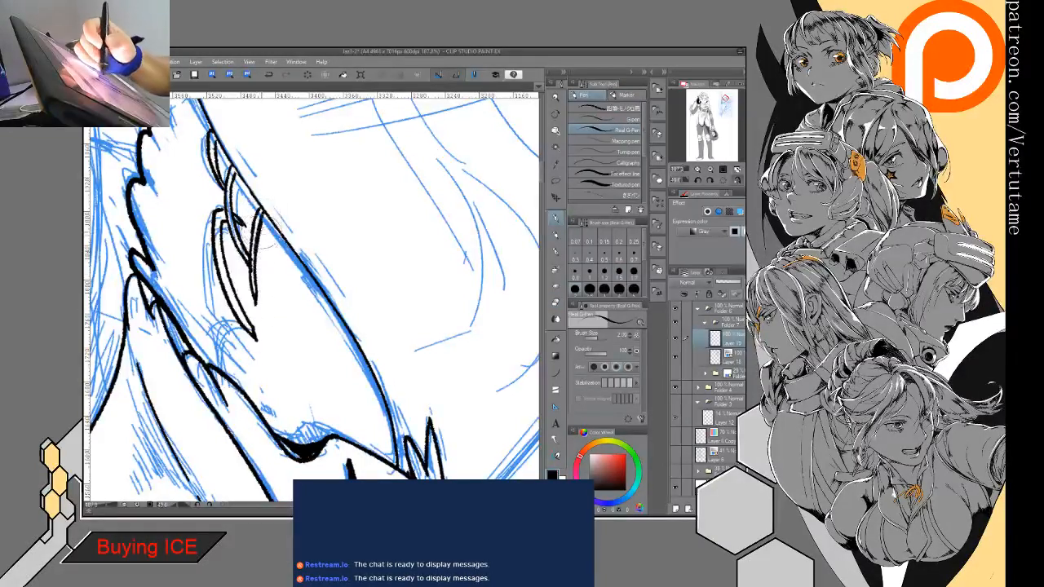
pyautogui.press('e')
pyautogui.press('p')
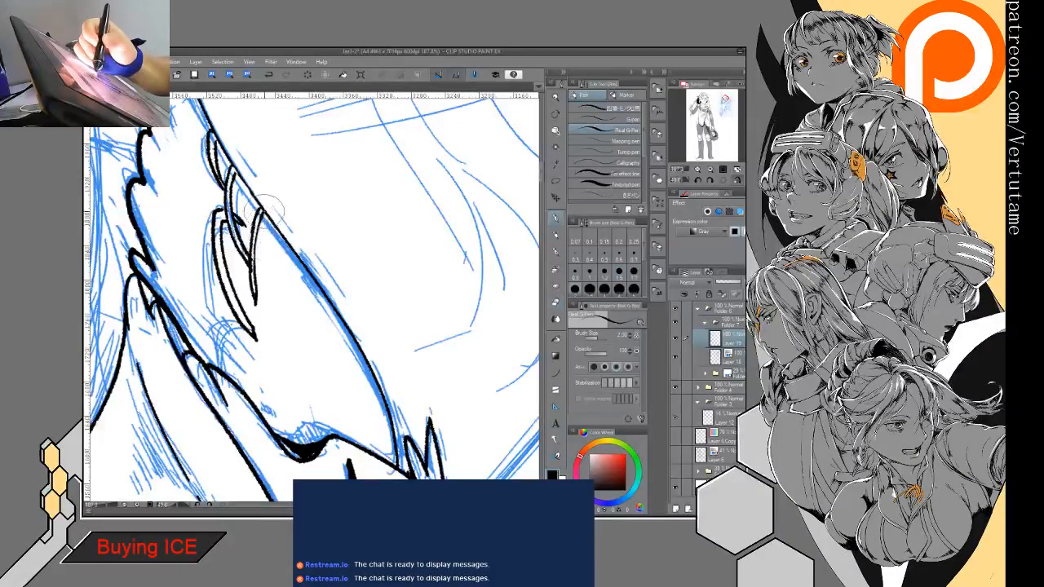
pyautogui.press('e')
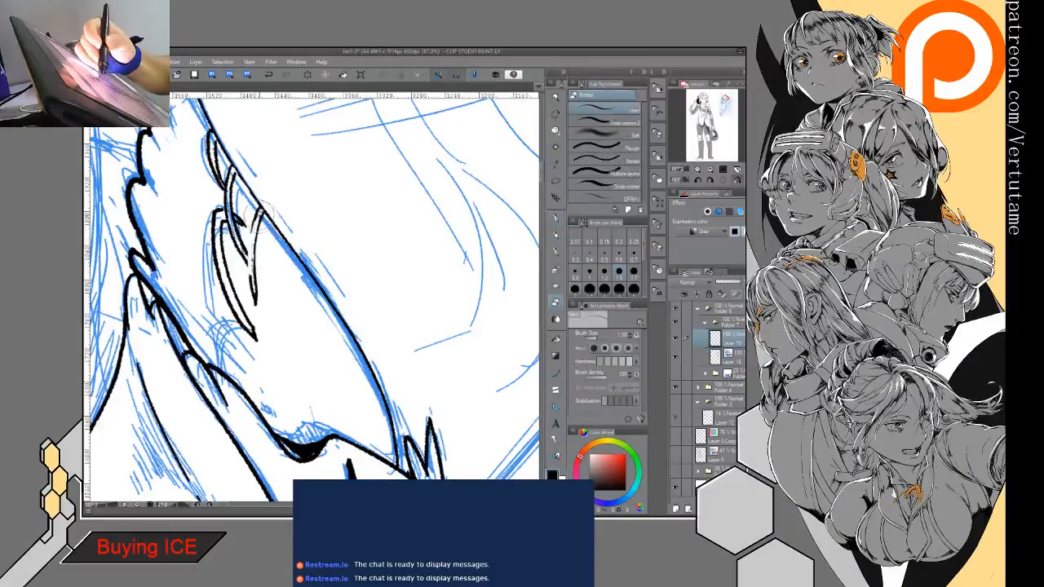
pyautogui.press('p')
pyautogui.press('e')
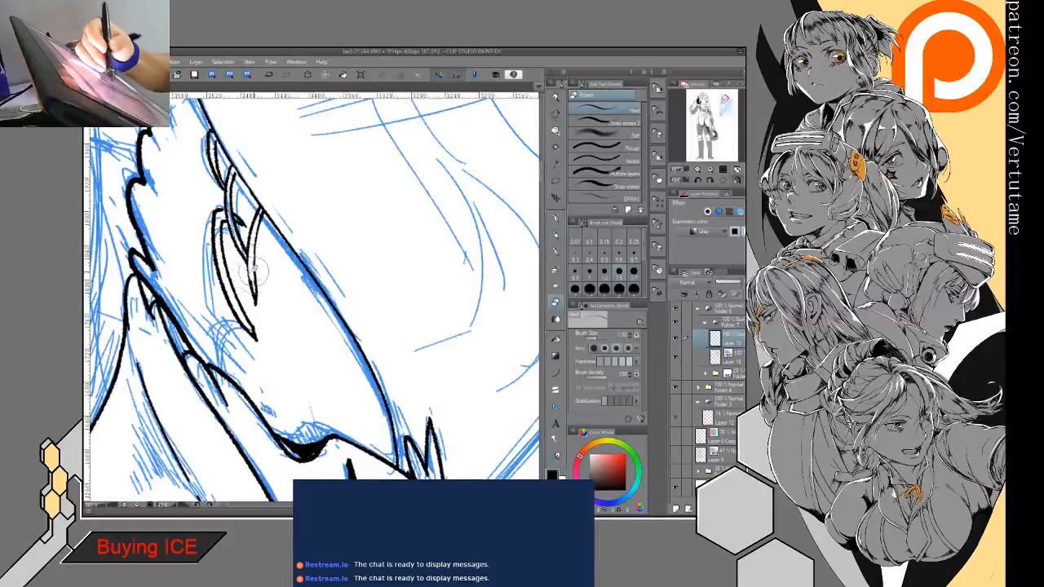
pyautogui.press('p')
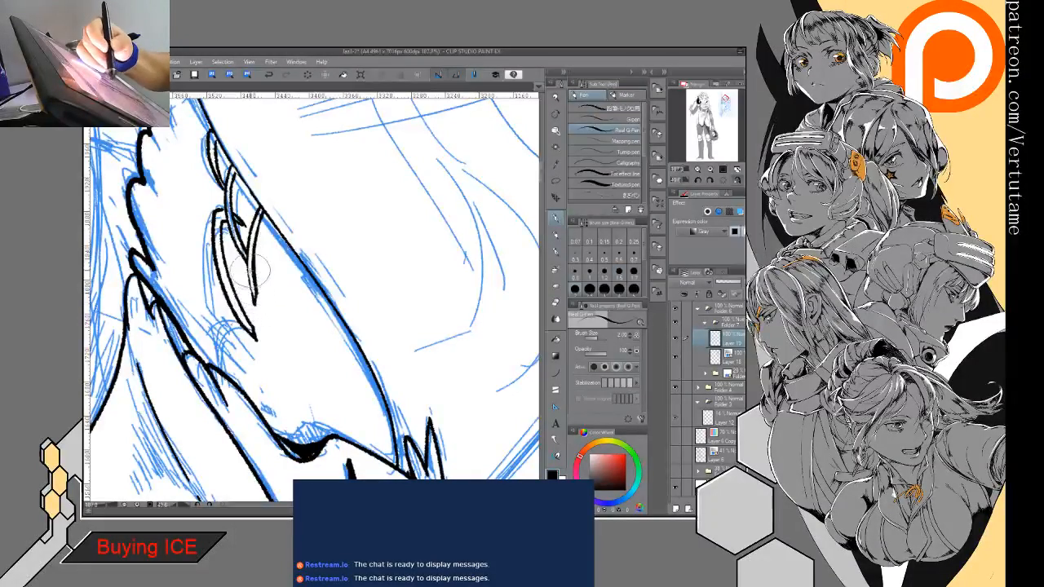
pyautogui.press('e')
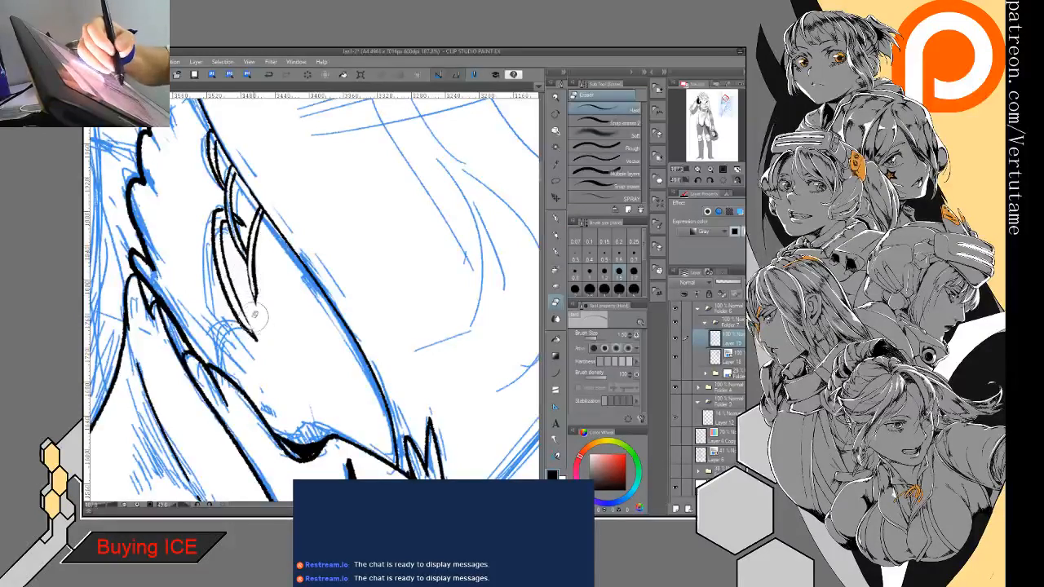
pyautogui.press('p')
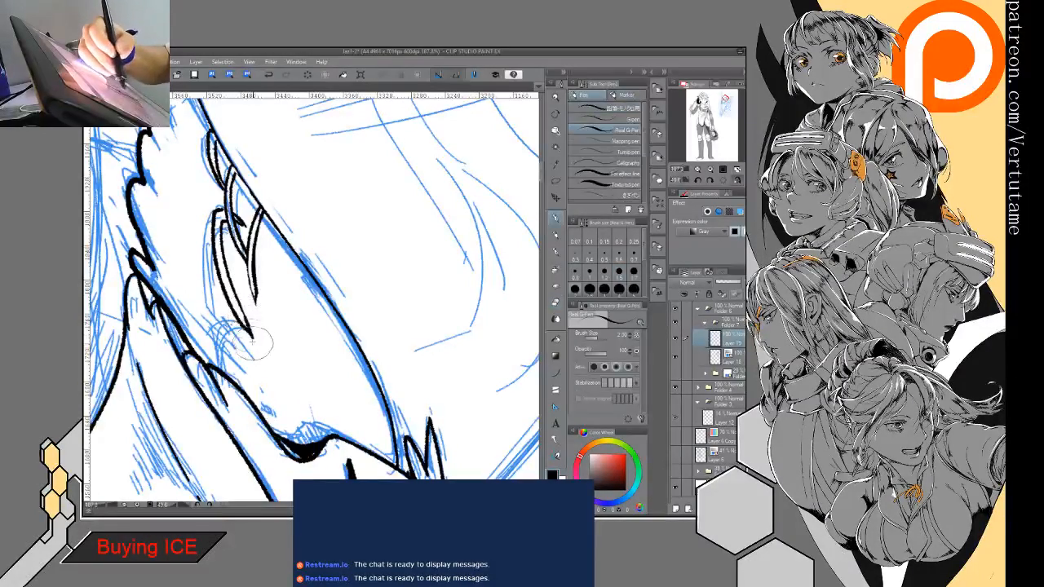
# - Check the whole helmet's line art and remove the extra pointed feather hanging from the wing's upper edge
pyautogui.scroll(-1, 247, 325)
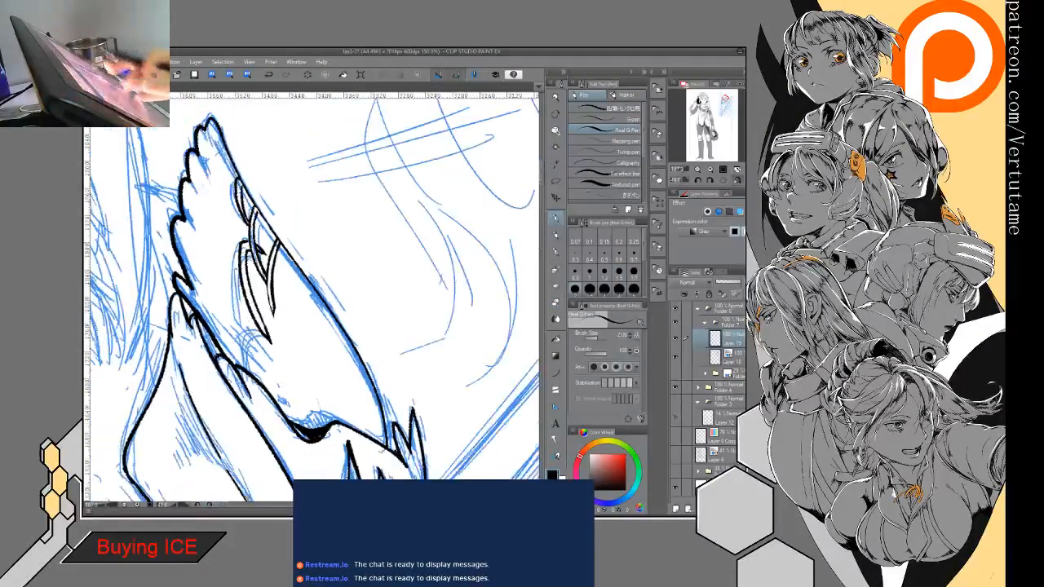
pyautogui.moveTo(274, 345)
pyautogui.mouseDown()
pyautogui.moveTo(297, 361)
pyautogui.moveTo(297, 262)
pyautogui.mouseUp()
pyautogui.scroll(-2, 331, 314)
pyautogui.moveTo(391, 359); pyautogui.dragTo(410, 318)
pyautogui.moveTo(359, 342); pyautogui.dragTo(318, 303)
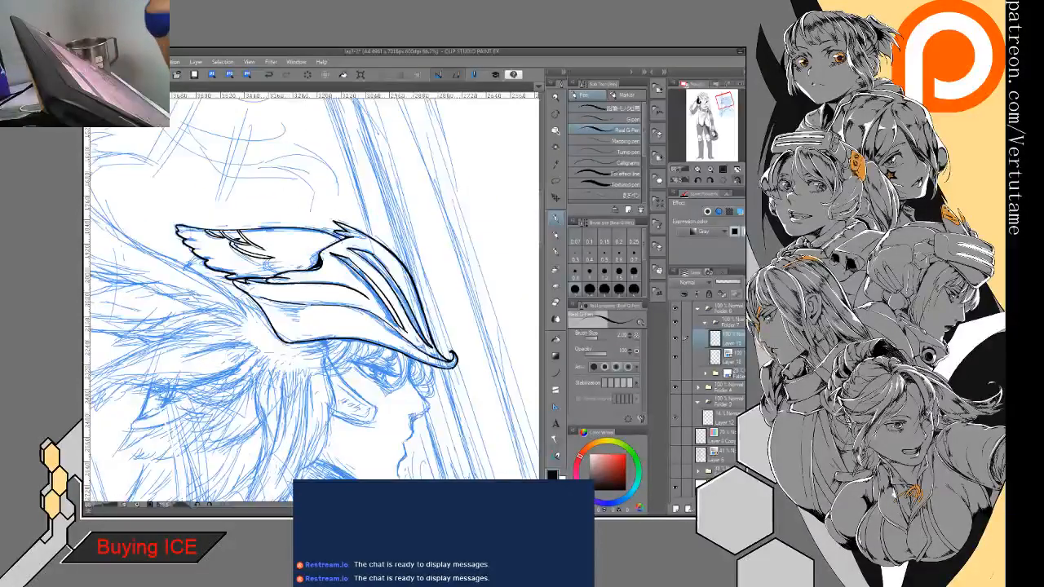
pyautogui.moveTo(269, 261); pyautogui.dragTo(317, 332)
pyautogui.scroll(3, 294, 335)
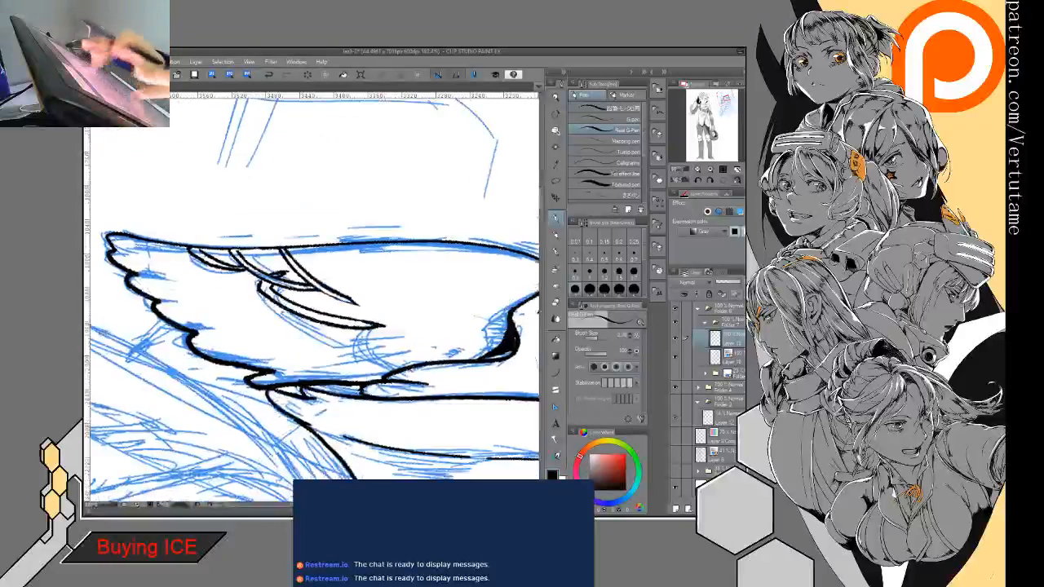
pyautogui.moveTo(228, 342); pyautogui.dragTo(231, 248)
pyautogui.press('e')
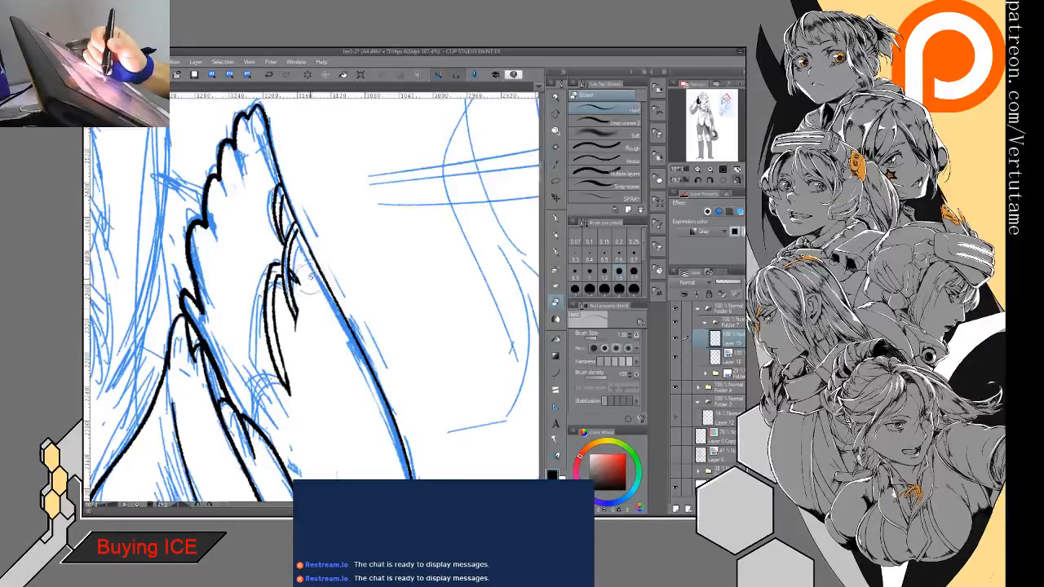
# - Flip the canvas horizontally and ink the first curved fringe strands hanging from the helmet brim in front of the eye
pyautogui.press('p')
pyautogui.hotkey('ctrl', '-')
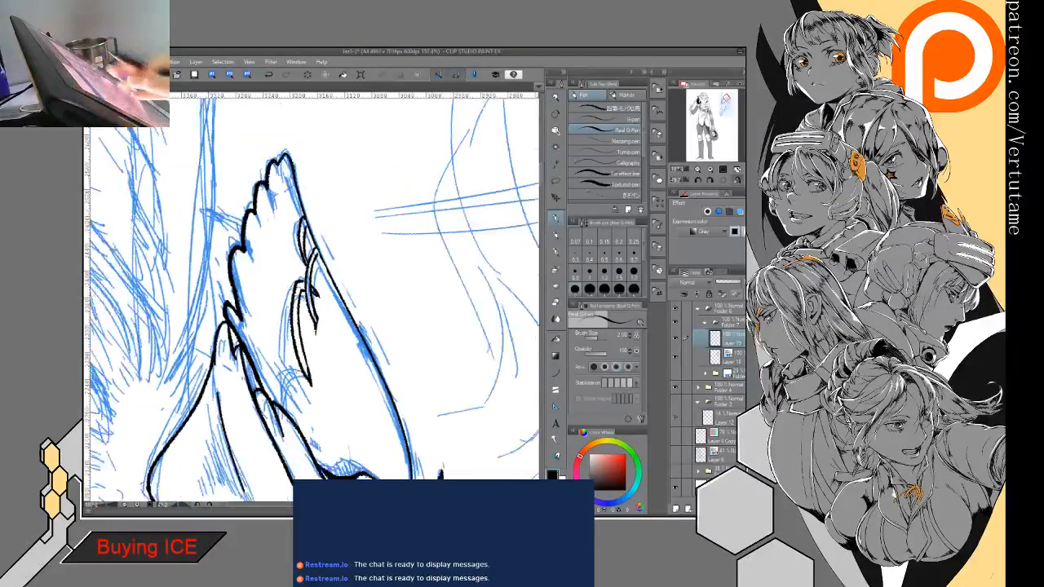
pyautogui.moveTo(298, 338)
pyautogui.mouseDown()
pyautogui.moveTo(340, 332)
pyautogui.moveTo(324, 228)
pyautogui.mouseUp()
pyautogui.hotkey('ctrl', '-')
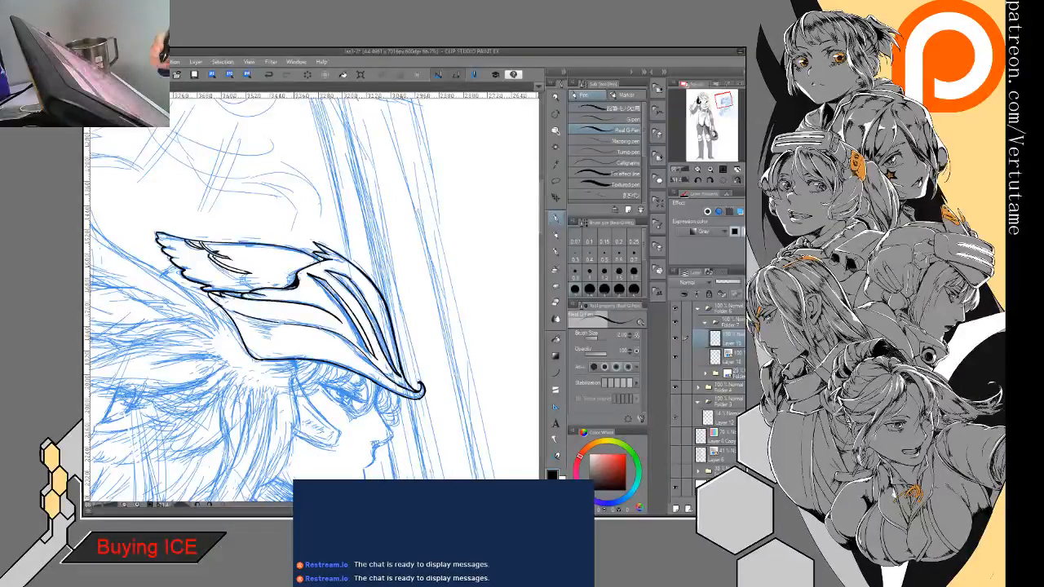
pyautogui.moveTo(367, 359); pyautogui.dragTo(351, 296)
pyautogui.scroll(3, 351, 358)
pyautogui.moveTo(351, 358); pyautogui.dragTo(329, 356)
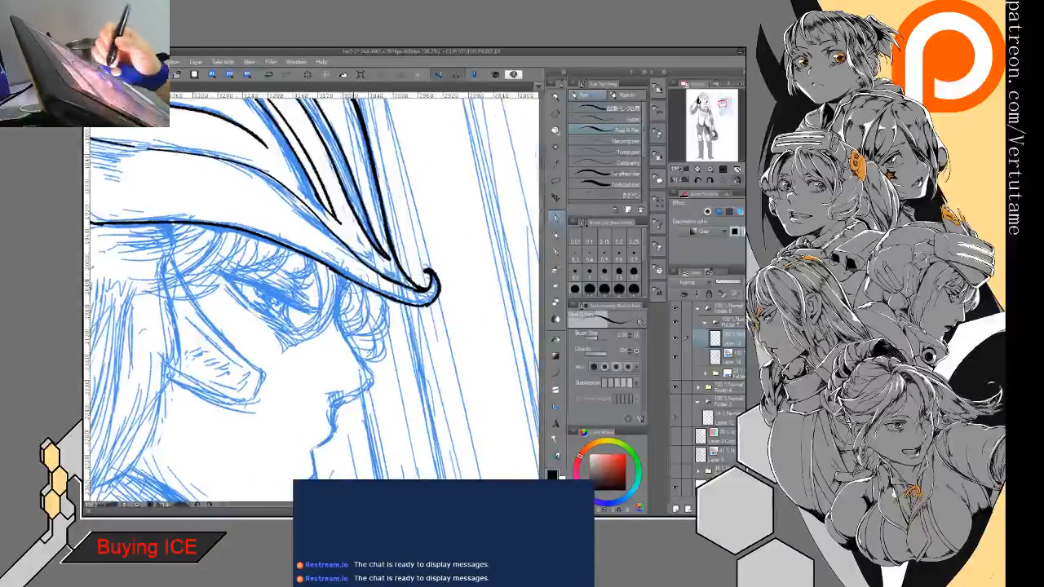
pyautogui.press('h')
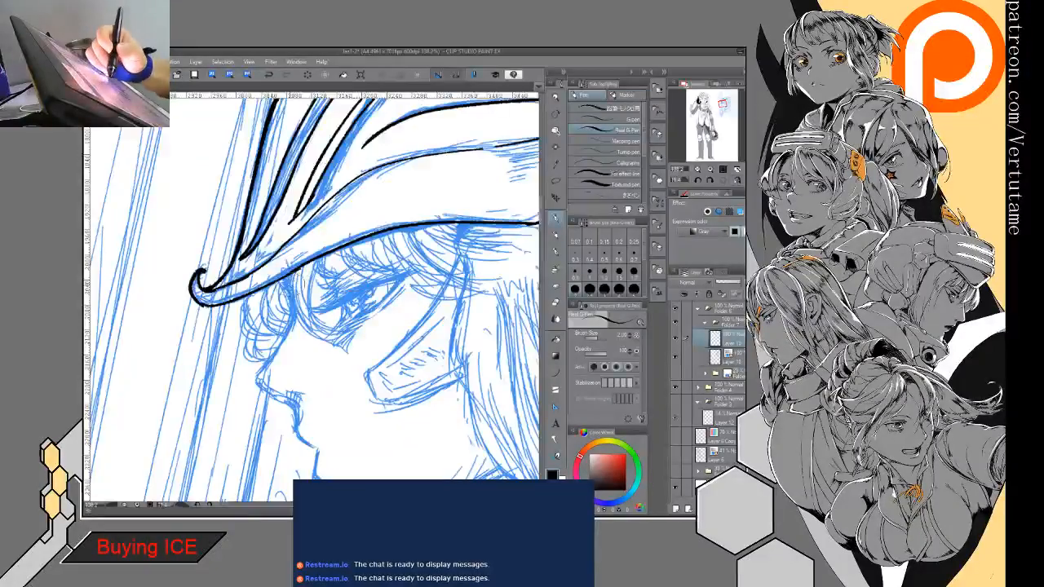
pyautogui.moveTo(300, 268); pyautogui.dragTo(323, 335)
pyautogui.moveTo(323, 260); pyautogui.dragTo(316, 331)
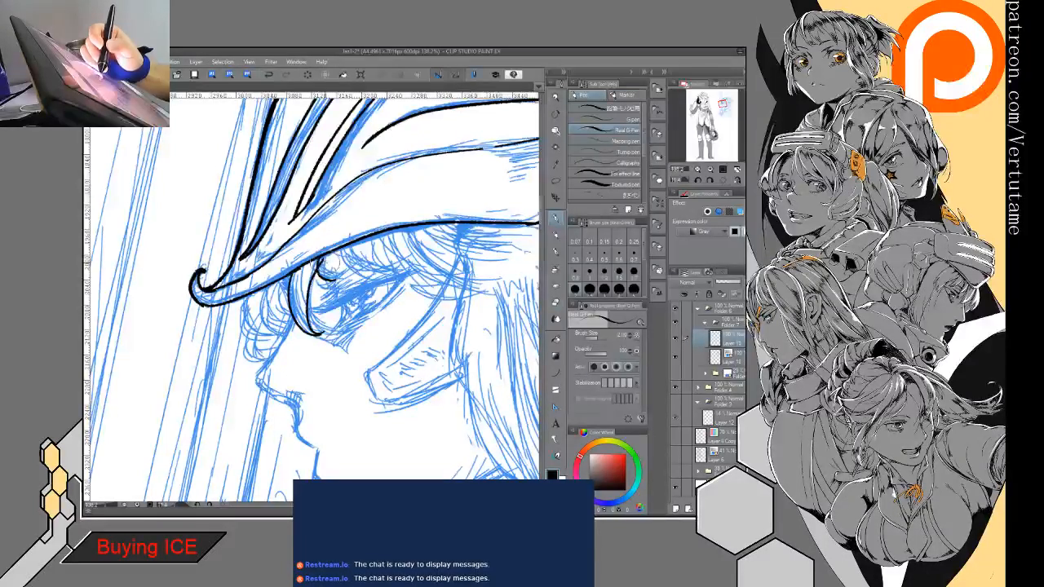
pyautogui.press('e')
pyautogui.moveTo(319, 261)
pyautogui.mouseDown()
pyautogui.moveTo(316, 273)
pyautogui.moveTo(335, 267)
pyautogui.mouseUp()
pyautogui.press('p')
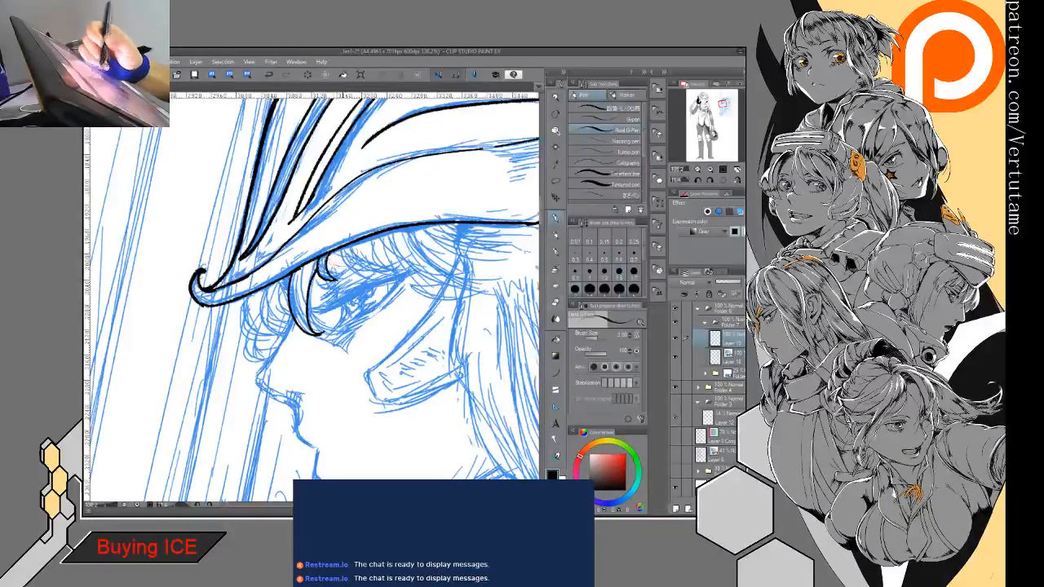
# - Ink more short fringe strands over the forehead and the profile line from the brow over the nose to the upper lip
pyautogui.moveTo(267, 284); pyautogui.dragTo(282, 335)
pyautogui.moveTo(281, 281)
pyautogui.mouseDown()
pyautogui.moveTo(283, 353)
pyautogui.moveTo(258, 375)
pyautogui.moveTo(298, 424)
pyautogui.mouseUp()
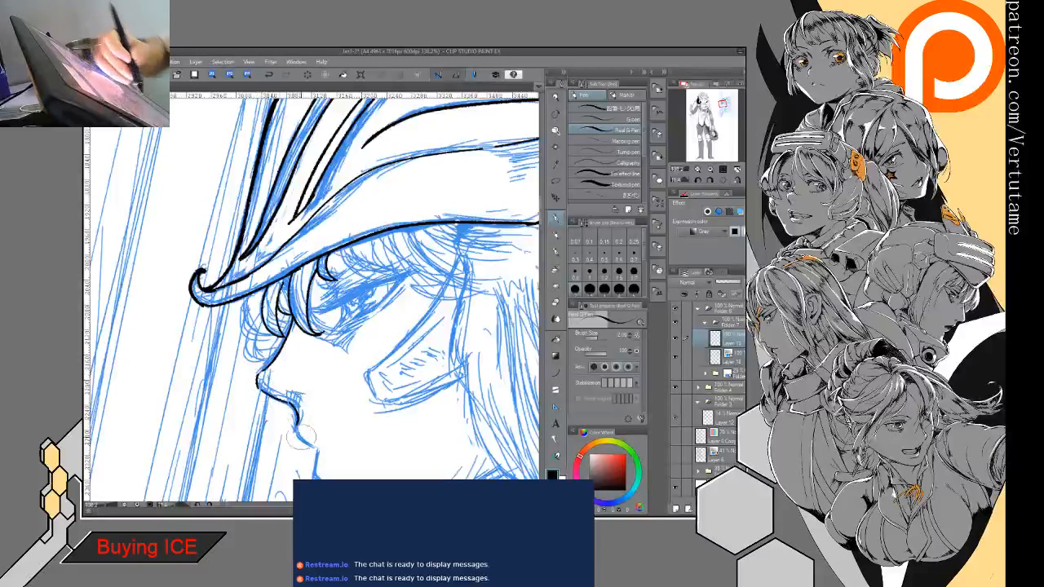
pyautogui.press('e')
pyautogui.moveTo(268, 373)
pyautogui.mouseDown()
pyautogui.moveTo(290, 337)
pyautogui.moveTo(259, 374)
pyautogui.mouseUp()
pyautogui.press('p')
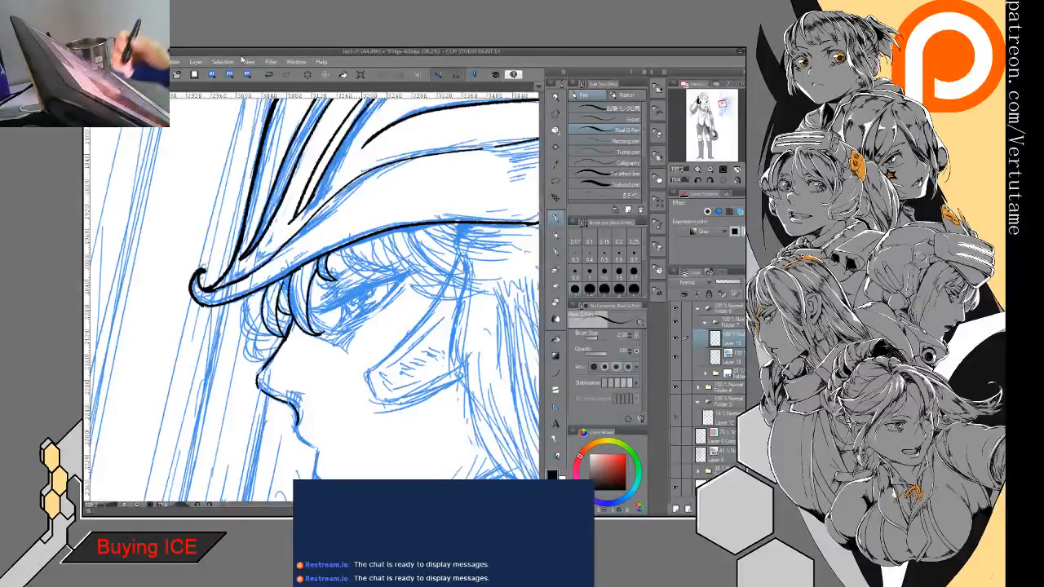
# - Refine the profile line at the brow and ink the outermost fringe curls in front of the forehead
pyautogui.press('e')
pyautogui.press('p')
pyautogui.moveTo(295, 341)
pyautogui.mouseDown()
pyautogui.moveTo(290, 320)
pyautogui.moveTo(283, 354)
pyautogui.mouseUp()
pyautogui.press('e')
pyautogui.press('p')
pyautogui.moveTo(248, 294)
pyautogui.mouseDown()
pyautogui.moveTo(238, 318)
pyautogui.moveTo(264, 360)
pyautogui.mouseUp()
pyautogui.hotkey('ctrl', 'z')
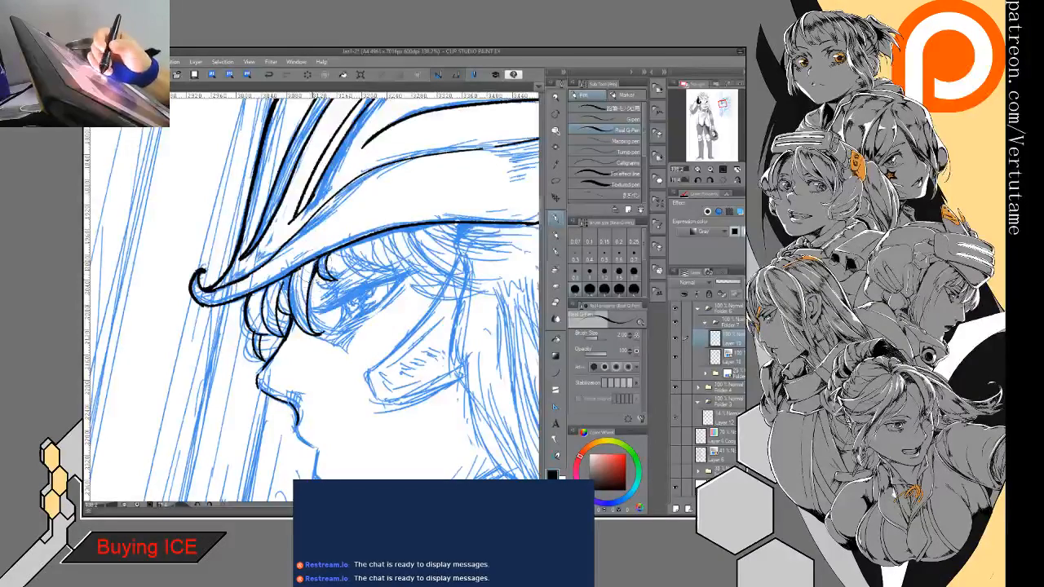
# - Ink the face profile from the lips down to the chin and around into the start of the jawline
pyautogui.moveTo(315, 412)
pyautogui.mouseDown()
pyautogui.moveTo(299, 305)
pyautogui.moveTo(274, 265)
pyautogui.mouseUp()
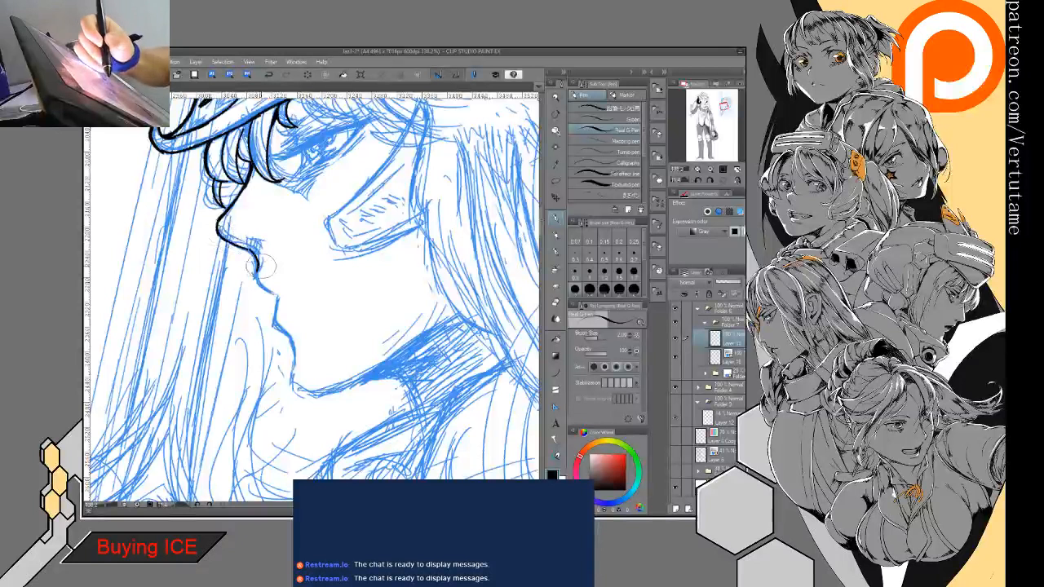
pyautogui.moveTo(246, 255)
pyautogui.mouseDown()
pyautogui.moveTo(258, 279)
pyautogui.moveTo(282, 301)
pyautogui.moveTo(264, 290)
pyautogui.moveTo(279, 300)
pyautogui.moveTo(273, 324)
pyautogui.moveTo(308, 393)
pyautogui.mouseUp()
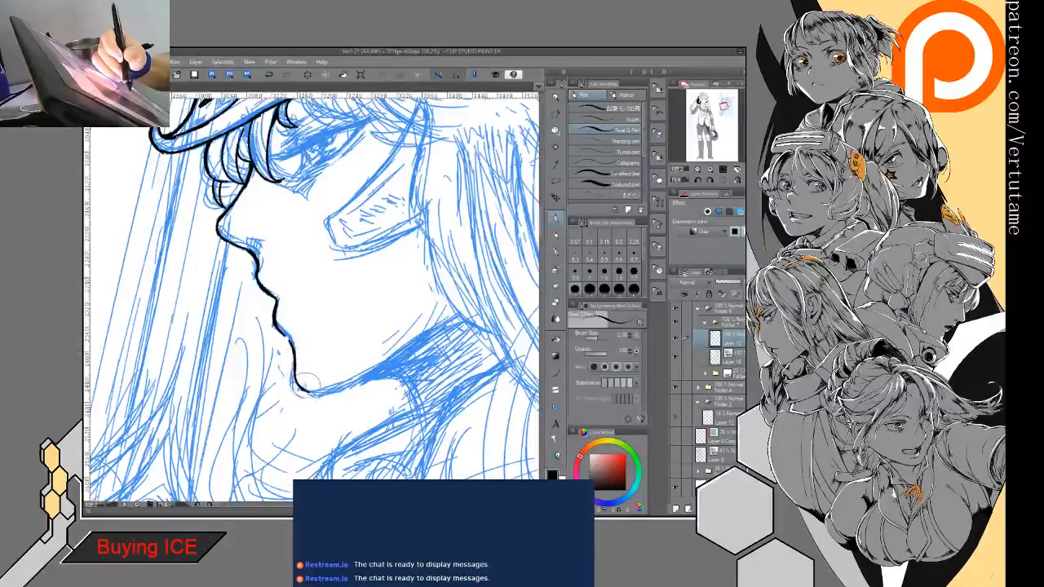
pyautogui.moveTo(281, 334)
pyautogui.mouseDown()
pyautogui.moveTo(303, 390)
pyautogui.moveTo(388, 370)
pyautogui.mouseUp()
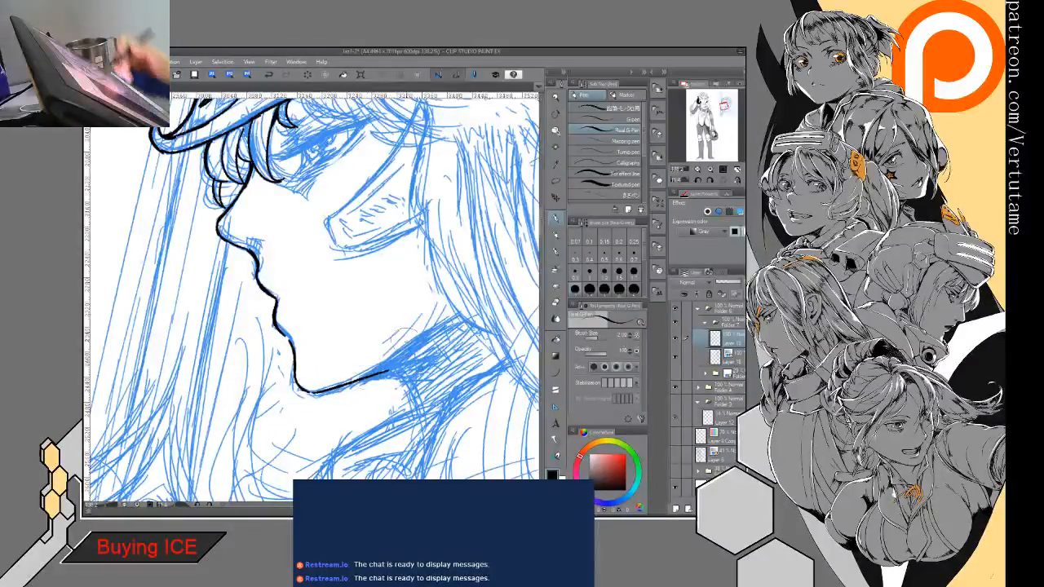
pyautogui.moveTo(319, 390); pyautogui.dragTo(360, 379)
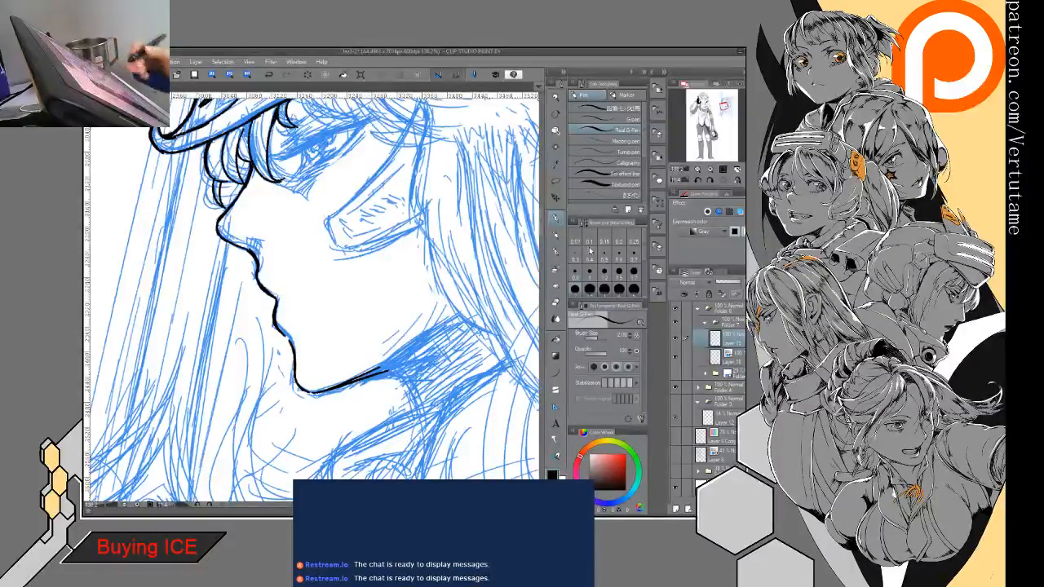
# - Clean up the rough end of the jawline and extend it in a smooth line up along the neck shading
pyautogui.press('e')
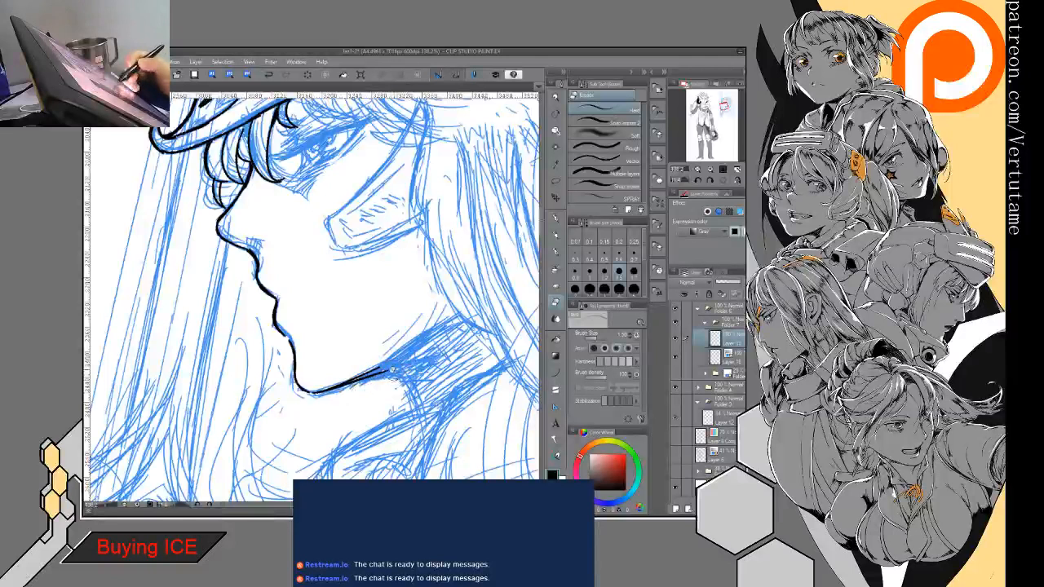
pyautogui.moveTo(395, 367); pyautogui.dragTo(357, 384)
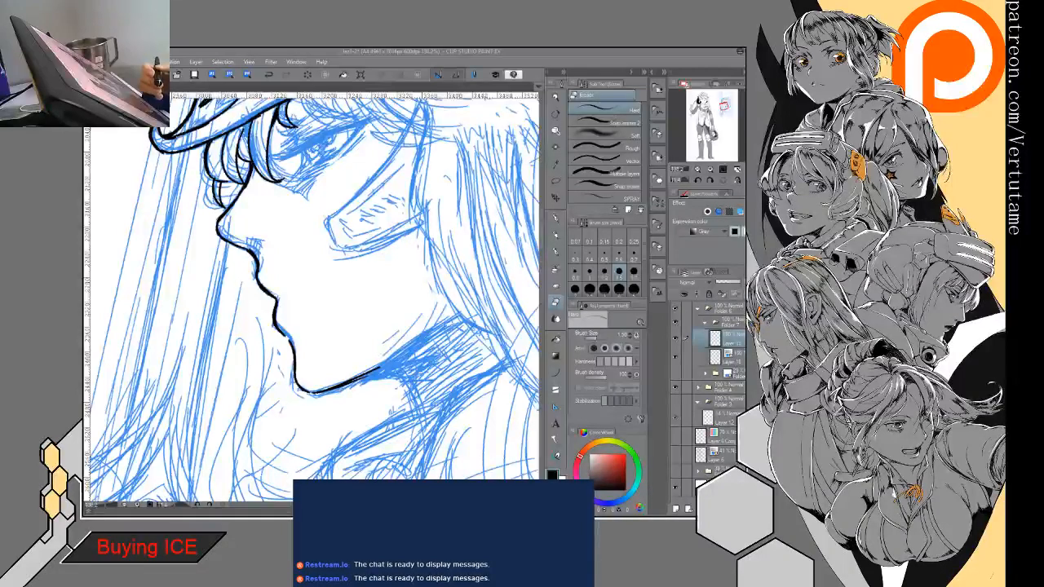
pyautogui.press('p')
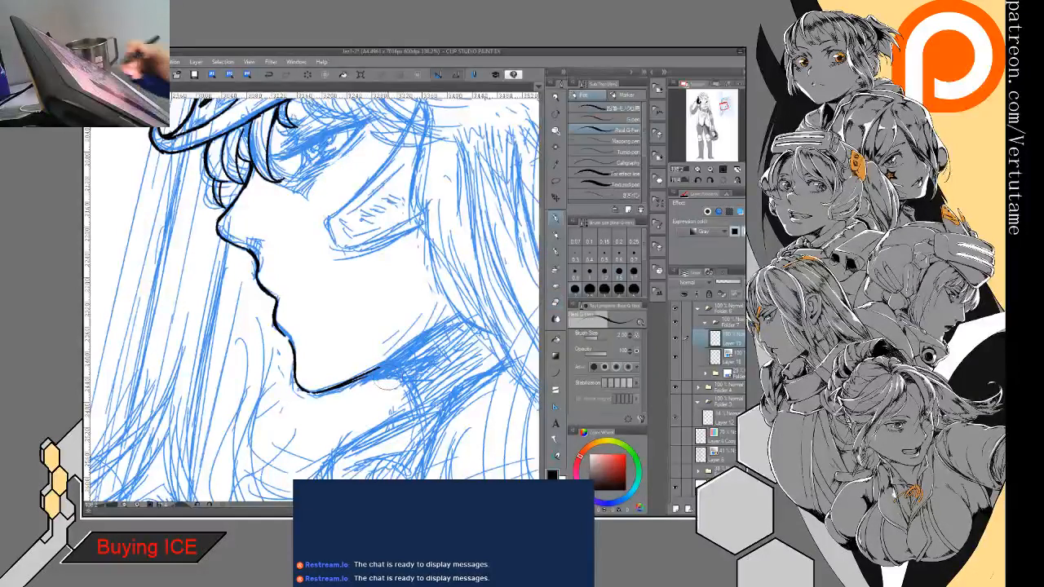
pyautogui.moveTo(428, 335); pyautogui.dragTo(352, 379)
pyautogui.press('e')
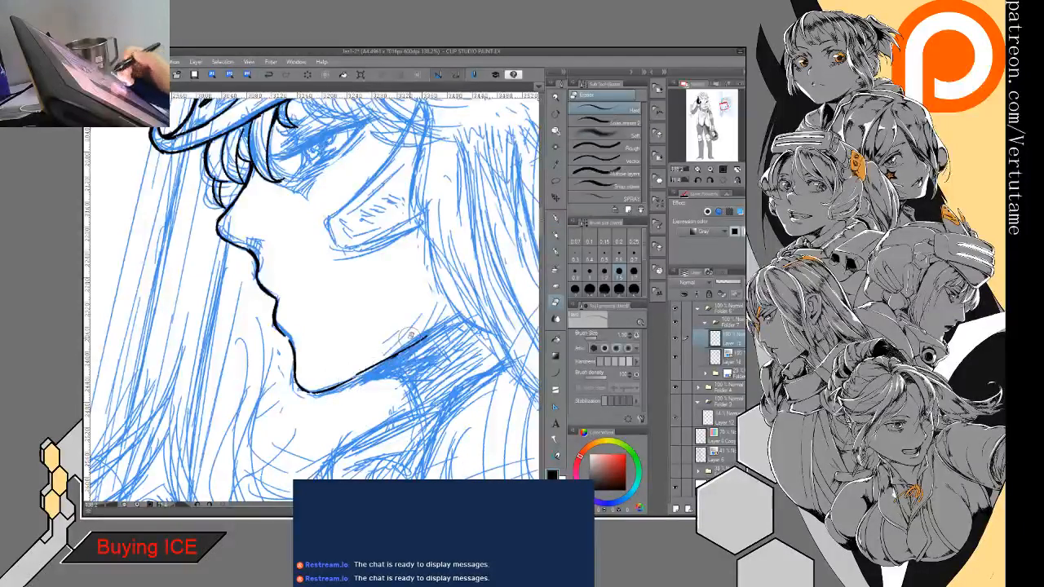
pyautogui.press('p')
# - Ink the long curved fringe strands under the helmet brim from behind the eye back to the temple
pyautogui.moveTo(351, 269); pyautogui.dragTo(313, 344)
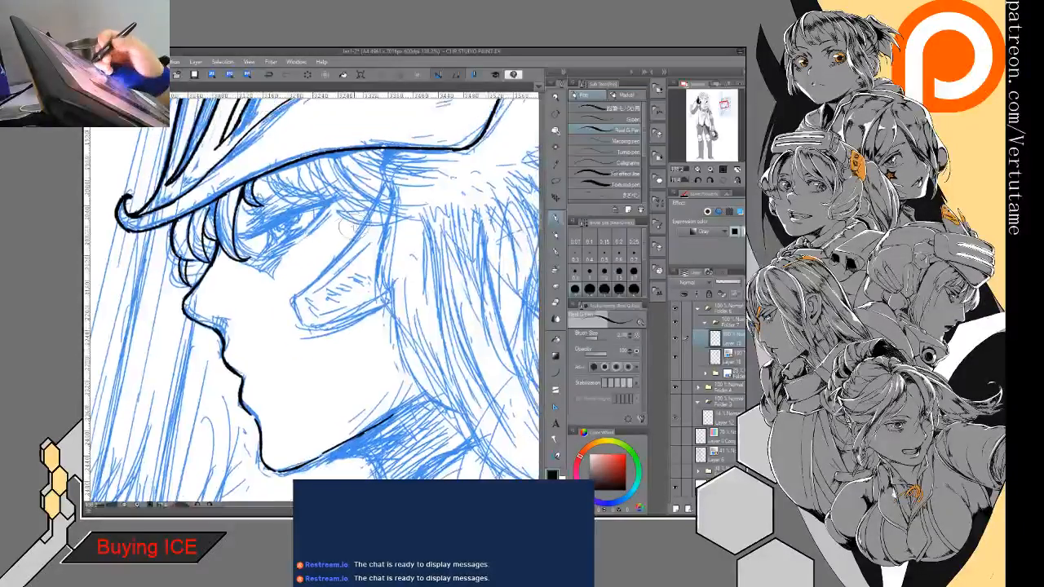
pyautogui.moveTo(340, 231); pyautogui.dragTo(379, 308)
pyautogui.moveTo(379, 308); pyautogui.dragTo(332, 275)
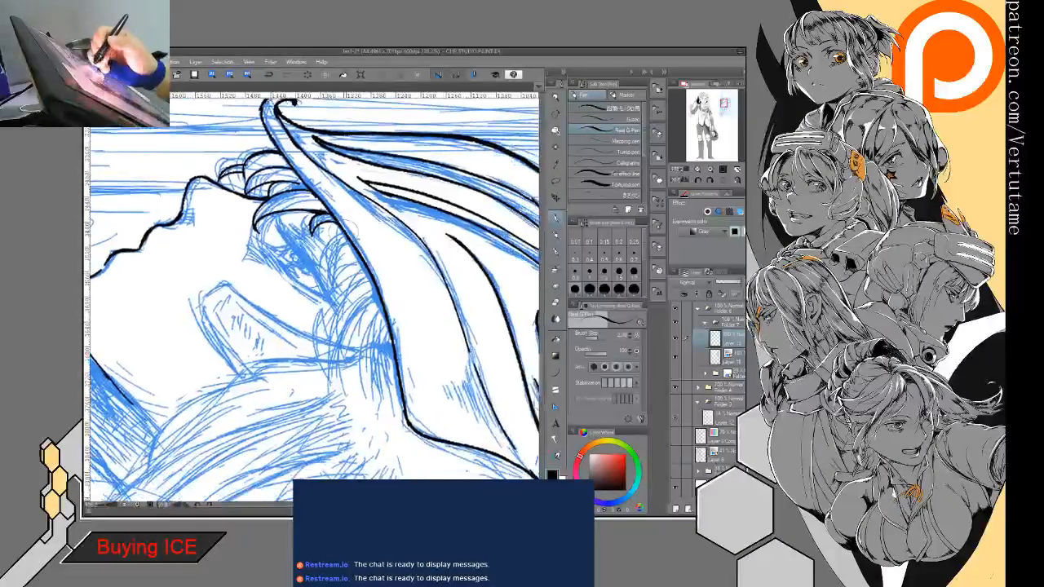
pyautogui.moveTo(336, 222)
pyautogui.mouseDown()
pyautogui.moveTo(314, 292)
pyautogui.moveTo(315, 273)
pyautogui.moveTo(327, 296)
pyautogui.moveTo(316, 354)
pyautogui.mouseUp()
pyautogui.moveTo(364, 281)
pyautogui.mouseDown()
pyautogui.moveTo(317, 381)
pyautogui.moveTo(328, 386)
pyautogui.mouseUp()
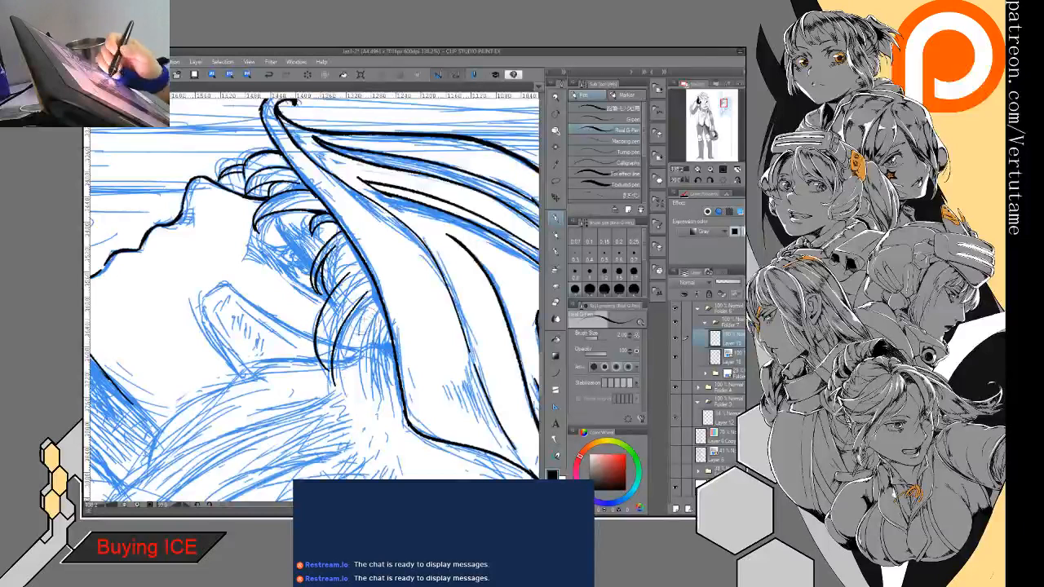
pyautogui.moveTo(372, 304)
pyautogui.mouseDown()
pyautogui.moveTo(341, 398)
pyautogui.moveTo(353, 399)
pyautogui.mouseUp()
pyautogui.moveTo(374, 315)
pyautogui.mouseDown()
pyautogui.moveTo(387, 369)
pyautogui.moveTo(403, 376)
pyautogui.moveTo(395, 374)
pyautogui.mouseUp()
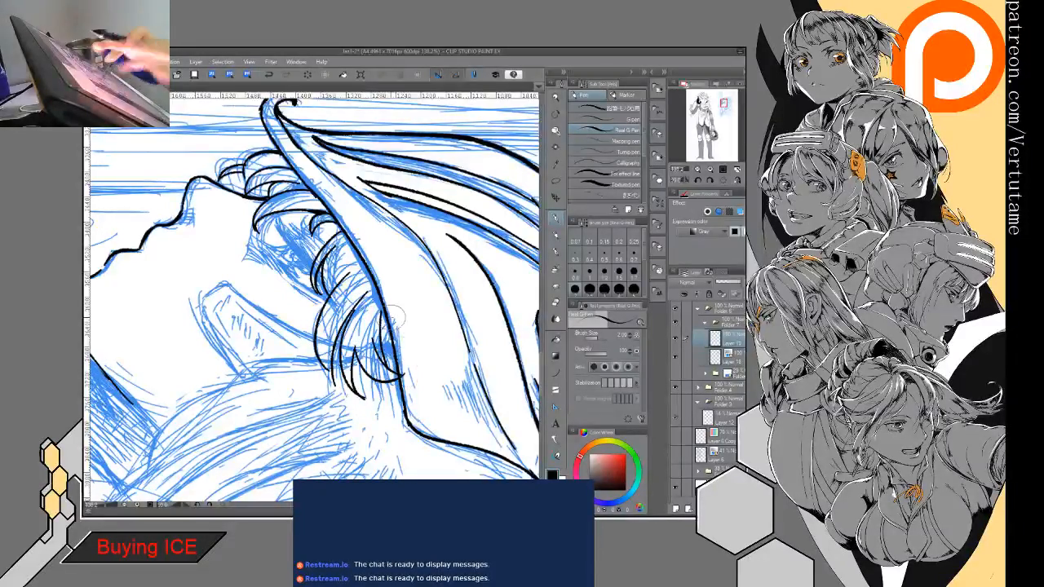
# - Refine the fringe strands behind the eye, thickening their junctions and adding a thin strand up to the brim
pyautogui.scroll(2, 382, 302)
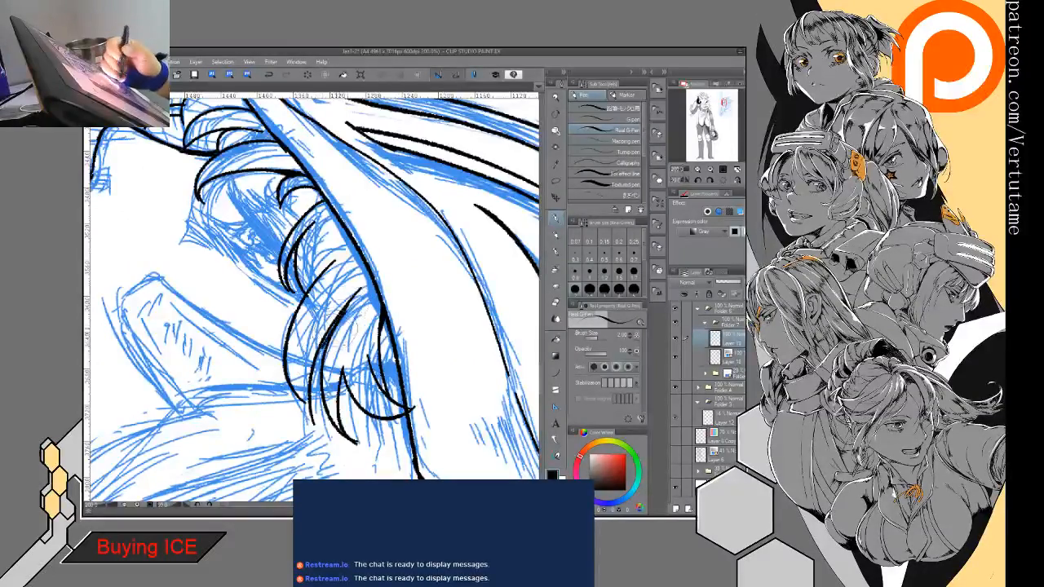
pyautogui.press('e')
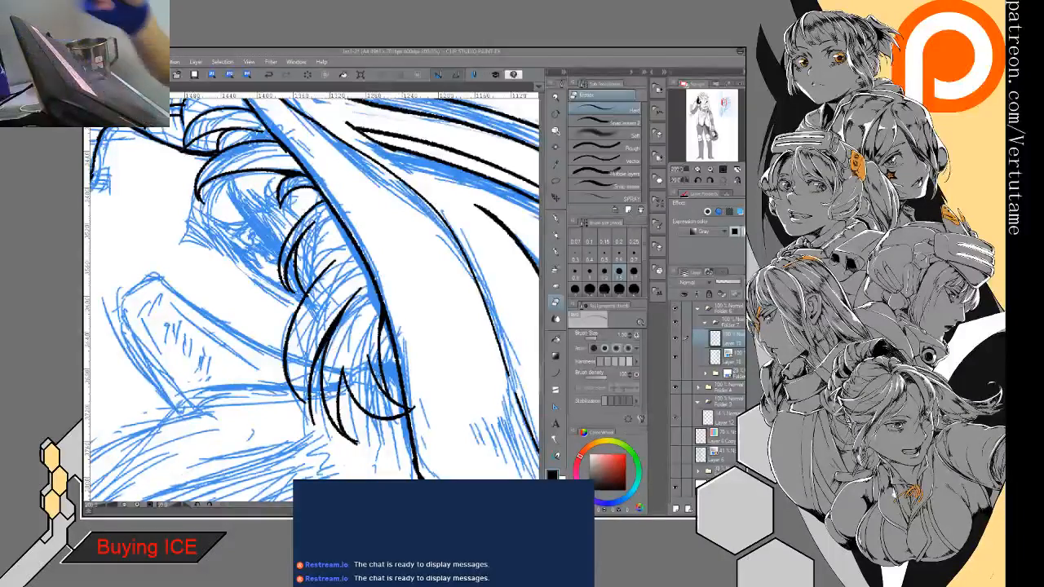
pyautogui.press('p')
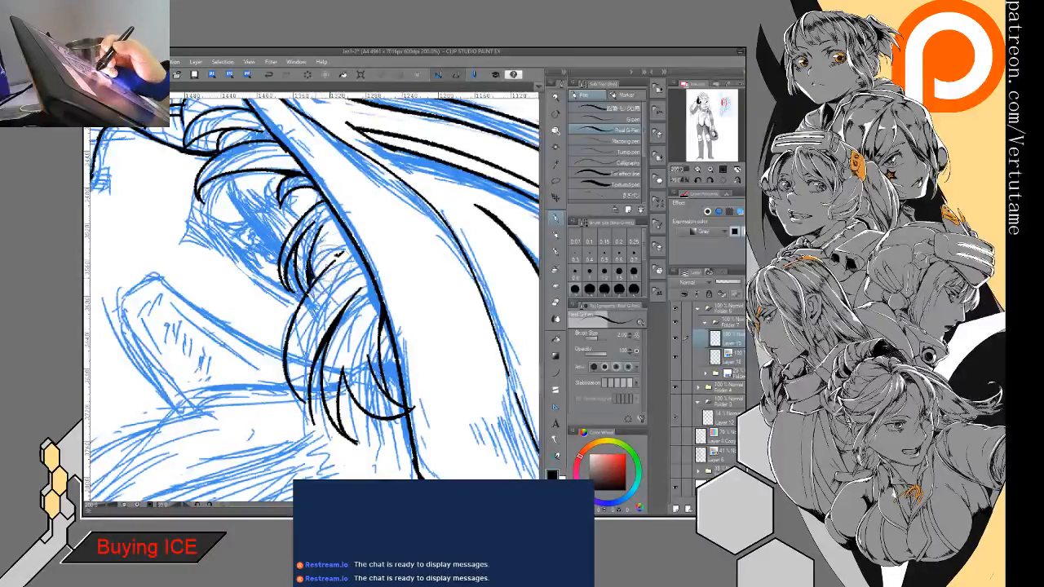
pyautogui.press('e')
pyautogui.press('p')
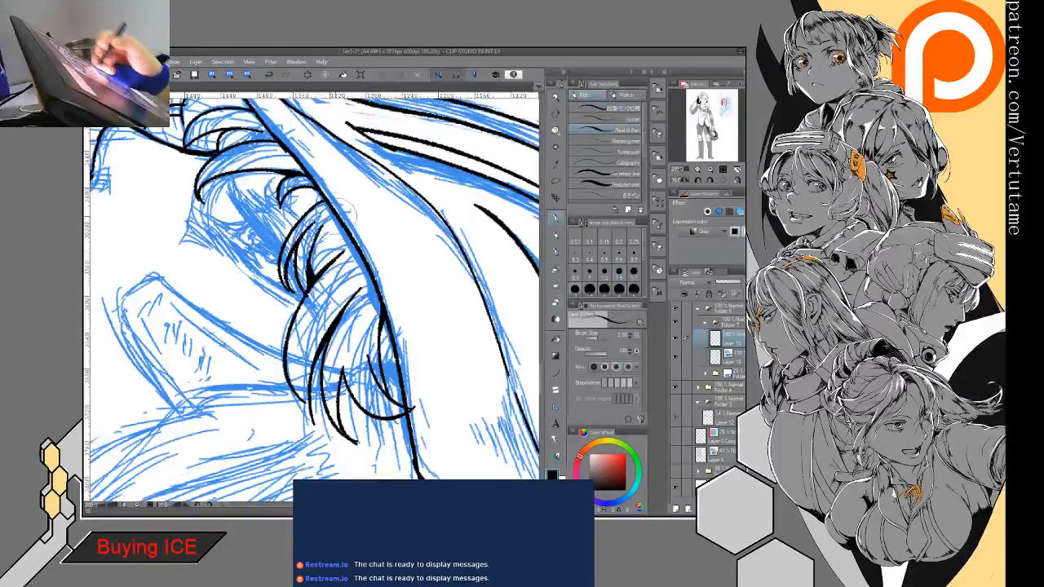
pyautogui.moveTo(332, 215)
pyautogui.mouseDown()
pyautogui.moveTo(312, 246)
pyautogui.moveTo(309, 280)
pyautogui.mouseUp()
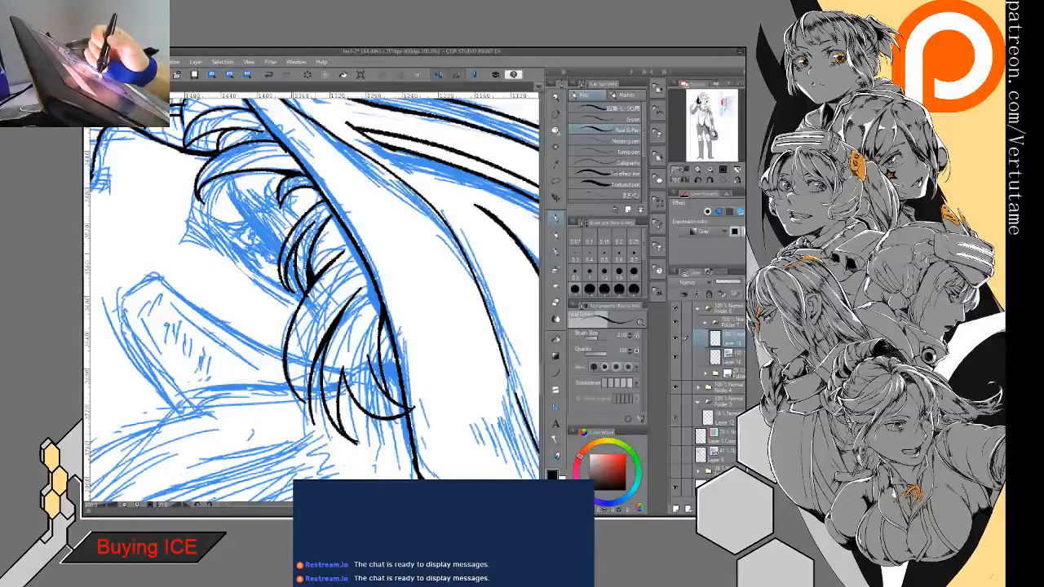
# - Ink the eye's upper lash line as a thick tapered stroke beneath the fringe
pyautogui.press('-')
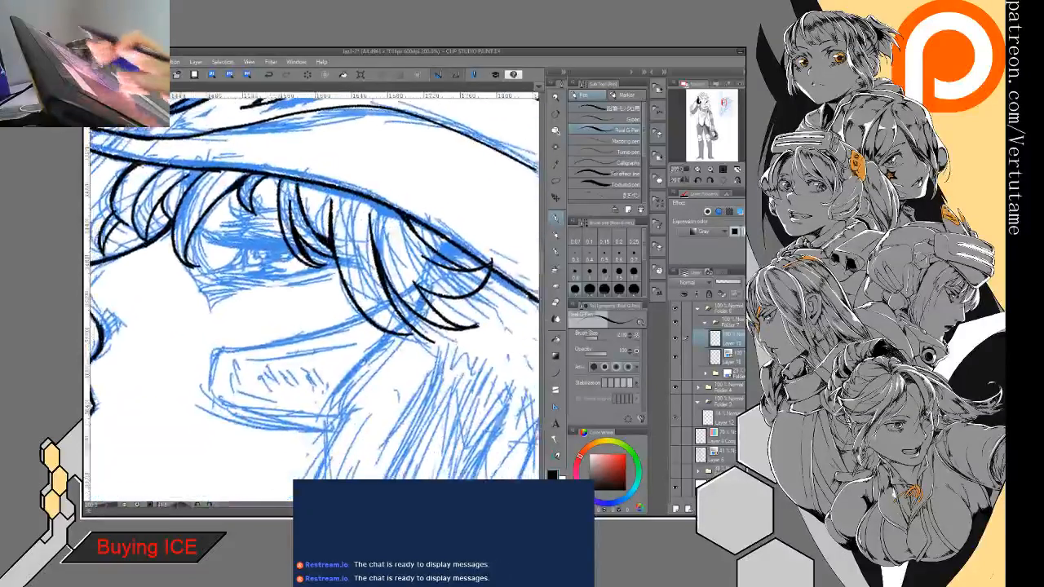
pyautogui.hotkey('ctrl', '-')
pyautogui.moveTo(314, 334)
pyautogui.mouseDown()
pyautogui.moveTo(308, 256)
pyautogui.moveTo(395, 345)
pyautogui.mouseUp()
pyautogui.press('-')
pyautogui.press('-')
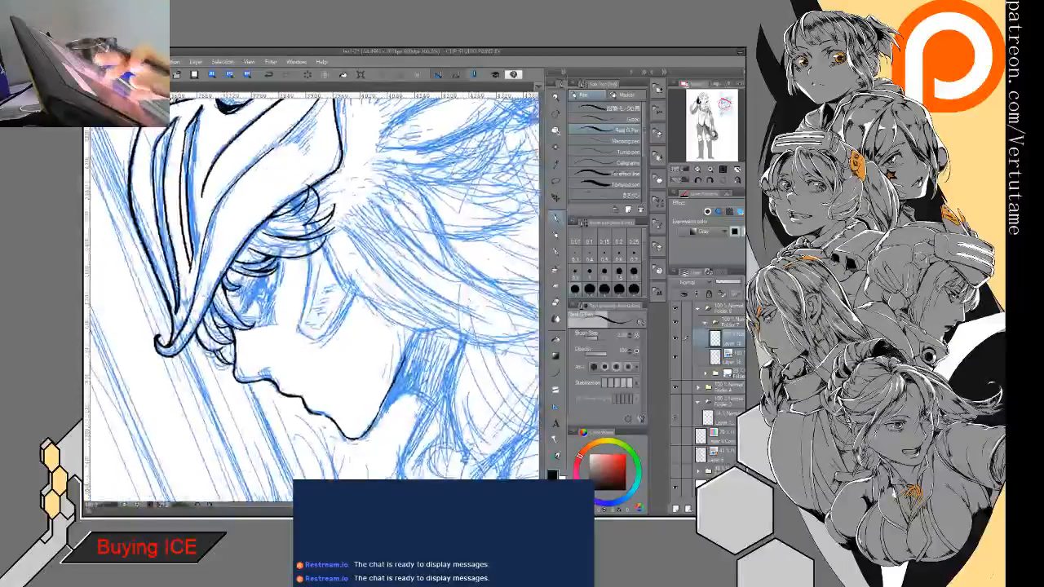
pyautogui.hotkey('ctrl', '+')
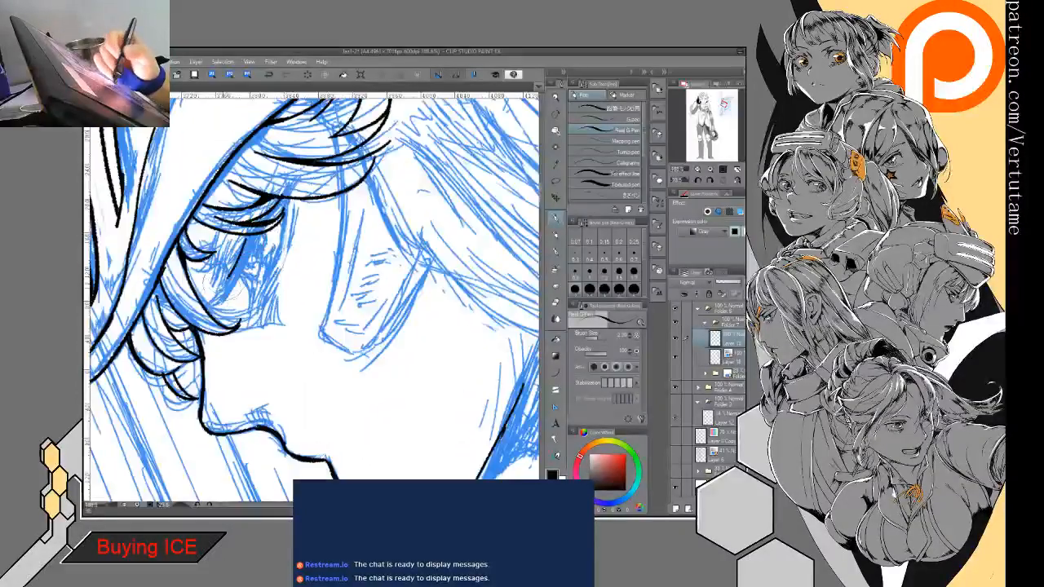
pyautogui.moveTo(230, 281); pyautogui.dragTo(222, 294)
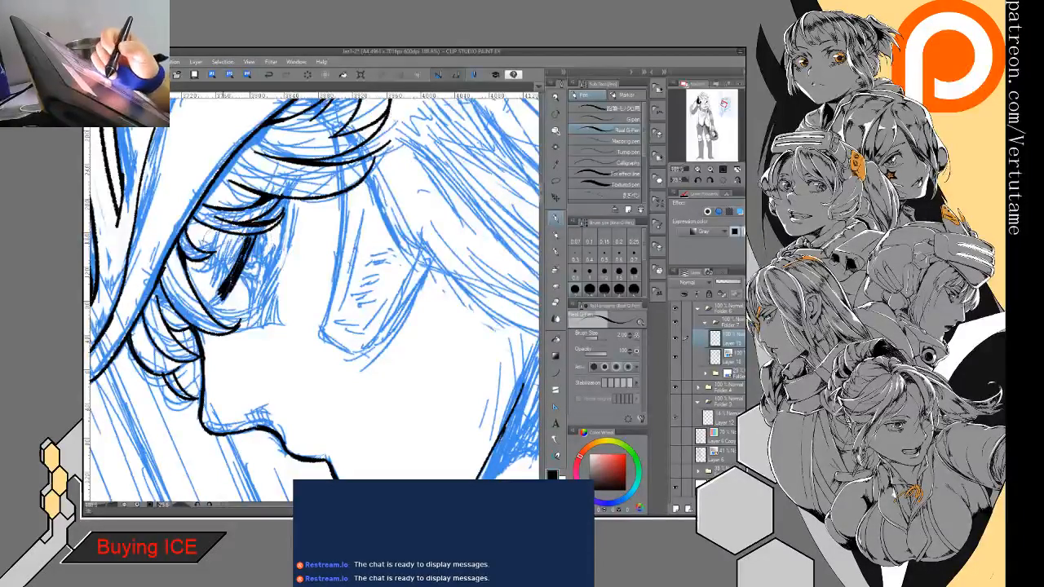
# - Refine the upper lash line's front end into a thin curved tip and add small lashes above it
pyautogui.moveTo(269, 237); pyautogui.dragTo(342, 269)
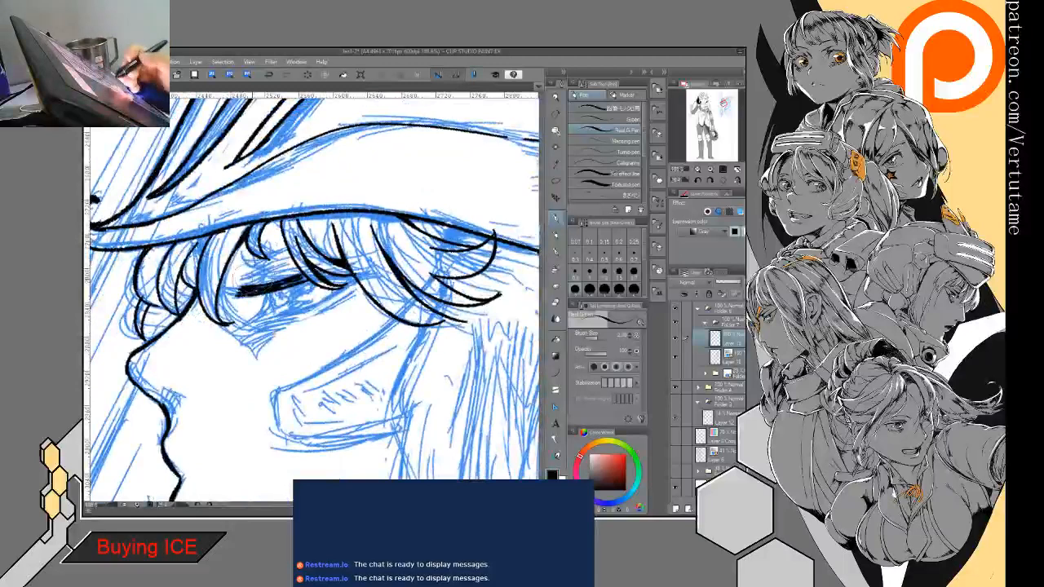
pyautogui.moveTo(257, 281)
pyautogui.mouseDown()
pyautogui.moveTo(287, 309)
pyautogui.moveTo(267, 336)
pyautogui.mouseUp()
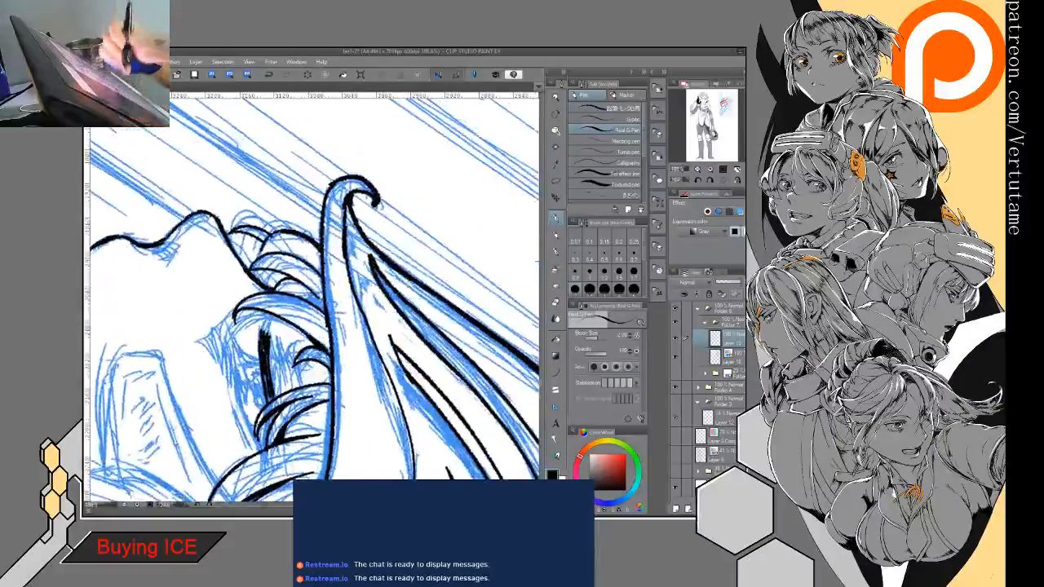
pyautogui.press('e')
pyautogui.press('p')
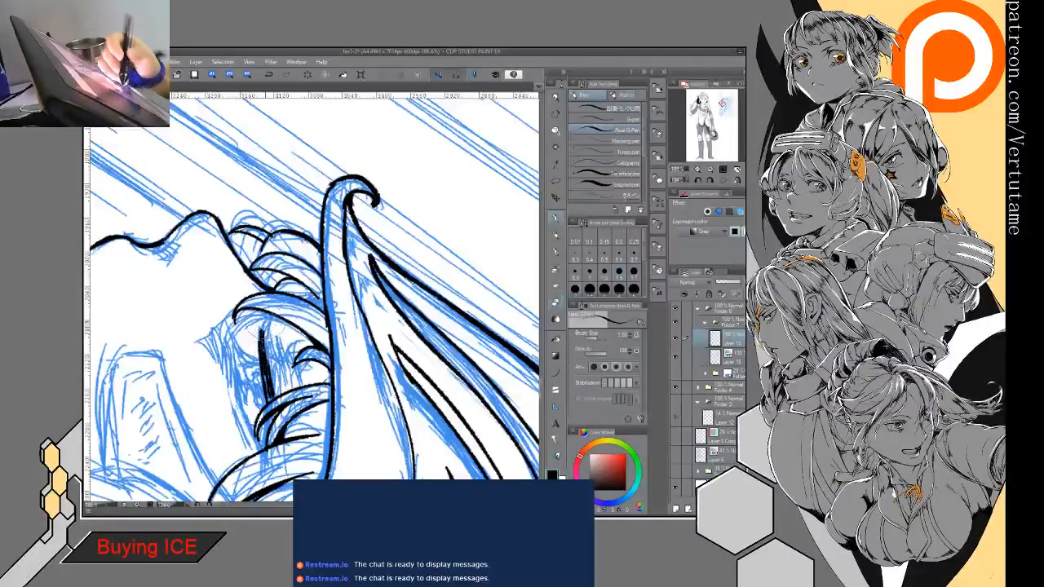
pyautogui.moveTo(266, 322)
pyautogui.mouseDown()
pyautogui.moveTo(261, 346)
pyautogui.moveTo(278, 360)
pyautogui.moveTo(333, 352)
pyautogui.moveTo(342, 326)
pyautogui.moveTo(345, 354)
pyautogui.moveTo(318, 250)
pyautogui.mouseUp()
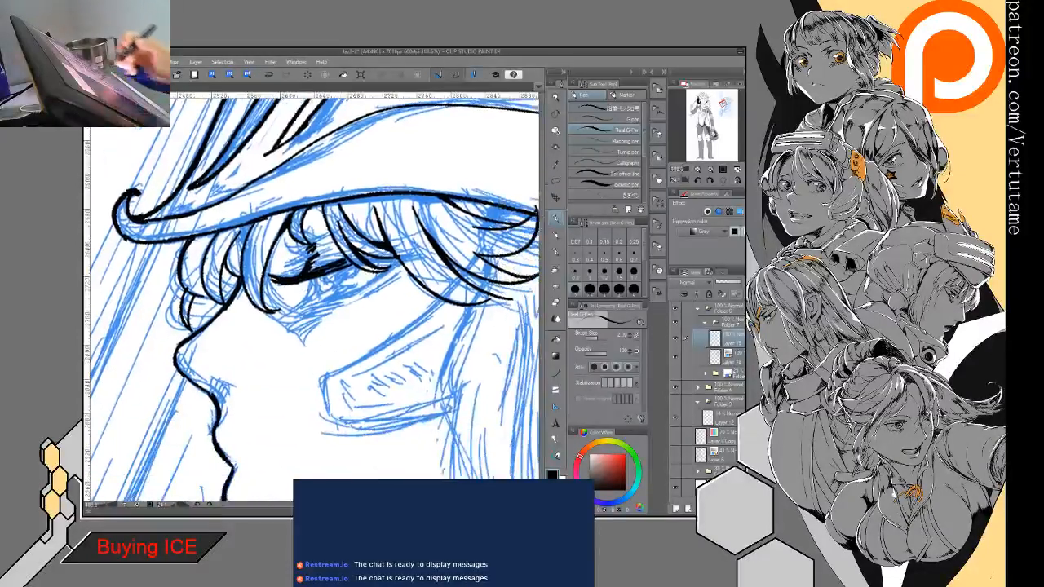
pyautogui.press('e')
pyautogui.press('p')
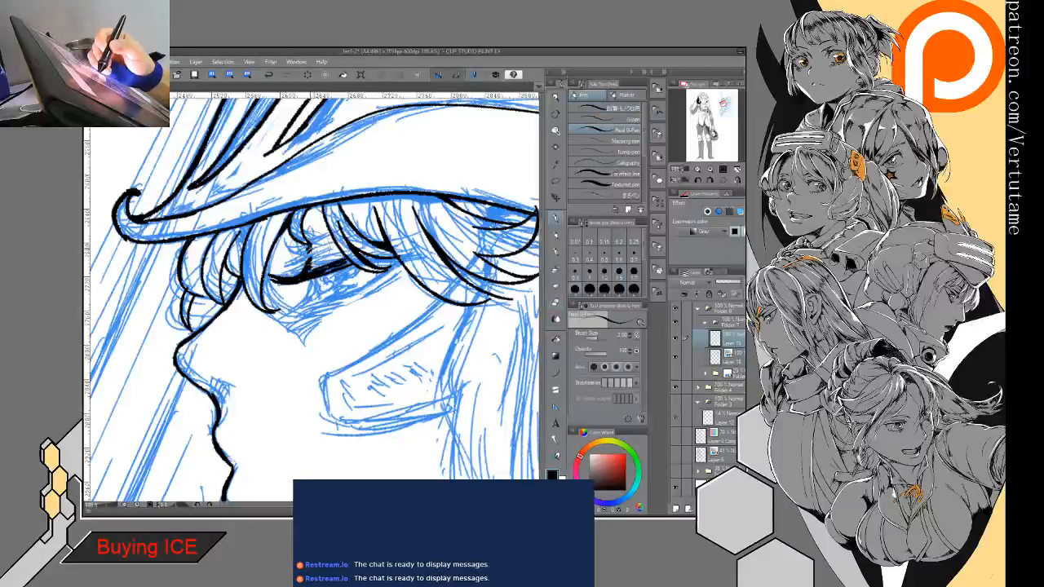
# - Ink the eye beneath the upper lash line, adding the rear lid line, iris edge and dark pupil with small white highlights
pyautogui.moveTo(311, 246); pyautogui.dragTo(313, 268)
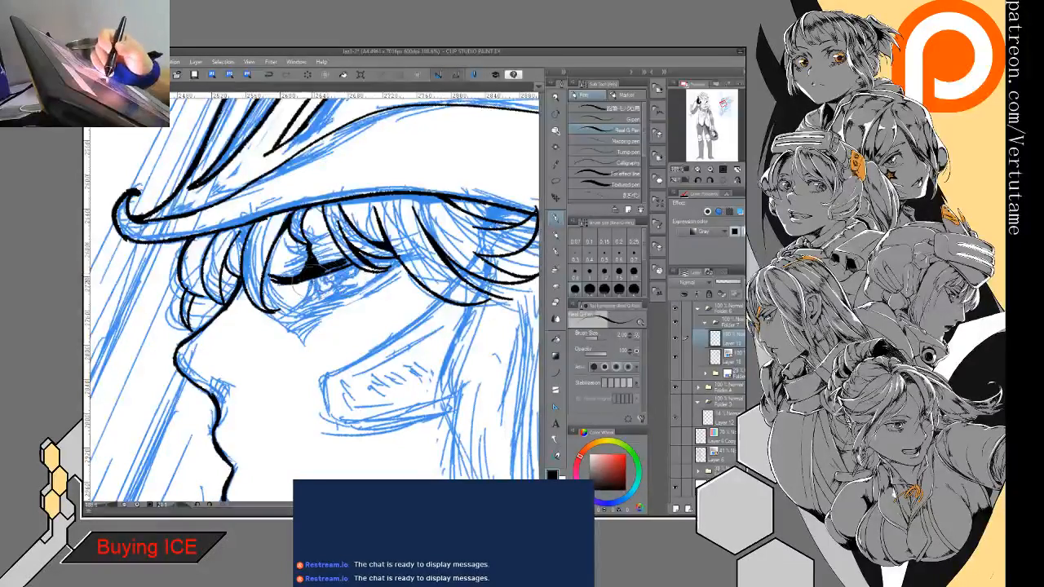
pyautogui.moveTo(308, 256)
pyautogui.mouseDown()
pyautogui.moveTo(321, 302)
pyautogui.moveTo(399, 264)
pyautogui.mouseUp()
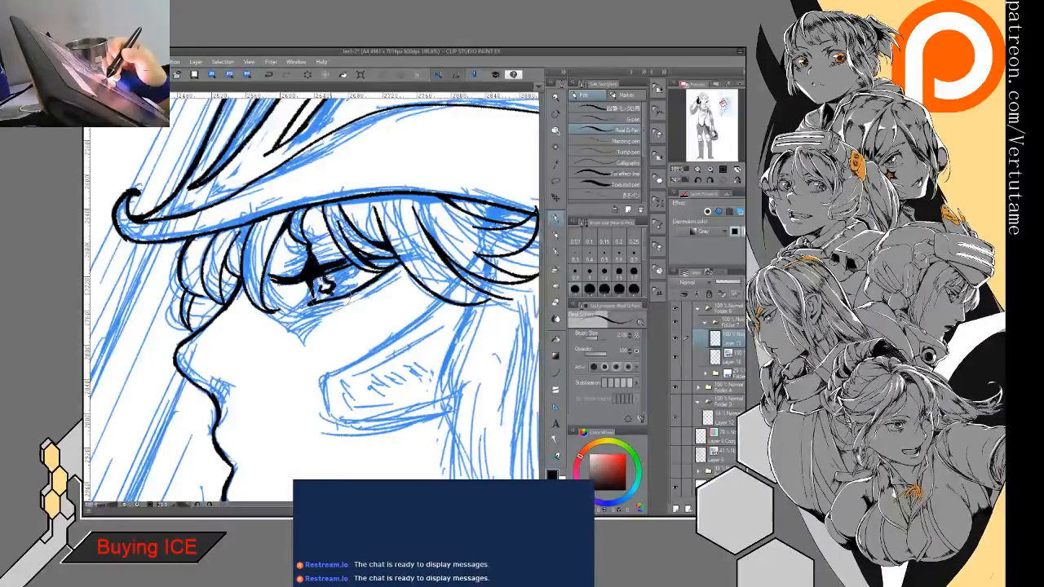
pyautogui.moveTo(335, 295); pyautogui.dragTo(355, 289)
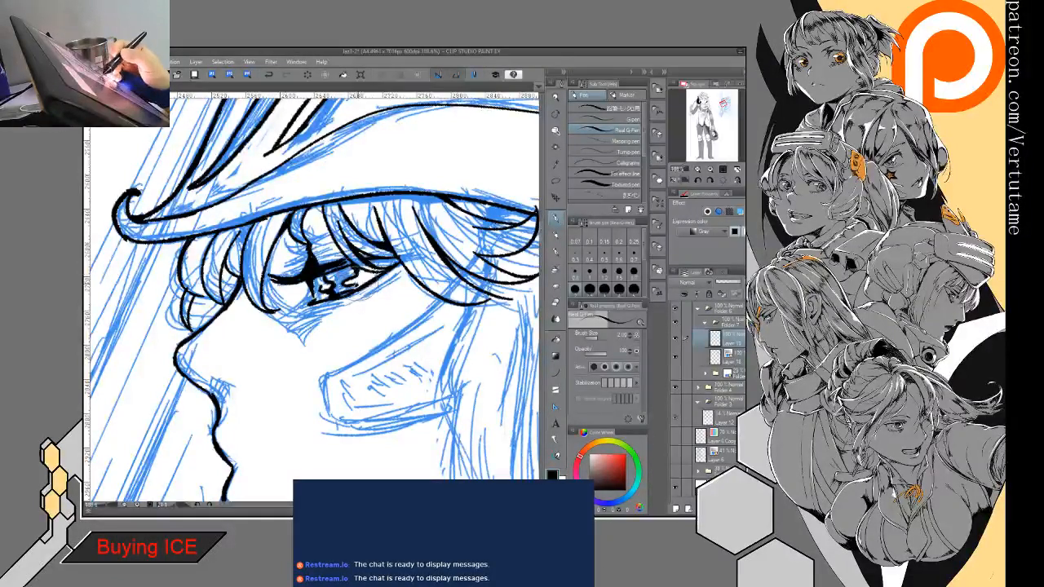
pyautogui.moveTo(321, 271)
pyautogui.mouseDown()
pyautogui.moveTo(324, 281)
pyautogui.moveTo(359, 279)
pyautogui.mouseUp()
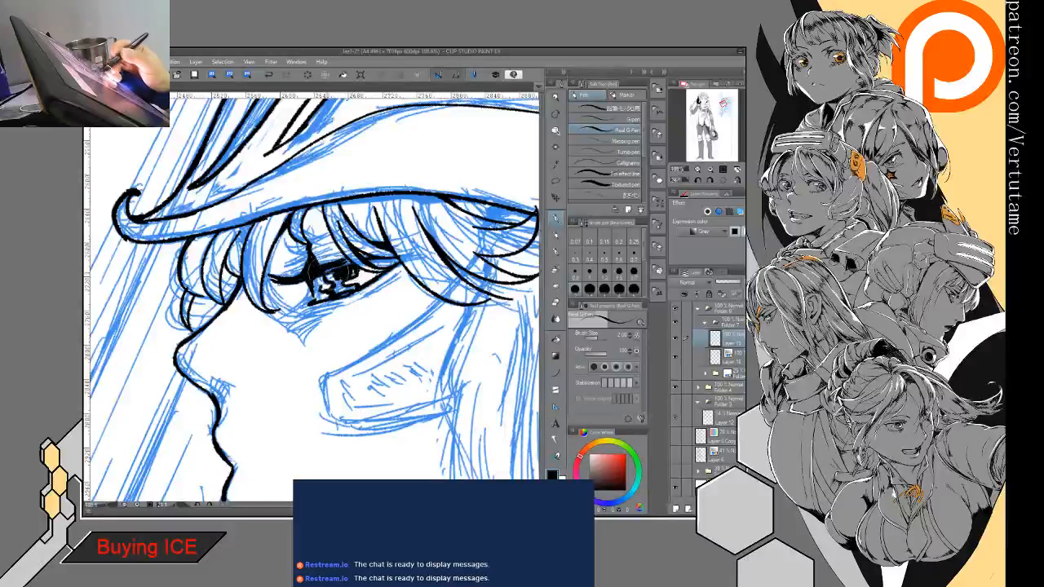
pyautogui.press('e')
pyautogui.moveTo(329, 269)
pyautogui.mouseDown()
pyautogui.moveTo(351, 287)
pyautogui.moveTo(347, 273)
pyautogui.moveTo(323, 275)
pyautogui.moveTo(339, 272)
pyautogui.moveTo(354, 295)
pyautogui.moveTo(340, 267)
pyautogui.mouseUp()
pyautogui.press('p')
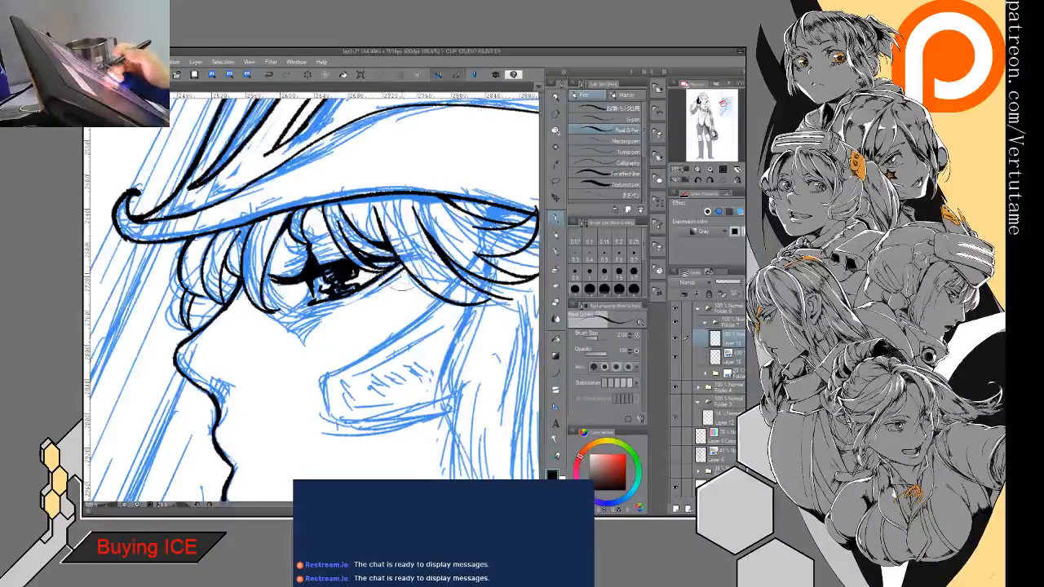
# - Ink a dark pointed lower-lash shape beneath the iris and trim its edges into a sharp downward spike
pyautogui.moveTo(363, 312); pyautogui.dragTo(360, 274)
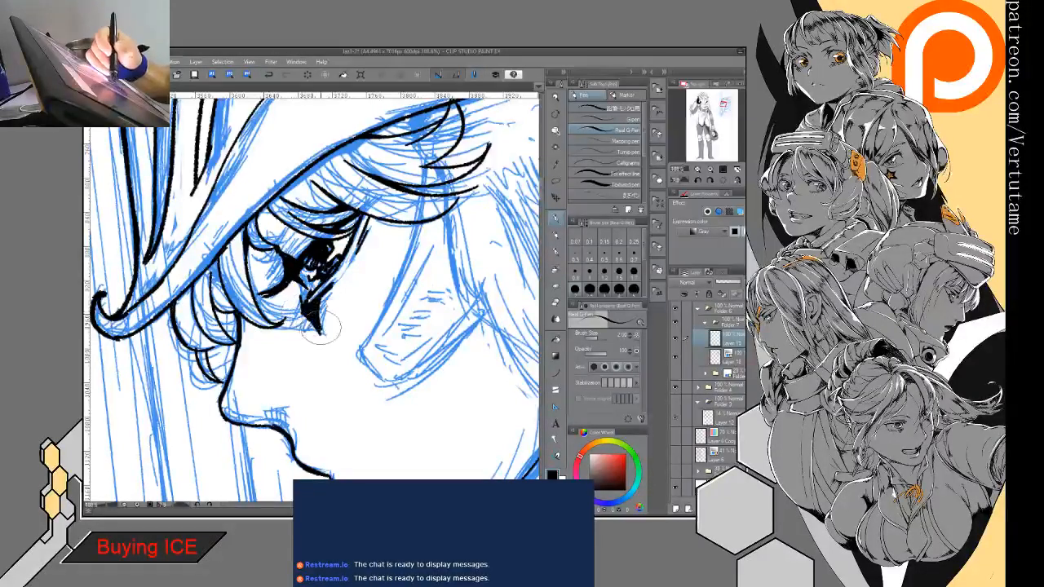
pyautogui.press('e')
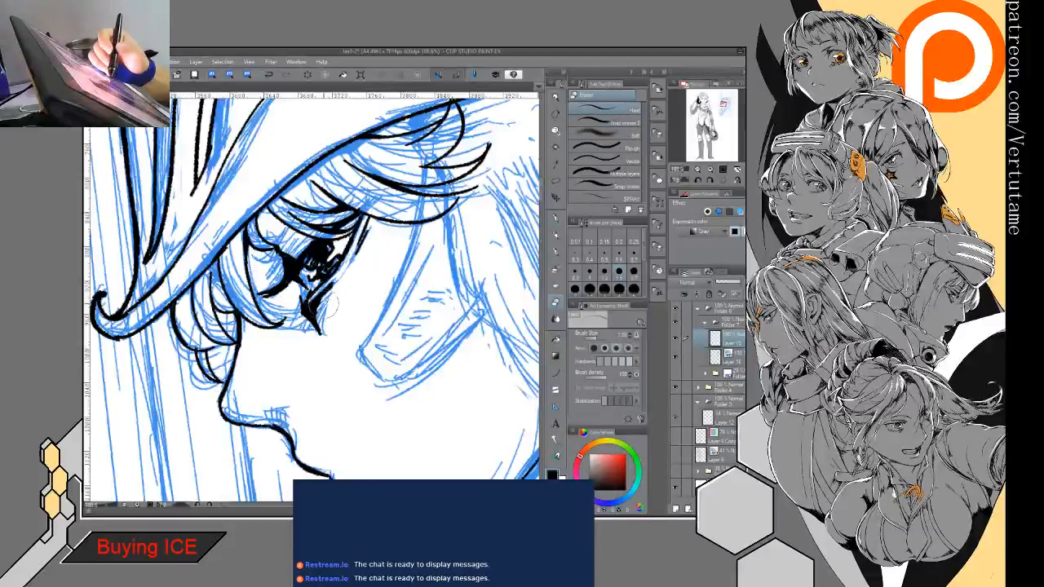
pyautogui.press('p')
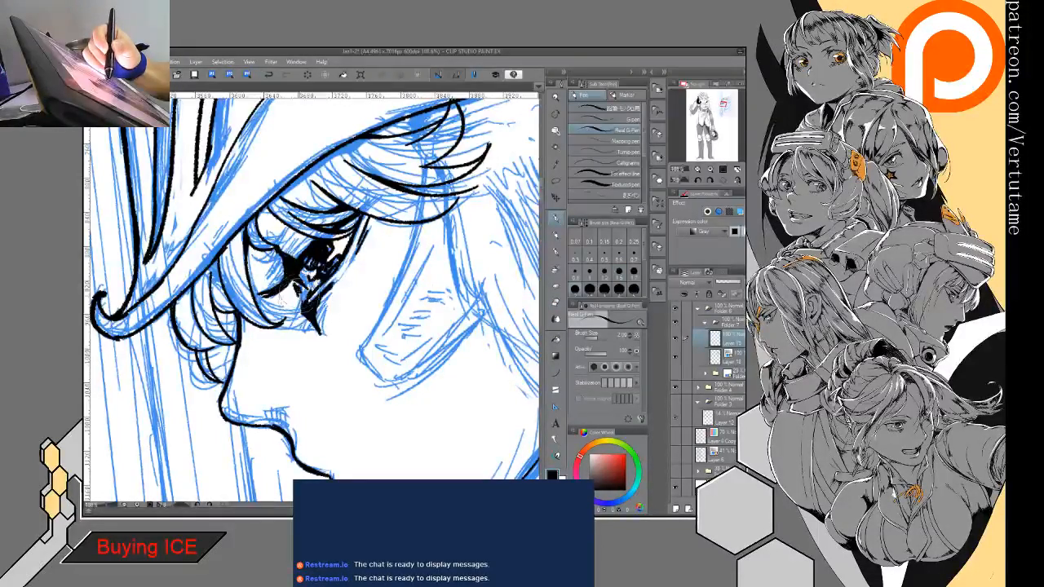
pyautogui.press('e')
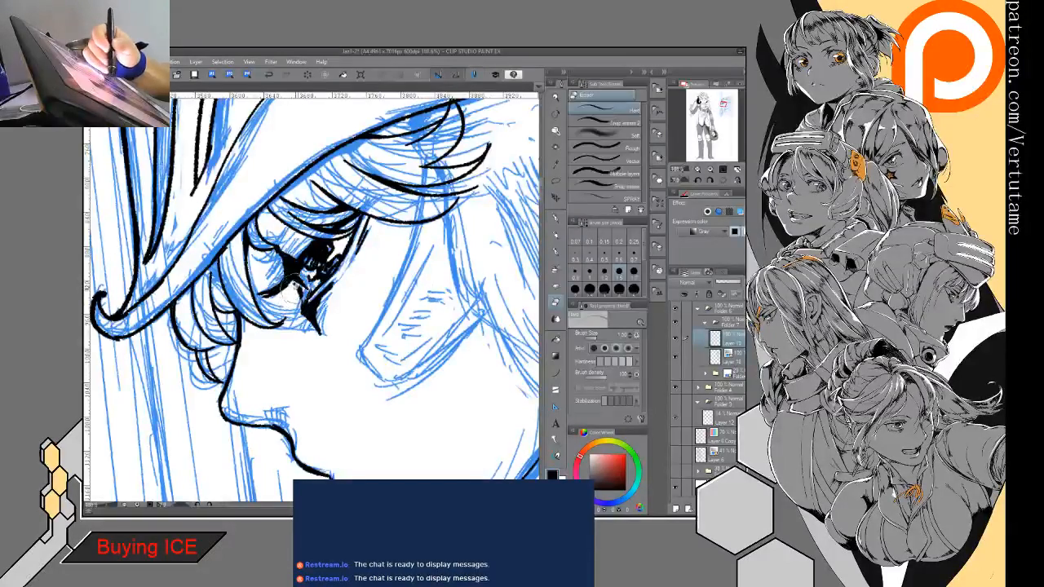
pyautogui.press('p')
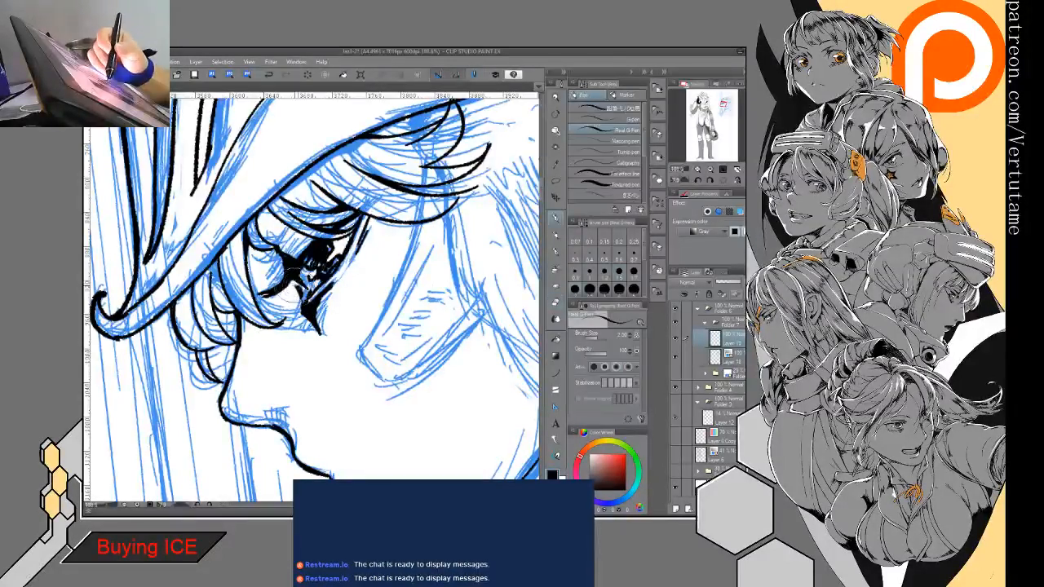
pyautogui.press('e')
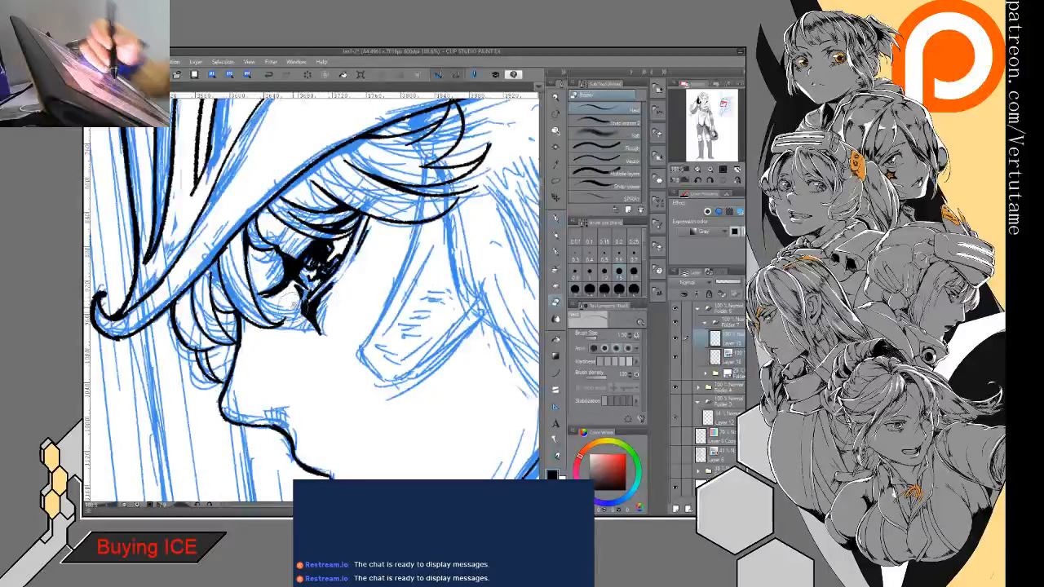
pyautogui.moveTo(300, 307); pyautogui.dragTo(294, 311)
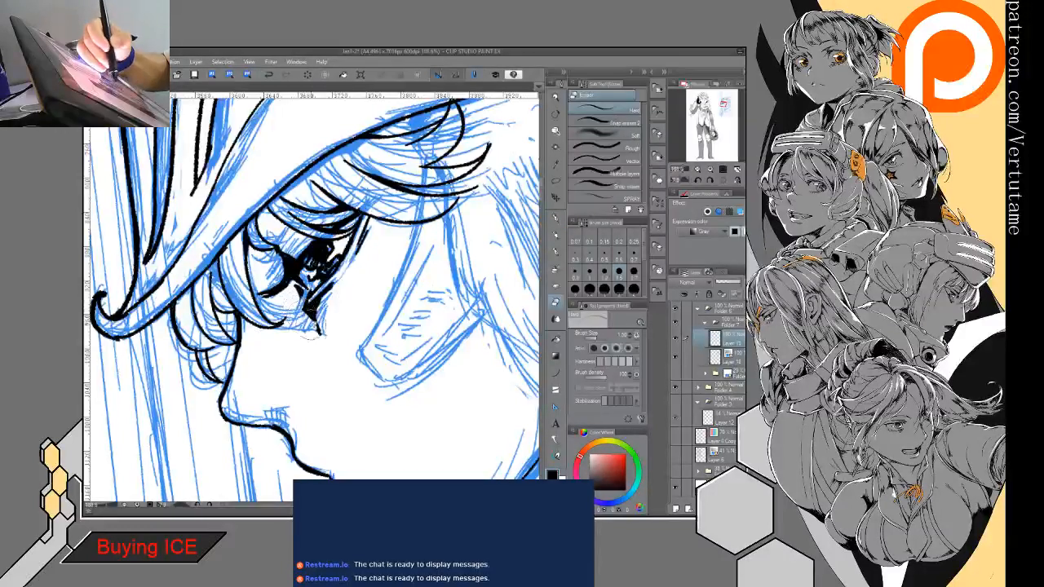
pyautogui.press('p')
pyautogui.moveTo(348, 265)
pyautogui.mouseDown()
pyautogui.moveTo(318, 328)
pyautogui.moveTo(270, 257)
pyautogui.moveTo(326, 244)
pyautogui.moveTo(269, 203)
pyautogui.mouseUp()
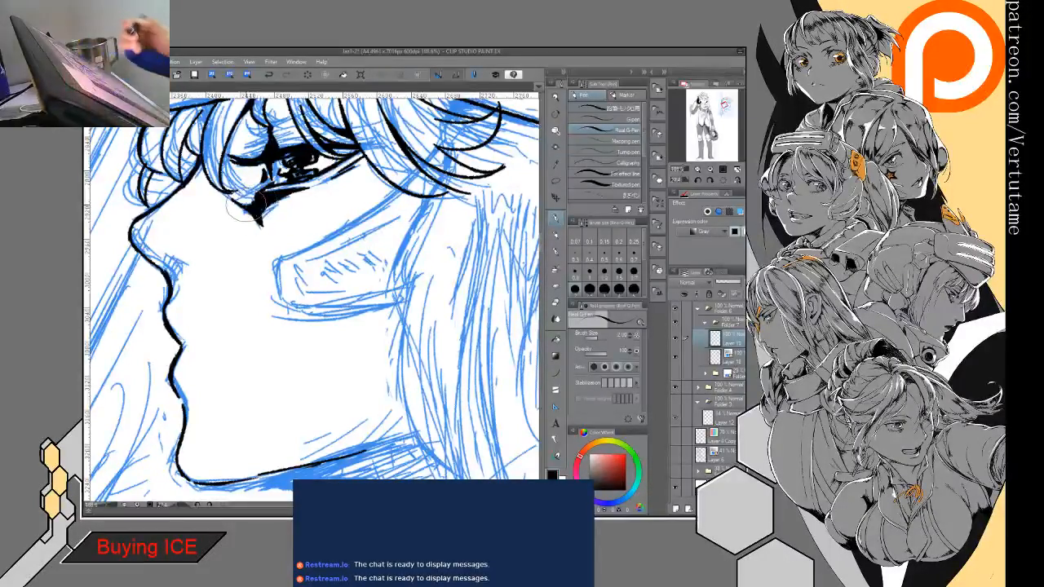
# - Ink the cheek guard's angular outline from the temple hair to its front corner and back along the lower edge
pyautogui.moveTo(123, 396)
pyautogui.mouseDown()
pyautogui.moveTo(79, 348)
pyautogui.moveTo(92, 330)
pyautogui.moveTo(94, 344)
pyautogui.mouseUp()
pyautogui.moveTo(79, 236); pyautogui.dragTo(128, 301)
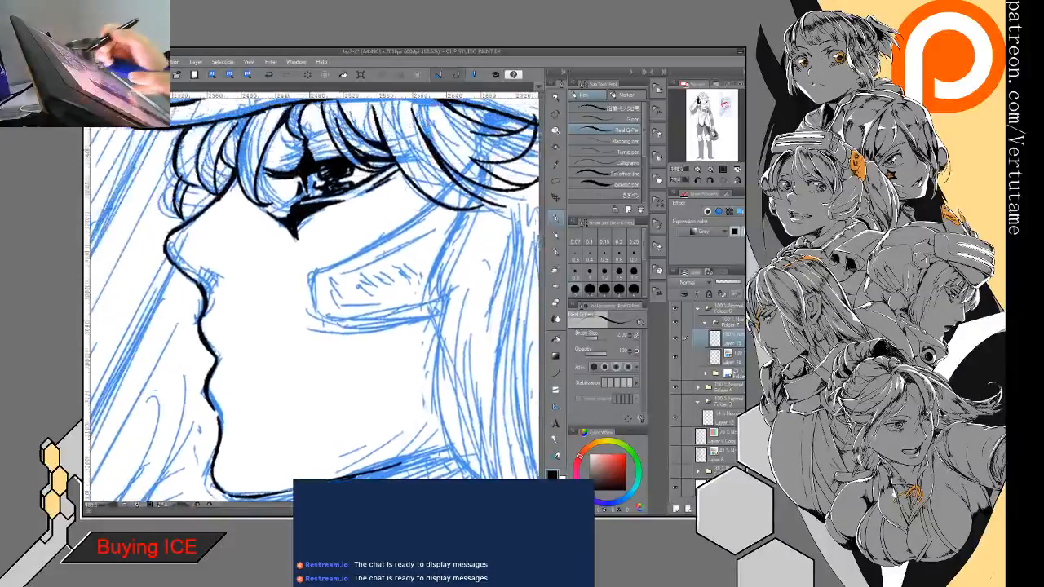
pyautogui.moveTo(434, 202)
pyautogui.mouseDown()
pyautogui.moveTo(309, 271)
pyautogui.moveTo(308, 306)
pyautogui.moveTo(336, 326)
pyautogui.moveTo(408, 310)
pyautogui.mouseUp()
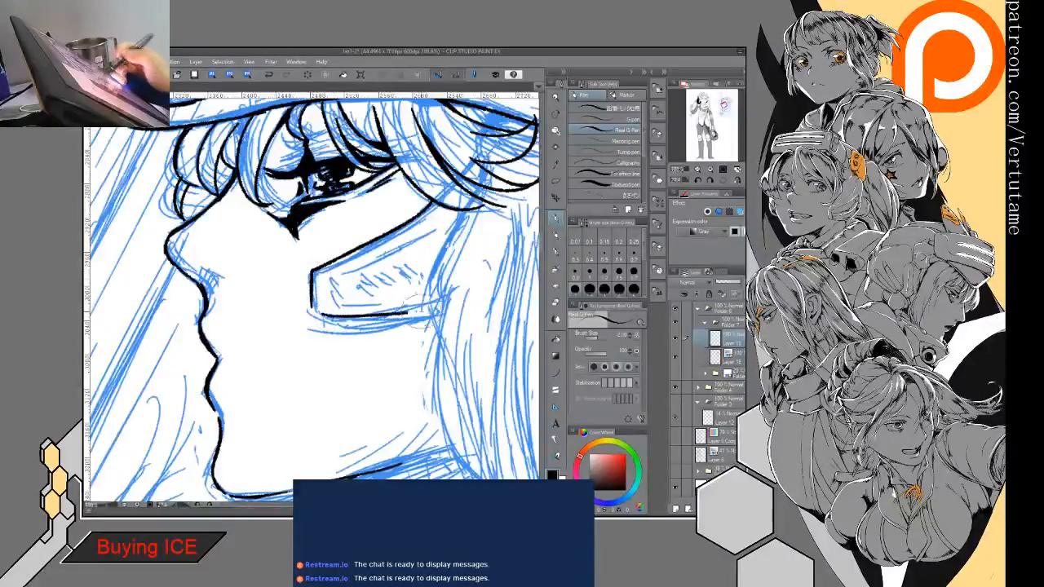
pyautogui.moveTo(313, 306); pyautogui.dragTo(323, 313)
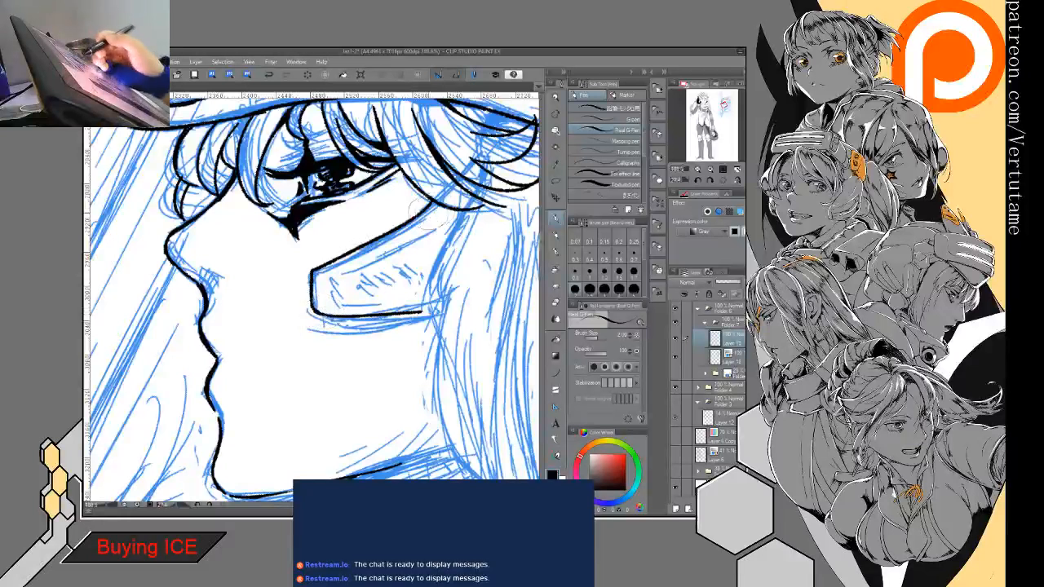
# - Ink the cheek guard's inner contour and the side hair lock's front edge curving down behind the jaw past the neck
pyautogui.moveTo(446, 210)
pyautogui.mouseDown()
pyautogui.moveTo(328, 280)
pyautogui.moveTo(357, 310)
pyautogui.moveTo(342, 292)
pyautogui.moveTo(429, 296)
pyautogui.moveTo(438, 247)
pyautogui.moveTo(431, 325)
pyautogui.mouseUp()
pyautogui.moveTo(436, 276)
pyautogui.mouseDown()
pyautogui.moveTo(431, 310)
pyautogui.moveTo(443, 325)
pyautogui.moveTo(310, 174)
pyautogui.moveTo(328, 313)
pyautogui.mouseUp()
pyautogui.moveTo(312, 251); pyautogui.dragTo(354, 329)
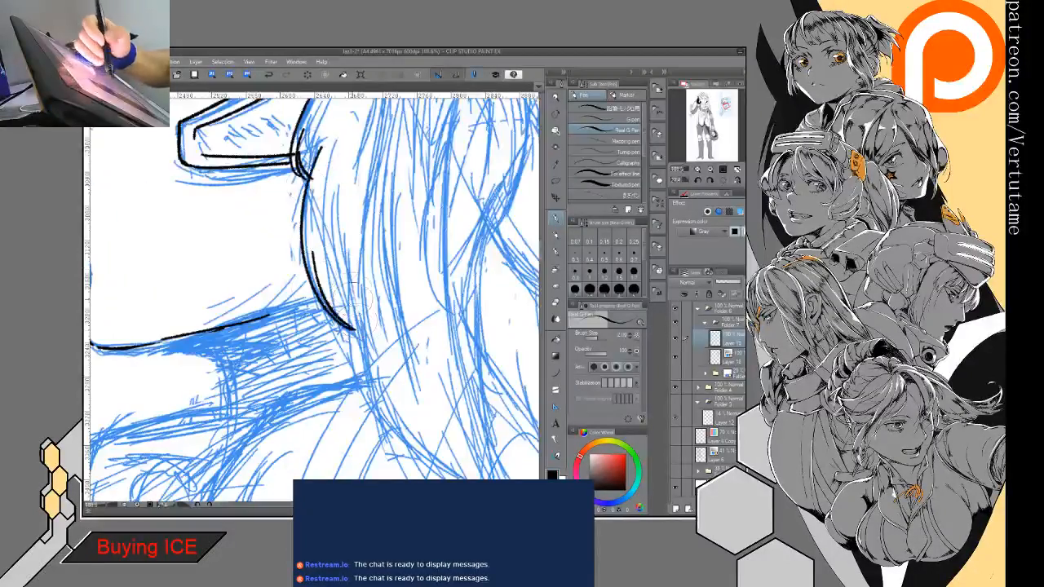
pyautogui.moveTo(356, 244)
pyautogui.mouseDown()
pyautogui.moveTo(355, 359)
pyautogui.moveTo(406, 439)
pyautogui.moveTo(350, 304)
pyautogui.moveTo(288, 281)
pyautogui.mouseUp()
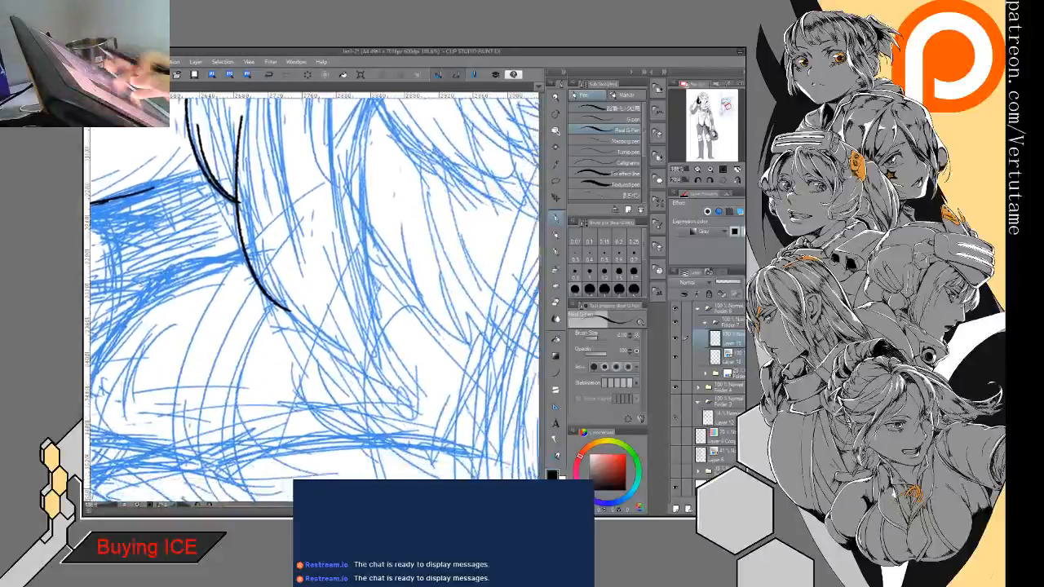
# - Fade the blue sketch layer by lowering its opacity, and make the line-art layer active again
pyautogui.scroll(-3, 315, 300)
pyautogui.moveTo(314, 326)
pyautogui.mouseDown()
pyautogui.moveTo(315, 294)
pyautogui.moveTo(302, 306)
pyautogui.mouseUp()
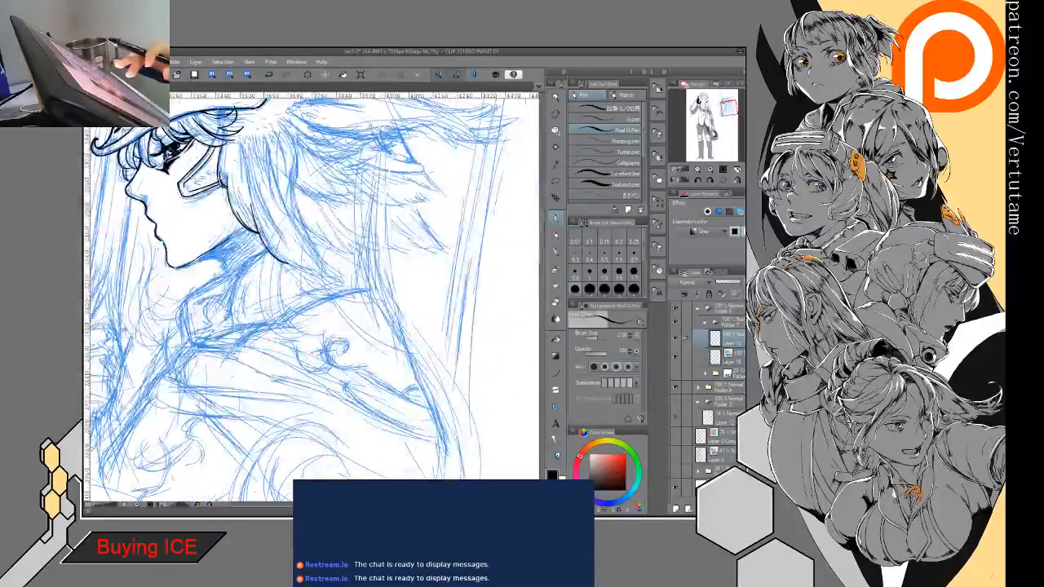
pyautogui.moveTo(302, 269)
pyautogui.mouseDown()
pyautogui.moveTo(303, 295)
pyautogui.moveTo(343, 346)
pyautogui.mouseUp()
pyautogui.moveTo(326, 285); pyautogui.dragTo(326, 313)
pyautogui.click(731, 358)
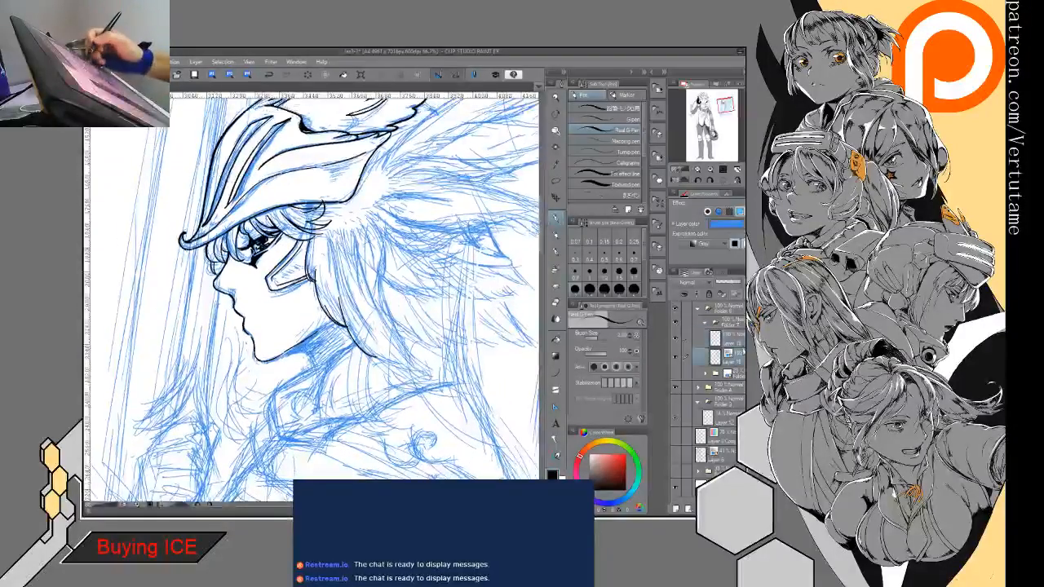
pyautogui.click(725, 282)
pyautogui.click(731, 338)
pyautogui.moveTo(487, 303); pyautogui.dragTo(430, 357)
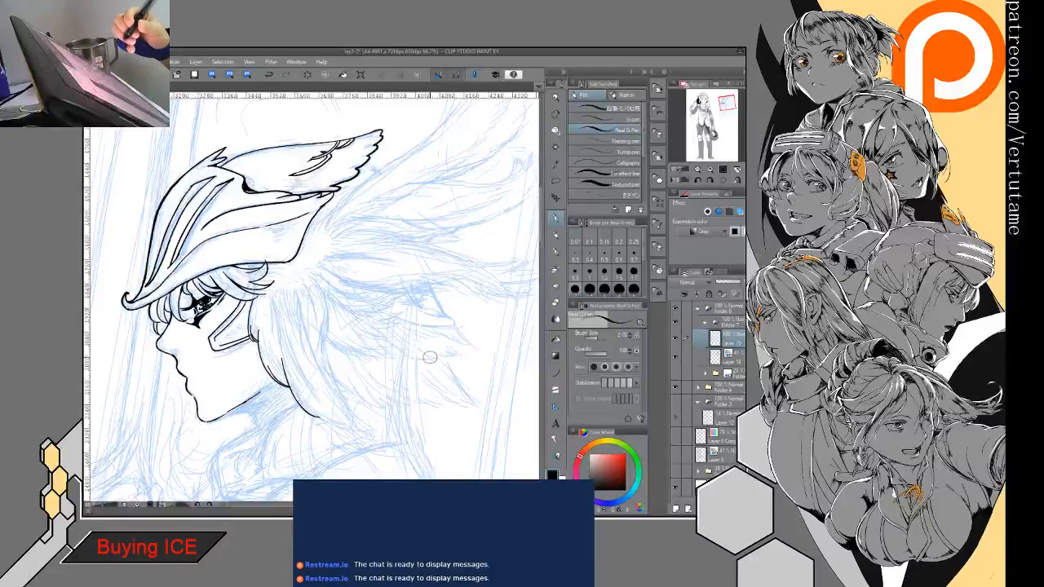
# - Ink the side lock's jagged inner strand line from the temple down to the front edge, cleaning up its notches
pyautogui.scroll(3, 429, 356)
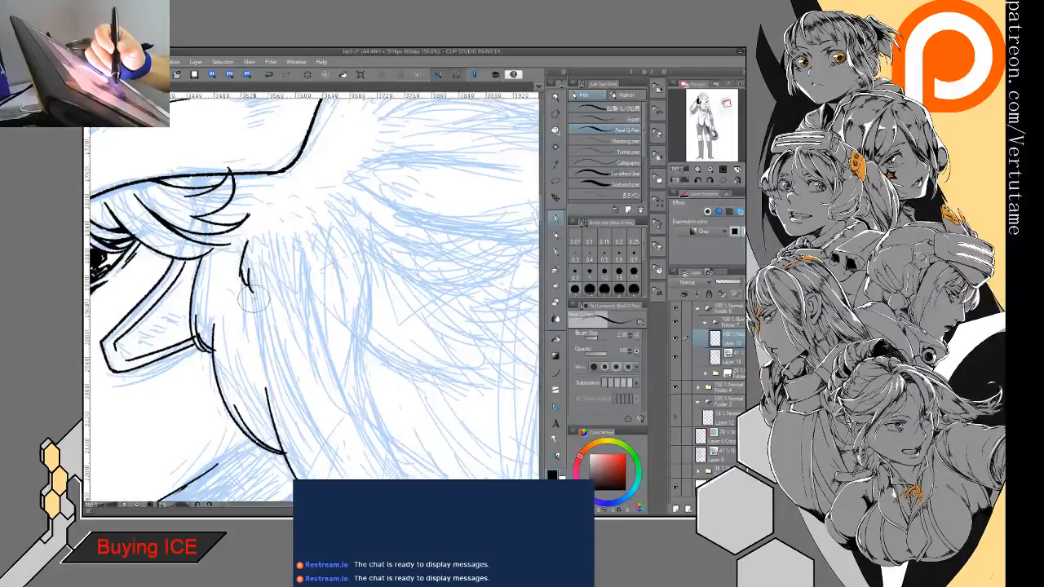
pyautogui.moveTo(251, 291)
pyautogui.mouseDown()
pyautogui.moveTo(264, 323)
pyautogui.moveTo(264, 223)
pyautogui.moveTo(217, 290)
pyautogui.moveTo(218, 278)
pyautogui.moveTo(221, 310)
pyautogui.moveTo(217, 303)
pyautogui.mouseUp()
pyautogui.press('e')
pyautogui.press('p')
pyautogui.press('e')
pyautogui.press('p')
pyautogui.press('e')
pyautogui.press('p')
# - Ink the side lock's long rear edge down to a small notch near the tip, smoothing its joins
pyautogui.moveTo(246, 135); pyautogui.dragTo(286, 311)
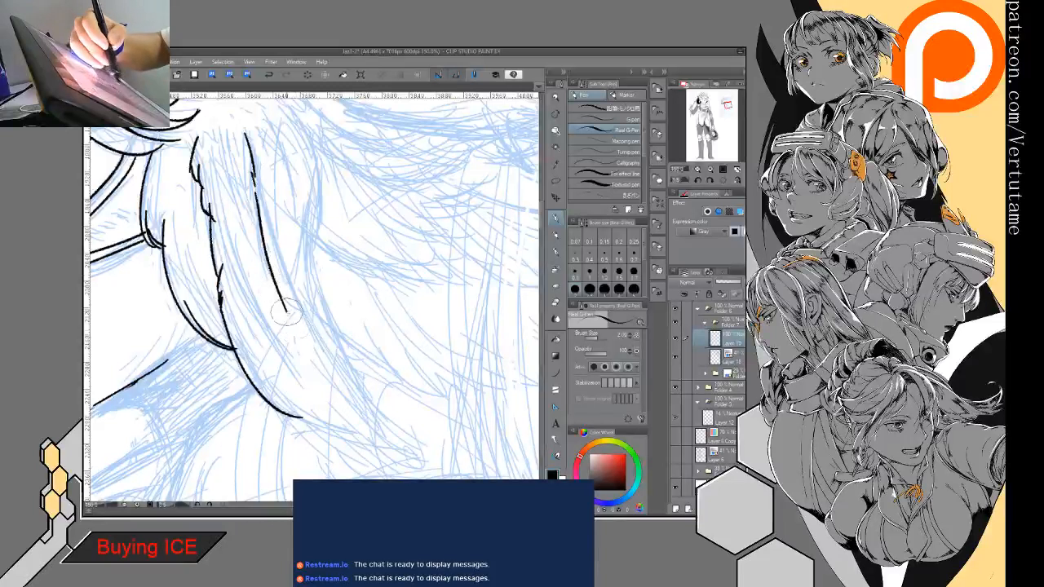
pyautogui.moveTo(304, 355); pyautogui.dragTo(327, 376)
pyautogui.moveTo(299, 334); pyautogui.dragTo(310, 354)
pyautogui.moveTo(285, 308); pyautogui.dragTo(300, 336)
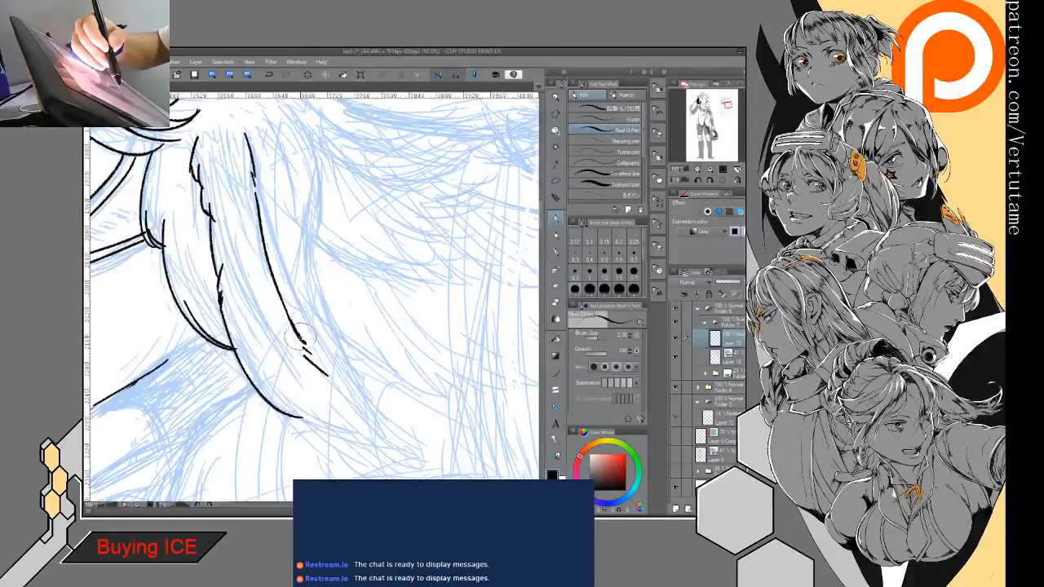
pyautogui.press('e')
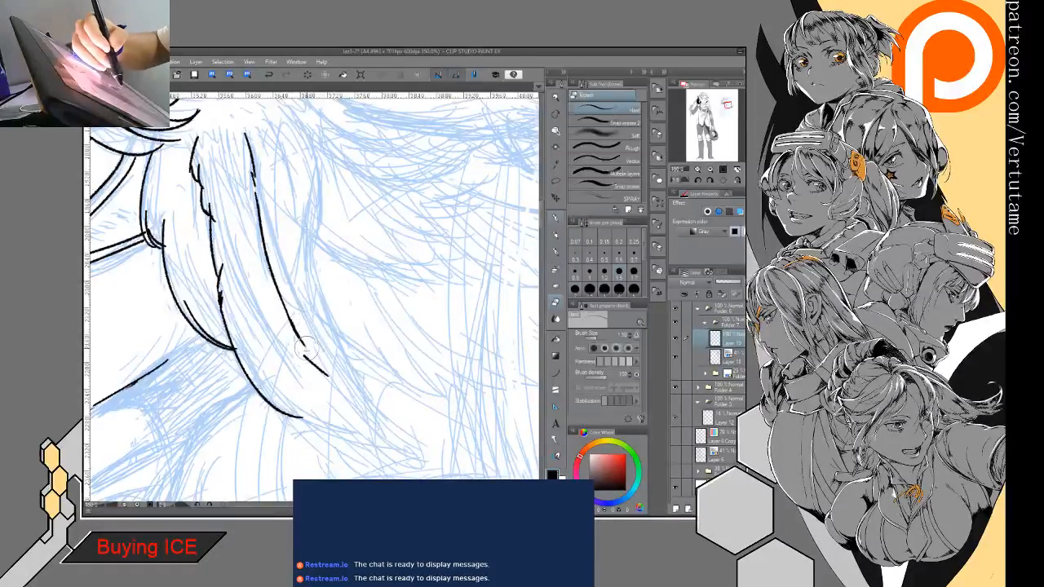
pyautogui.press('p')
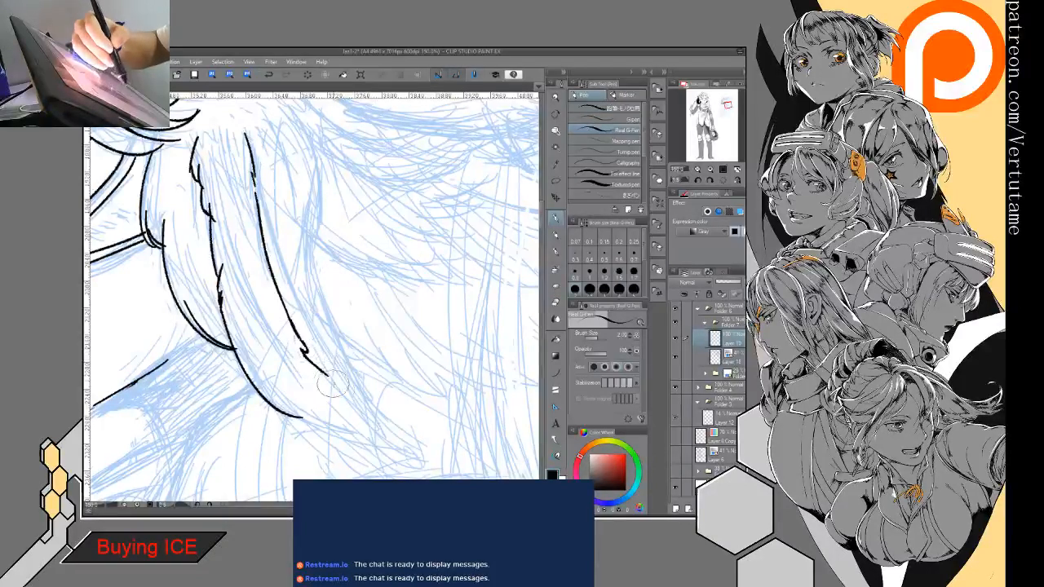
pyautogui.scroll(1, 333, 383)
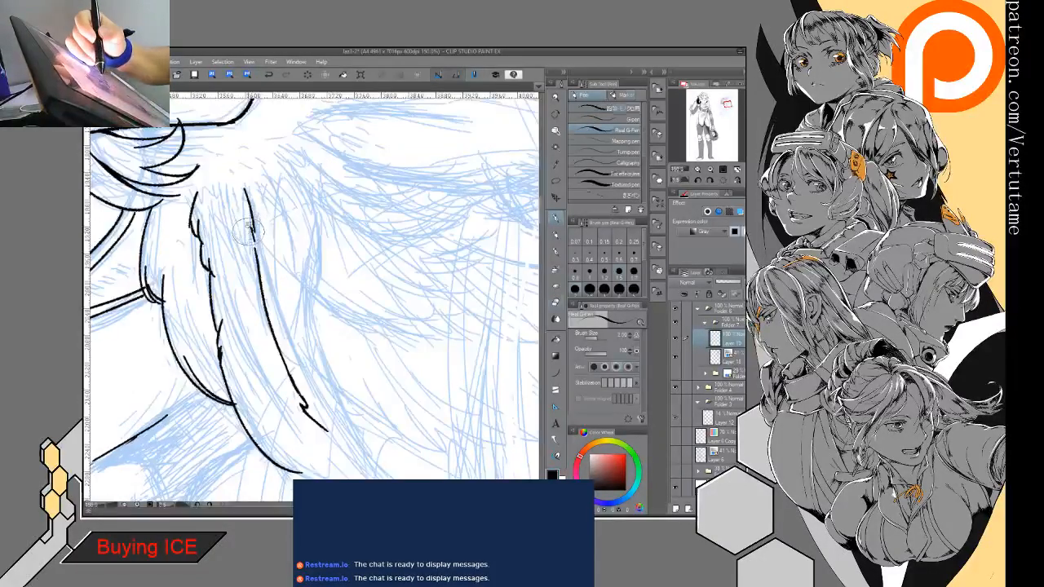
pyautogui.press('e')
pyautogui.press('p')
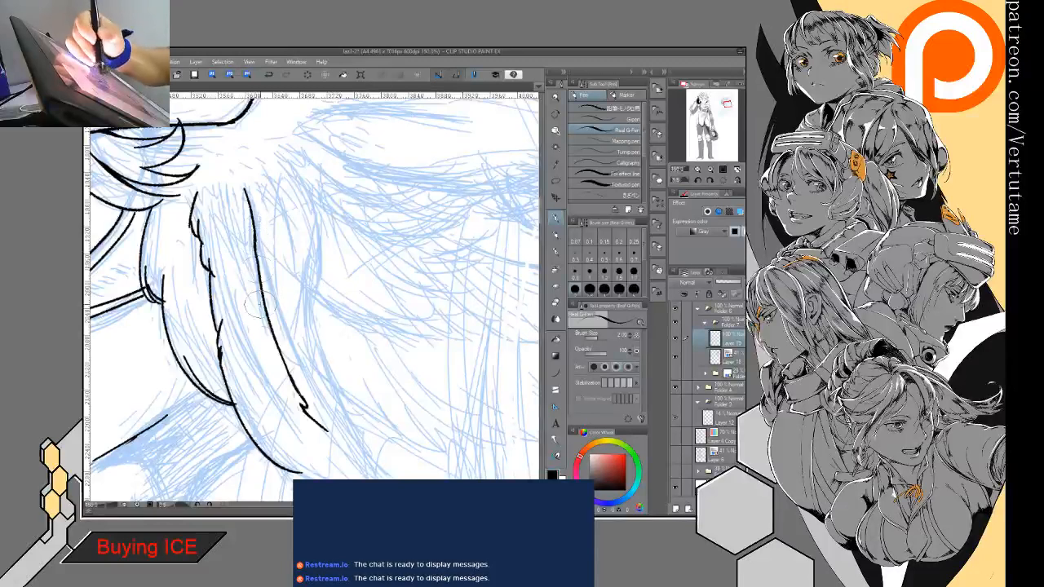
# - Ink the side lock's tapered pointed tip, joining both edges, and sharpen the notches on its rear edge
pyautogui.moveTo(257, 304); pyautogui.dragTo(255, 180)
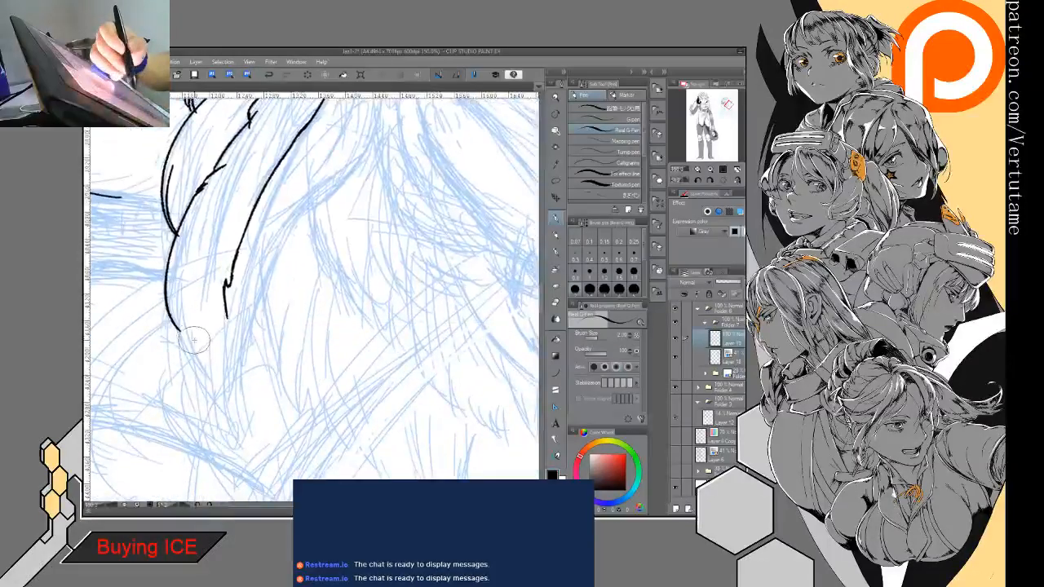
pyautogui.moveTo(178, 308)
pyautogui.mouseDown()
pyautogui.moveTo(222, 403)
pyautogui.moveTo(217, 330)
pyautogui.moveTo(228, 281)
pyautogui.moveTo(222, 314)
pyautogui.mouseUp()
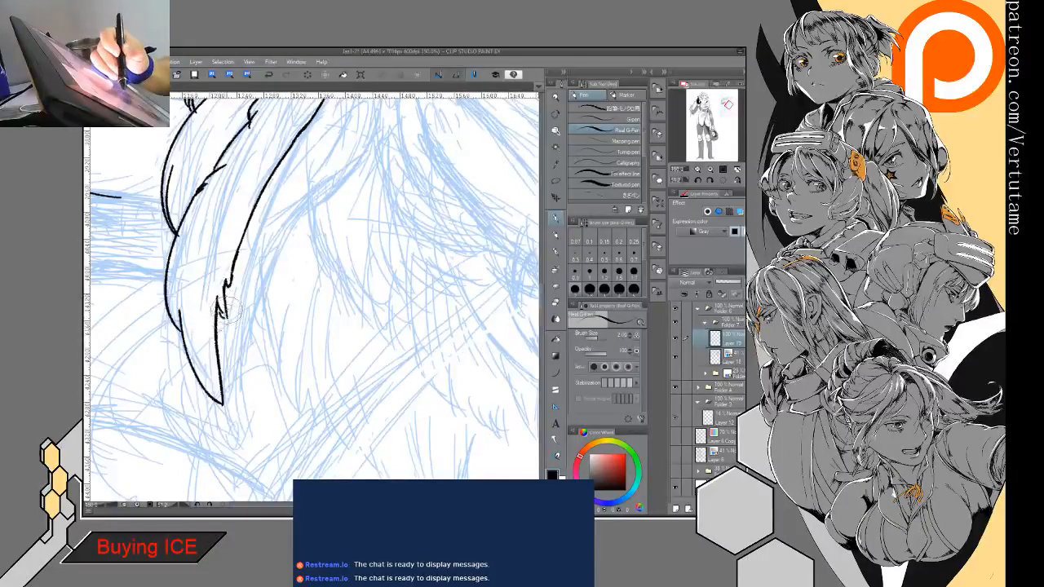
pyautogui.press('e')
pyautogui.press('p')
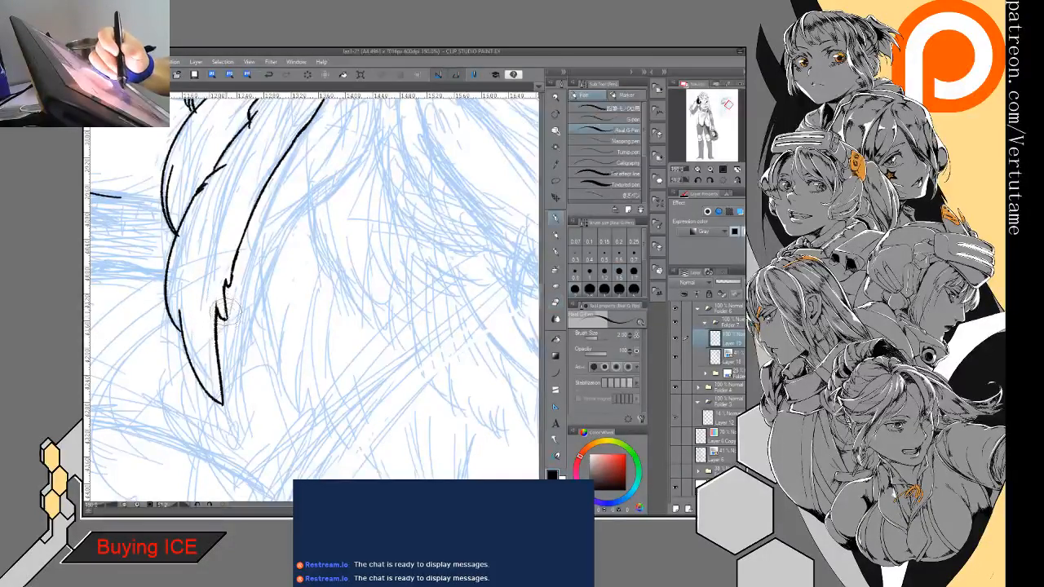
pyautogui.press('e')
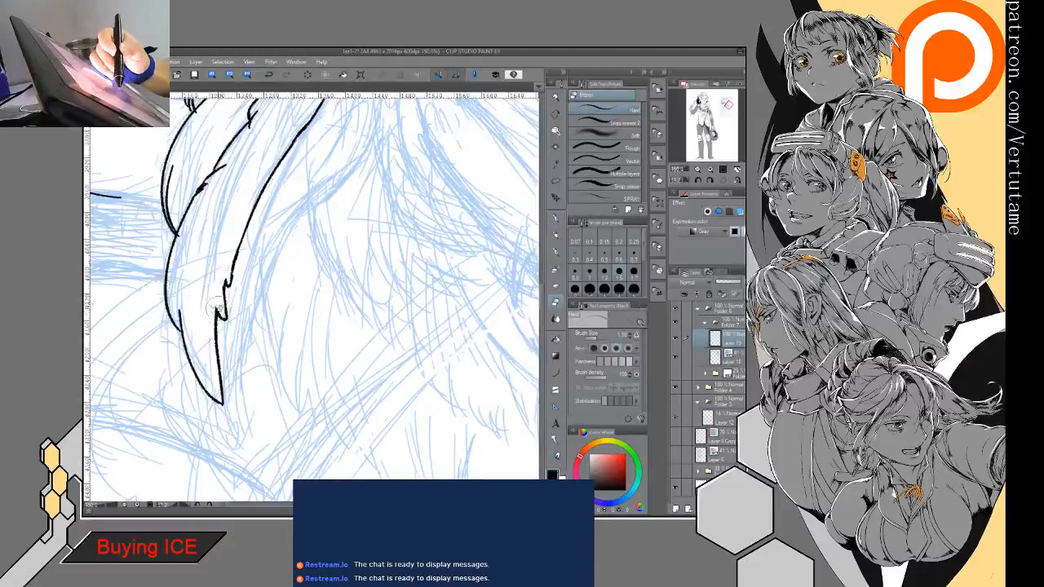
pyautogui.press('p')
# - Clean up the notch on the side lock's front edge and the jagged inner strand above it
pyautogui.press('e')
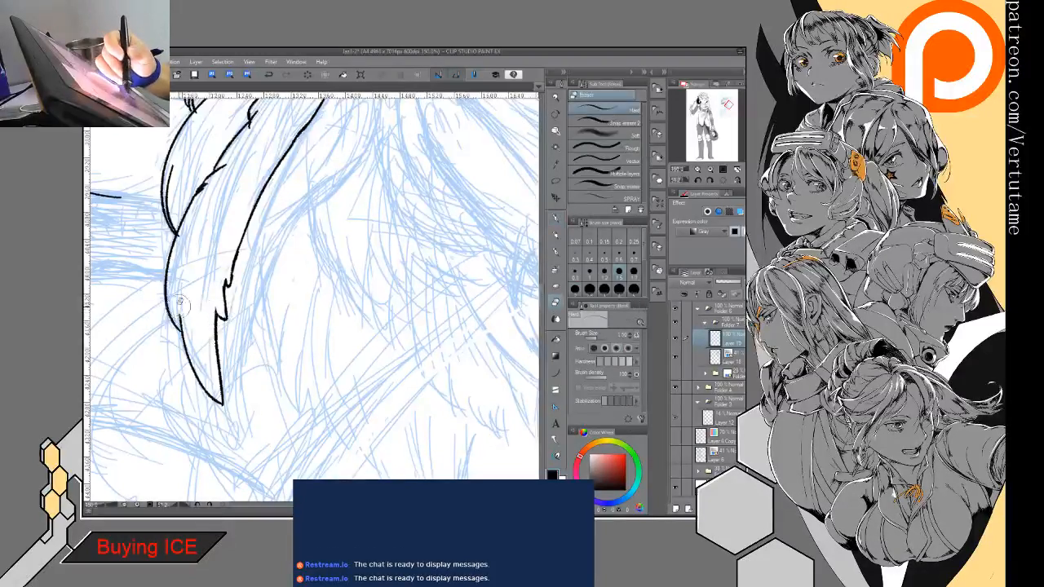
pyautogui.press('p')
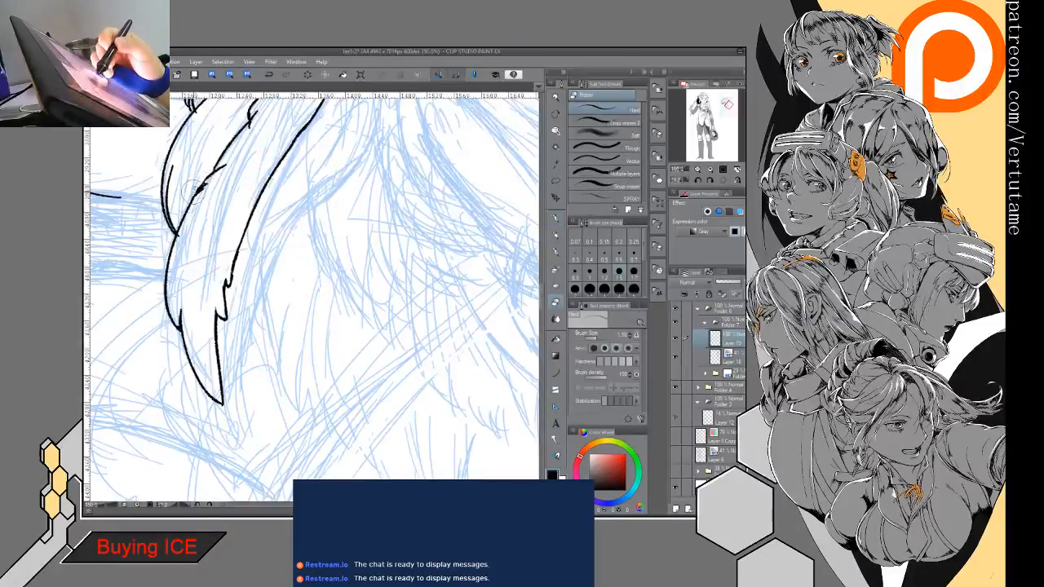
pyautogui.press('e')
pyautogui.press('p')
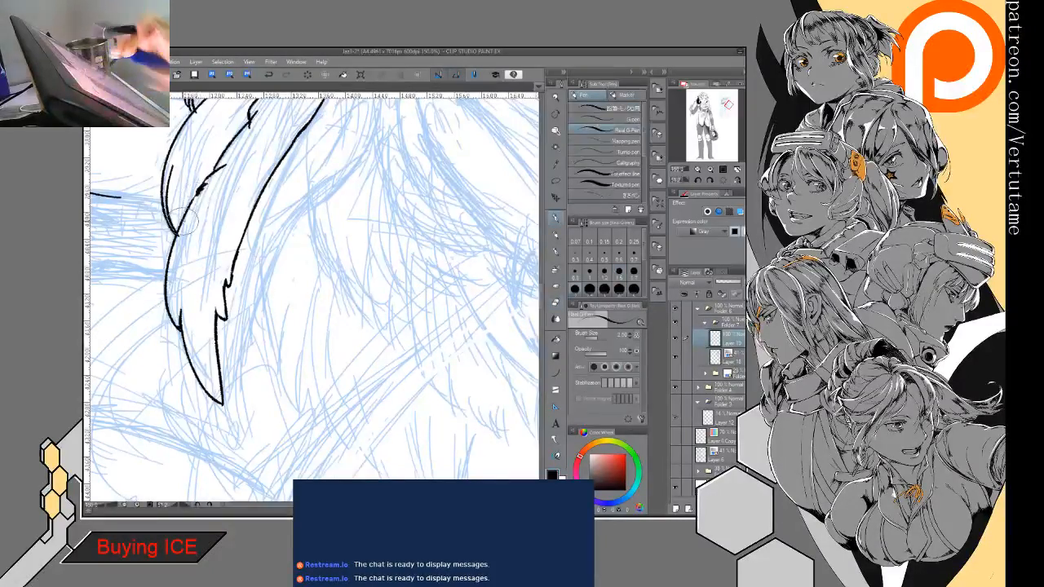
# - Ink the lower edge of the feather-shaped strand behind the side lock, from its root to a notch midway down
pyautogui.moveTo(182, 221); pyautogui.dragTo(189, 375)
pyautogui.press('e')
pyautogui.press('p')
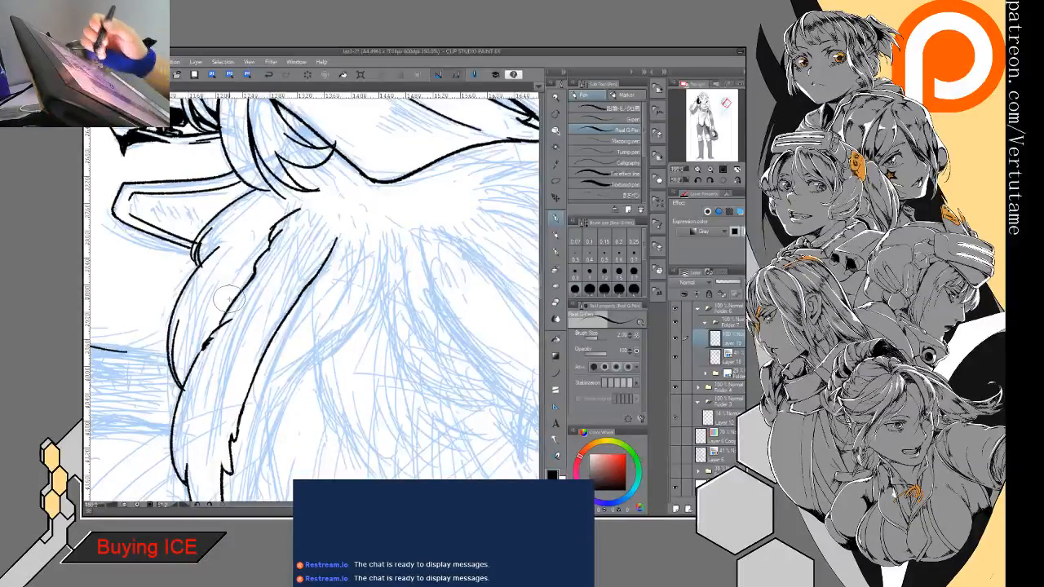
pyautogui.moveTo(228, 299); pyautogui.dragTo(258, 193)
pyautogui.hotkey('ctrl', '-')
pyautogui.hotkey('ctrl', '-')
pyautogui.moveTo(282, 384); pyautogui.dragTo(213, 326)
pyautogui.moveTo(266, 230); pyautogui.dragTo(395, 207)
pyautogui.moveTo(391, 255); pyautogui.dragTo(310, 193)
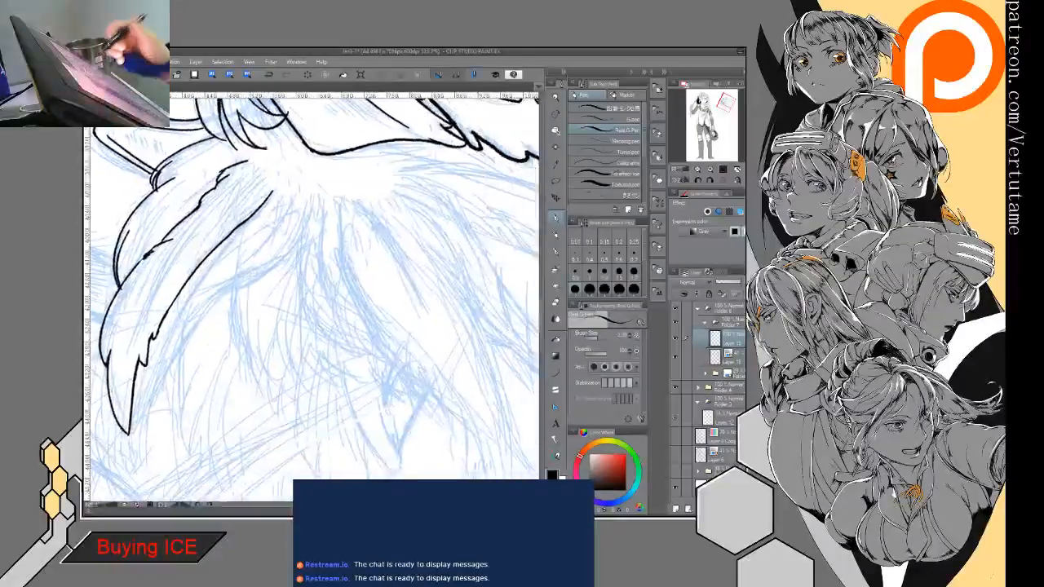
pyautogui.moveTo(305, 230); pyautogui.dragTo(232, 287)
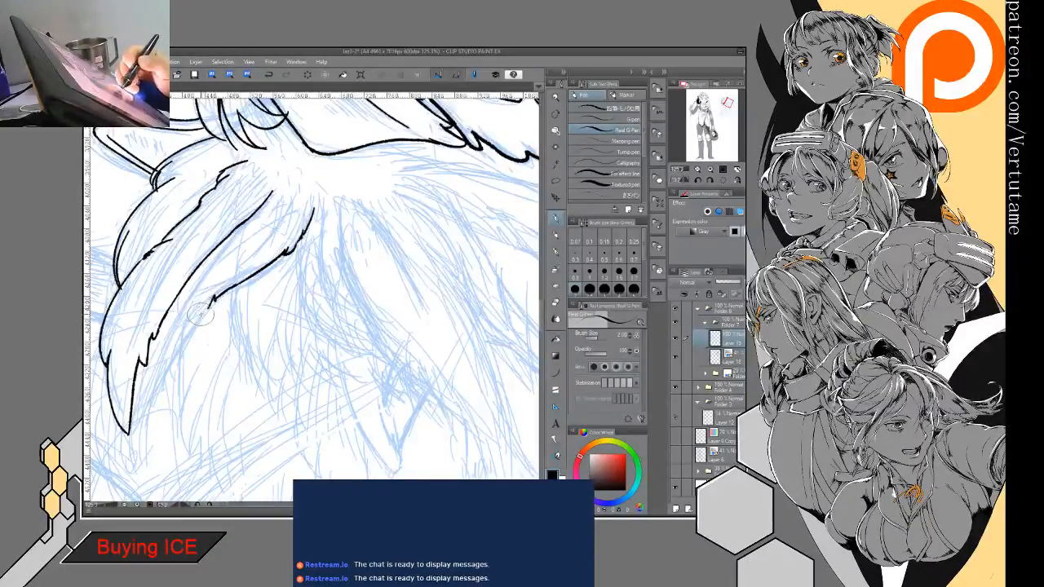
# - Continue the strand's lower edge down to the side lock's pointed tip and clean up the join there
pyautogui.moveTo(204, 308); pyautogui.dragTo(132, 401)
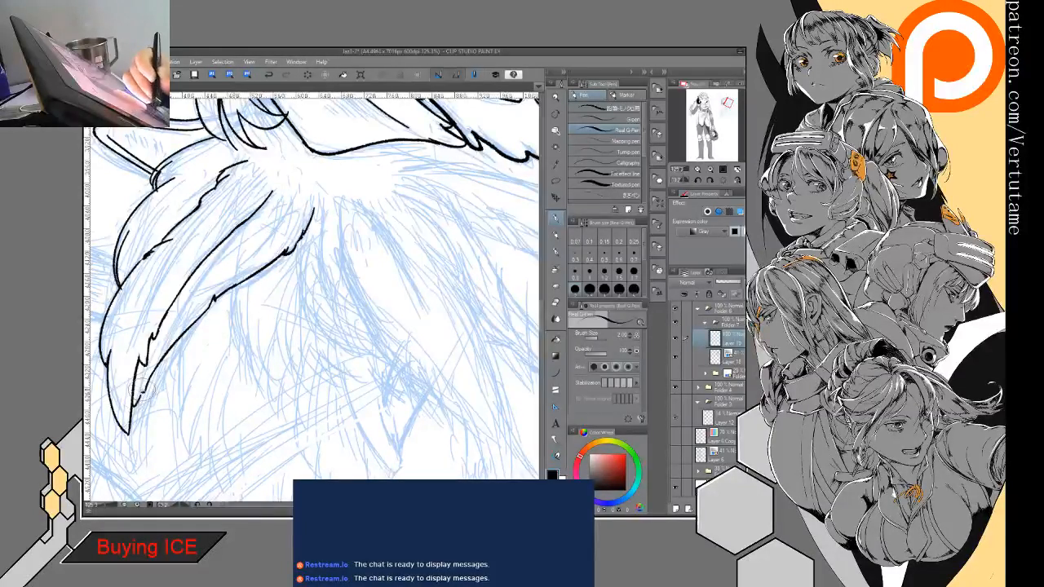
pyautogui.press('e')
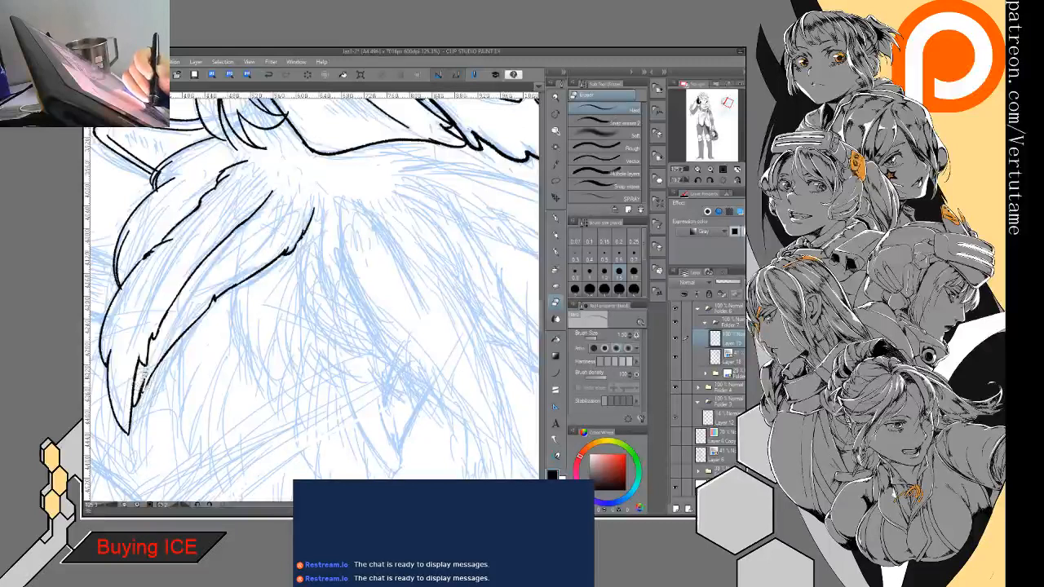
pyautogui.press('p')
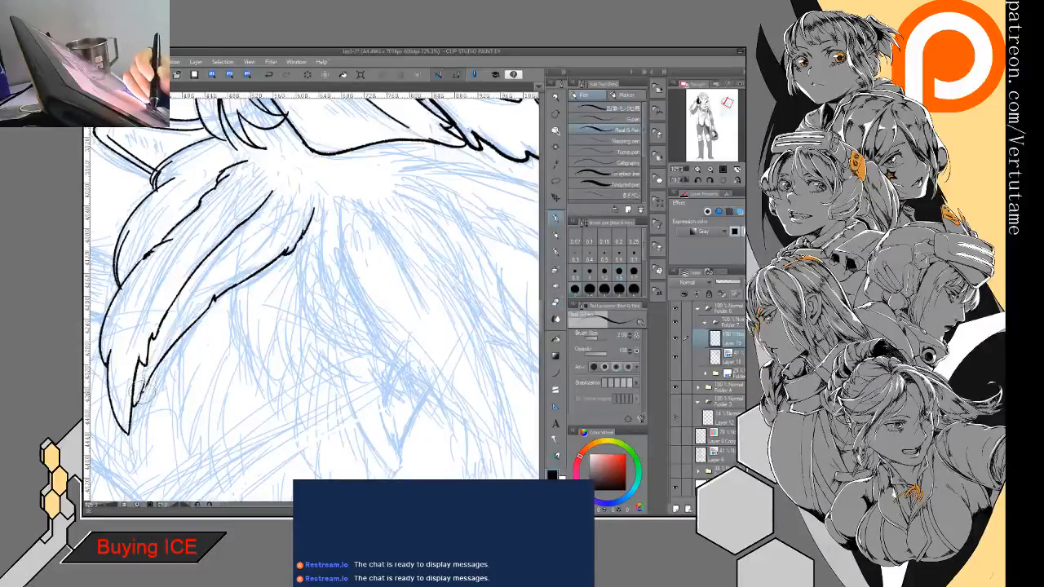
pyautogui.moveTo(166, 353); pyautogui.dragTo(141, 381)
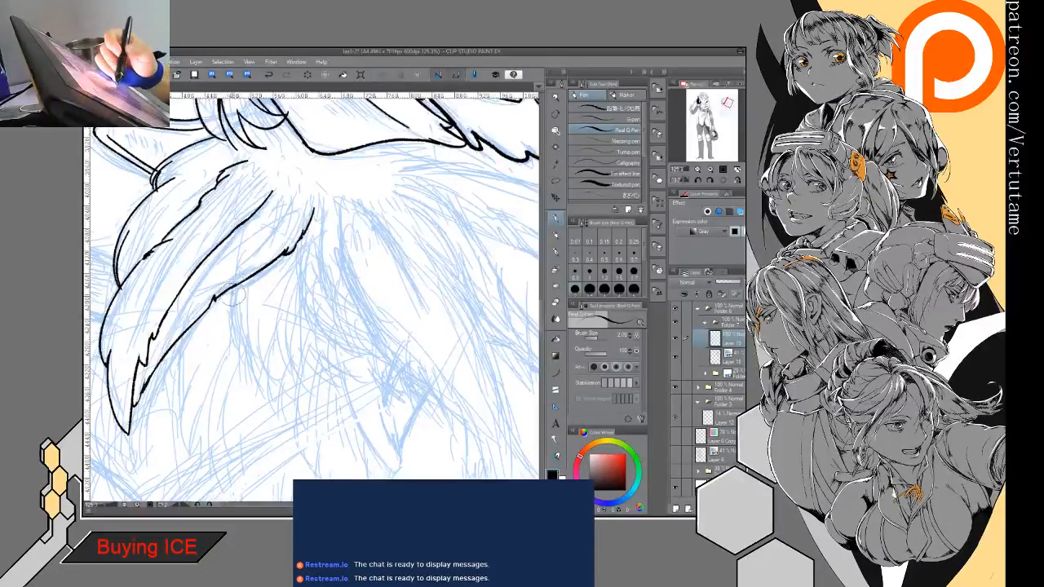
# - Ink a short scalloped strand behind the side lock and the upper part of the next feather-shaped lock's lower edge
pyautogui.moveTo(235, 289)
pyautogui.mouseDown()
pyautogui.moveTo(231, 333)
pyautogui.moveTo(271, 379)
pyautogui.moveTo(300, 311)
pyautogui.mouseUp()
pyautogui.scroll(-3, 300, 312)
pyautogui.moveTo(359, 383)
pyautogui.mouseDown()
pyautogui.moveTo(407, 314)
pyautogui.moveTo(395, 253)
pyautogui.moveTo(383, 350)
pyautogui.moveTo(285, 269)
pyautogui.moveTo(244, 295)
pyautogui.moveTo(279, 372)
pyautogui.moveTo(314, 402)
pyautogui.mouseUp()
pyautogui.scroll(4, 314, 297)
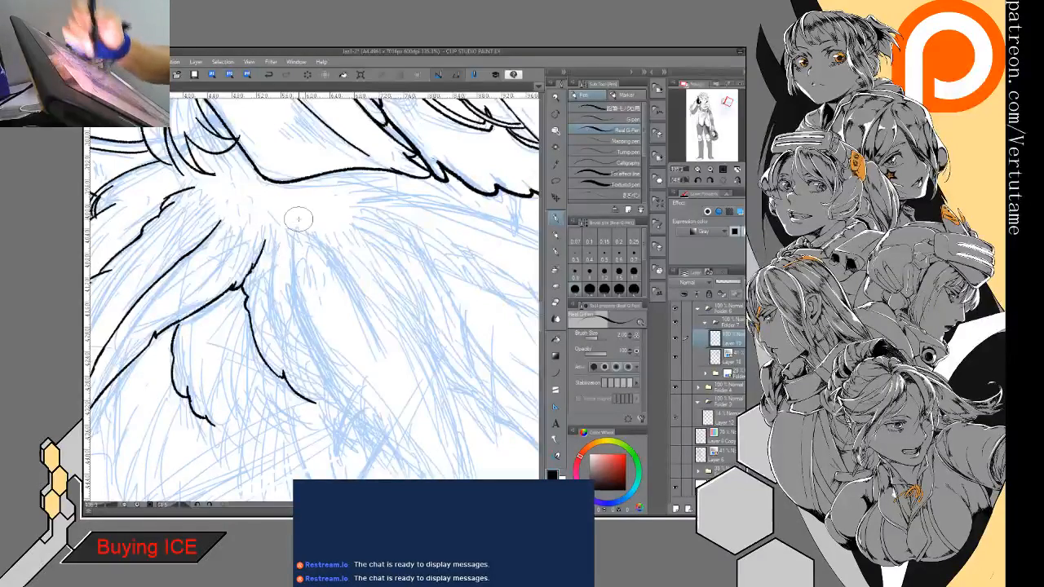
# - Ink the second feather-shaped lock's long upper edge and extend its lower edge to meet it at the tip
pyautogui.moveTo(294, 236)
pyautogui.mouseDown()
pyautogui.moveTo(200, 203)
pyautogui.moveTo(229, 305)
pyautogui.moveTo(280, 392)
pyautogui.moveTo(365, 461)
pyautogui.mouseUp()
pyautogui.moveTo(259, 200)
pyautogui.mouseDown()
pyautogui.moveTo(269, 240)
pyautogui.moveTo(335, 217)
pyautogui.moveTo(336, 194)
pyautogui.moveTo(402, 265)
pyautogui.mouseUp()
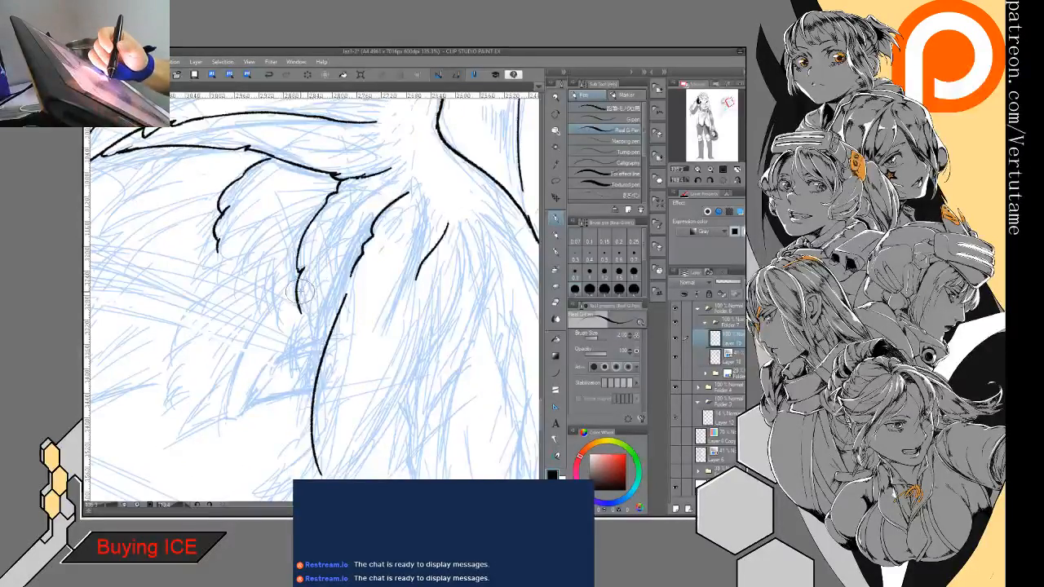
pyautogui.press('e')
pyautogui.moveTo(296, 316)
pyautogui.mouseDown()
pyautogui.moveTo(301, 293)
pyautogui.moveTo(289, 347)
pyautogui.moveTo(303, 420)
pyautogui.mouseUp()
pyautogui.press('p')
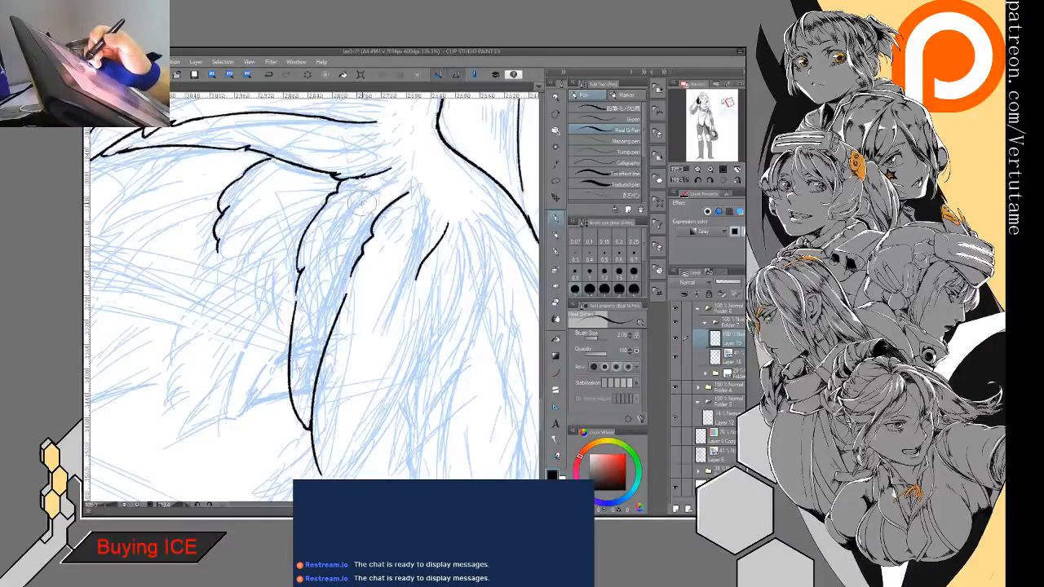
# - Ink a tapered inner strand line inside the second lock and thicken it toward the root
pyautogui.moveTo(361, 202); pyautogui.dragTo(323, 285)
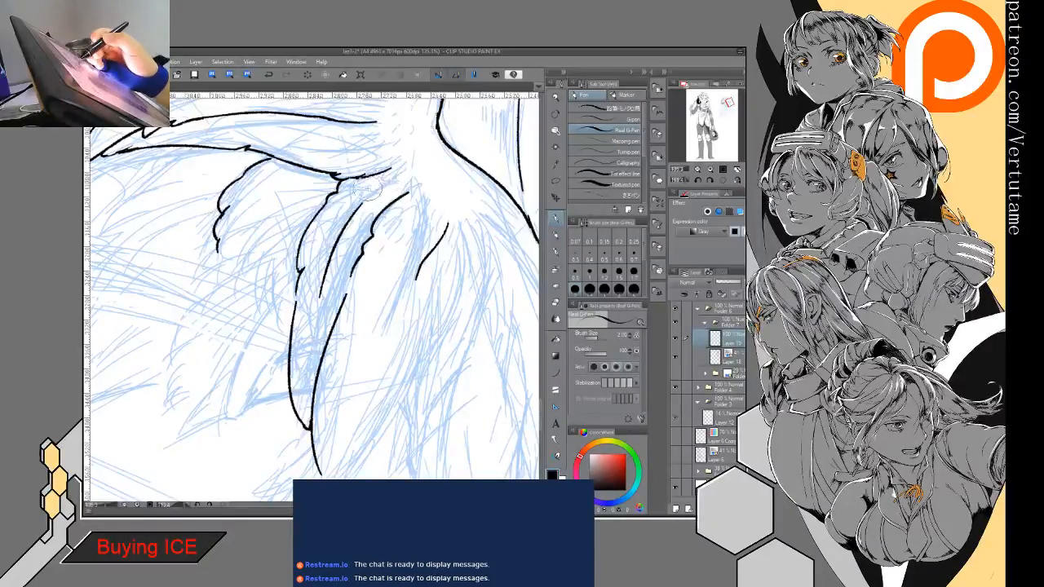
pyautogui.moveTo(352, 215); pyautogui.dragTo(329, 253)
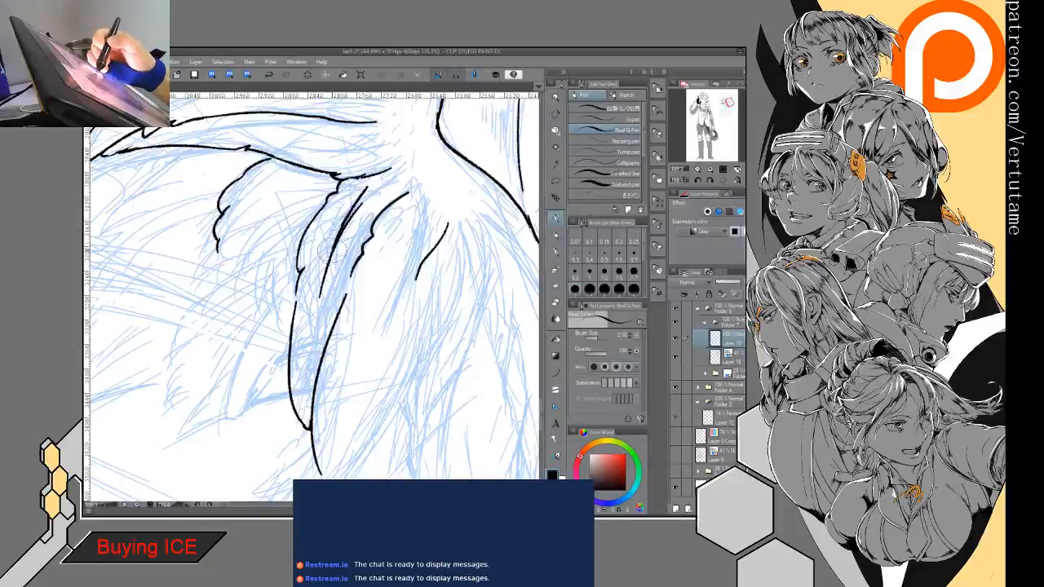
pyautogui.moveTo(368, 187); pyautogui.dragTo(357, 208)
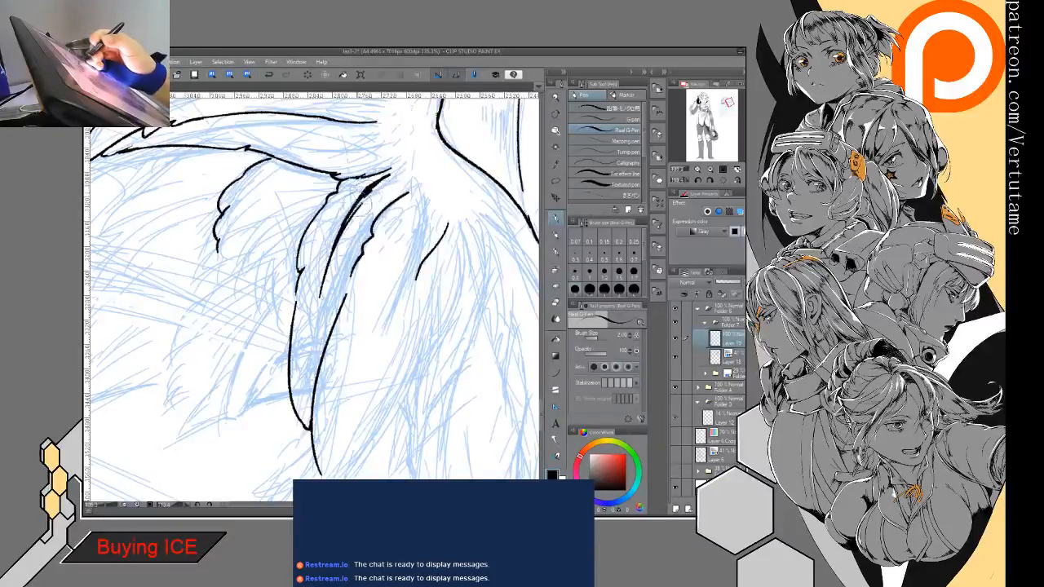
pyautogui.moveTo(390, 170)
pyautogui.mouseDown()
pyautogui.moveTo(332, 247)
pyautogui.moveTo(323, 297)
pyautogui.mouseUp()
# - Add a short inner line near the side lock's root and a long tapered strand line along its middle
pyautogui.moveTo(269, 359); pyautogui.dragTo(359, 351)
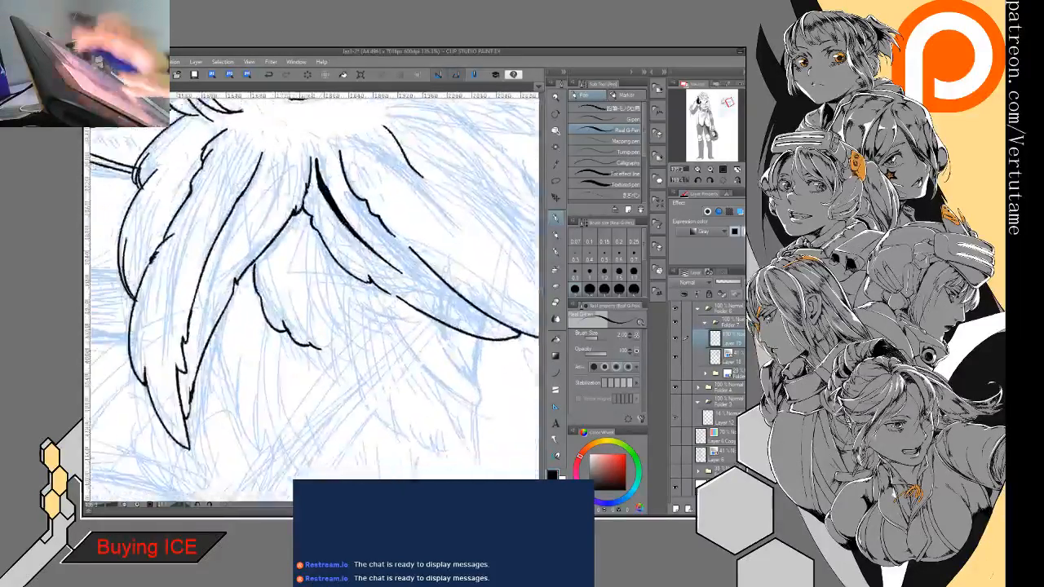
pyautogui.moveTo(303, 285); pyautogui.dragTo(352, 309)
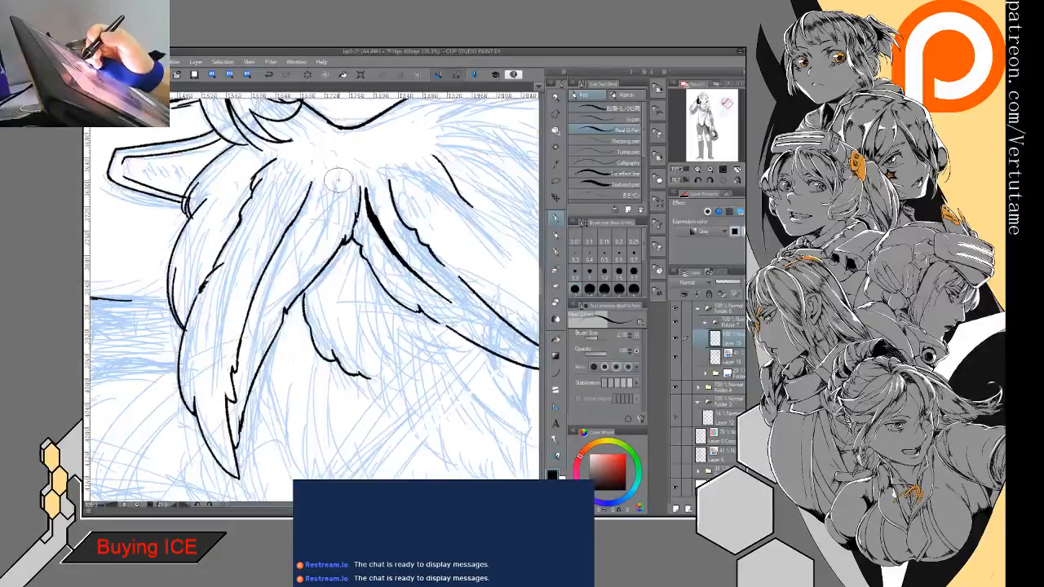
pyautogui.moveTo(338, 171); pyautogui.dragTo(292, 245)
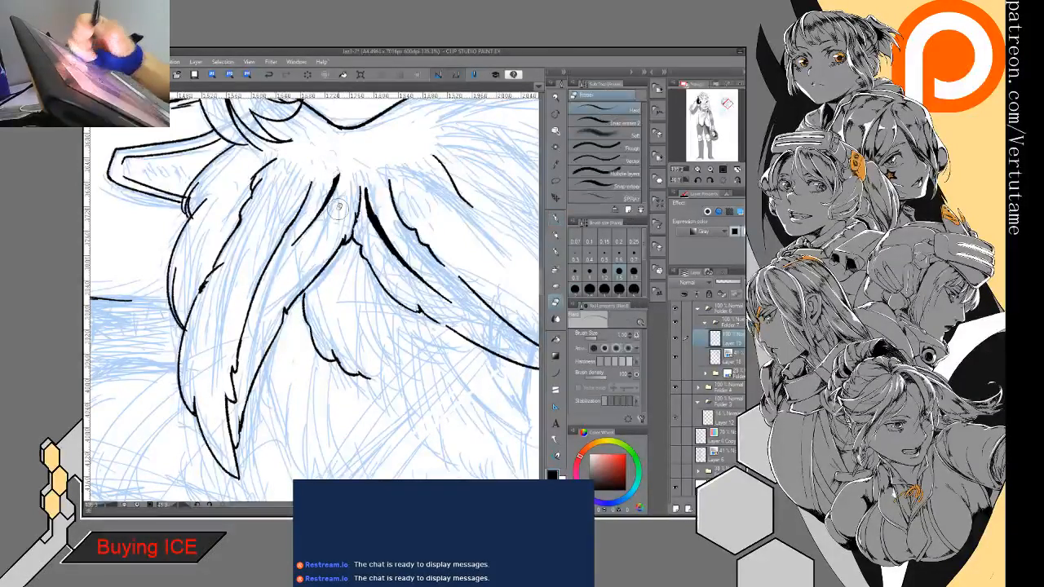
pyautogui.moveTo(215, 283); pyautogui.dragTo(206, 343)
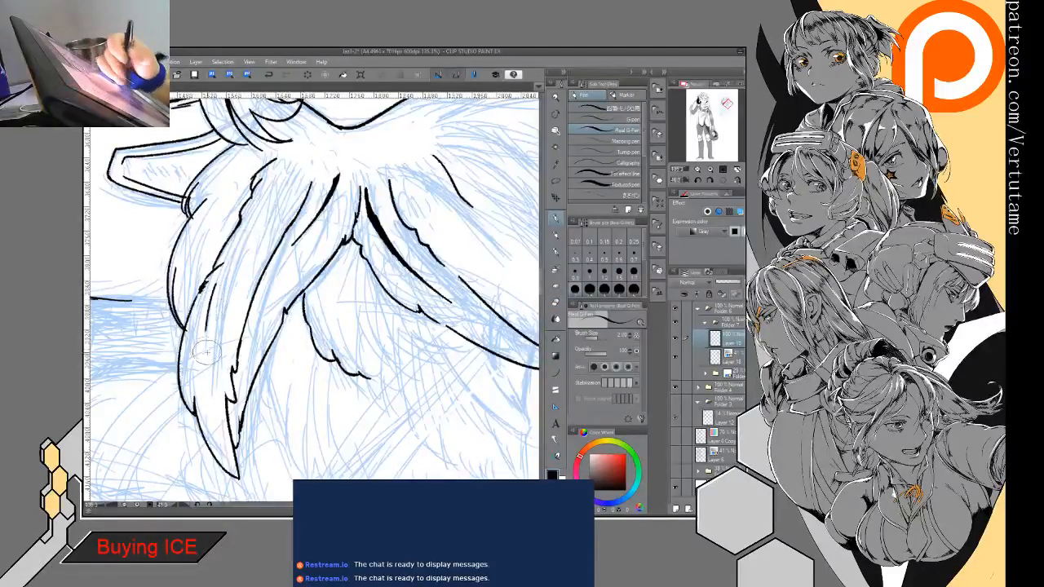
pyautogui.moveTo(216, 281); pyautogui.dragTo(244, 239)
pyautogui.moveTo(290, 161)
pyautogui.mouseDown()
pyautogui.moveTo(205, 285)
pyautogui.moveTo(204, 343)
pyautogui.mouseUp()
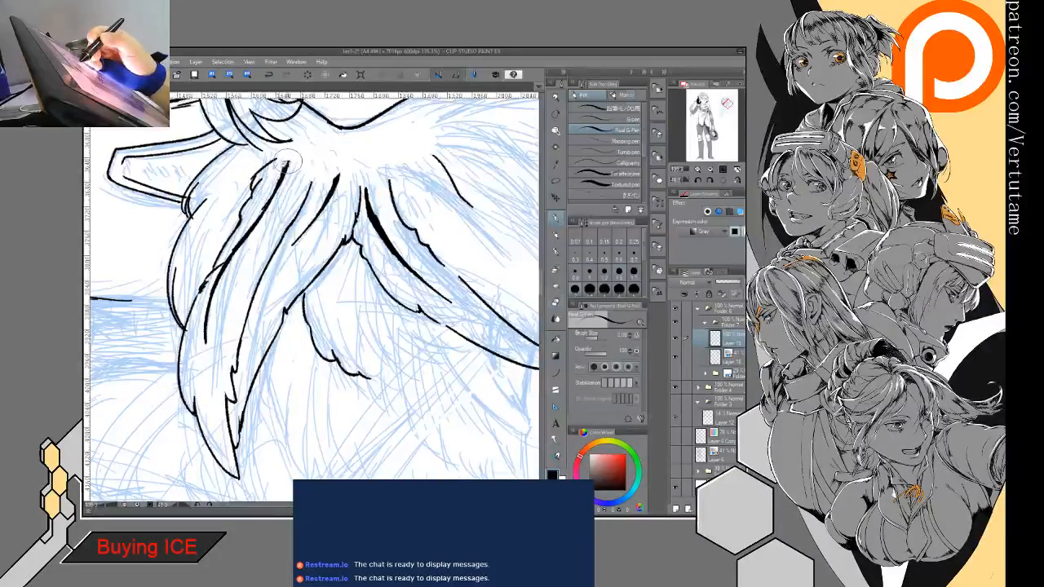
pyautogui.press('e')
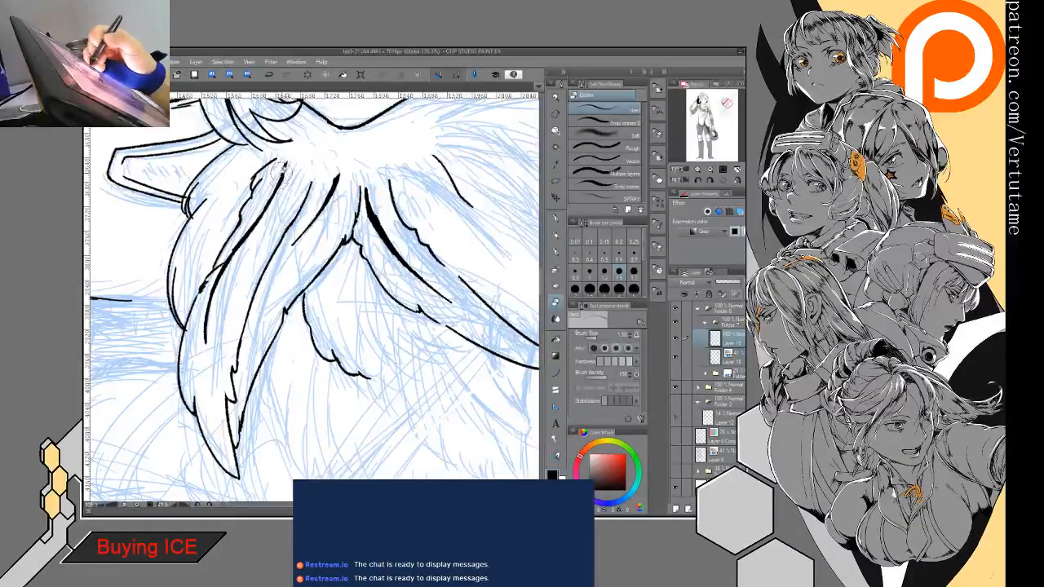
pyautogui.press('p')
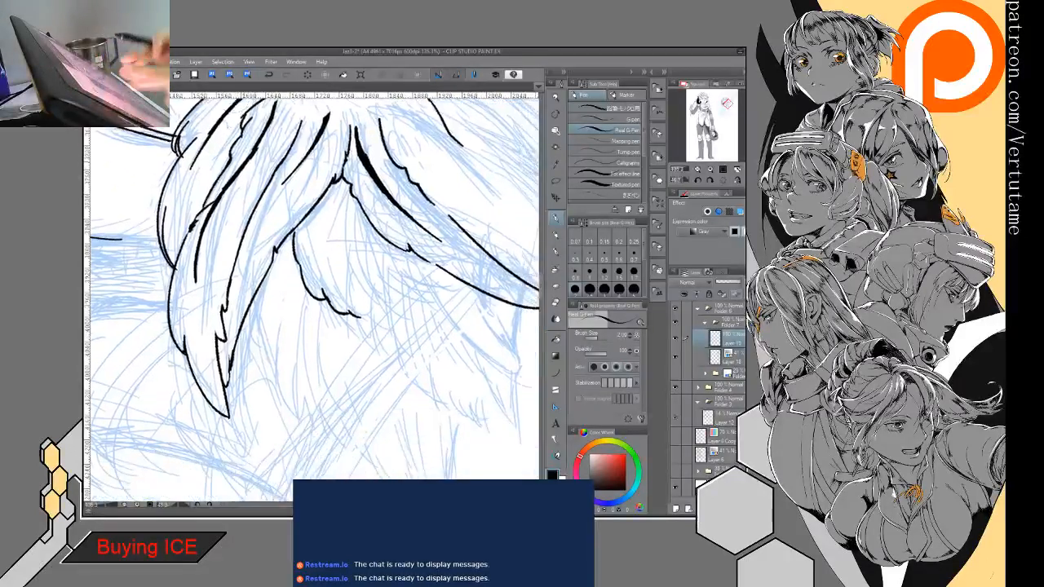
# - Ink the third feather-shaped lock's notched outline down to its pointed tip and touch up the strand lines beside it
pyautogui.scroll(-4, 314, 298)
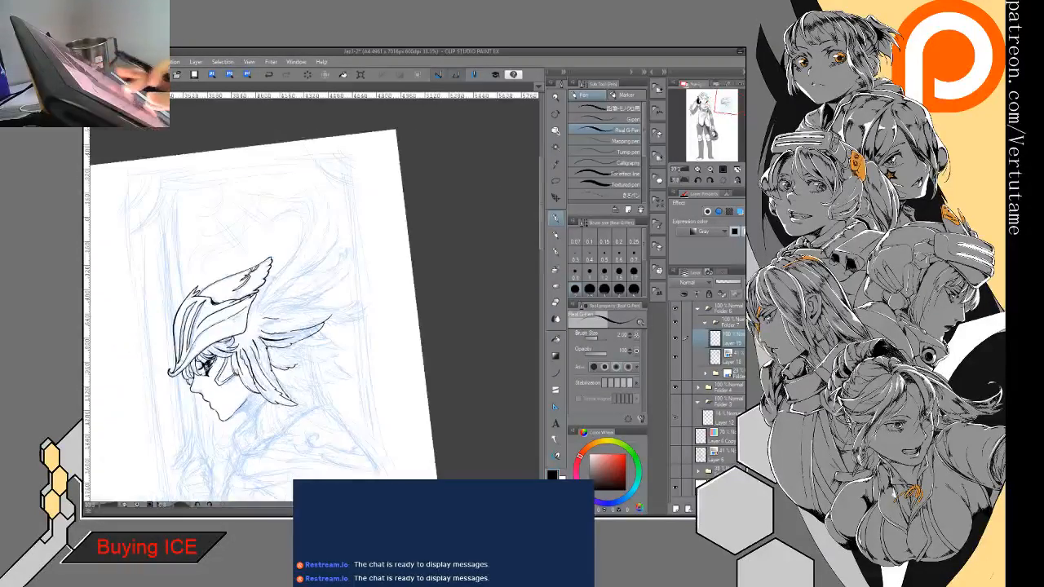
pyautogui.scroll(4, 314, 297)
pyautogui.scroll(1, 314, 297)
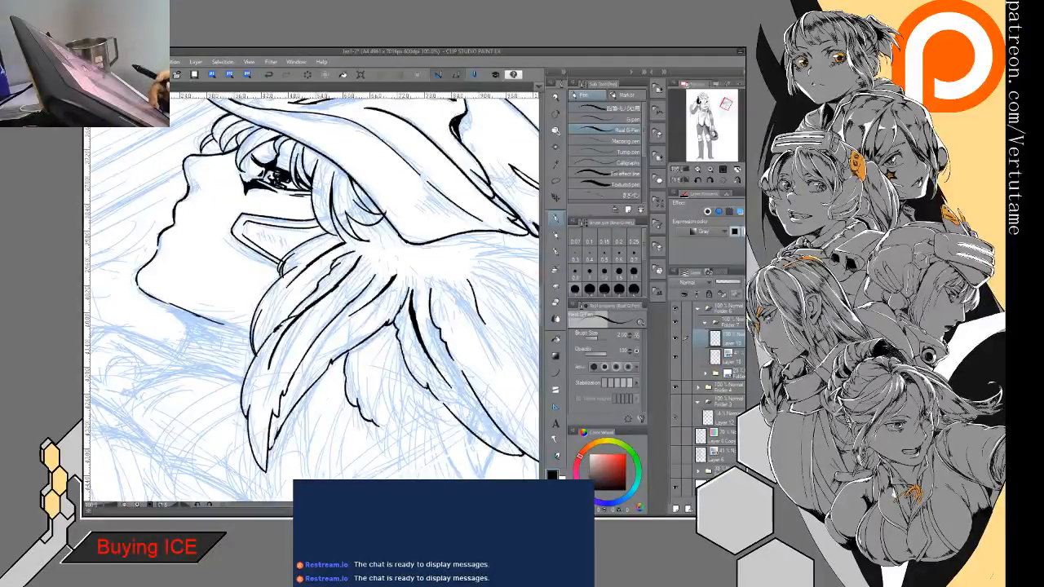
pyautogui.moveTo(407, 326)
pyautogui.mouseDown()
pyautogui.moveTo(366, 292)
pyautogui.moveTo(291, 260)
pyautogui.moveTo(322, 279)
pyautogui.mouseUp()
pyautogui.scroll(-2, 314, 297)
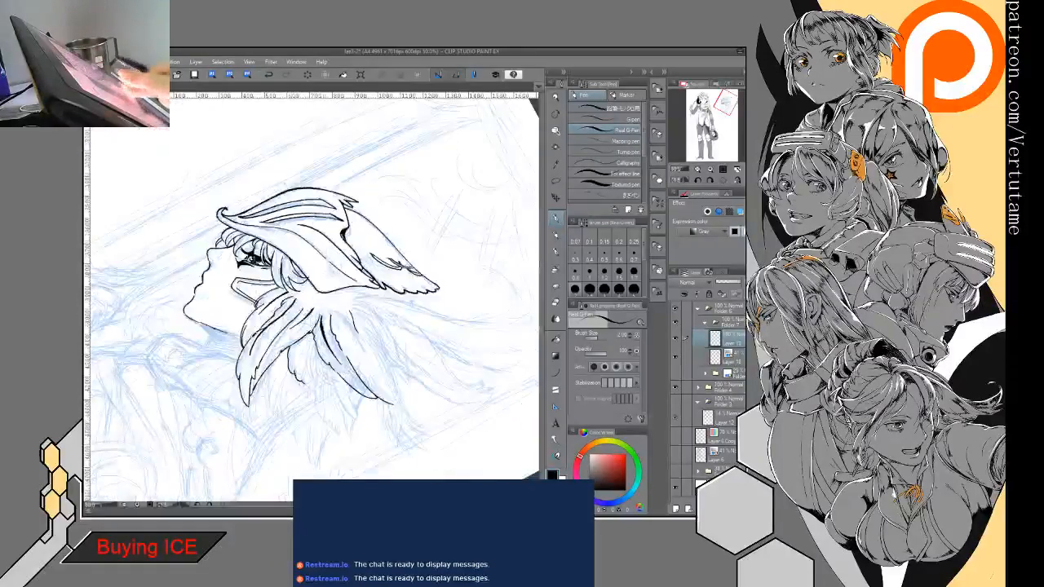
pyautogui.moveTo(424, 326)
pyautogui.mouseDown()
pyautogui.moveTo(374, 200)
pyautogui.moveTo(302, 184)
pyautogui.mouseUp()
pyautogui.scroll(2, 314, 298)
pyautogui.moveTo(326, 314); pyautogui.dragTo(314, 296)
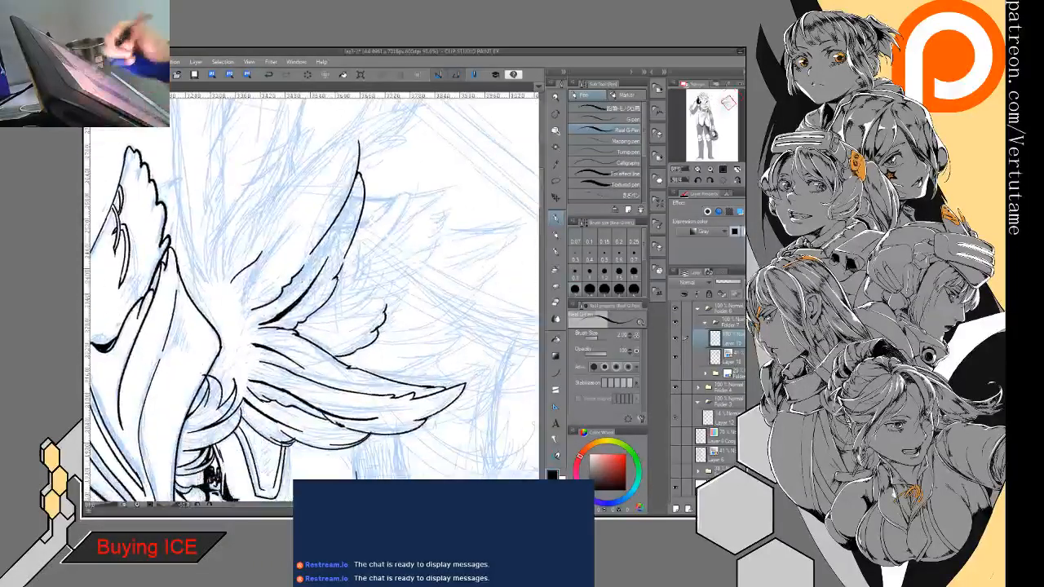
pyautogui.moveTo(222, 259)
pyautogui.mouseDown()
pyautogui.moveTo(220, 282)
pyautogui.moveTo(248, 216)
pyautogui.moveTo(371, 125)
pyautogui.moveTo(356, 149)
pyautogui.moveTo(366, 407)
pyautogui.moveTo(198, 465)
pyautogui.moveTo(277, 456)
pyautogui.mouseUp()
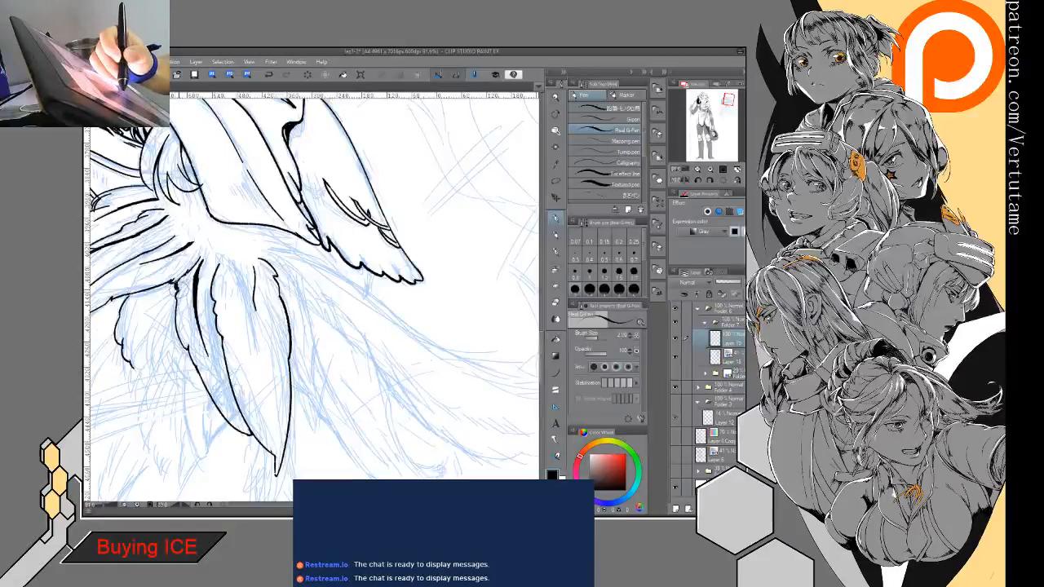
pyautogui.moveTo(174, 298); pyautogui.dragTo(182, 346)
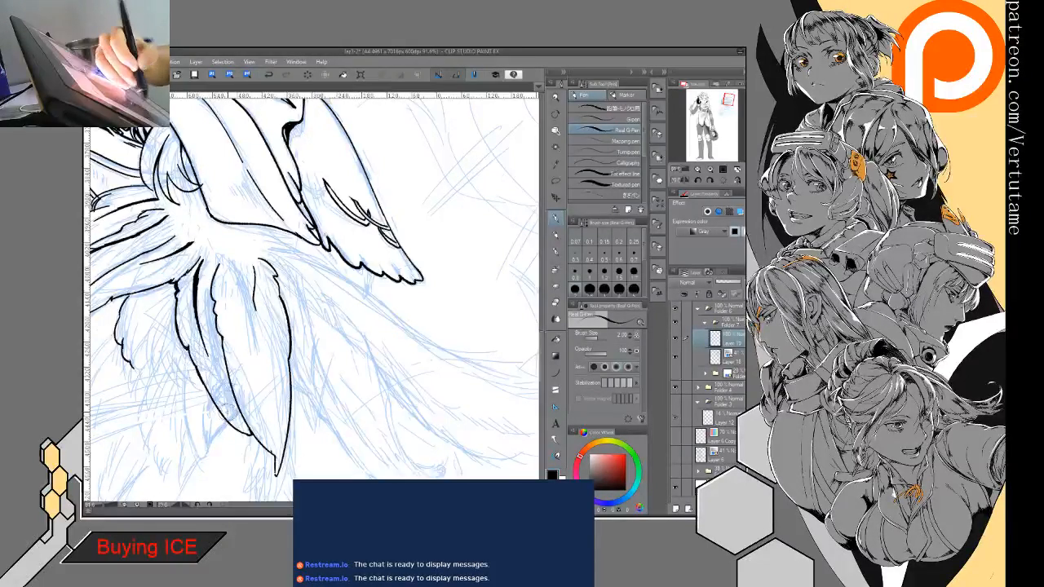
pyautogui.moveTo(215, 270); pyautogui.dragTo(222, 348)
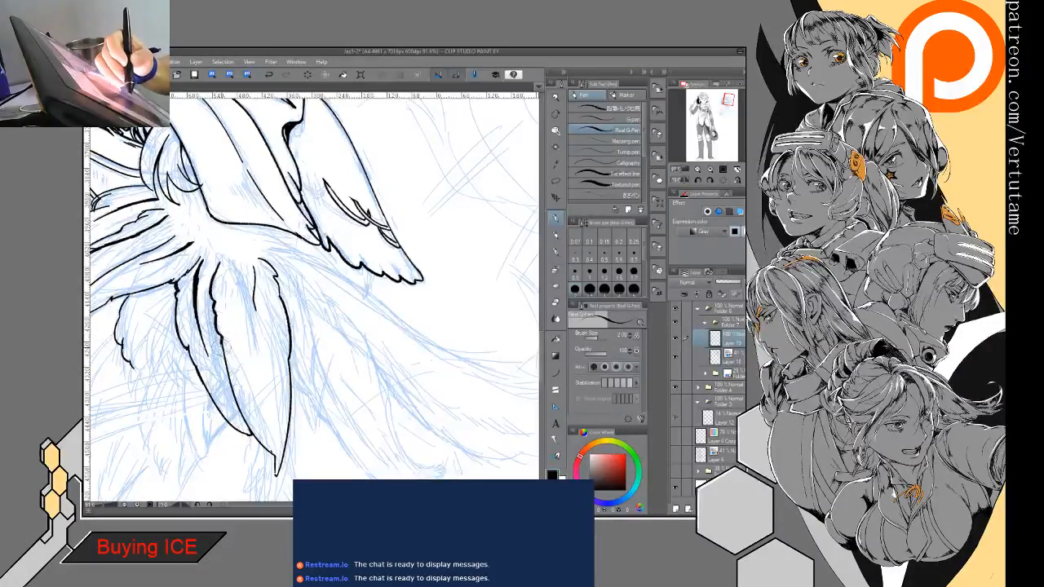
# - Ink a jagged base line across the root of the third lock to where it meets the second
pyautogui.moveTo(247, 409)
pyautogui.mouseDown()
pyautogui.moveTo(311, 380)
pyautogui.moveTo(328, 328)
pyautogui.moveTo(418, 310)
pyautogui.moveTo(417, 250)
pyautogui.moveTo(318, 161)
pyautogui.mouseUp()
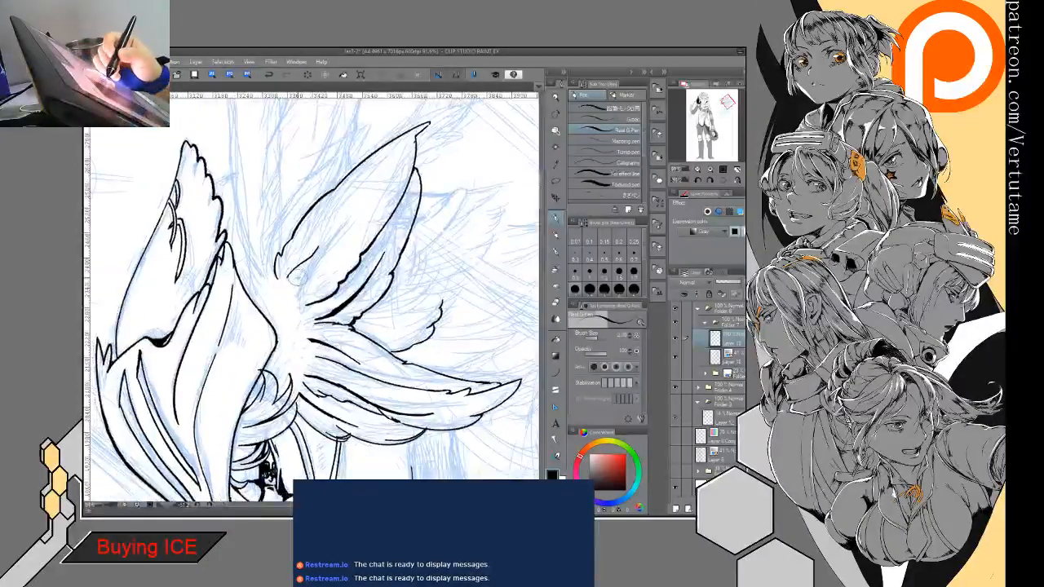
pyautogui.moveTo(296, 277); pyautogui.dragTo(296, 301)
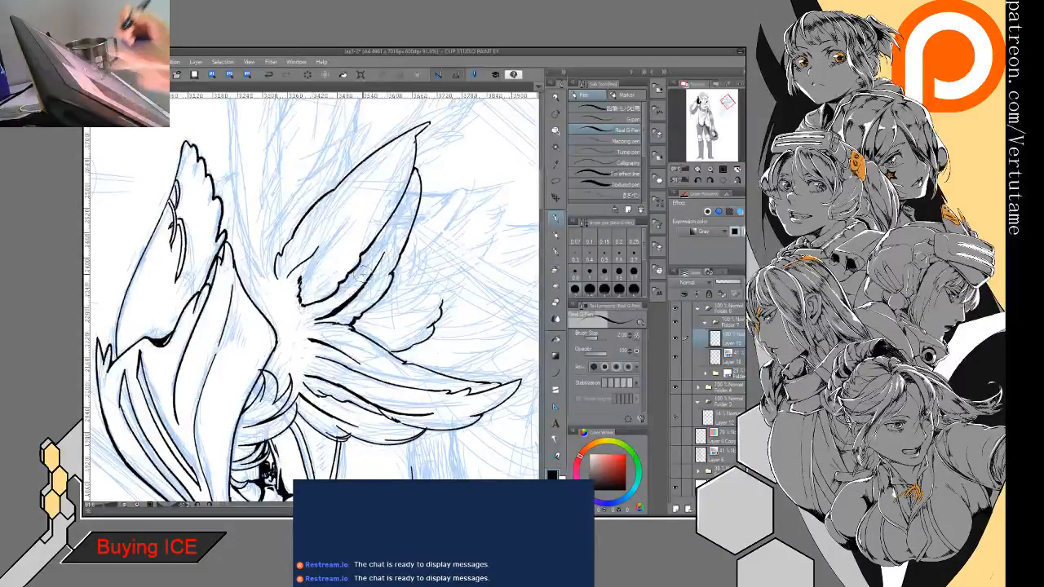
pyautogui.moveTo(328, 195)
pyautogui.mouseDown()
pyautogui.moveTo(414, 285)
pyautogui.moveTo(408, 379)
pyautogui.mouseUp()
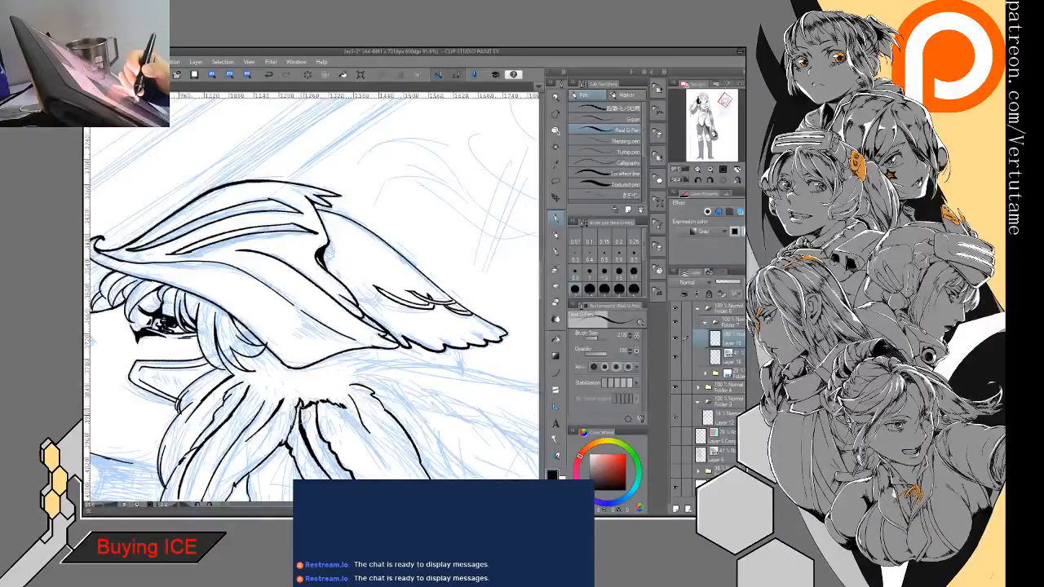
pyautogui.moveTo(302, 419); pyautogui.dragTo(281, 311)
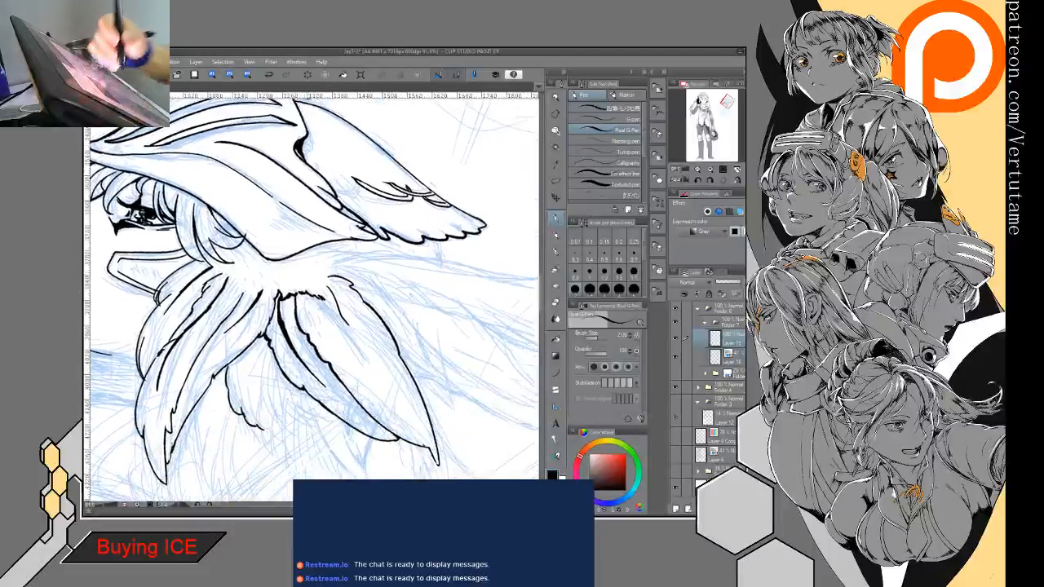
# - Clean up the strand roots and extend the jagged base line across the side lock to the hair under the helmet
pyautogui.press('e')
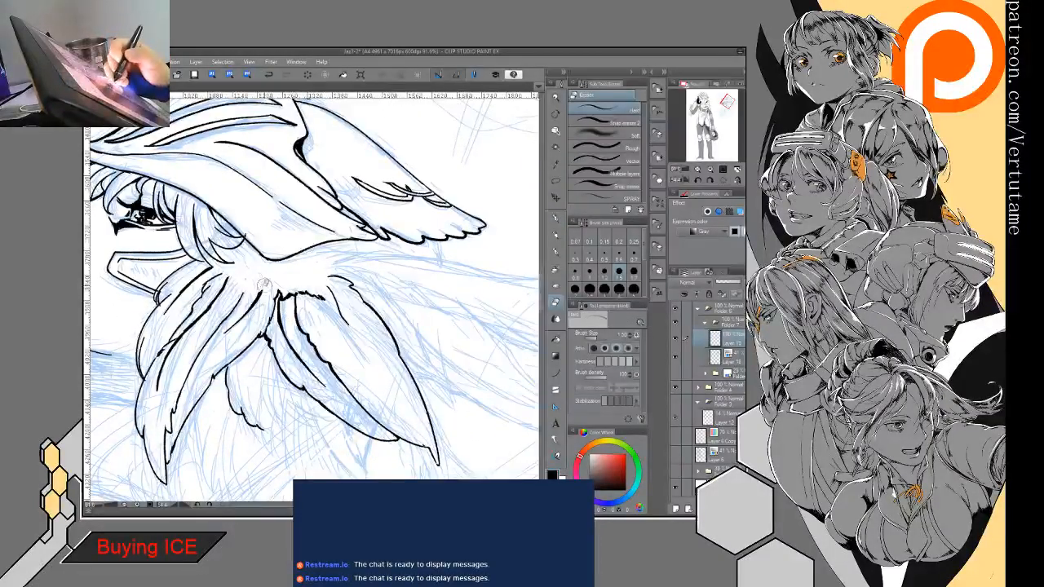
pyautogui.moveTo(251, 313); pyautogui.dragTo(332, 306)
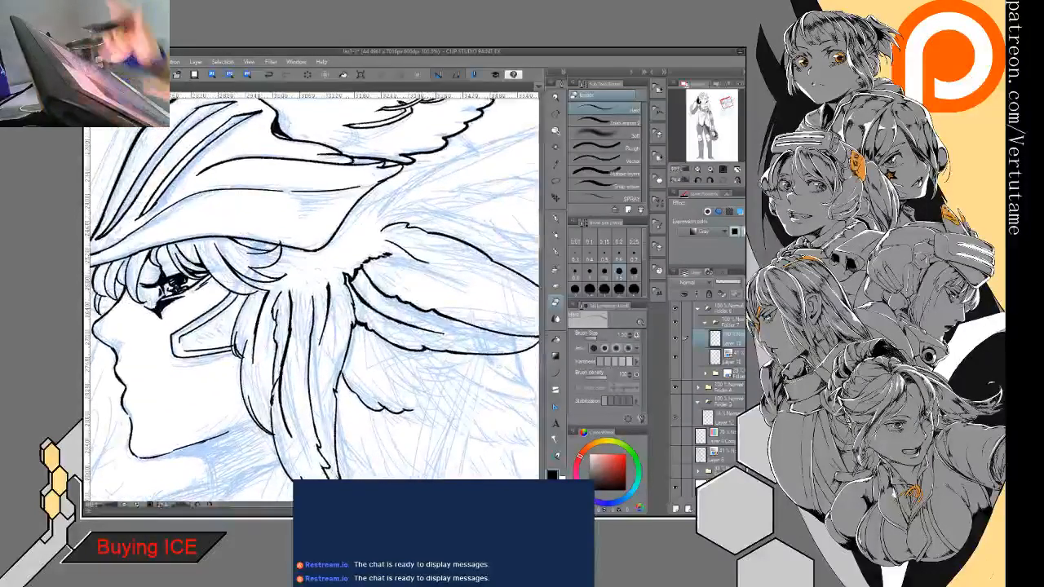
pyautogui.press('p')
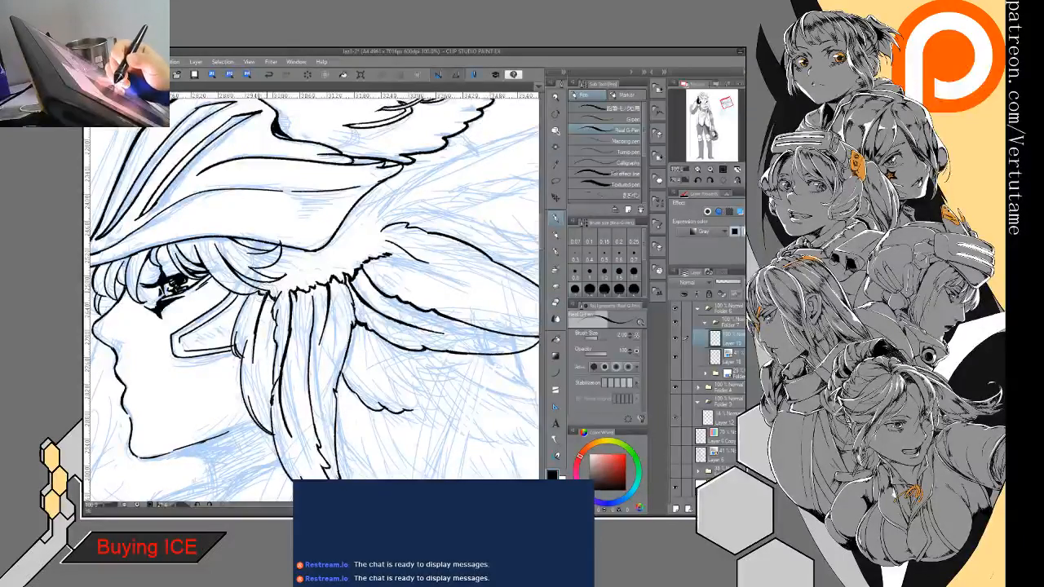
pyautogui.moveTo(285, 277)
pyautogui.mouseDown()
pyautogui.moveTo(285, 397)
pyautogui.moveTo(313, 282)
pyautogui.moveTo(306, 294)
pyautogui.mouseUp()
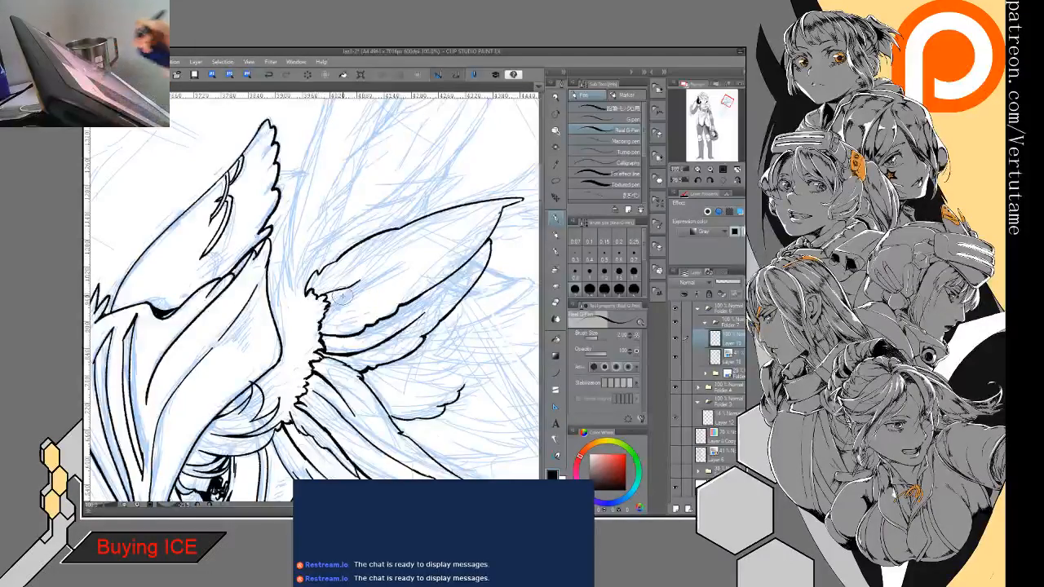
# - Ink short jagged and curved hair tufts between the helmet's rear edge and the root of the uppermost feather-shaped lock
pyautogui.moveTo(330, 300)
pyautogui.mouseDown()
pyautogui.moveTo(319, 361)
pyautogui.moveTo(245, 192)
pyautogui.moveTo(278, 176)
pyautogui.mouseUp()
pyautogui.hotkey('ctrl', '-')
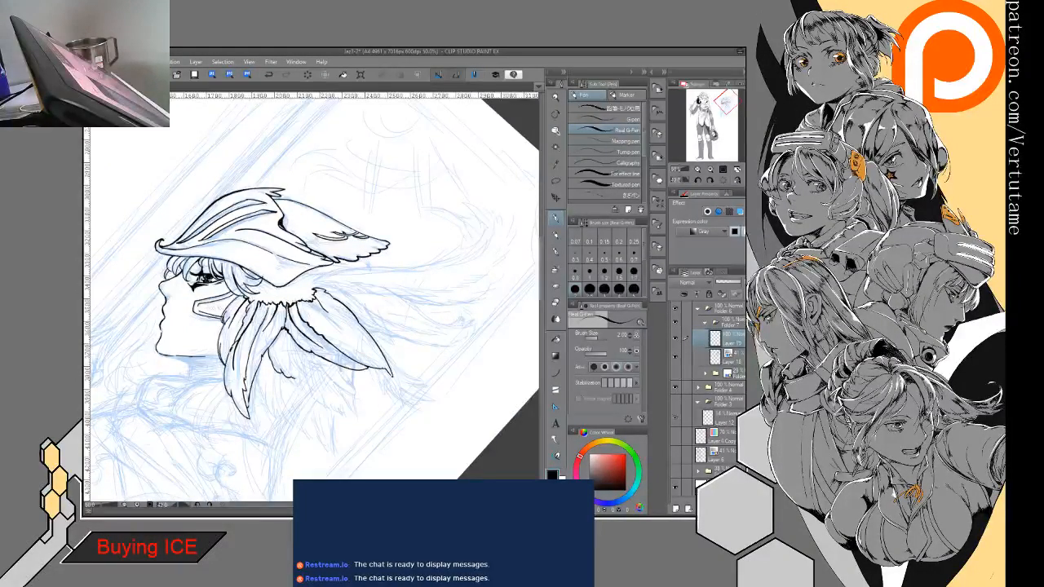
pyautogui.scroll(5, 314, 286)
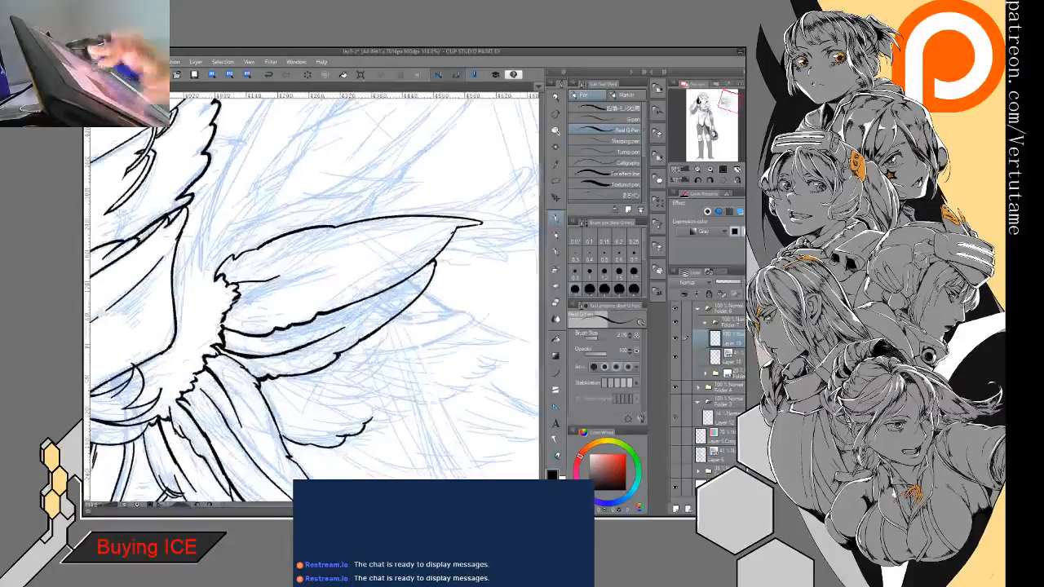
pyautogui.moveTo(195, 233)
pyautogui.mouseDown()
pyautogui.moveTo(198, 254)
pyautogui.moveTo(182, 257)
pyautogui.mouseUp()
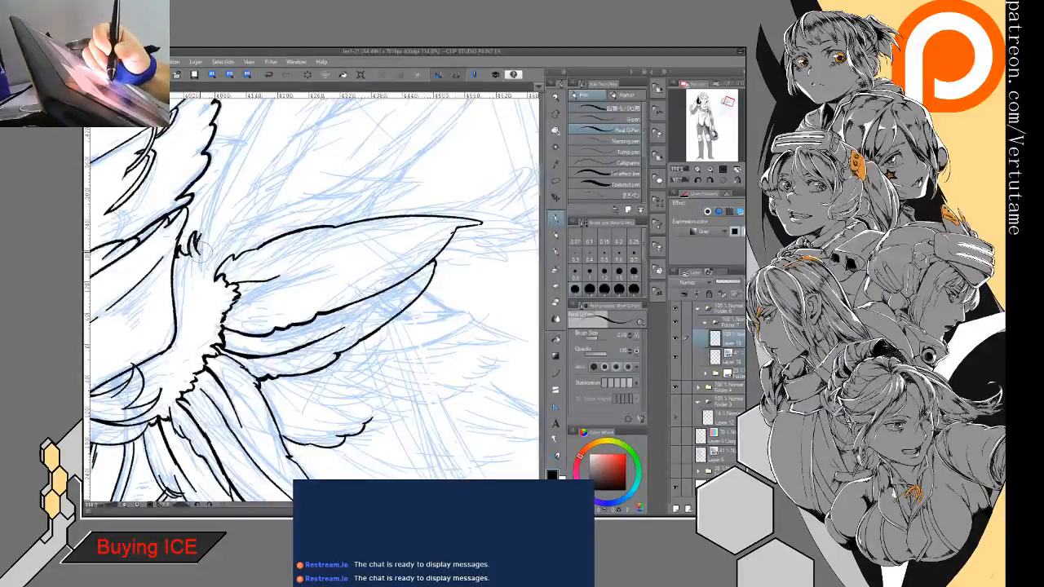
pyautogui.press('e')
pyautogui.press('p')
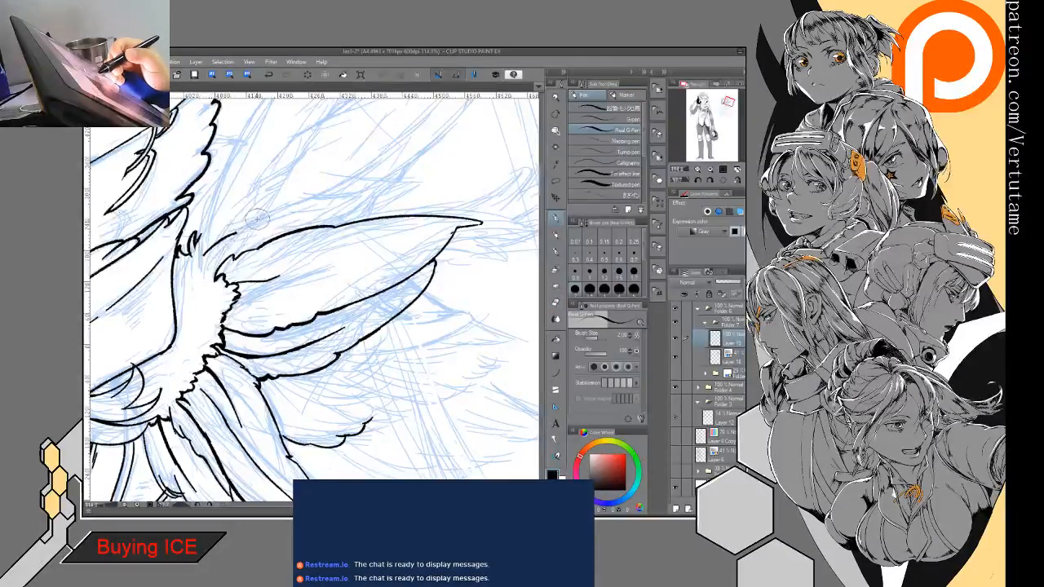
pyautogui.moveTo(234, 219); pyautogui.dragTo(222, 235)
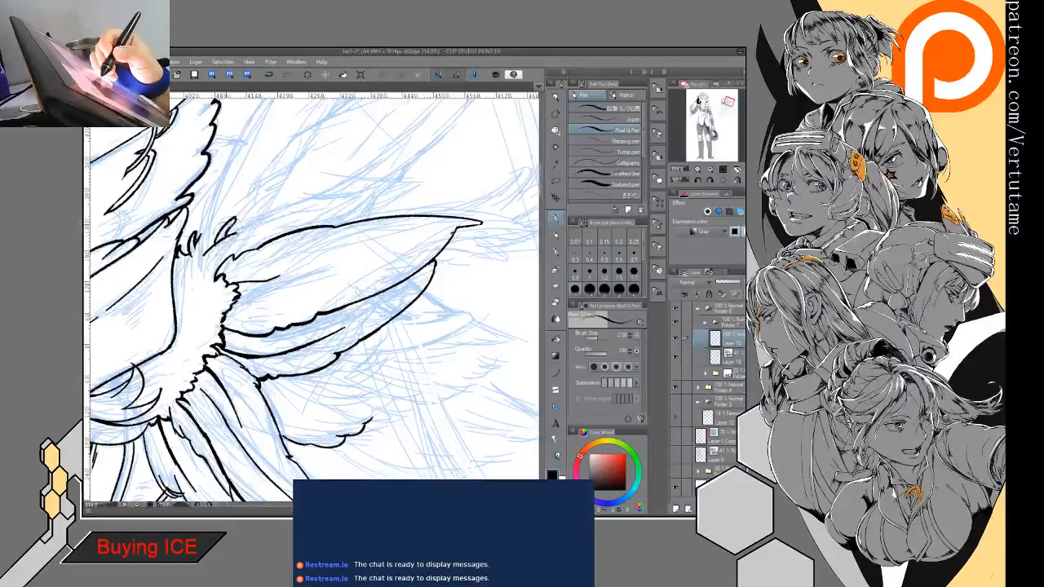
pyautogui.moveTo(236, 235); pyautogui.dragTo(283, 206)
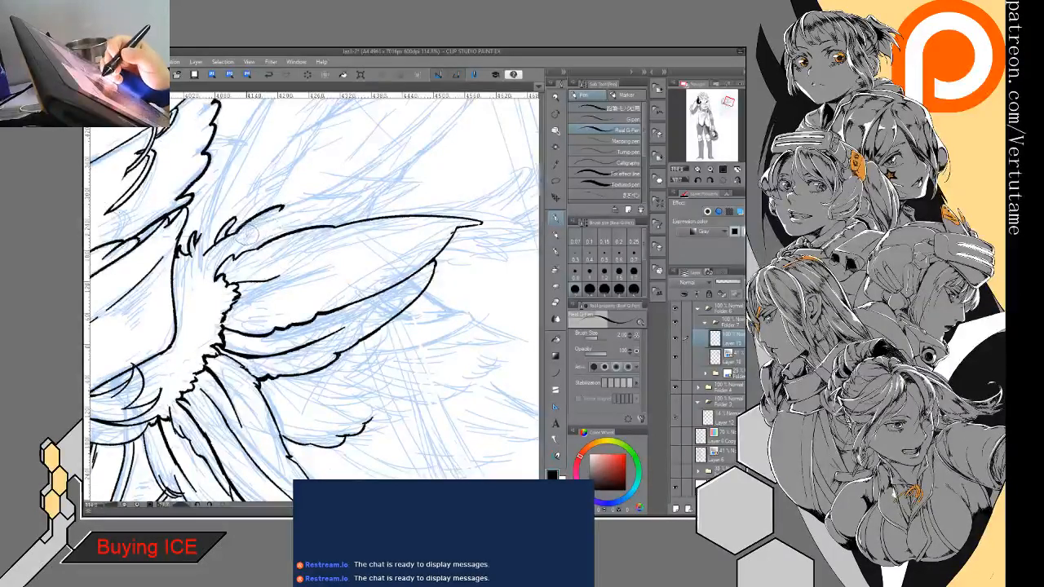
pyautogui.moveTo(248, 235); pyautogui.dragTo(237, 245)
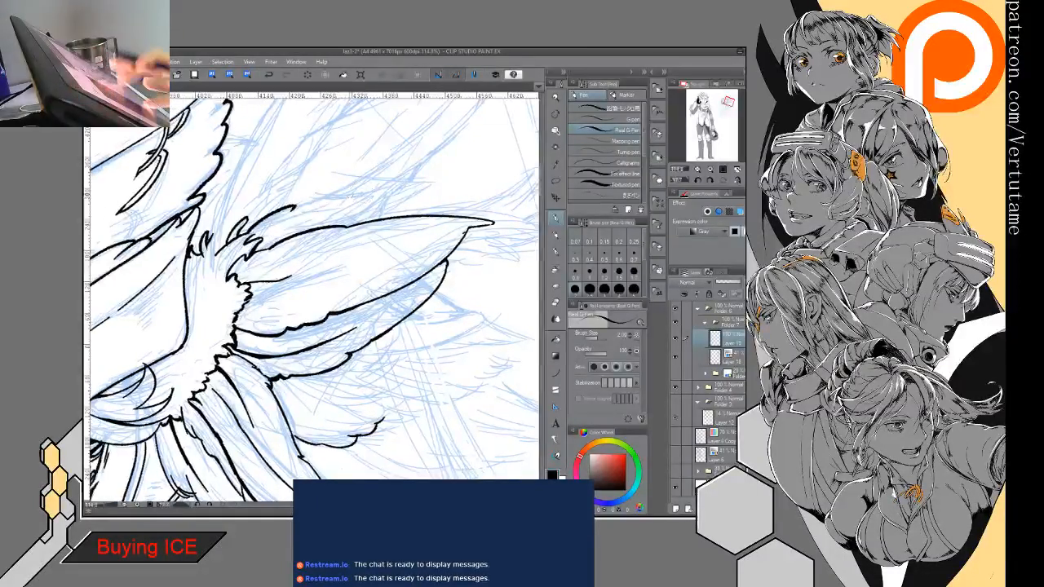
# - Clean up and redraw the short strand lines where the slotted cheek guard meets the side hair
pyautogui.hotkey('ctrl', '-')
pyautogui.press('^')
pyautogui.moveTo(358, 245); pyautogui.dragTo(270, 257)
pyautogui.hotkey('ctrl', '-')
pyautogui.moveTo(391, 245)
pyautogui.mouseDown()
pyautogui.moveTo(346, 210)
pyautogui.moveTo(374, 226)
pyautogui.mouseUp()
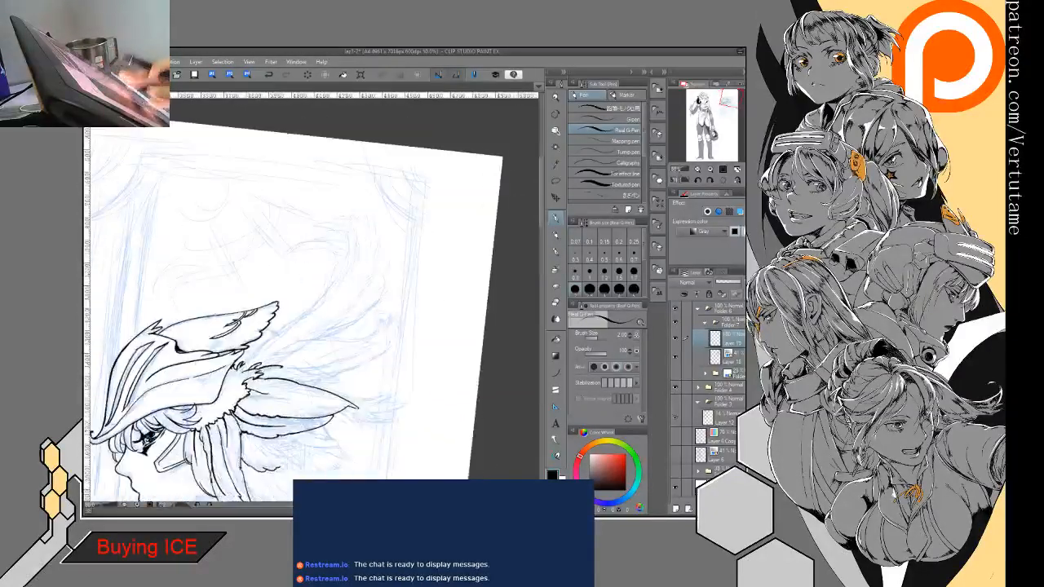
pyautogui.moveTo(302, 301); pyautogui.dragTo(431, 218)
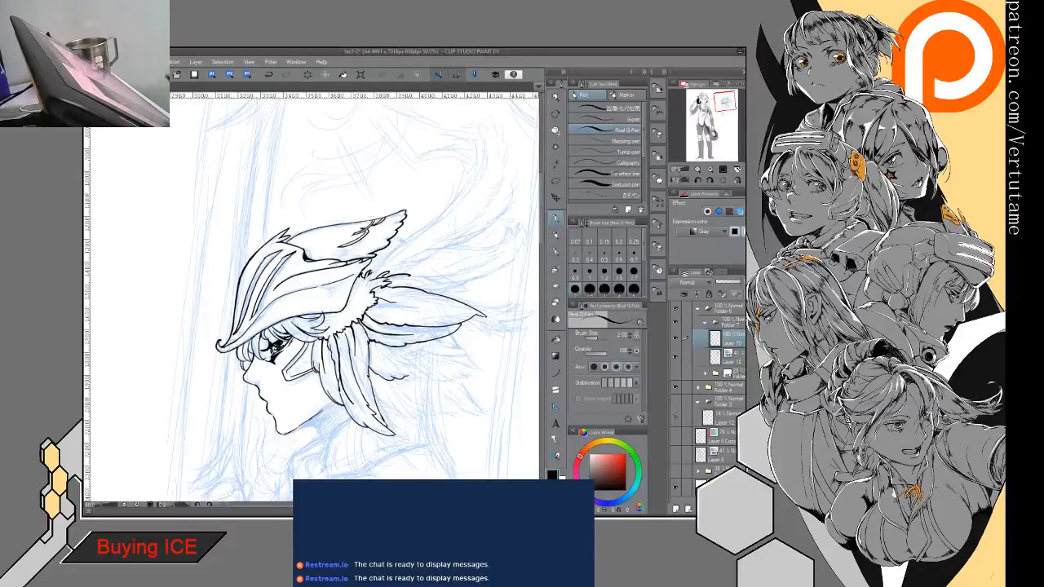
pyautogui.moveTo(260, 351)
pyautogui.mouseDown()
pyautogui.moveTo(282, 285)
pyautogui.moveTo(305, 298)
pyautogui.moveTo(293, 329)
pyautogui.moveTo(349, 340)
pyautogui.moveTo(358, 327)
pyautogui.moveTo(356, 345)
pyautogui.mouseUp()
pyautogui.scroll(5, 302, 317)
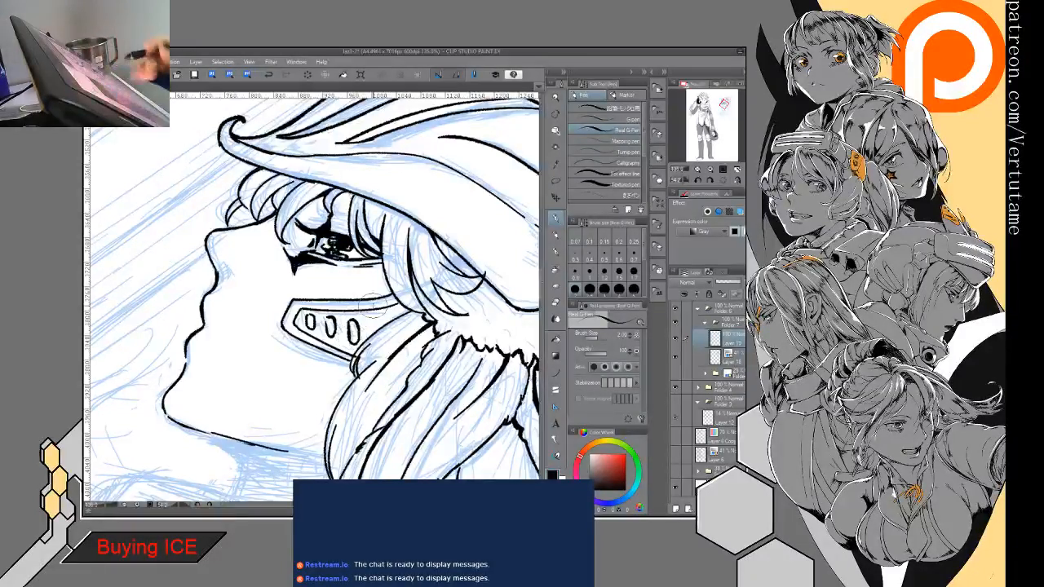
pyautogui.moveTo(372, 303); pyautogui.dragTo(345, 310)
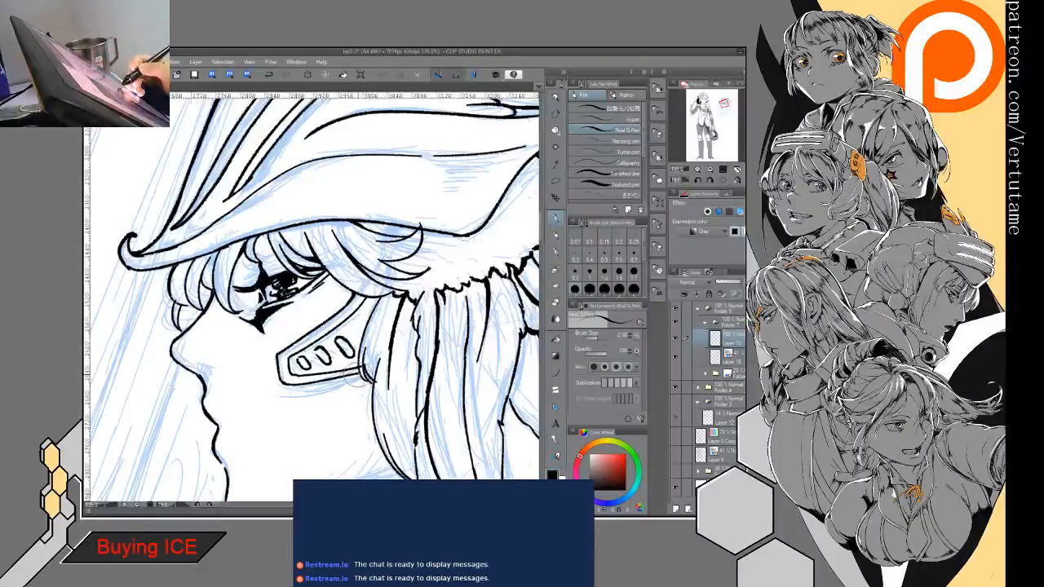
pyautogui.press('e')
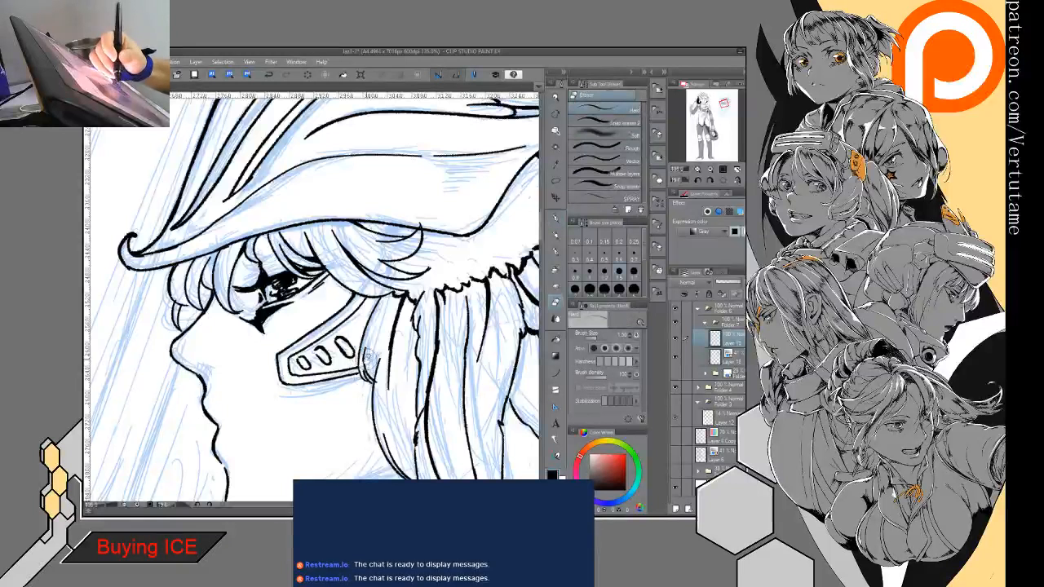
pyautogui.press('p')
pyautogui.press('e')
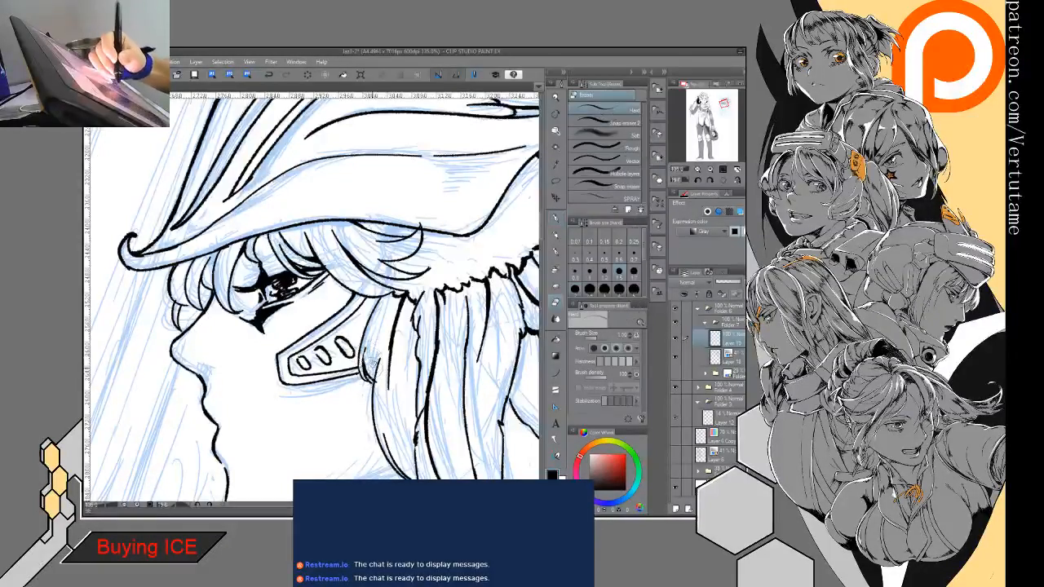
pyautogui.press('p')
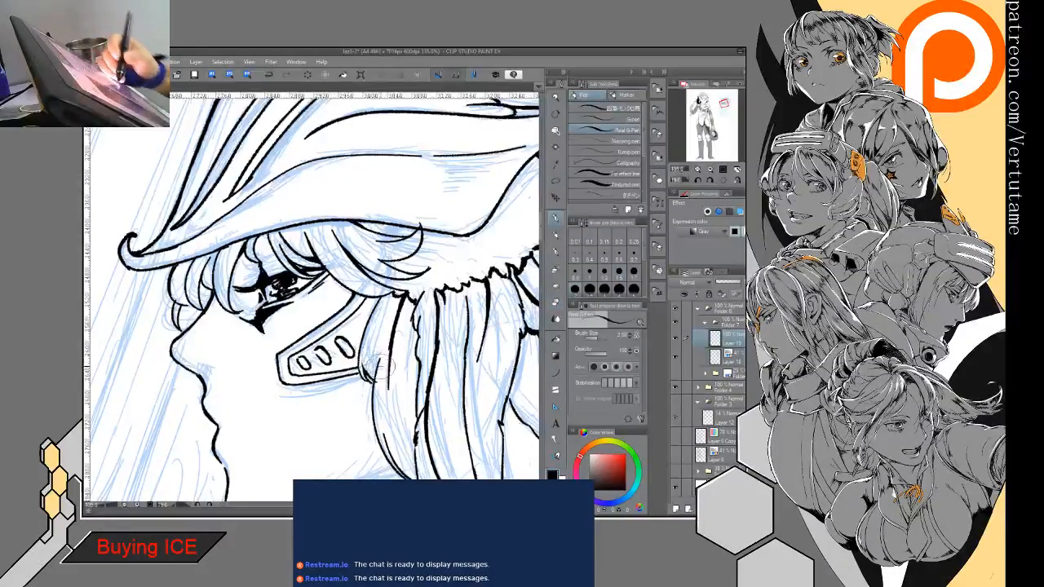
pyautogui.press('e')
pyautogui.press('p')
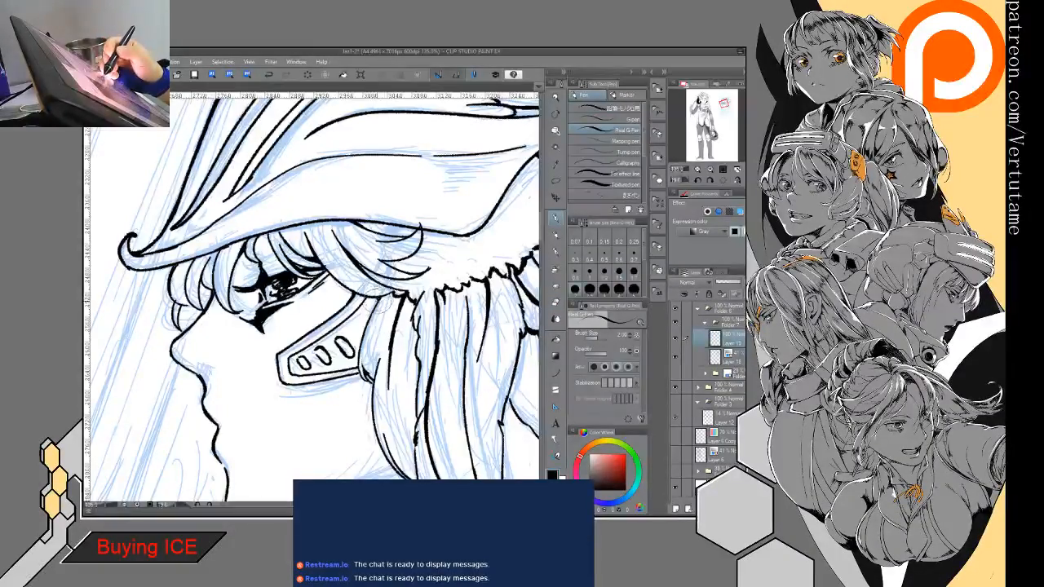
pyautogui.moveTo(369, 311)
pyautogui.mouseDown()
pyautogui.moveTo(386, 334)
pyautogui.moveTo(301, 285)
pyautogui.moveTo(302, 301)
pyautogui.mouseUp()
# - Mirror the canvas view and ink the long curved inner edge of the upswept plume, with a spiky notch, down to the helmet's rear
pyautogui.hotkey('ctrl', '-')
pyautogui.press('-')
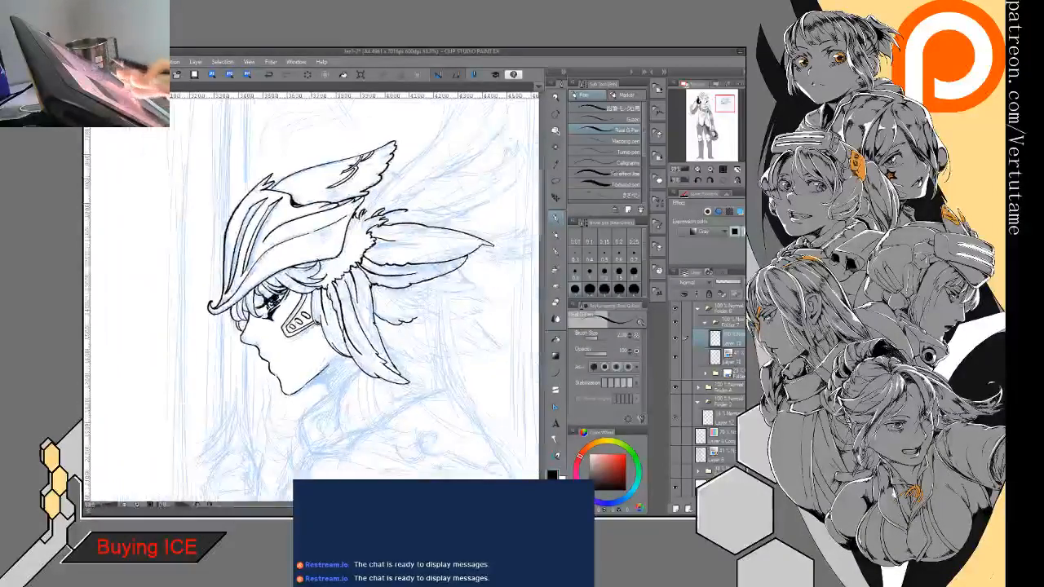
pyautogui.moveTo(375, 269)
pyautogui.mouseDown()
pyautogui.moveTo(381, 310)
pyautogui.moveTo(306, 305)
pyautogui.mouseUp()
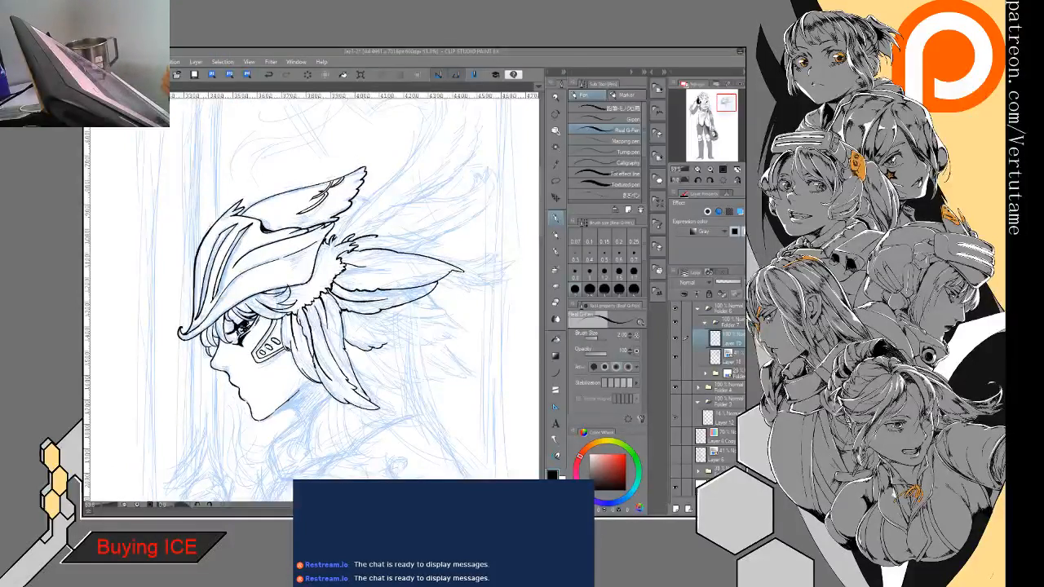
pyautogui.press('h')
pyautogui.moveTo(326, 244); pyautogui.dragTo(328, 348)
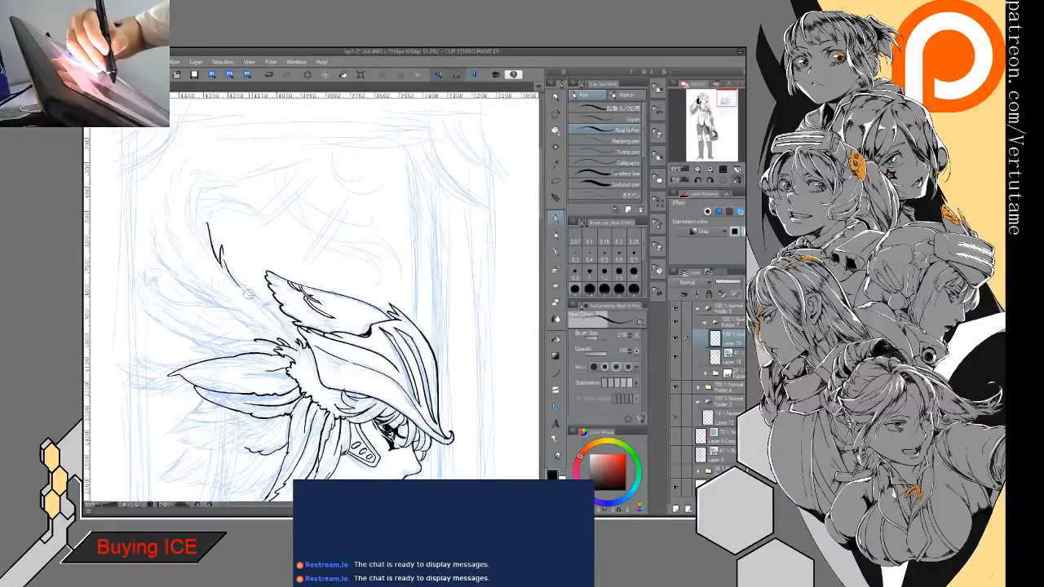
pyautogui.scroll(2, 242, 237)
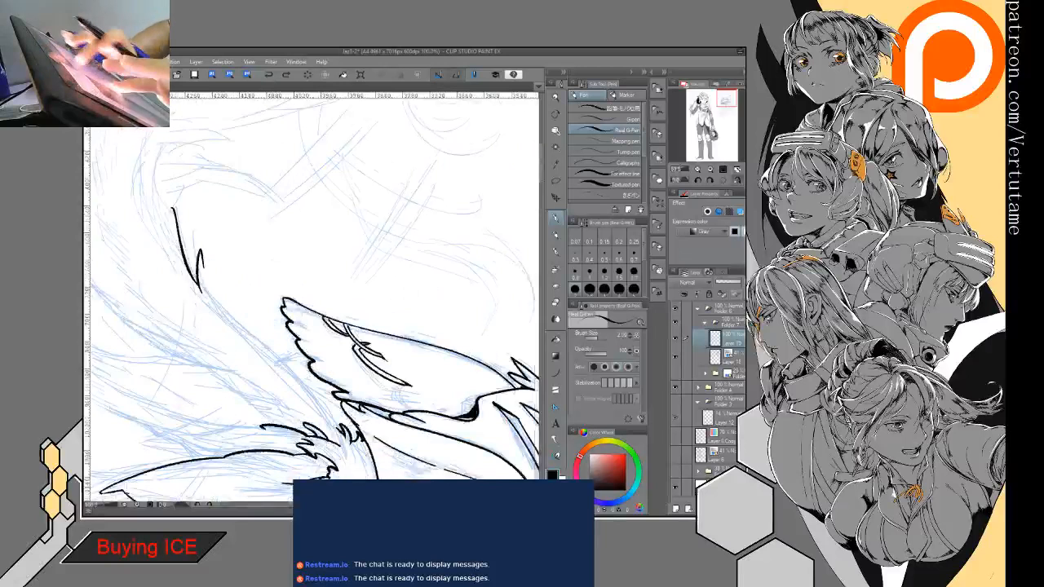
pyautogui.moveTo(206, 196)
pyautogui.mouseDown()
pyautogui.moveTo(211, 238)
pyautogui.moveTo(339, 349)
pyautogui.mouseUp()
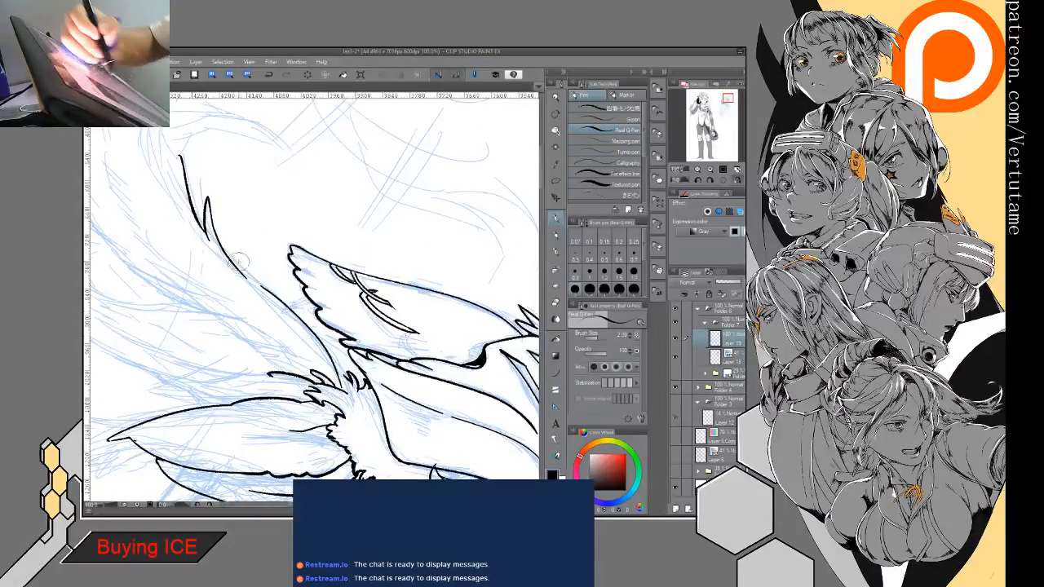
# - Clean up the joins along the plume's inner edge and add a short hooked barb at its upper end
pyautogui.press('e')
pyautogui.moveTo(244, 275); pyautogui.dragTo(392, 392)
pyautogui.press('p')
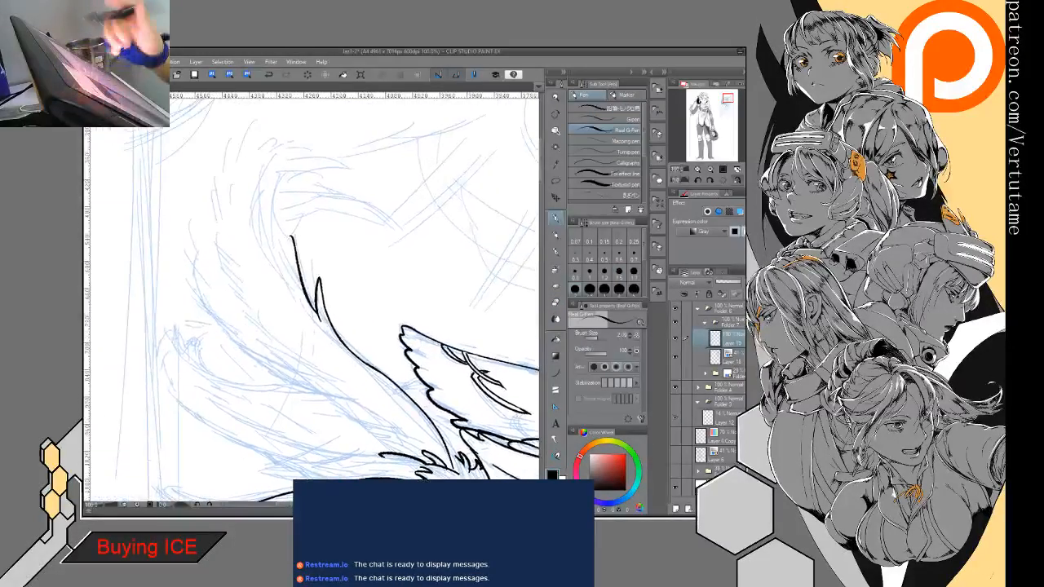
pyautogui.press('e')
pyautogui.press('p')
pyautogui.moveTo(294, 223); pyautogui.dragTo(292, 236)
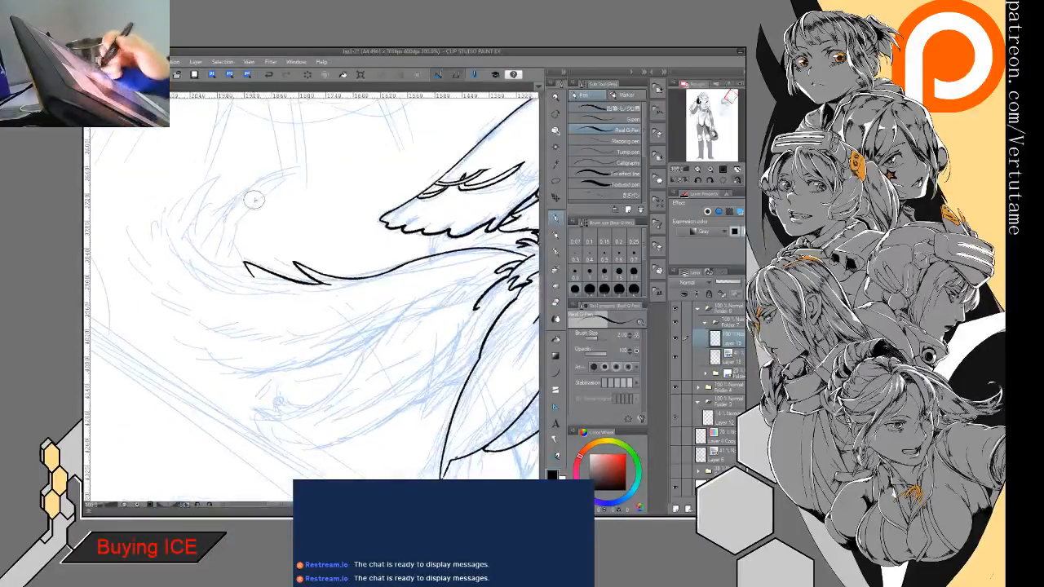
# - Ink the plume's curled end with a rounded inner curve and a tapered, pointed feather tip above it
pyautogui.moveTo(231, 224); pyautogui.dragTo(231, 272)
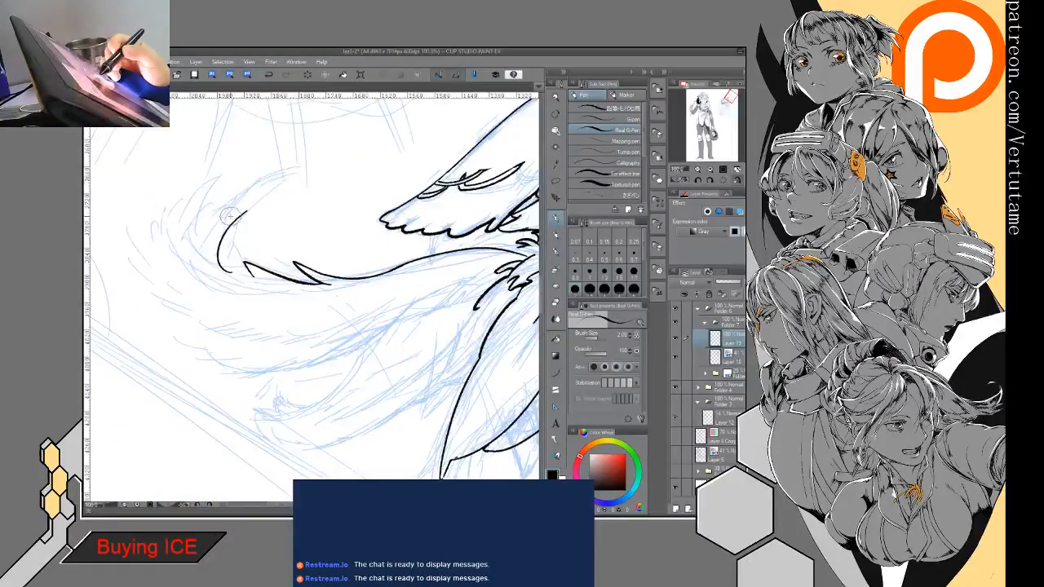
pyautogui.moveTo(232, 221)
pyautogui.mouseDown()
pyautogui.moveTo(265, 188)
pyautogui.moveTo(323, 172)
pyautogui.mouseUp()
pyautogui.click(272, 75)
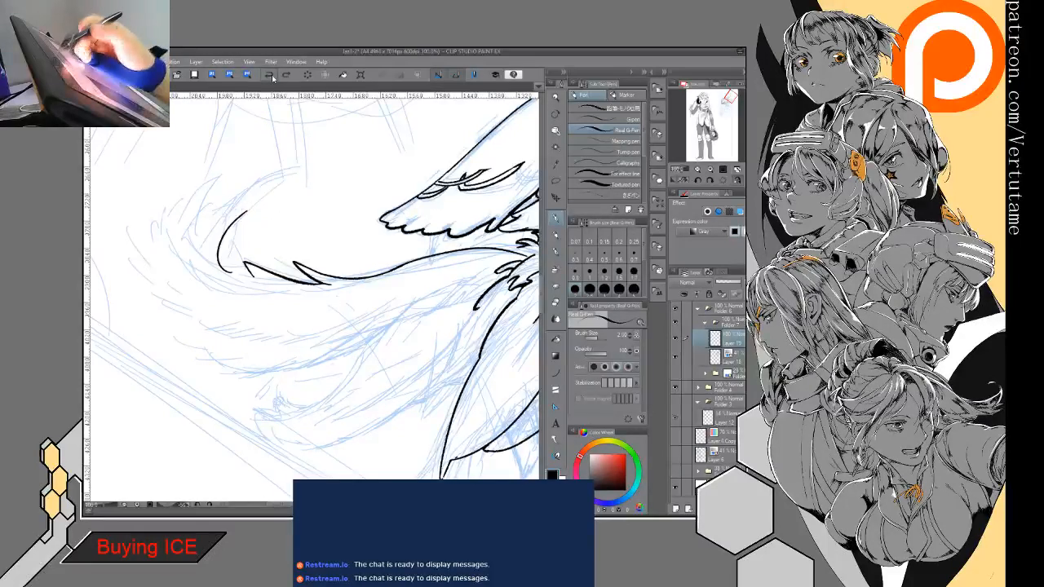
pyautogui.moveTo(249, 186); pyautogui.dragTo(223, 277)
pyautogui.moveTo(252, 186); pyautogui.dragTo(238, 269)
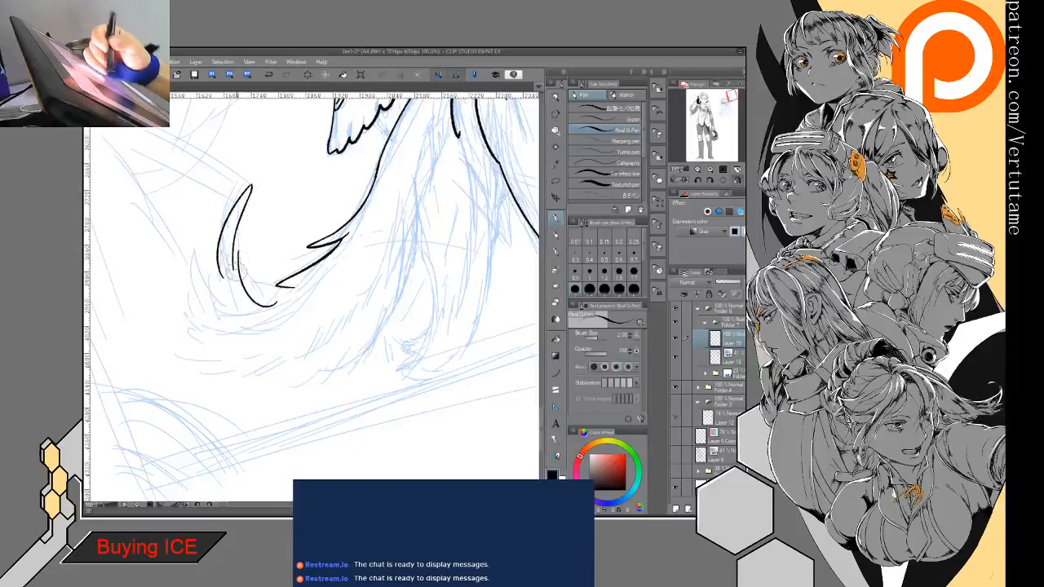
# - Refine the small notch where the pointed feather tip joins the plume's inner curve, erasing and redrawing the overlapping lines
pyautogui.press('e')
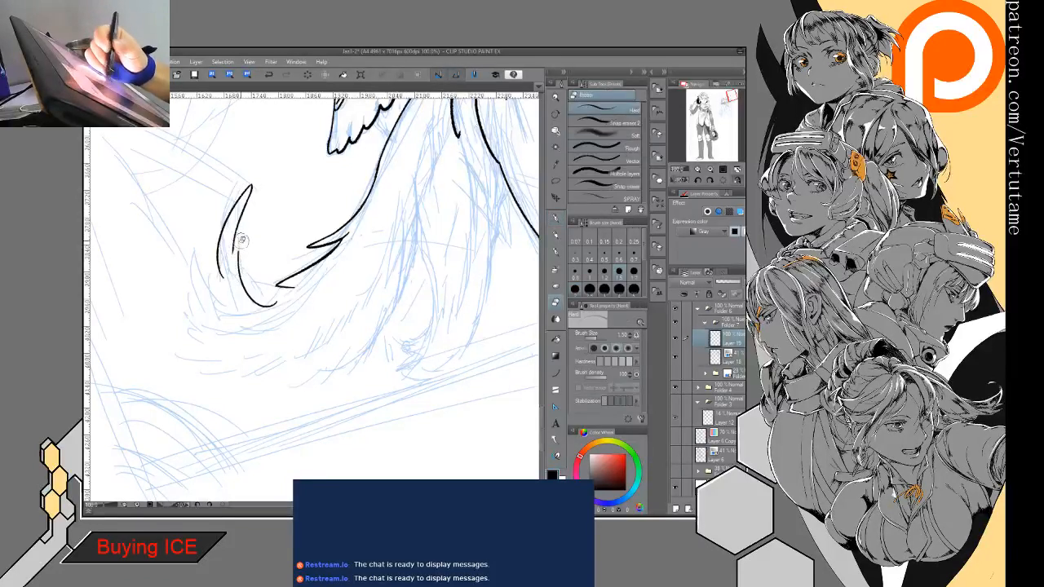
pyautogui.press('p')
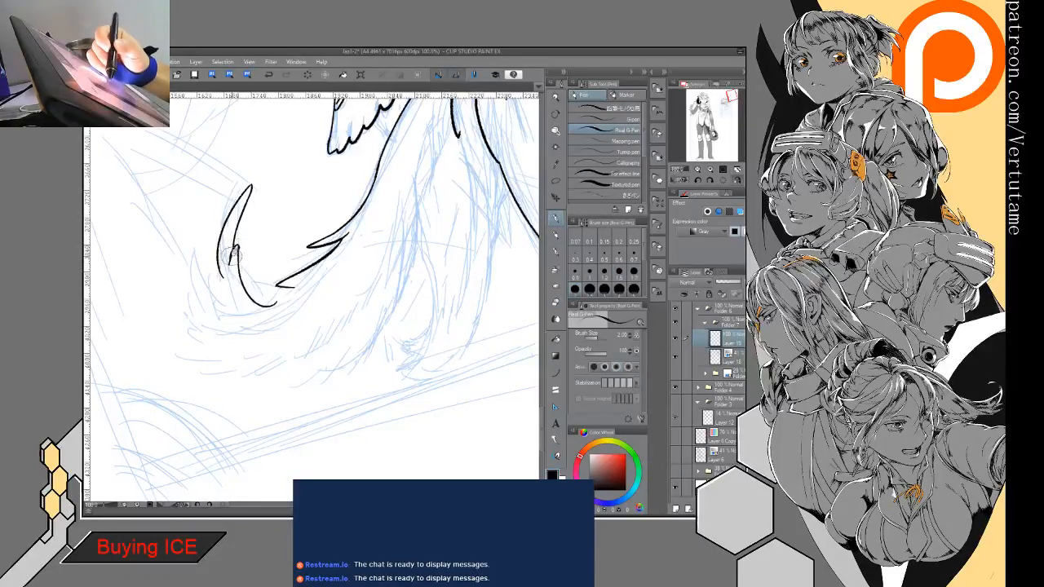
pyautogui.press('e')
pyautogui.press('p')
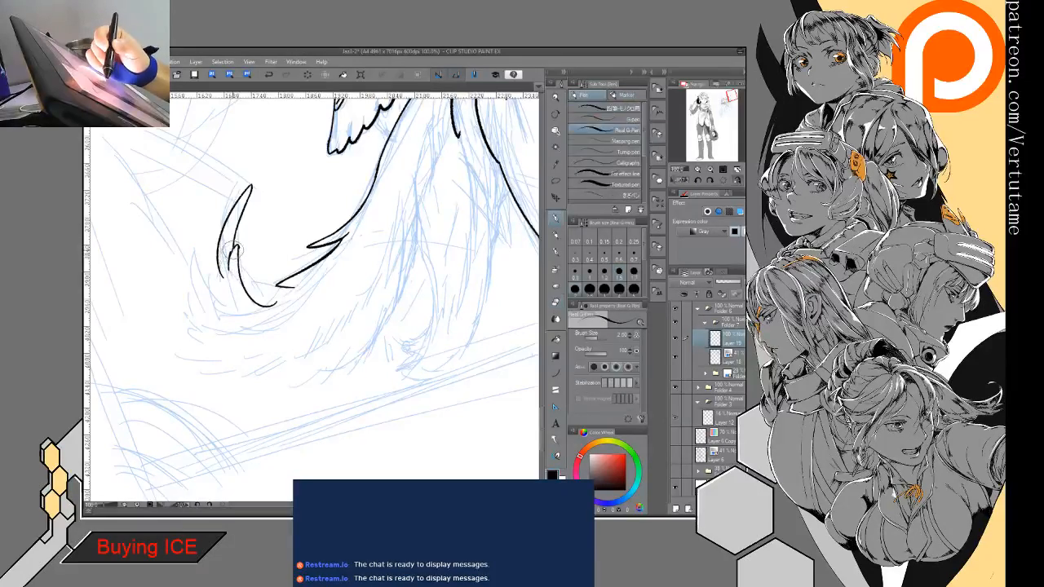
pyautogui.press('e')
pyautogui.press('p')
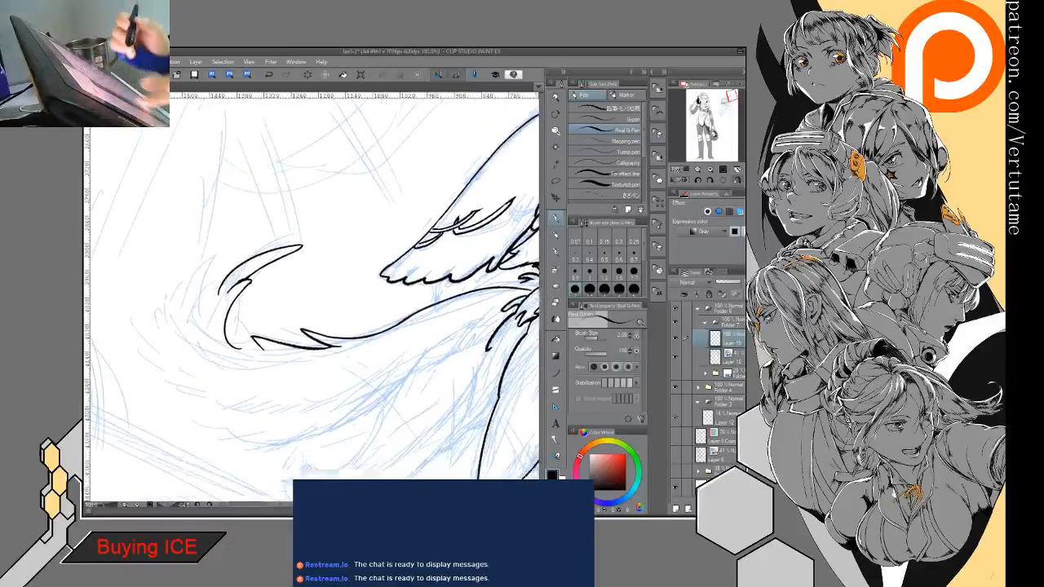
# - Ink a row of spiky curved tufts around the outer crest of the plume's curled end
pyautogui.moveTo(190, 245)
pyautogui.mouseDown()
pyautogui.moveTo(214, 227)
pyautogui.moveTo(194, 270)
pyautogui.moveTo(192, 239)
pyautogui.moveTo(209, 224)
pyautogui.moveTo(193, 265)
pyautogui.moveTo(214, 253)
pyautogui.moveTo(190, 272)
pyautogui.mouseUp()
pyautogui.click(273, 80)
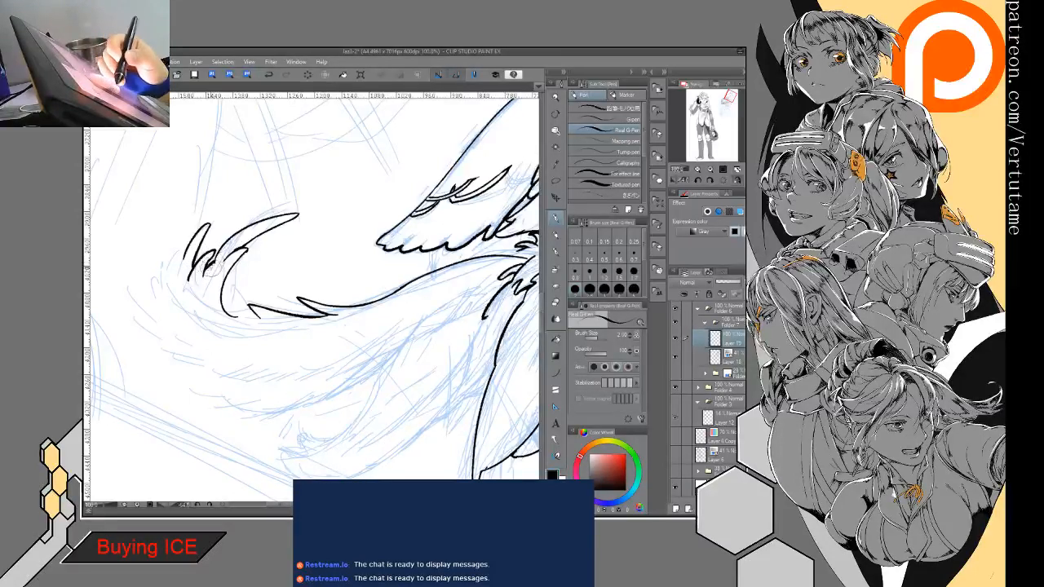
pyautogui.moveTo(215, 266)
pyautogui.mouseDown()
pyautogui.moveTo(255, 323)
pyautogui.moveTo(278, 208)
pyautogui.moveTo(240, 256)
pyautogui.mouseUp()
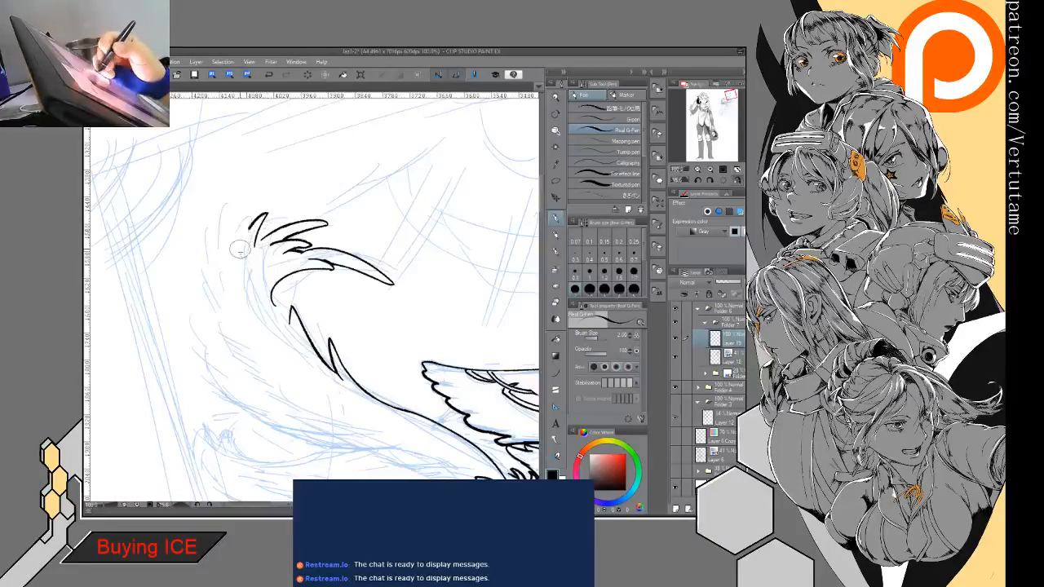
pyautogui.moveTo(235, 218); pyautogui.dragTo(223, 249)
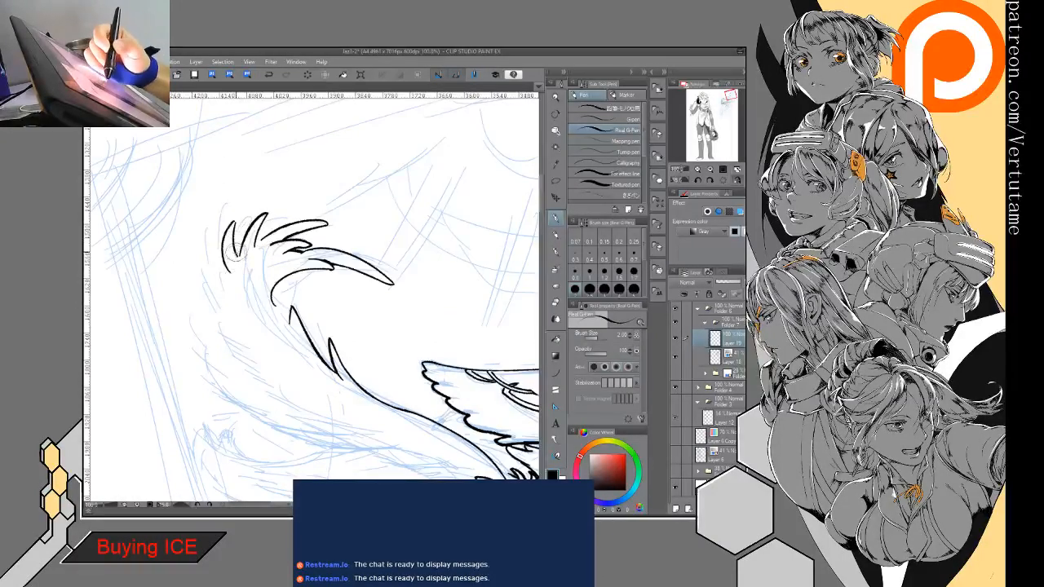
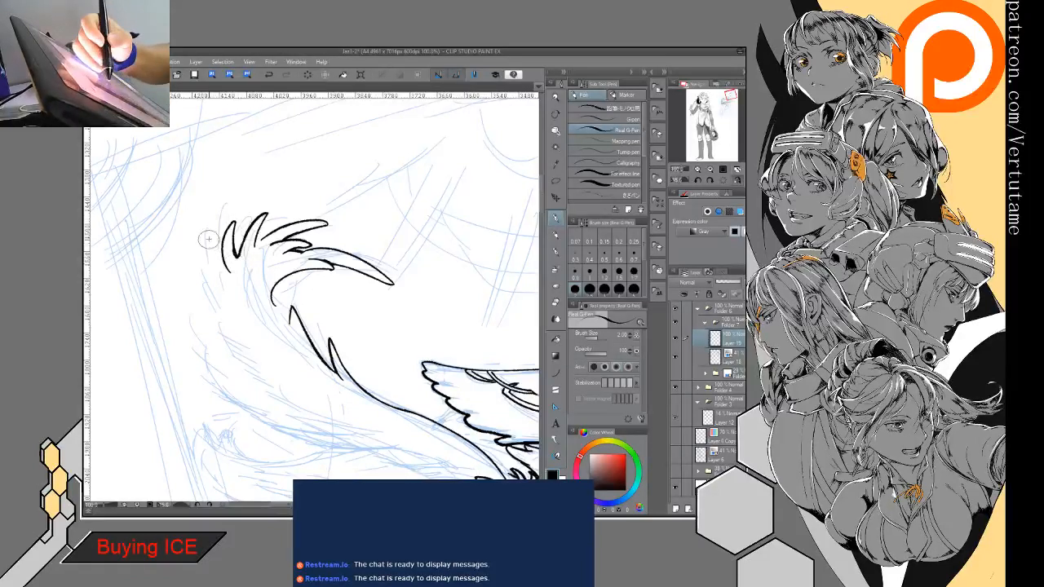
# - Ink a narrow pointed tuft at the outer end of the plume's crest and join its base to the neighbouring tuft
pyautogui.moveTo(207, 229); pyautogui.dragTo(217, 288)
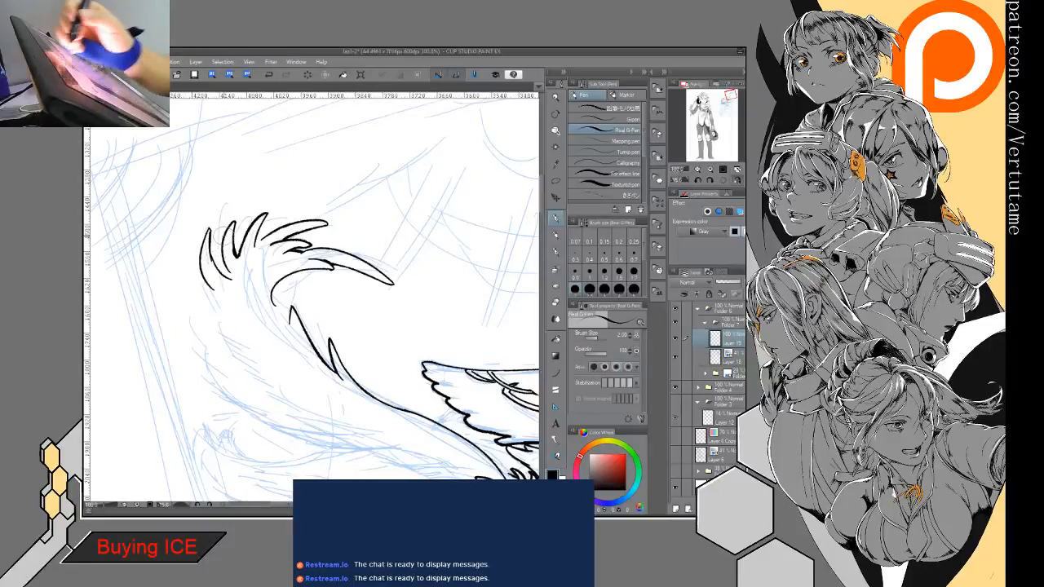
pyautogui.click(270, 74)
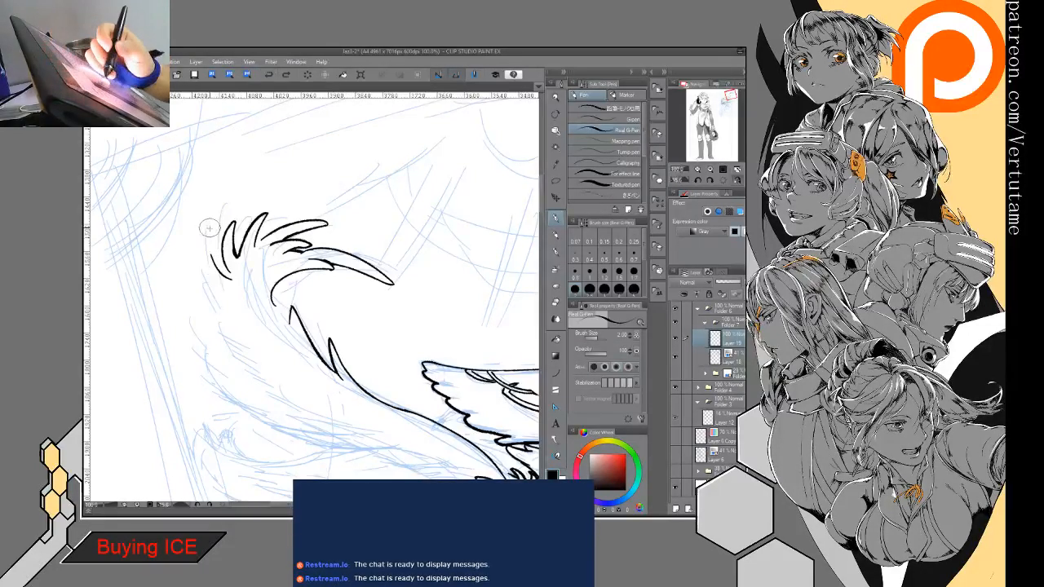
pyautogui.moveTo(209, 229); pyautogui.dragTo(215, 280)
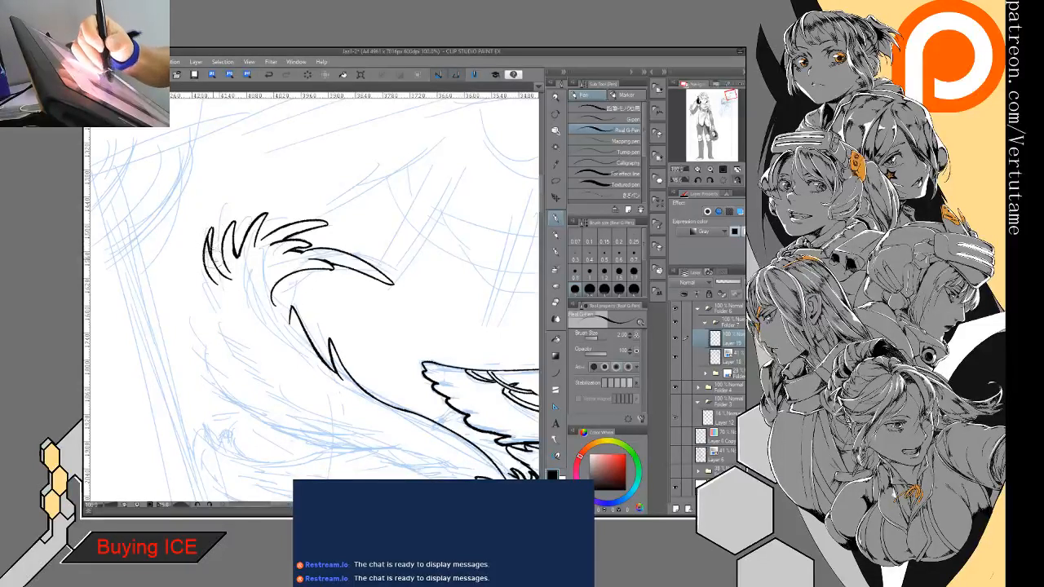
pyautogui.moveTo(224, 267); pyautogui.dragTo(231, 280)
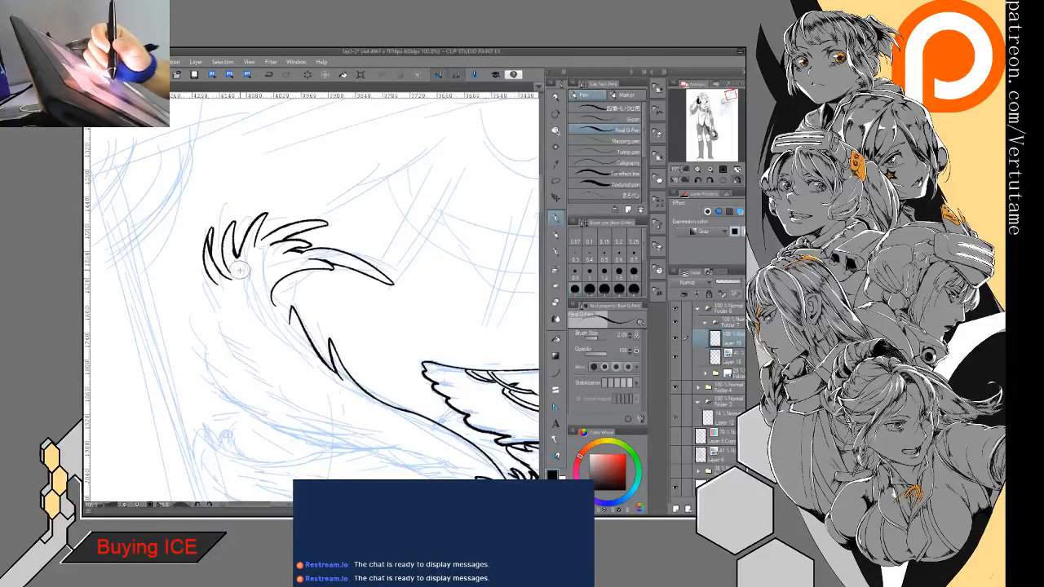
pyautogui.press('e')
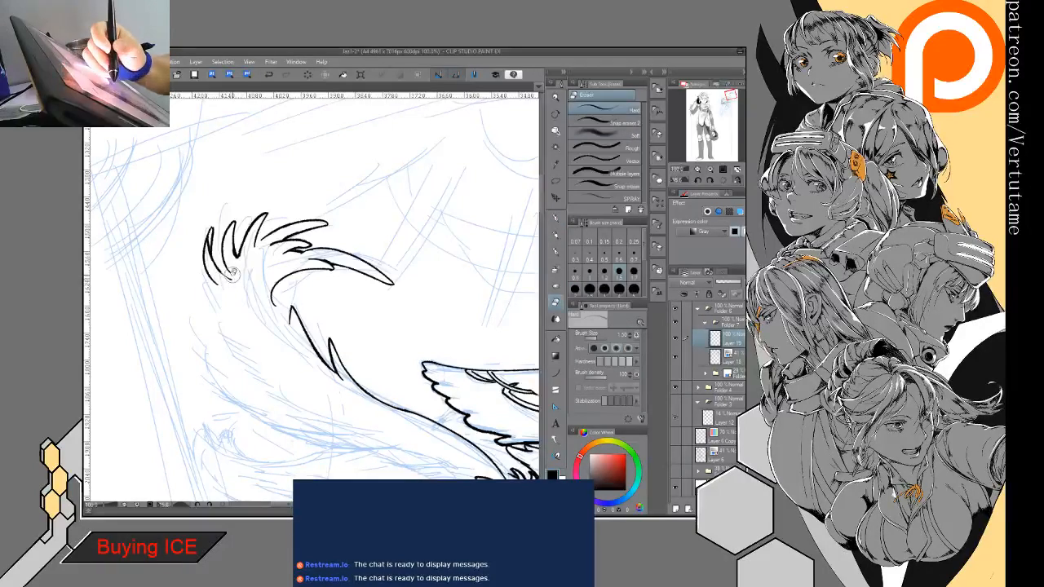
pyautogui.press('p')
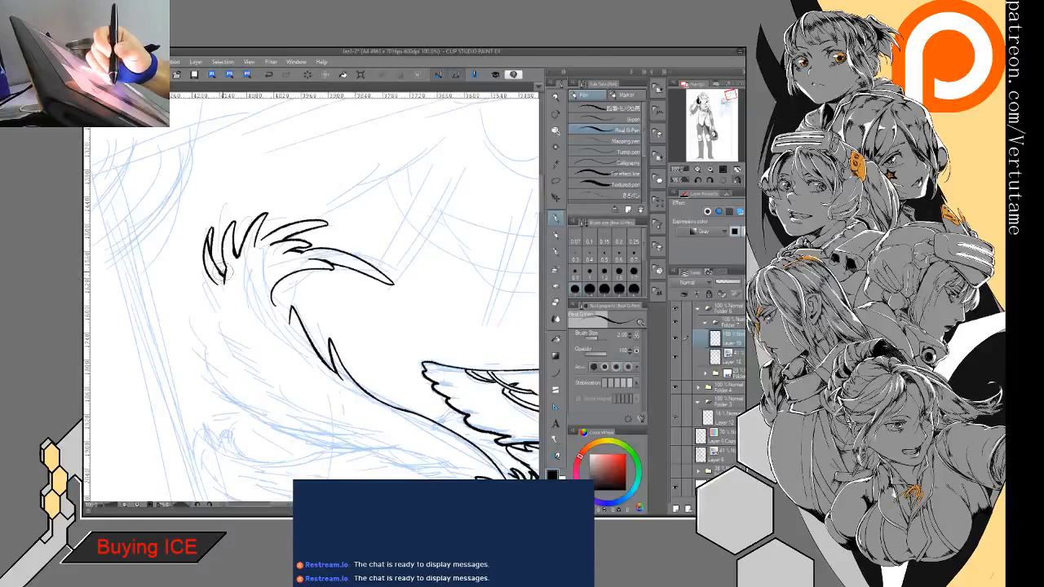
pyautogui.press('e')
pyautogui.press('p')
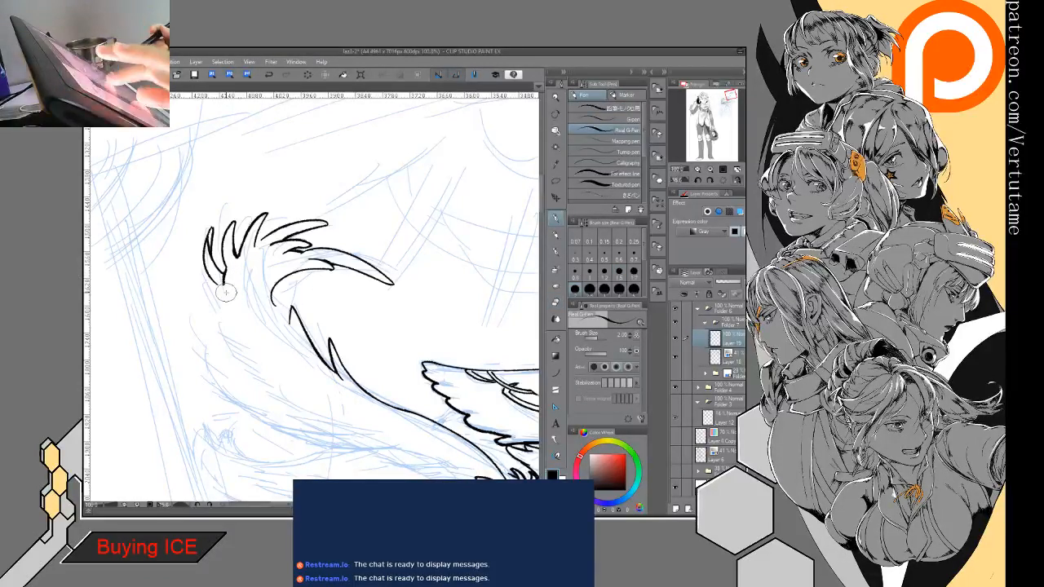
# - Refine the outermost crest tuft, erasing and redrawing its tip and the overlapping line at its base
pyautogui.moveTo(226, 293); pyautogui.dragTo(230, 341)
pyautogui.press('e')
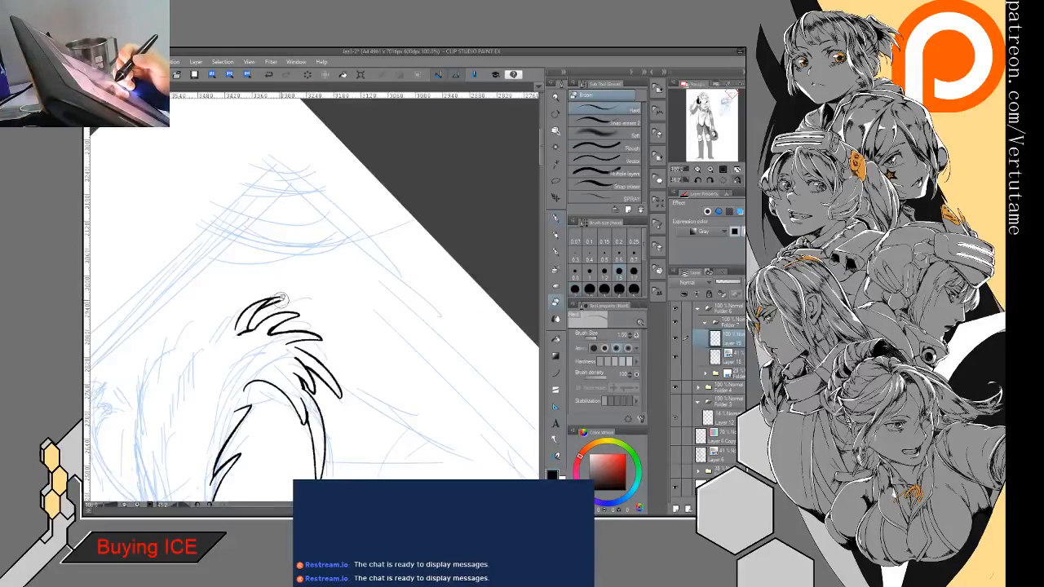
pyautogui.moveTo(274, 299)
pyautogui.mouseDown()
pyautogui.moveTo(241, 335)
pyautogui.moveTo(250, 327)
pyautogui.mouseUp()
pyautogui.press('p')
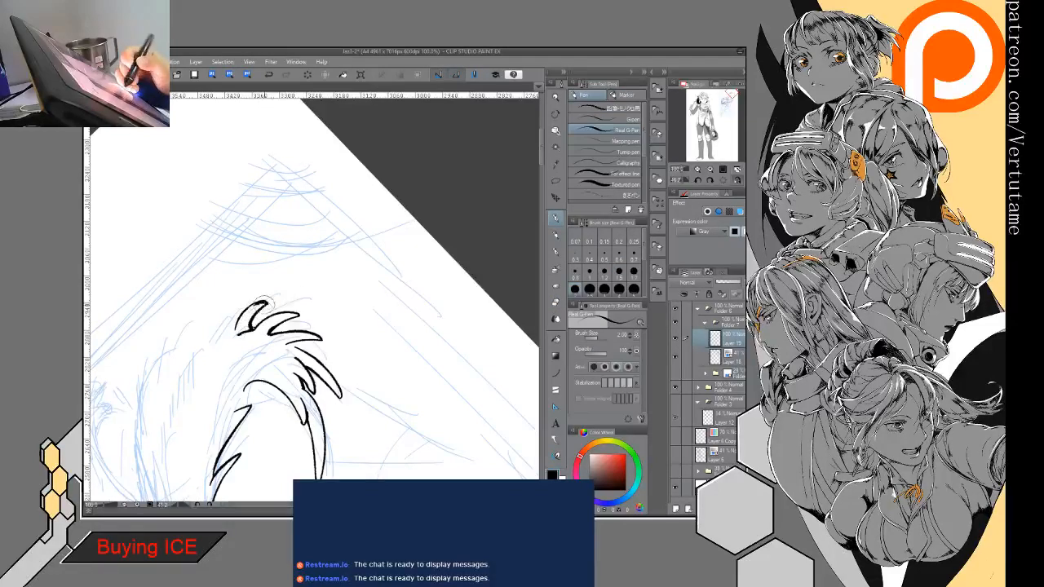
pyautogui.press('e')
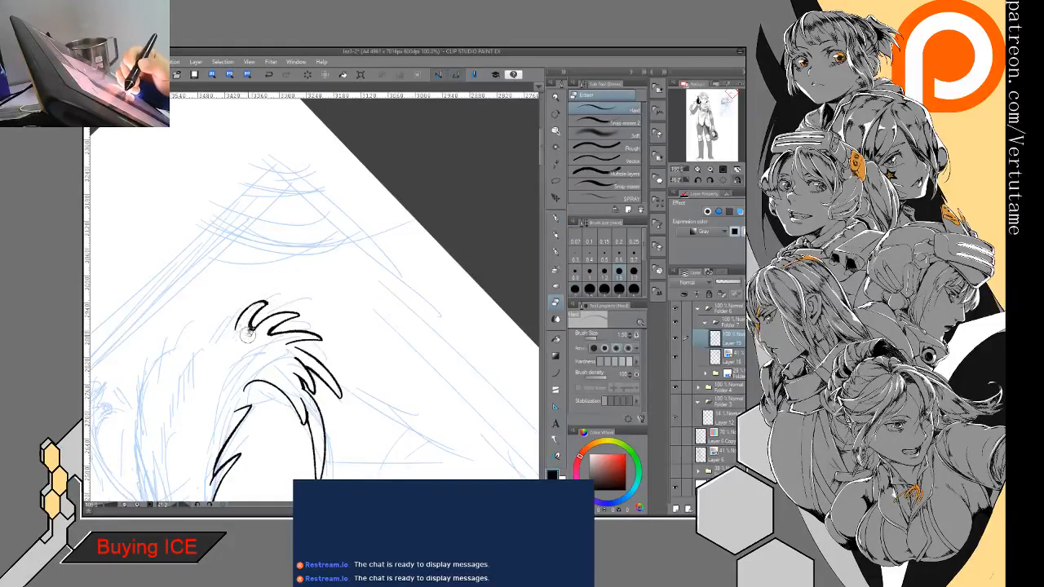
pyautogui.press('p')
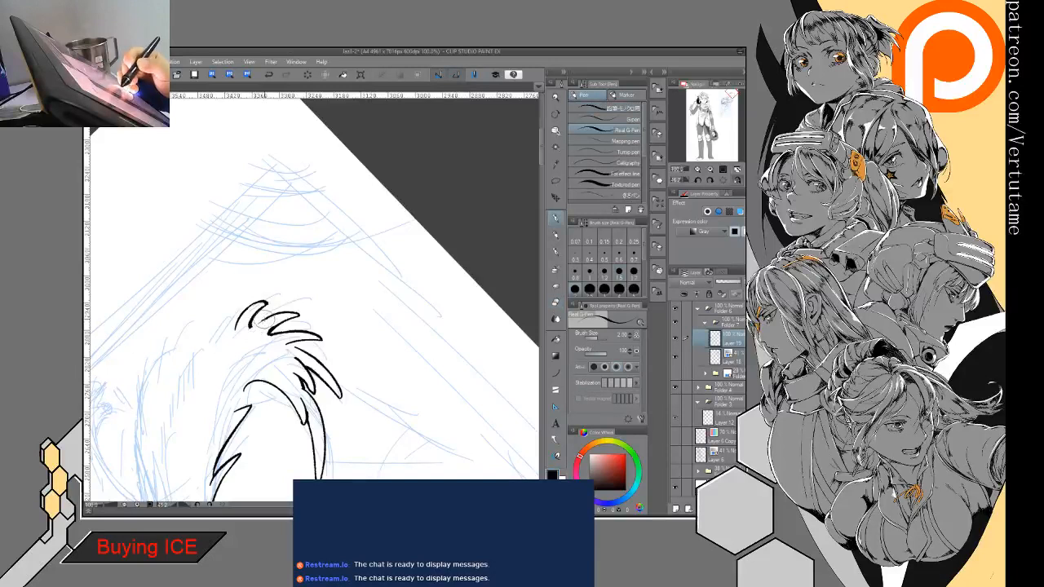
pyautogui.moveTo(253, 327); pyautogui.dragTo(274, 316)
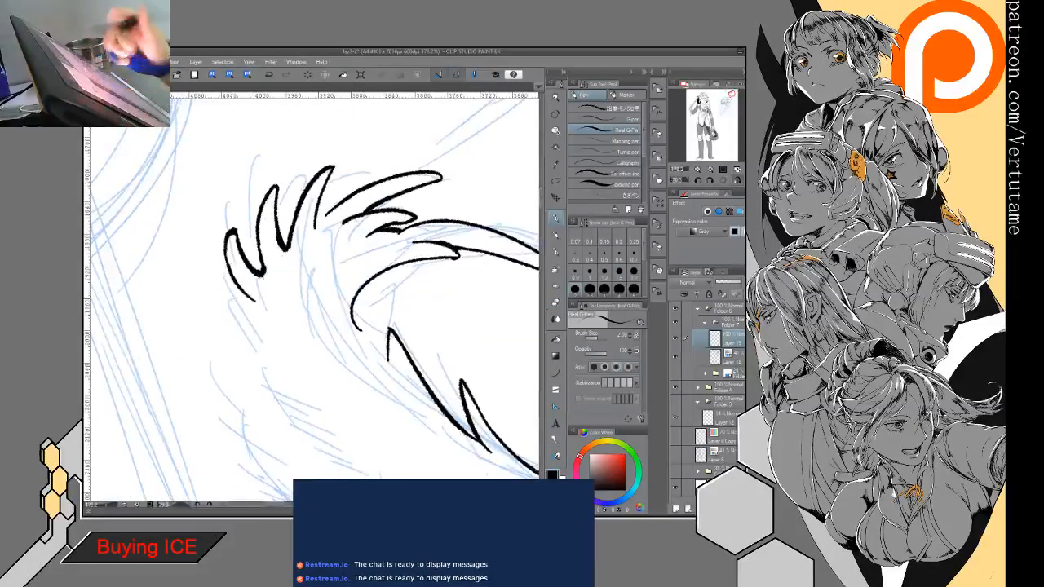
# - Extend a curved line down from the base of the outermost crest tuft and clean up the overlapping join
pyautogui.press('e')
pyautogui.press('p')
pyautogui.moveTo(255, 269); pyautogui.dragTo(273, 322)
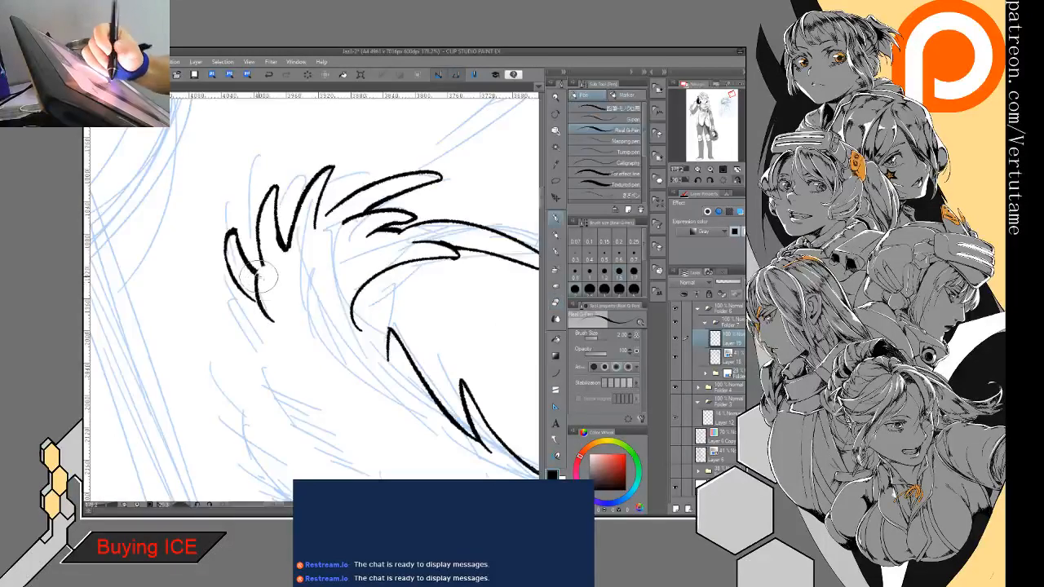
pyautogui.moveTo(258, 269)
pyautogui.mouseDown()
pyautogui.moveTo(282, 295)
pyautogui.moveTo(284, 248)
pyautogui.moveTo(267, 240)
pyautogui.moveTo(255, 305)
pyautogui.mouseUp()
pyautogui.press('e')
pyautogui.press('p')
# - Ink a further spiky tuft lower on the plume's outer edge, with a forked tip and an inner line
pyautogui.moveTo(233, 232); pyautogui.dragTo(241, 310)
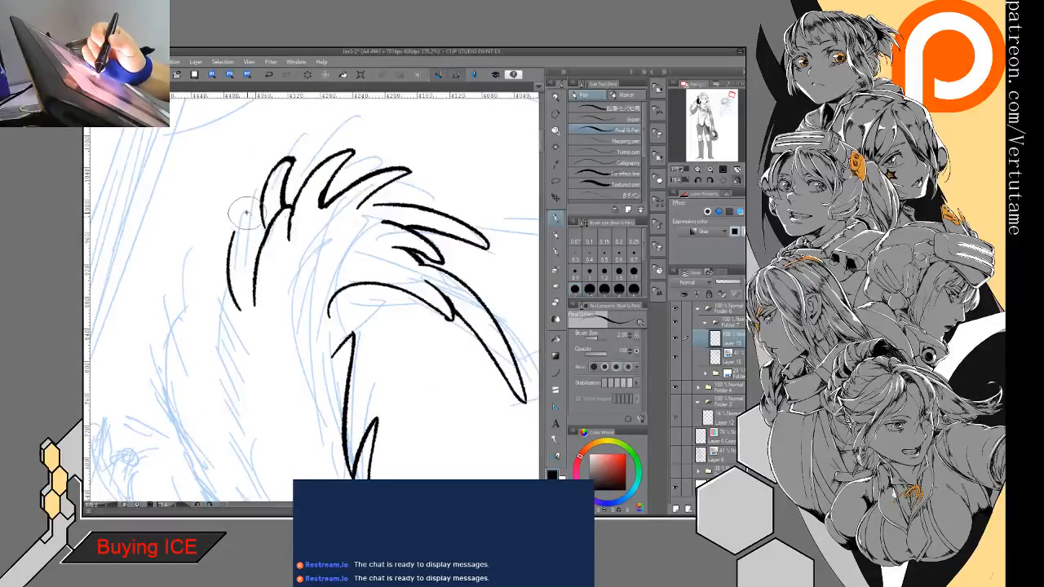
pyautogui.moveTo(246, 213); pyautogui.dragTo(249, 230)
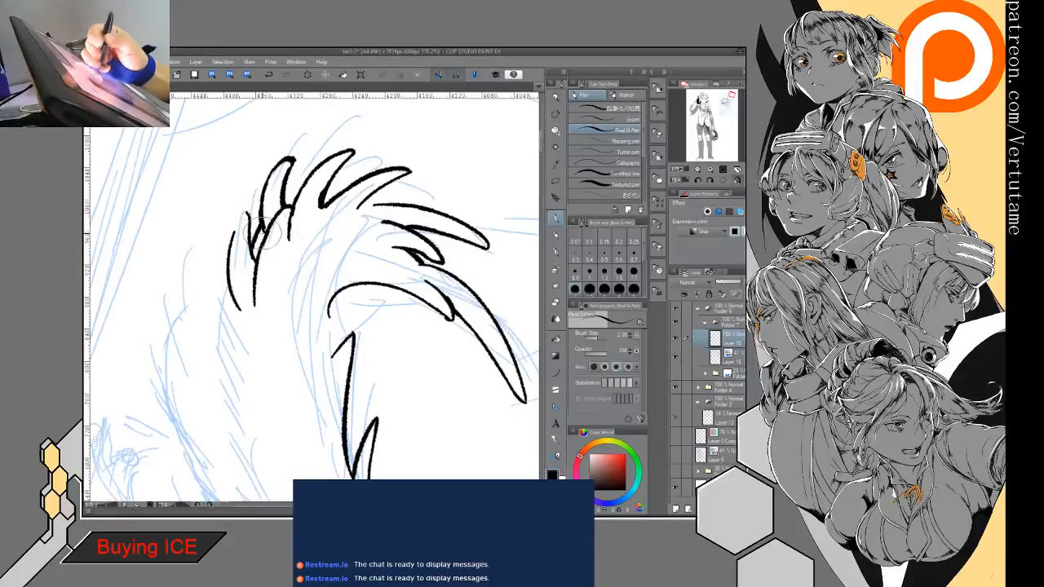
pyautogui.moveTo(267, 234)
pyautogui.mouseDown()
pyautogui.moveTo(264, 160)
pyautogui.moveTo(274, 196)
pyautogui.moveTo(213, 252)
pyautogui.moveTo(251, 270)
pyautogui.moveTo(246, 283)
pyautogui.moveTo(276, 275)
pyautogui.moveTo(267, 320)
pyautogui.moveTo(278, 343)
pyautogui.mouseUp()
pyautogui.hotkey('ctrl', '-')
pyautogui.press('e')
pyautogui.press('p')
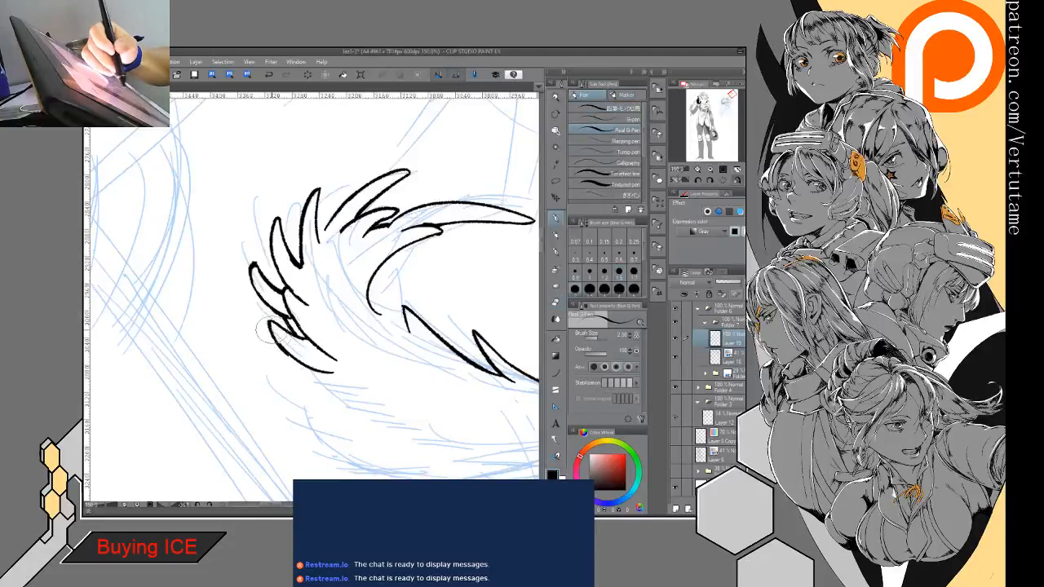
# - Add small pointed spikes in the gaps between the tufts along the plume's outer crest
pyautogui.moveTo(276, 265); pyautogui.dragTo(286, 291)
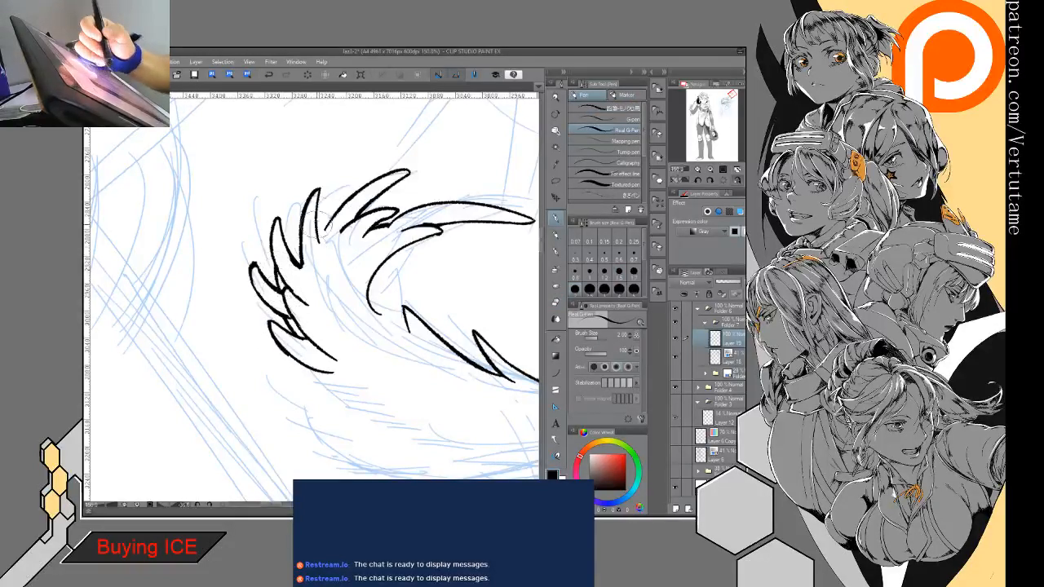
pyautogui.moveTo(298, 220); pyautogui.dragTo(285, 260)
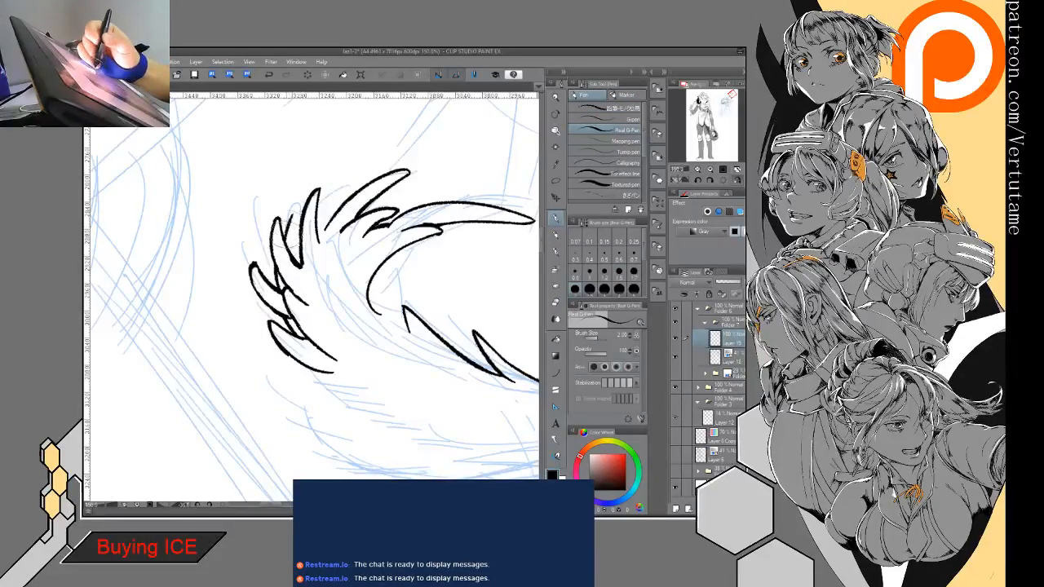
pyautogui.moveTo(314, 200); pyautogui.dragTo(298, 236)
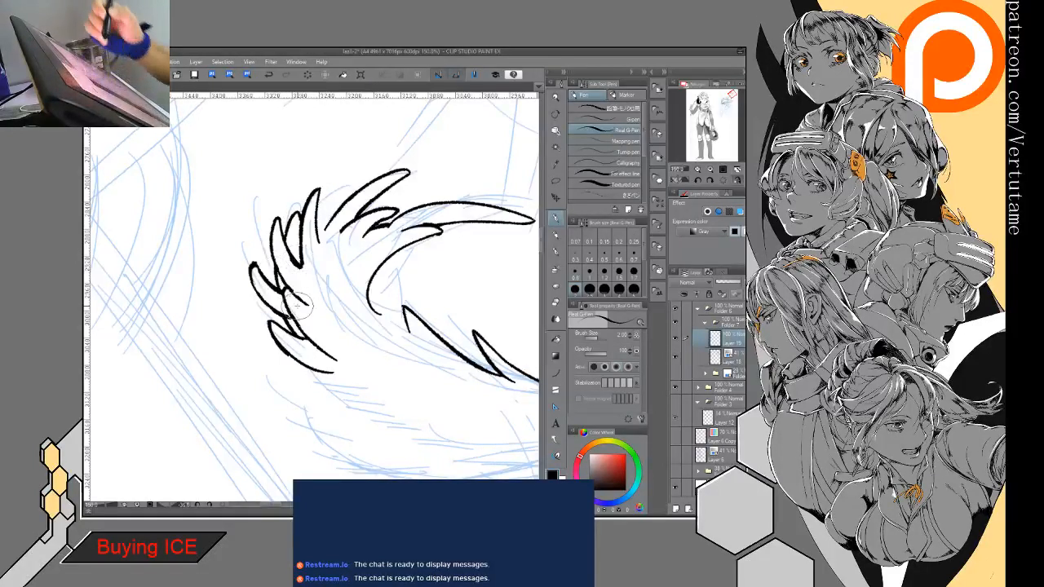
pyautogui.moveTo(362, 169); pyautogui.dragTo(324, 225)
pyautogui.press('e')
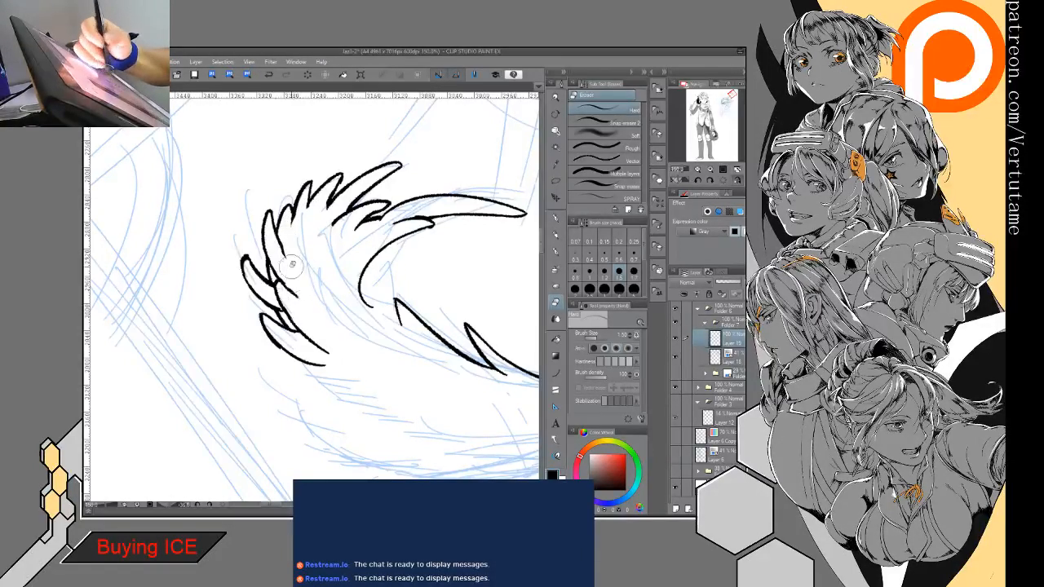
# - Connect the plume's rounded inner curve to the upper hooked barb, erasing and redrawing the barb's inner line
pyautogui.scroll(-2, 370, 396)
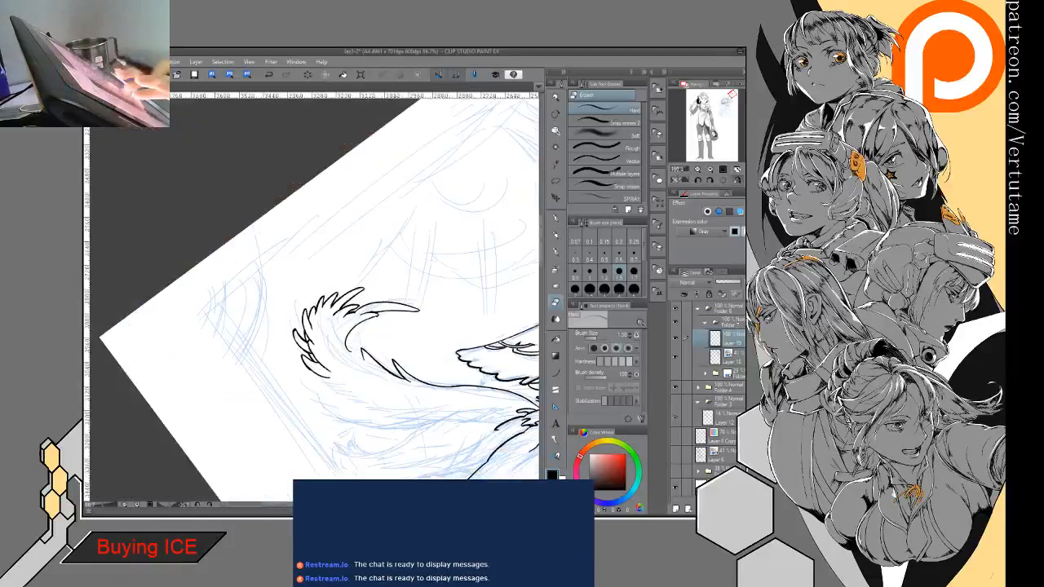
pyautogui.hotkey('ctrl', '@')
pyautogui.moveTo(370, 396)
pyautogui.mouseDown()
pyautogui.moveTo(324, 326)
pyautogui.moveTo(269, 196)
pyautogui.moveTo(299, 210)
pyautogui.mouseUp()
pyautogui.scroll(3, 299, 172)
pyautogui.press('p')
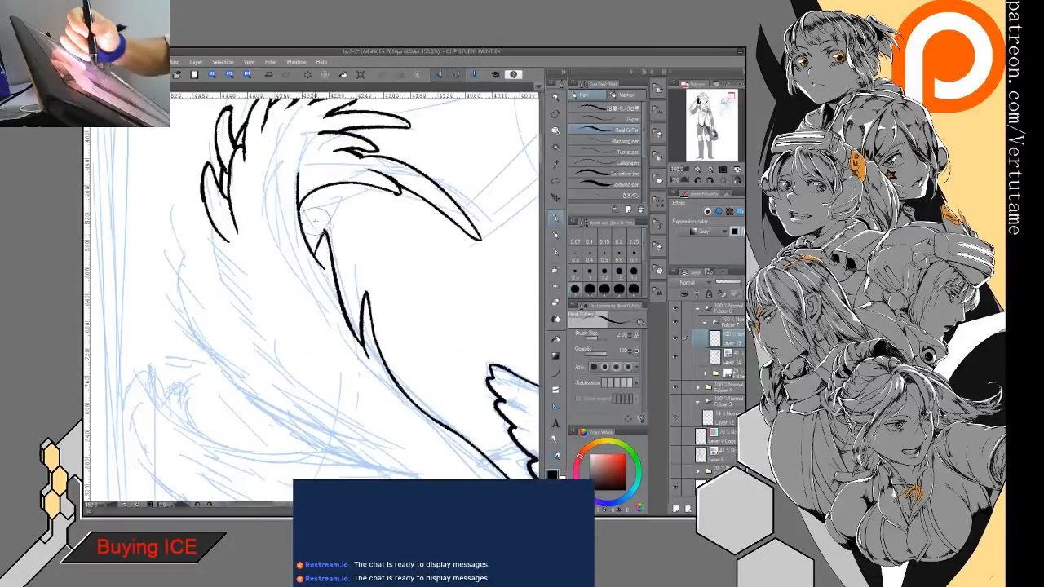
pyautogui.press('e')
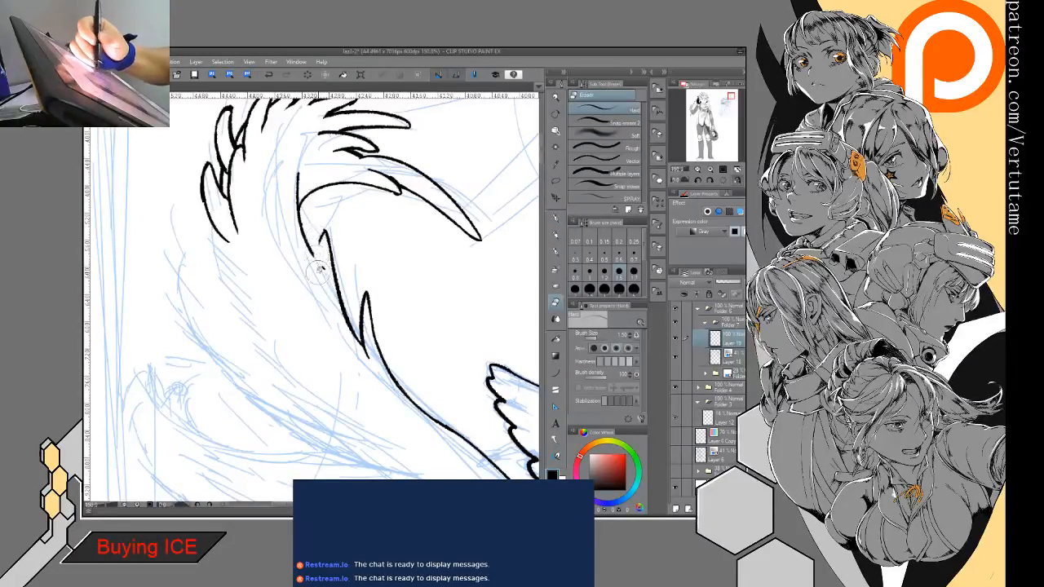
pyautogui.press('p')
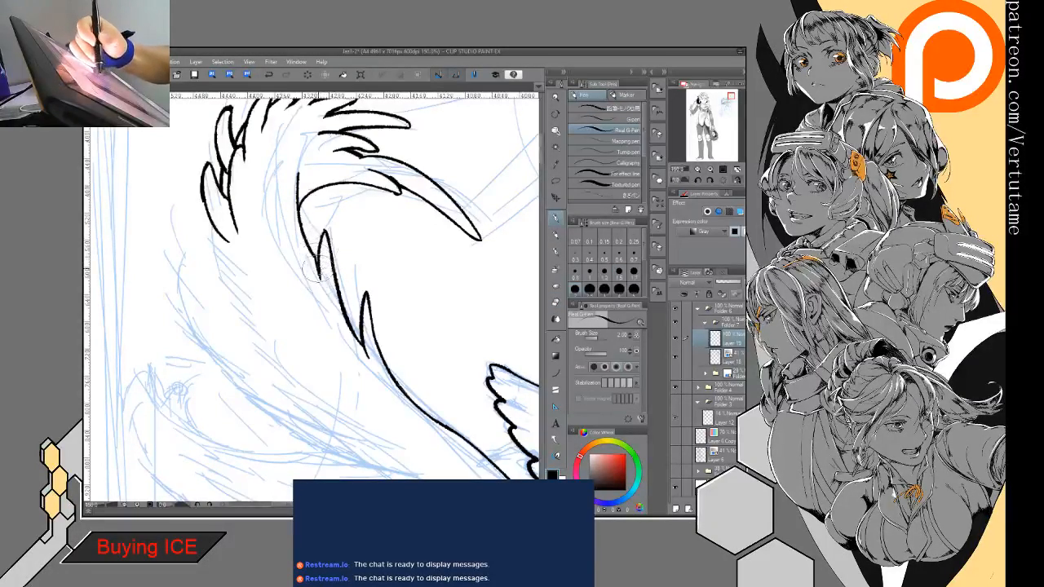
pyautogui.press('e')
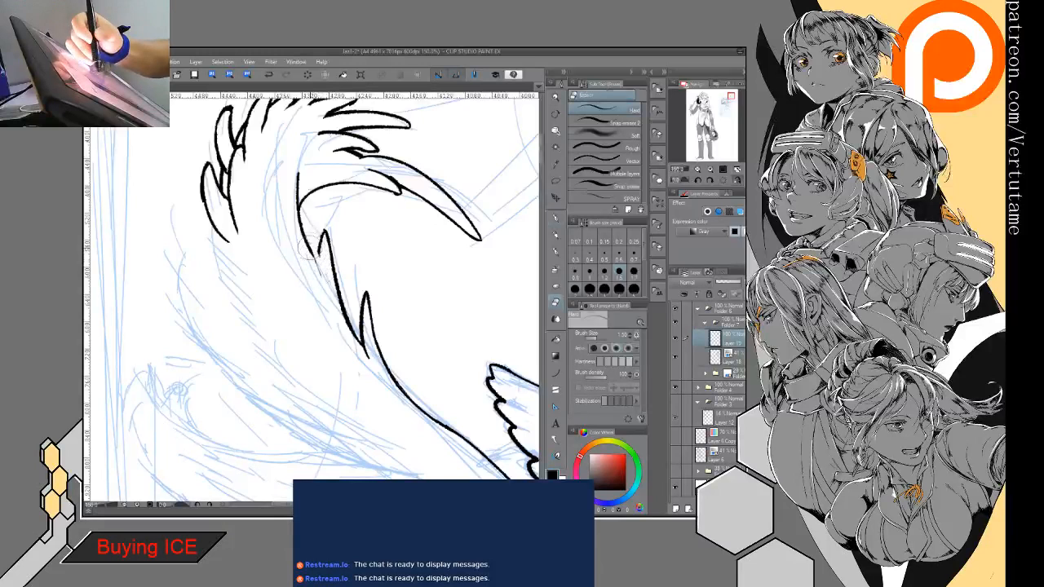
pyautogui.press('p')
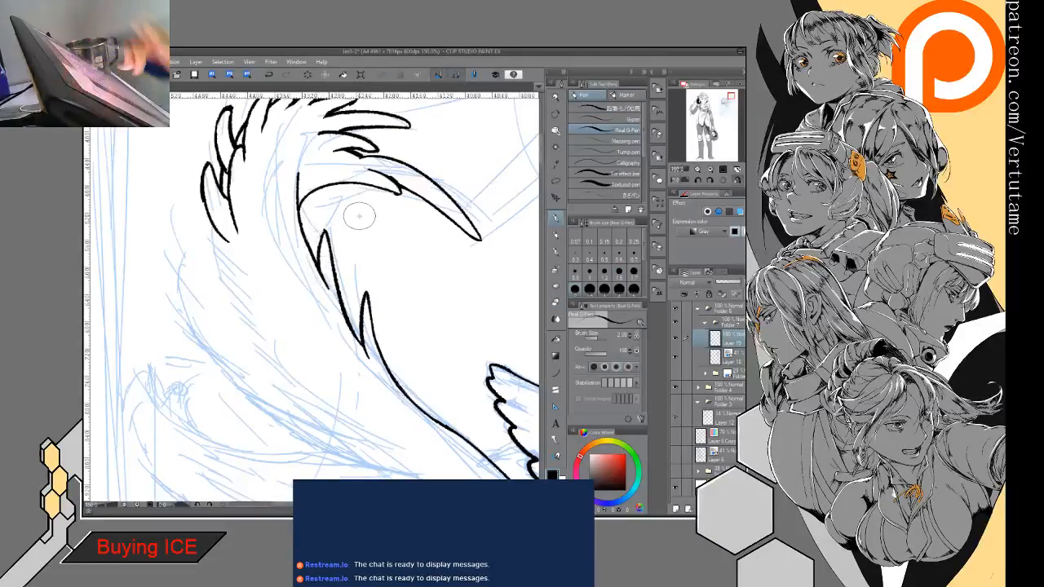
# - Extend the line above the plume's inner curve upward and finish it with a small pointed tip
pyautogui.hotkey('ctrl', '-')
pyautogui.hotkey('ctrl', '-')
pyautogui.press('^')
pyautogui.press('^')
pyautogui.press('^')
pyautogui.press('^')
pyautogui.press('^')
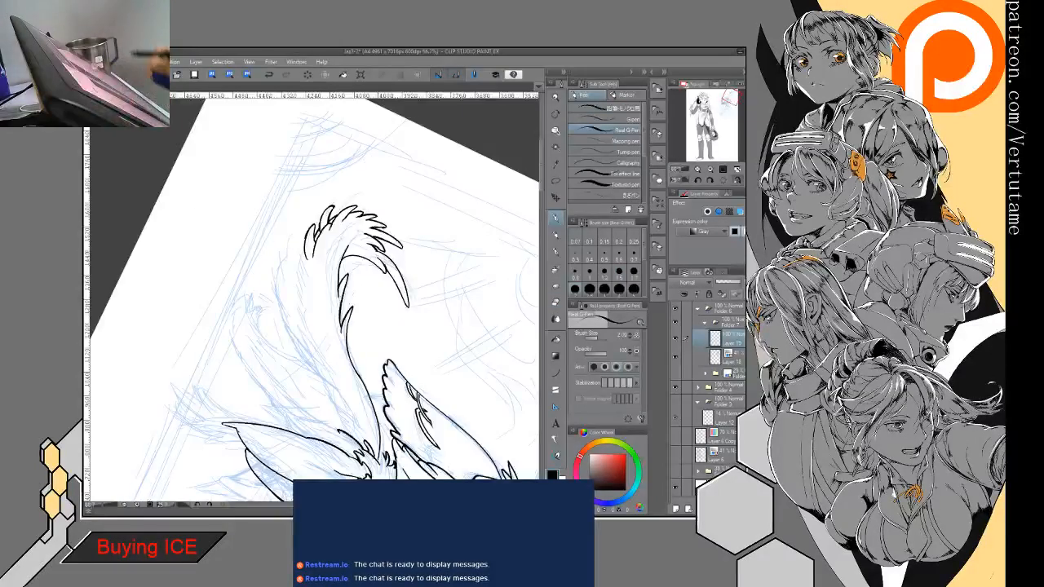
pyautogui.press('-')
pyautogui.press('-')
pyautogui.press('-')
pyautogui.press('-')
pyautogui.press('-')
pyautogui.press('-')
pyautogui.press('-')
pyautogui.press('-')
pyautogui.press('-')
pyautogui.press('-')
pyautogui.hotkey('ctrl', '+')
pyautogui.hotkey('ctrl', '+')
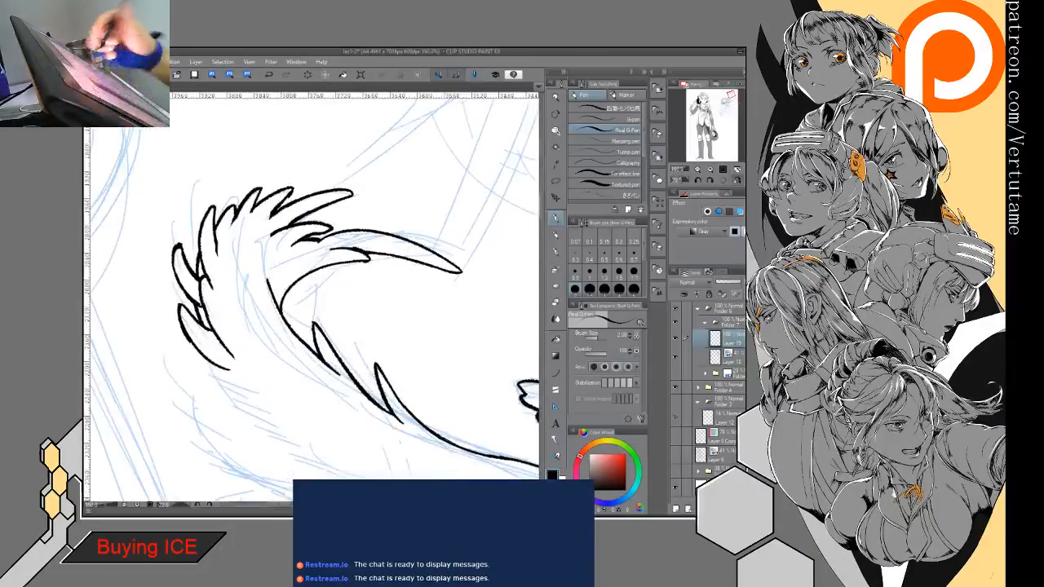
pyautogui.moveTo(265, 231); pyautogui.dragTo(269, 287)
pyautogui.hotkey('ctrl', 'z')
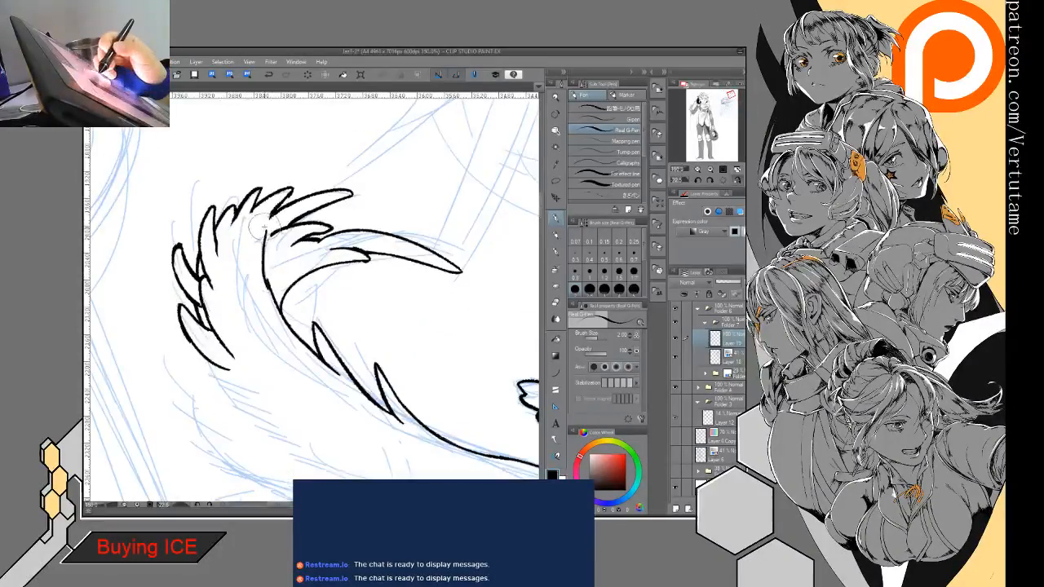
pyautogui.moveTo(265, 229); pyautogui.dragTo(253, 245)
pyautogui.press('e')
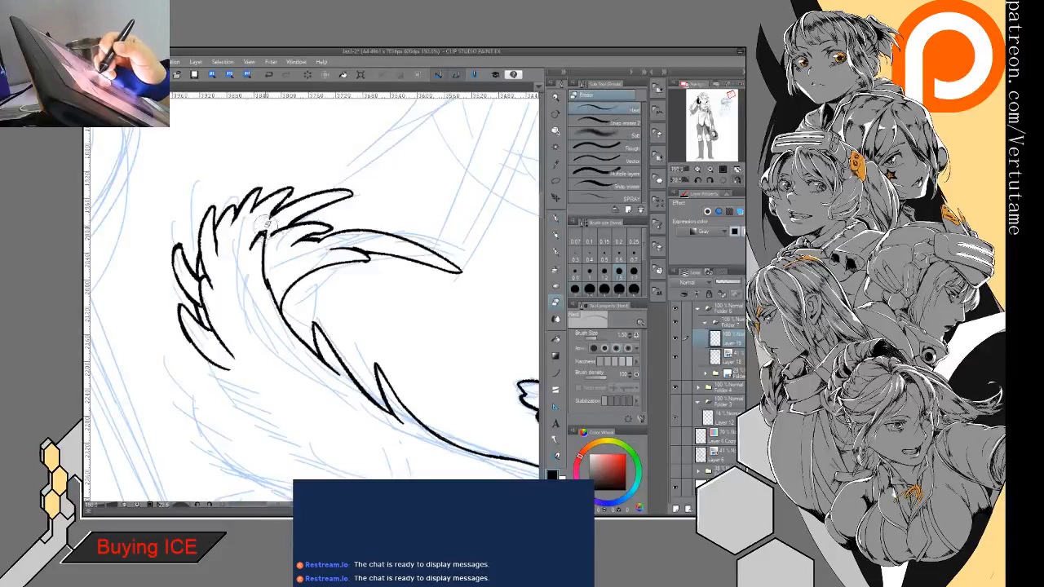
# - Ink a long curved strand inside the plume, running parallel to the inner edge, and thicken its upper part
pyautogui.moveTo(268, 225)
pyautogui.mouseDown()
pyautogui.moveTo(248, 259)
pyautogui.moveTo(332, 383)
pyautogui.mouseUp()
pyautogui.press('p')
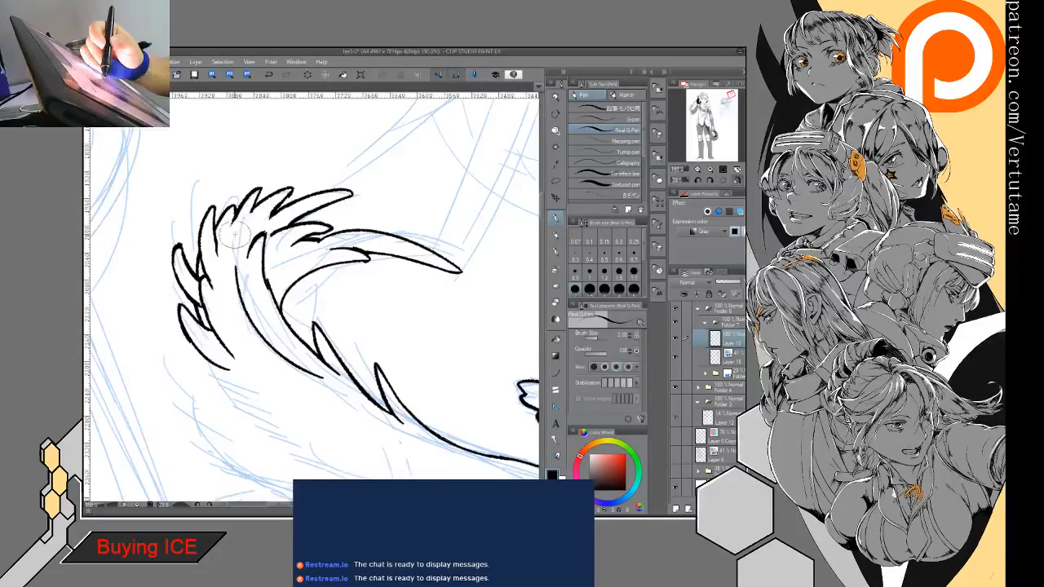
pyautogui.moveTo(233, 241); pyautogui.dragTo(248, 309)
# - Shape the new strand's upper end into a small pointed tip, erasing and redrawing the short inner lines beside it
pyautogui.press('e')
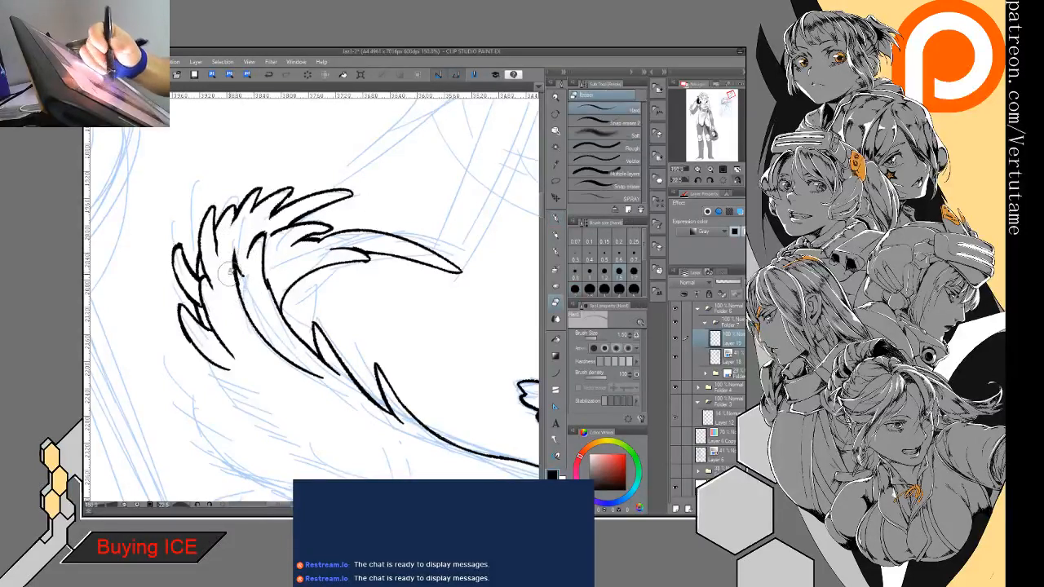
pyautogui.press('p')
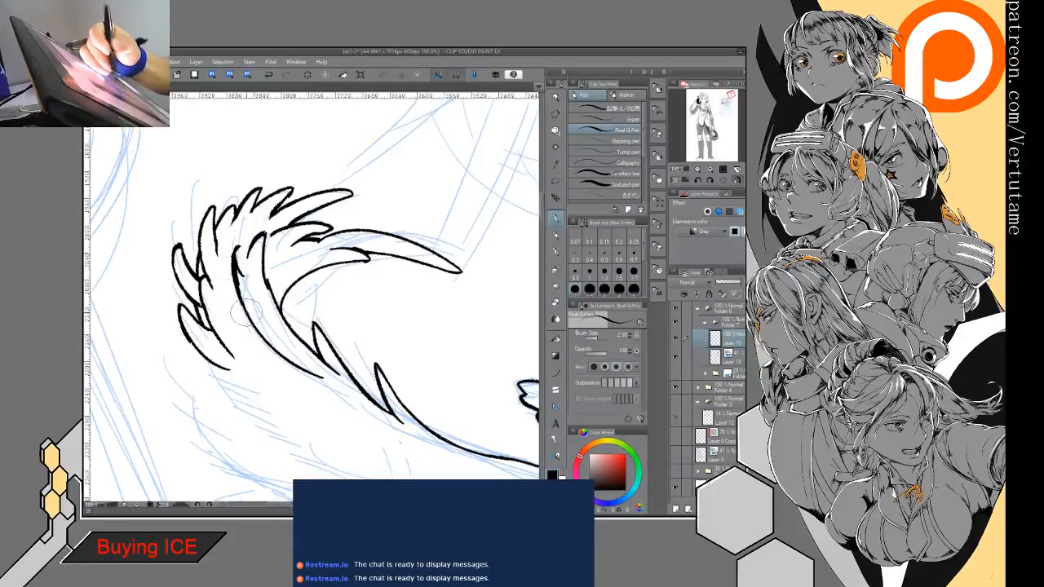
pyautogui.moveTo(234, 264); pyautogui.dragTo(234, 247)
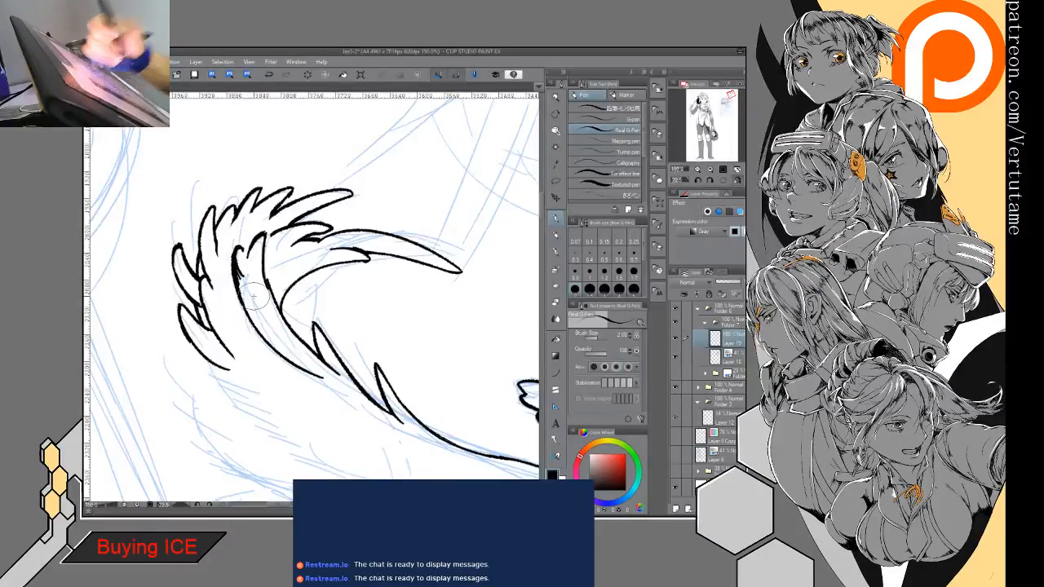
pyautogui.press('e')
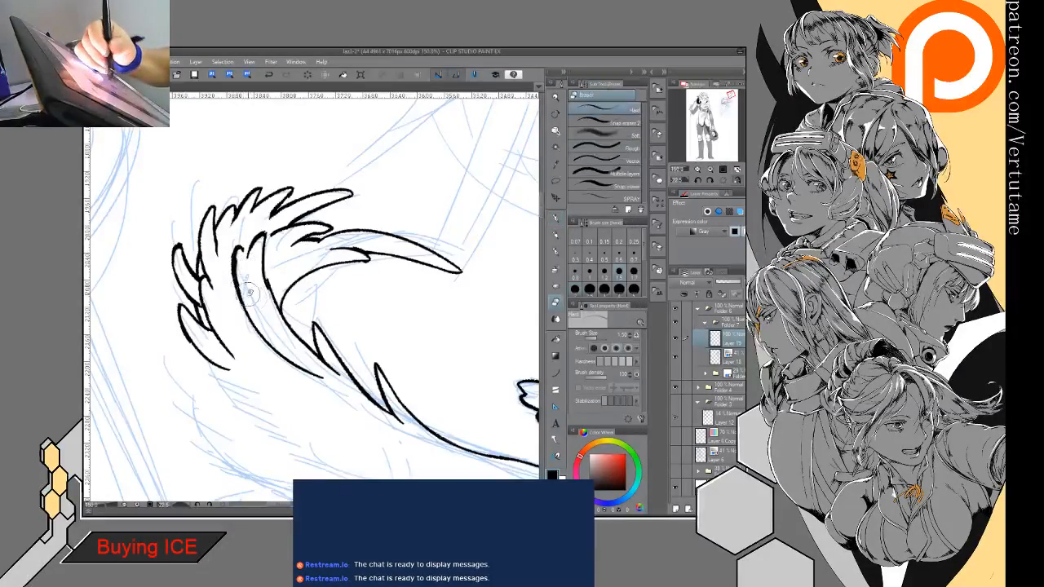
pyautogui.moveTo(260, 265); pyautogui.dragTo(260, 256)
pyautogui.press('p')
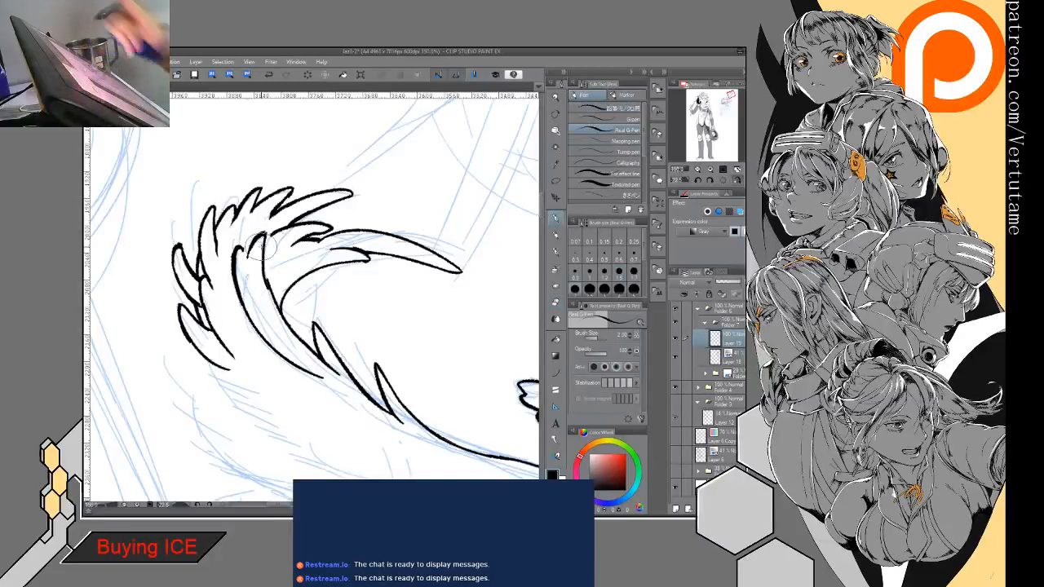
# - Extend the plume's outer edge downward with a pointed tuft and long overlapping feather strokes
pyautogui.hotkey('ctrl', '-')
pyautogui.hotkey('ctrl', '-')
pyautogui.press('^')
pyautogui.moveTo(482, 499); pyautogui.dragTo(455, 444)
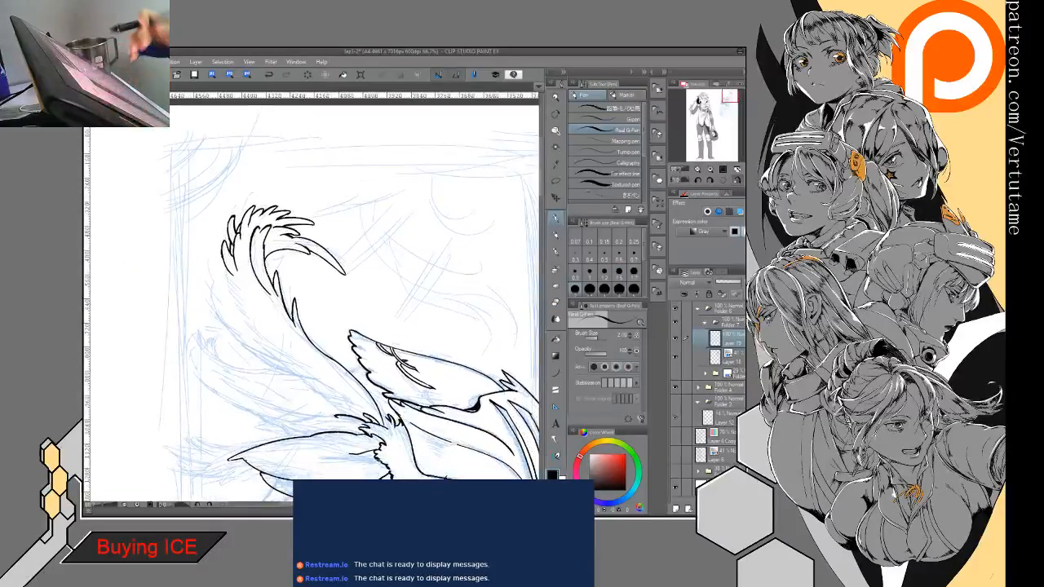
pyautogui.moveTo(210, 264)
pyautogui.mouseDown()
pyautogui.moveTo(224, 304)
pyautogui.moveTo(281, 367)
pyautogui.mouseUp()
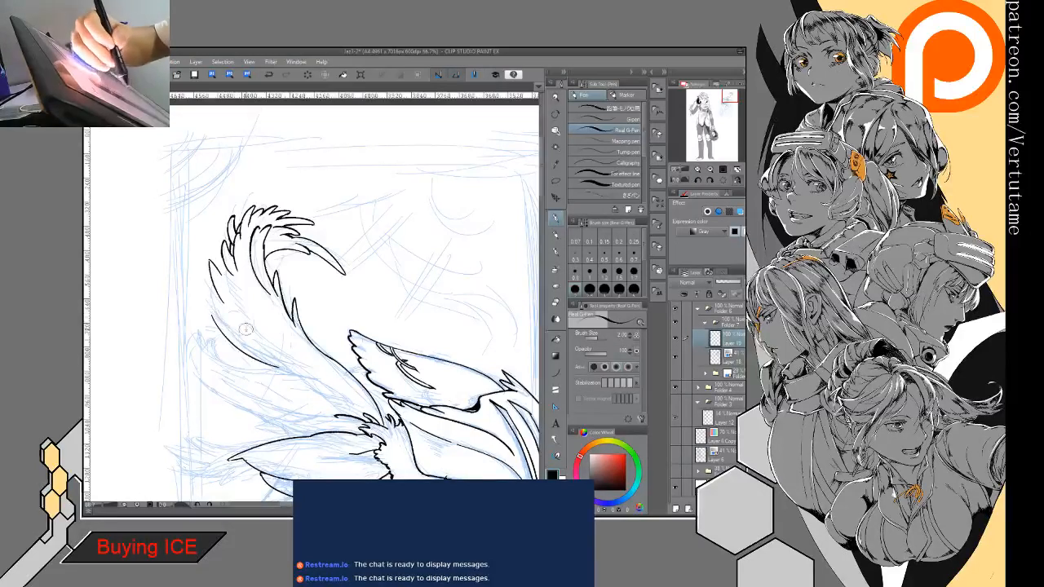
pyautogui.moveTo(216, 294)
pyautogui.mouseDown()
pyautogui.moveTo(214, 316)
pyautogui.moveTo(281, 399)
pyautogui.moveTo(270, 384)
pyautogui.mouseUp()
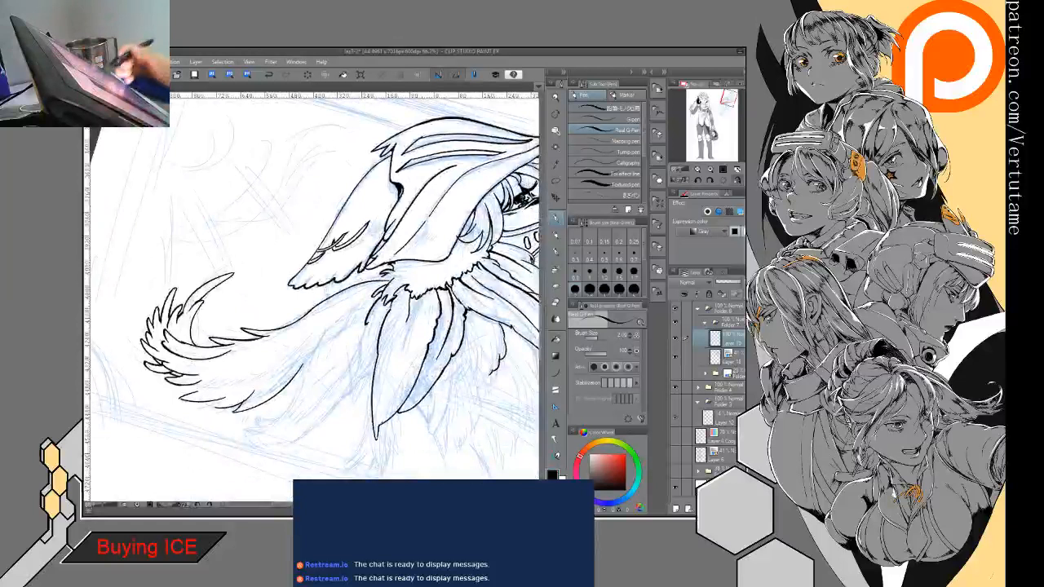
# - Ink the inner line and broken lower-edge strokes of the second feather beneath the large plume
pyautogui.moveTo(358, 305); pyautogui.dragTo(315, 357)
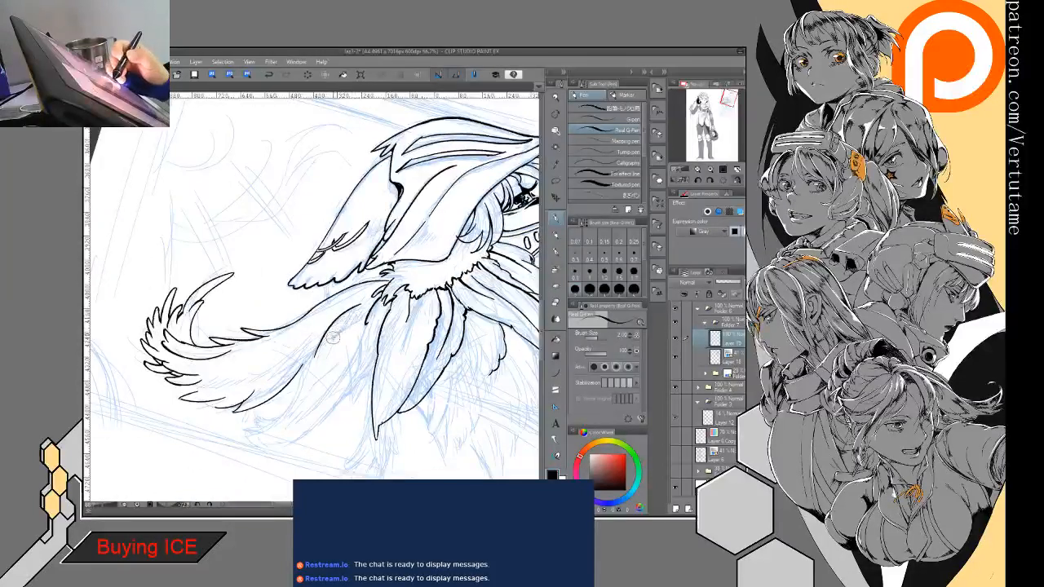
pyautogui.moveTo(338, 321); pyautogui.dragTo(324, 385)
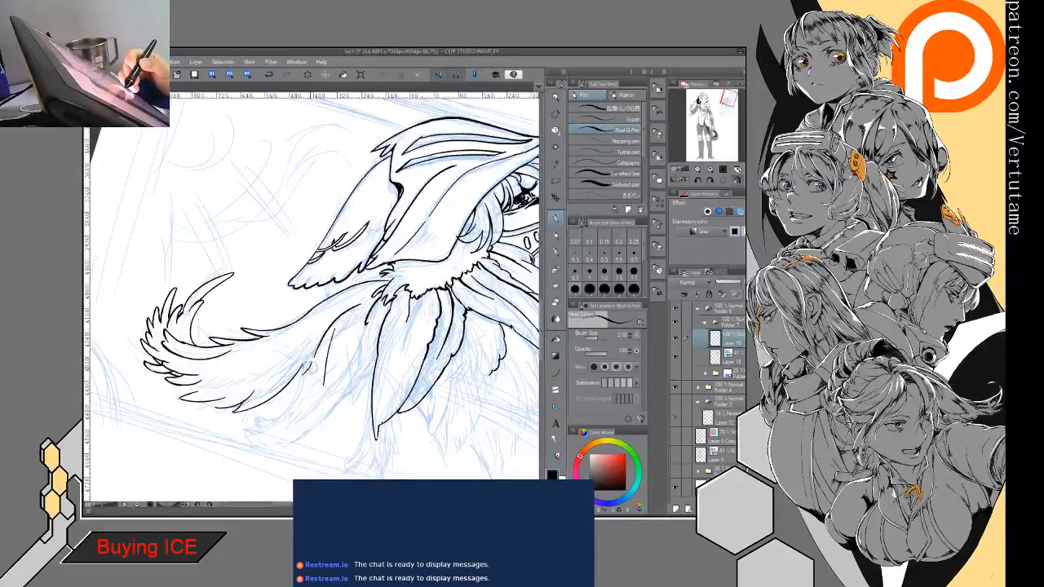
pyautogui.moveTo(308, 380); pyautogui.dragTo(280, 412)
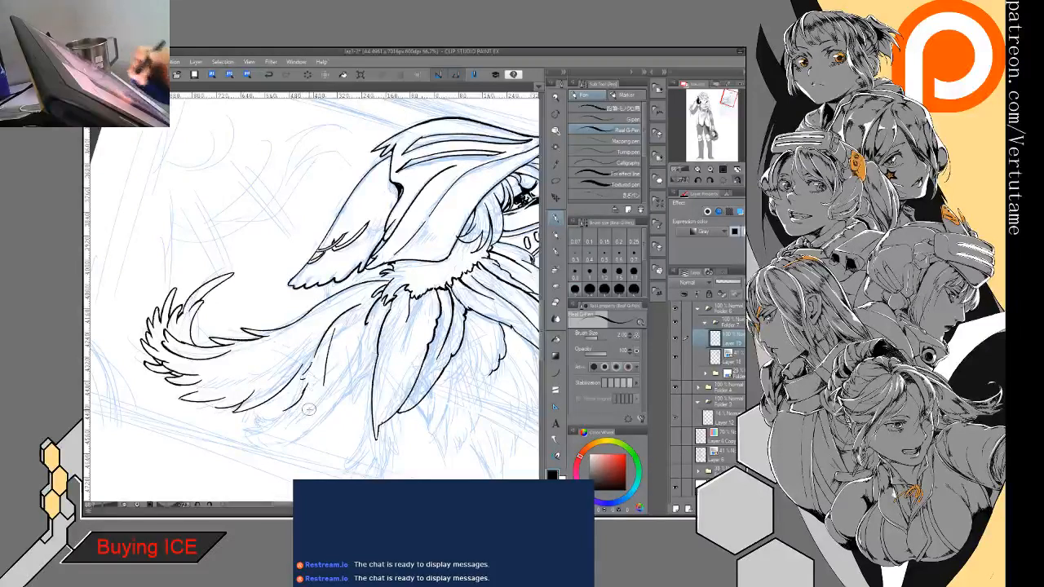
pyautogui.moveTo(363, 337)
pyautogui.mouseDown()
pyautogui.moveTo(365, 377)
pyautogui.moveTo(315, 421)
pyautogui.mouseUp()
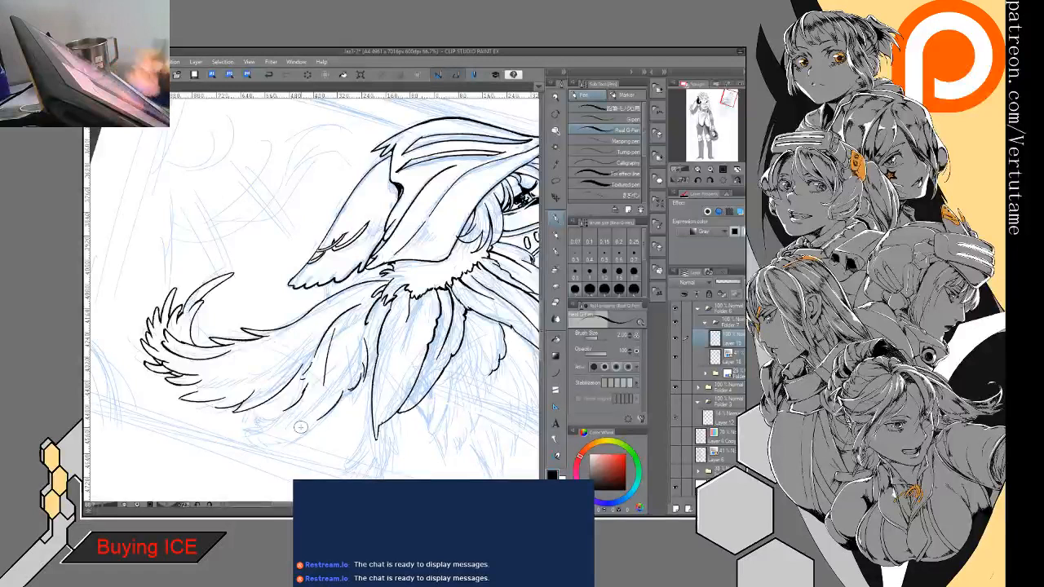
# - Ink the second feather's outer edge curving up to its tip, and undo the small hooked strokes at the end
pyautogui.moveTo(314, 289)
pyautogui.mouseDown()
pyautogui.moveTo(347, 357)
pyautogui.moveTo(329, 297)
pyautogui.mouseUp()
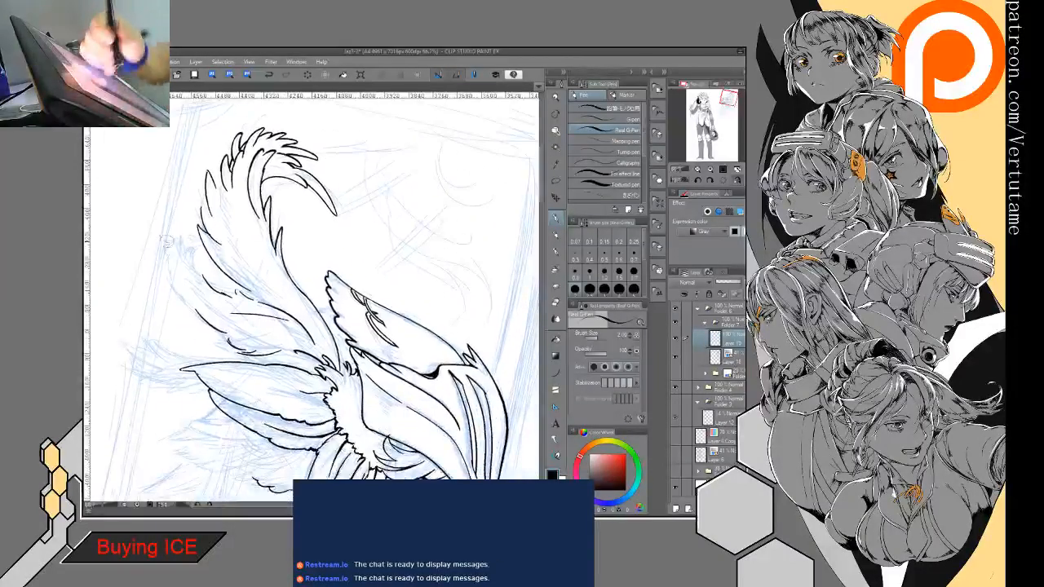
pyautogui.moveTo(169, 238); pyautogui.dragTo(205, 313)
pyautogui.moveTo(171, 237); pyautogui.dragTo(187, 246)
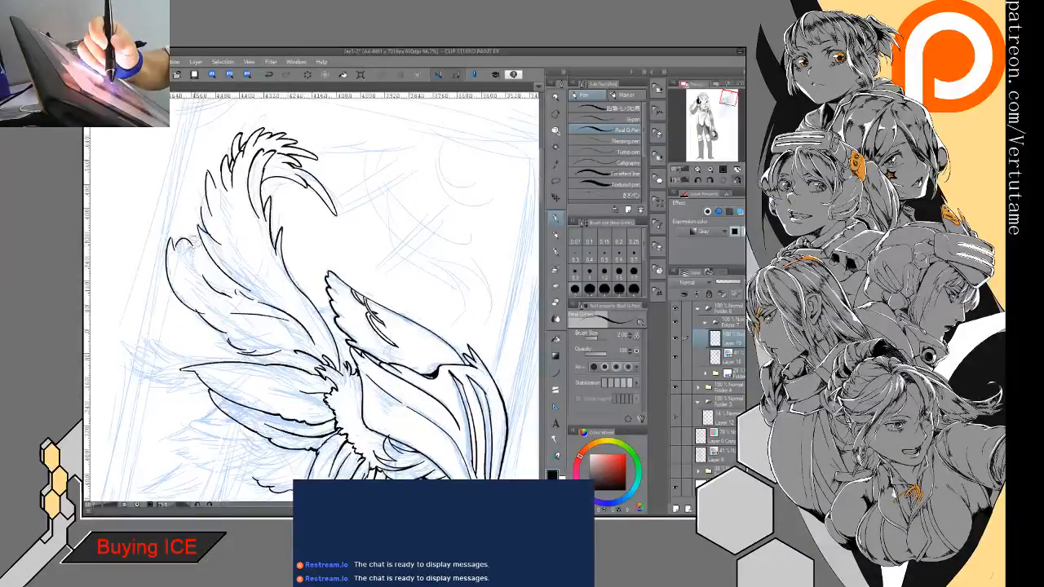
pyautogui.click(269, 75)
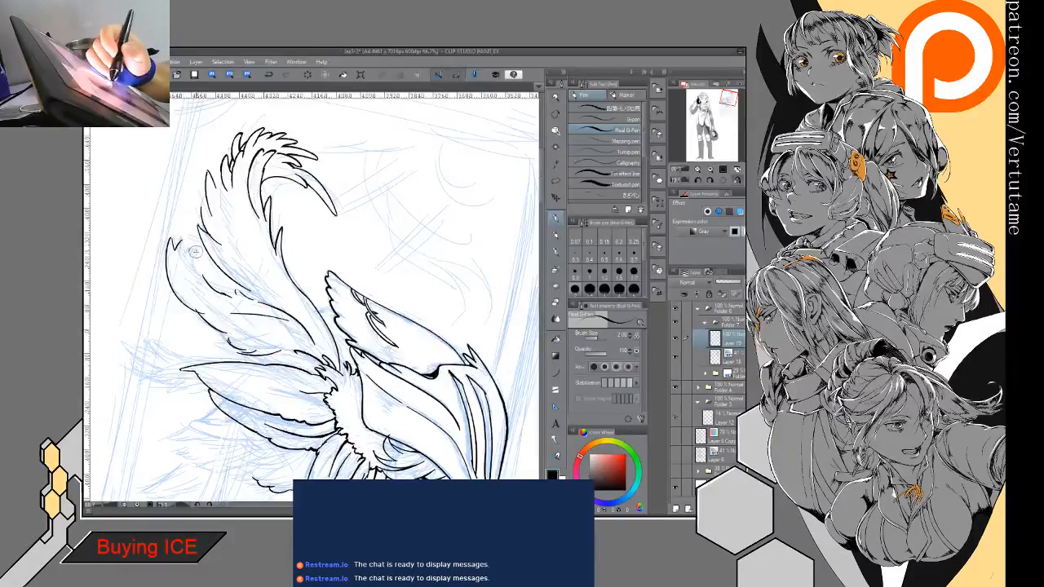
pyautogui.click(270, 76)
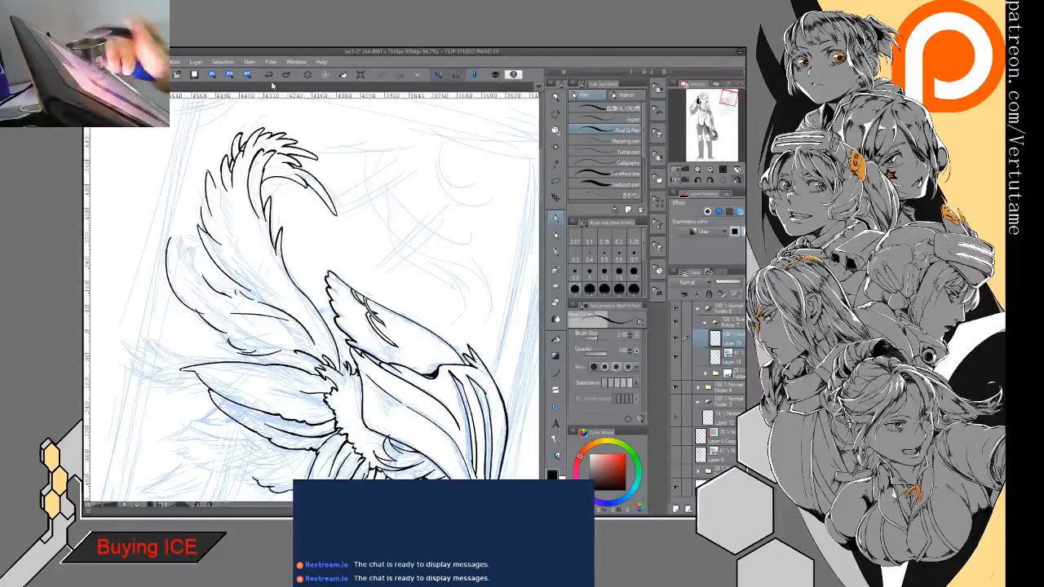
# - Ink short curved strands at the end of the second feather and clear the old line at its outer tip
pyautogui.moveTo(328, 273)
pyautogui.mouseDown()
pyautogui.moveTo(331, 310)
pyautogui.moveTo(357, 284)
pyautogui.moveTo(353, 251)
pyautogui.moveTo(498, 119)
pyautogui.mouseUp()
pyautogui.moveTo(221, 229); pyautogui.dragTo(238, 269)
pyautogui.moveTo(215, 229); pyautogui.dragTo(224, 233)
pyautogui.moveTo(190, 202); pyautogui.dragTo(191, 257)
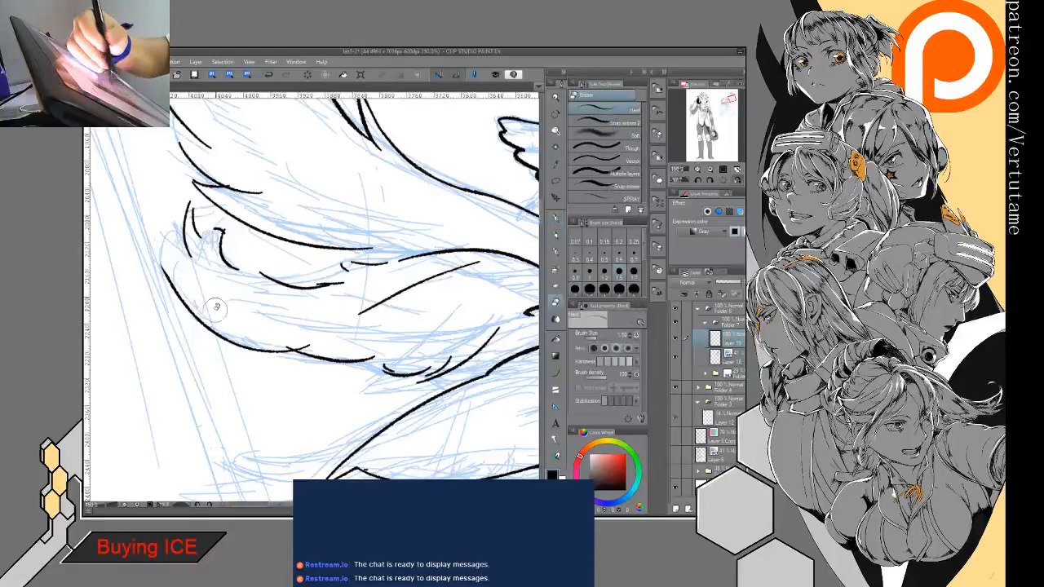
# - Redraw the second feather's outermost pointed tip and its jagged notch, erasing and reinking the short connecting lines
pyautogui.press('p')
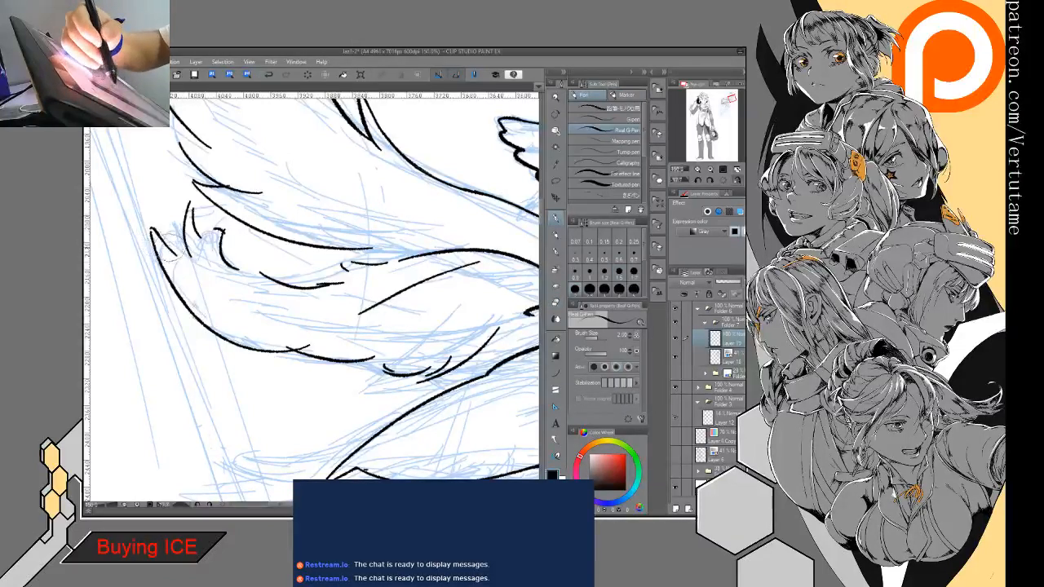
pyautogui.press('e')
pyautogui.press('p')
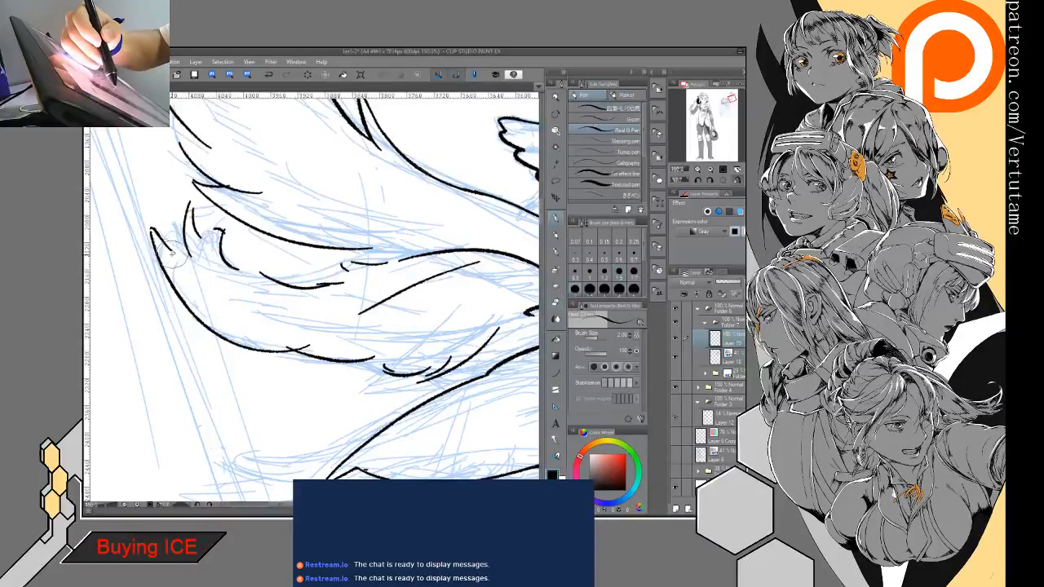
pyautogui.press('e')
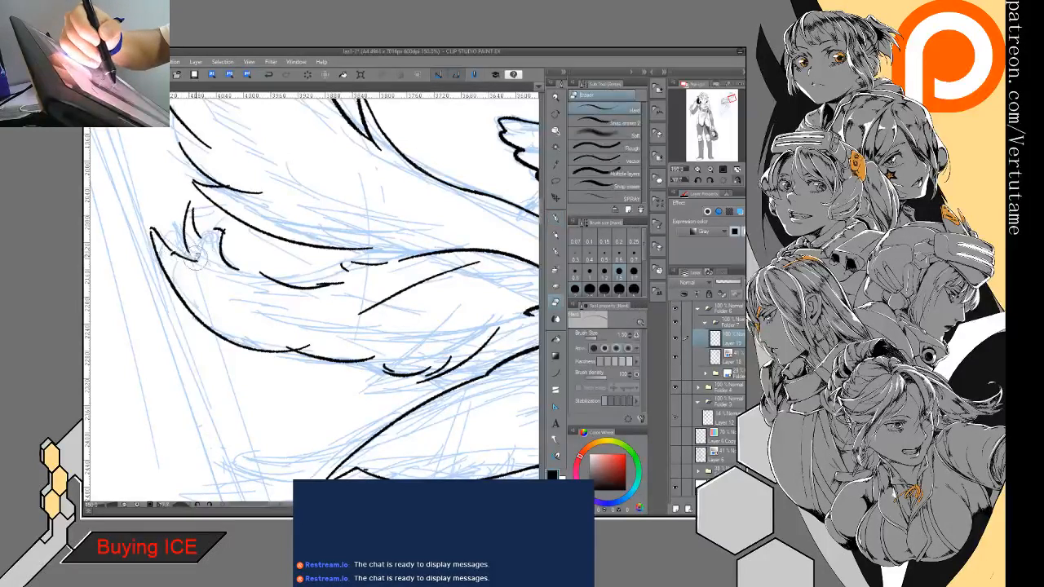
pyautogui.press('p')
pyautogui.press('e')
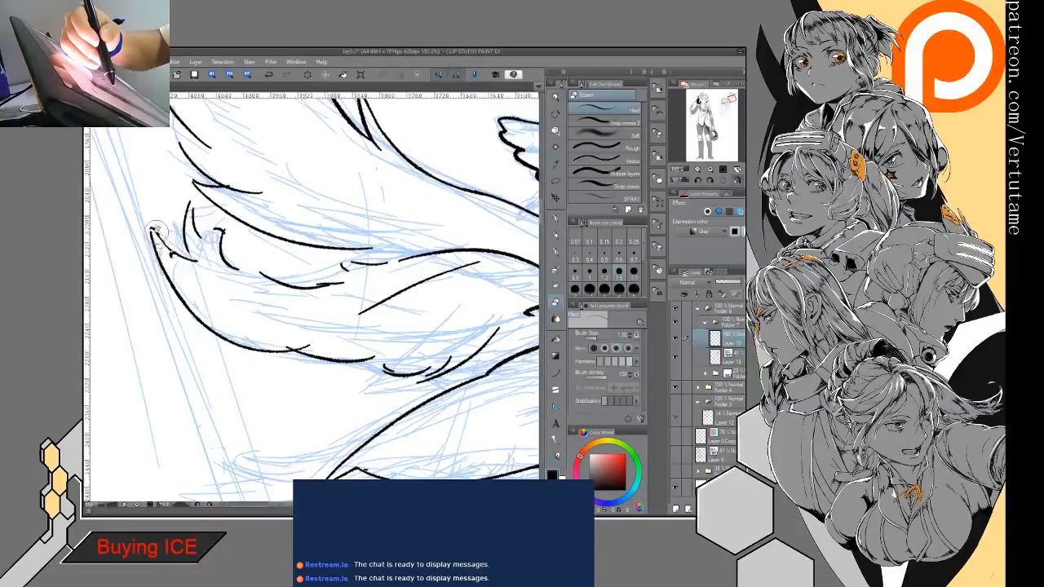
pyautogui.press('p')
pyautogui.press('e')
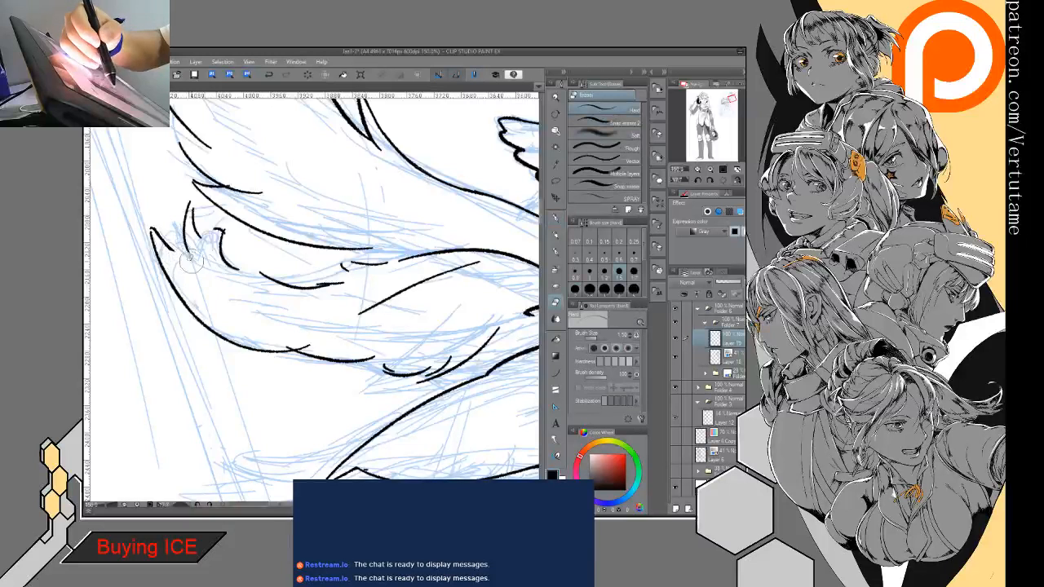
pyautogui.press('p')
pyautogui.moveTo(187, 247); pyautogui.dragTo(197, 260)
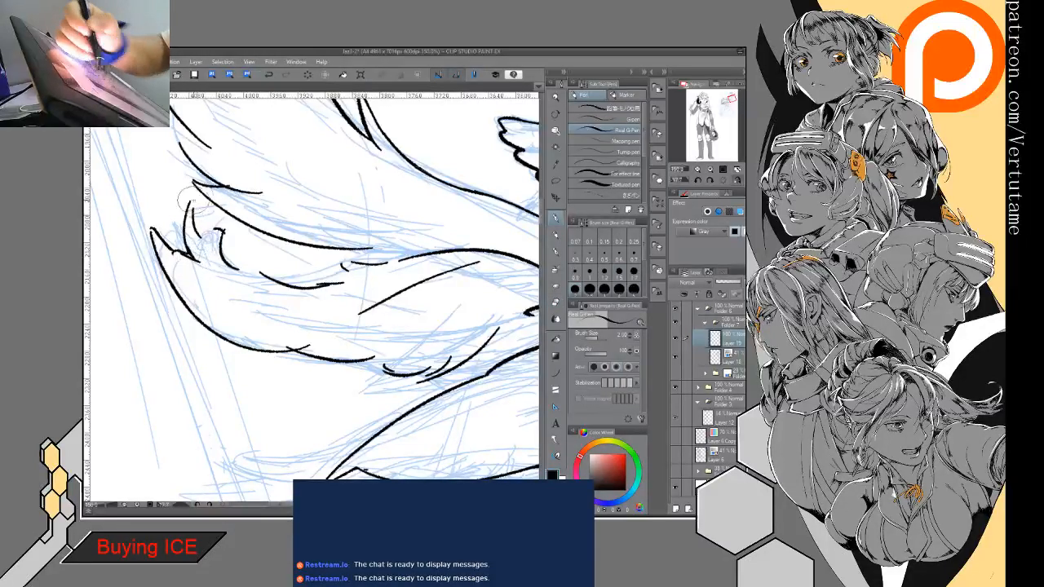
# - Form the middle spike and the small barb beside it at the second feather's tip, cleaning and reinking their edges
pyautogui.moveTo(193, 202); pyautogui.dragTo(198, 230)
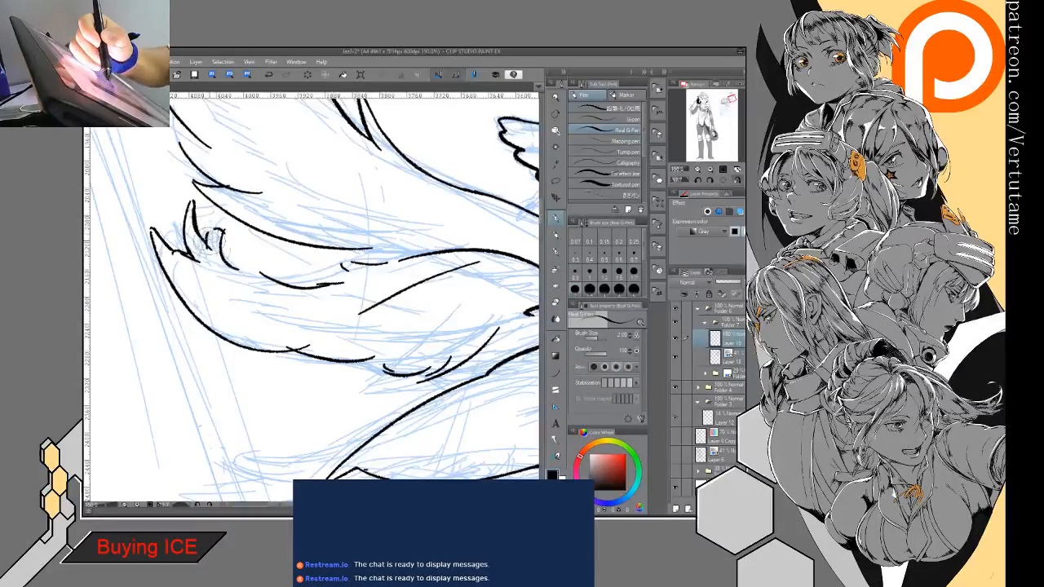
pyautogui.press('e')
pyautogui.press('p')
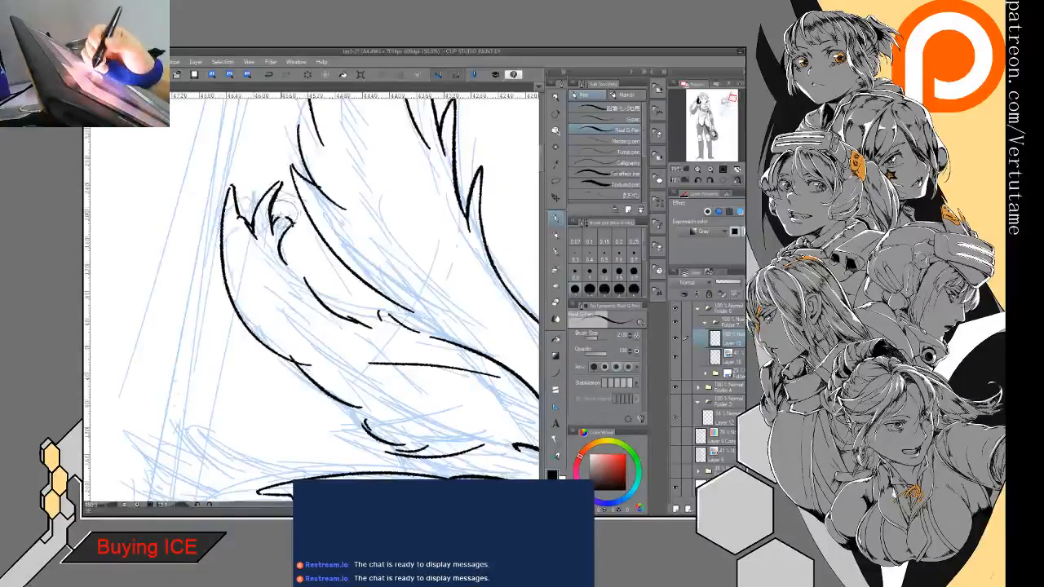
pyautogui.press('e')
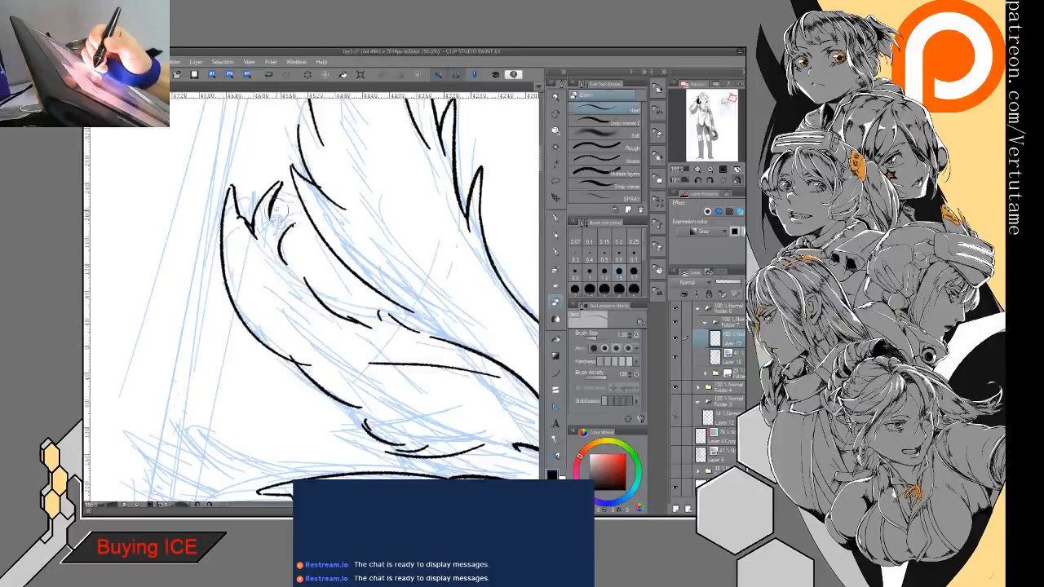
pyautogui.press('p')
pyautogui.moveTo(270, 205)
pyautogui.mouseDown()
pyautogui.moveTo(266, 235)
pyautogui.moveTo(287, 227)
pyautogui.mouseUp()
pyautogui.press('e')
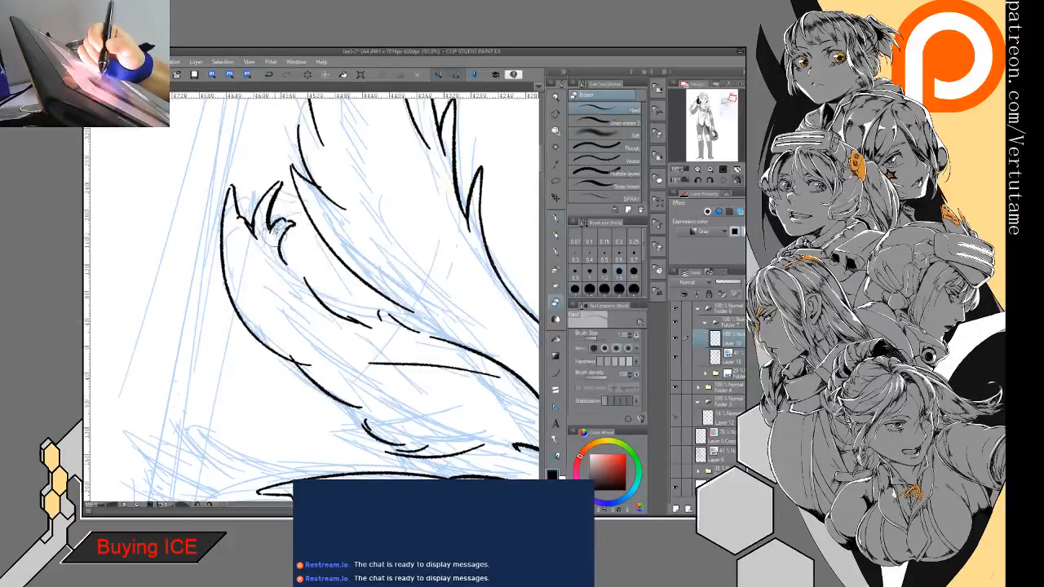
pyautogui.press('p')
pyautogui.press('e')
pyautogui.press('p')
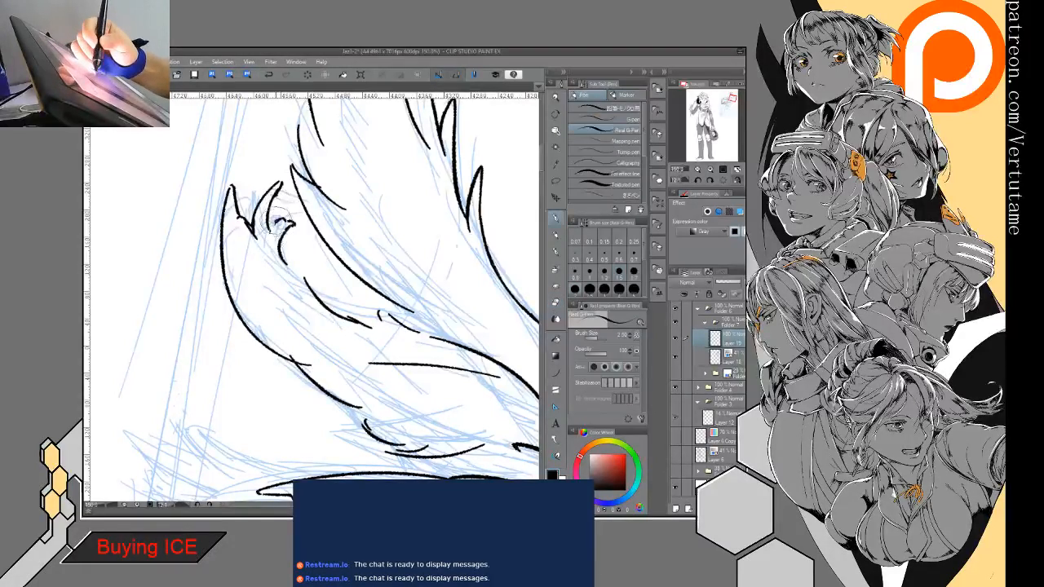
# - Refine the middle spike at the second feather's tip, trimming its point and reinking its inner edge
pyautogui.press('e')
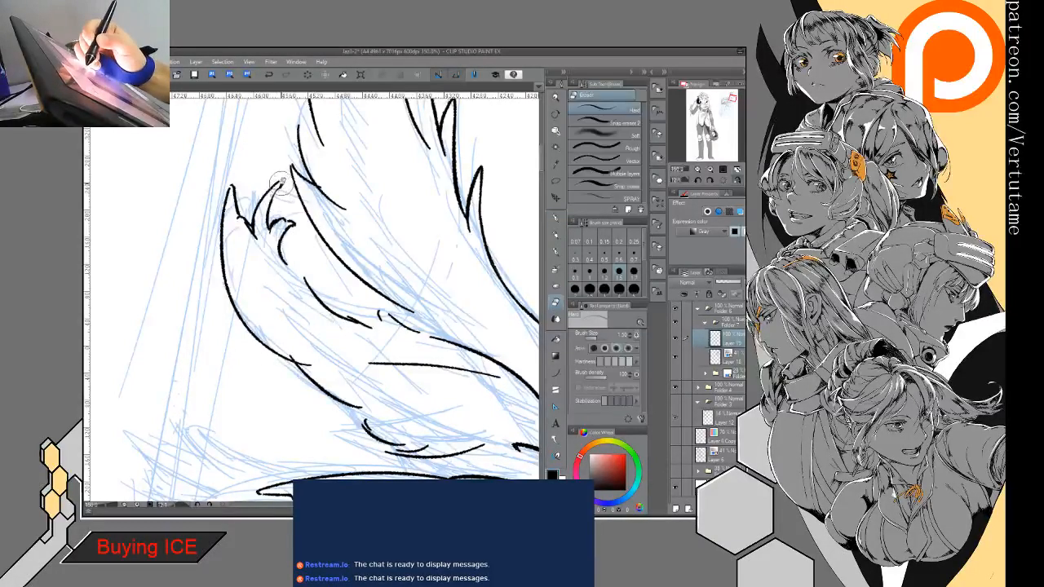
pyautogui.press('p')
pyautogui.press('e')
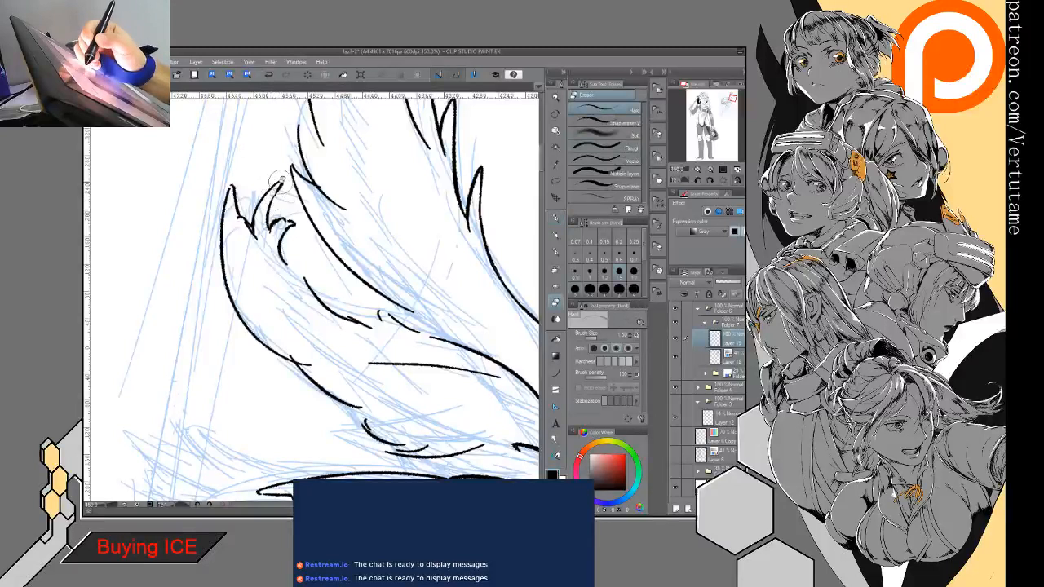
pyautogui.press('p')
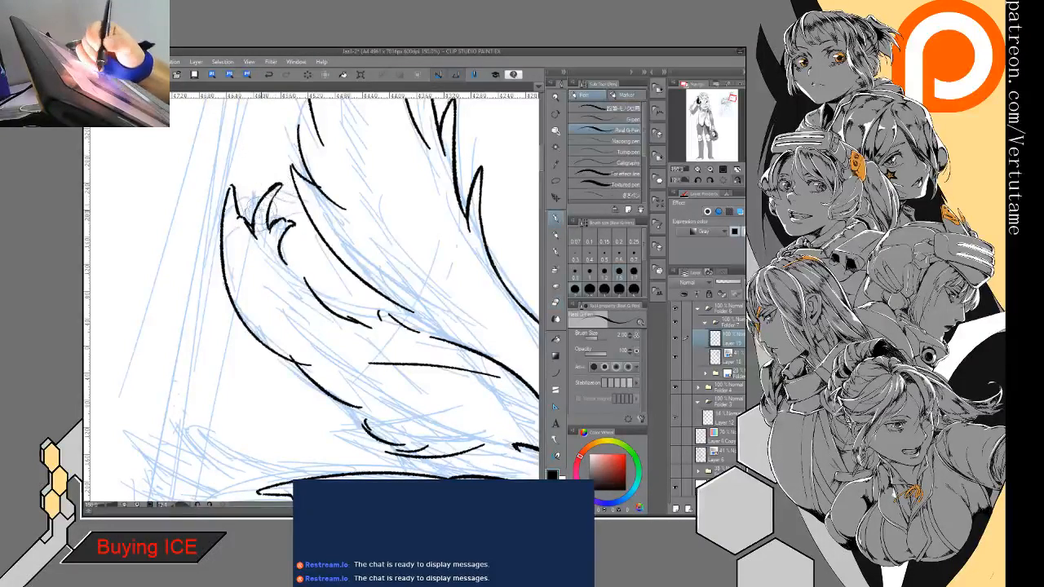
pyautogui.press('e')
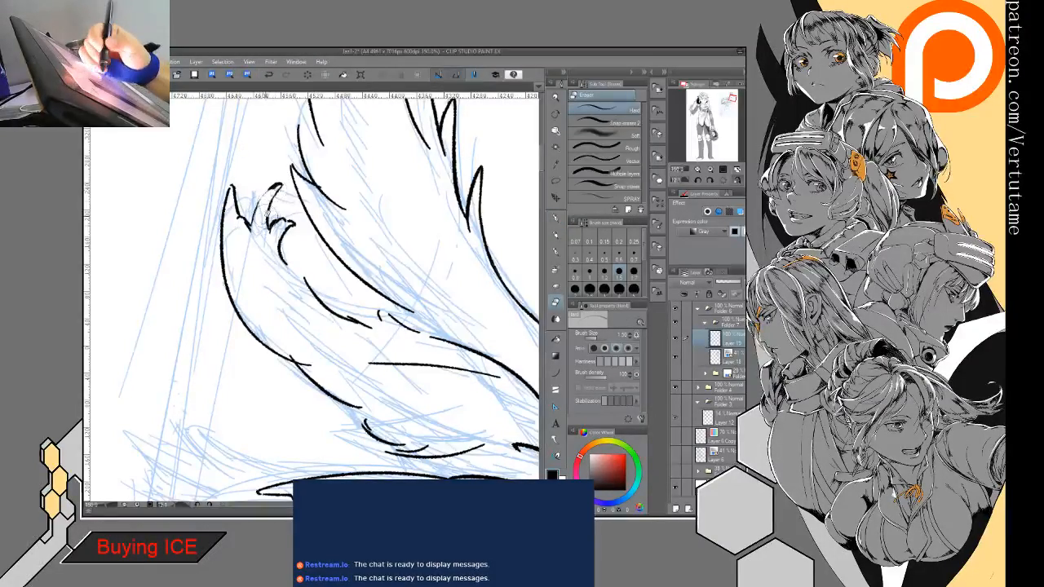
pyautogui.press('p')
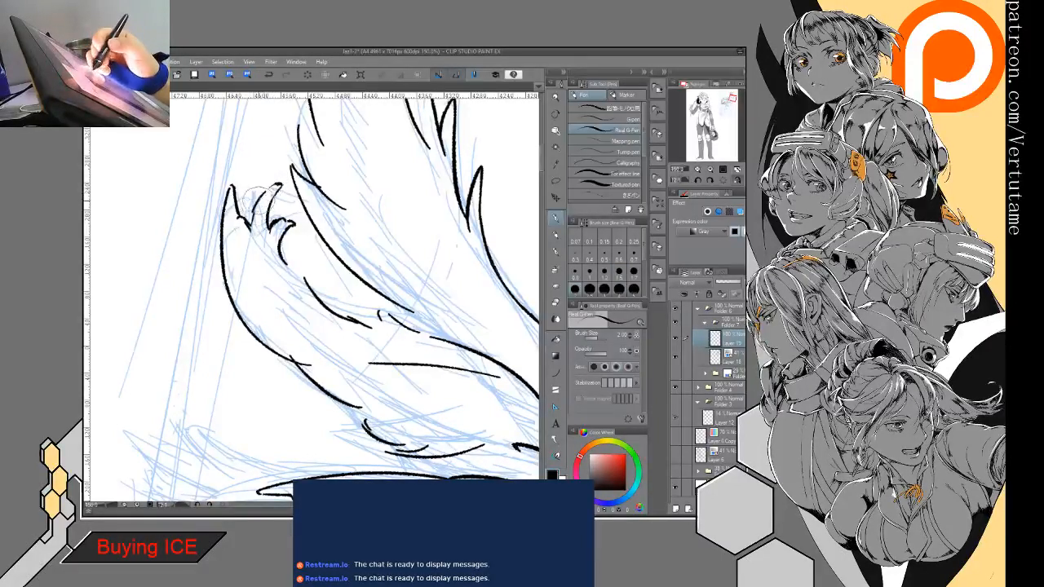
# - Clean the jagged notch between the second feather's outer point and middle spike, and reink its short connecting lines
pyautogui.press('e')
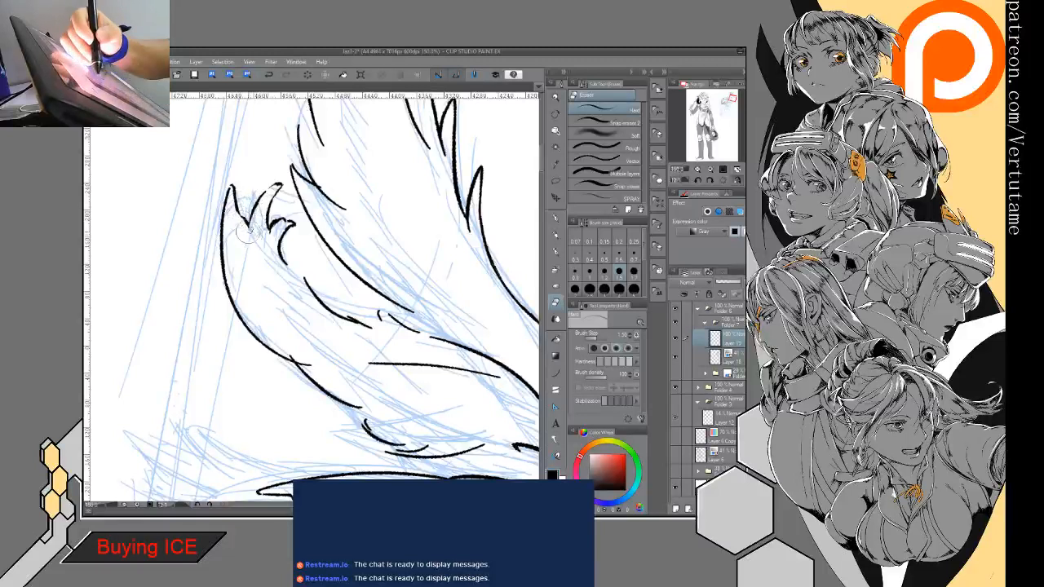
pyautogui.press('p')
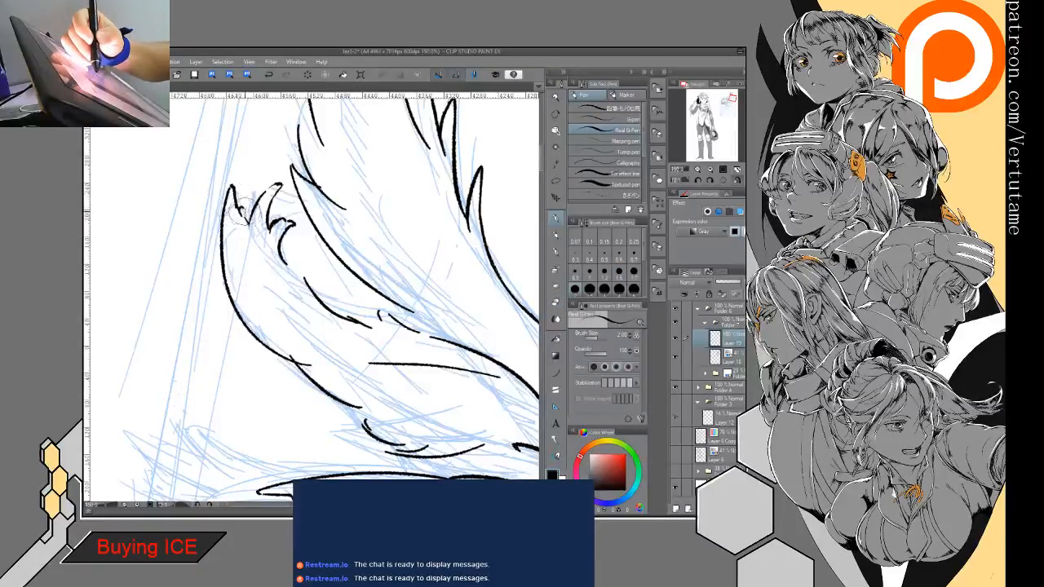
pyautogui.press('e')
pyautogui.moveTo(240, 211); pyautogui.dragTo(245, 218)
pyautogui.press('p')
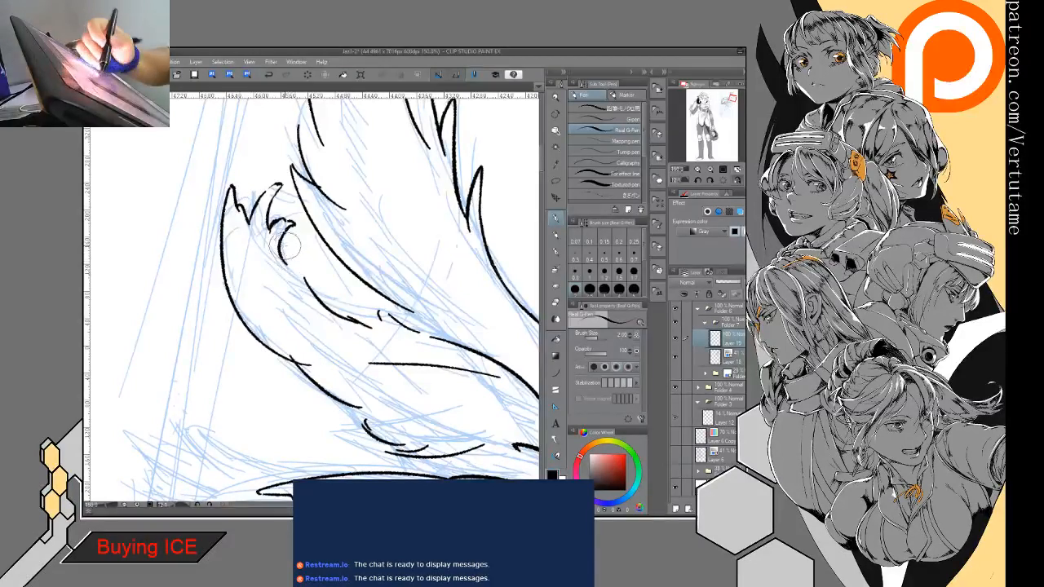
# - Redraw the second feather's inner edge from its tip barbs down to the small notch, and extend the neighbouring plume line to meet it
pyautogui.moveTo(281, 238)
pyautogui.mouseDown()
pyautogui.moveTo(333, 320)
pyautogui.moveTo(272, 225)
pyautogui.moveTo(367, 231)
pyautogui.moveTo(350, 244)
pyautogui.mouseUp()
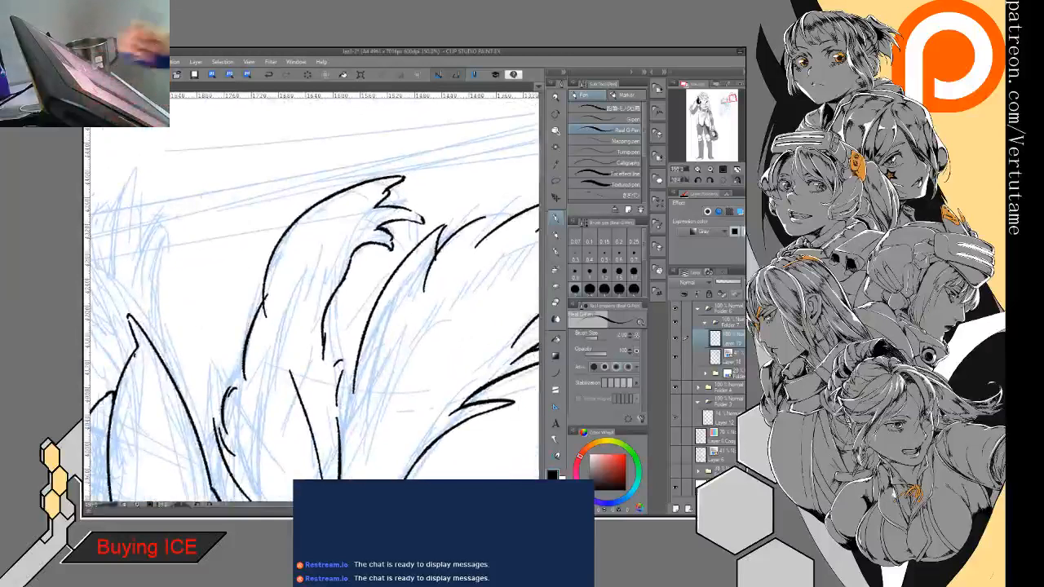
pyautogui.press('e')
pyautogui.moveTo(335, 295); pyautogui.dragTo(323, 357)
pyautogui.press('p')
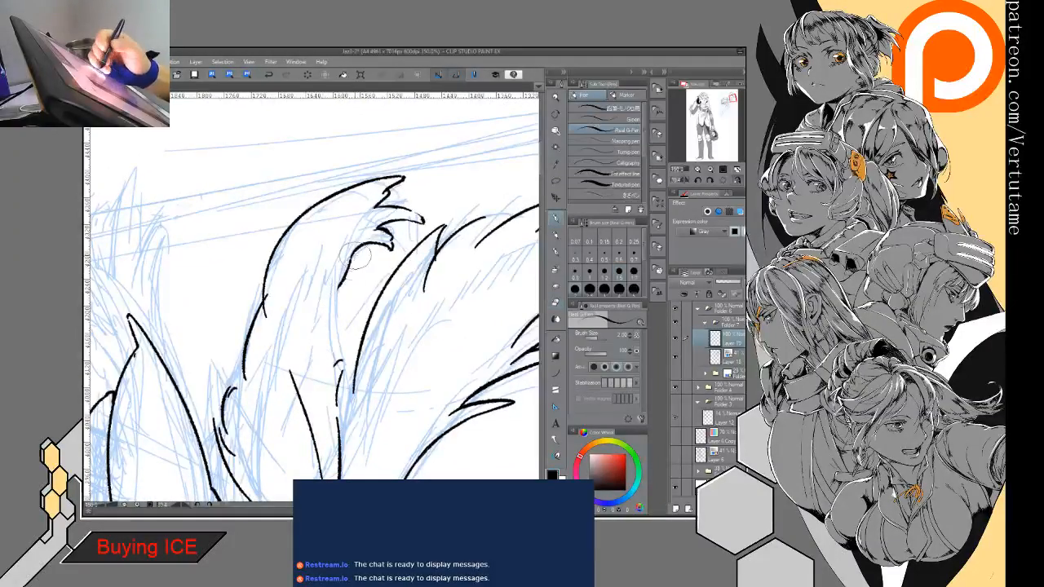
pyautogui.press('e')
pyautogui.moveTo(350, 267)
pyautogui.mouseDown()
pyautogui.moveTo(341, 364)
pyautogui.moveTo(325, 404)
pyautogui.moveTo(346, 354)
pyautogui.moveTo(342, 424)
pyautogui.moveTo(355, 392)
pyautogui.moveTo(348, 417)
pyautogui.mouseUp()
pyautogui.press('p')
pyautogui.press('e')
pyautogui.press('p')
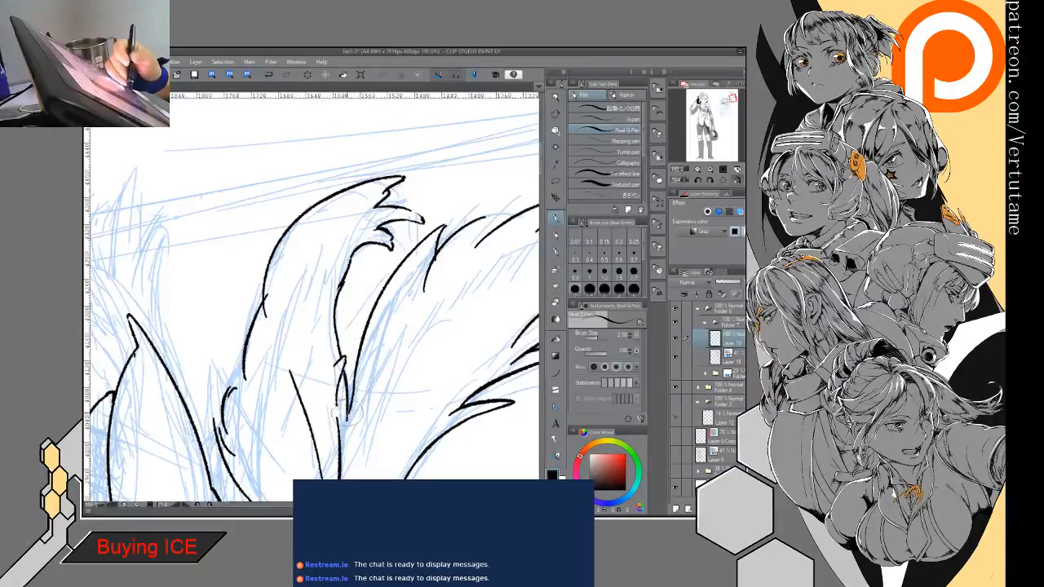
# - Erase the stray line end sticking out at the join along the second feather's outer edge
pyautogui.moveTo(310, 450)
pyautogui.mouseDown()
pyautogui.moveTo(334, 373)
pyautogui.moveTo(457, 326)
pyautogui.moveTo(537, 246)
pyautogui.mouseUp()
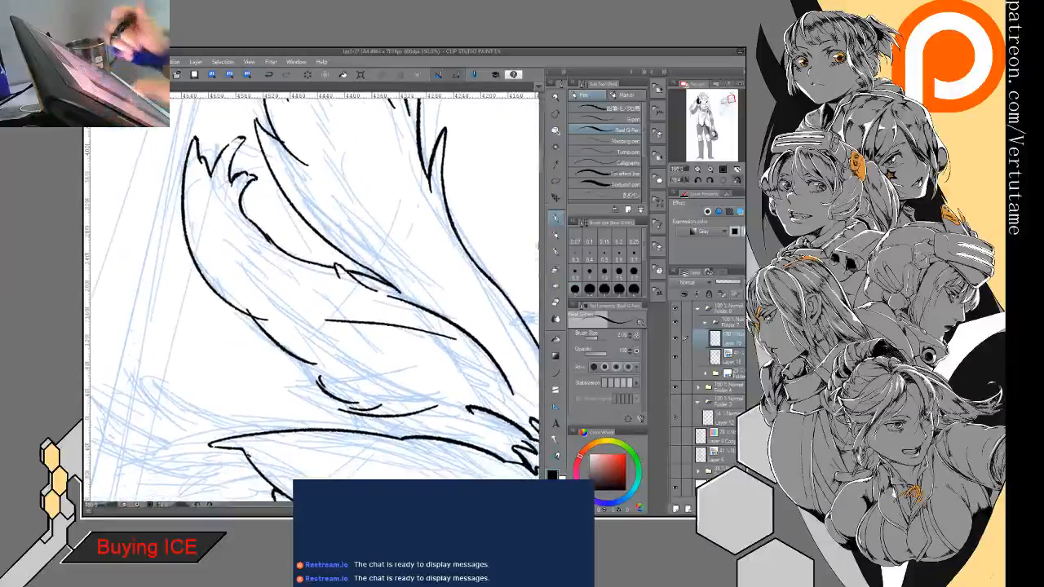
pyautogui.press('e')
pyautogui.moveTo(258, 316); pyautogui.dragTo(267, 319)
pyautogui.press('p')
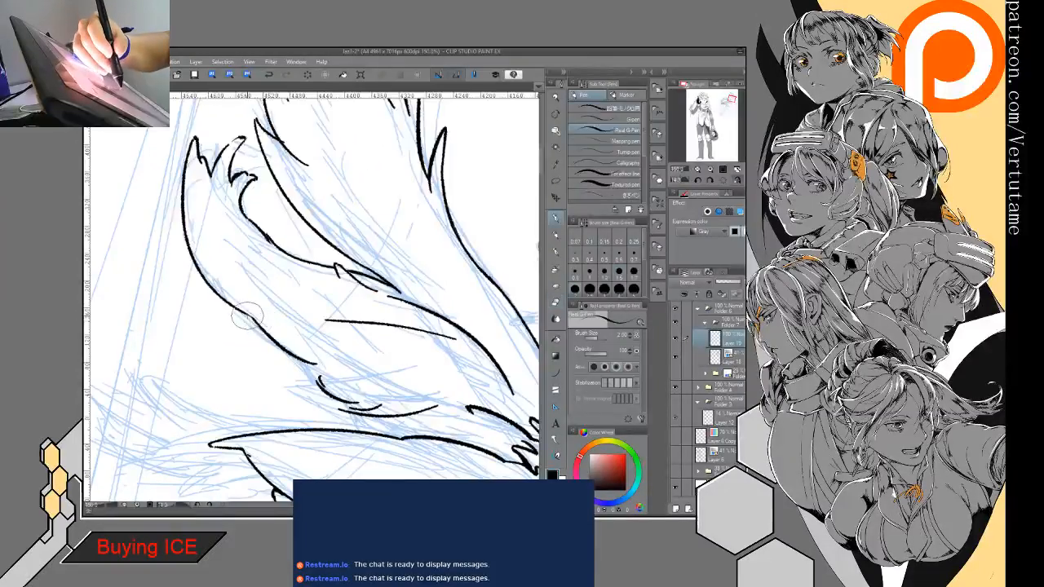
# - Examine the inked helmet, plumes and face as a whole, and inspect the area around the cheek guard
pyautogui.moveTo(302, 377); pyautogui.dragTo(251, 252)
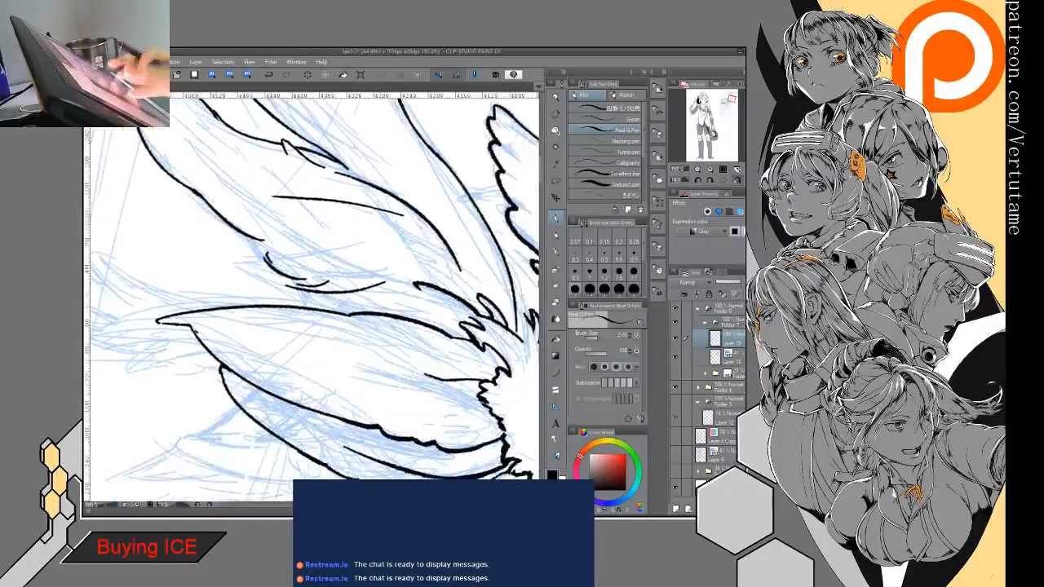
pyautogui.hotkey('ctrl', '-')
pyautogui.hotkey('ctrl', '-')
pyautogui.hotkey('ctrl', '-')
pyautogui.moveTo(475, 421); pyautogui.dragTo(513, 322)
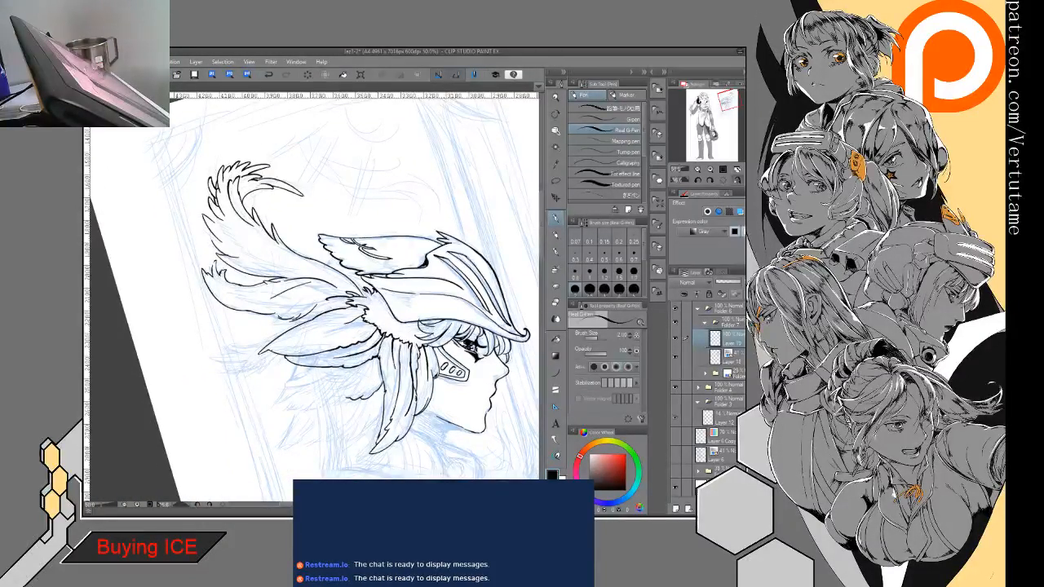
pyautogui.moveTo(457, 351); pyautogui.dragTo(403, 300)
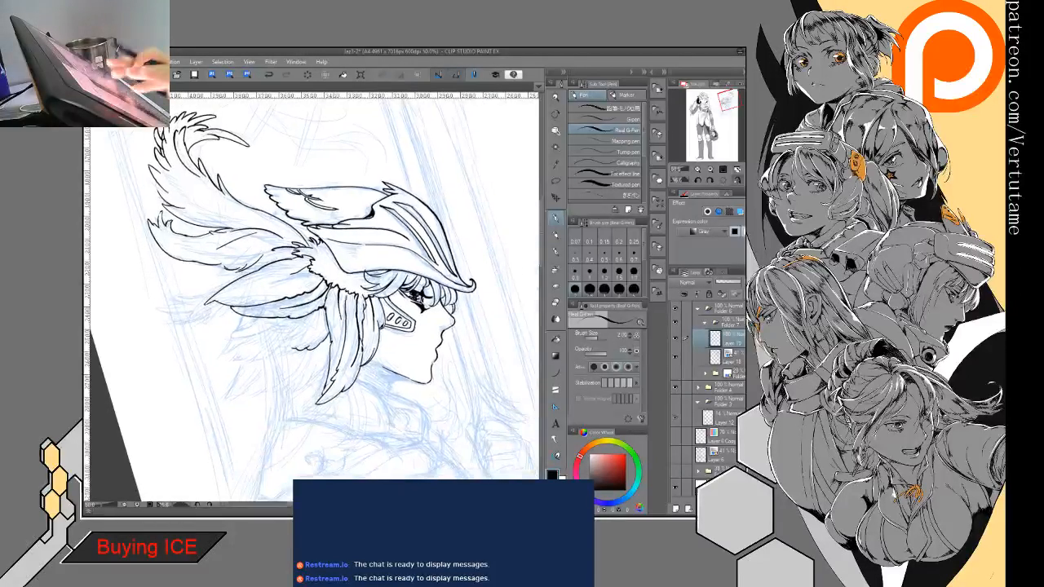
pyautogui.moveTo(440, 245); pyautogui.dragTo(447, 328)
pyautogui.moveTo(367, 326)
pyautogui.mouseDown()
pyautogui.moveTo(456, 326)
pyautogui.moveTo(399, 311)
pyautogui.mouseUp()
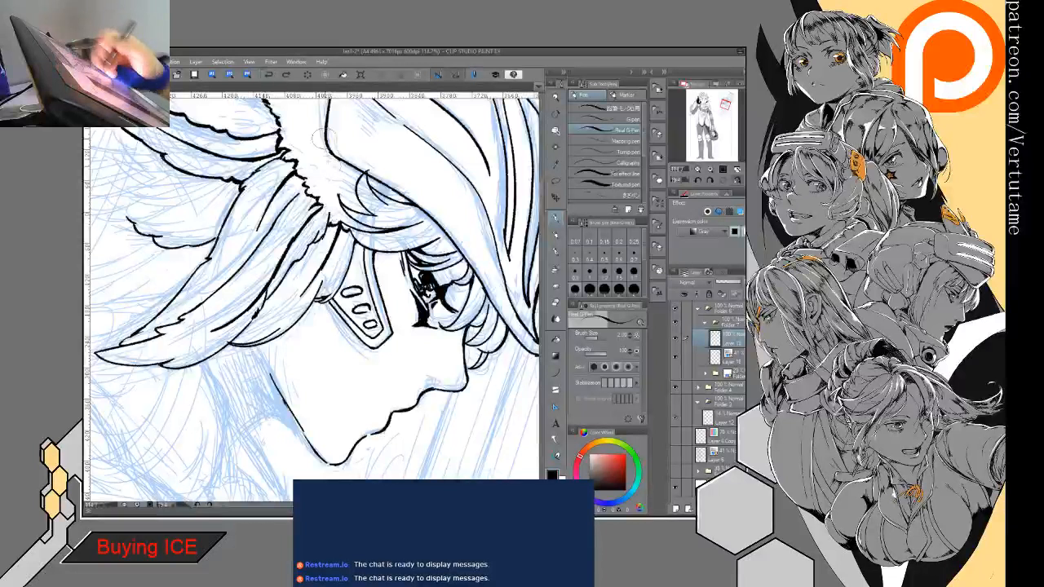
# - Try several curved strokes below the cheek guard for the earlobe, and undo them
pyautogui.click(286, 75)
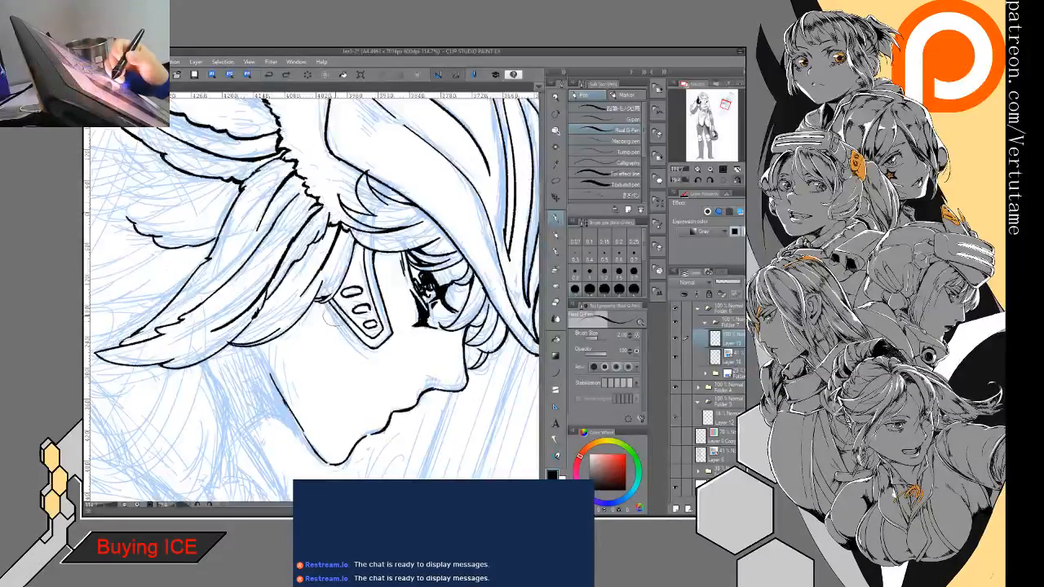
pyautogui.moveTo(343, 315); pyautogui.dragTo(351, 359)
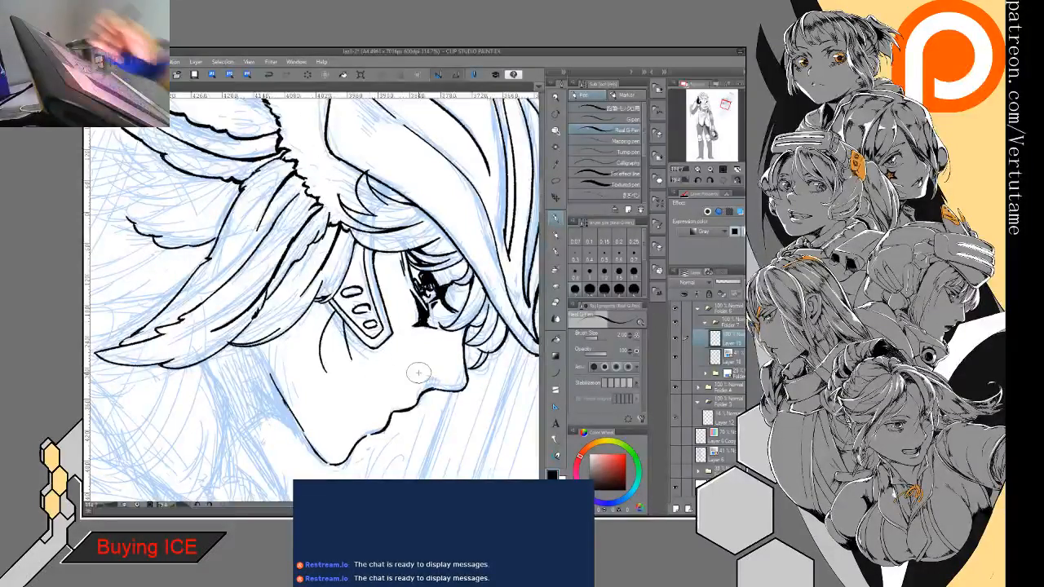
pyautogui.click(269, 75)
pyautogui.click(269, 75)
pyautogui.moveTo(330, 304); pyautogui.dragTo(331, 360)
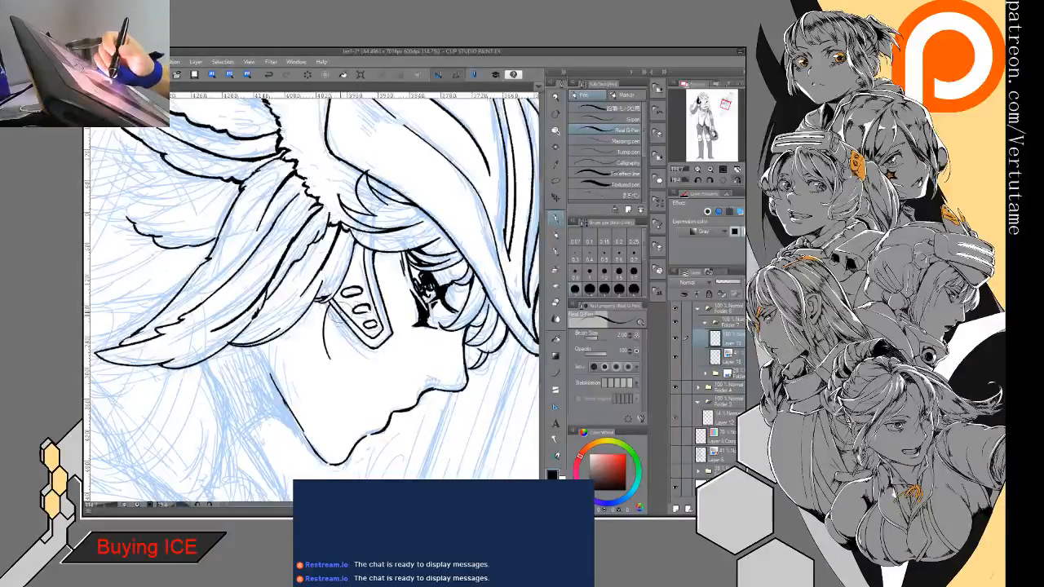
pyautogui.moveTo(362, 322)
pyautogui.mouseDown()
pyautogui.moveTo(291, 298)
pyautogui.moveTo(251, 332)
pyautogui.moveTo(253, 351)
pyautogui.moveTo(249, 335)
pyautogui.moveTo(278, 337)
pyautogui.mouseUp()
pyautogui.hotkey('ctrl', 'z')
pyautogui.hotkey('ctrl', 'z')
pyautogui.click(268, 76)
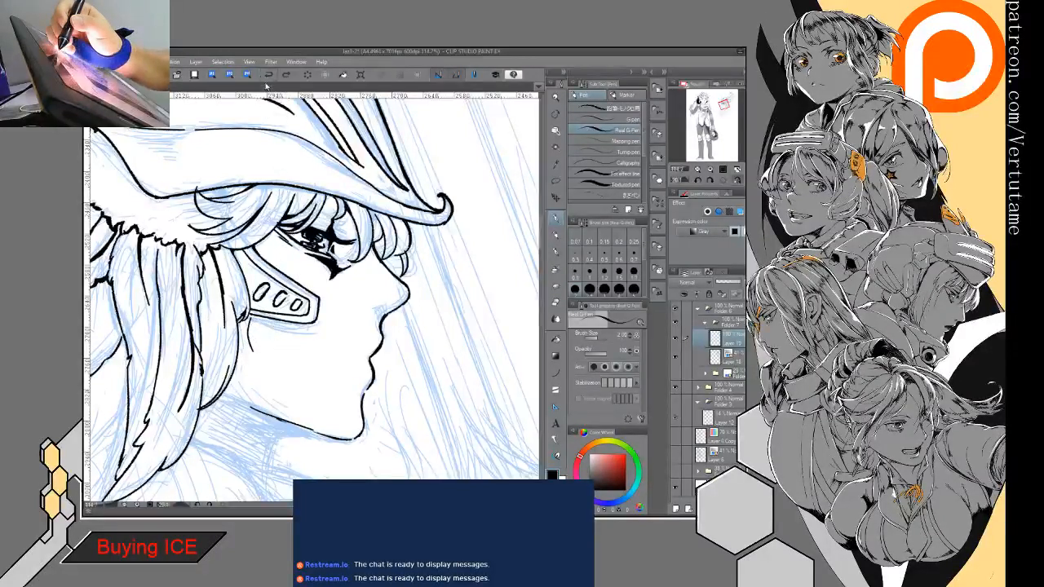
pyautogui.click(270, 77)
pyautogui.moveTo(251, 316)
pyautogui.mouseDown()
pyautogui.moveTo(263, 352)
pyautogui.moveTo(254, 339)
pyautogui.moveTo(287, 364)
pyautogui.mouseUp()
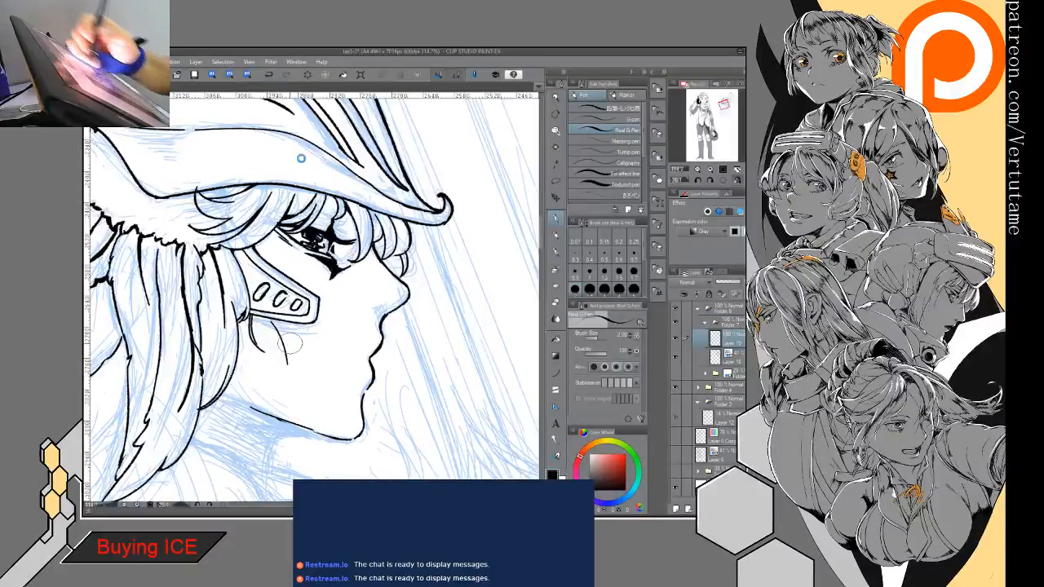
pyautogui.click(270, 76)
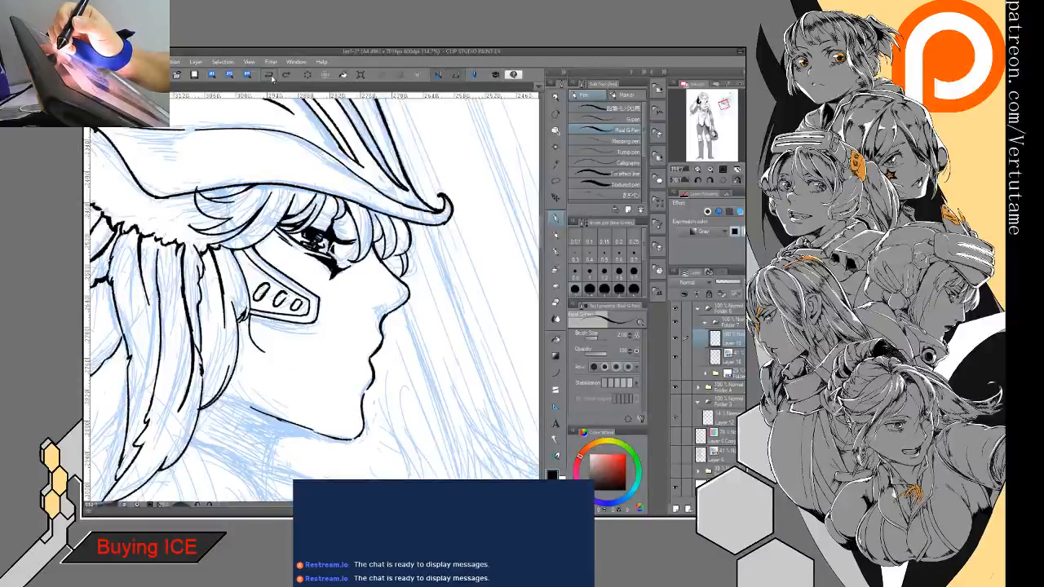
# - Ink a hooked outer curve and a smaller inner curve below the cheek guard for the earlobe
pyautogui.scroll(3, 314, 285)
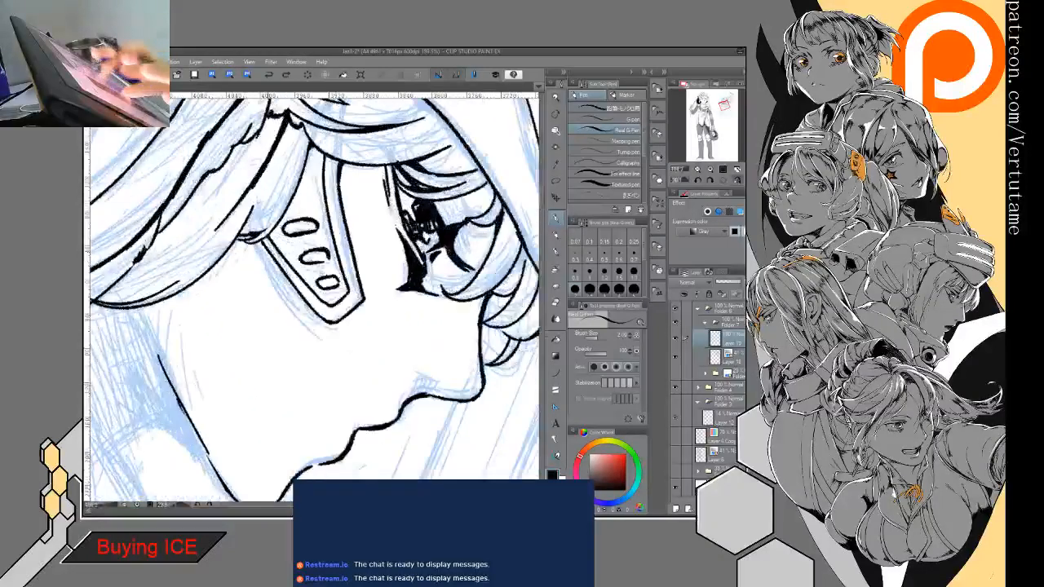
pyautogui.moveTo(236, 277); pyautogui.dragTo(242, 338)
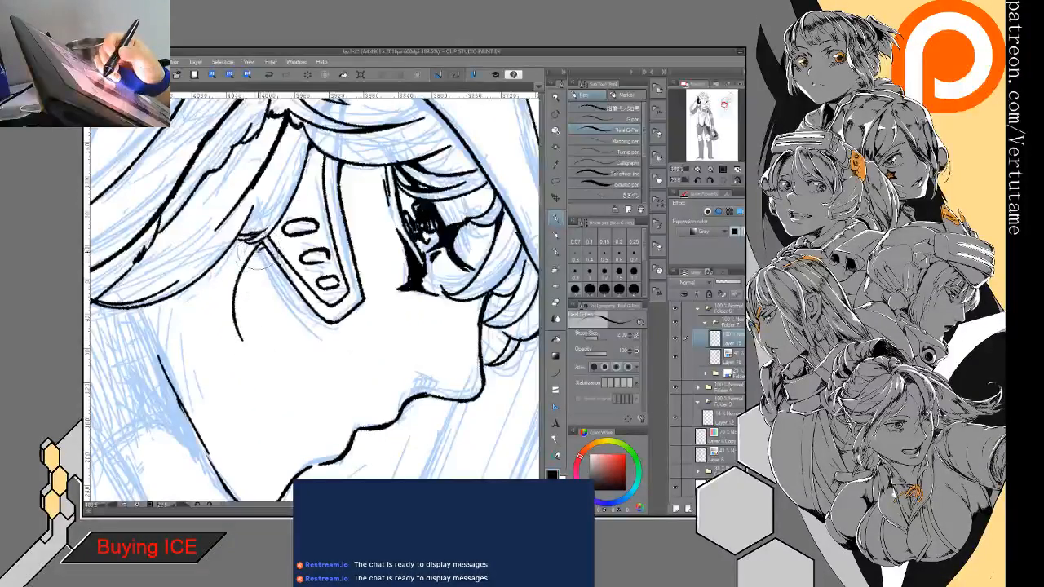
pyautogui.moveTo(256, 246); pyautogui.dragTo(269, 303)
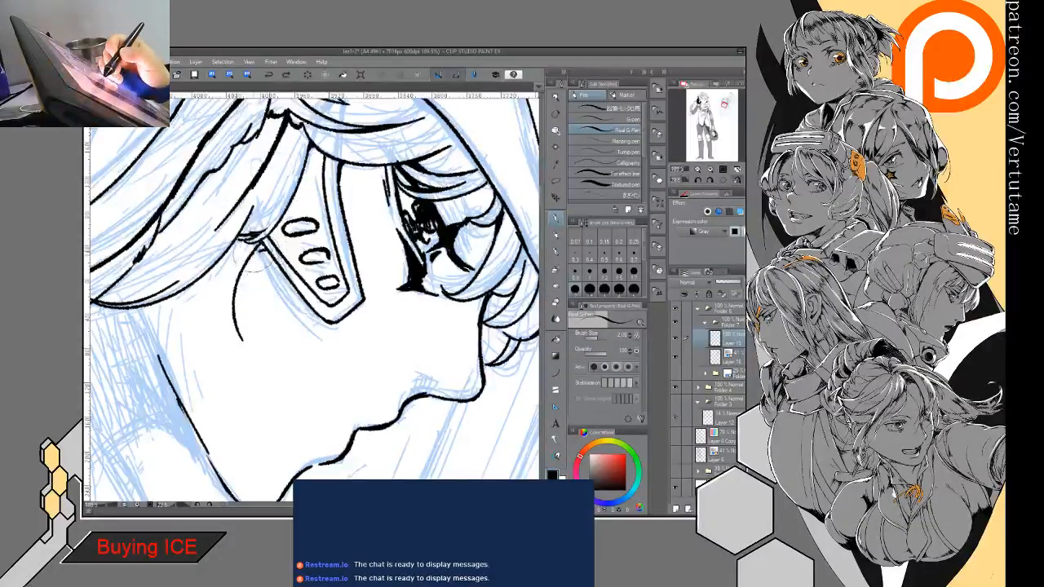
pyautogui.hotkey('ctrl', 'z')
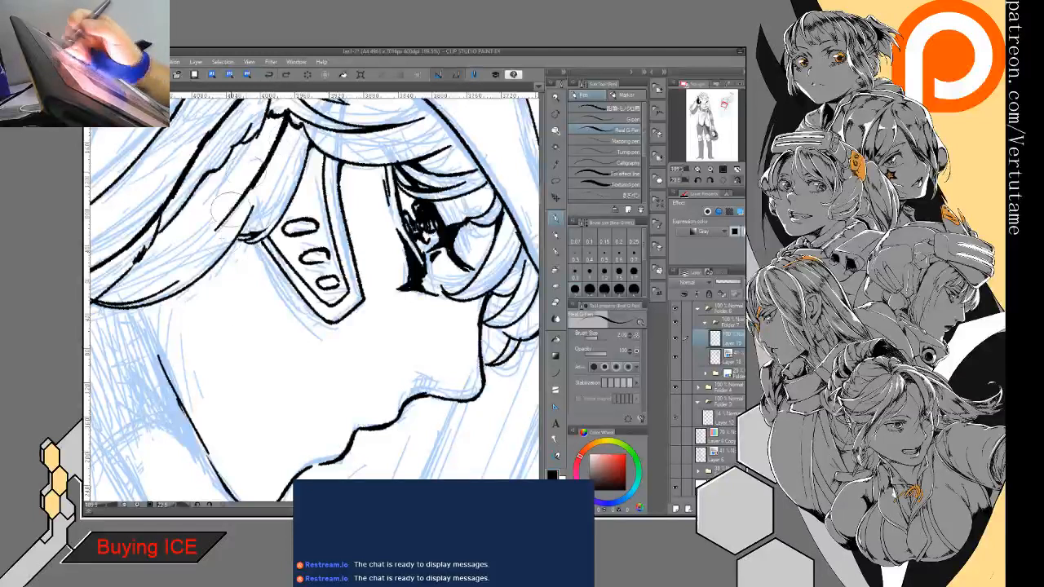
pyautogui.moveTo(235, 244); pyautogui.dragTo(253, 333)
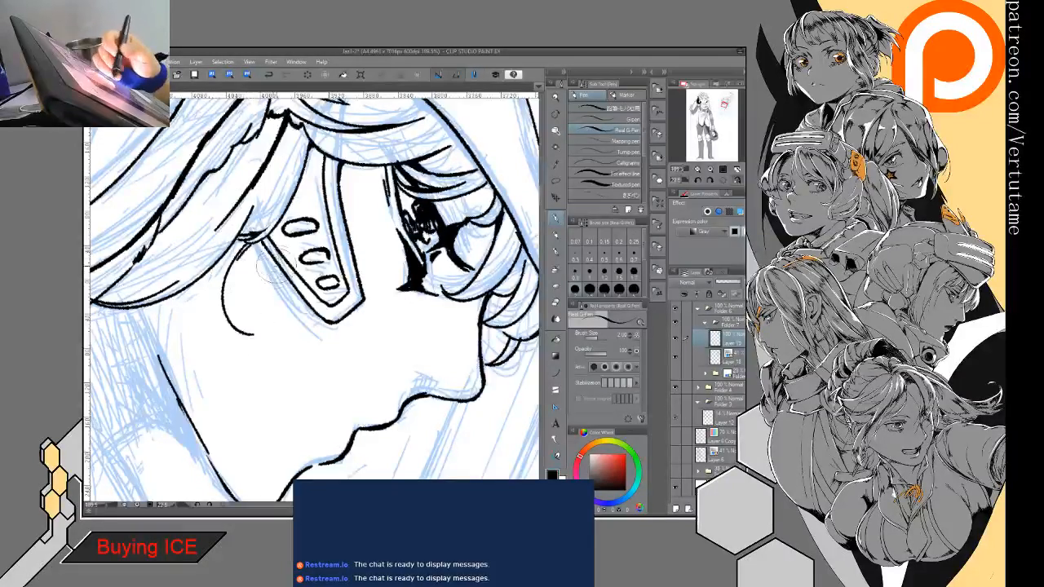
pyautogui.moveTo(259, 244); pyautogui.dragTo(271, 289)
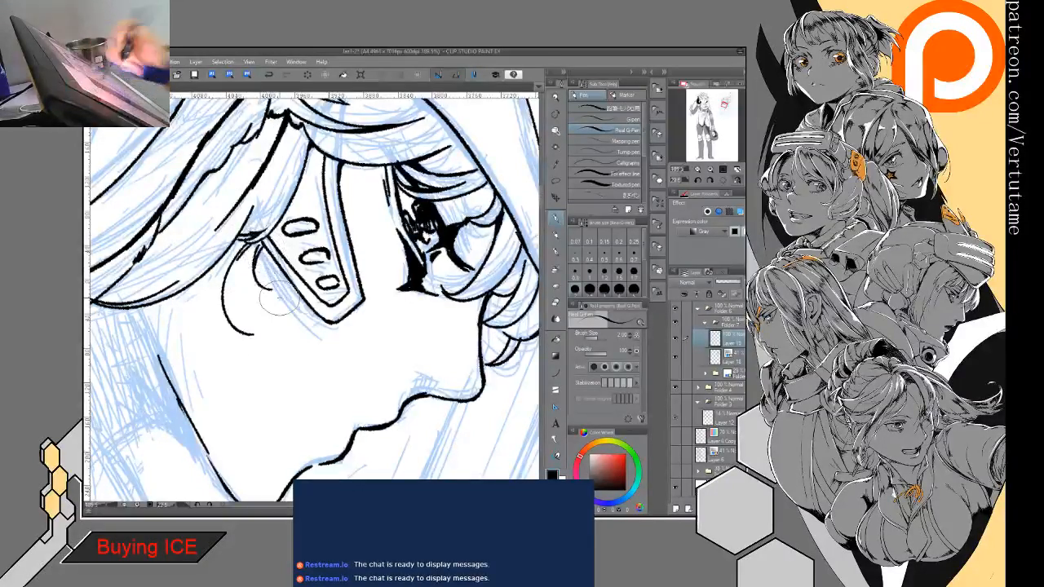
# - Straighten the canvas and ink the short neck and collar lines and two long curves down the back of the cloak
pyautogui.moveTo(424, 225)
pyautogui.mouseDown()
pyautogui.moveTo(434, 222)
pyautogui.moveTo(312, 216)
pyautogui.mouseUp()
pyautogui.scroll(-6, 353, 316)
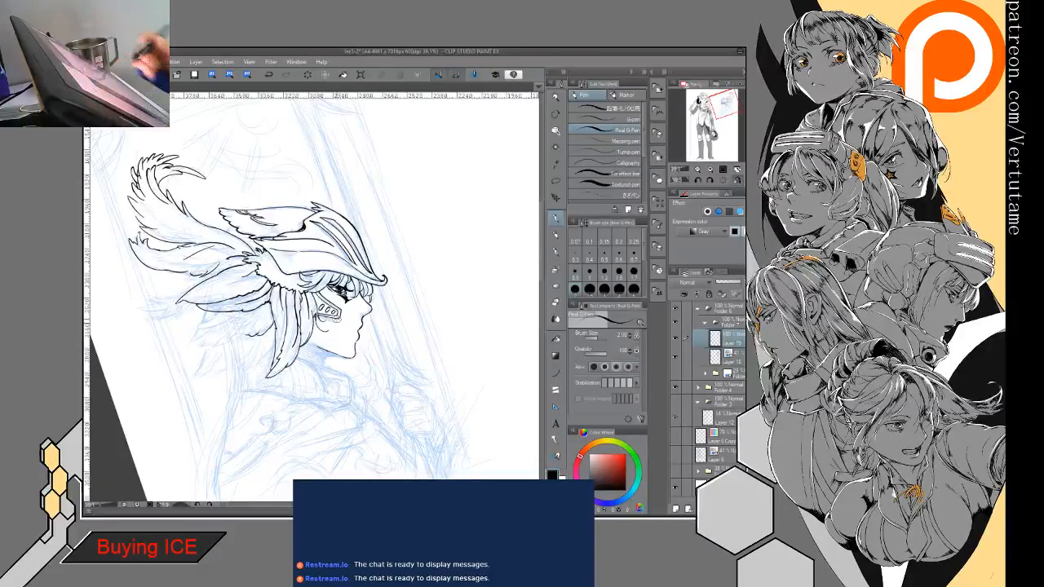
pyautogui.moveTo(318, 350); pyautogui.dragTo(314, 300)
pyautogui.hotkey('ctrl', '@')
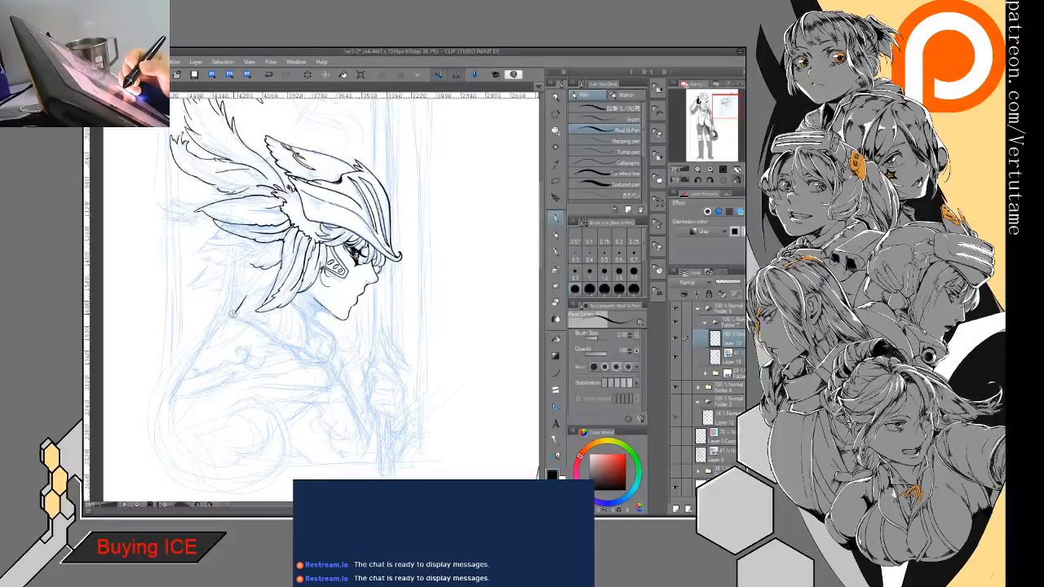
pyautogui.moveTo(222, 316); pyautogui.dragTo(209, 334)
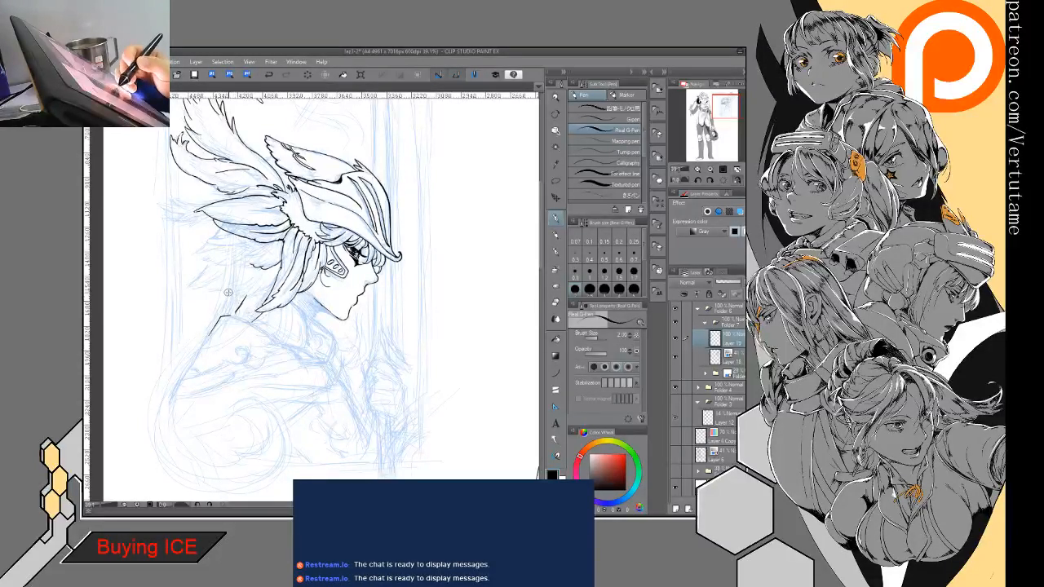
pyautogui.moveTo(223, 313)
pyautogui.mouseDown()
pyautogui.moveTo(147, 428)
pyautogui.moveTo(149, 454)
pyautogui.mouseUp()
pyautogui.moveTo(192, 346); pyautogui.dragTo(208, 450)
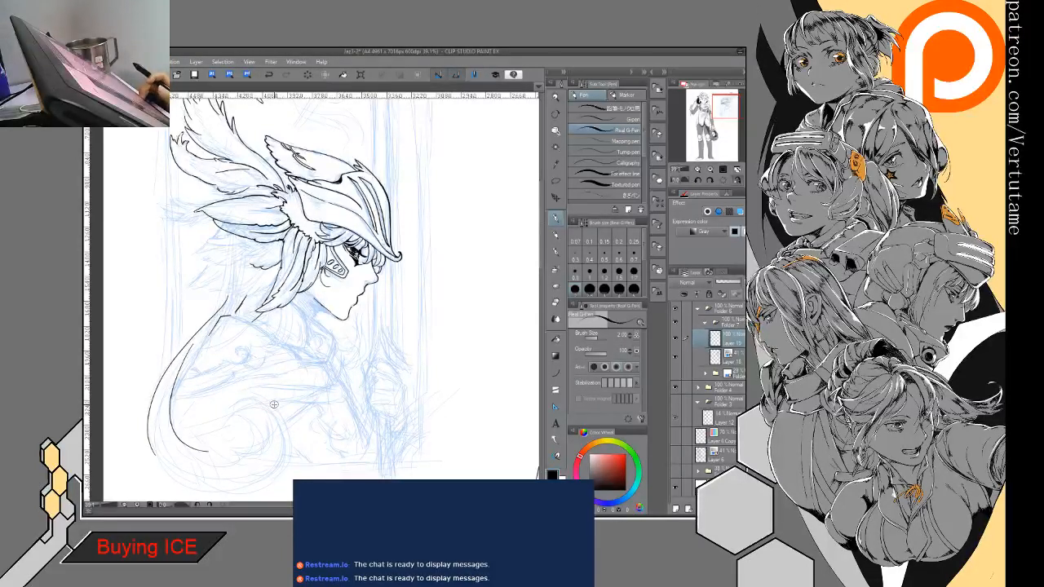
# - Mirror the canvas and ink the front of the neck and the pointed, folded outlines of the collar beneath the jaw
pyautogui.click(735, 180)
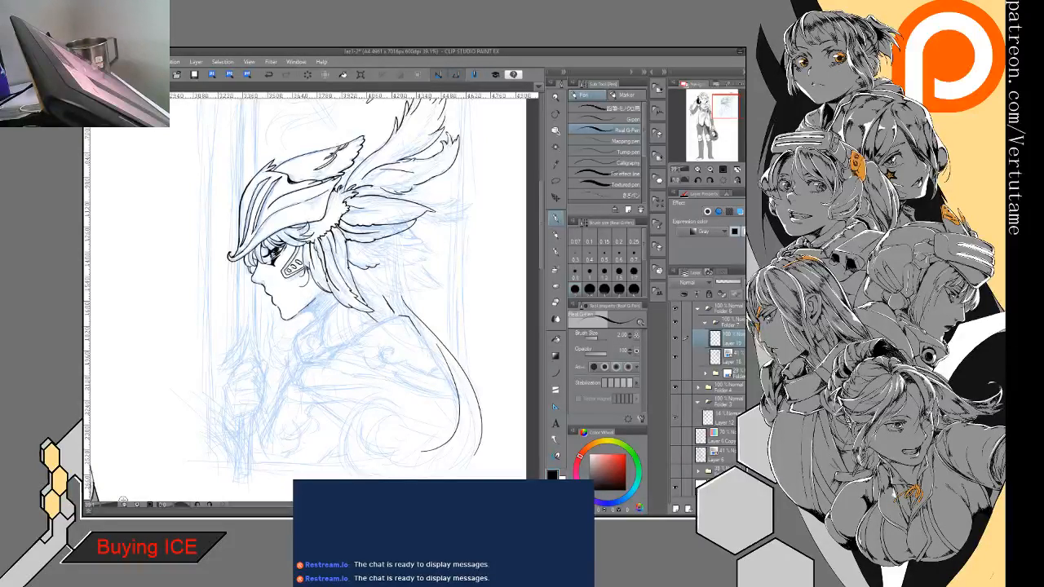
pyautogui.scroll(3, 334, 349)
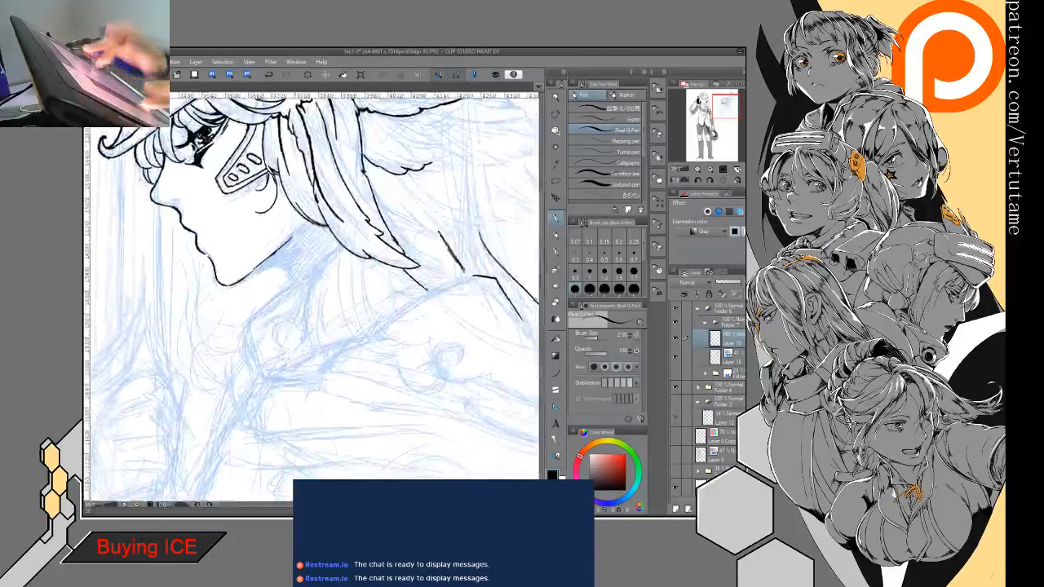
pyautogui.moveTo(274, 267); pyautogui.dragTo(294, 283)
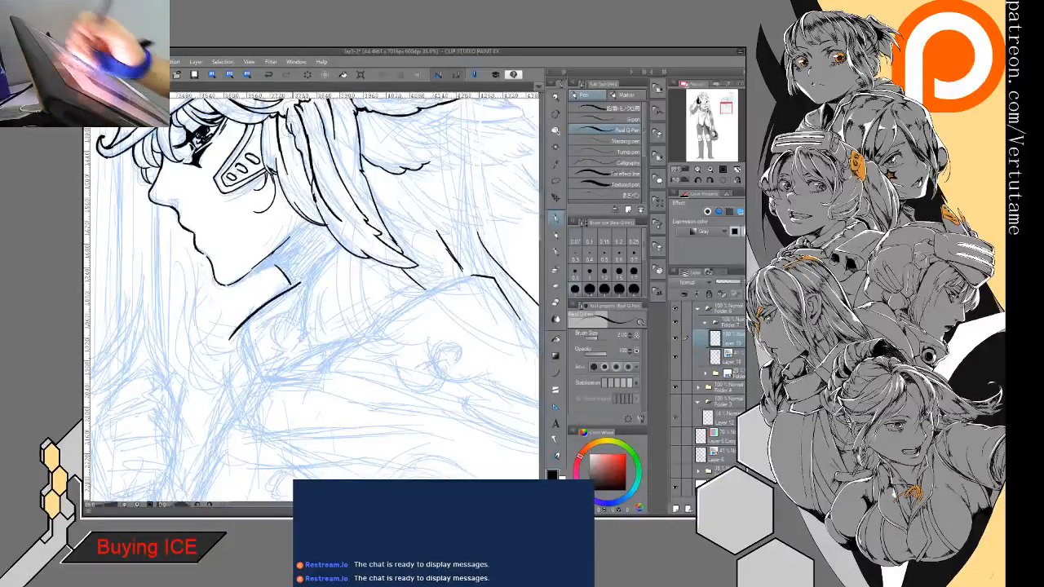
pyautogui.moveTo(301, 282)
pyautogui.mouseDown()
pyautogui.moveTo(236, 340)
pyautogui.moveTo(274, 387)
pyautogui.mouseUp()
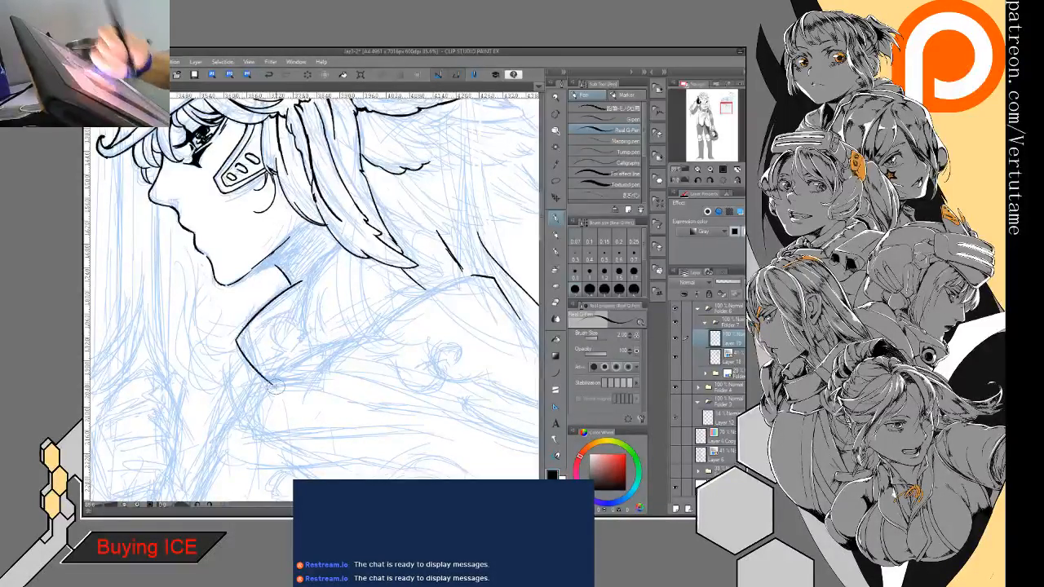
pyautogui.moveTo(303, 281)
pyautogui.mouseDown()
pyautogui.moveTo(301, 355)
pyautogui.moveTo(370, 328)
pyautogui.mouseUp()
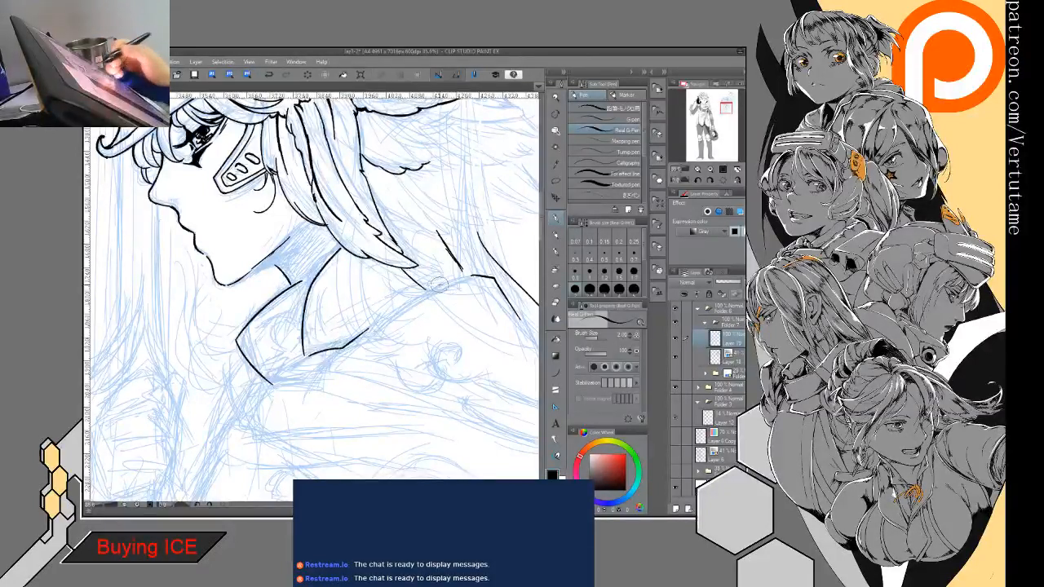
# - Ink the cloak's upper edge and shoulder fold, the collar's lower edge, and the long curve down the chest
pyautogui.moveTo(474, 275)
pyautogui.mouseDown()
pyautogui.moveTo(335, 352)
pyautogui.moveTo(326, 277)
pyautogui.moveTo(296, 315)
pyautogui.moveTo(174, 308)
pyautogui.moveTo(383, 351)
pyautogui.mouseUp()
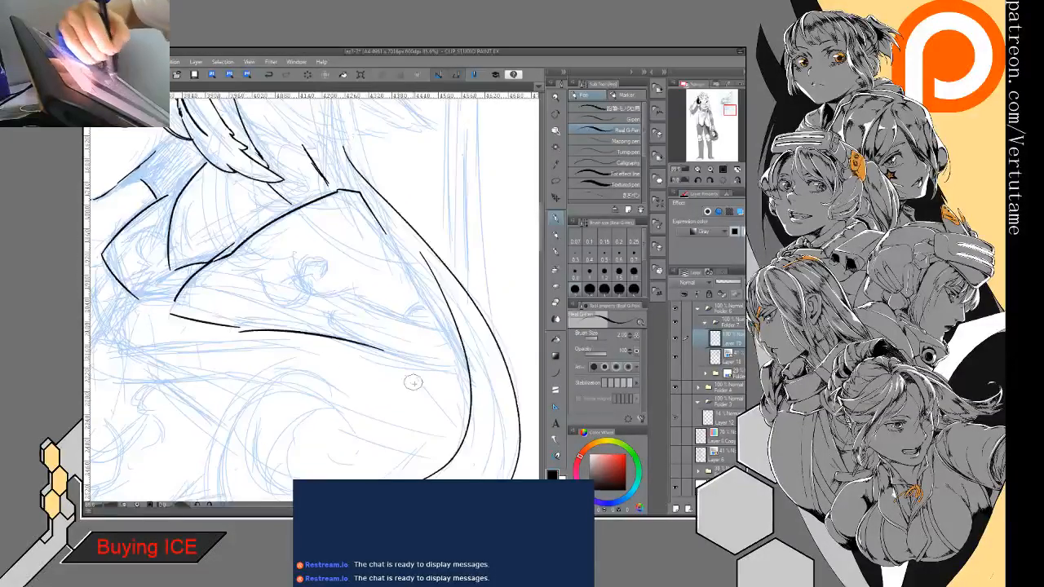
pyautogui.moveTo(412, 389); pyautogui.dragTo(510, 336)
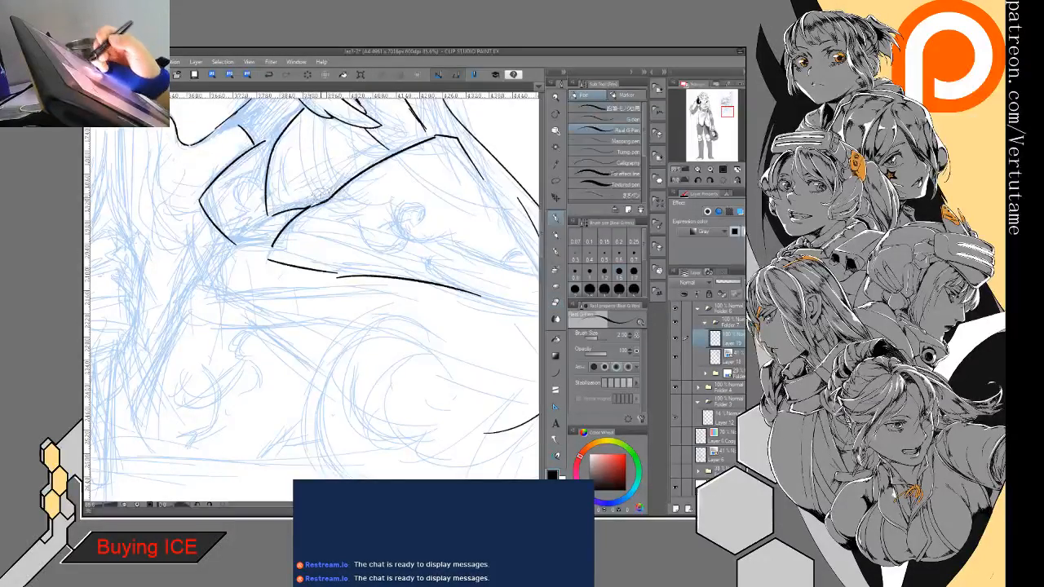
pyautogui.moveTo(319, 194)
pyautogui.mouseDown()
pyautogui.moveTo(231, 259)
pyautogui.moveTo(225, 245)
pyautogui.moveTo(199, 282)
pyautogui.mouseUp()
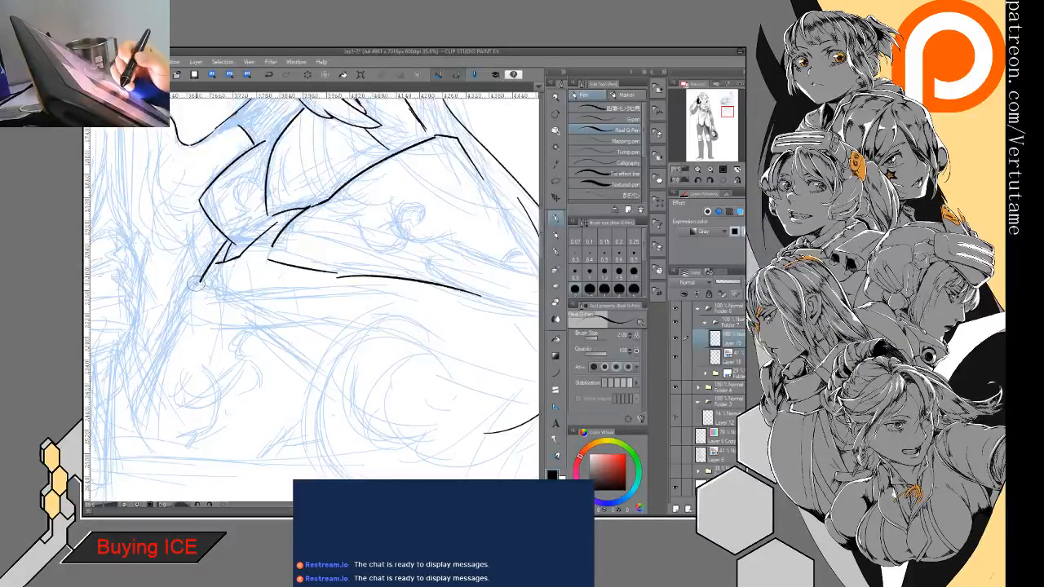
pyautogui.moveTo(198, 281); pyautogui.dragTo(126, 421)
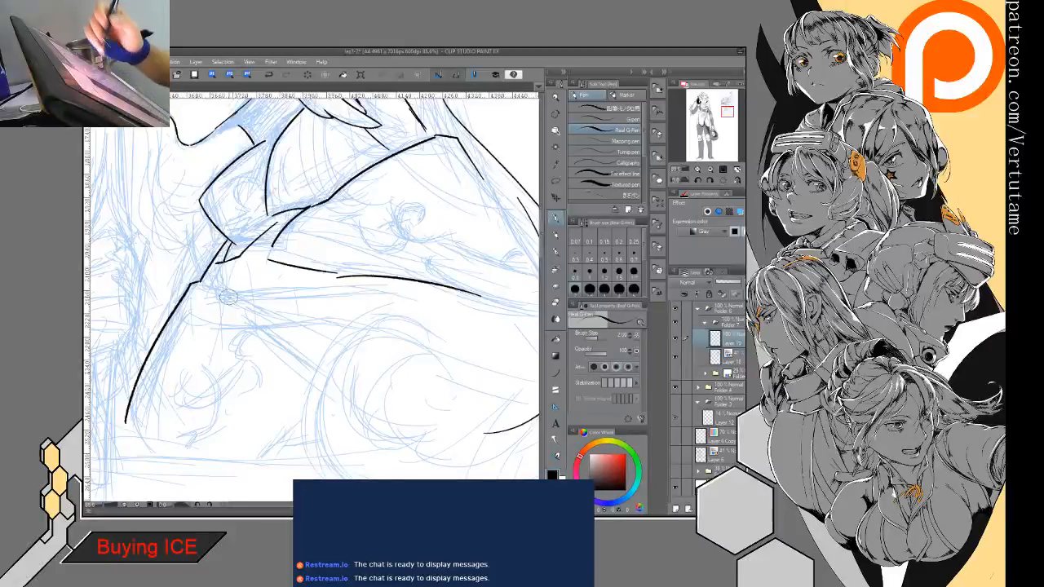
# - Examine the inked collar and cloak together with the helmeted head in mirrored and unmirrored view
pyautogui.press('-')
pyautogui.press('-')
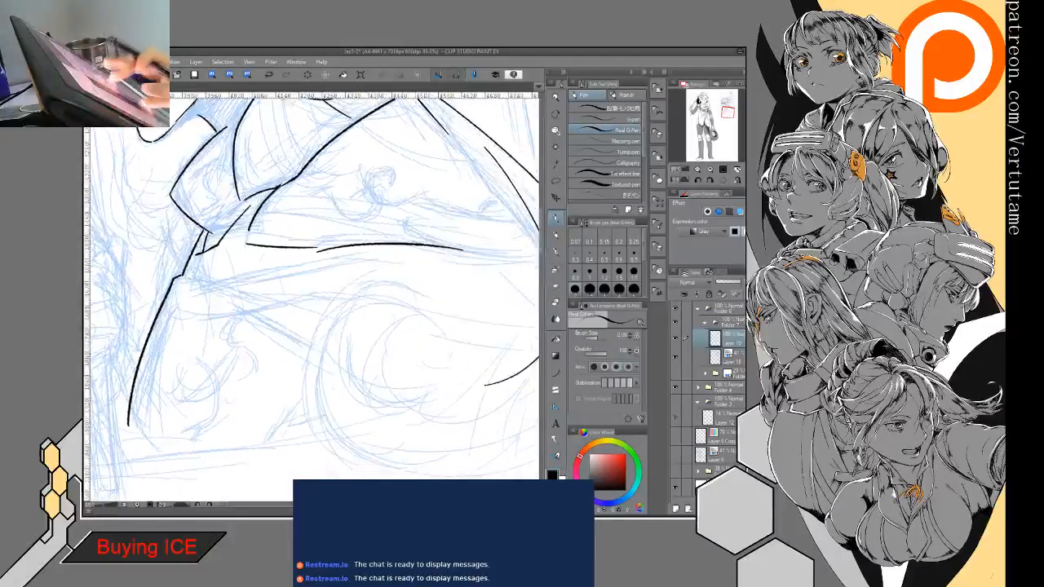
pyautogui.hotkey('ctrl', '-')
pyautogui.hotkey('ctrl', '-')
pyautogui.press('-')
pyautogui.press('-')
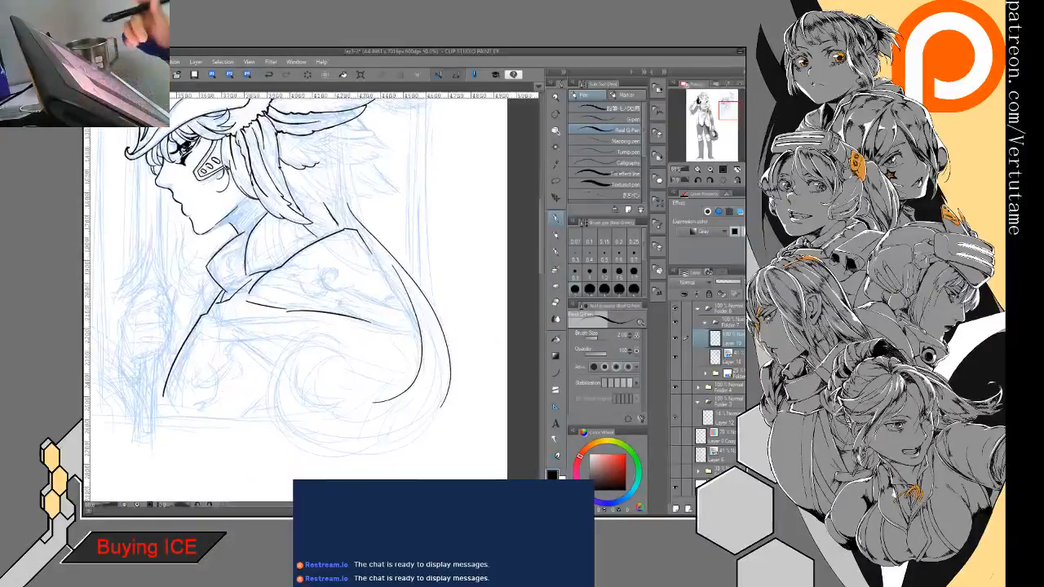
pyautogui.moveTo(293, 245)
pyautogui.mouseDown()
pyautogui.moveTo(350, 285)
pyautogui.moveTo(368, 344)
pyautogui.moveTo(361, 335)
pyautogui.mouseUp()
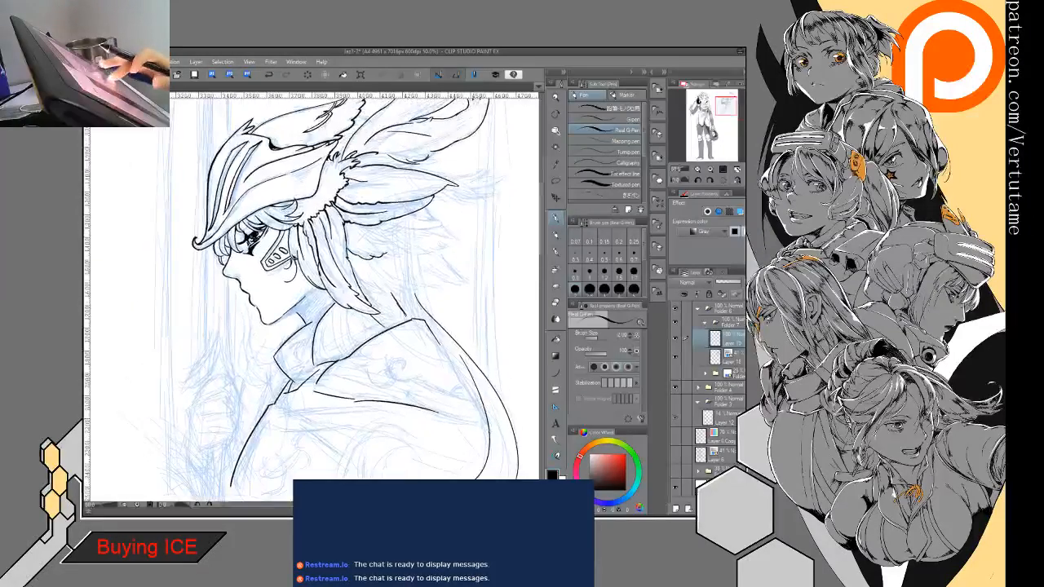
pyautogui.press('h')
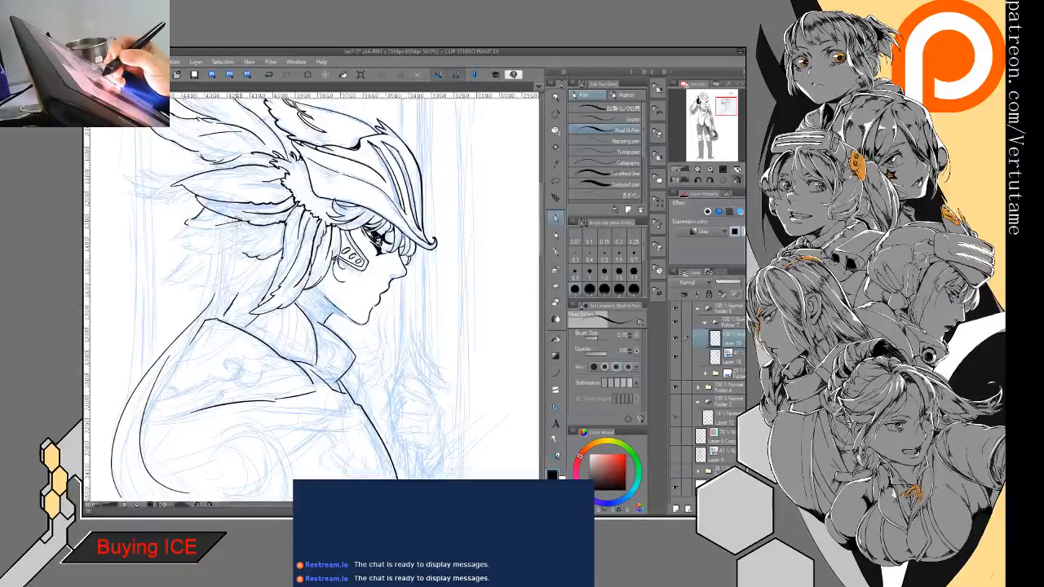
# - Ink inner barb lines on the lowest feather group behind the helmet and the first jagged tips along its end
pyautogui.moveTo(314, 298); pyautogui.dragTo(378, 276)
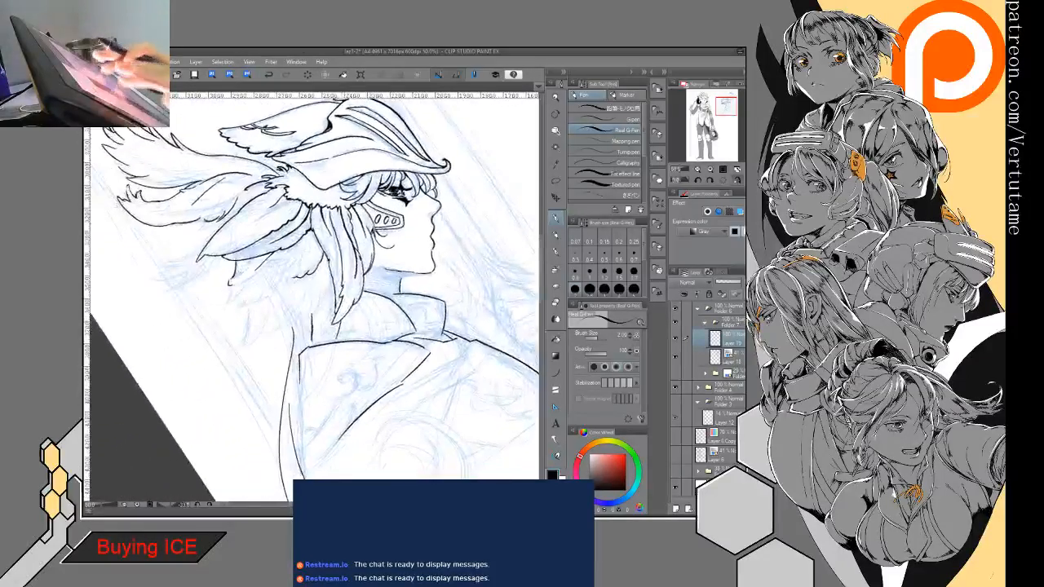
pyautogui.scroll(5, 304, 293)
pyautogui.moveTo(300, 169); pyautogui.dragTo(281, 226)
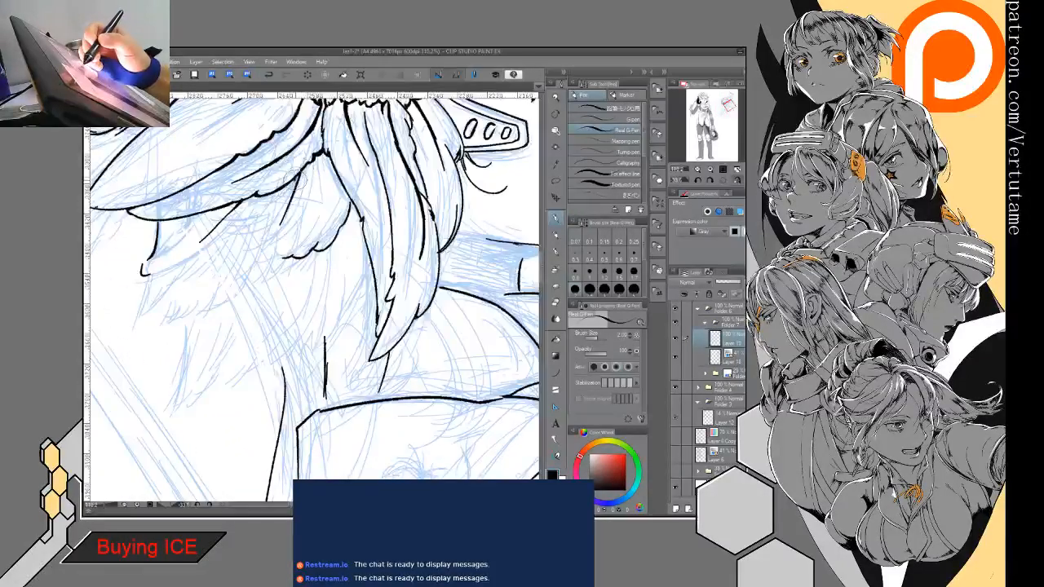
pyautogui.moveTo(299, 174)
pyautogui.mouseDown()
pyautogui.moveTo(287, 205)
pyautogui.moveTo(244, 248)
pyautogui.mouseUp()
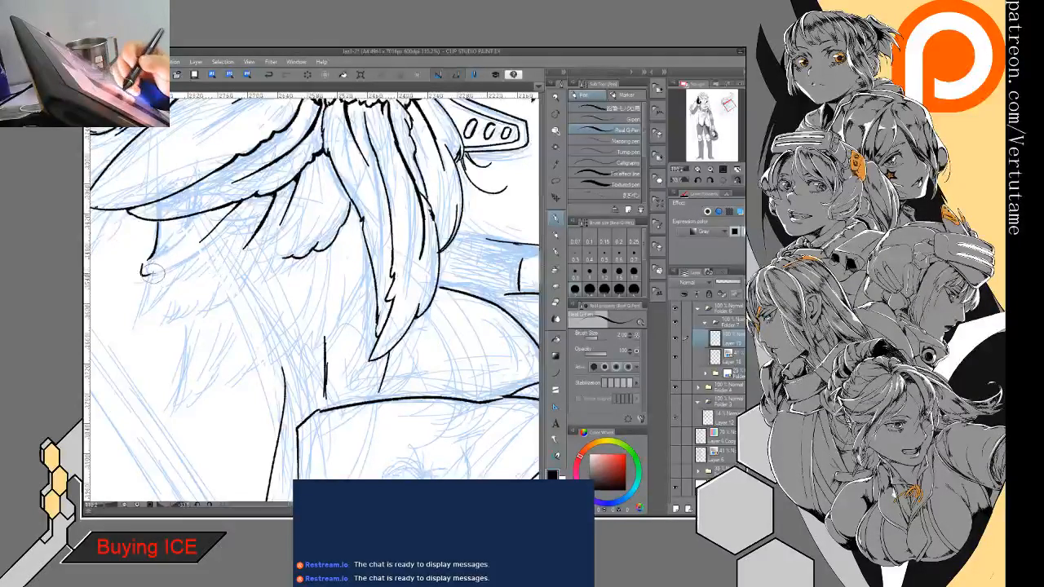
pyautogui.moveTo(152, 275)
pyautogui.mouseDown()
pyautogui.moveTo(128, 330)
pyautogui.moveTo(177, 282)
pyautogui.moveTo(155, 327)
pyautogui.moveTo(199, 297)
pyautogui.moveTo(211, 303)
pyautogui.mouseUp()
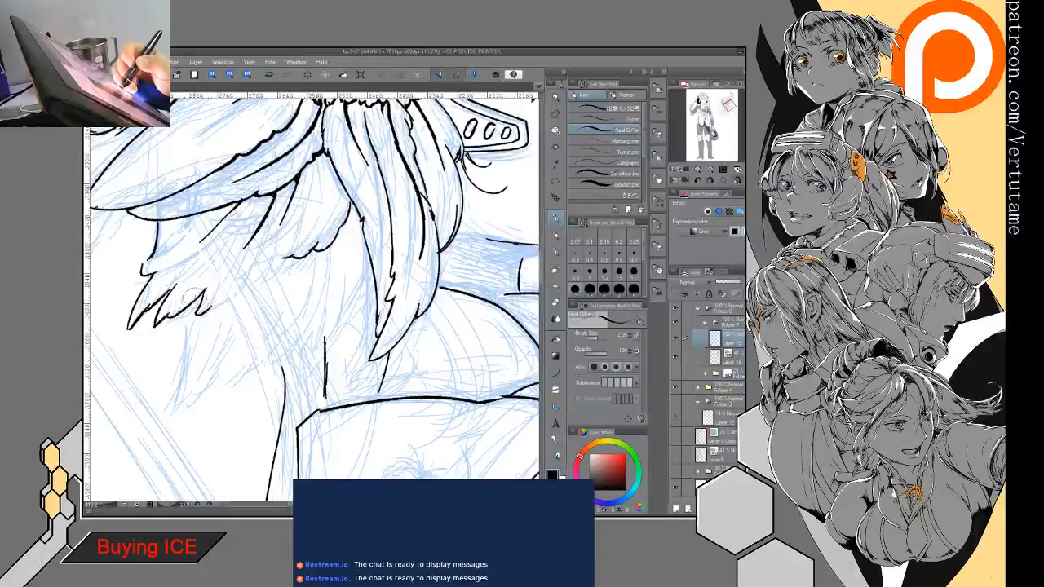
# - Continue the jagged lower edge of the lowest feather group until it joins the small scalloped feather beside it
pyautogui.press('e')
pyautogui.press('p')
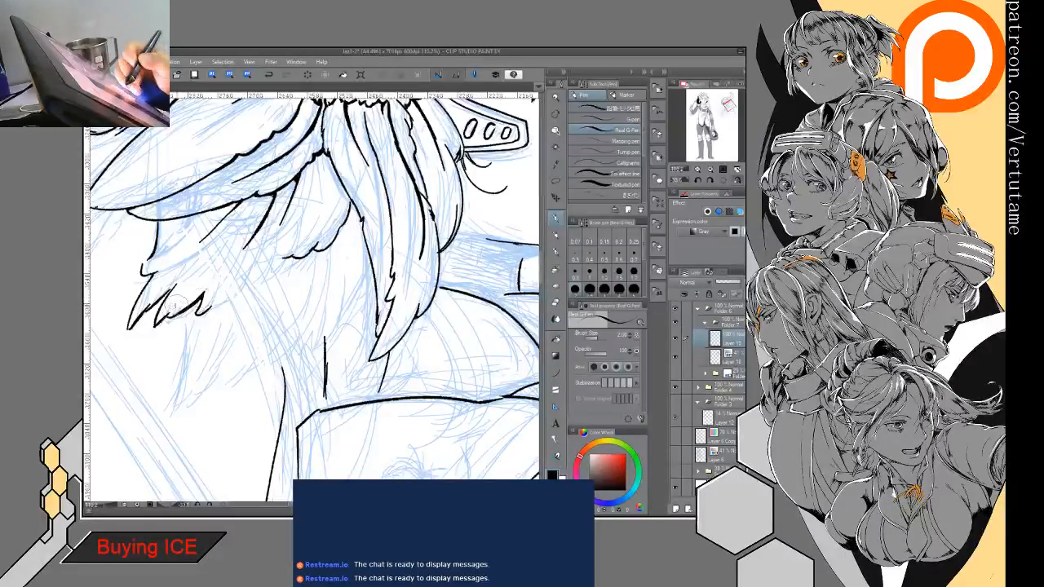
pyautogui.moveTo(166, 316); pyautogui.dragTo(177, 312)
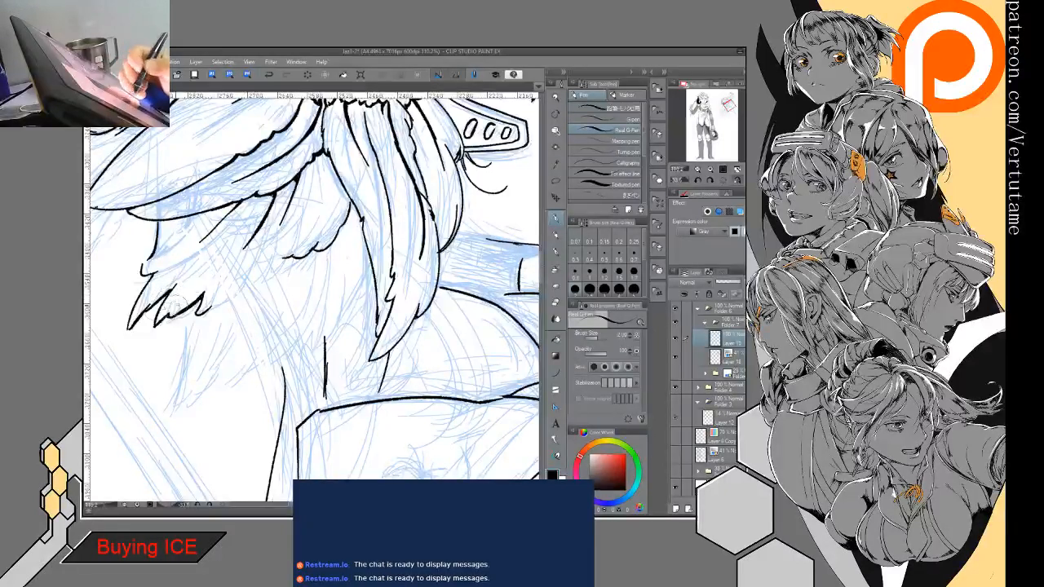
pyautogui.moveTo(214, 306); pyautogui.dragTo(269, 245)
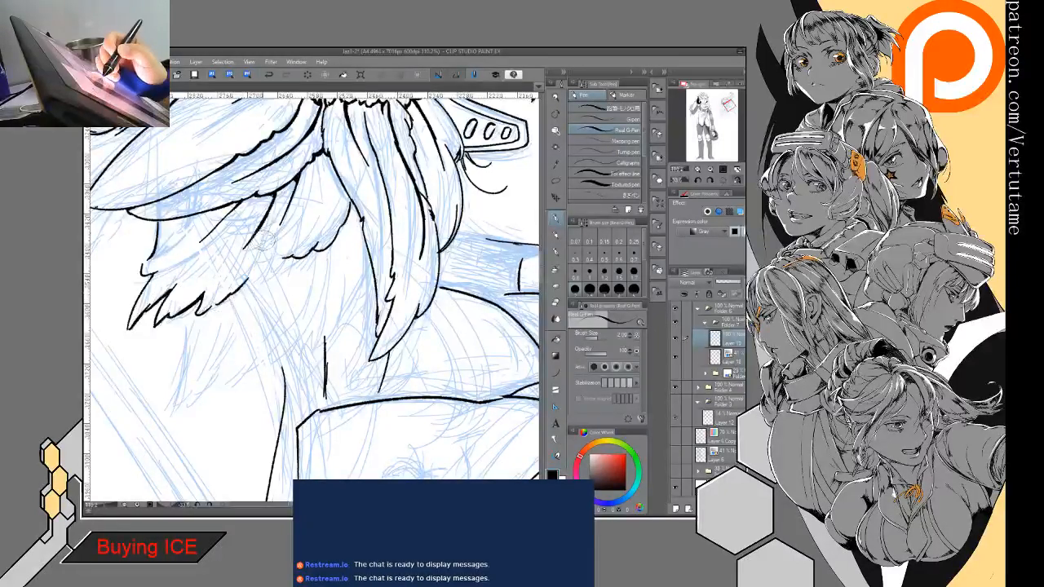
pyautogui.moveTo(244, 286)
pyautogui.mouseDown()
pyautogui.moveTo(275, 243)
pyautogui.moveTo(244, 281)
pyautogui.mouseUp()
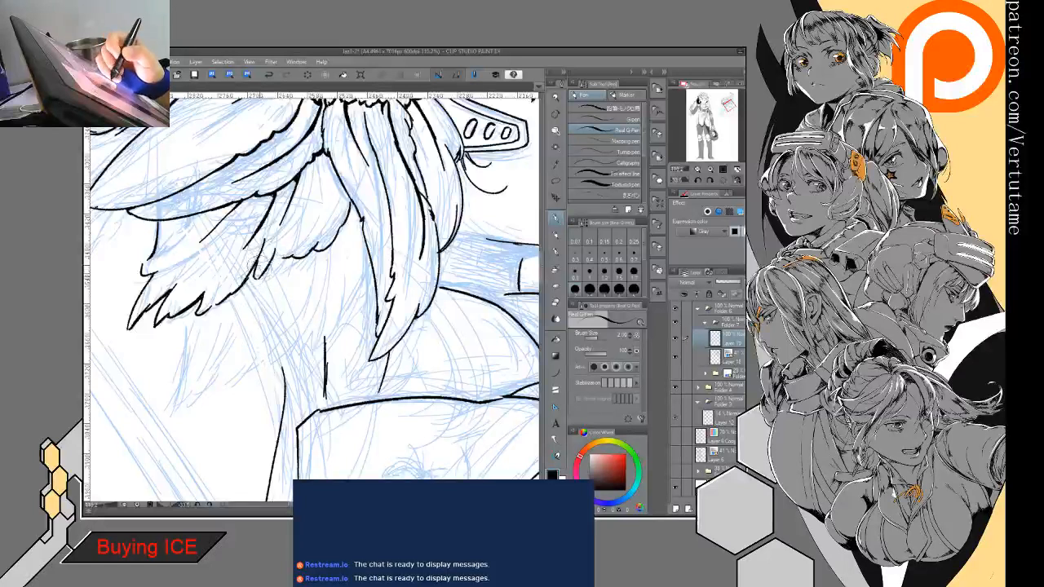
pyautogui.moveTo(277, 241); pyautogui.dragTo(243, 281)
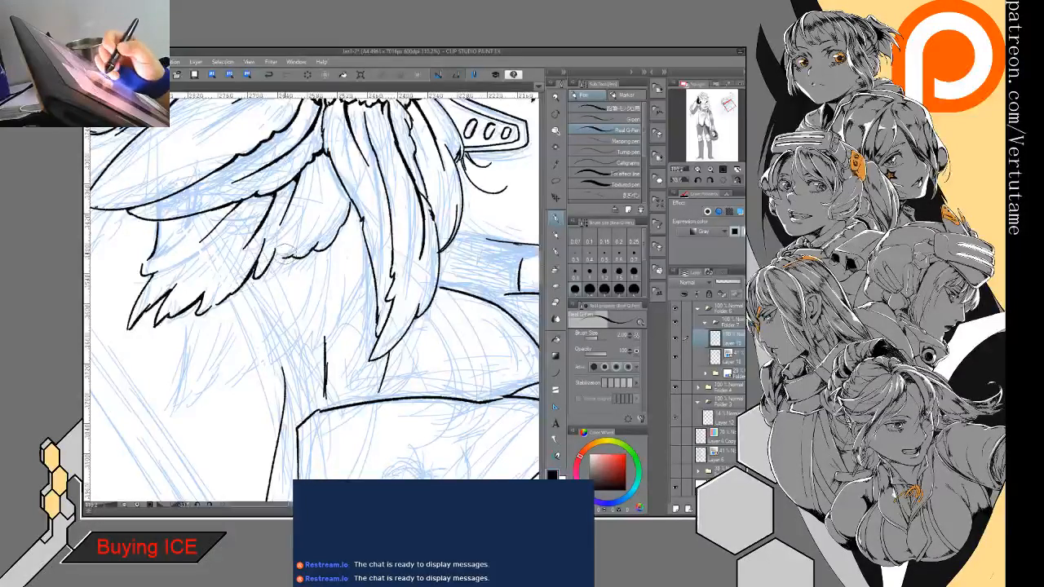
pyautogui.moveTo(287, 254)
pyautogui.mouseDown()
pyautogui.moveTo(266, 266)
pyautogui.moveTo(308, 241)
pyautogui.moveTo(282, 244)
pyautogui.moveTo(266, 261)
pyautogui.mouseUp()
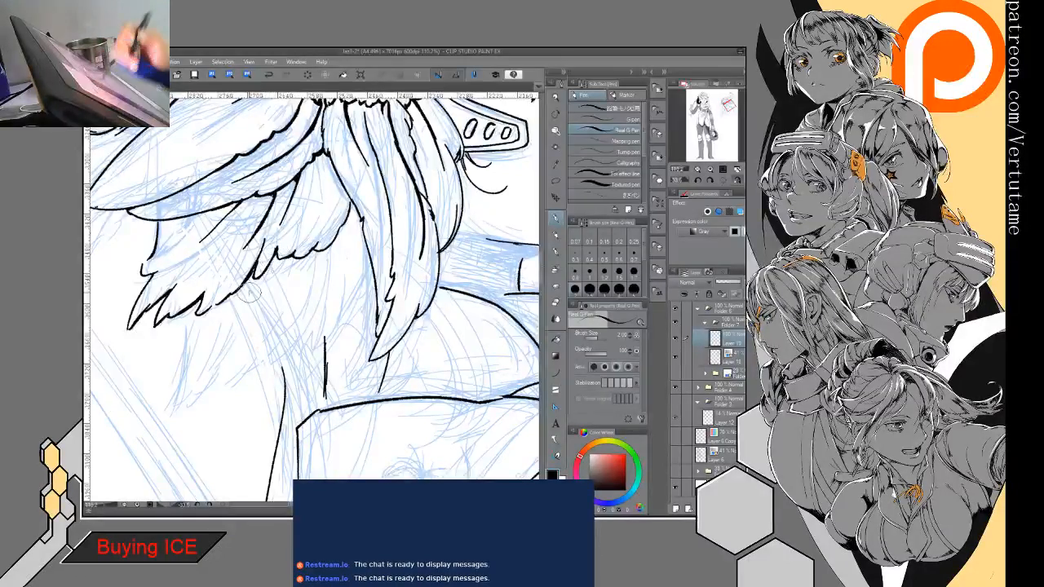
# - Close the outermost pointed tip of the lowest feather group and clean up its line with the eraser and pen
pyautogui.hotkey('ctrl', '-')
pyautogui.hotkey('ctrl', '@')
pyautogui.moveTo(379, 297); pyautogui.dragTo(248, 297)
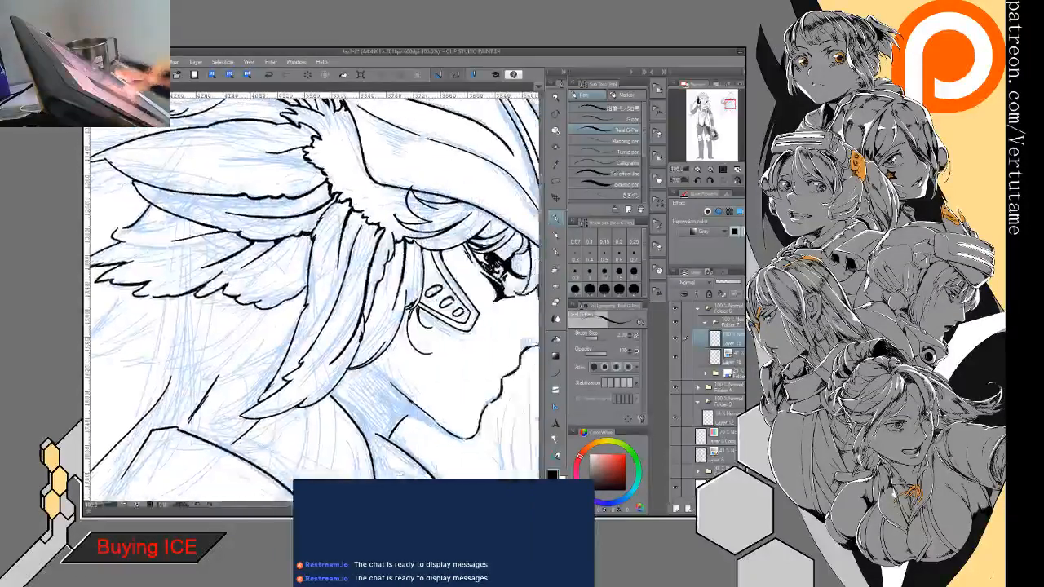
pyautogui.hotkey('ctrl', '-')
pyautogui.hotkey('ctrl', '-')
pyautogui.moveTo(408, 313); pyautogui.dragTo(428, 300)
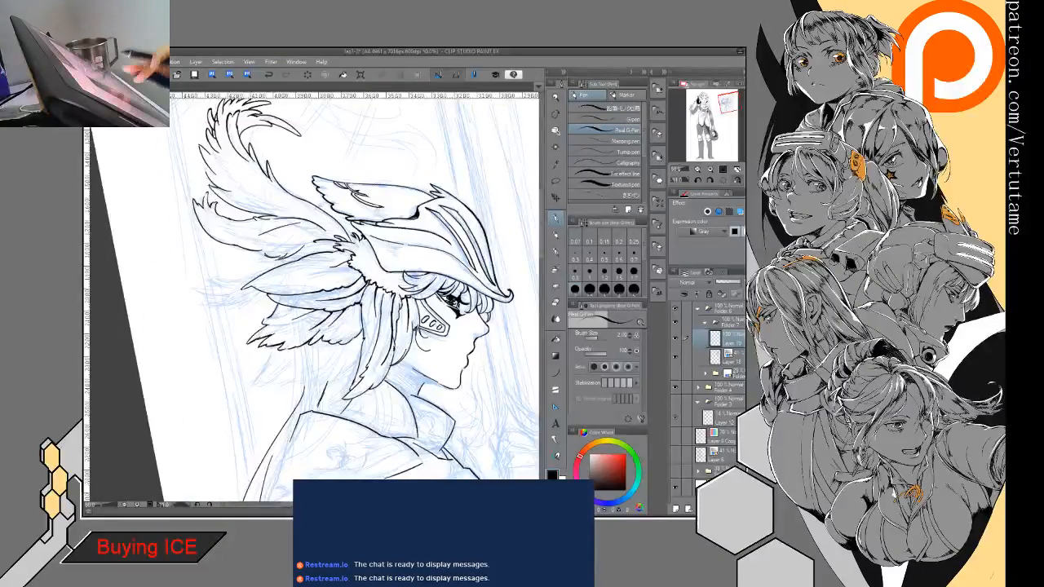
pyautogui.scroll(3, 274, 334)
pyautogui.press('e')
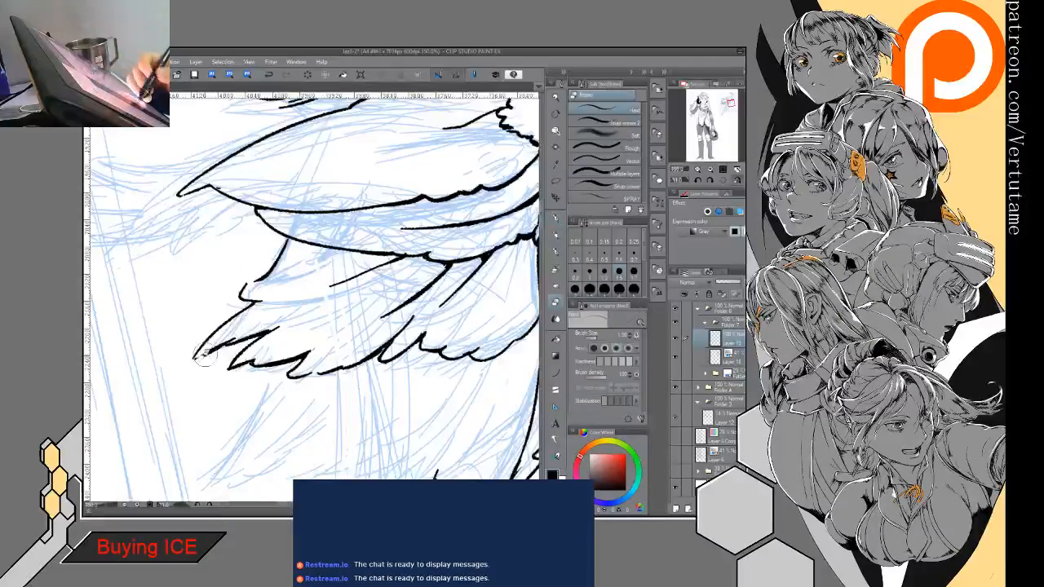
pyautogui.moveTo(204, 357)
pyautogui.mouseDown()
pyautogui.moveTo(253, 329)
pyautogui.moveTo(220, 350)
pyautogui.moveTo(237, 352)
pyautogui.moveTo(196, 357)
pyautogui.moveTo(233, 348)
pyautogui.mouseUp()
pyautogui.press('p')
pyautogui.press('e')
pyautogui.press('p')
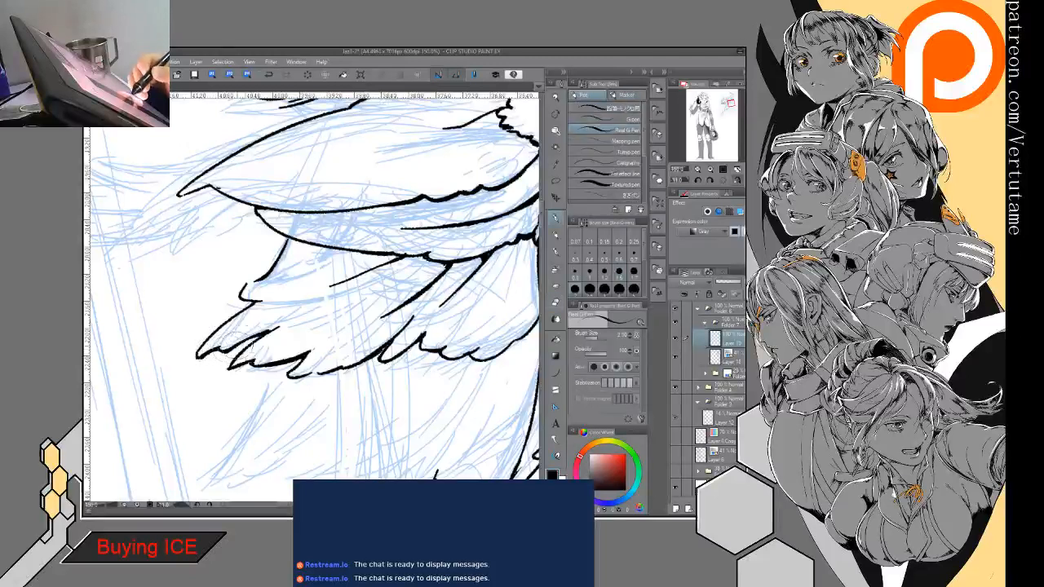
pyautogui.press('e')
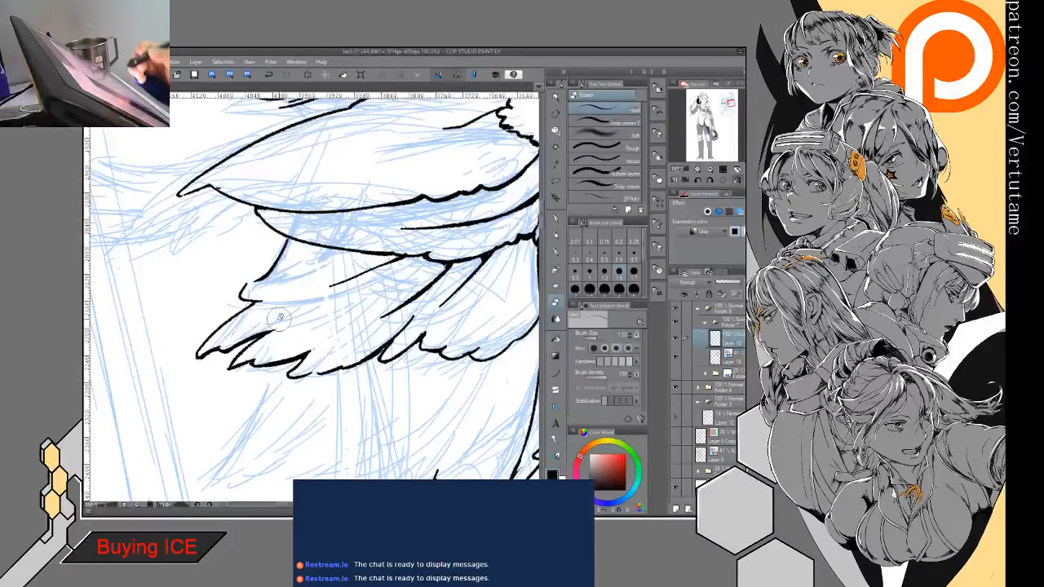
pyautogui.press('p')
# - Straighten the canvas and examine the whole inked figure in normal and mirrored view
pyautogui.hotkey('ctrl', '-')
pyautogui.hotkey('ctrl', '-')
pyautogui.hotkey('ctrl', '-')
pyautogui.hotkey('ctrl', '-')
pyautogui.hotkey('ctrl', '-')
pyautogui.hotkey('ctrl', '+')
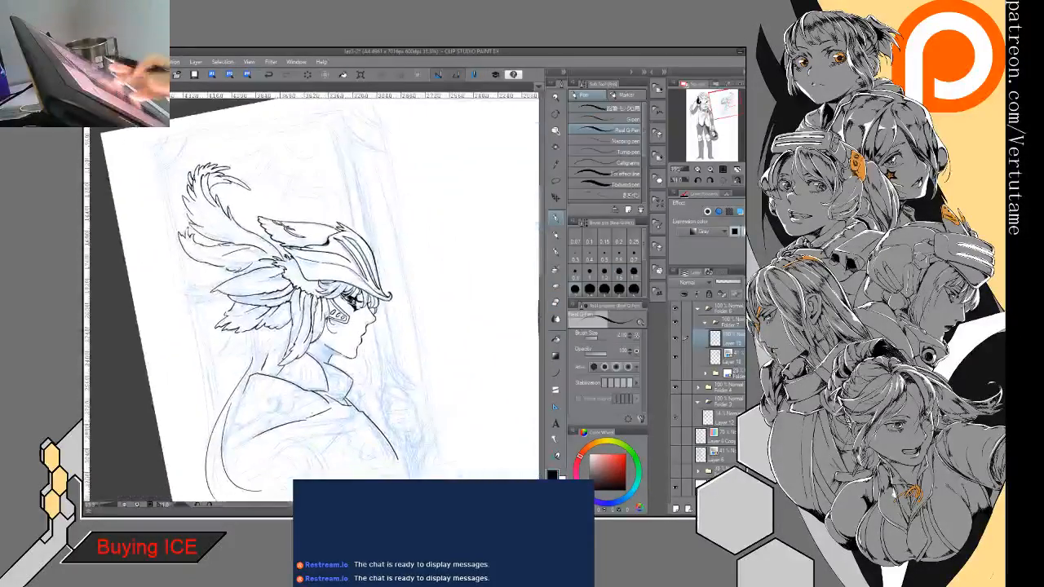
pyautogui.hotkey('ctrl', '@')
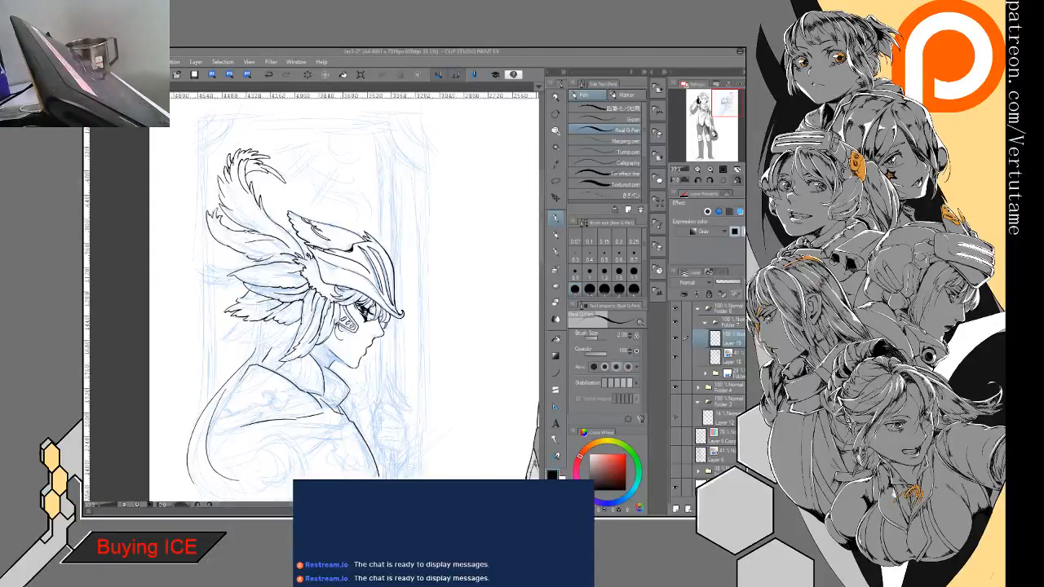
pyautogui.moveTo(350, 285)
pyautogui.mouseDown()
pyautogui.moveTo(331, 271)
pyautogui.moveTo(303, 299)
pyautogui.mouseUp()
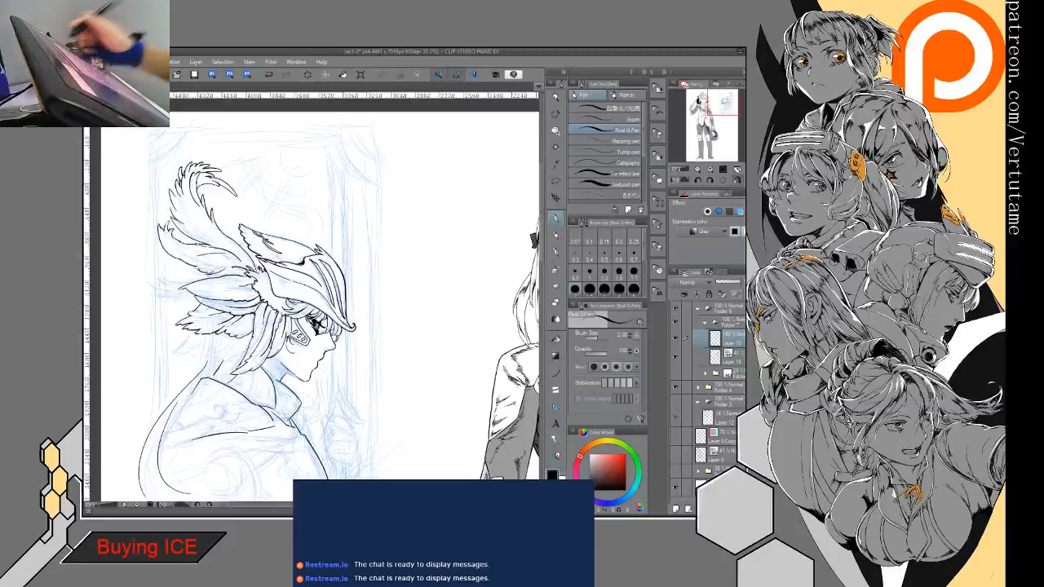
pyautogui.click(735, 181)
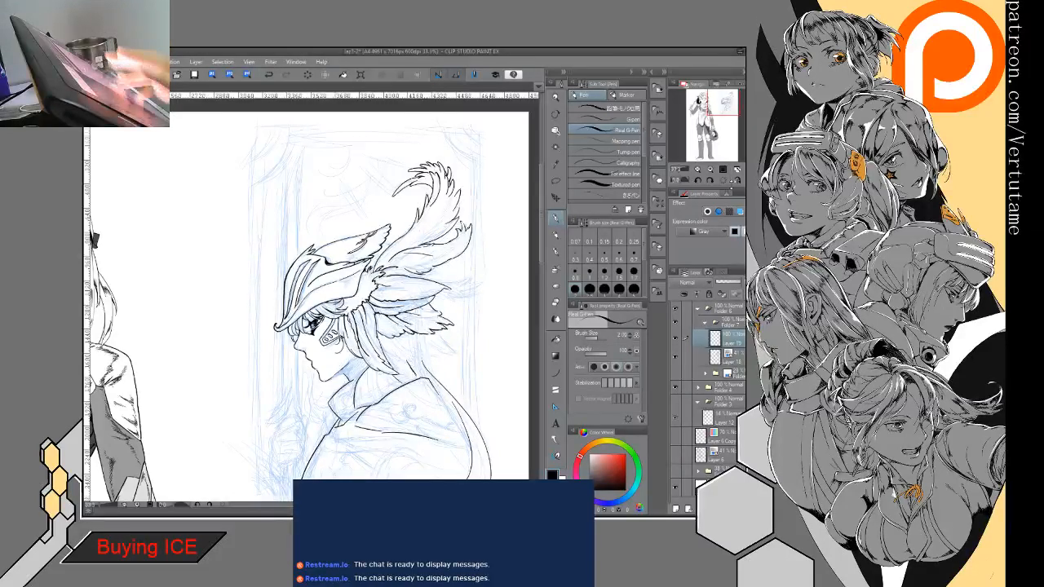
# - Erase the pointed tip of the middle feather behind the helmet and extend both its side lines into a longer end
pyautogui.moveTo(326, 285); pyautogui.dragTo(183, 214)
pyautogui.moveTo(314, 179); pyautogui.dragTo(440, 277)
pyautogui.scroll(2, 314, 286)
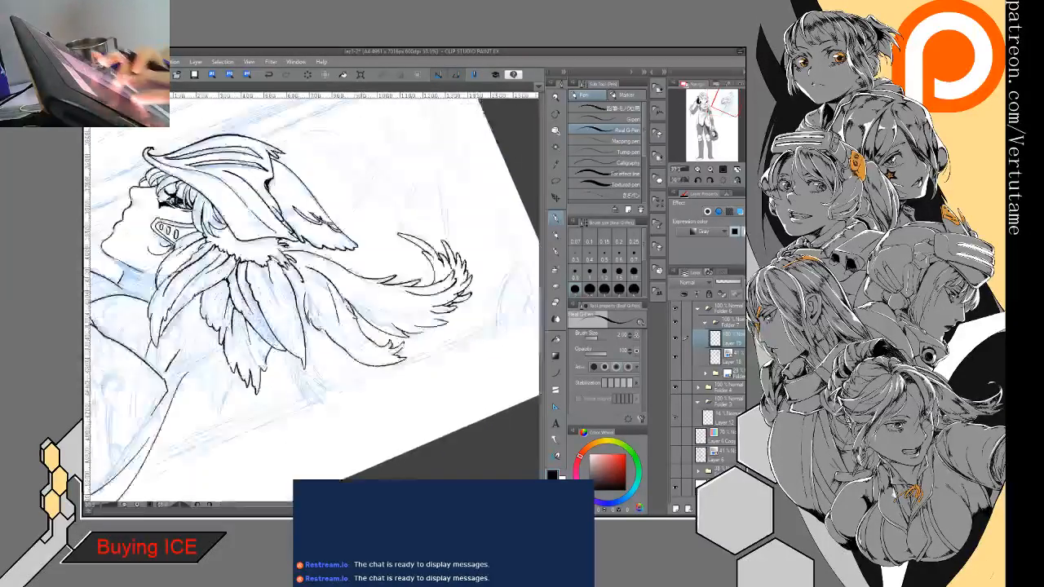
pyautogui.moveTo(314, 179); pyautogui.dragTo(378, 198)
pyautogui.scroll(2, 314, 285)
pyautogui.moveTo(326, 285); pyautogui.dragTo(289, 244)
pyautogui.press('e')
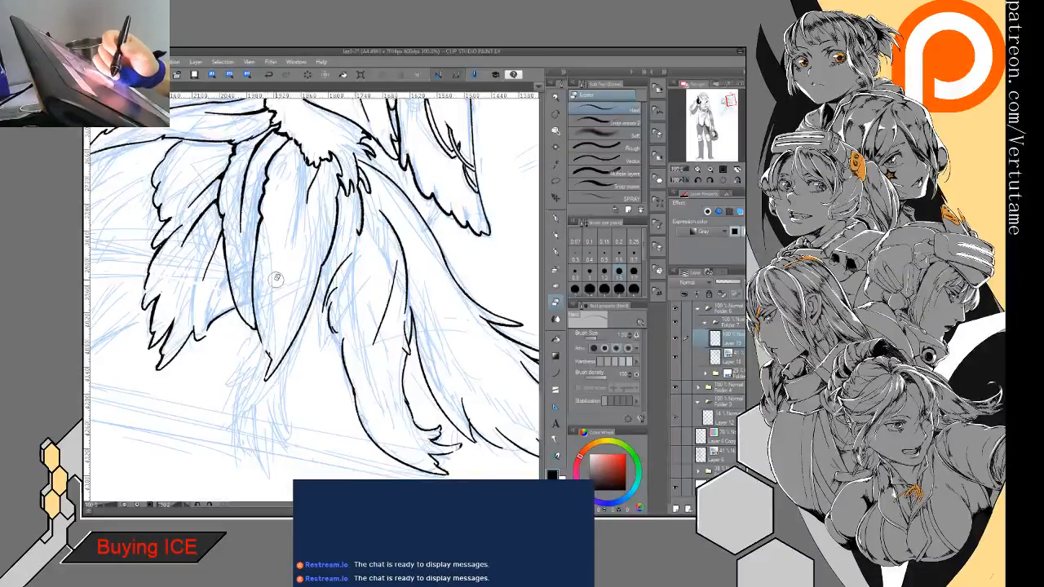
pyautogui.press('p')
pyautogui.moveTo(269, 280)
pyautogui.mouseDown()
pyautogui.moveTo(232, 367)
pyautogui.moveTo(276, 318)
pyautogui.moveTo(267, 361)
pyautogui.moveTo(279, 341)
pyautogui.moveTo(270, 384)
pyautogui.moveTo(282, 408)
pyautogui.mouseUp()
pyautogui.press('e')
pyautogui.press('p')
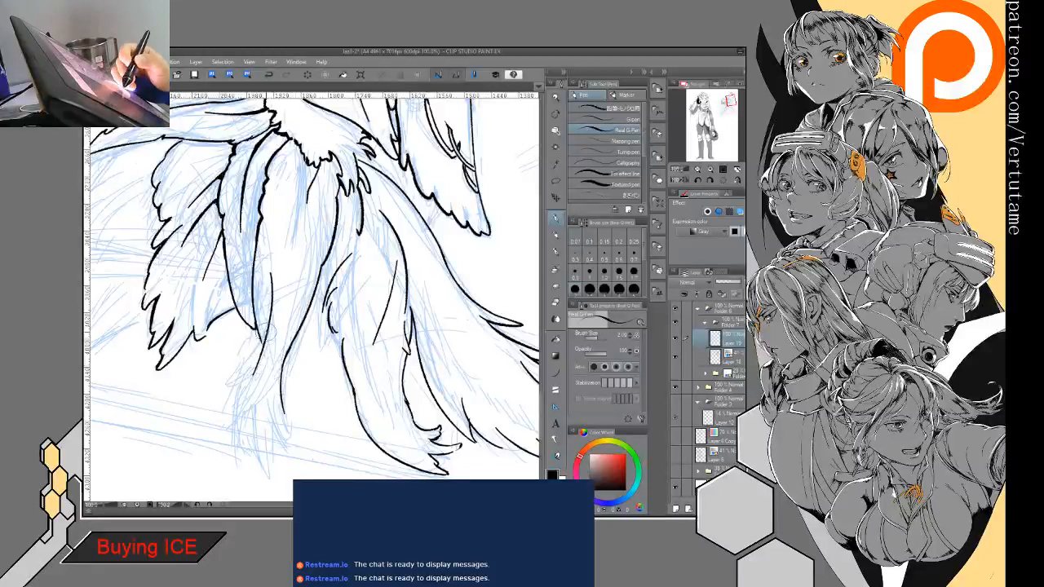
# - Ink a hooked barb and a long pointed tip on the inner side of the extended middle feather's end
pyautogui.moveTo(250, 377)
pyautogui.mouseDown()
pyautogui.moveTo(234, 390)
pyautogui.moveTo(252, 388)
pyautogui.moveTo(250, 413)
pyautogui.mouseUp()
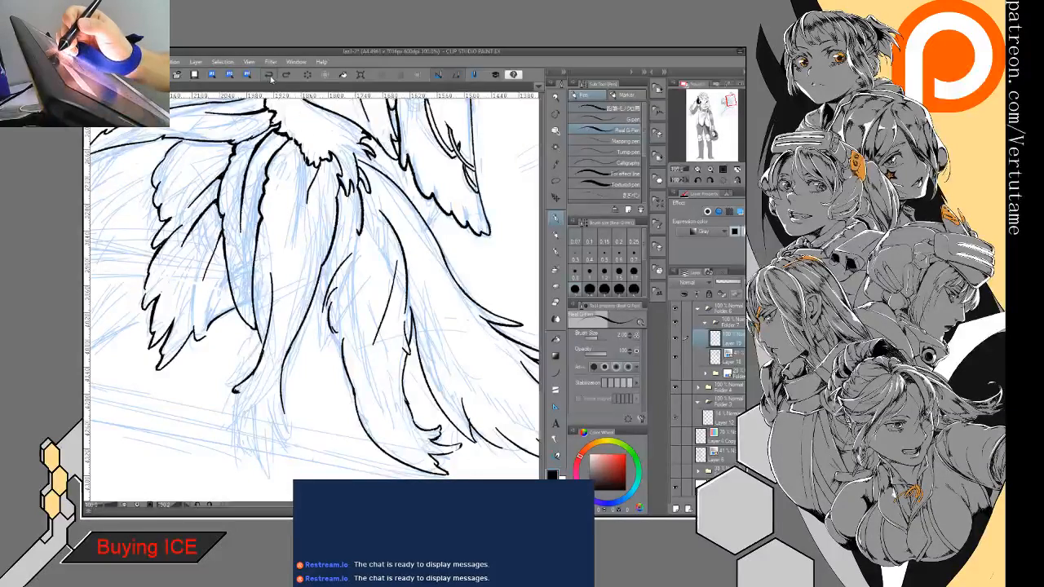
pyautogui.press('e')
pyautogui.press('p')
pyautogui.moveTo(250, 392)
pyautogui.mouseDown()
pyautogui.moveTo(241, 388)
pyautogui.moveTo(255, 403)
pyautogui.mouseUp()
pyautogui.press('e')
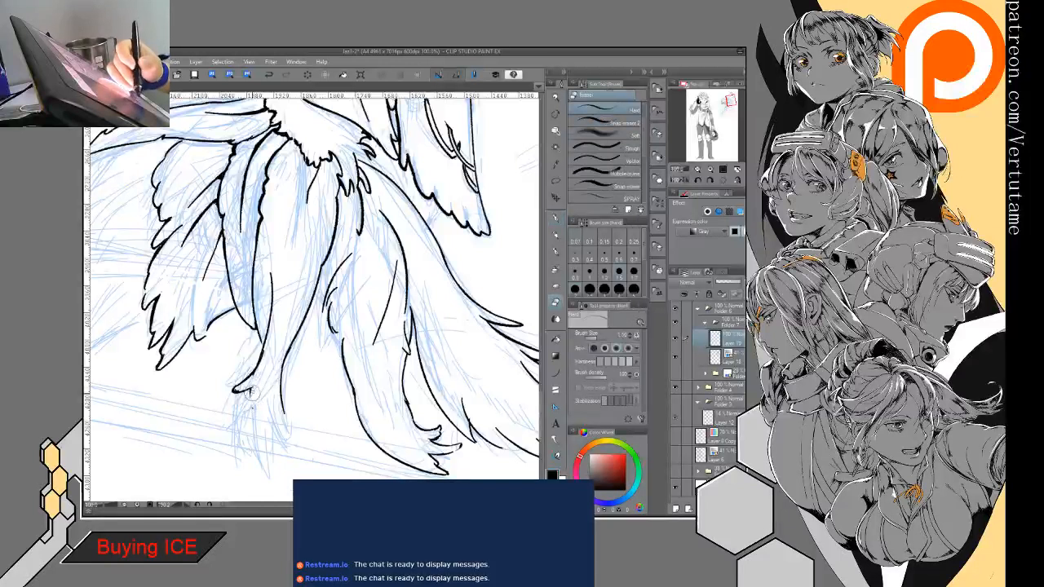
pyautogui.press('p')
pyautogui.moveTo(269, 447); pyautogui.dragTo(259, 422)
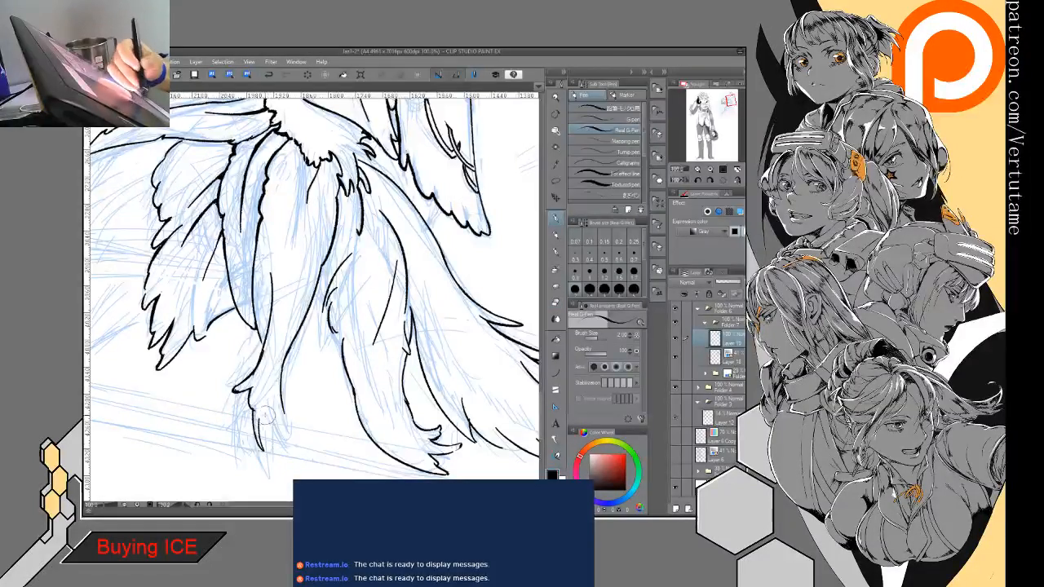
# - Split the rest of the middle feather's end into narrow pointed tips and join them to its outer line
pyautogui.press('e')
pyautogui.press('p')
pyautogui.moveTo(279, 388); pyautogui.dragTo(272, 360)
pyautogui.moveTo(261, 442); pyautogui.dragTo(253, 415)
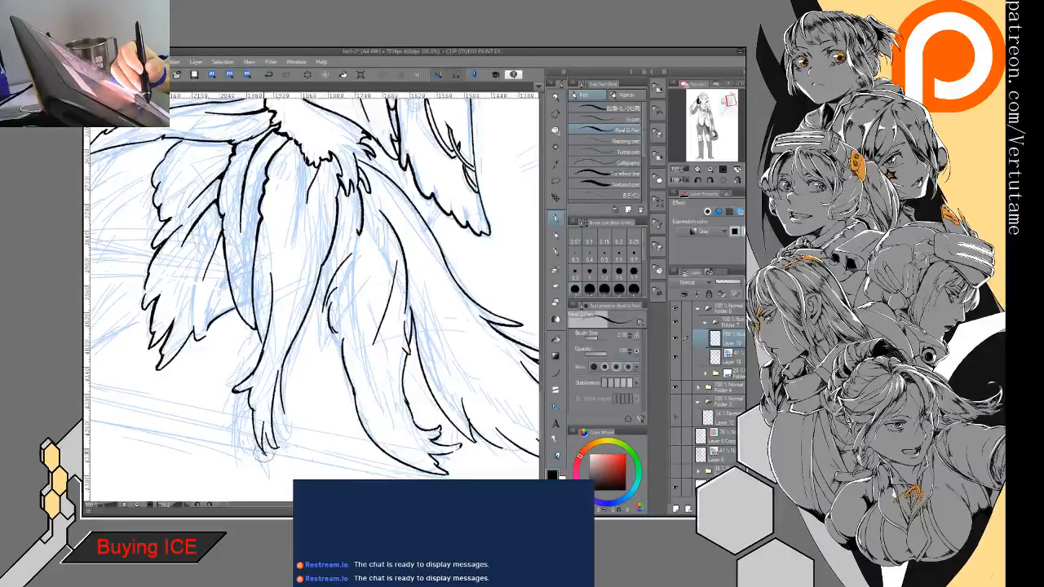
pyautogui.press('e')
pyautogui.moveTo(263, 458)
pyautogui.mouseDown()
pyautogui.moveTo(274, 453)
pyautogui.moveTo(261, 438)
pyautogui.moveTo(280, 450)
pyautogui.mouseUp()
pyautogui.press('p')
pyautogui.press('e')
pyautogui.press('p')
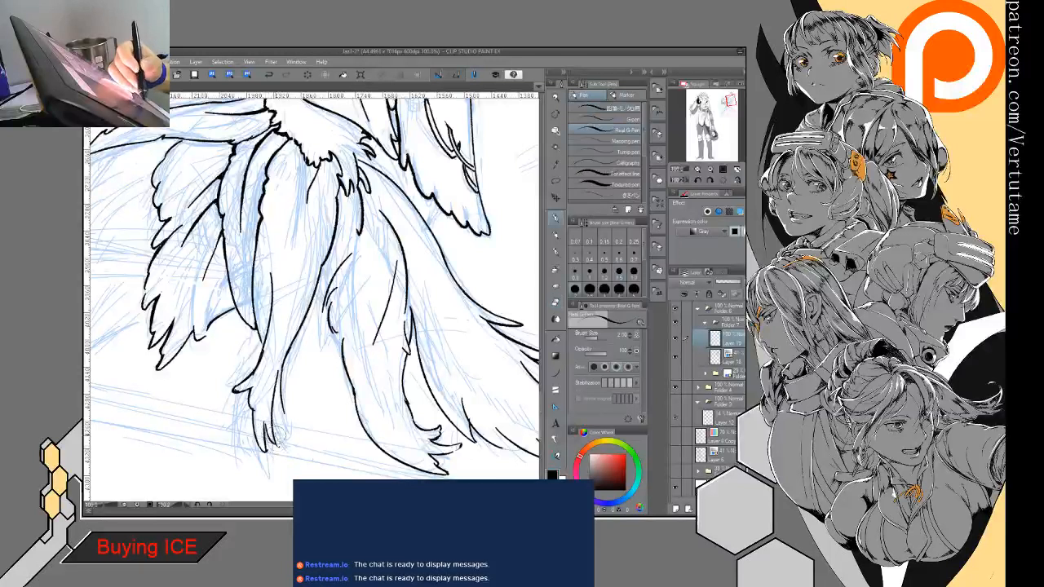
pyautogui.moveTo(280, 401)
pyautogui.mouseDown()
pyautogui.moveTo(289, 426)
pyautogui.moveTo(277, 445)
pyautogui.mouseUp()
pyautogui.press('e')
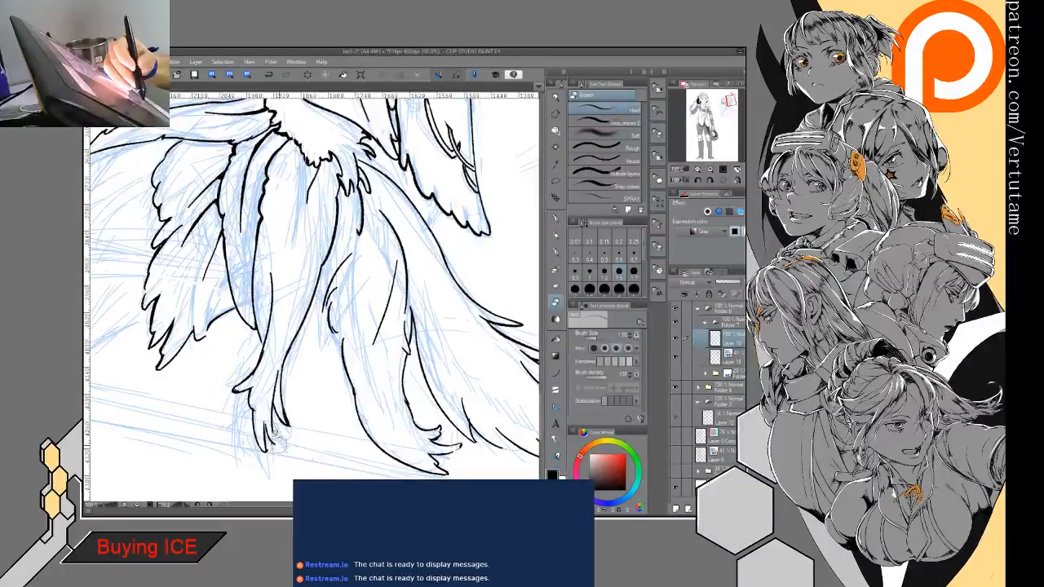
pyautogui.press('p')
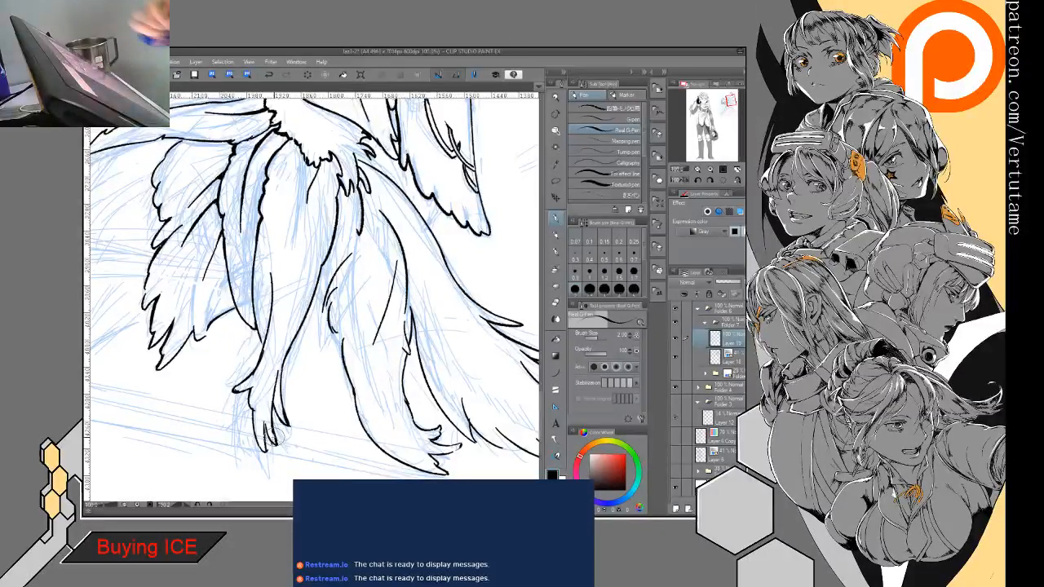
# - Clean up the side lines and tip joins at the middle feather's end with the eraser and pen
pyautogui.scroll(3, 265, 365)
pyautogui.press('e')
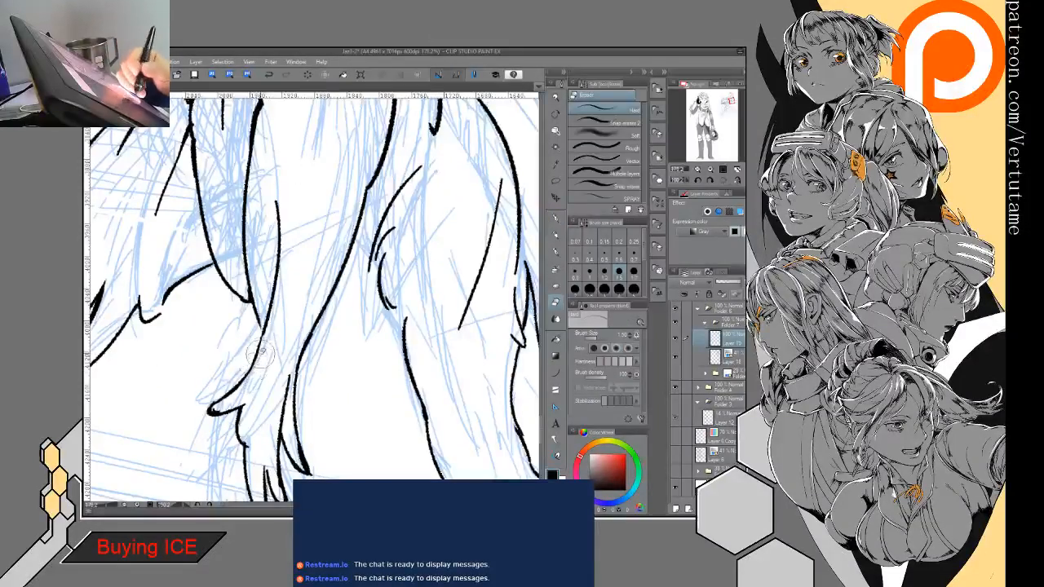
pyautogui.press('p')
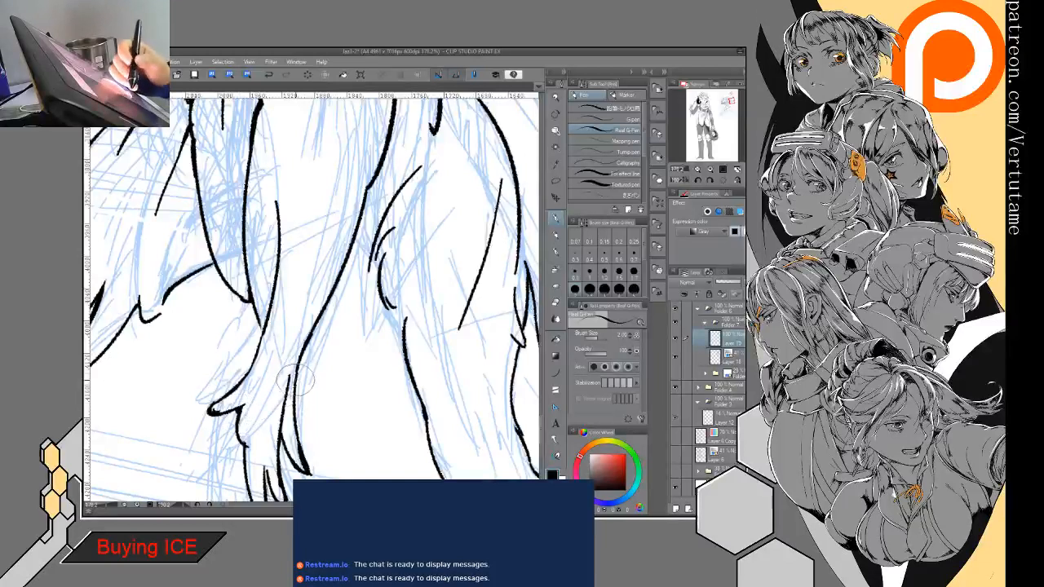
pyautogui.press('e')
pyautogui.moveTo(292, 361)
pyautogui.mouseDown()
pyautogui.moveTo(288, 393)
pyautogui.moveTo(279, 301)
pyautogui.moveTo(282, 359)
pyautogui.moveTo(239, 359)
pyautogui.mouseUp()
pyautogui.press('p')
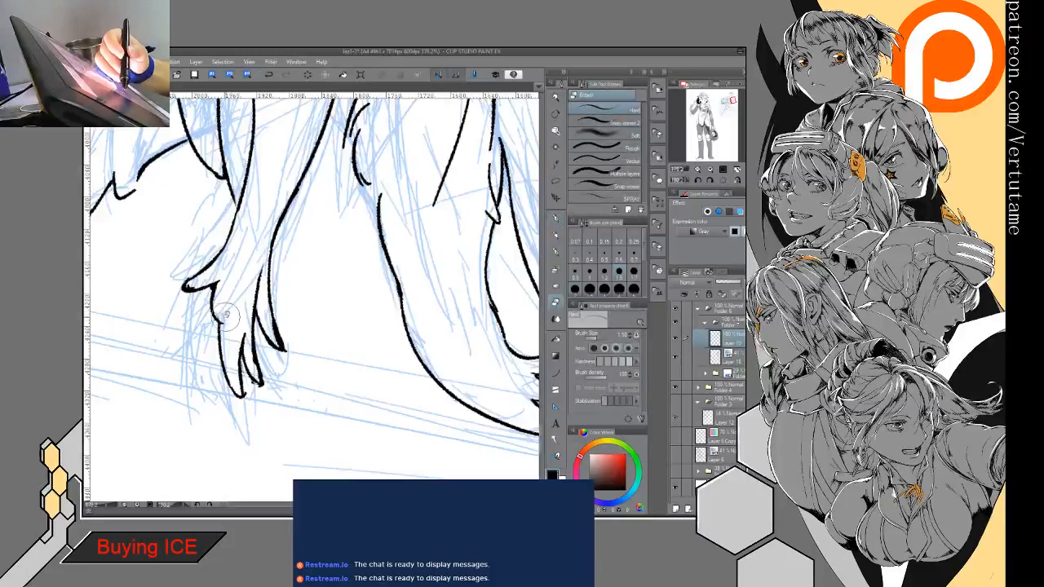
pyautogui.press('e')
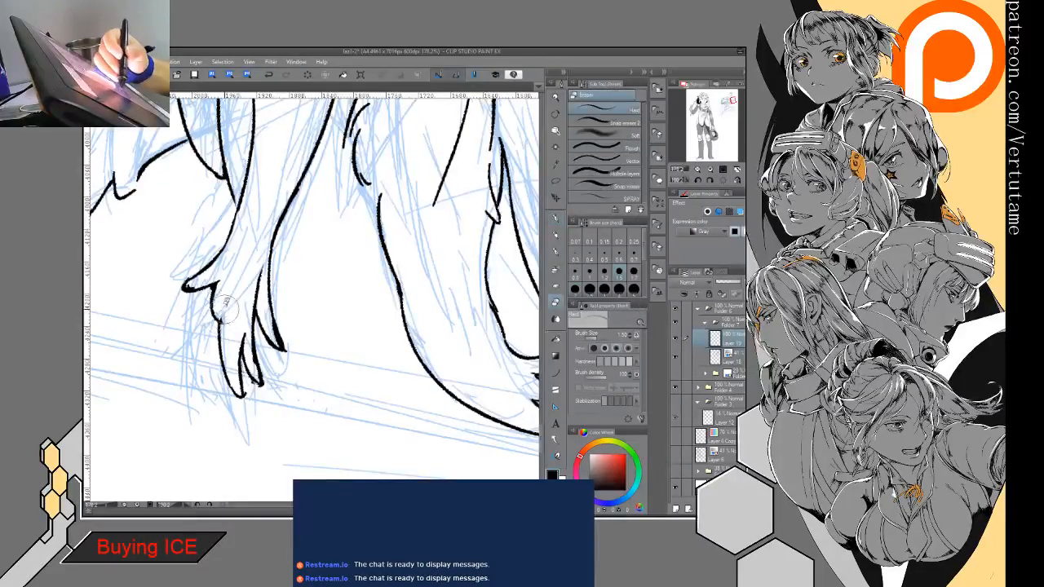
pyautogui.press('p')
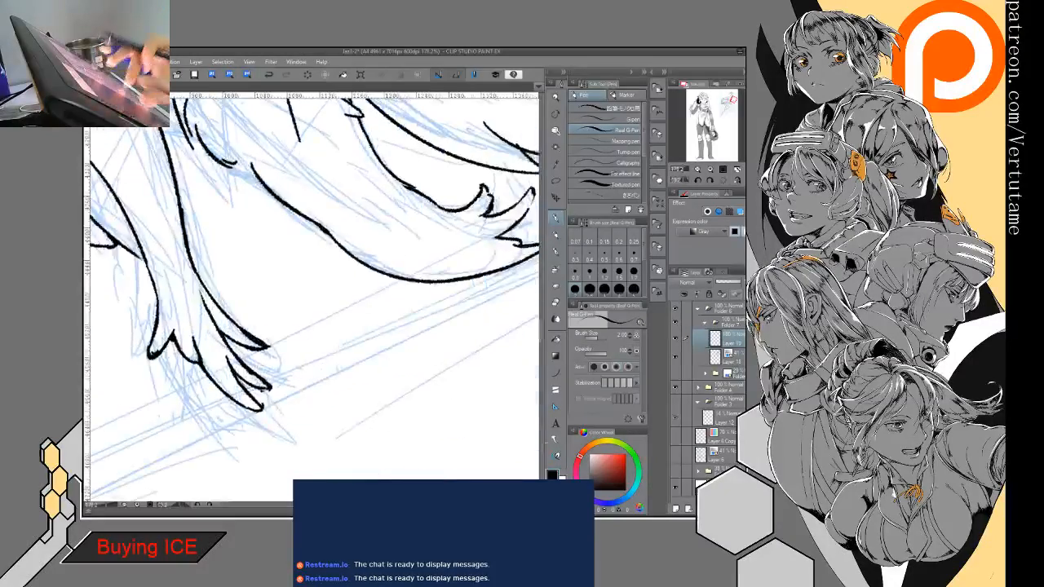
# - Refine the jagged edge of the middle feather below the fur trim, reshaping the notch and thinning the line beneath it
pyautogui.scroll(-3, 255, 391)
pyautogui.moveTo(415, 279); pyautogui.dragTo(392, 176)
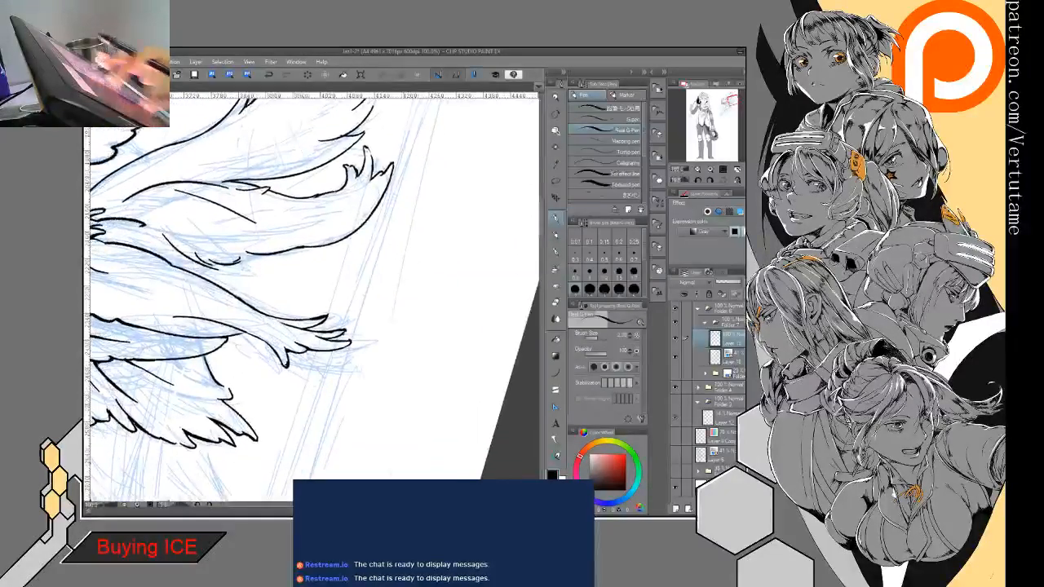
pyautogui.moveTo(366, 350); pyautogui.dragTo(438, 205)
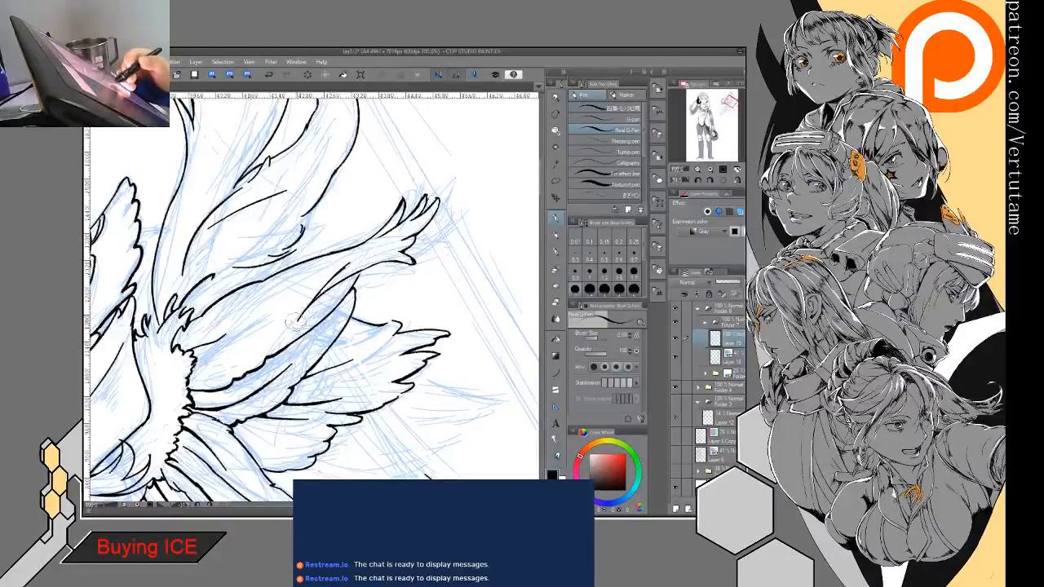
pyautogui.moveTo(295, 321)
pyautogui.mouseDown()
pyautogui.moveTo(271, 344)
pyautogui.moveTo(276, 233)
pyautogui.moveTo(283, 249)
pyautogui.mouseUp()
pyautogui.scroll(3, 270, 351)
pyautogui.press('e')
pyautogui.moveTo(235, 334); pyautogui.dragTo(240, 347)
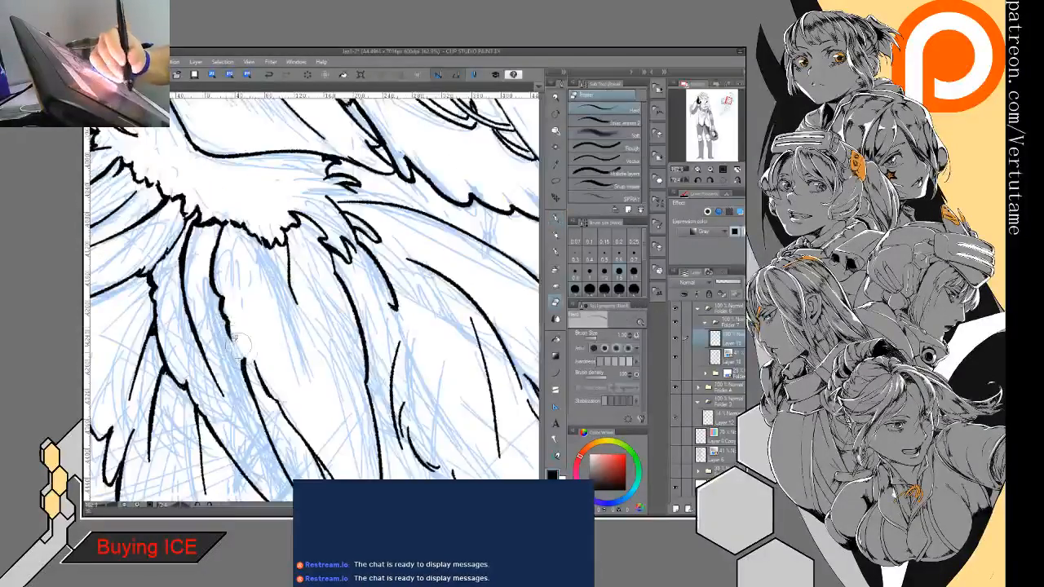
pyautogui.press('p')
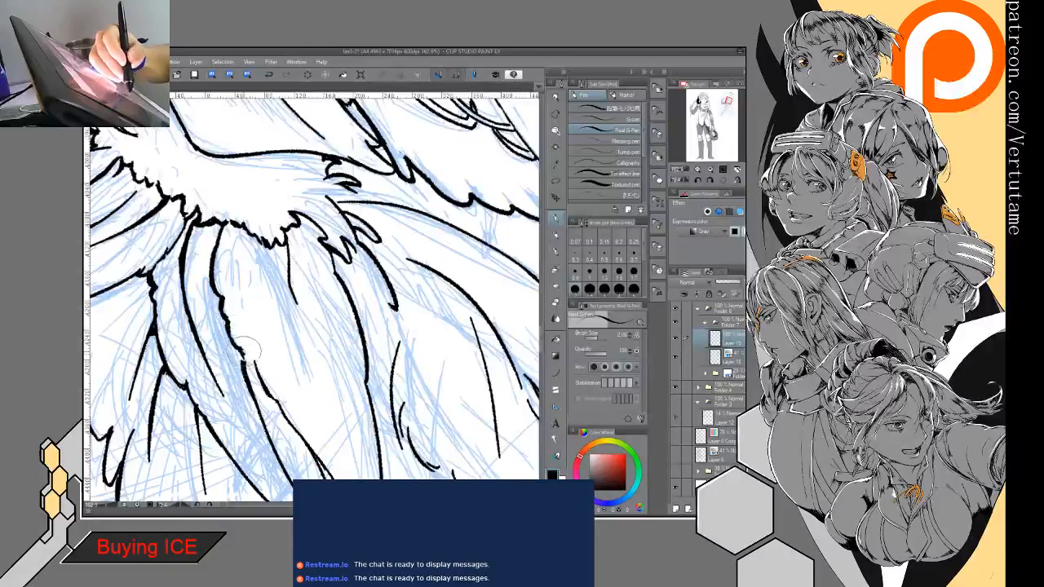
pyautogui.press('e')
pyautogui.moveTo(257, 374); pyautogui.dragTo(272, 395)
pyautogui.press('p')
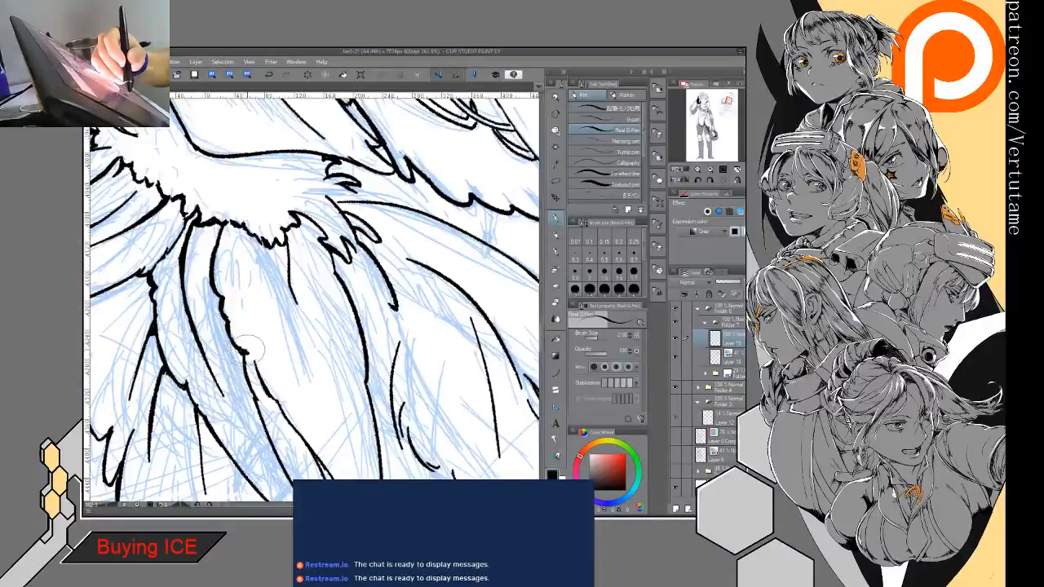
pyautogui.press('e')
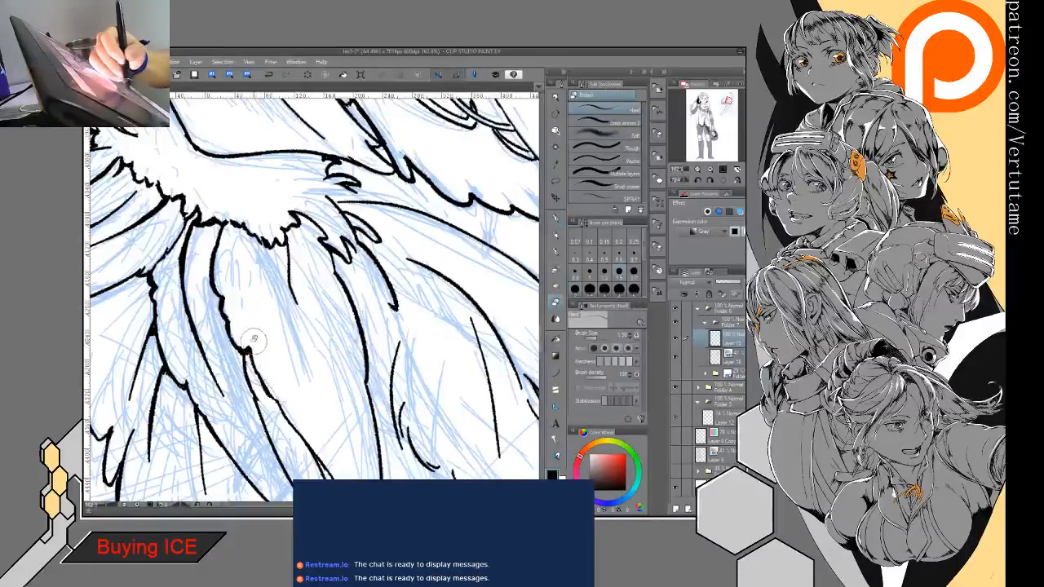
pyautogui.moveTo(230, 236); pyautogui.dragTo(229, 225)
pyautogui.press('p')
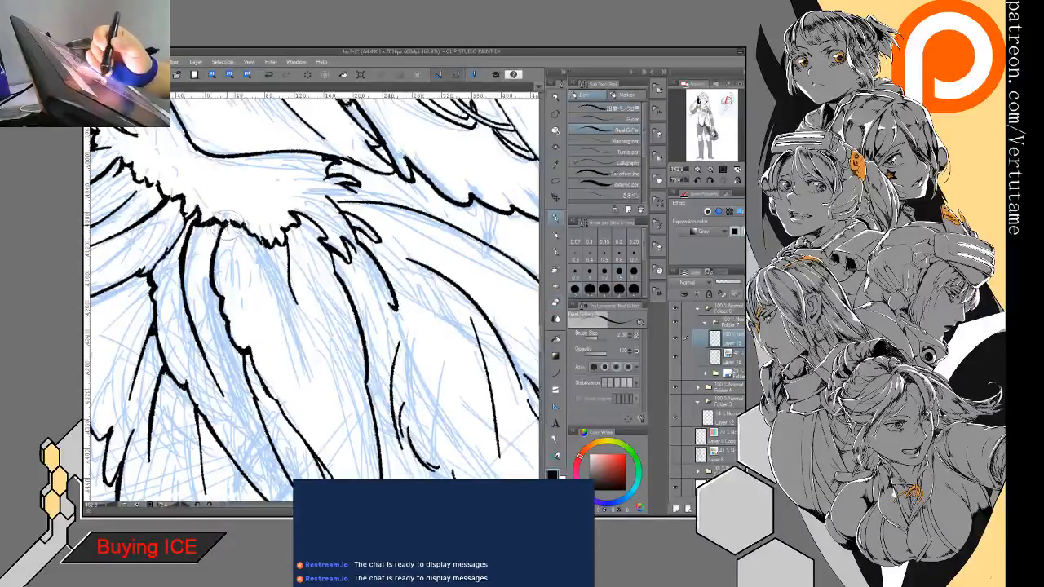
# - Close the gaps in the inner edge of the feather beside the middle one with small jagged notches
pyautogui.moveTo(295, 243)
pyautogui.mouseDown()
pyautogui.moveTo(307, 244)
pyautogui.moveTo(228, 245)
pyautogui.moveTo(215, 286)
pyautogui.moveTo(228, 331)
pyautogui.mouseUp()
pyautogui.scroll(-2, 306, 244)
pyautogui.scroll(-2, 324, 391)
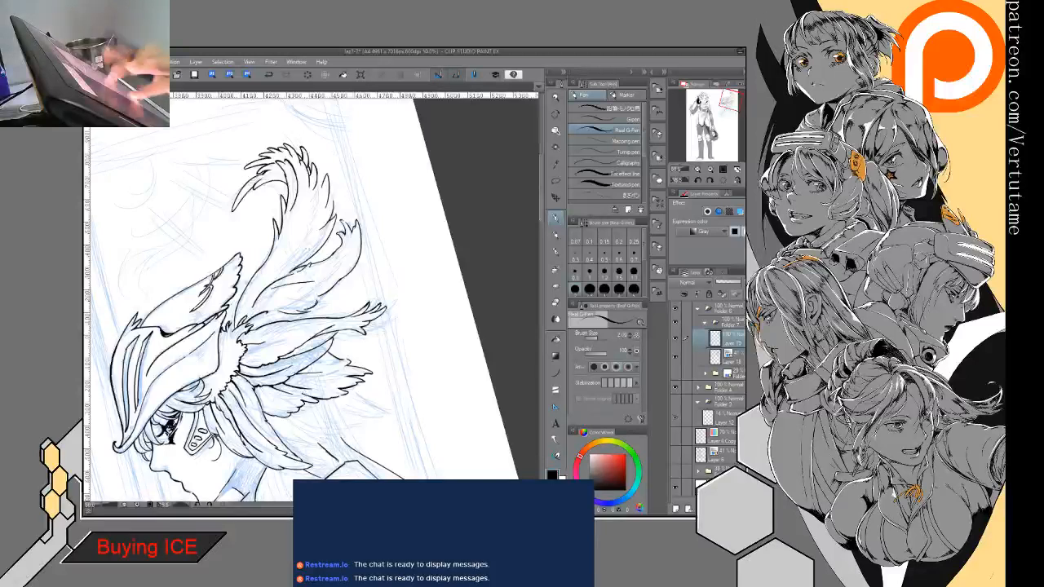
pyautogui.scroll(3, 294, 371)
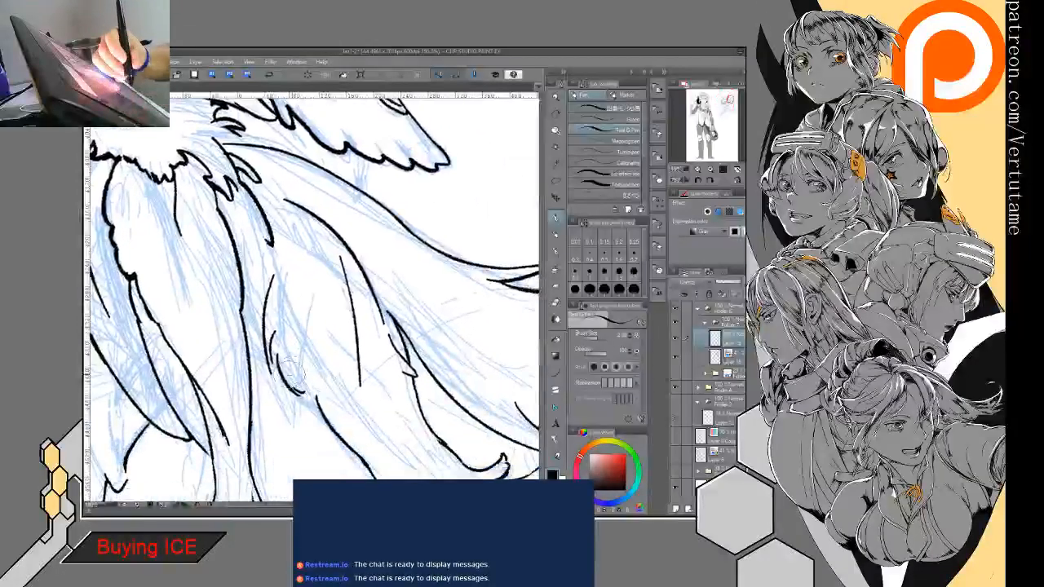
pyautogui.press('e')
pyautogui.press('p')
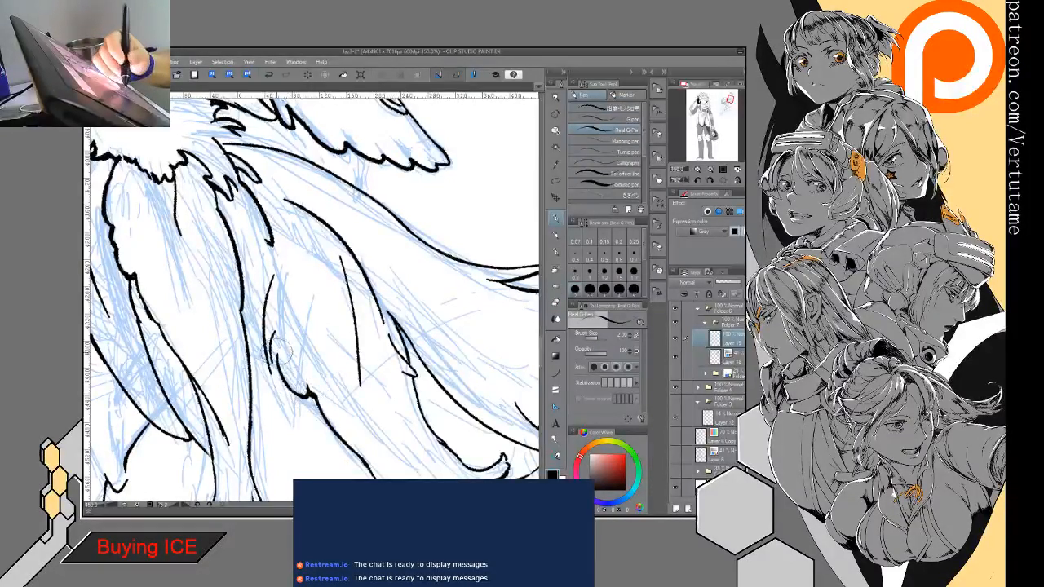
pyautogui.moveTo(272, 345); pyautogui.dragTo(273, 372)
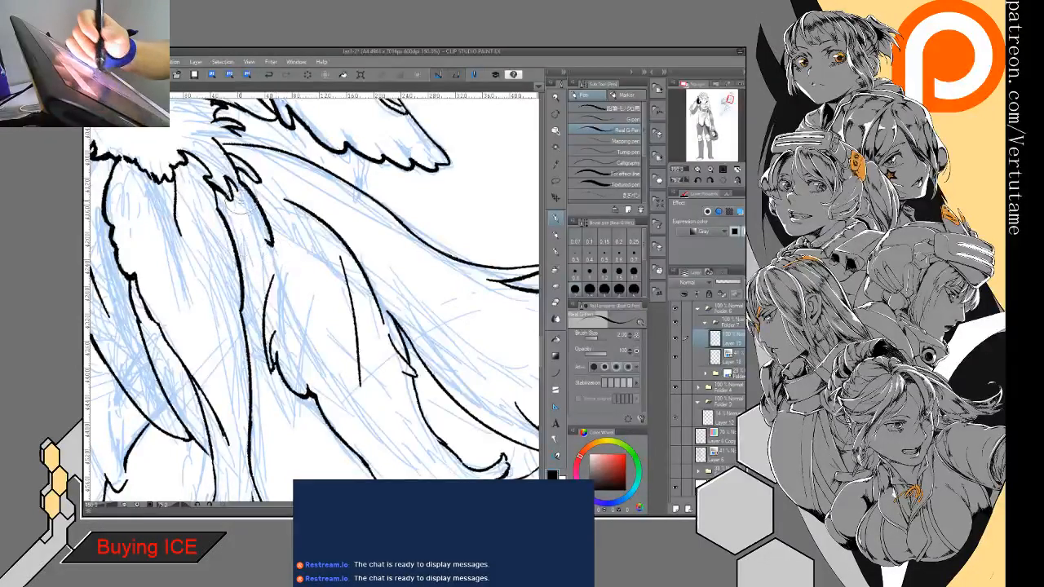
# - Rework the end of the short curved line under the fur tufts and the fine barb stroke just below it
pyautogui.press('e')
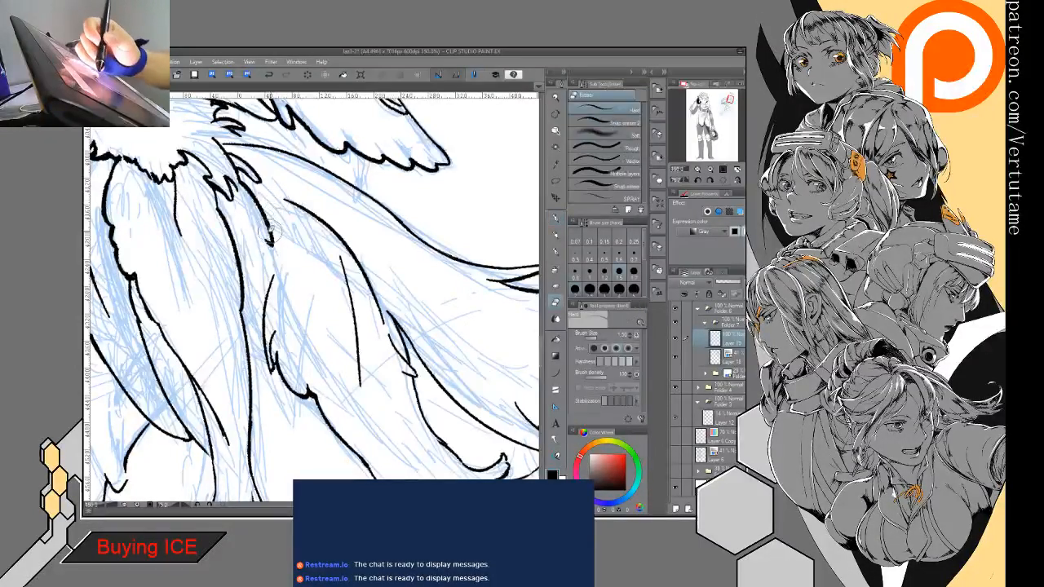
pyautogui.press('p')
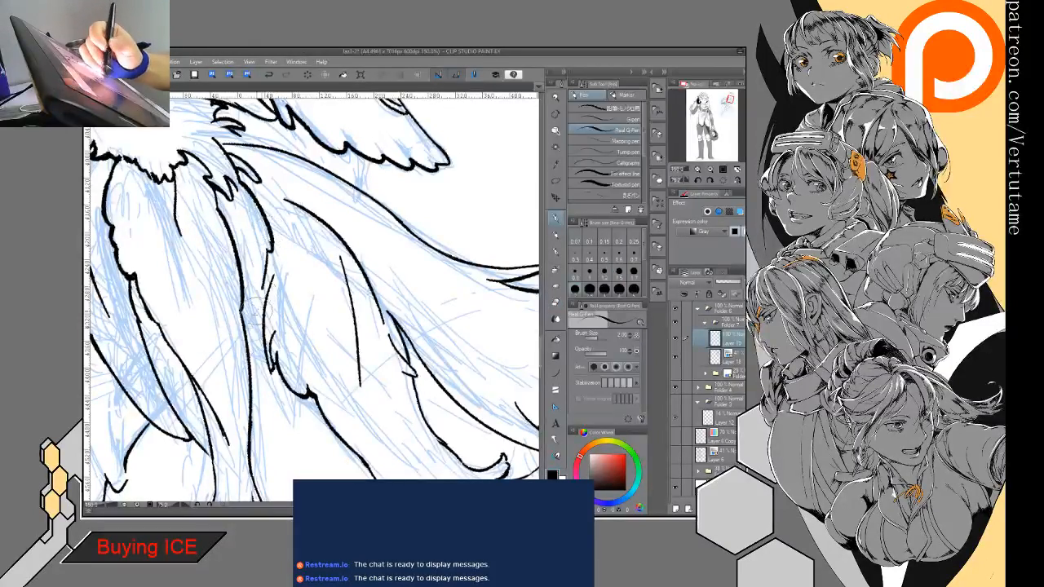
pyautogui.press('e')
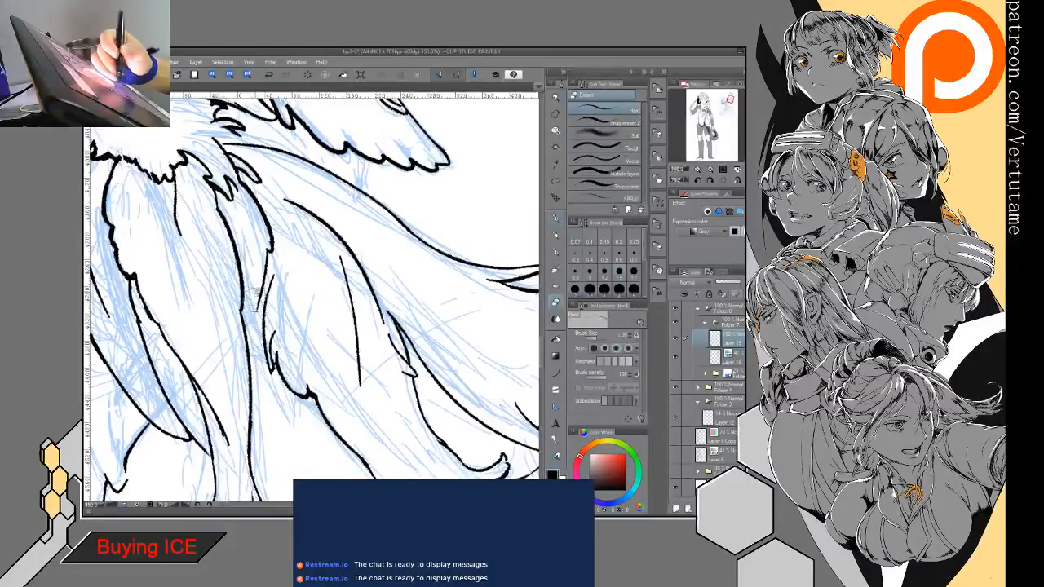
pyautogui.press('p')
pyautogui.press('e')
pyautogui.press('p')
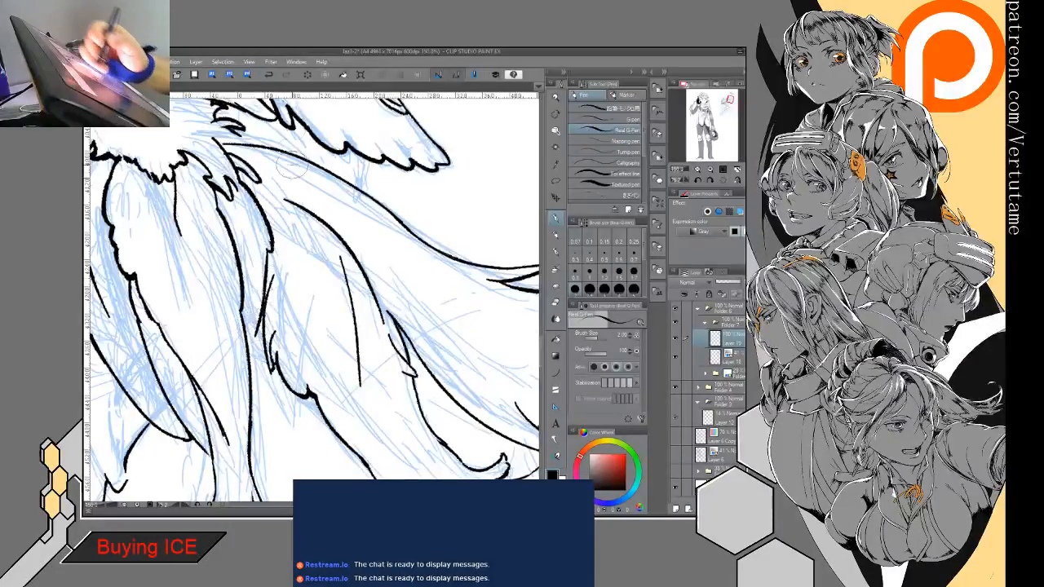
pyautogui.press('e')
pyautogui.press('p')
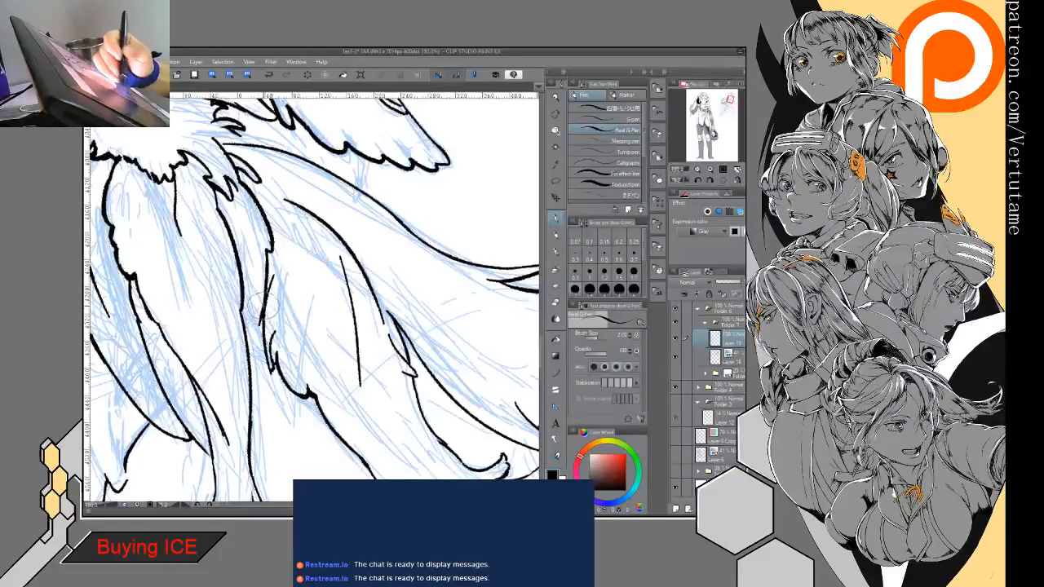
# - Ink small pointed barb tips beside the notched edge, in the gap next to the middle feather
pyautogui.press('e')
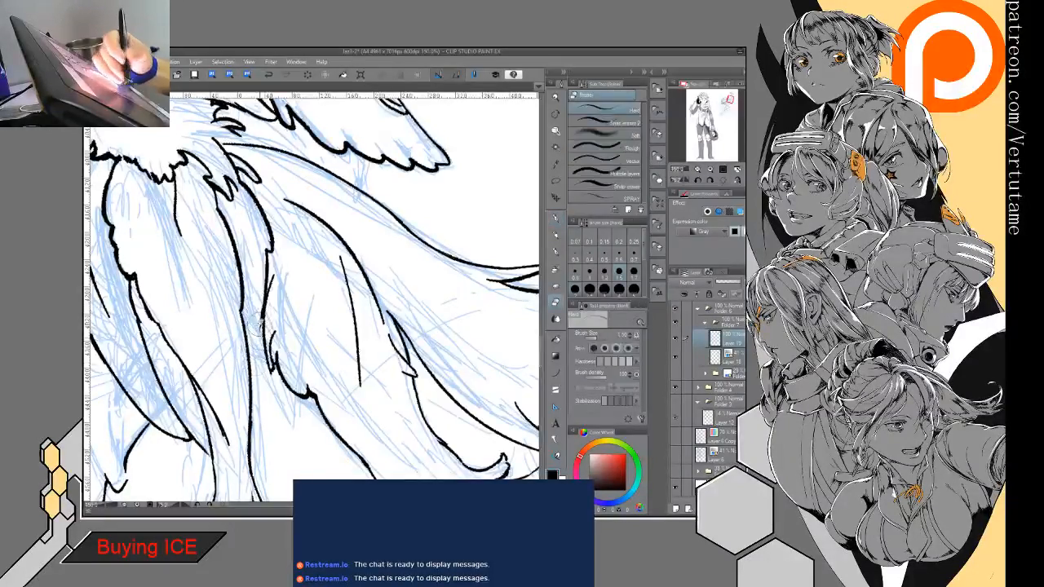
pyautogui.press('p')
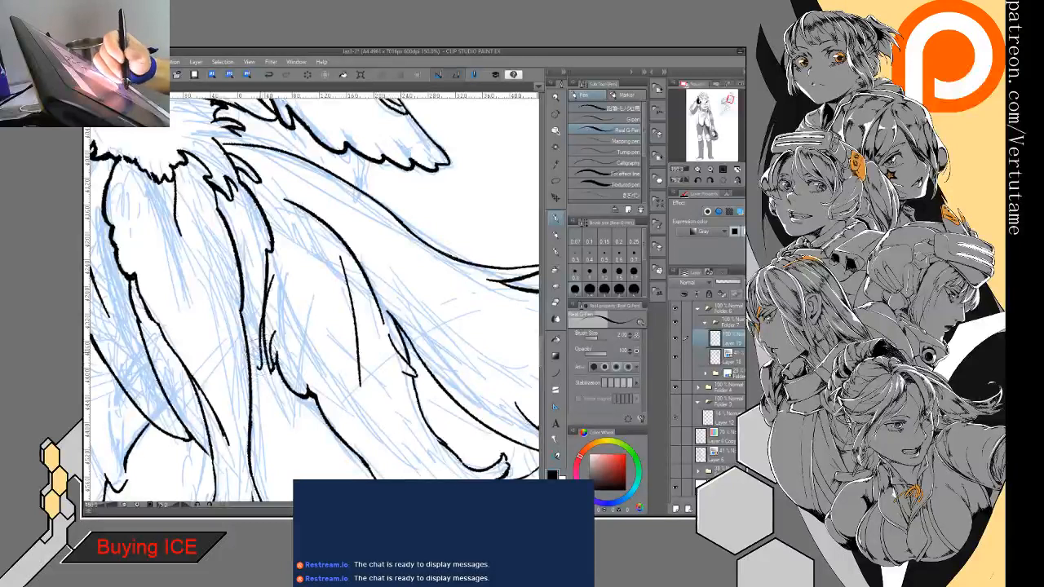
pyautogui.press('e')
pyautogui.press('p')
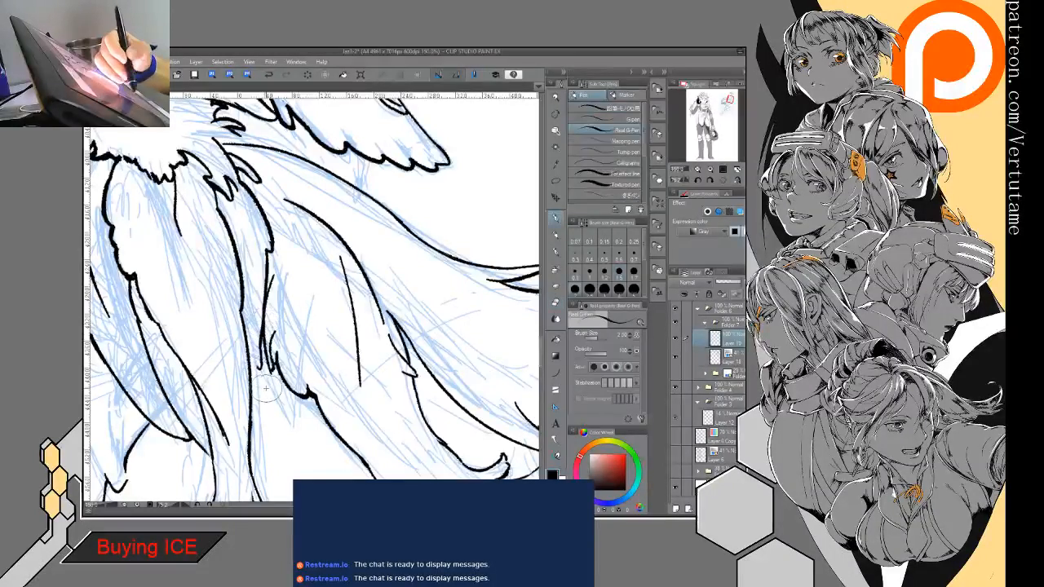
pyautogui.moveTo(252, 351); pyautogui.dragTo(260, 371)
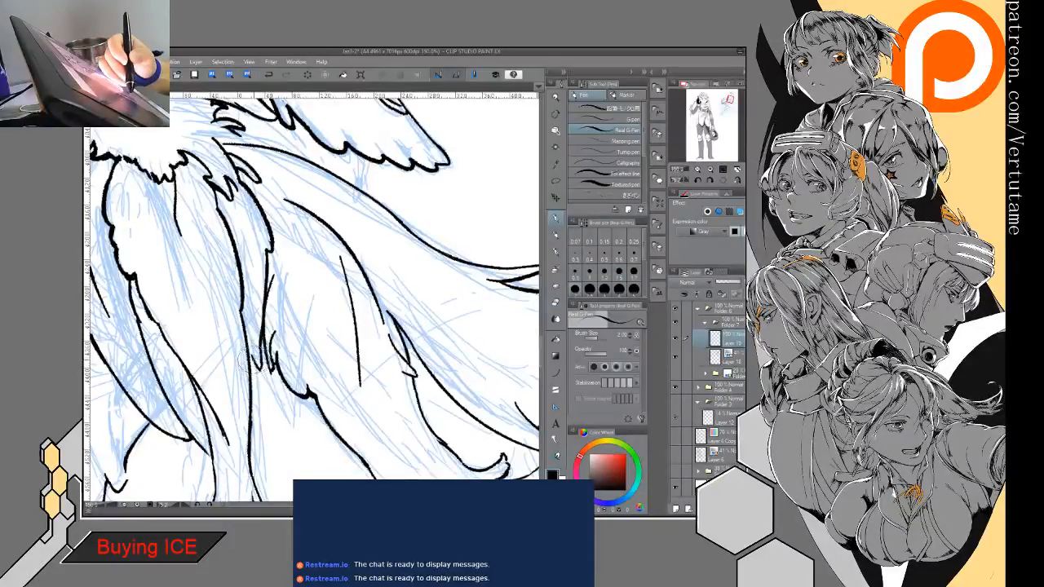
# - Rework the small pointed barbs in the gap beside the middle feather, thickening the line above them and erasing the excess tips
pyautogui.press('e')
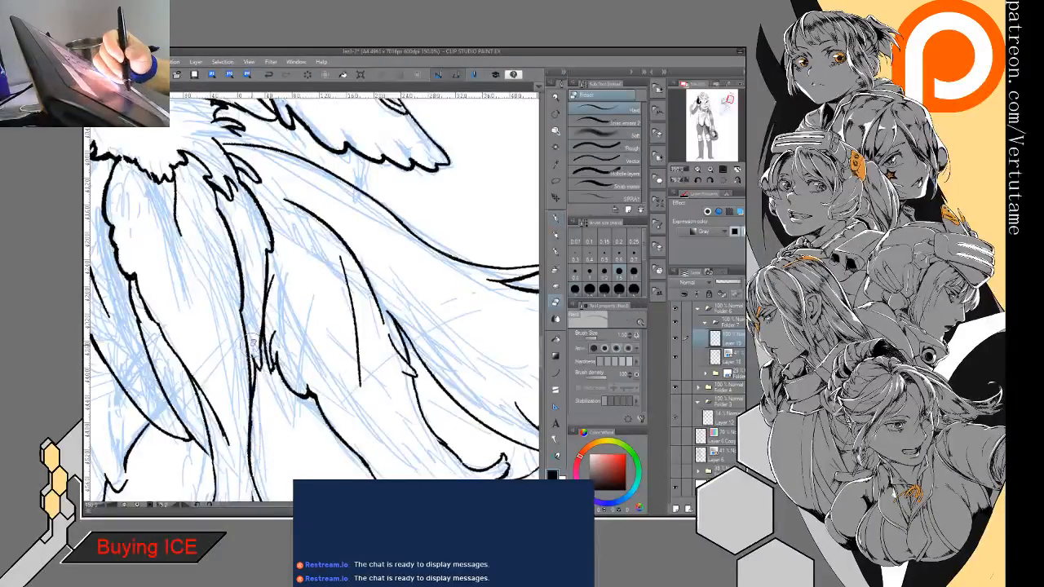
pyautogui.press('p')
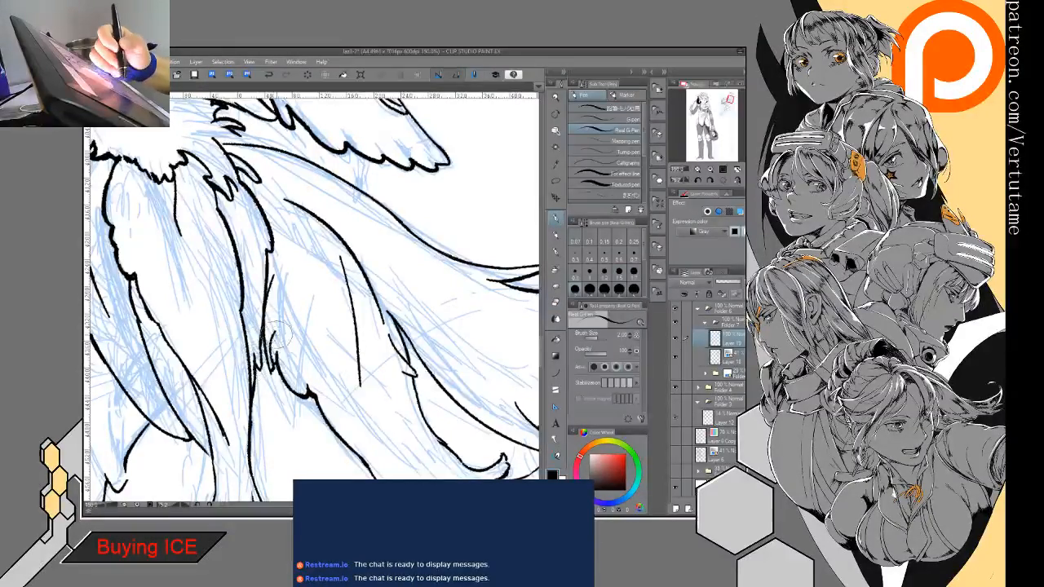
pyautogui.moveTo(265, 334); pyautogui.dragTo(261, 365)
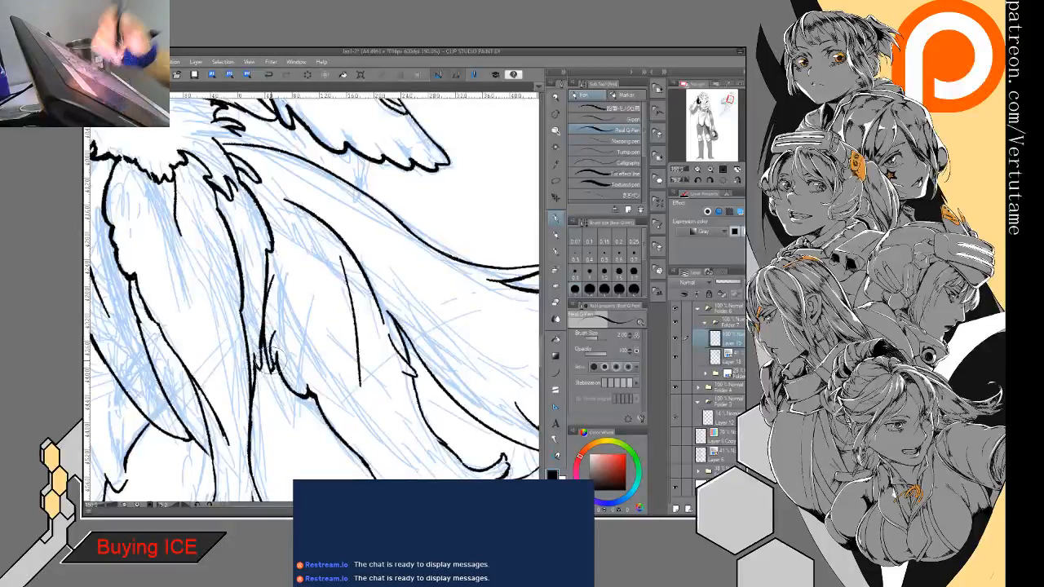
pyautogui.press('e')
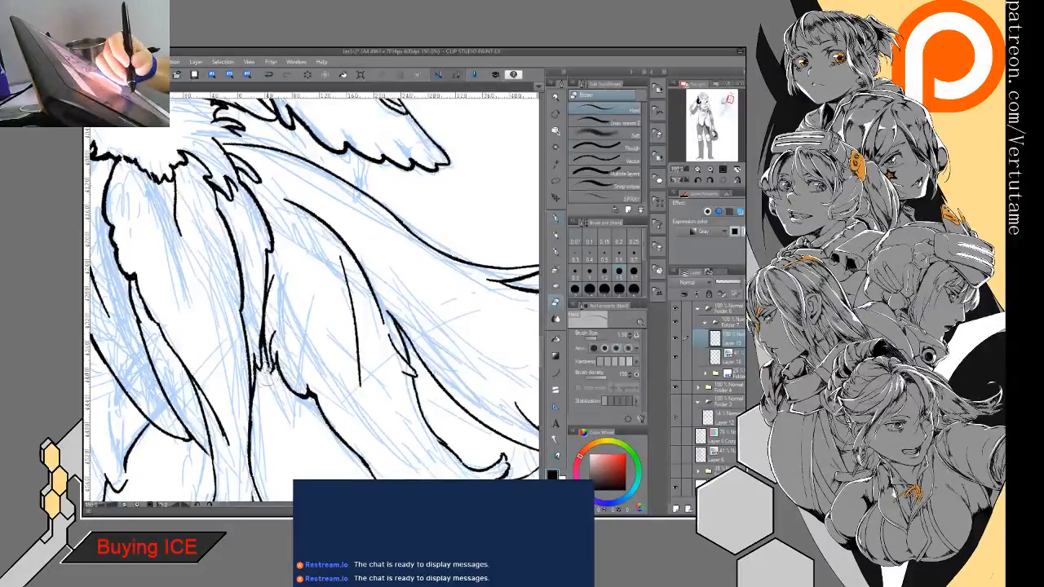
pyautogui.press('p')
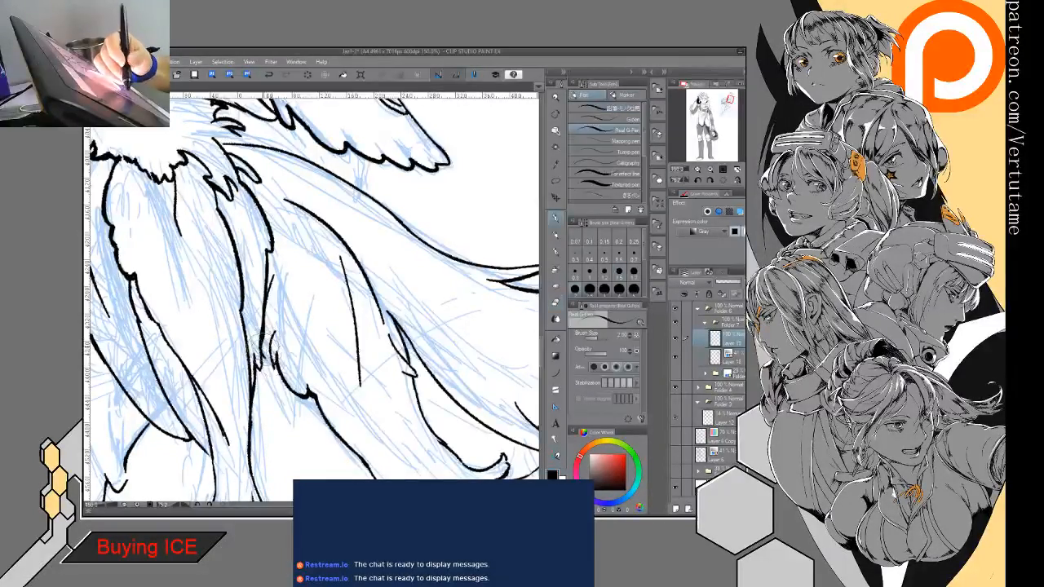
pyautogui.press('e')
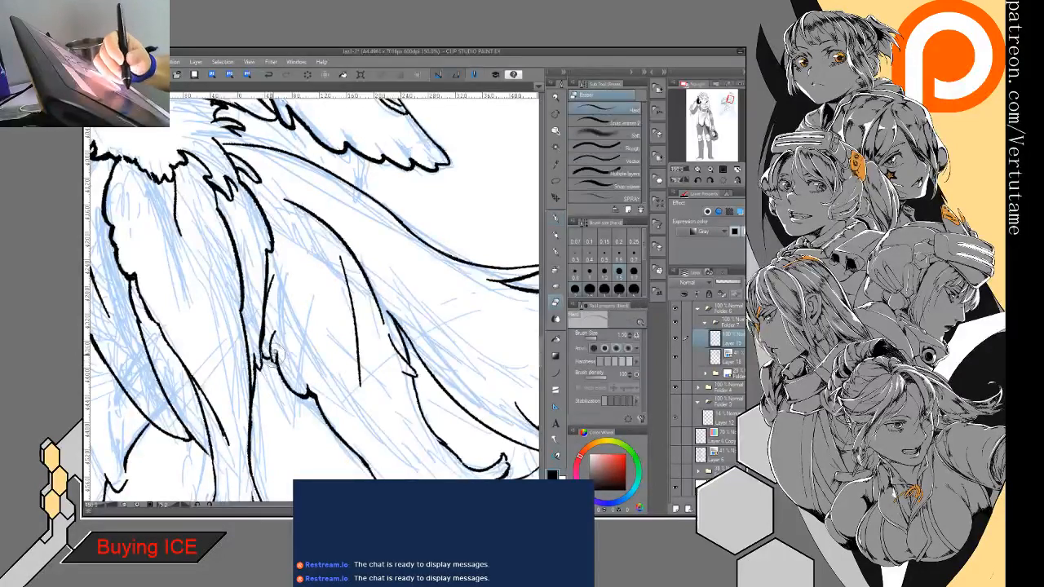
pyautogui.press('p')
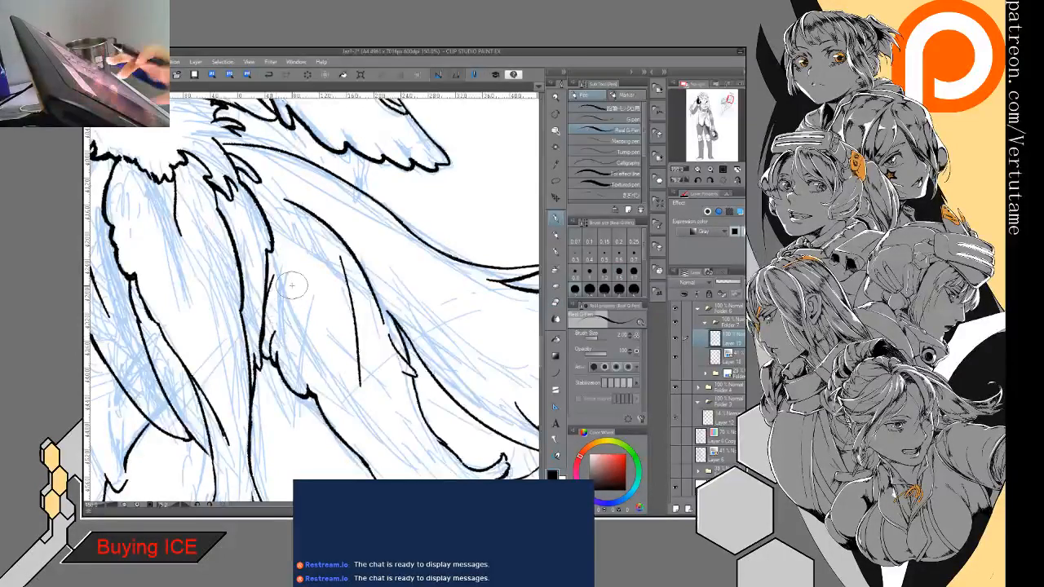
# - Ink fine barb lines running inward from the split tip of the long feather behind the helmet, and clean up the tip
pyautogui.hotkey('ctrl', '-')
pyautogui.hotkey('ctrl', '-')
pyautogui.hotkey('ctrl', '-')
pyautogui.press('-')
pyautogui.press('-')
pyautogui.press('-')
pyautogui.press('-')
pyautogui.press('-')
pyautogui.press('-')
pyautogui.press('-')
pyautogui.press('-')
pyautogui.press('-')
pyautogui.press('-')
pyautogui.press('-')
pyautogui.press('-')
pyautogui.press('-')
pyautogui.press('-')
pyautogui.press('-')
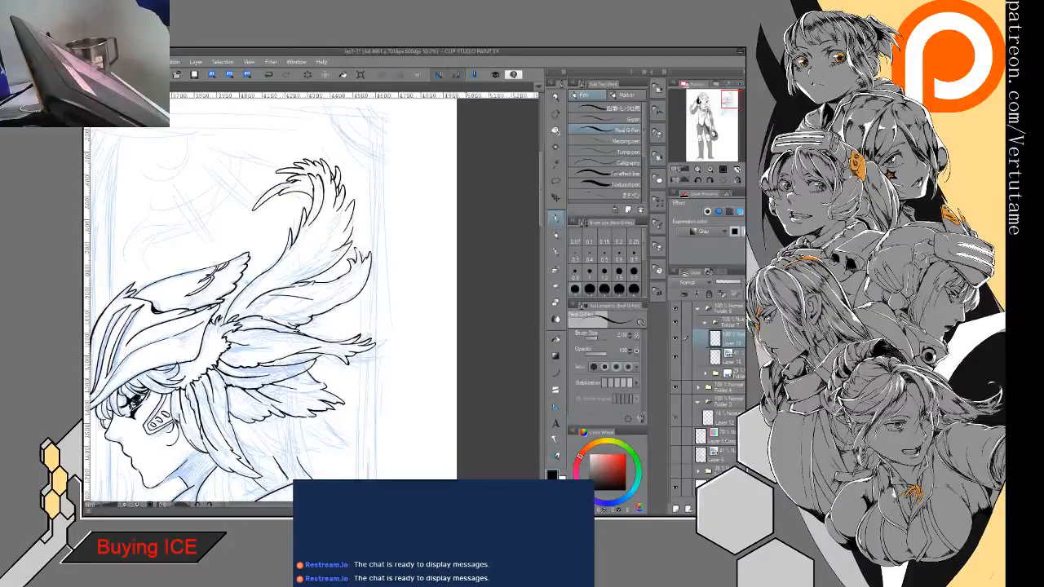
pyautogui.moveTo(371, 344)
pyautogui.mouseDown()
pyautogui.moveTo(319, 285)
pyautogui.moveTo(349, 168)
pyautogui.moveTo(314, 200)
pyautogui.mouseUp()
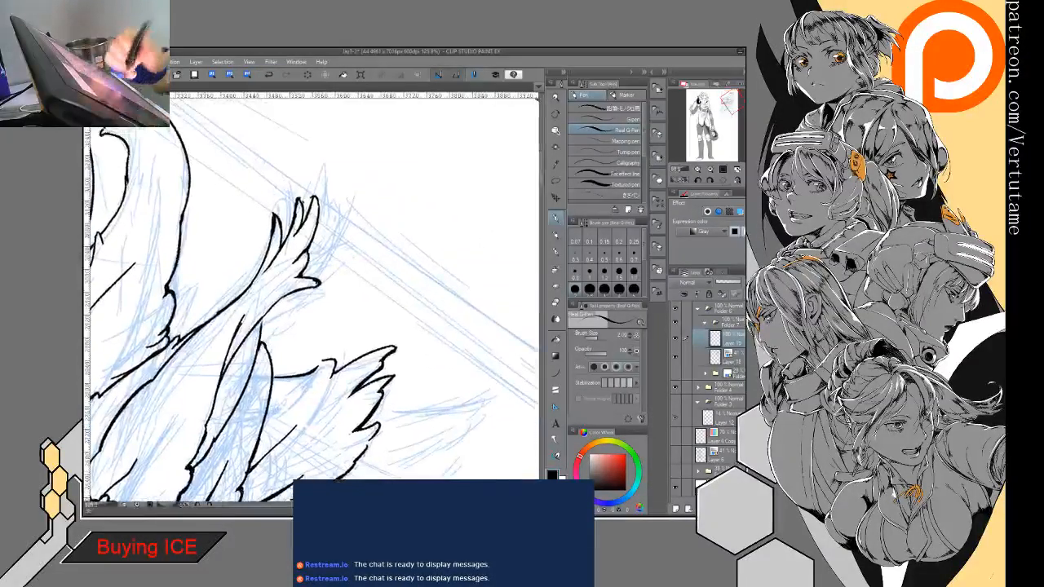
pyautogui.moveTo(241, 323); pyautogui.dragTo(259, 297)
pyautogui.moveTo(286, 255); pyautogui.dragTo(256, 299)
pyautogui.press('e')
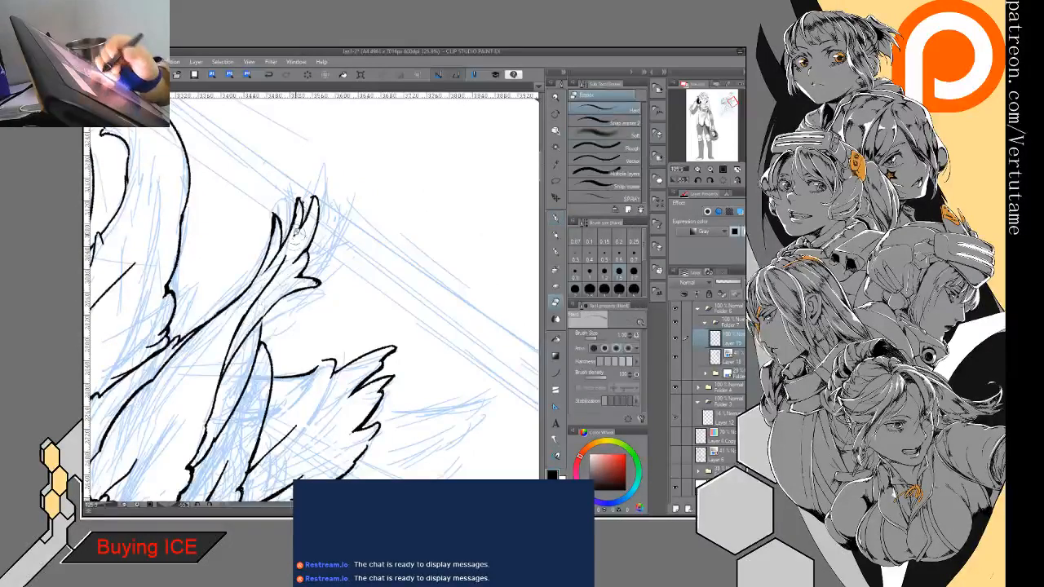
pyautogui.moveTo(317, 200)
pyautogui.mouseDown()
pyautogui.moveTo(350, 344)
pyautogui.moveTo(397, 357)
pyautogui.moveTo(410, 330)
pyautogui.mouseUp()
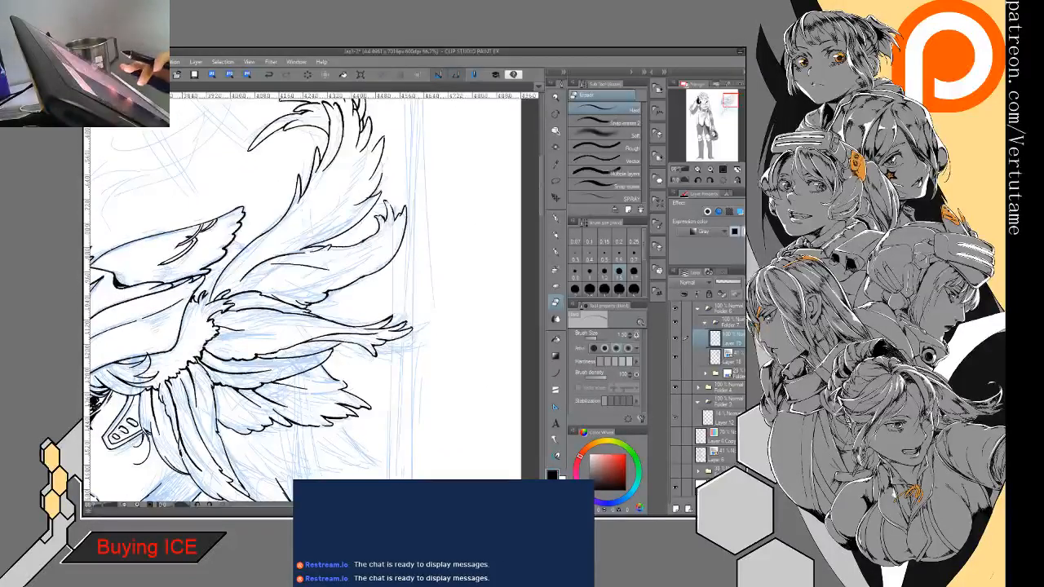
pyautogui.moveTo(313, 318); pyautogui.dragTo(402, 242)
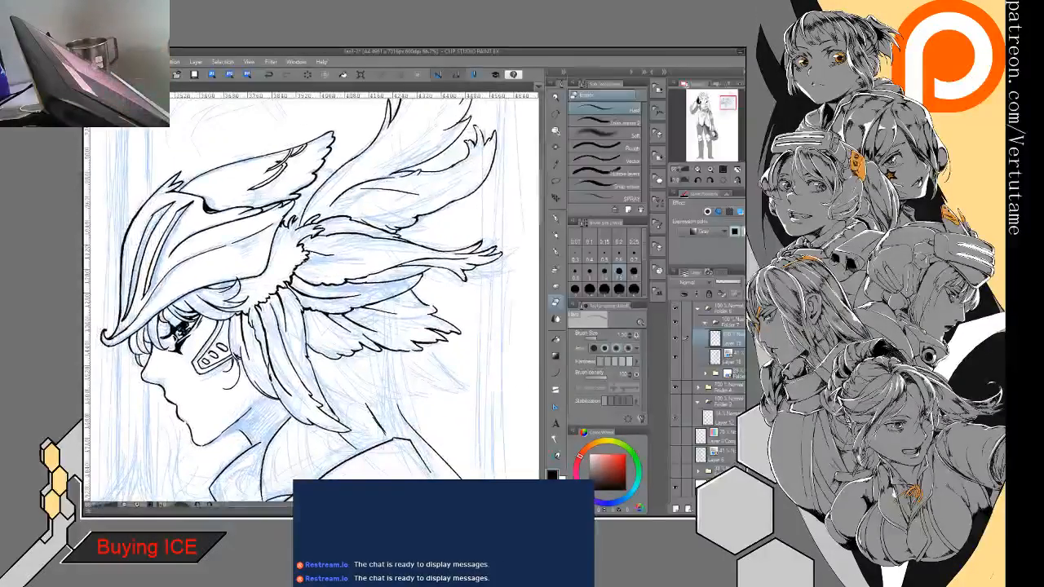
pyautogui.hotkey('ctrl', '-')
pyautogui.moveTo(351, 378); pyautogui.dragTo(299, 311)
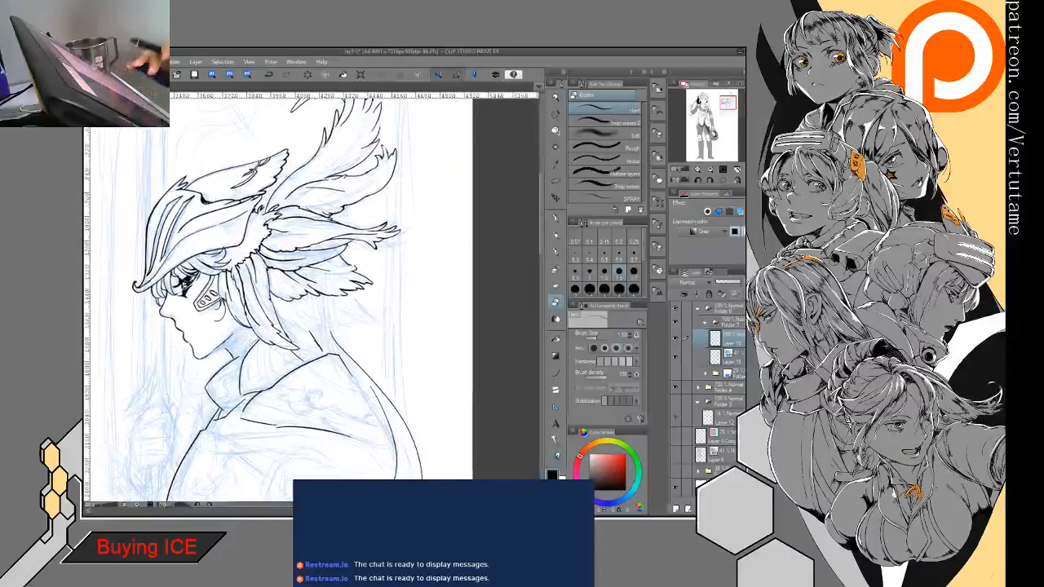